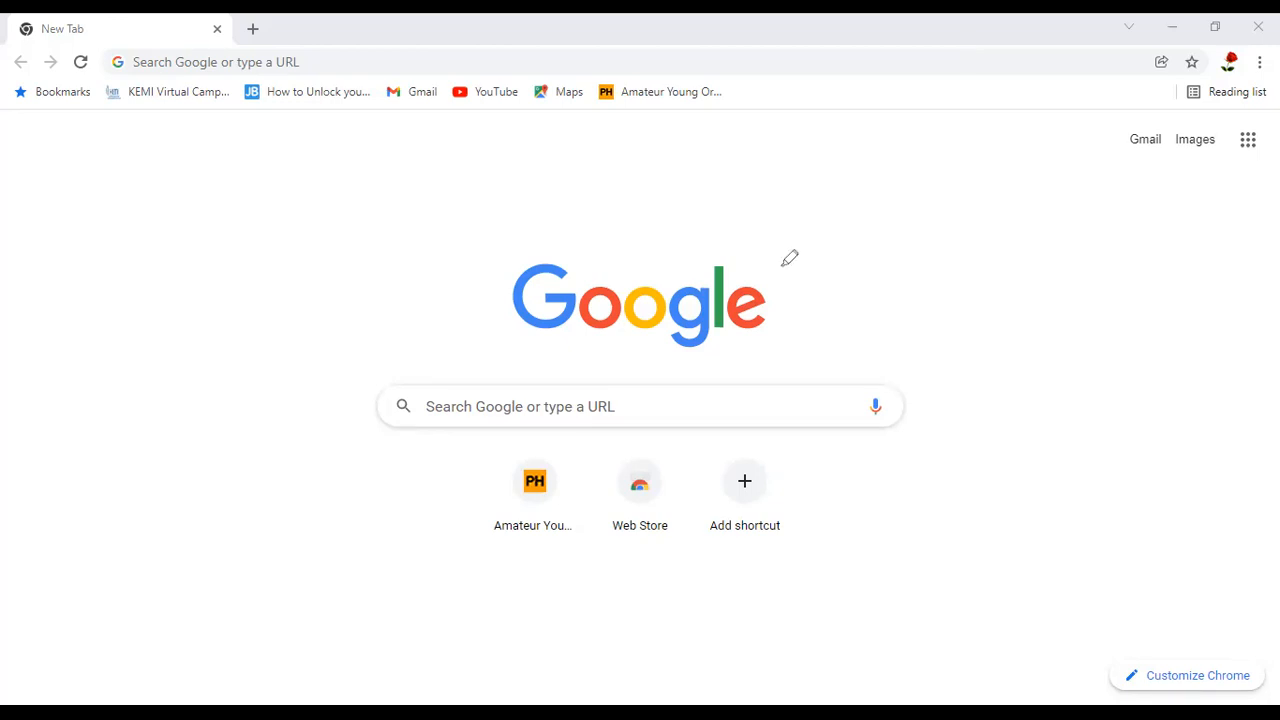
Check which Google account the browser is signed in to, along with the other available profiles
left_click_drag(476, 262, 797, 278)
mouse_move(1257, 75)
left_mouse_down()
mouse_move(1240, 36)
mouse_move(1194, 62)
mouse_move(1241, 123)
mouse_move(1256, 36)
left_mouse_up()
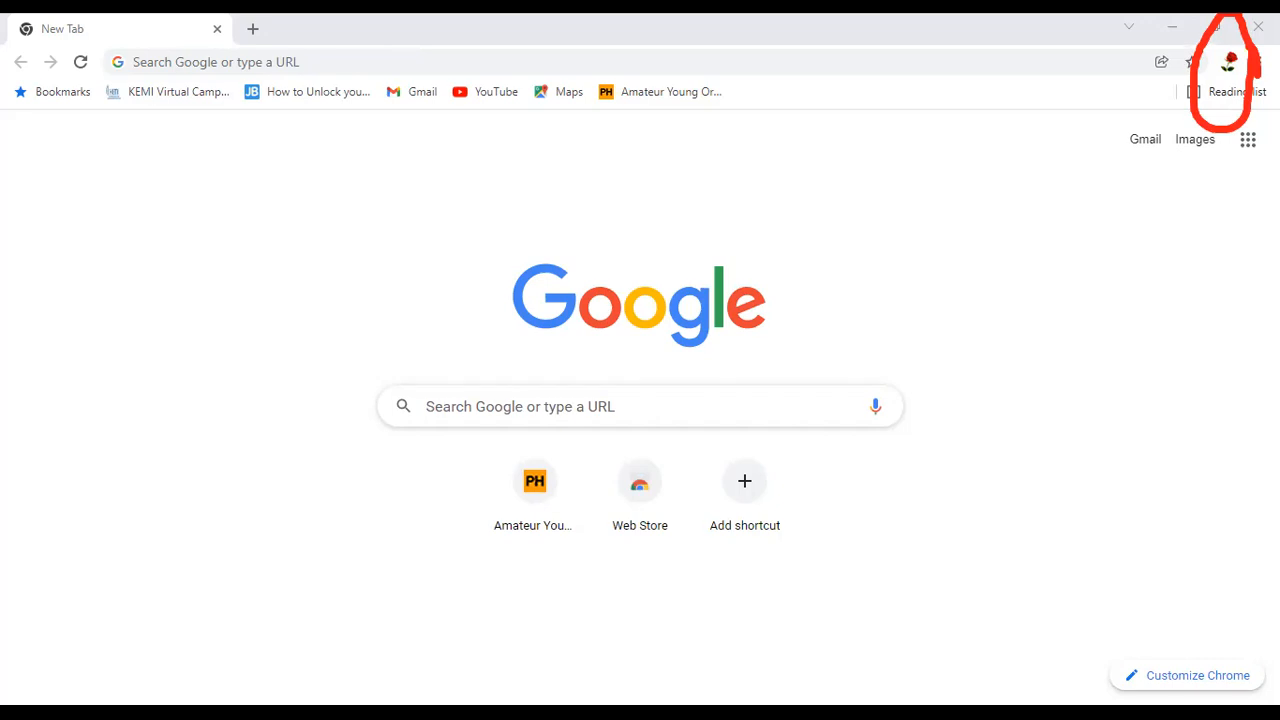
left_click(1229, 64)
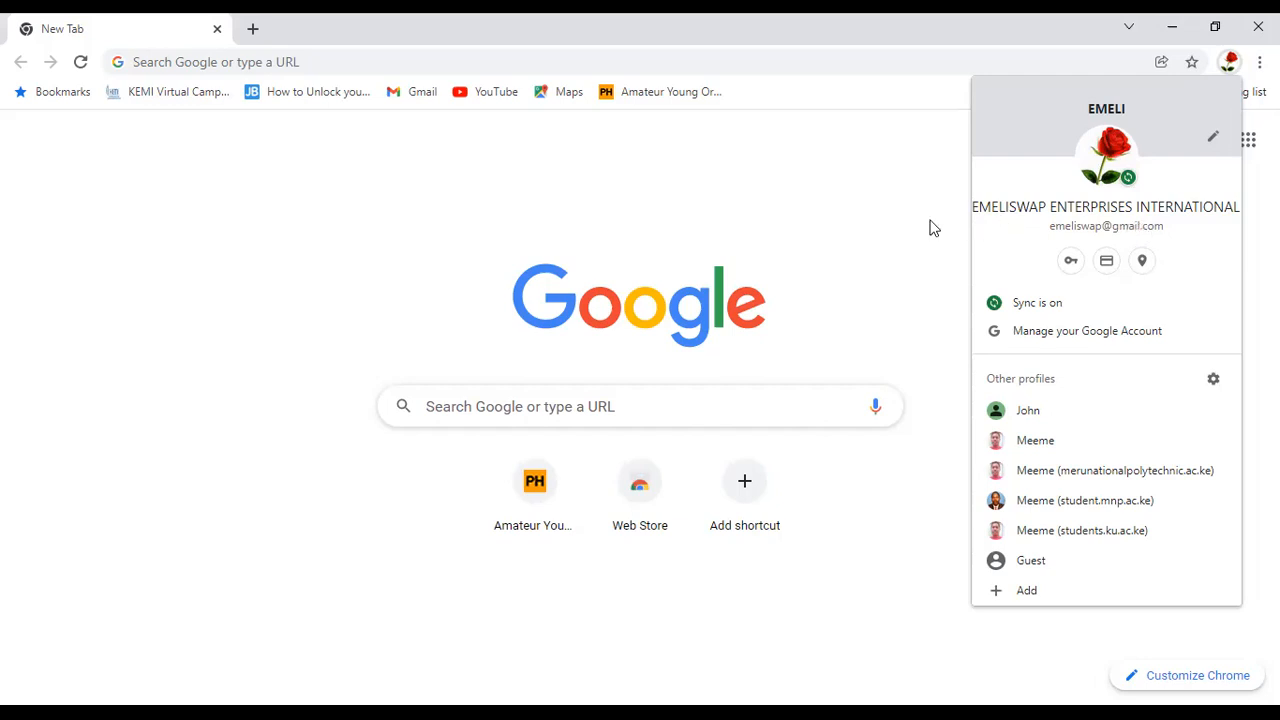
left_click(885, 204)
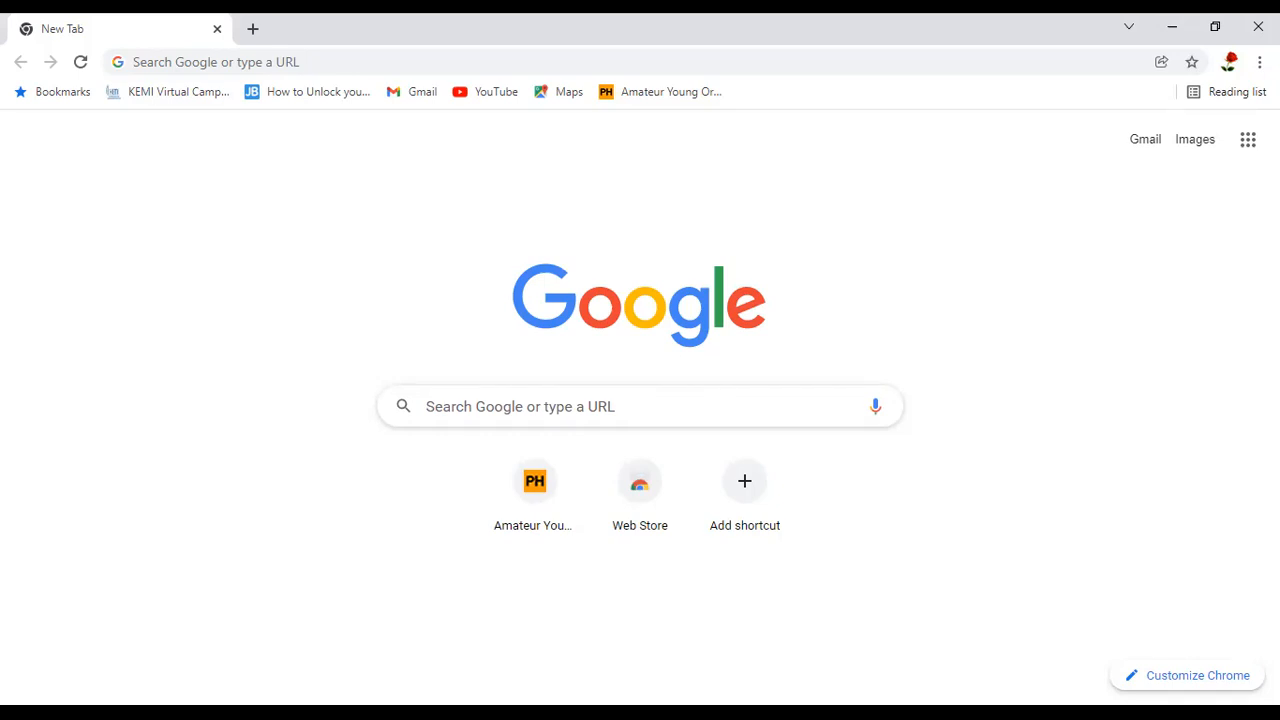
Look through the full list of available Google apps down to its end, and close the list
mouse_move(1270, 132)
left_mouse_down()
mouse_move(1238, 187)
mouse_move(1256, 188)
mouse_move(1276, 153)
mouse_move(1258, 128)
left_mouse_up()
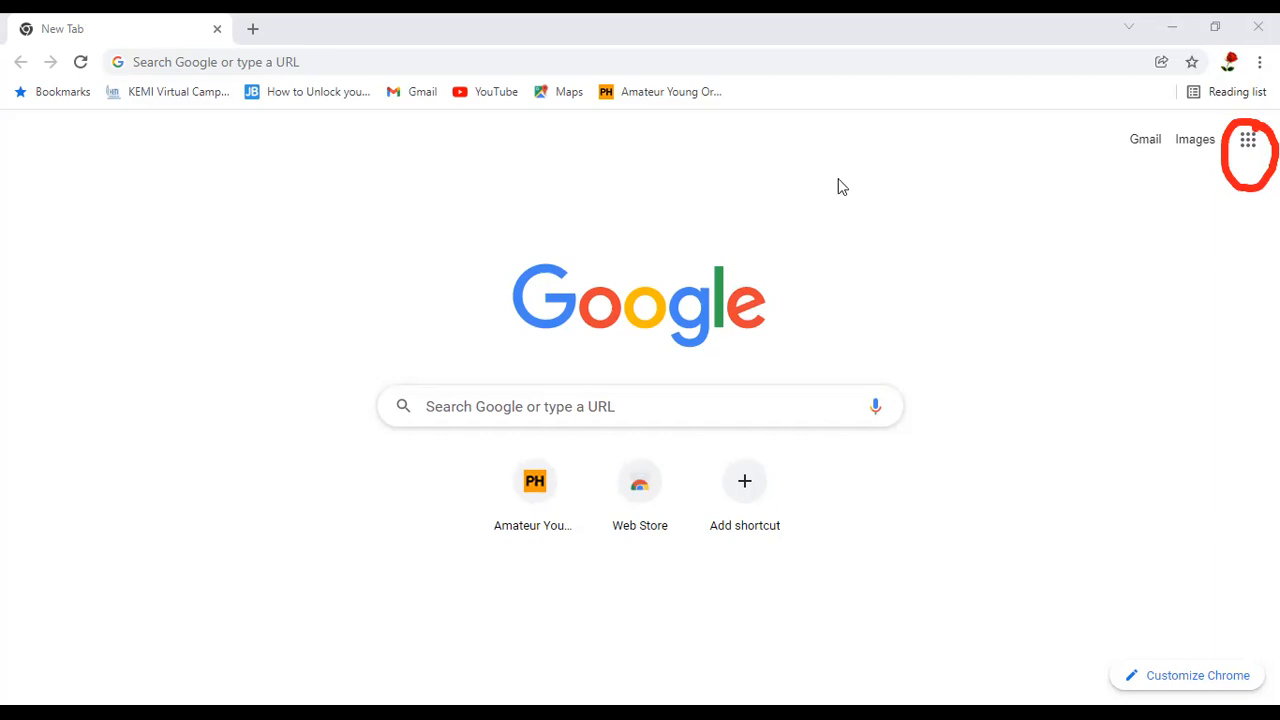
left_click(1249, 142)
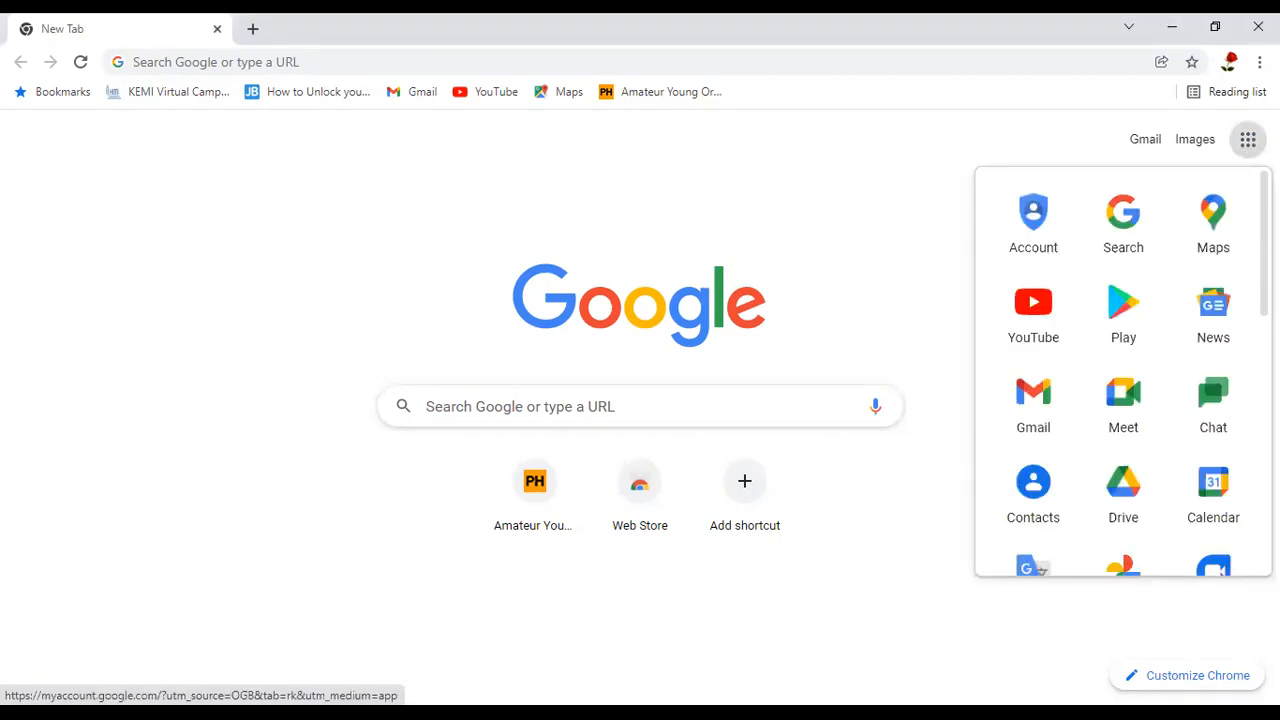
scroll(1123, 370, "down", 4)
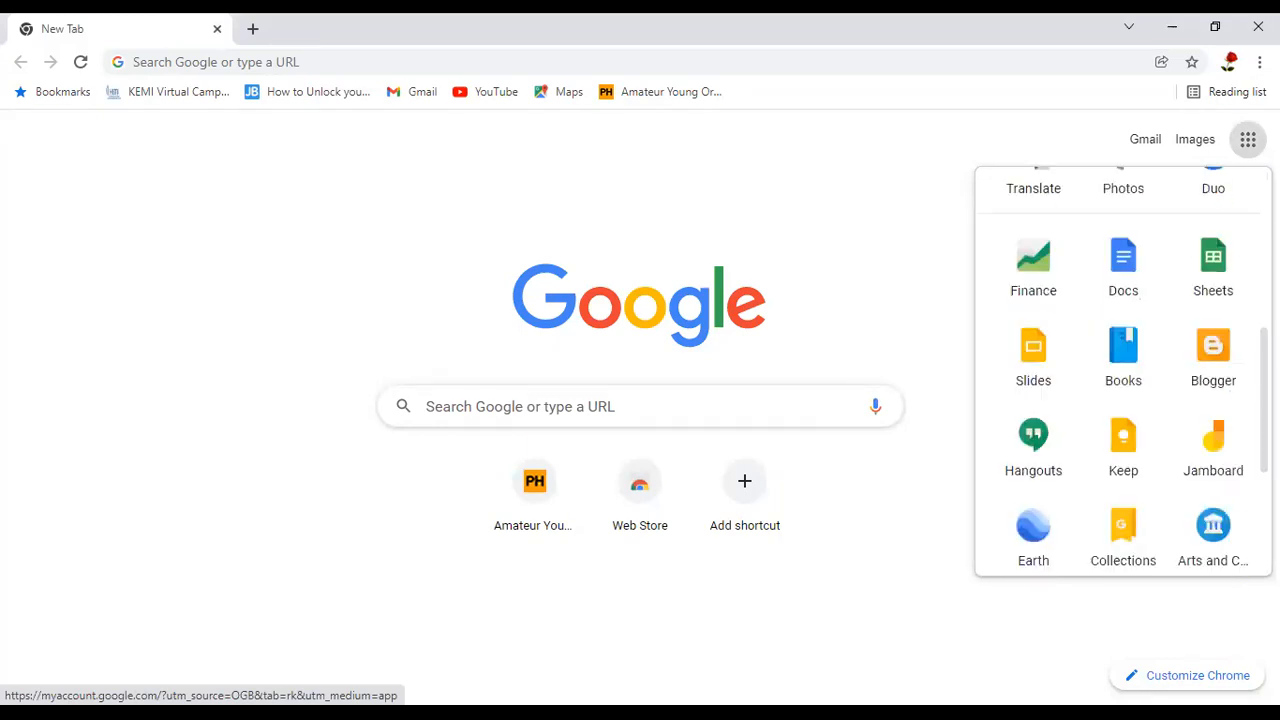
scroll(1123, 370, "down", 1)
scroll(1123, 370, "down", 3)
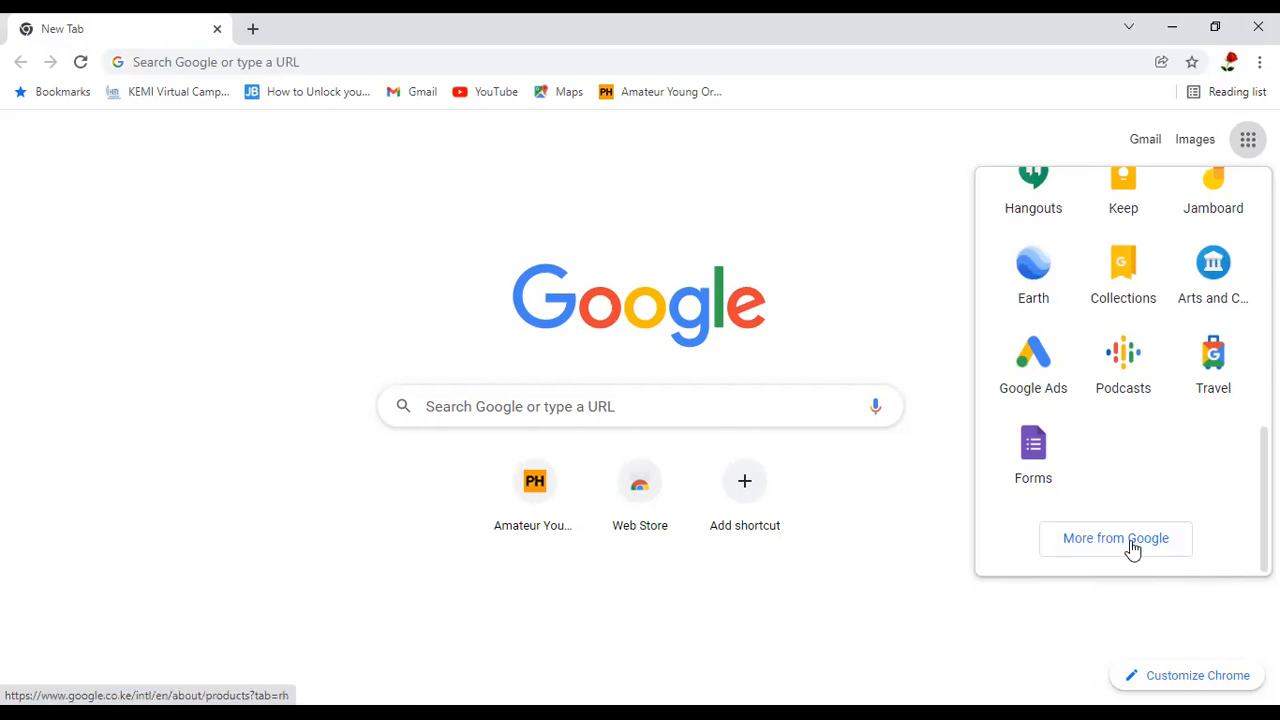
left_click(575, 403)
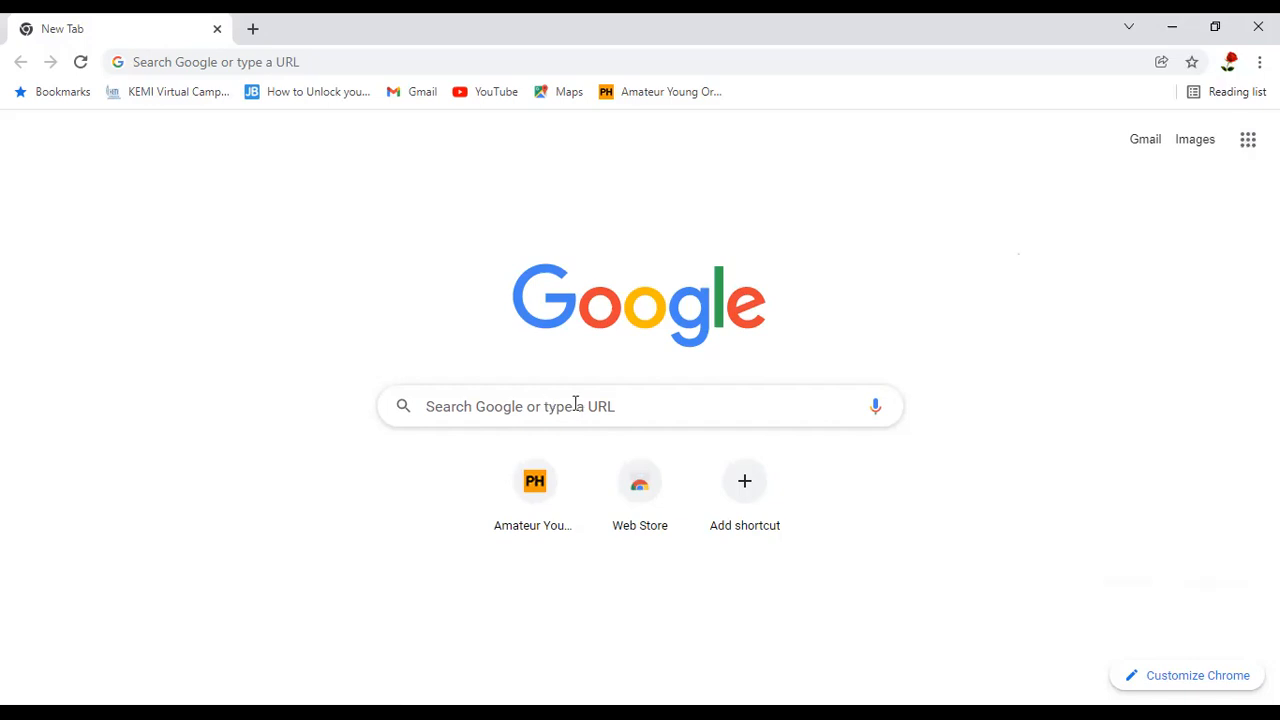
Search Google for "Google classroom" and open the Google Classroom site from the results
left_click(500, 405)
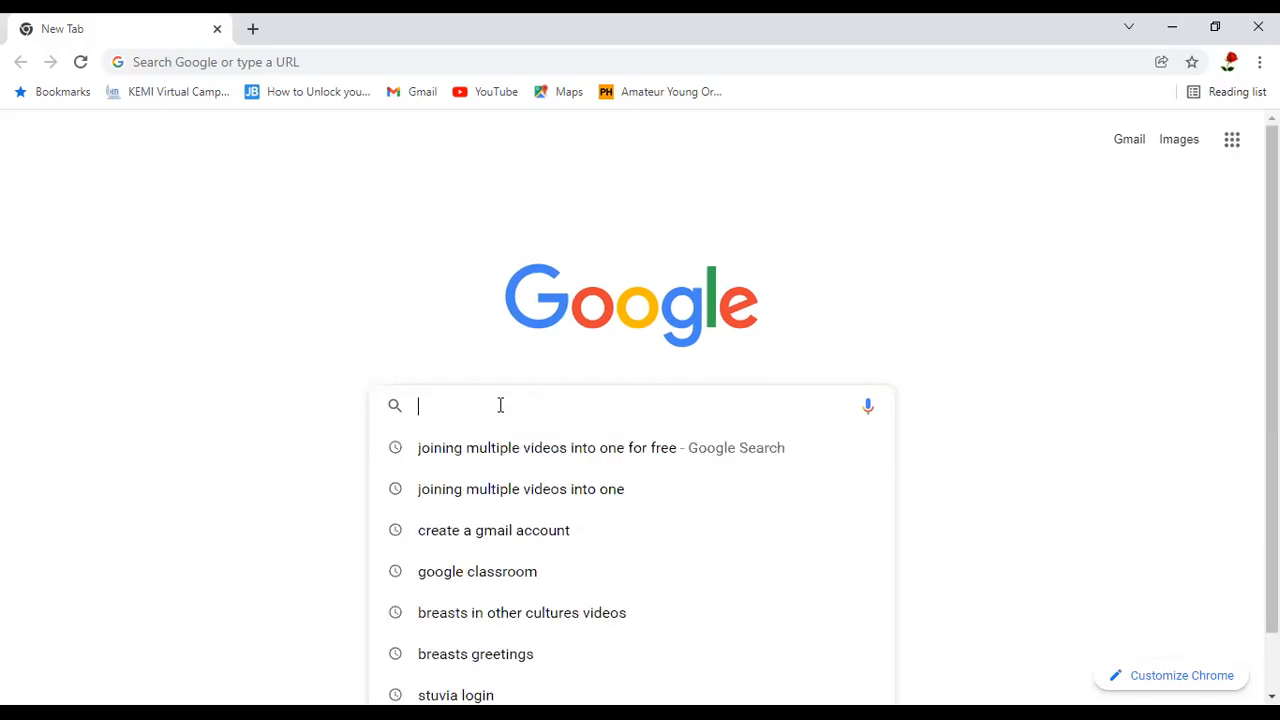
type("Google cla")
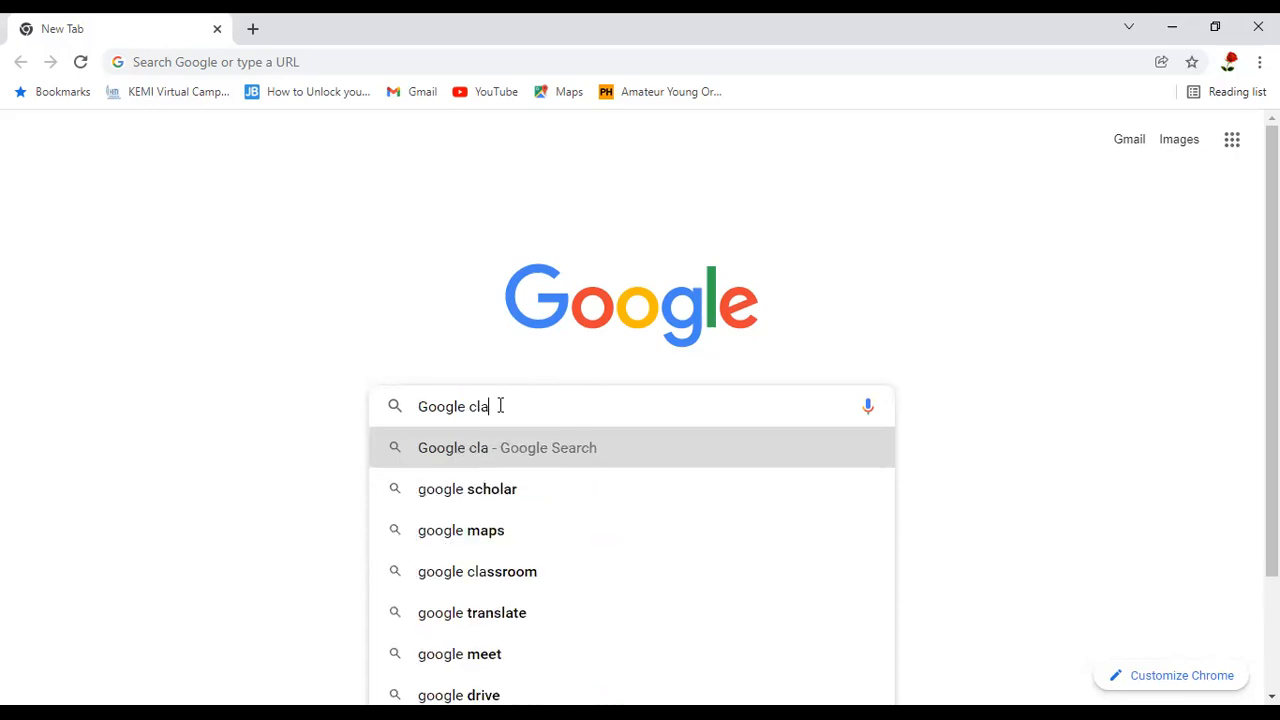
type("ssroo")
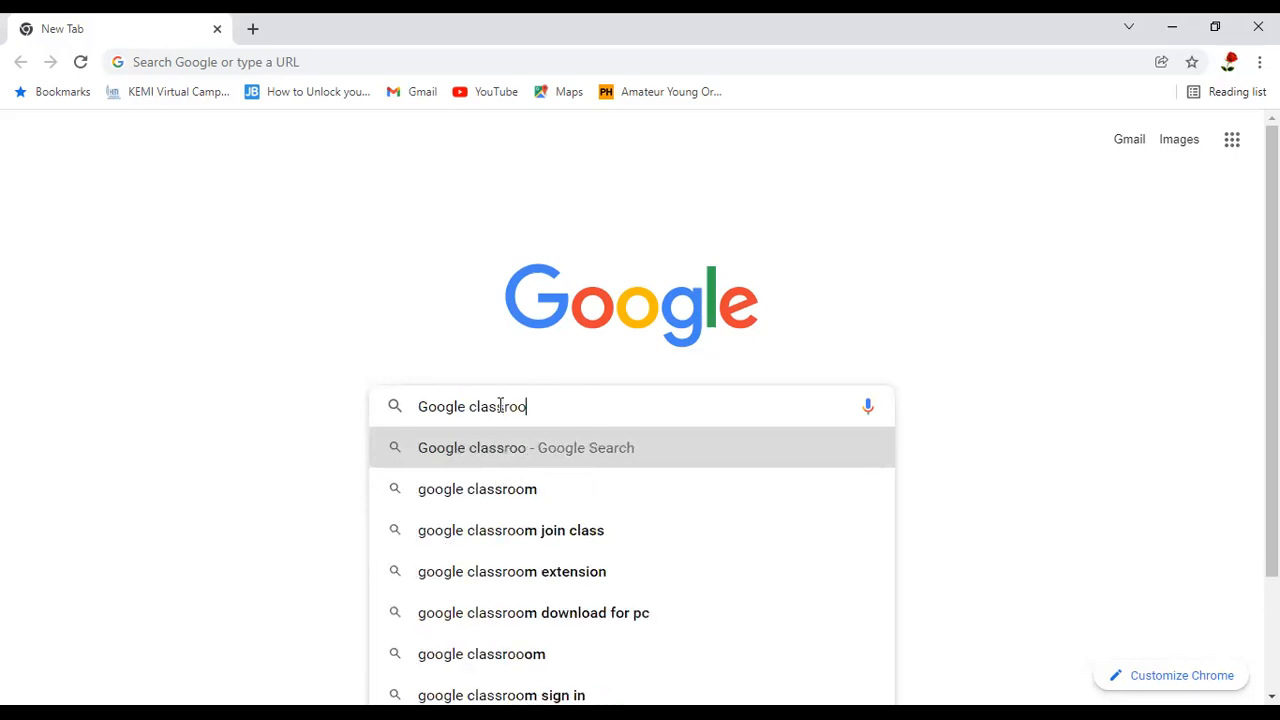
type("m")
key("Return")
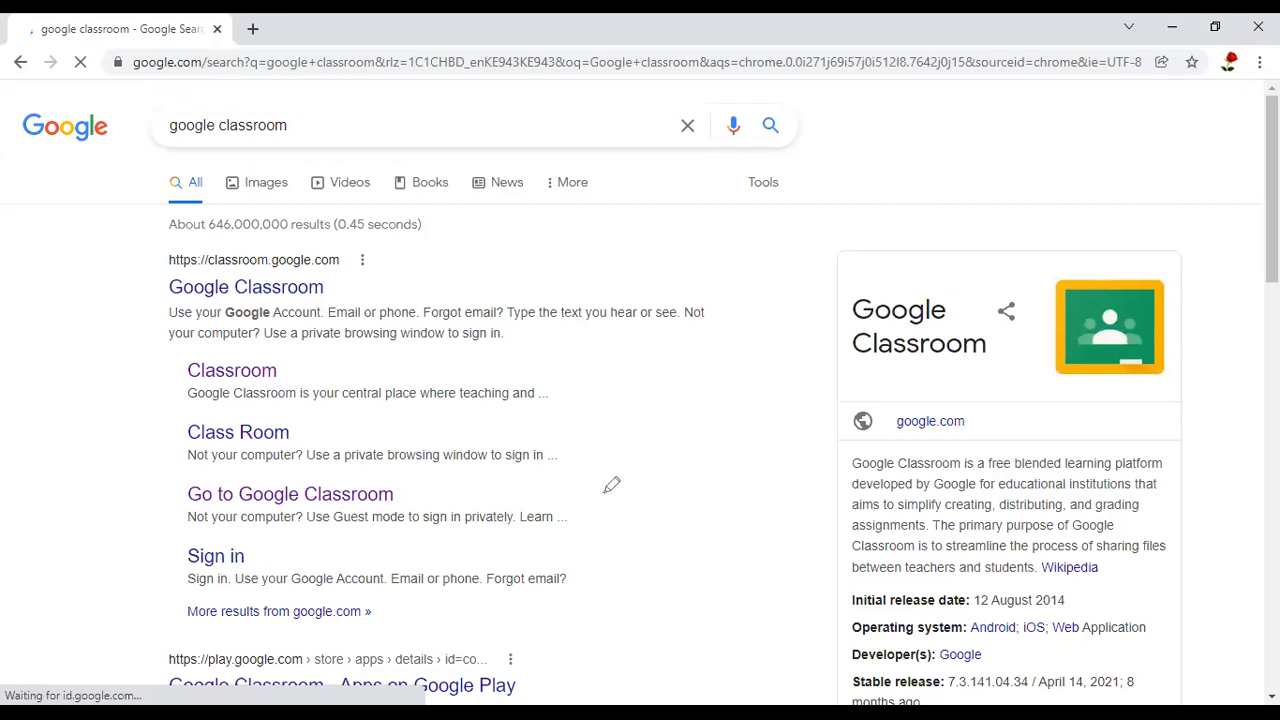
left_click_drag(320, 243, 350, 172)
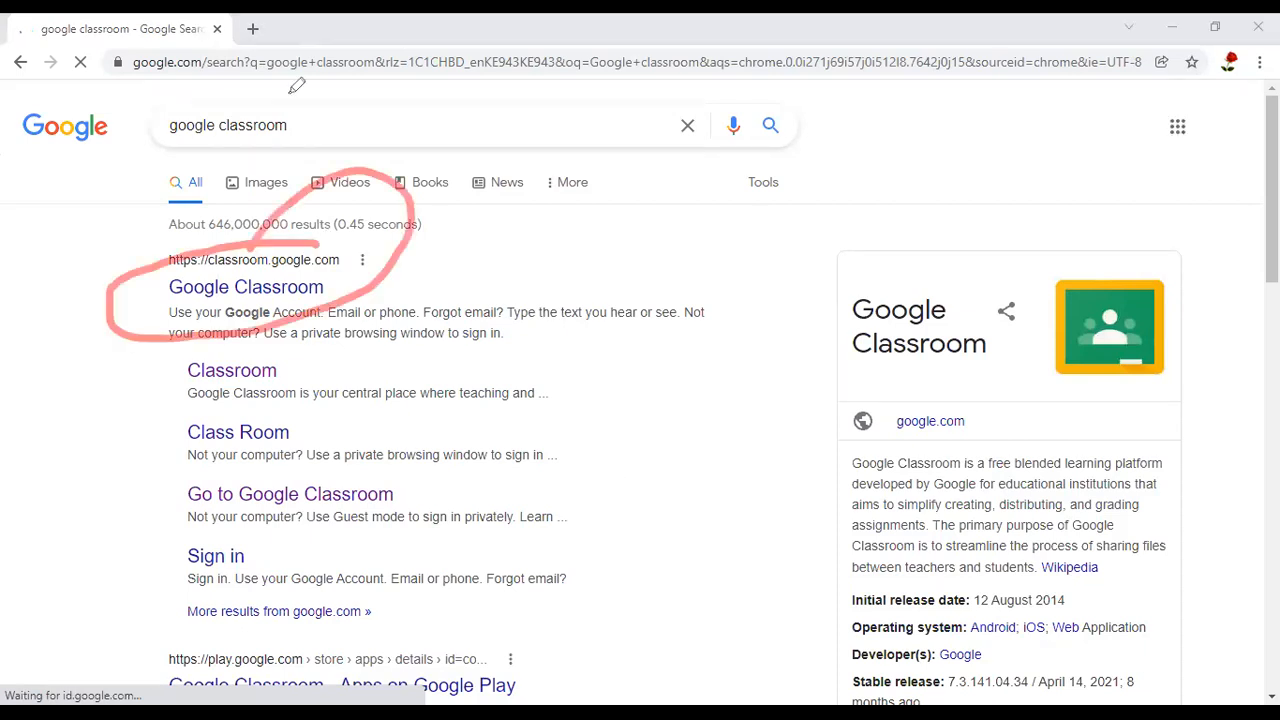
left_click(257, 294)
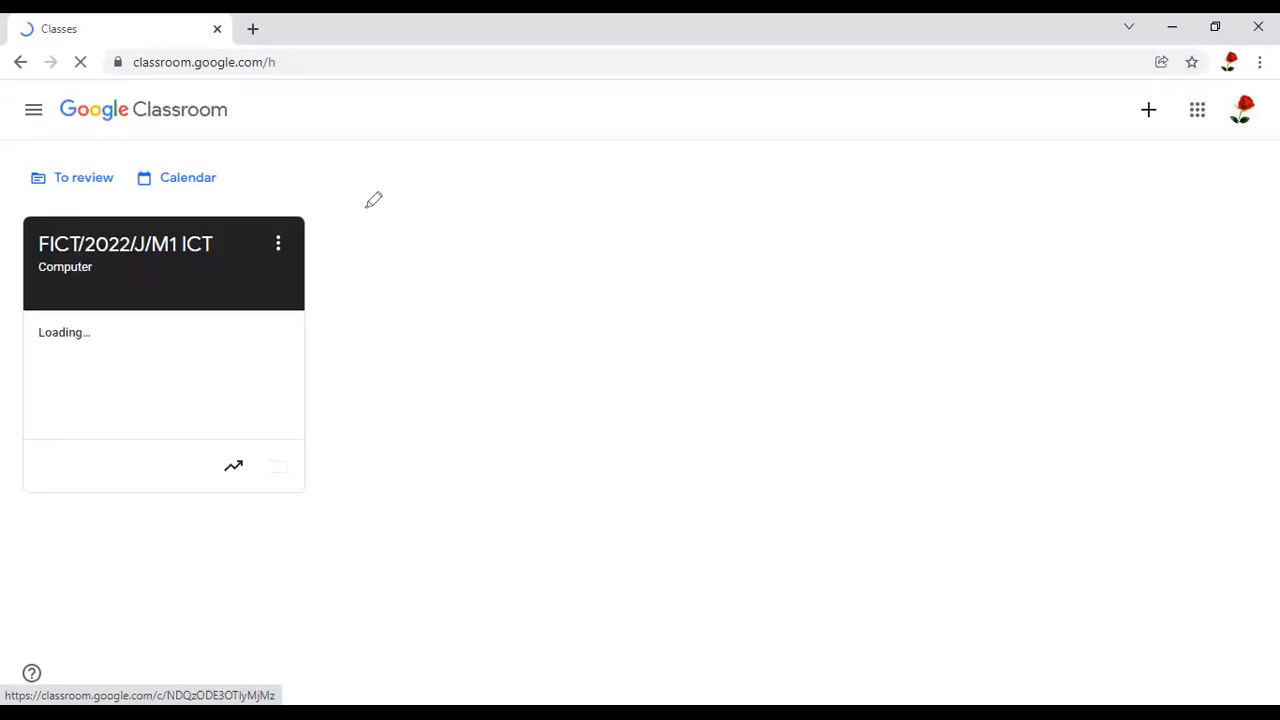
Open the FICT/2022/J/M1 ICT Computer class from the classes overview
left_click_drag(248, 525, 368, 205)
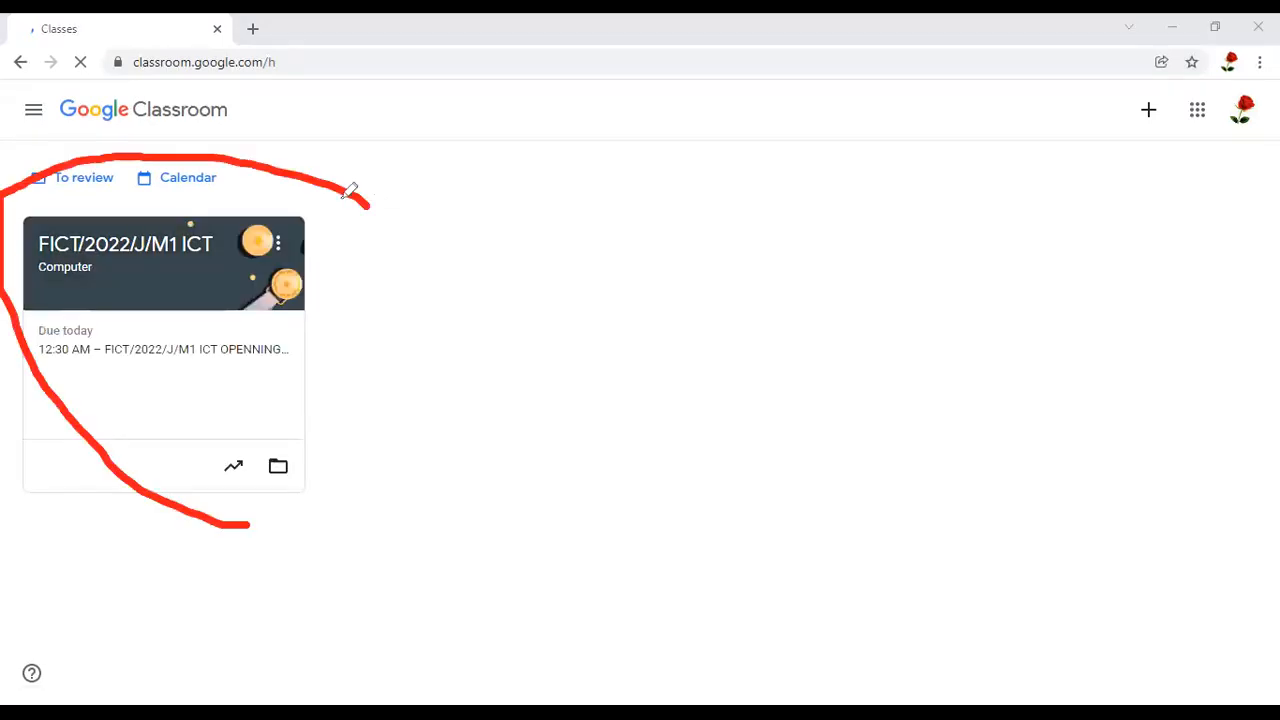
left_click_drag(248, 525, 322, 181)
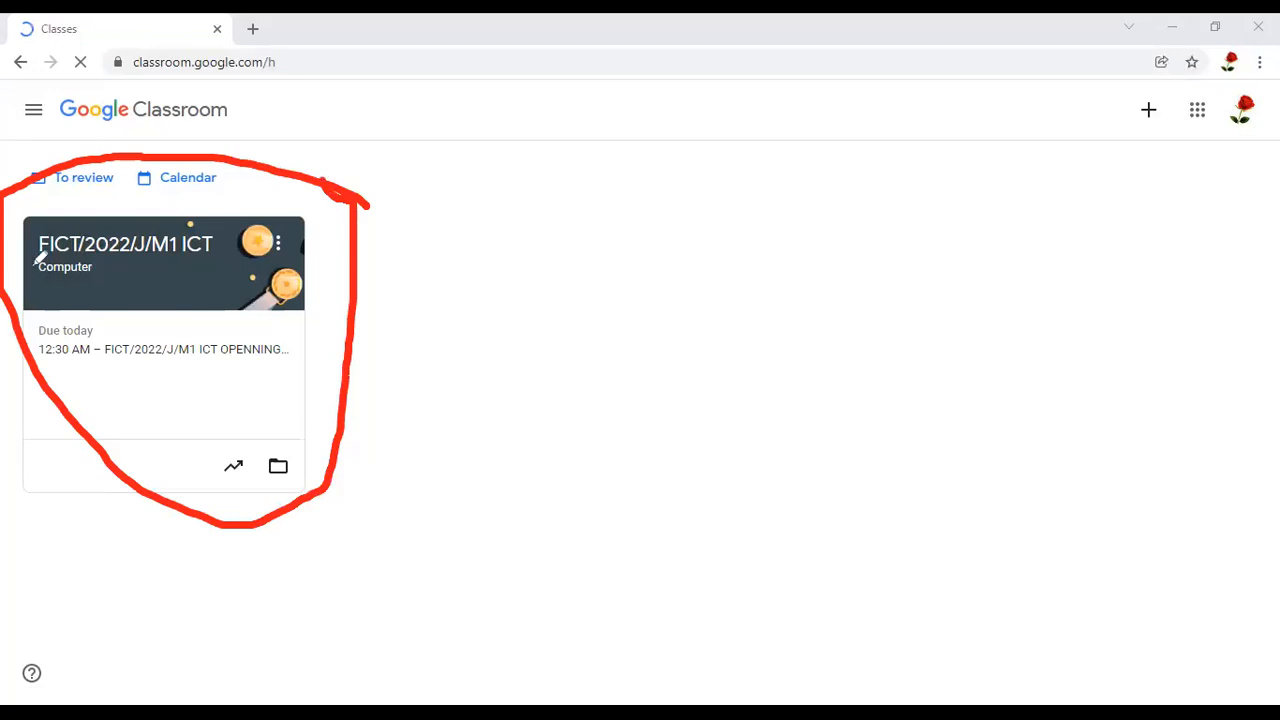
left_click_drag(32, 267, 243, 266)
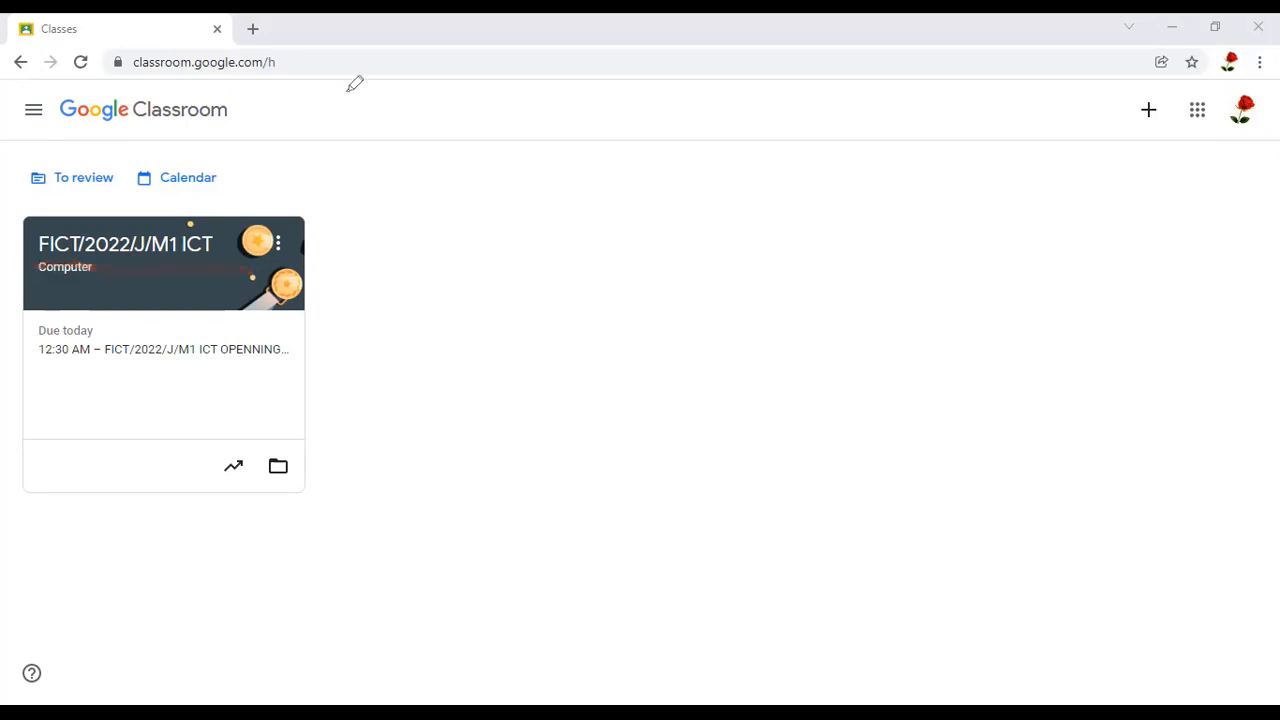
left_click(177, 245)
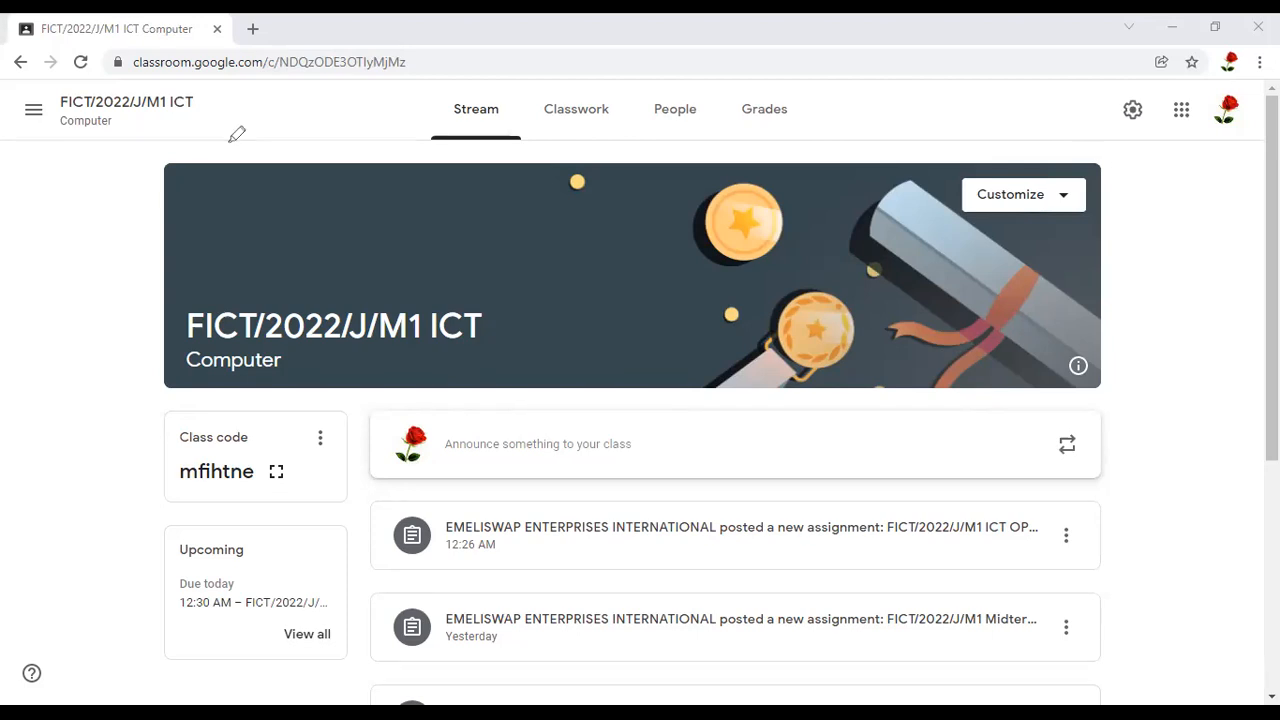
Go back to the overview of all classes and reopen the FICT/2022/J/M1 ICT class
mouse_move(60, 90)
left_mouse_down()
mouse_move(36, 155)
mouse_move(85, 168)
mouse_move(58, 96)
left_mouse_up()
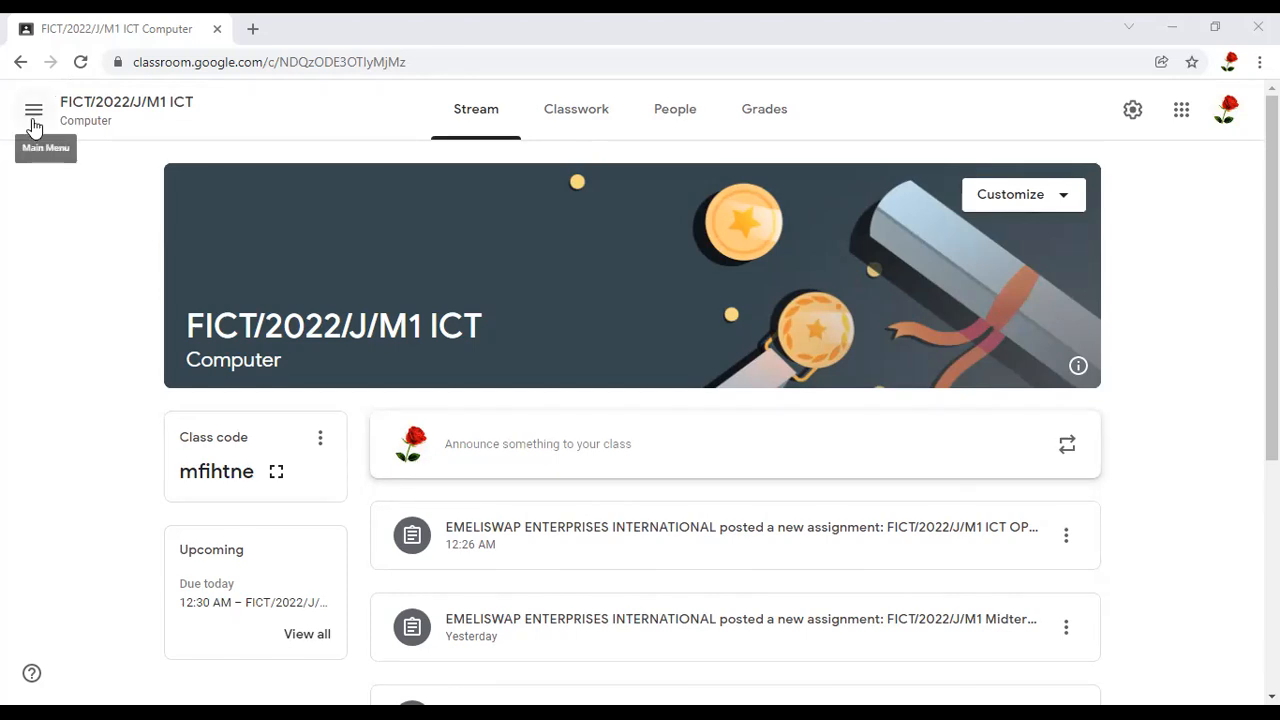
left_click(33, 116)
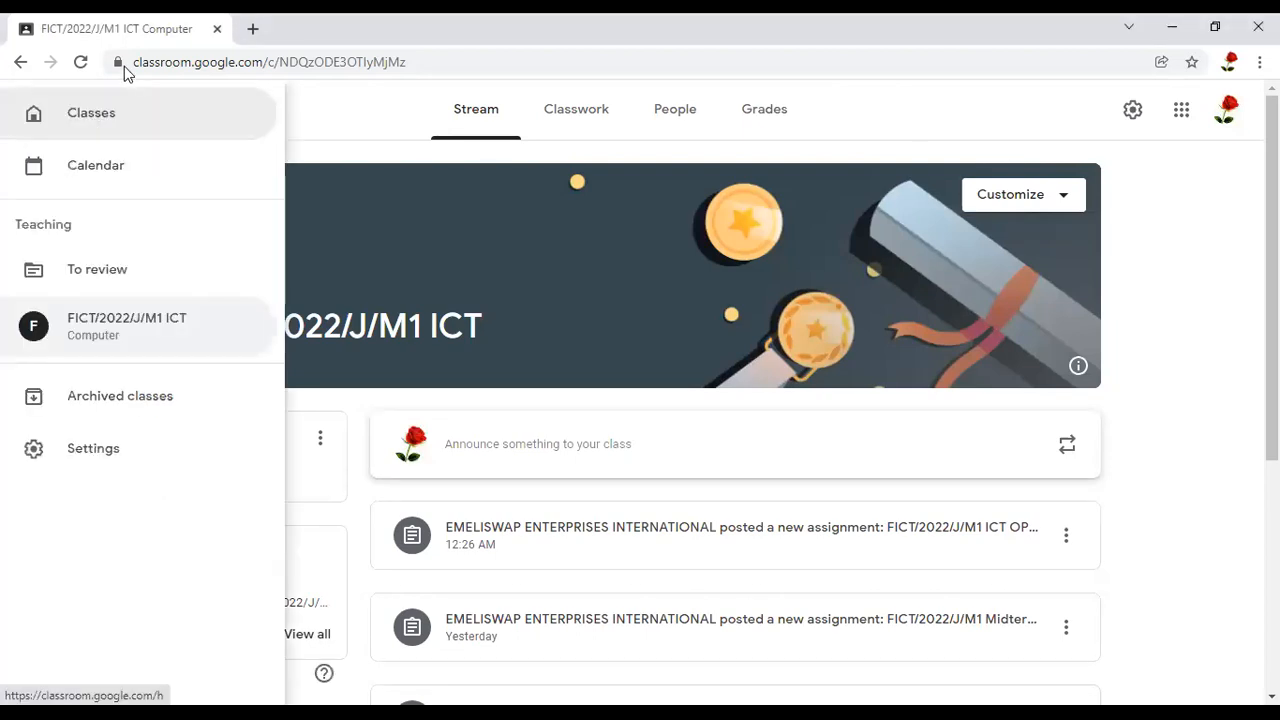
left_click(92, 115)
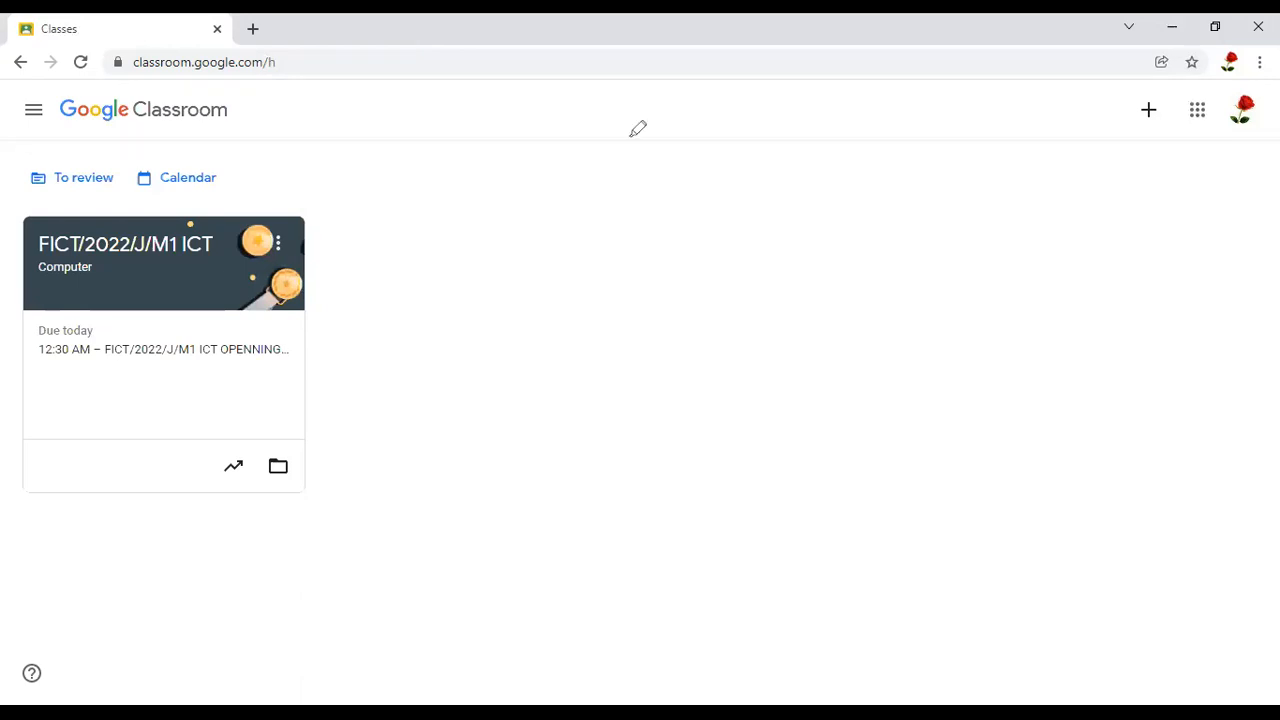
mouse_move(747, 493)
left_mouse_down()
mouse_move(630, 506)
mouse_move(149, 486)
mouse_move(100, 451)
mouse_move(68, 74)
mouse_move(557, 223)
left_mouse_up()
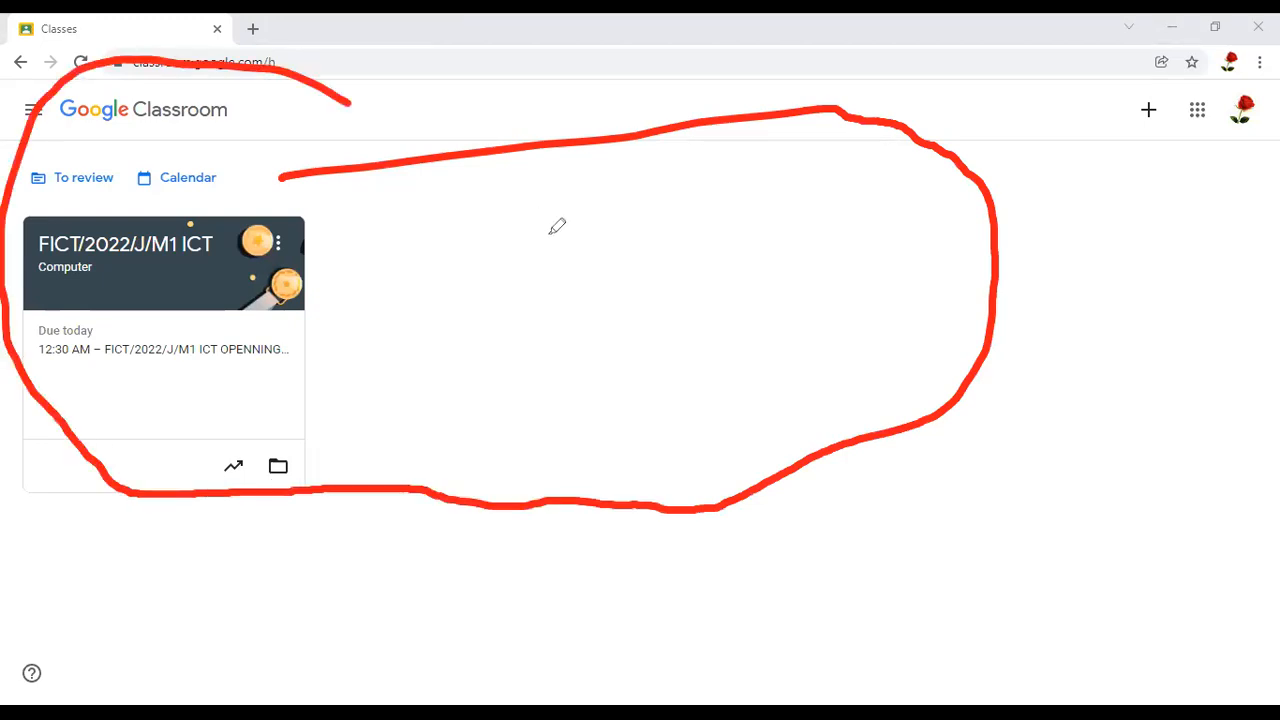
left_click(181, 248)
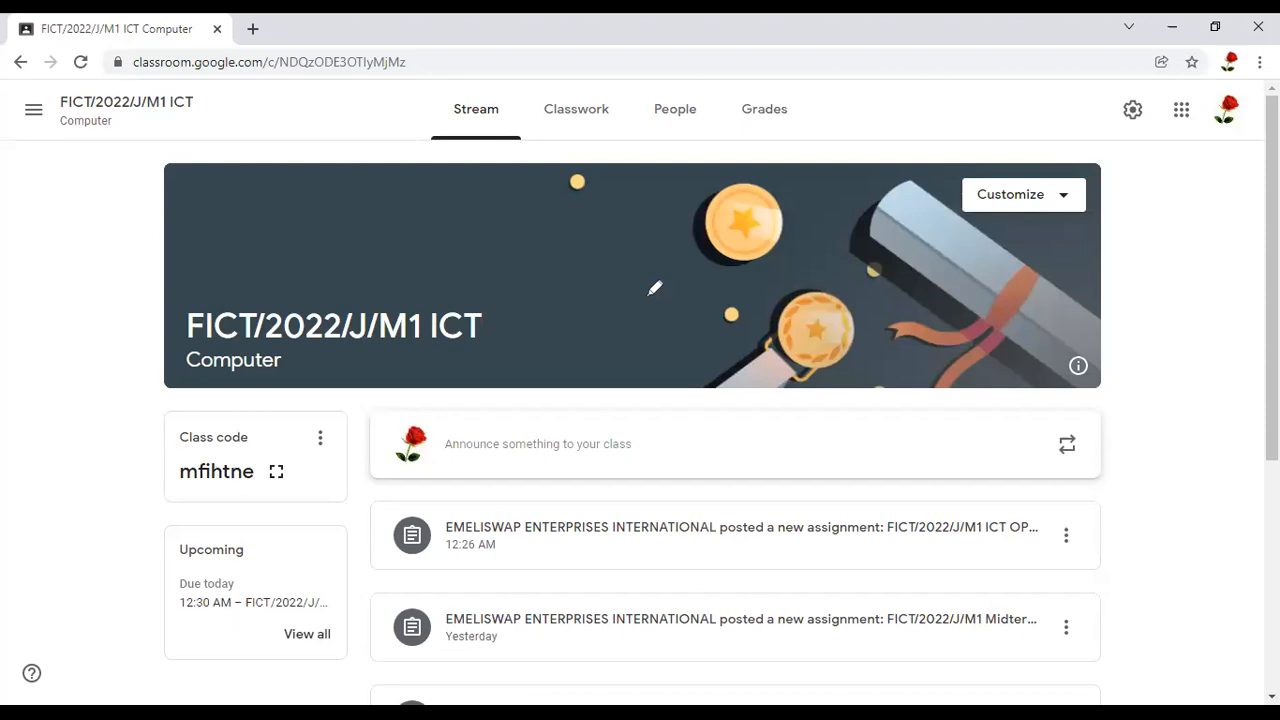
Examine the class's Stream page, including the class sections and the area for announcing something to the class
mouse_move(520, 125)
left_mouse_down()
mouse_move(485, 171)
mouse_move(503, 156)
mouse_move(515, 99)
left_mouse_up()
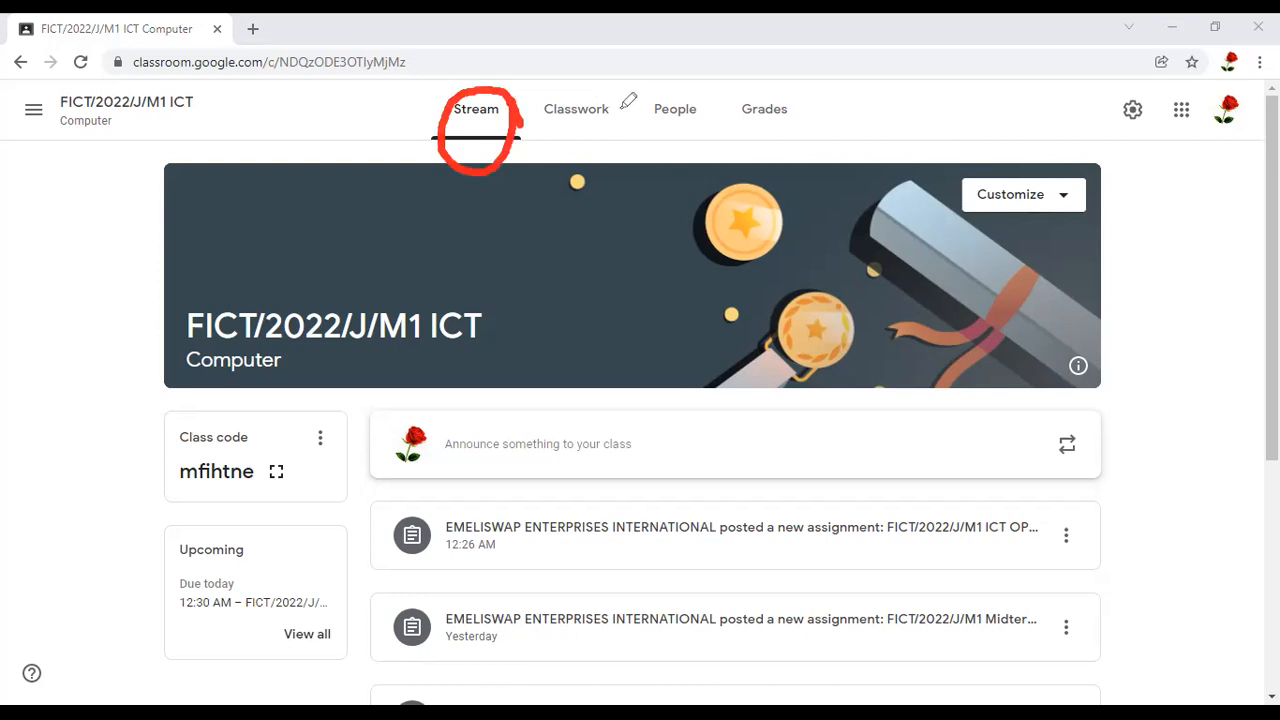
mouse_move(622, 106)
left_mouse_down()
mouse_move(552, 104)
mouse_move(546, 146)
mouse_move(576, 155)
mouse_move(618, 126)
mouse_move(621, 102)
left_mouse_up()
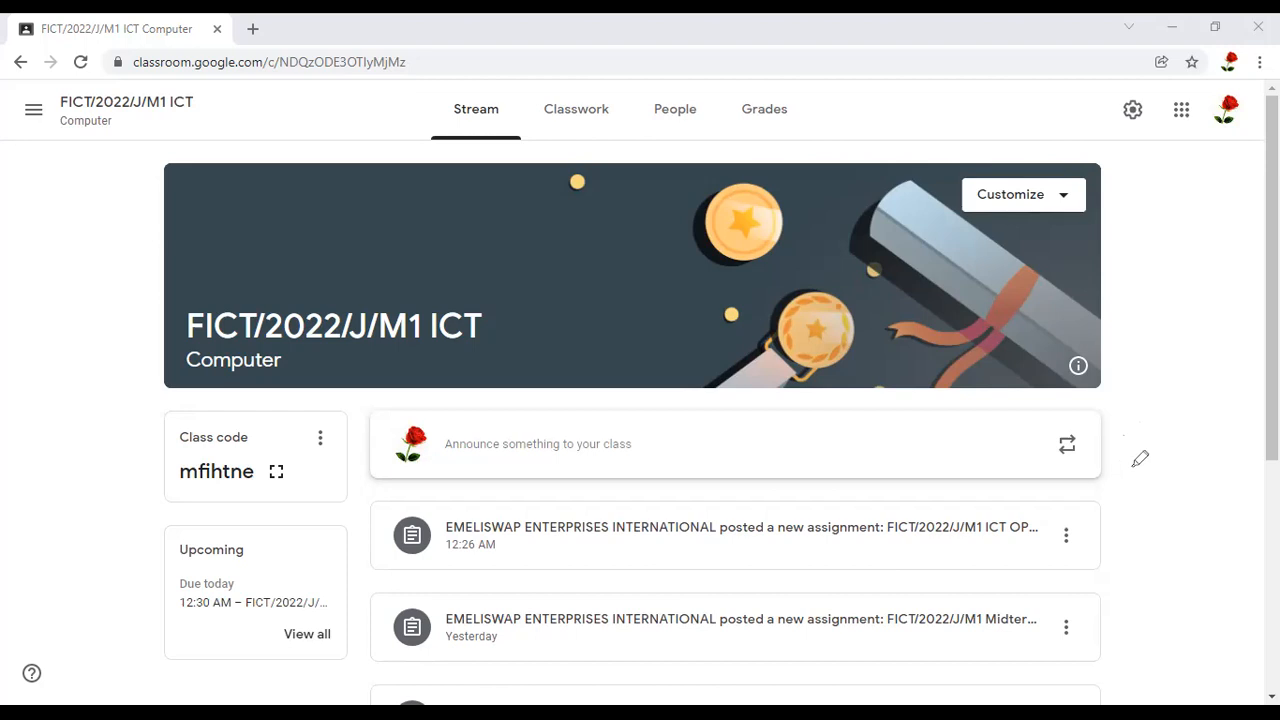
mouse_move(1134, 464)
left_mouse_down()
mouse_move(657, 357)
mouse_move(398, 543)
left_mouse_up()
mouse_move(424, 671)
left_mouse_down()
mouse_move(931, 695)
mouse_move(1091, 637)
mouse_move(1138, 588)
mouse_move(1160, 477)
mouse_move(1121, 408)
mouse_move(1093, 430)
left_mouse_up()
scroll(640, 420, "down", 3)
scroll(640, 420, "up", 1)
left_click_drag(1272, 408, 1272, 396)
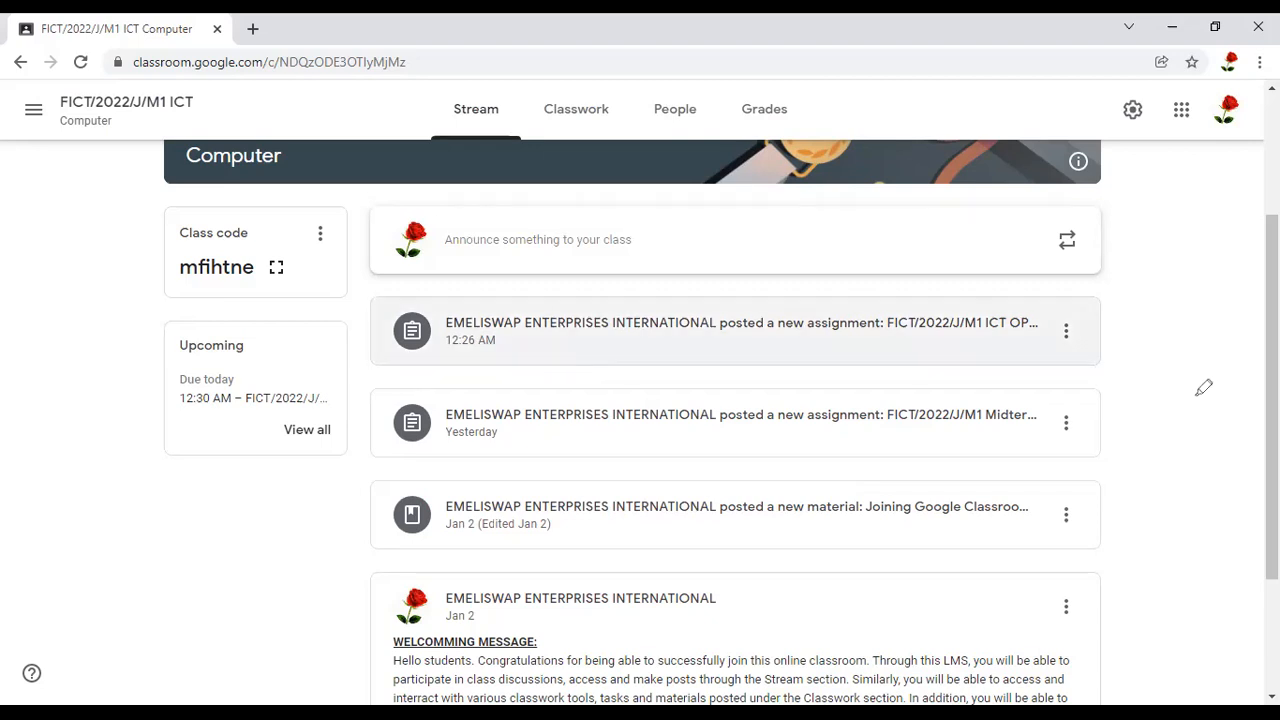
left_click_drag(1116, 191, 890, 196)
left_click_drag(562, 199, 402, 203)
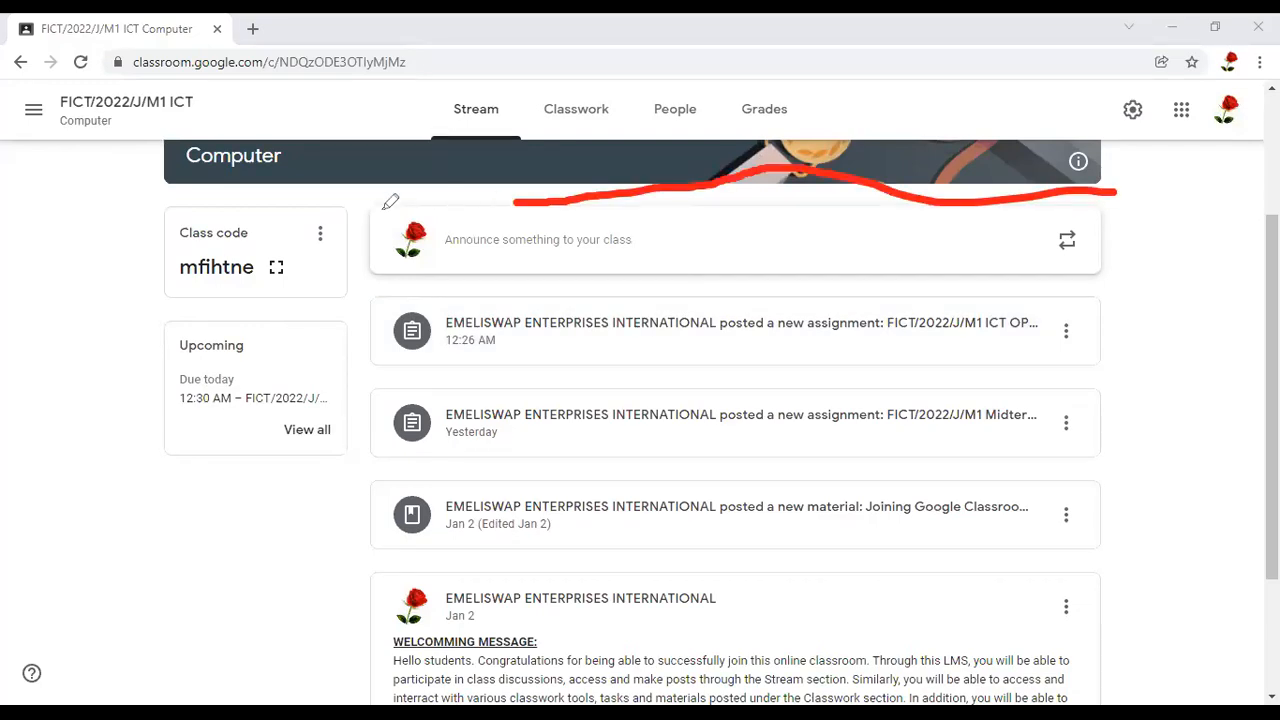
mouse_move(462, 279)
left_mouse_down()
mouse_move(580, 347)
mouse_move(738, 311)
mouse_move(1018, 313)
left_mouse_up()
left_click_drag(1179, 249, 1108, 181)
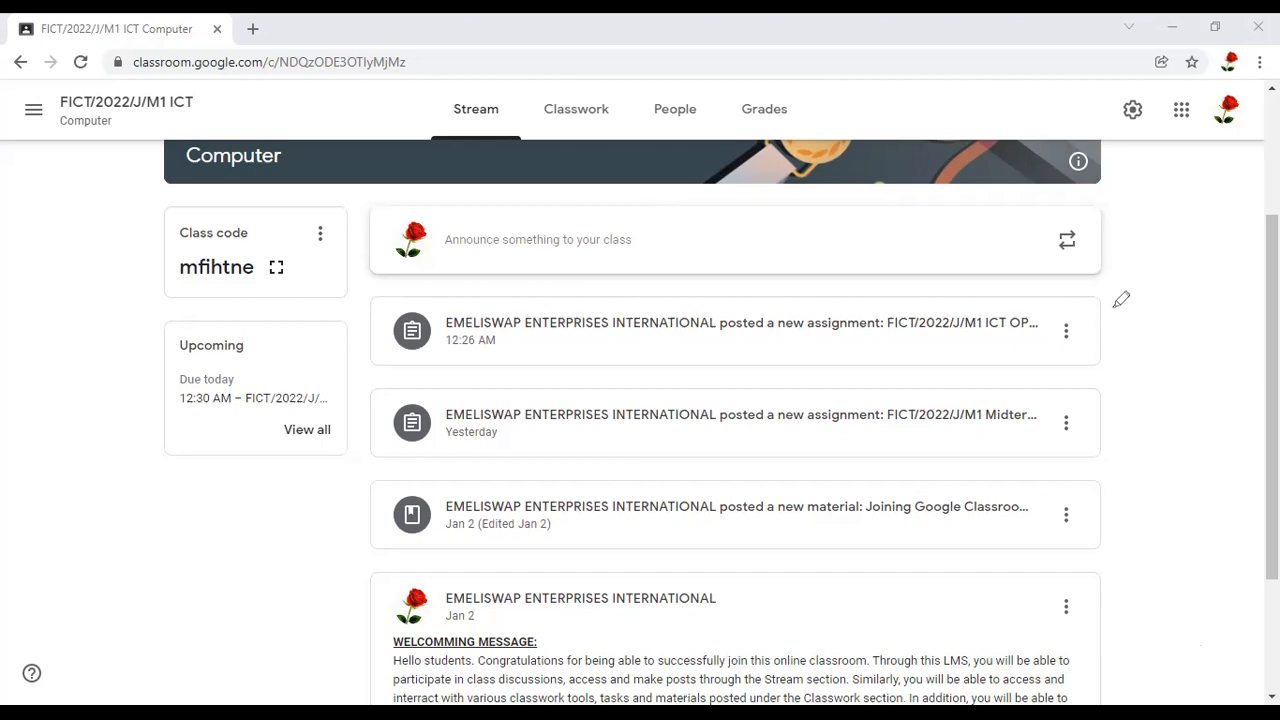
Review the assignment posts and the "Joining Google Classroom" material post in the class stream
left_click_drag(1118, 308, 944, 270)
mouse_move(754, 283)
left_mouse_down()
mouse_move(646, 274)
mouse_move(492, 288)
mouse_move(571, 349)
mouse_move(612, 358)
left_mouse_up()
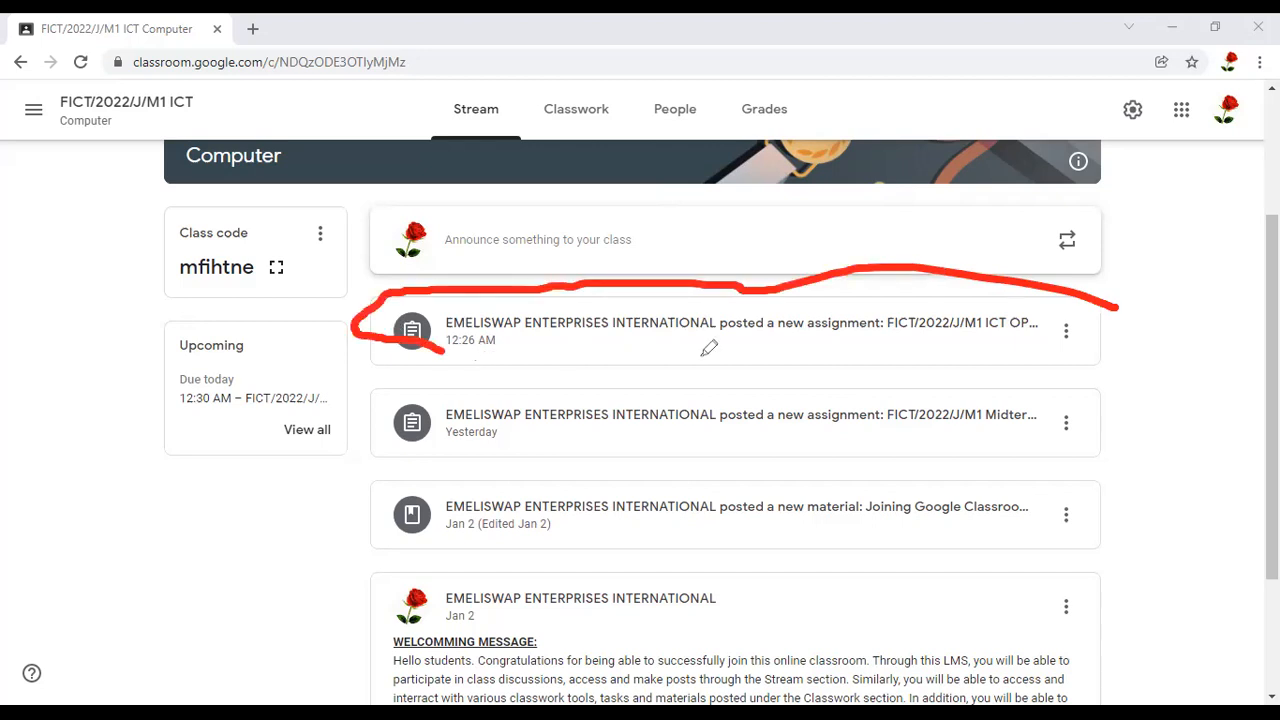
left_click_drag(842, 355, 1064, 354)
left_click_drag(1149, 335, 1110, 296)
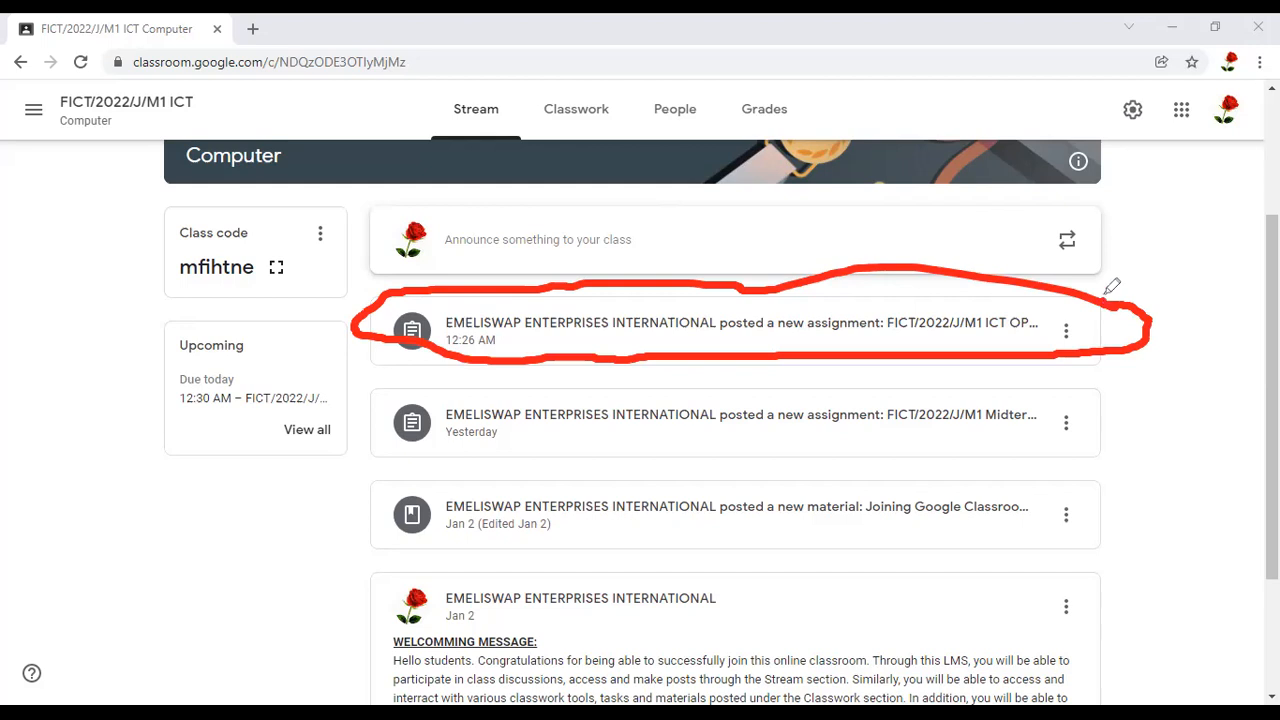
mouse_move(941, 366)
left_mouse_down()
mouse_move(777, 408)
mouse_move(985, 436)
mouse_move(1062, 397)
mouse_move(1032, 366)
left_mouse_up()
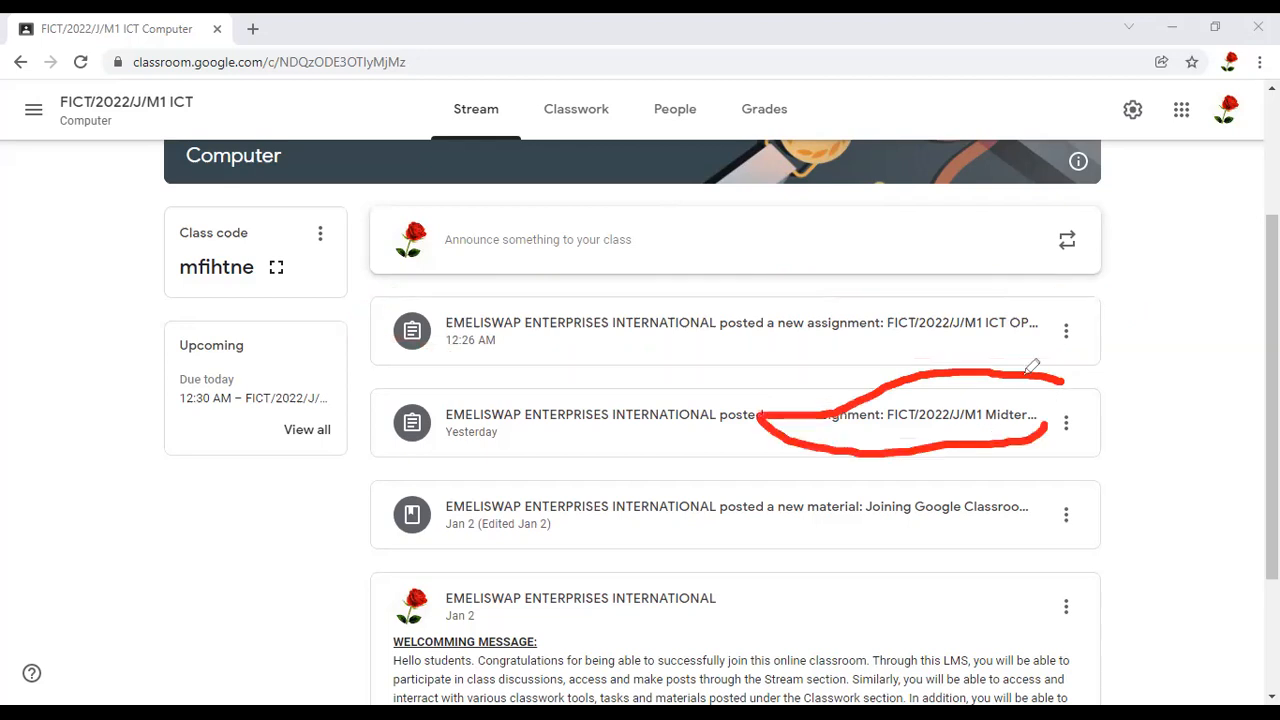
mouse_move(1050, 485)
left_mouse_down()
mouse_move(686, 491)
mouse_move(658, 519)
left_mouse_up()
mouse_move(812, 532)
left_mouse_down()
mouse_move(1018, 531)
mouse_move(1029, 455)
left_mouse_up()
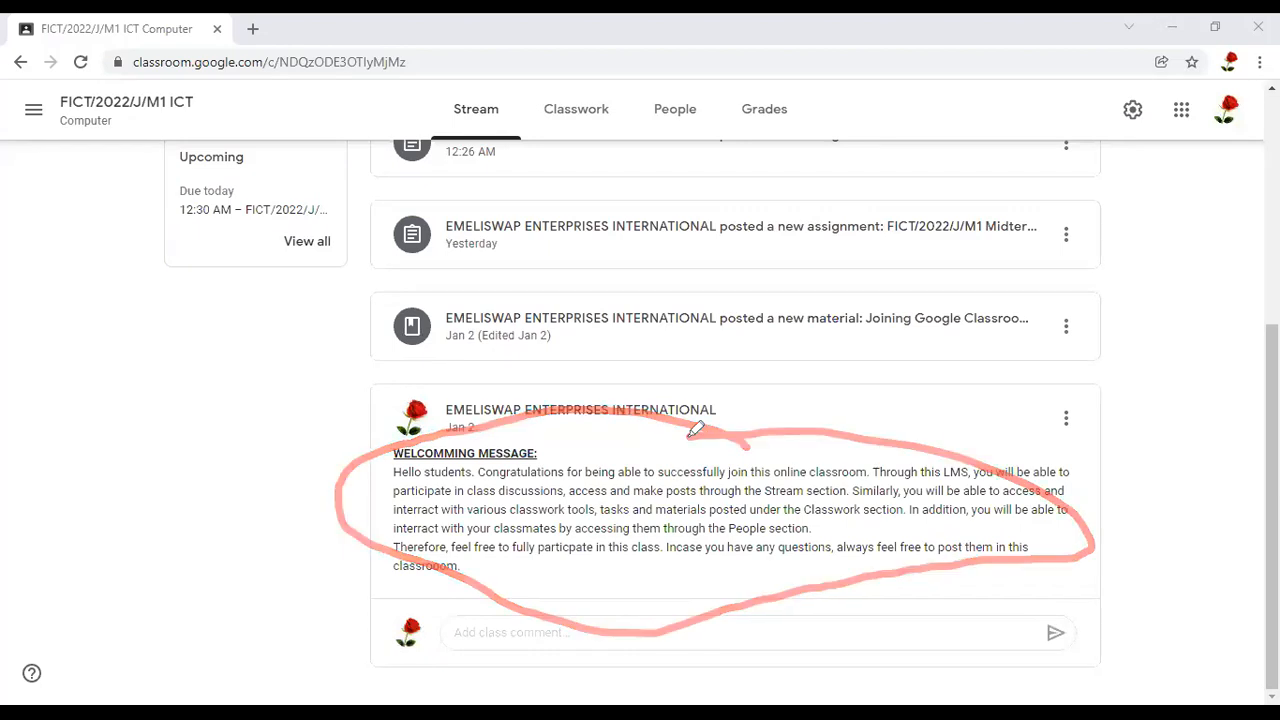
Read the welcoming message to students at the end of the class stream and its comment area
left_click_drag(449, 424, 524, 425)
mouse_move(729, 421)
left_mouse_down()
mouse_move(773, 420)
mouse_move(696, 380)
mouse_move(504, 390)
mouse_move(436, 412)
mouse_move(466, 418)
left_mouse_up()
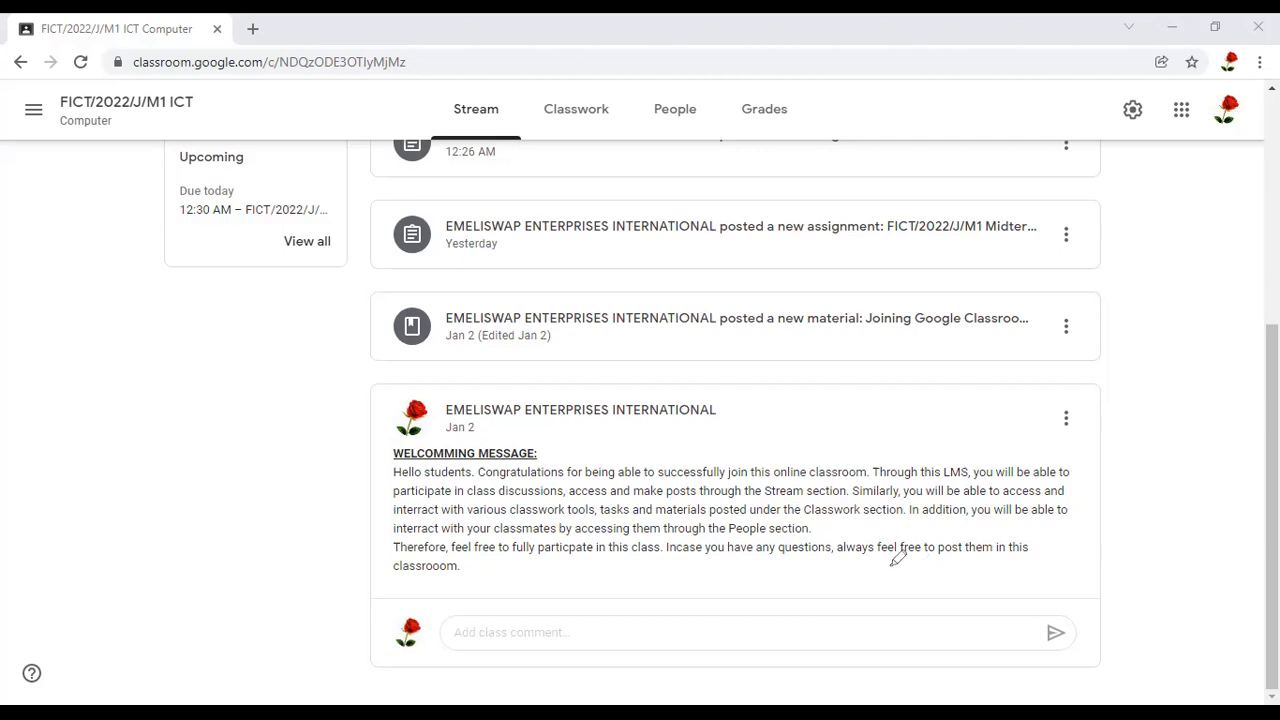
mouse_move(1100, 414)
left_mouse_down()
mouse_move(765, 363)
mouse_move(604, 385)
mouse_move(374, 383)
mouse_move(320, 428)
mouse_move(519, 623)
mouse_move(600, 632)
mouse_move(696, 577)
mouse_move(1024, 578)
mouse_move(1158, 557)
mouse_move(1164, 450)
mouse_move(1080, 386)
mouse_move(1058, 415)
left_mouse_up()
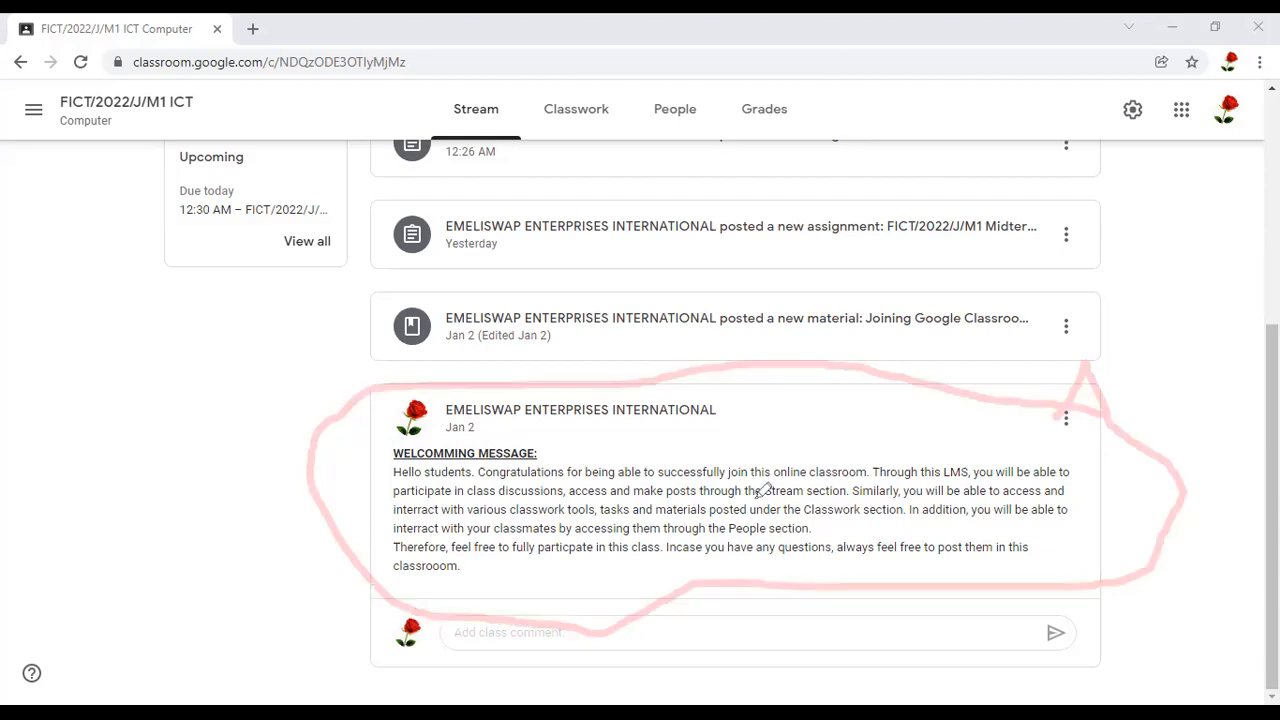
left_click(677, 600)
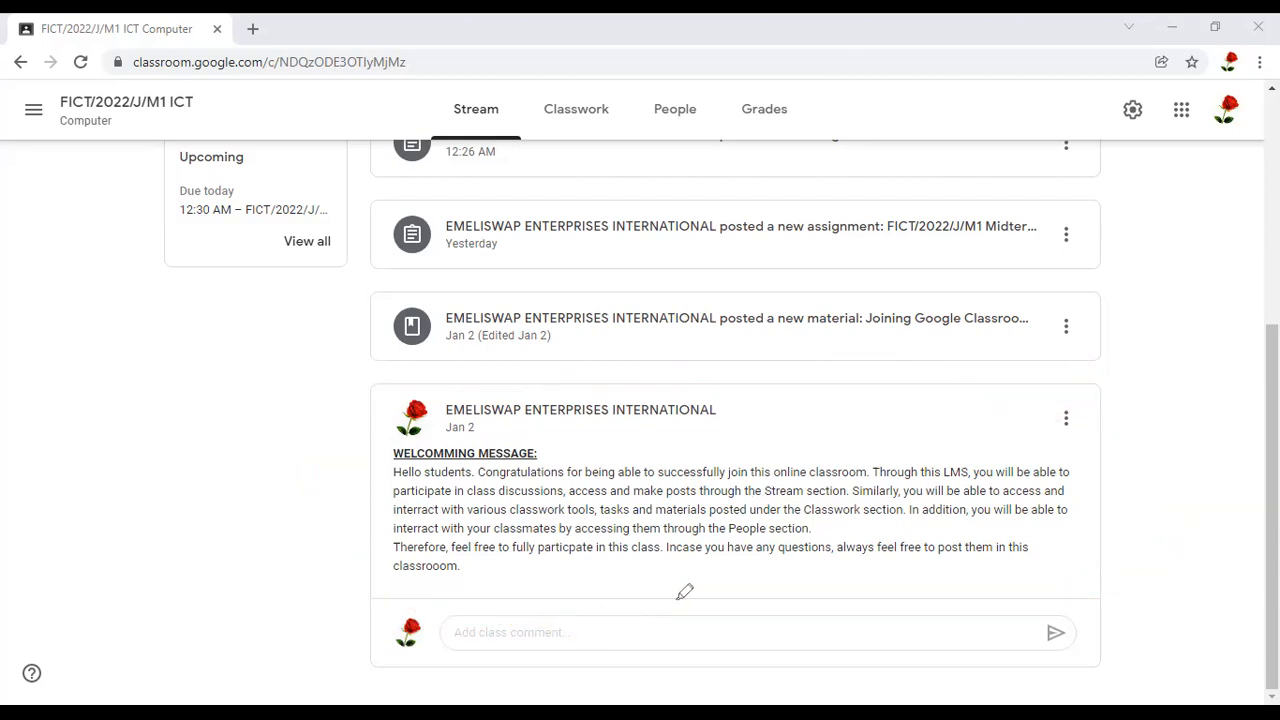
Start a class comment on the welcoming message with the text "Students, you are welcome to comment on"
mouse_move(425, 610)
left_mouse_down()
mouse_move(543, 651)
mouse_move(645, 653)
left_mouse_up()
left_click_drag(858, 661, 1024, 668)
left_click_drag(924, 582, 680, 592)
left_click(474, 634)
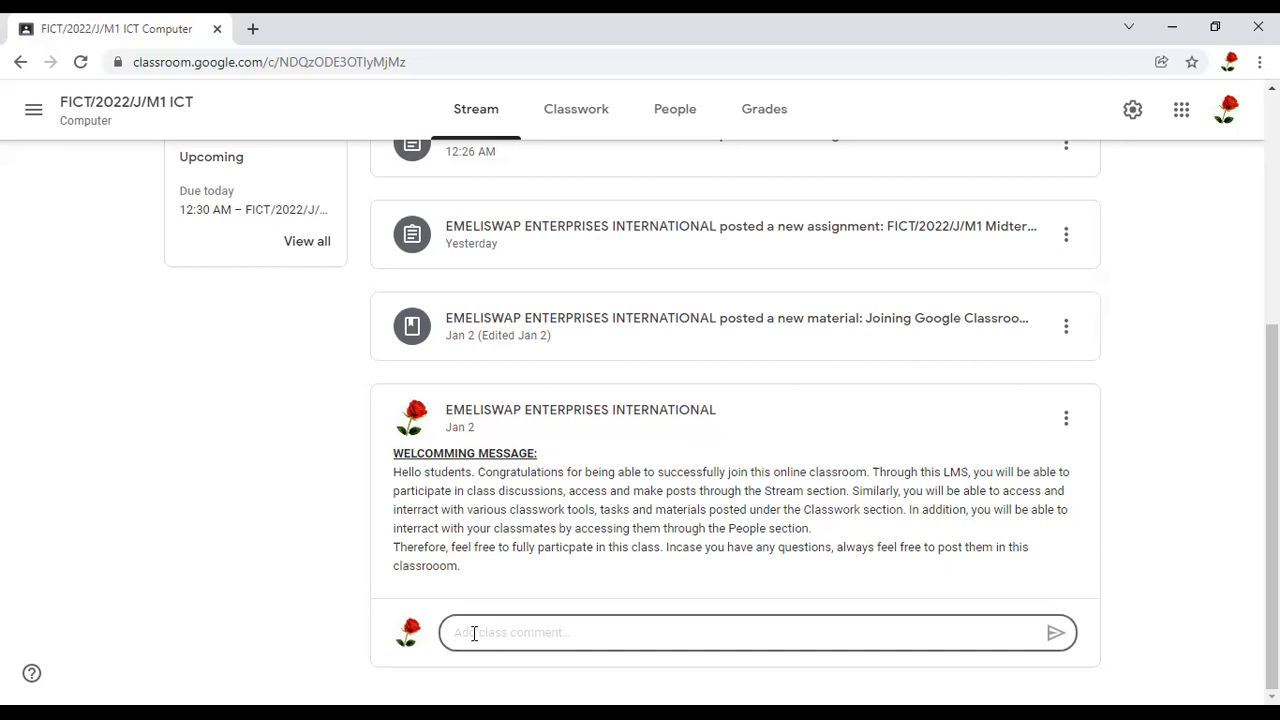
type("Students, you are welcome to commeb")
key("BackSpace")
type("nt on ")
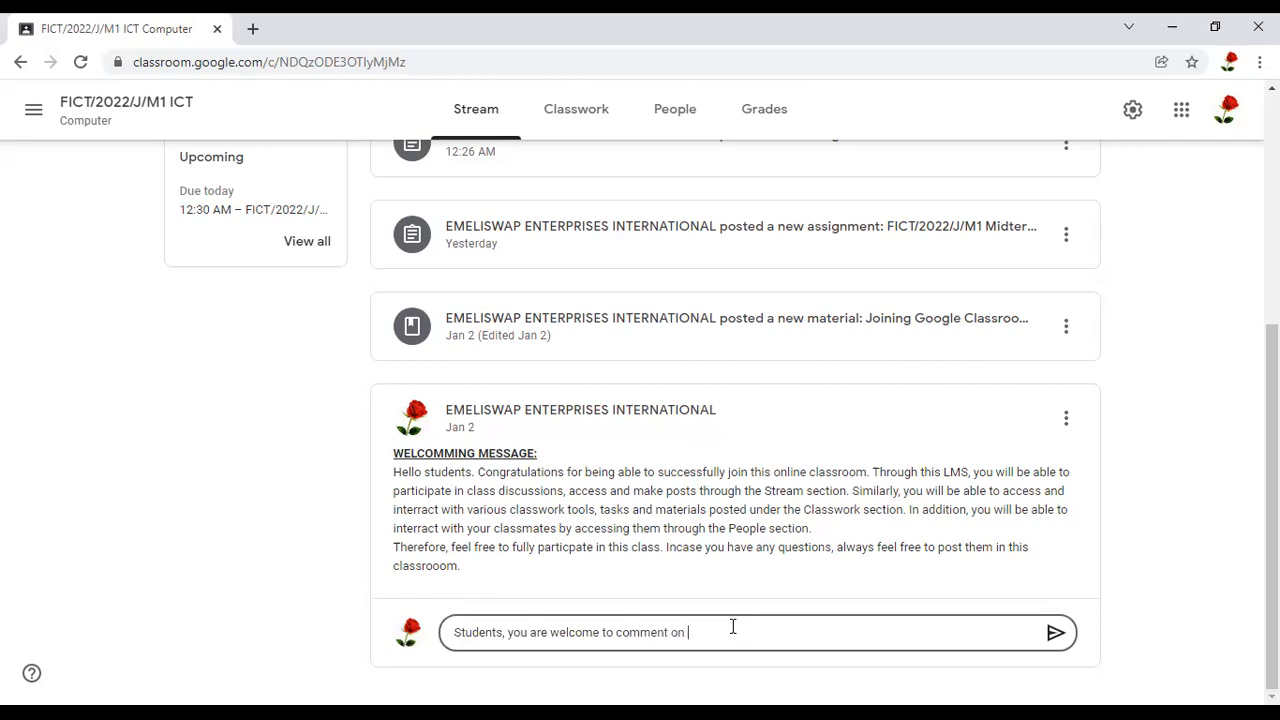
type("this message by clicking on a")
Continue the class comment draft with "this message by clicking on Add comment"
key("BackSpace")
type("Add comment")
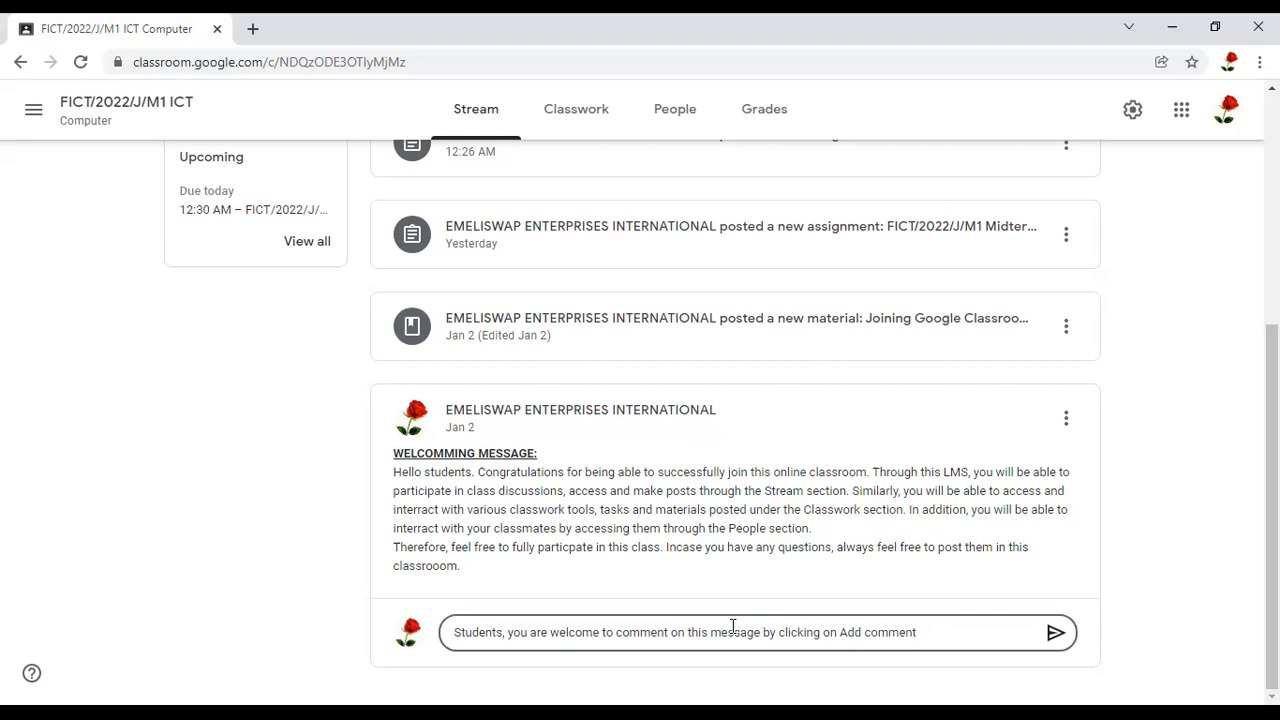
type(" and then press Enter k")
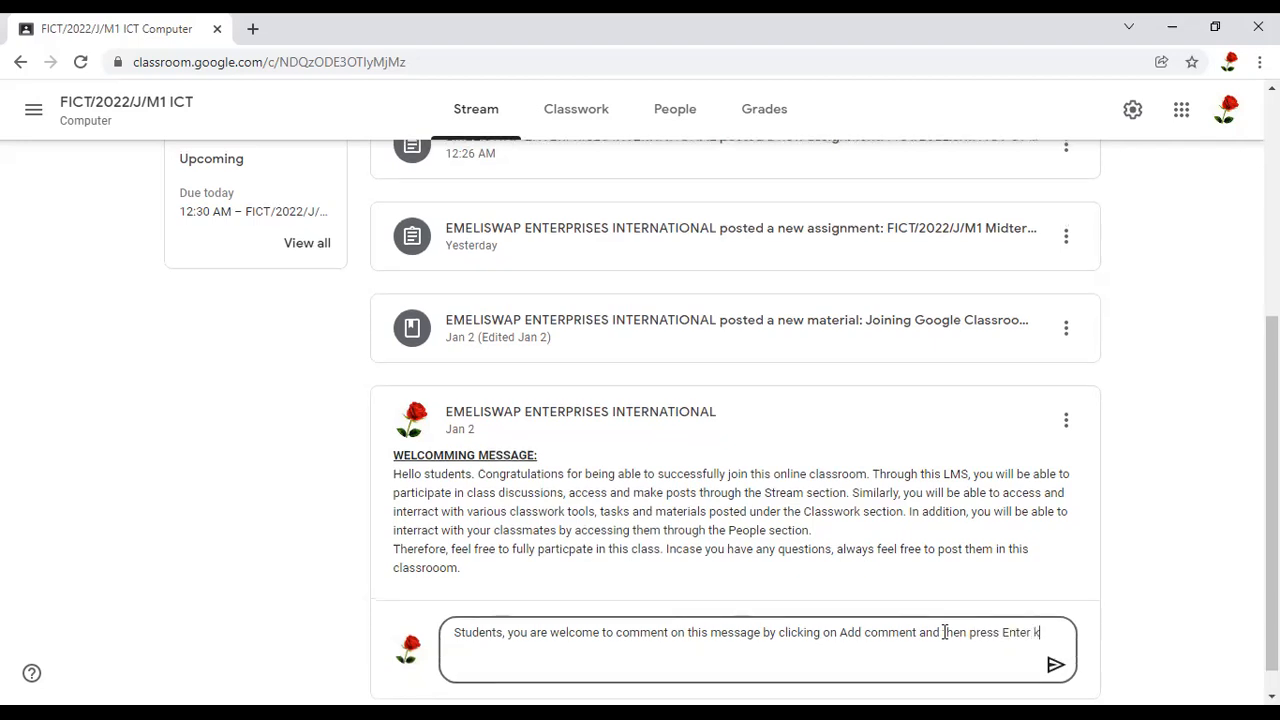
type("ey on your keyboard")
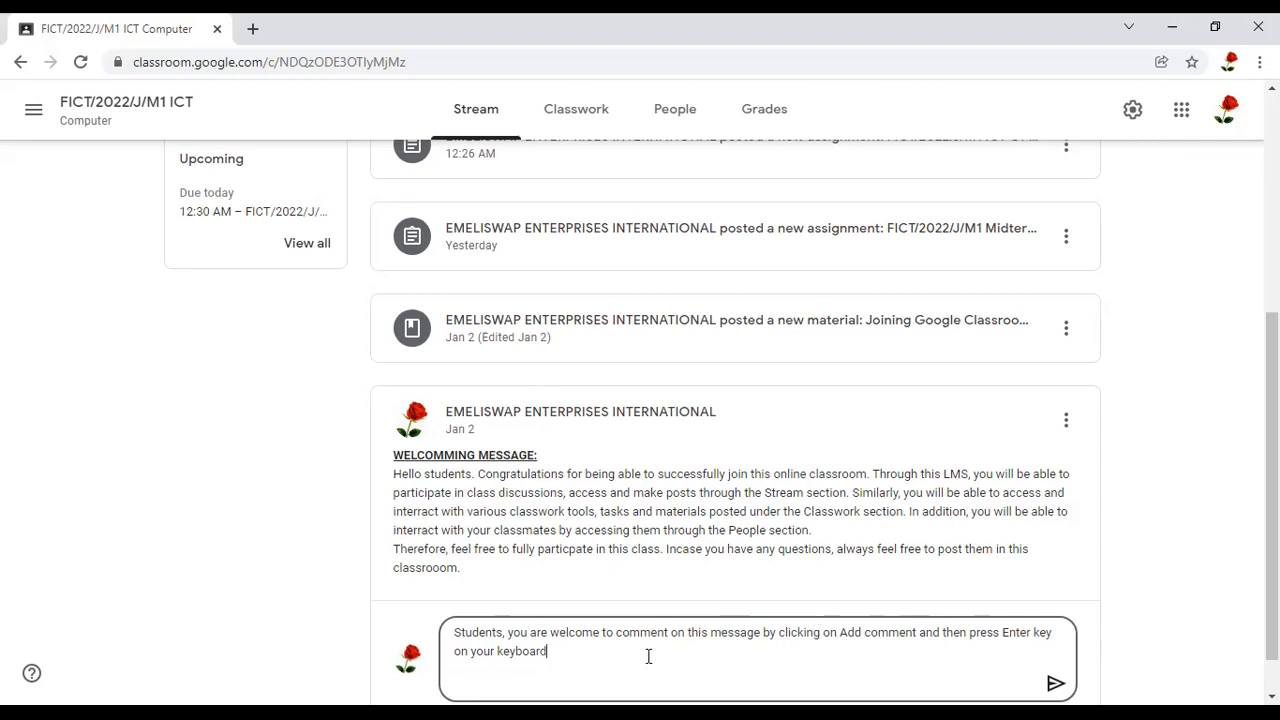
type(" or click")
type(" on")
type(" the ")
type("f")
type("oloowing")
Add the alternative "or click on the comment button at the" to the comment draft
key("BackSpace")
key("BackSpace")
key("BackSpace")
key("BackSpace")
key("BackSpace")
type("wing")
key("BackSpace")
key("BackSpace")
key("BackSpace")
key("BackSpace")
key("BackSpace")
key("BackSpace")
key("BackSpace")
key("BackSpace")
type("comment button at the")
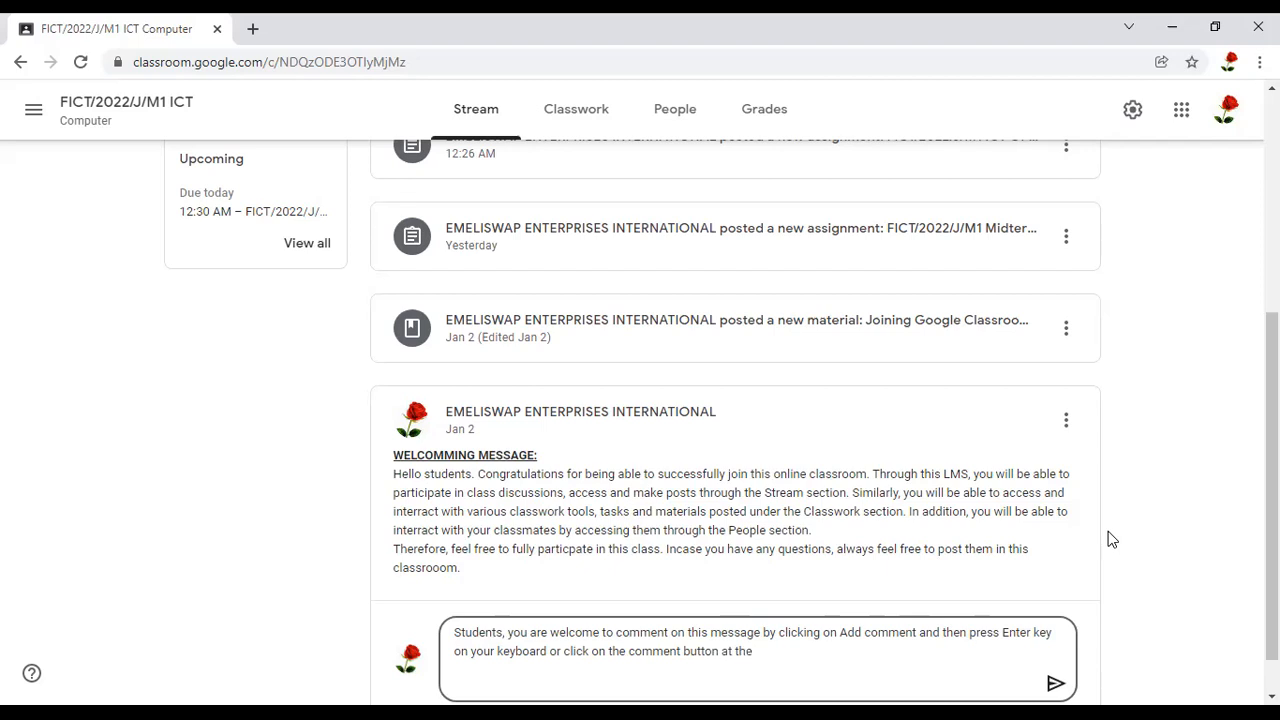
type(" booro")
Reword the end of the comment draft to read "comment button located right at the bottom of"
key("BackSpace")
key("BackSpace")
key("BackSpace")
key("BackSpace")
key("BackSpace")
key("BackSpace")
key("BackSpace")
key("BackSpace")
key("BackSpace")
key("BackSpace")
key("BackSpace")
key("BackSpace")
key("BackSpace")
key("BackSpace")
key("BackSpace")
key("BackSpace")
key("BackSpace")
key("BackSpace")
key("BackSpace")
key("BackSpace")
key("BackSpace")
key("BackSpace")
type("nt button located right at the bottom of ")
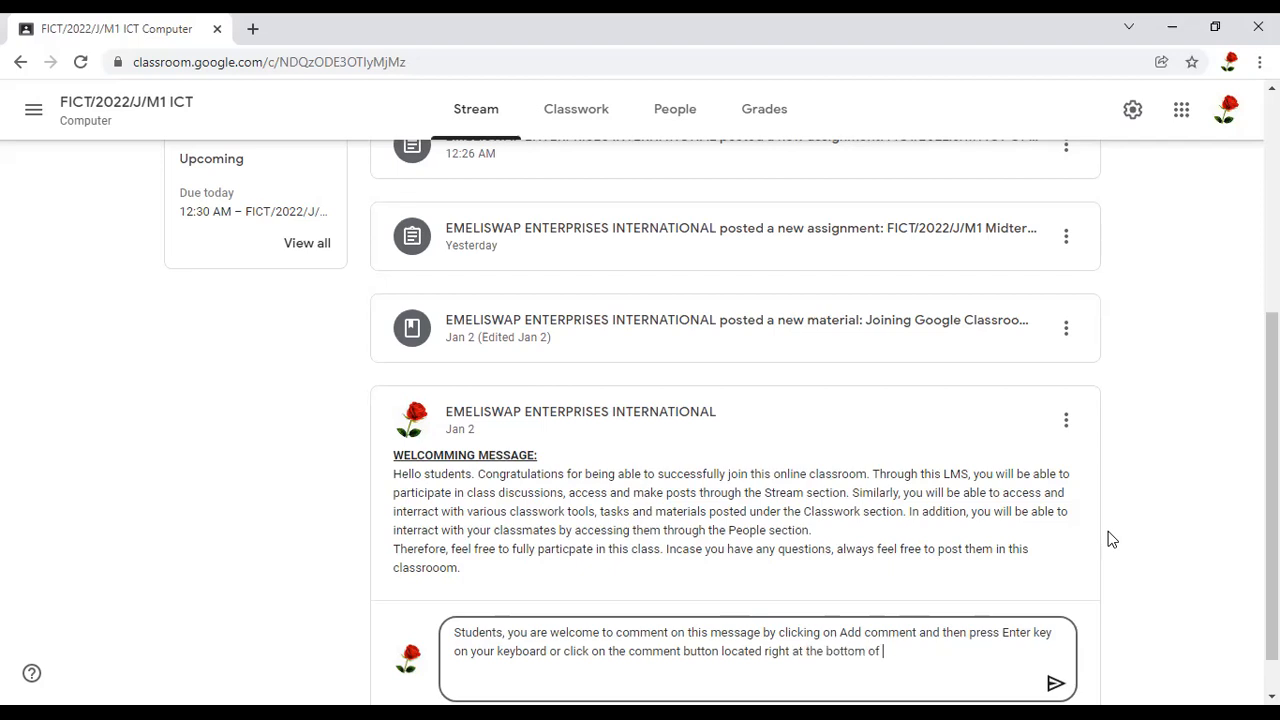
type("the comment you have tyo")
Finish the comment draft's sentence with "the comment you have typed."
key("BackSpace")
type("ped")
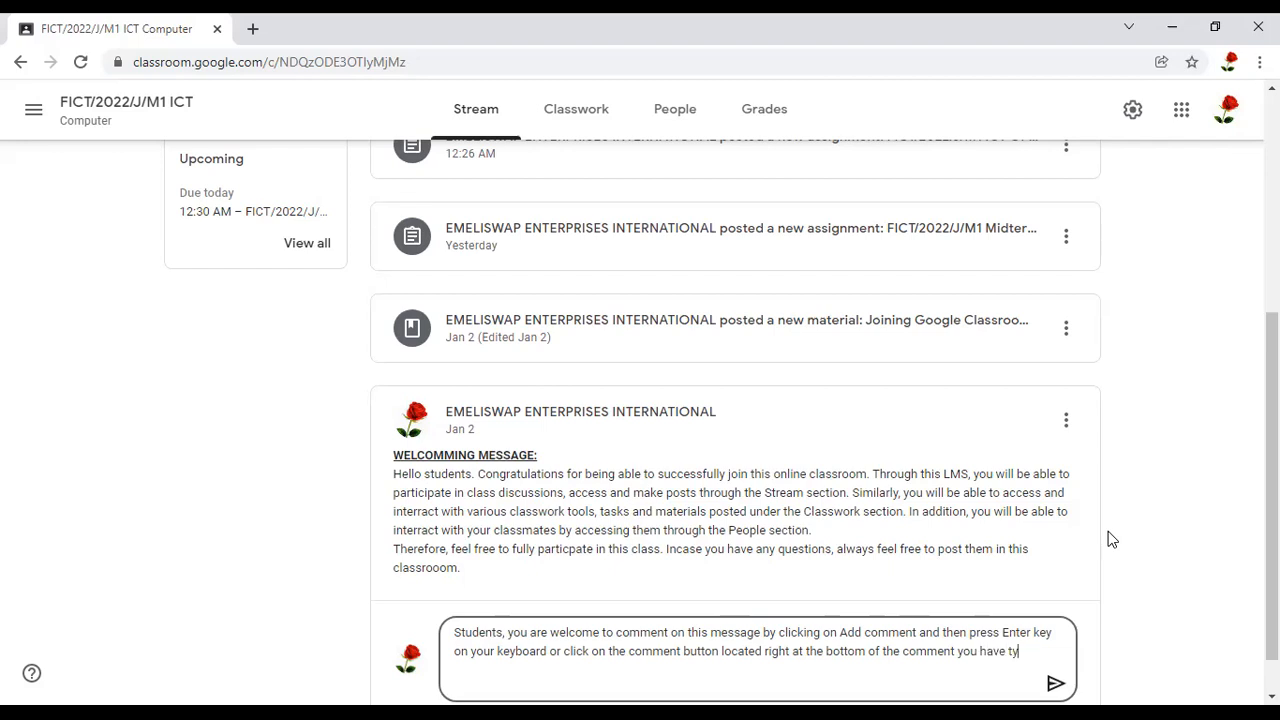
type(".")
Review the drafted comment's two posting instructions and the control for sending the comment
mouse_move(938, 682)
left_mouse_down()
mouse_move(1018, 671)
mouse_move(1017, 641)
mouse_move(1039, 688)
mouse_move(1021, 705)
left_mouse_up()
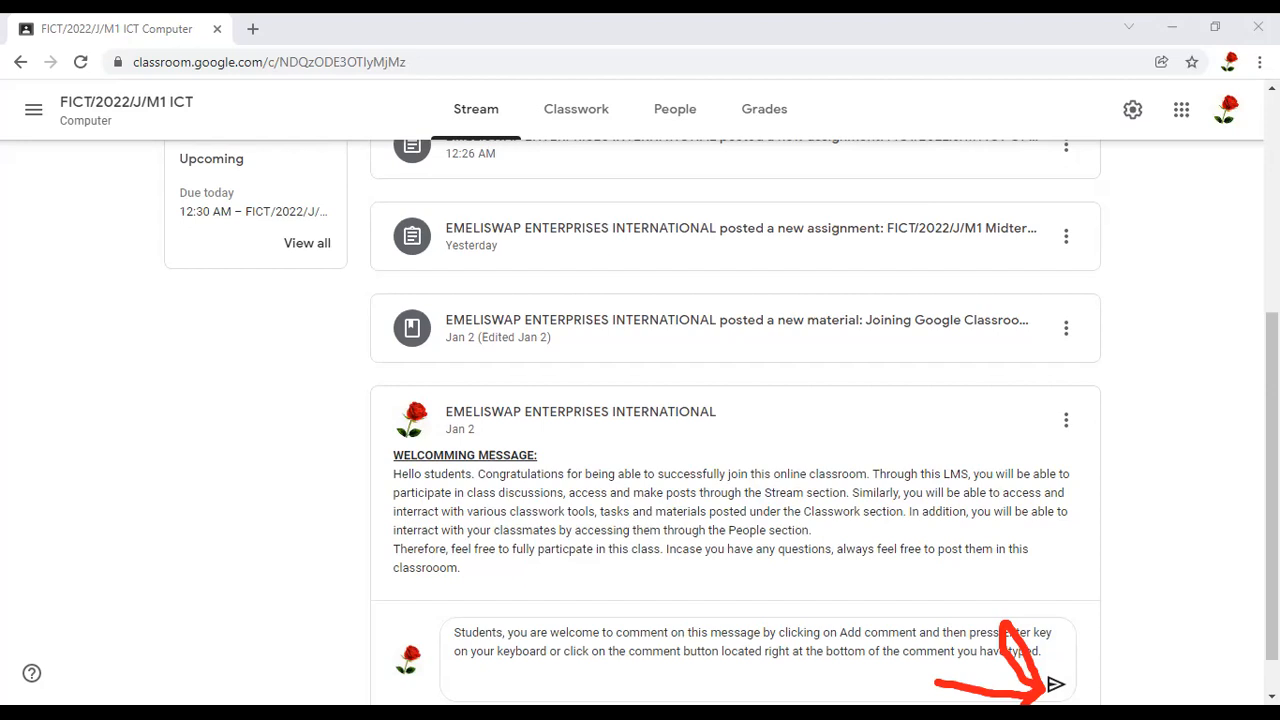
left_click(1053, 674)
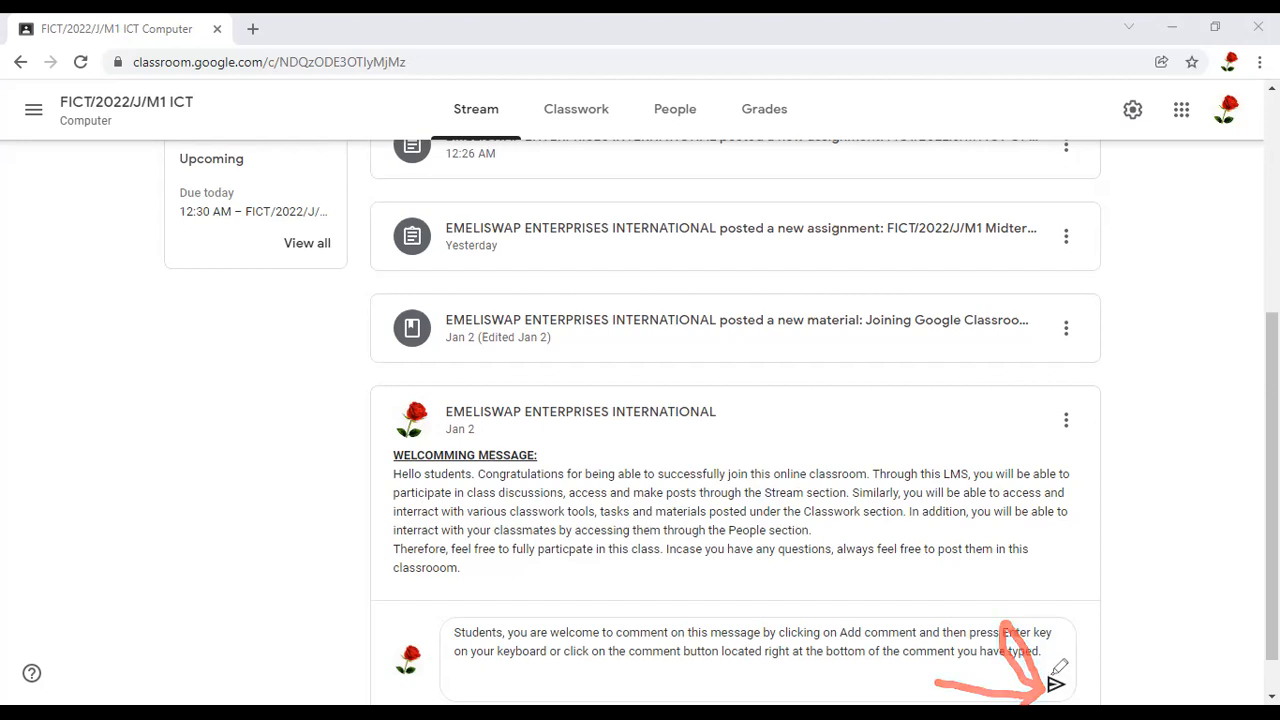
left_click_drag(1053, 684, 1148, 650)
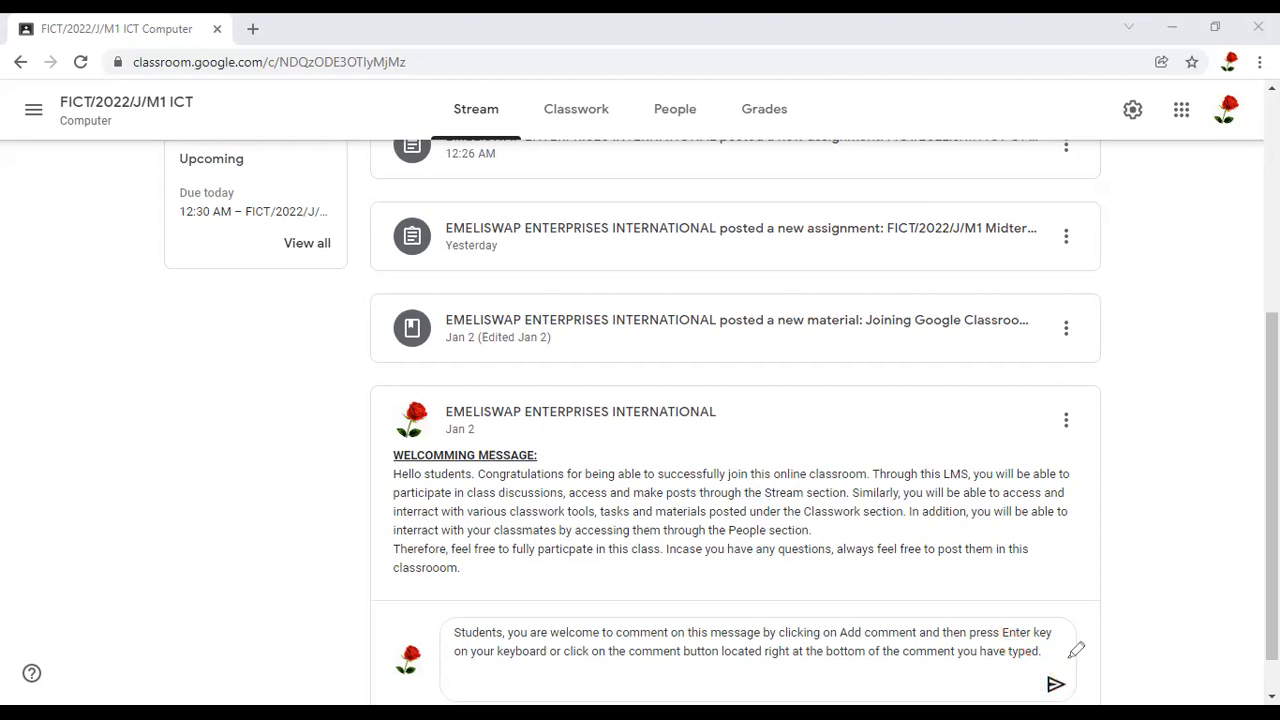
mouse_move(1066, 656)
left_mouse_down()
mouse_move(1040, 662)
mouse_move(1066, 690)
mouse_move(1035, 652)
left_mouse_up()
mouse_move(838, 603)
left_mouse_down()
mouse_move(618, 641)
mouse_move(985, 653)
left_mouse_up()
left_click_drag(938, 610, 899, 611)
left_click_drag(1051, 633, 940, 631)
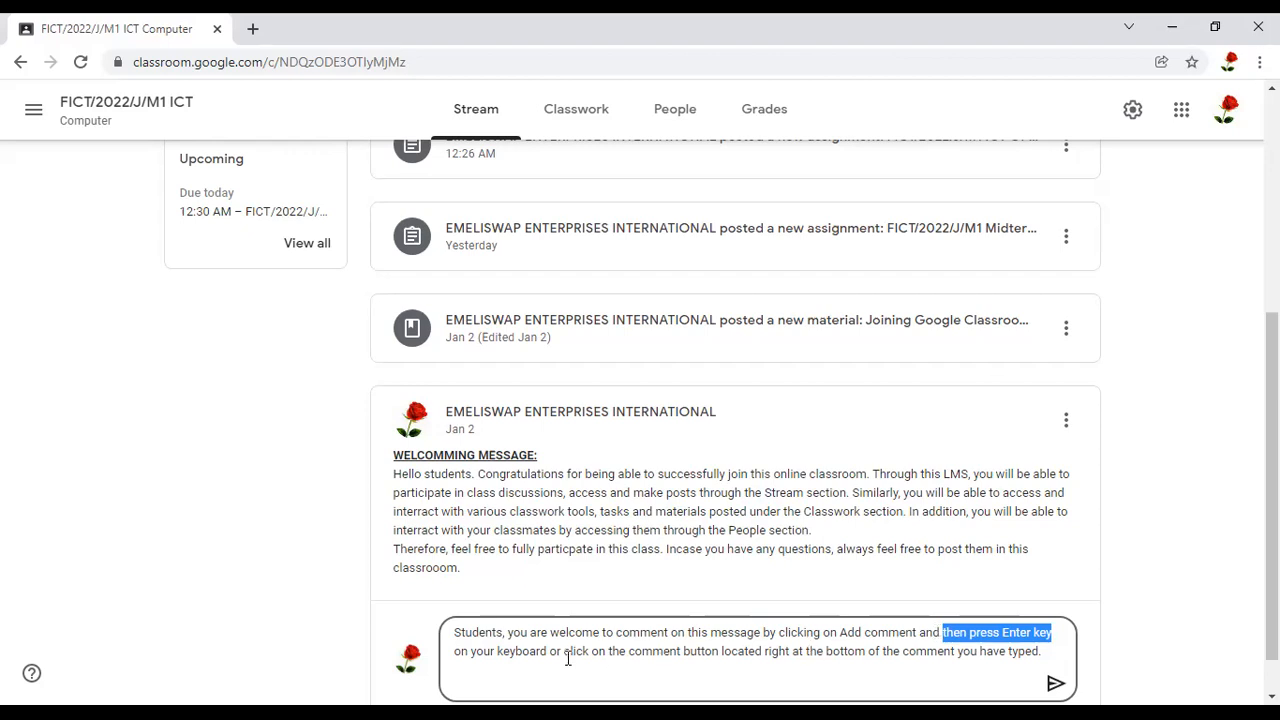
left_click_drag(562, 652, 1044, 651)
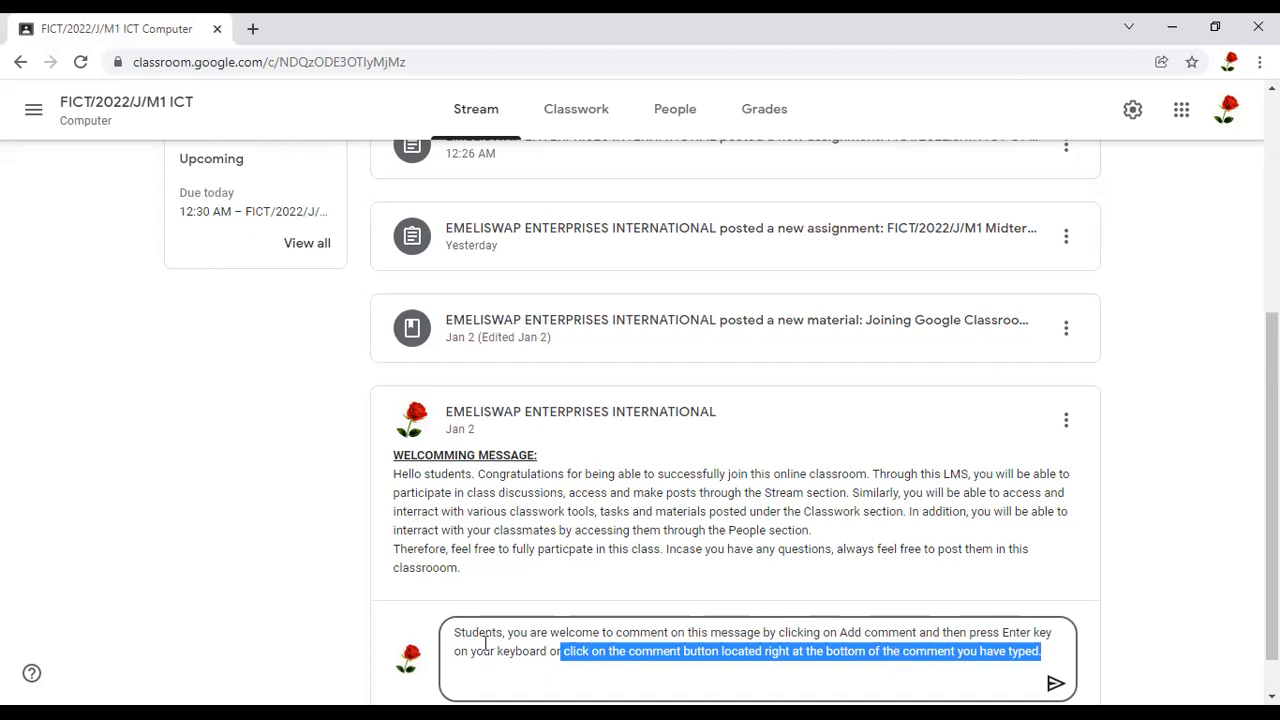
left_click(570, 645)
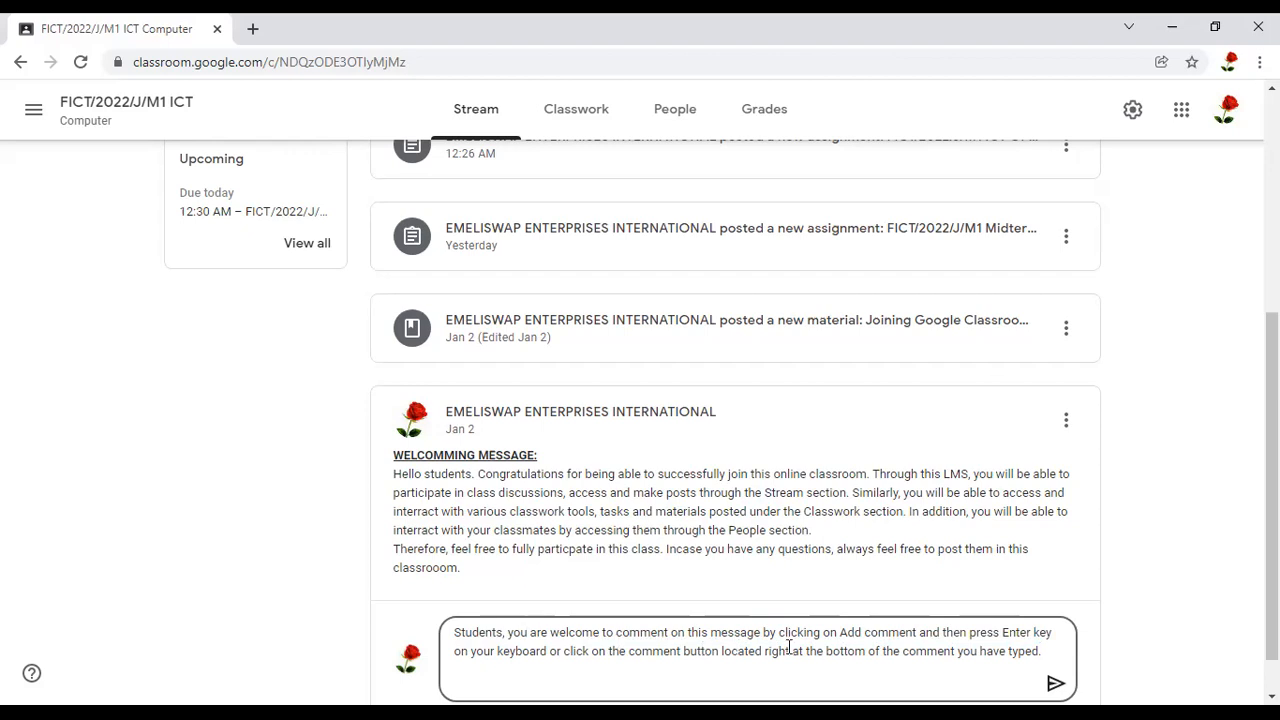
Shorten the comment's instruction after "by clicking" so that it reads "on the Post button located right at the"
left_click(822, 632)
left_click(626, 652, "shift")
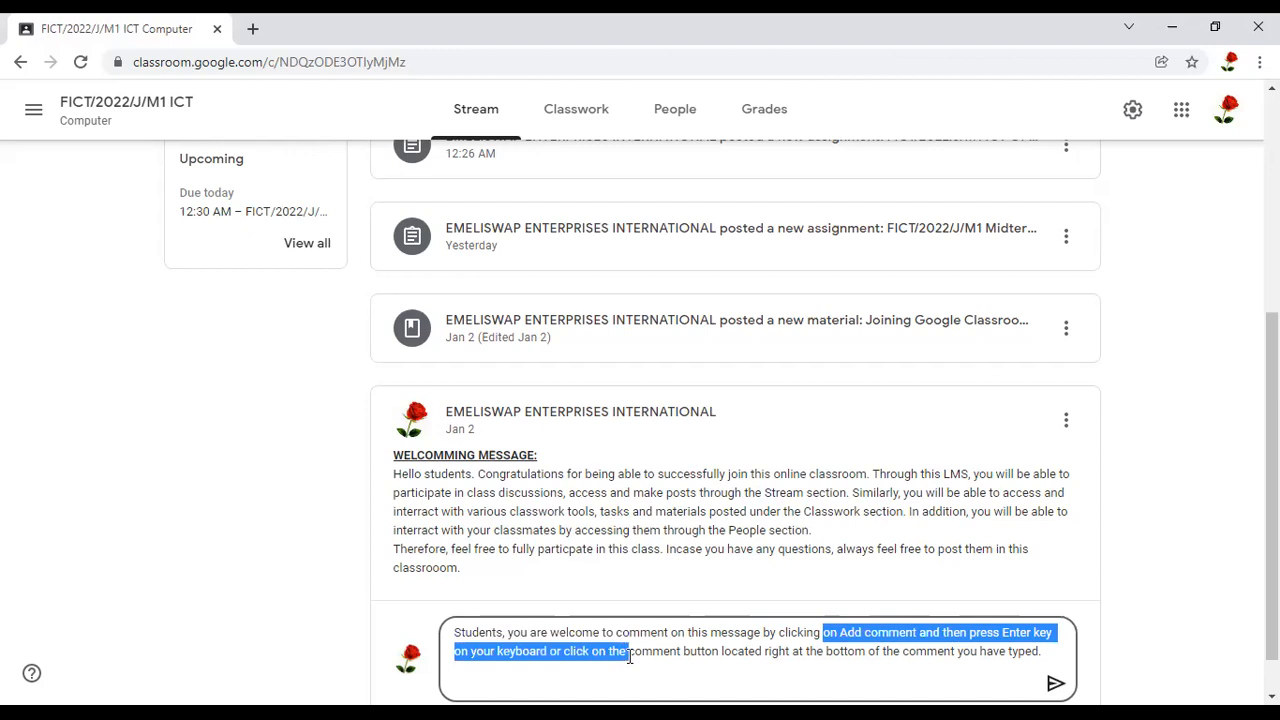
key("BackSpace")
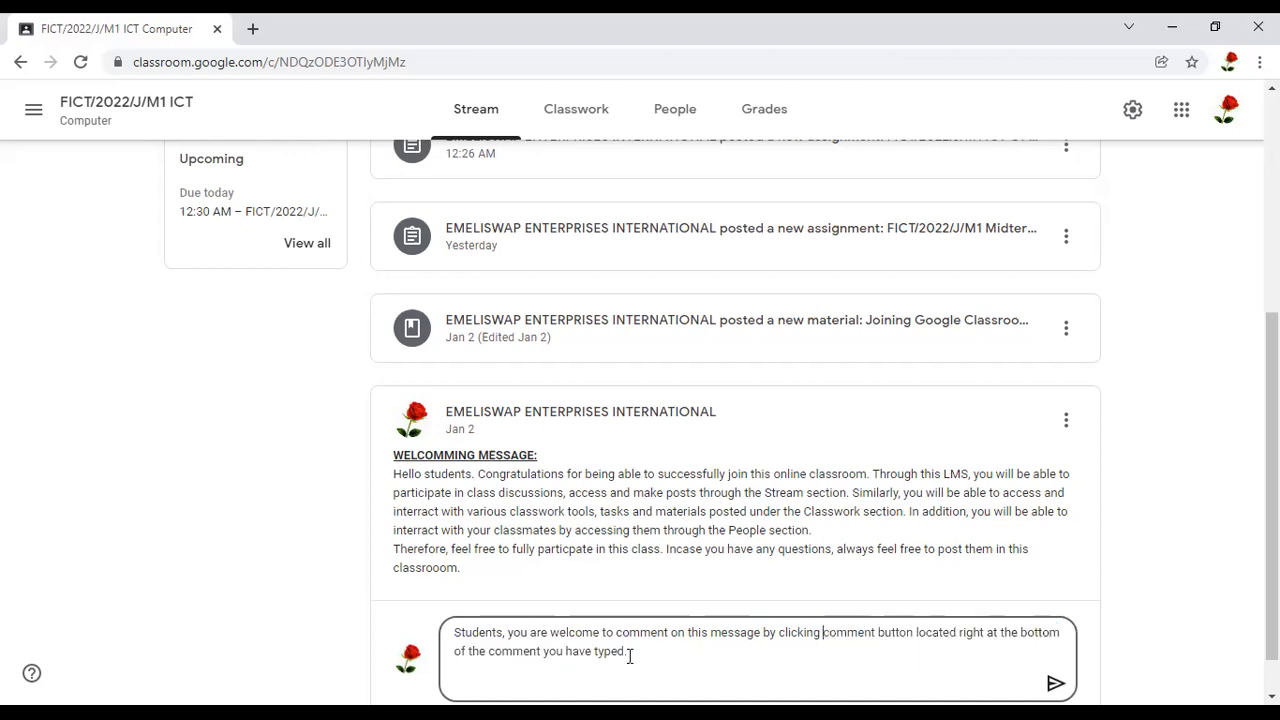
type("on the ")
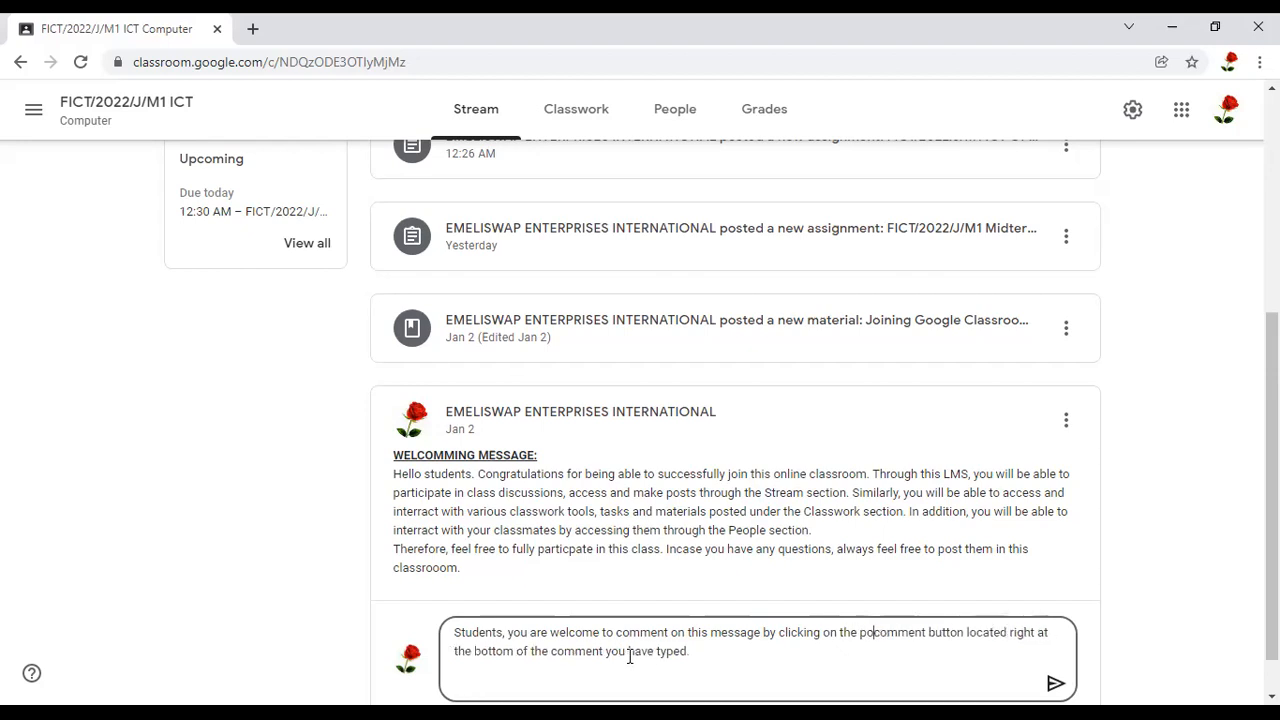
type("Post")
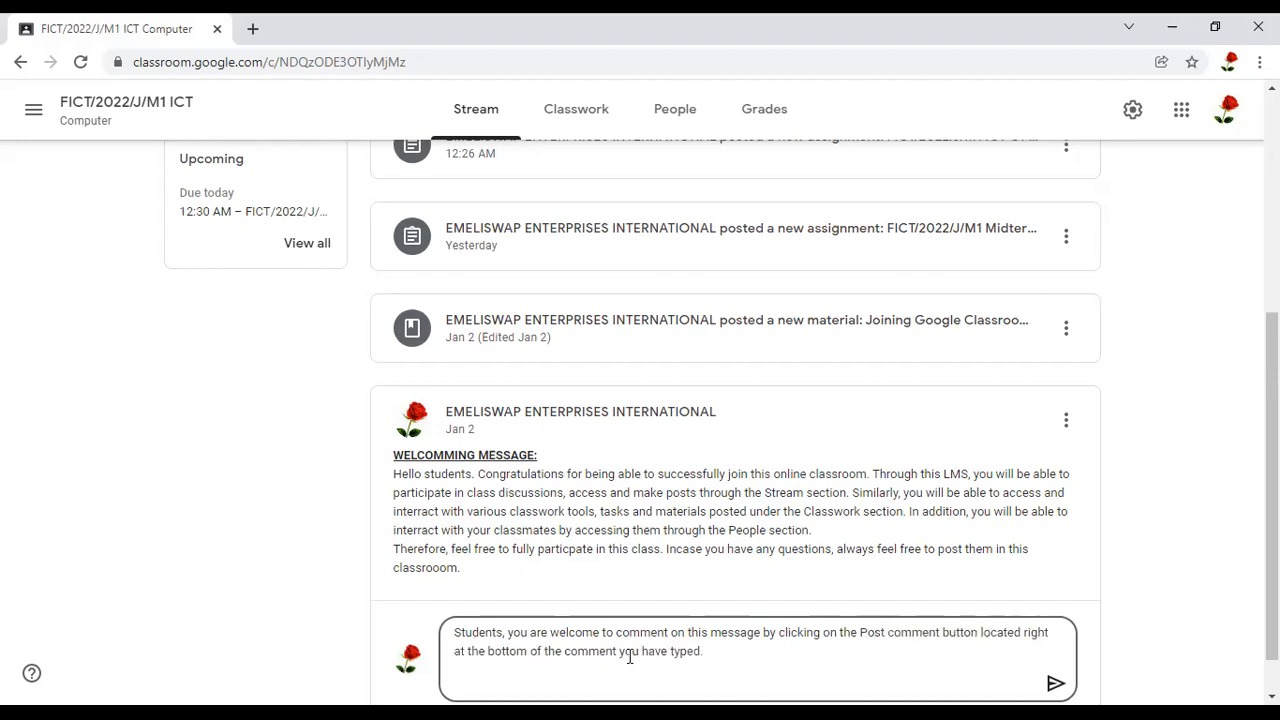
key("ctrl+Delete")
key("Delete")
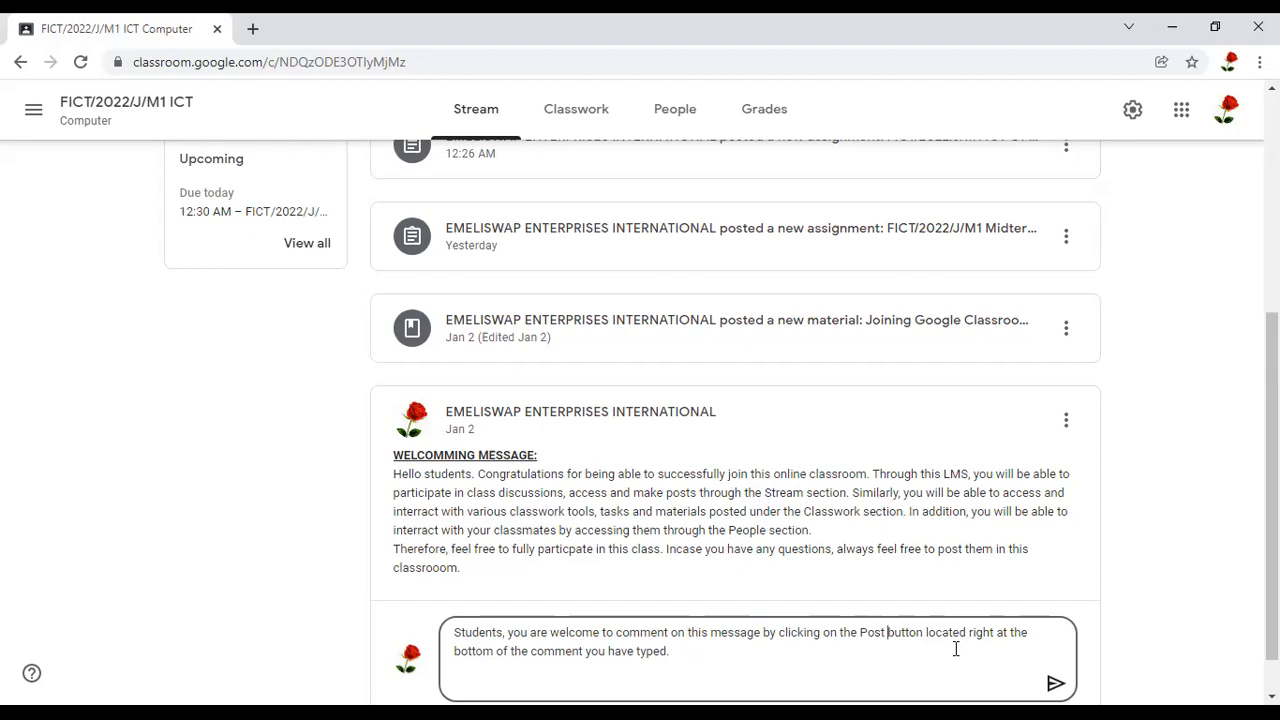
Change "bottom of" to "end of" in the comment draft and post the comment on the welcoming message
left_click(455, 654)
type("end of")
key("Delete")
key("Delete")
key("Delete")
key("Delete")
key("Delete")
key("Delete")
key("Delete")
key("Delete")
key("Delete")
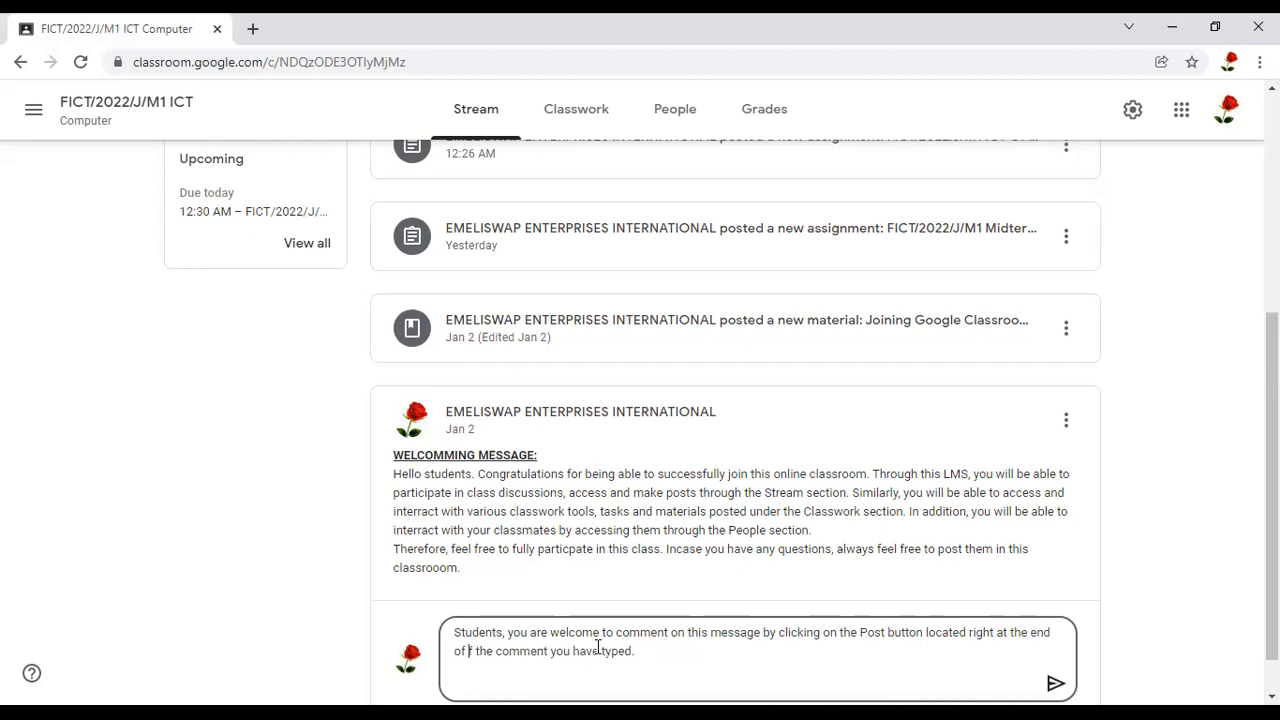
key("Delete")
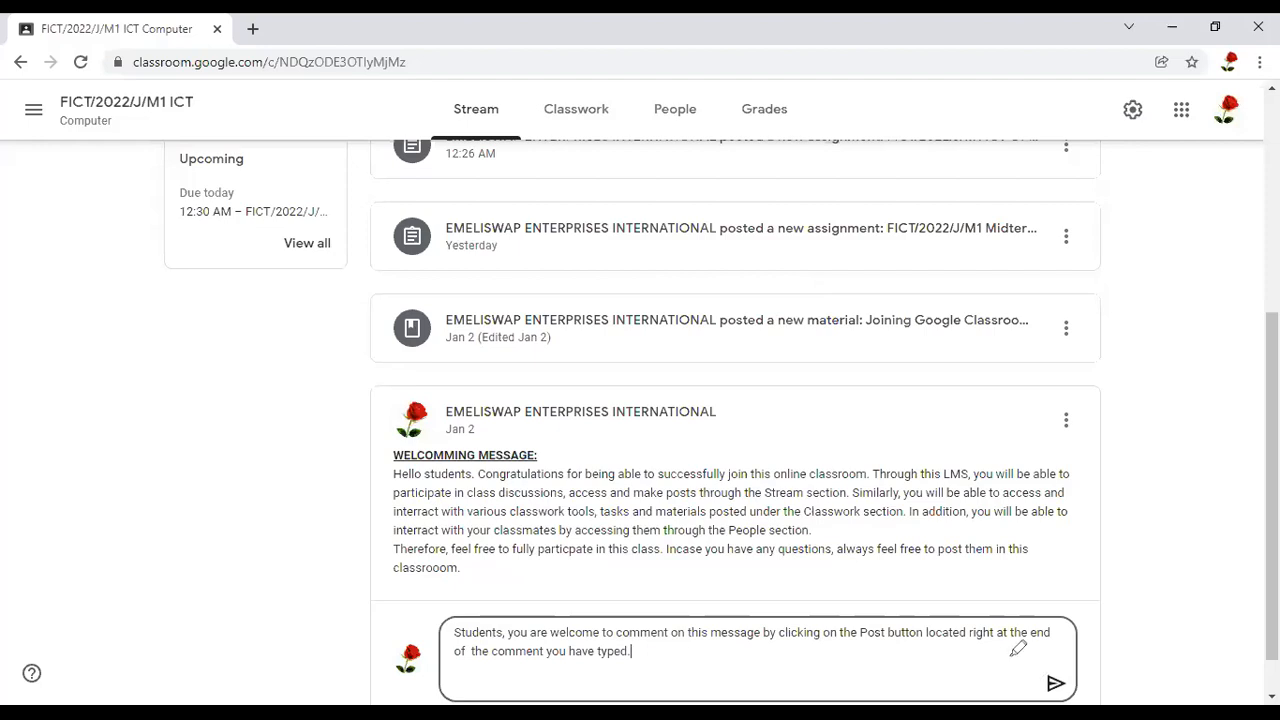
left_click_drag(962, 680, 1040, 681)
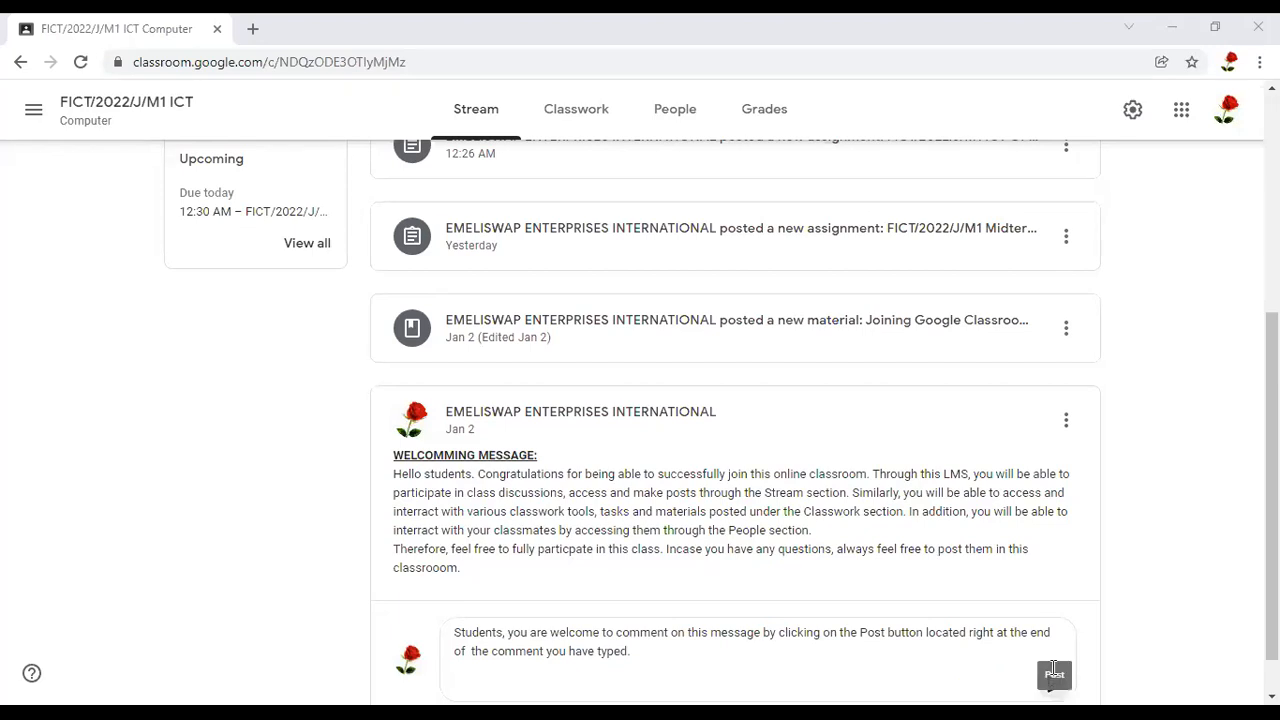
left_click(1055, 692)
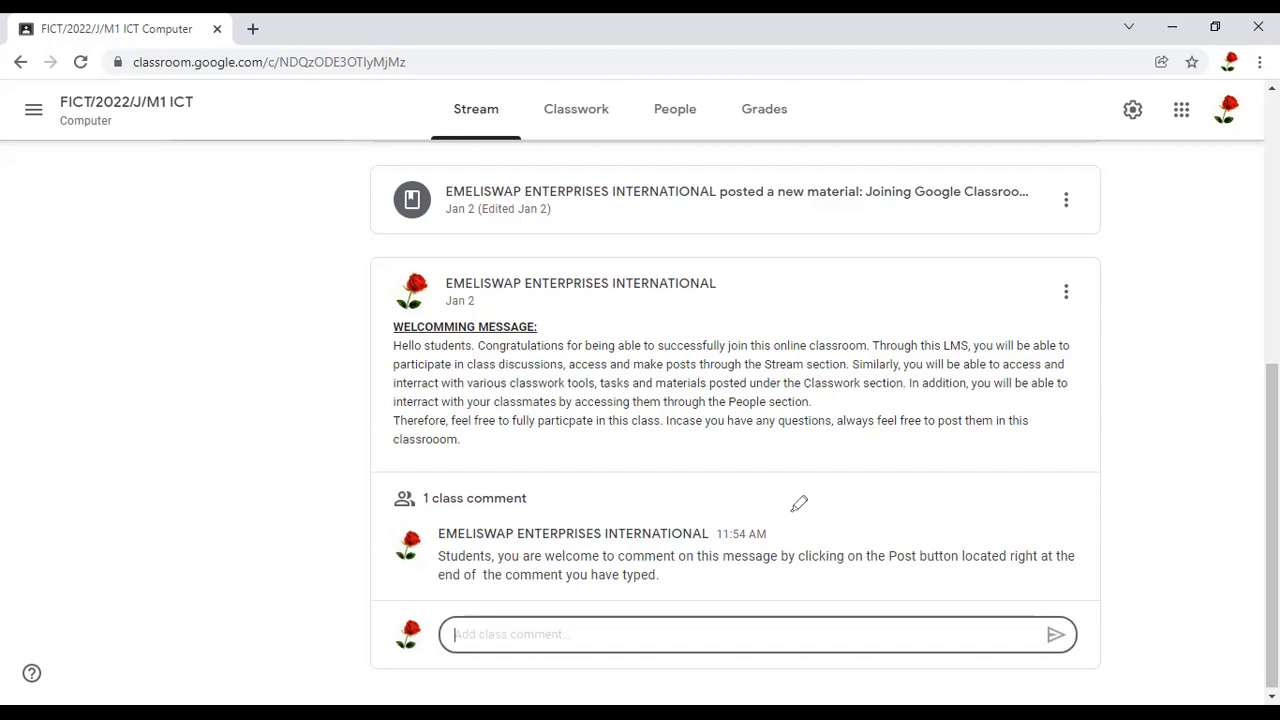
Examine the posted class comment and the profile pictures beside the comment, the comment box and the welcoming message
mouse_move(731, 509)
left_mouse_down()
mouse_move(386, 502)
mouse_move(494, 528)
mouse_move(684, 541)
mouse_move(820, 529)
mouse_move(762, 505)
left_mouse_up()
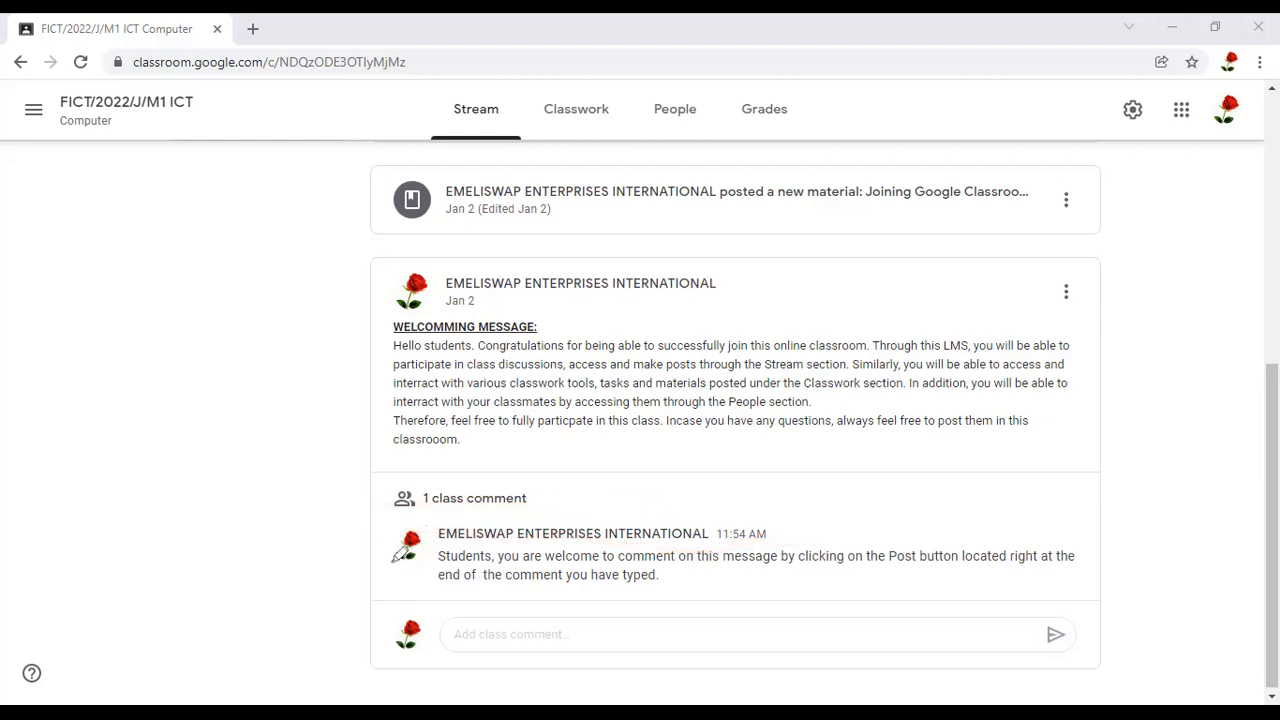
left_click_drag(434, 524, 415, 572)
left_click_drag(428, 519, 412, 574)
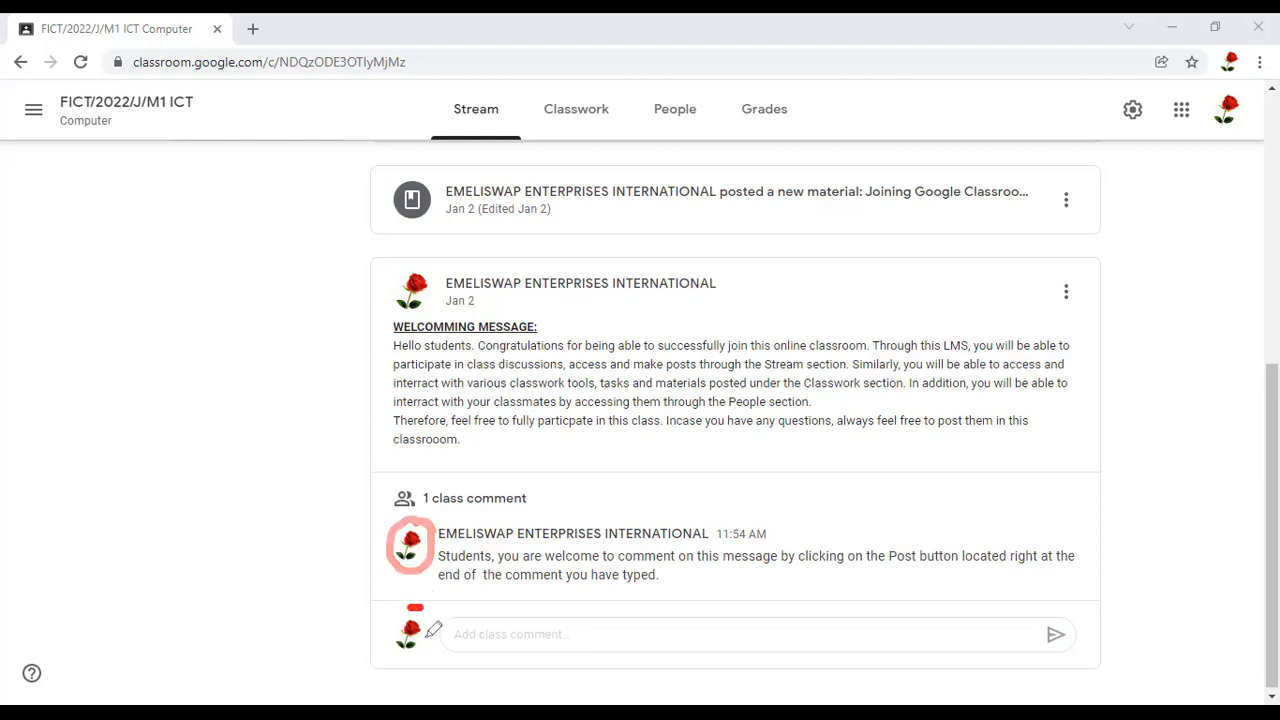
left_click_drag(432, 628, 412, 600)
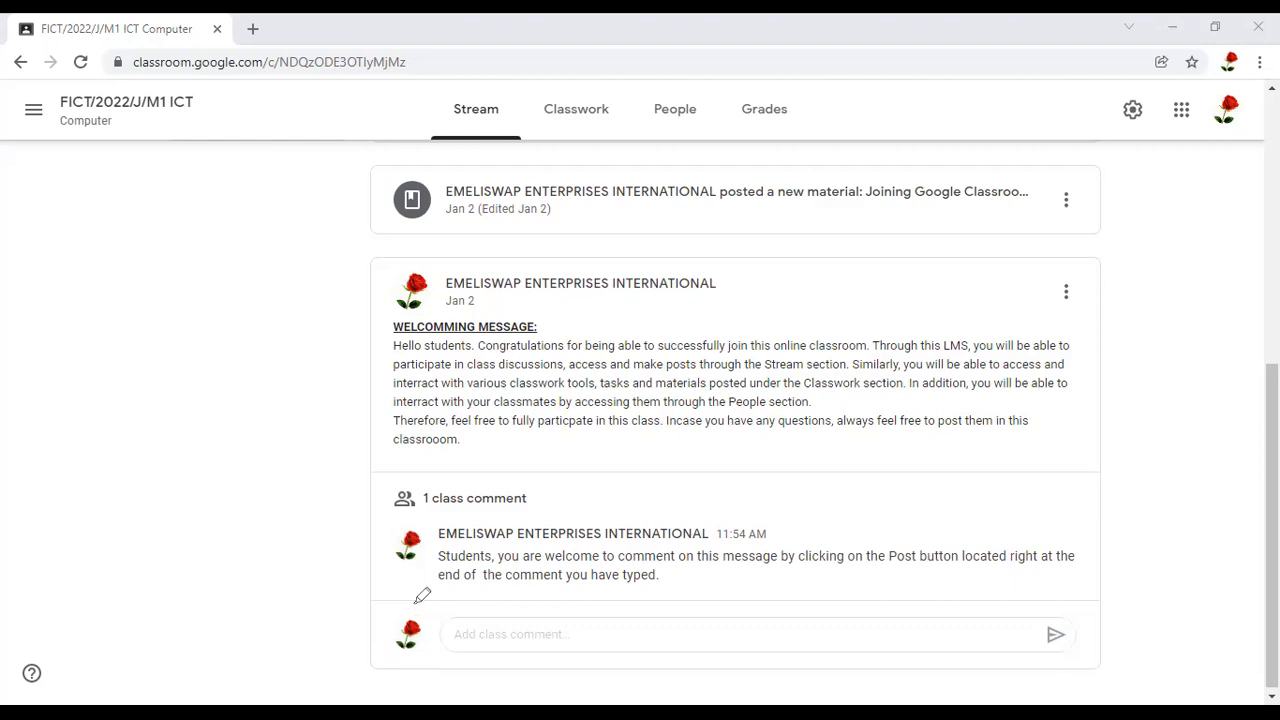
left_click_drag(412, 604, 462, 585)
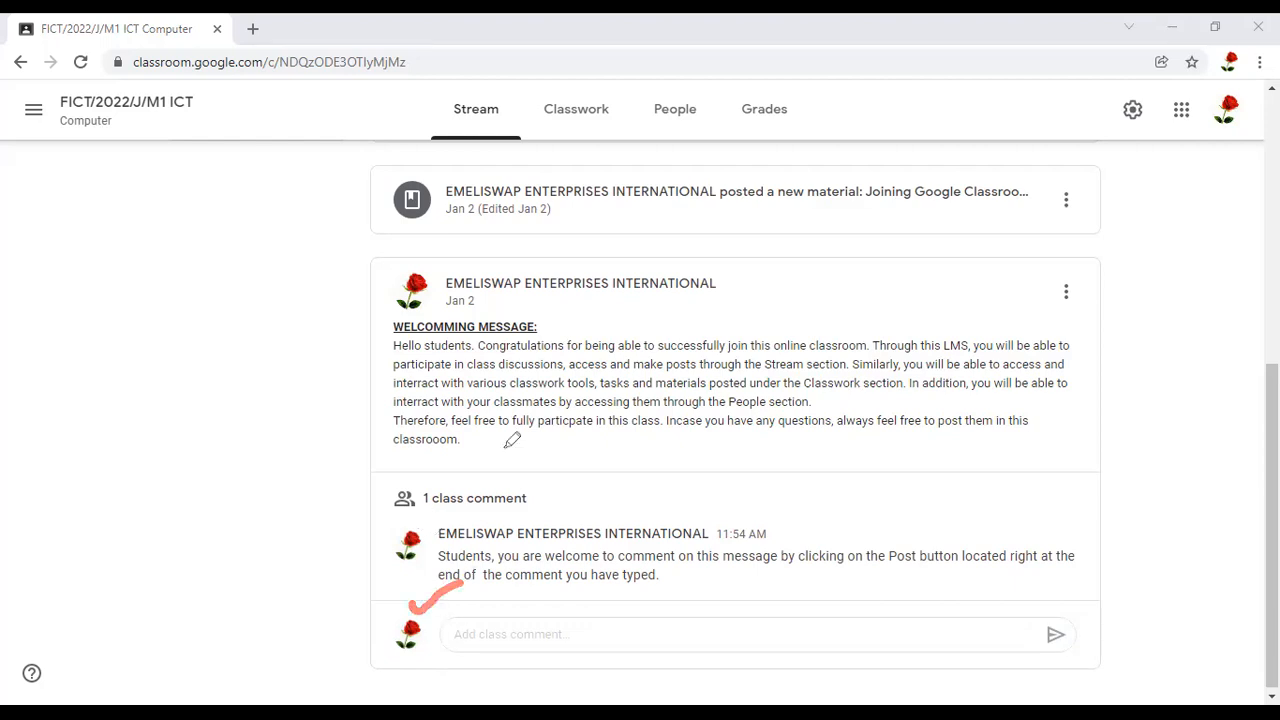
left_click_drag(414, 528, 510, 446)
left_click(440, 274)
mouse_move(418, 267)
left_mouse_down()
mouse_move(395, 312)
mouse_move(448, 300)
mouse_move(440, 266)
mouse_move(425, 270)
left_mouse_up()
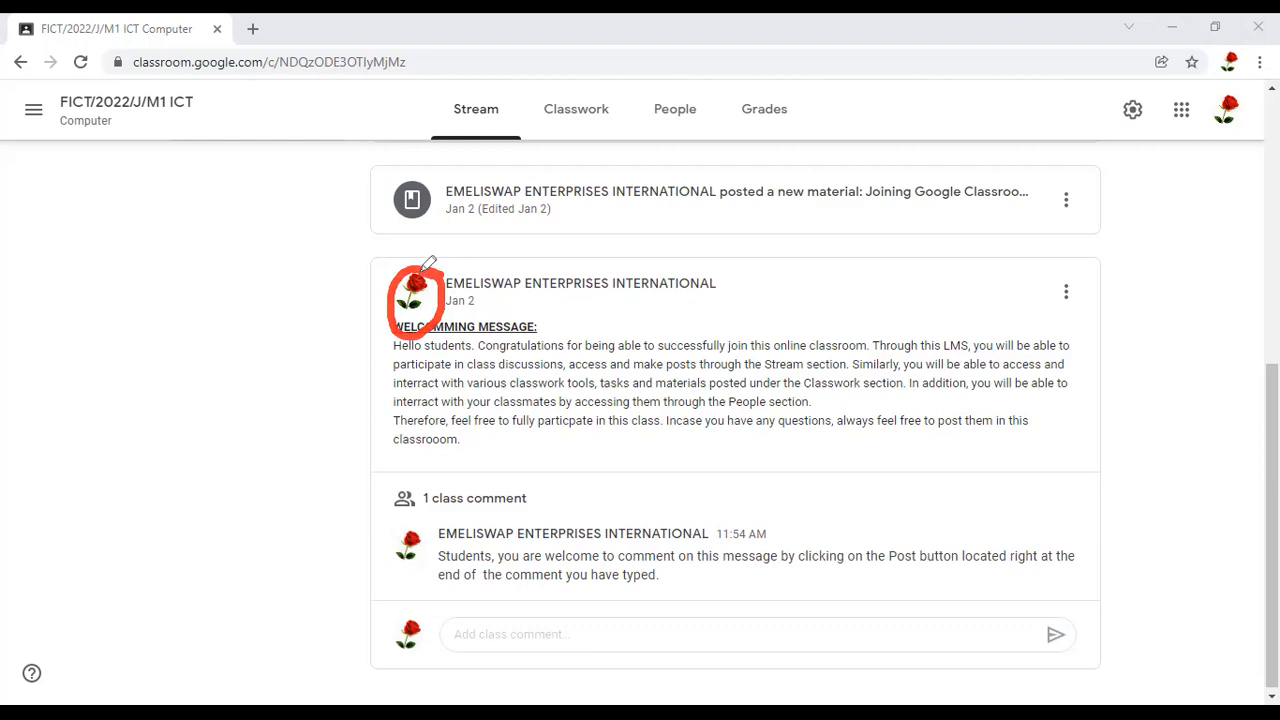
left_click_drag(424, 276, 485, 215)
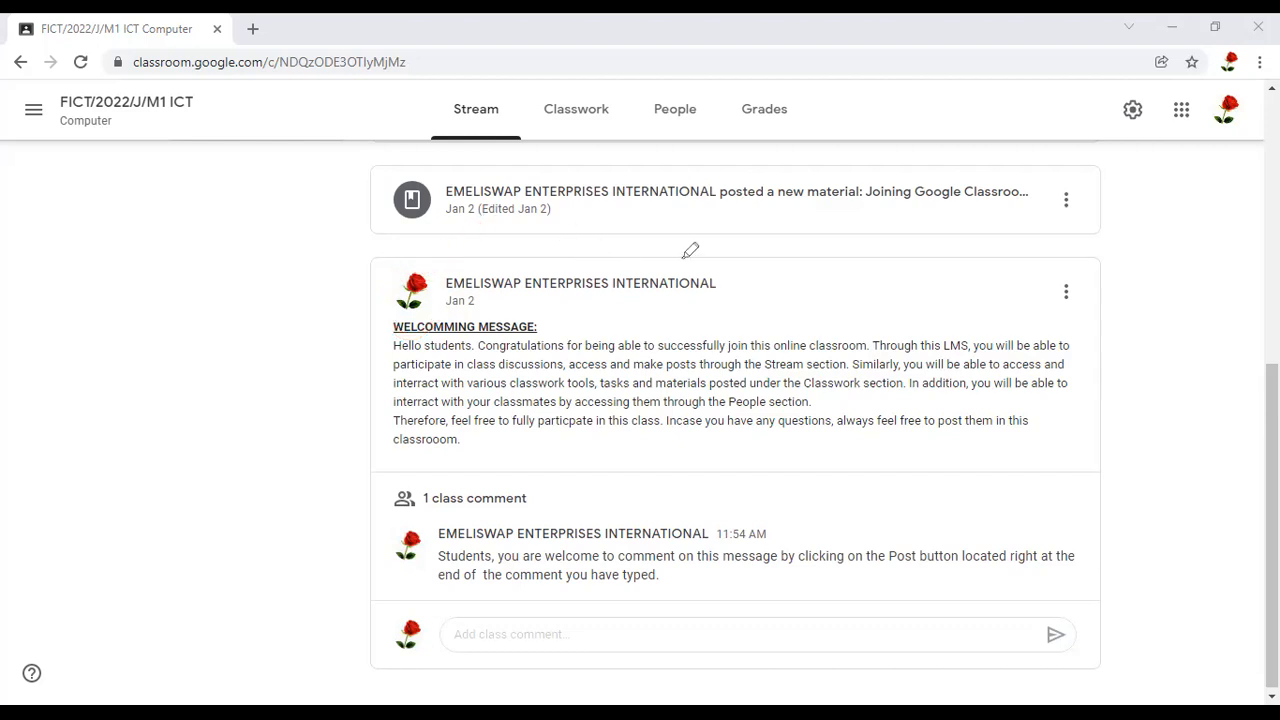
Examine the poster's account name shown above the welcoming message
left_click_drag(696, 256, 586, 256)
mouse_move(465, 266)
left_mouse_down()
mouse_move(418, 292)
mouse_move(460, 300)
left_mouse_up()
left_click_drag(596, 298, 762, 285)
left_click_drag(684, 248, 663, 249)
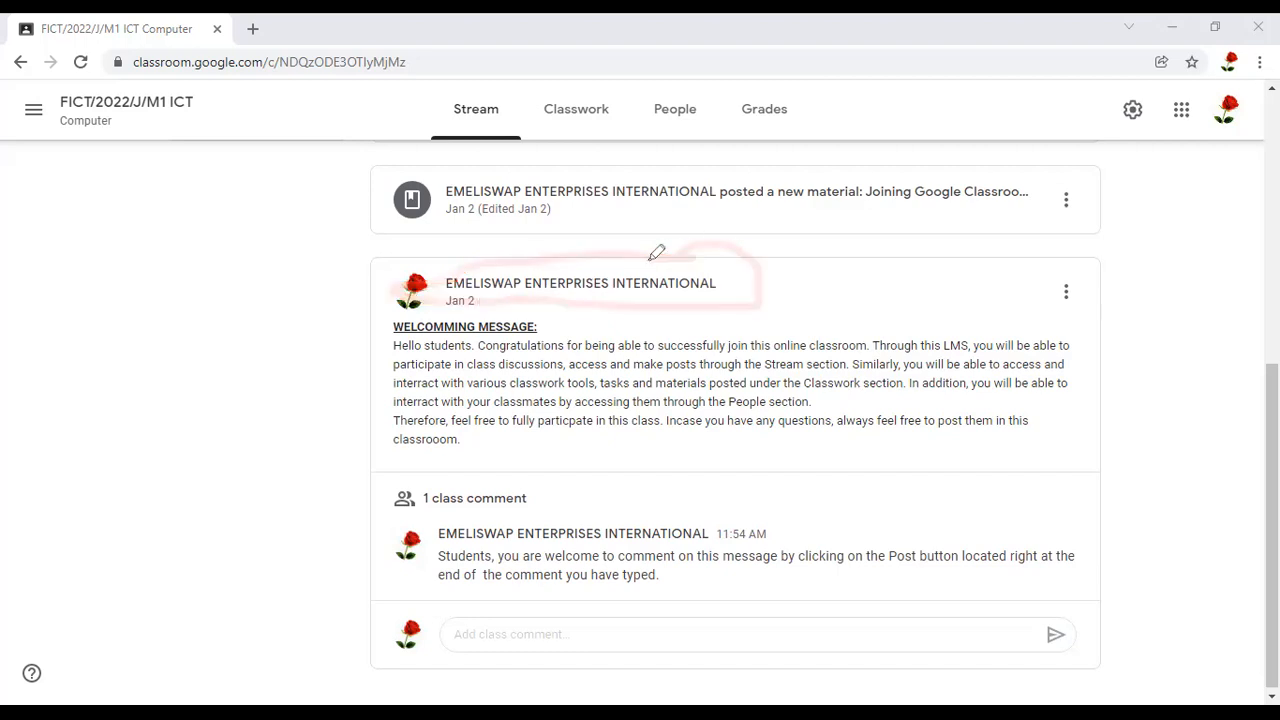
left_click_drag(447, 266, 702, 262)
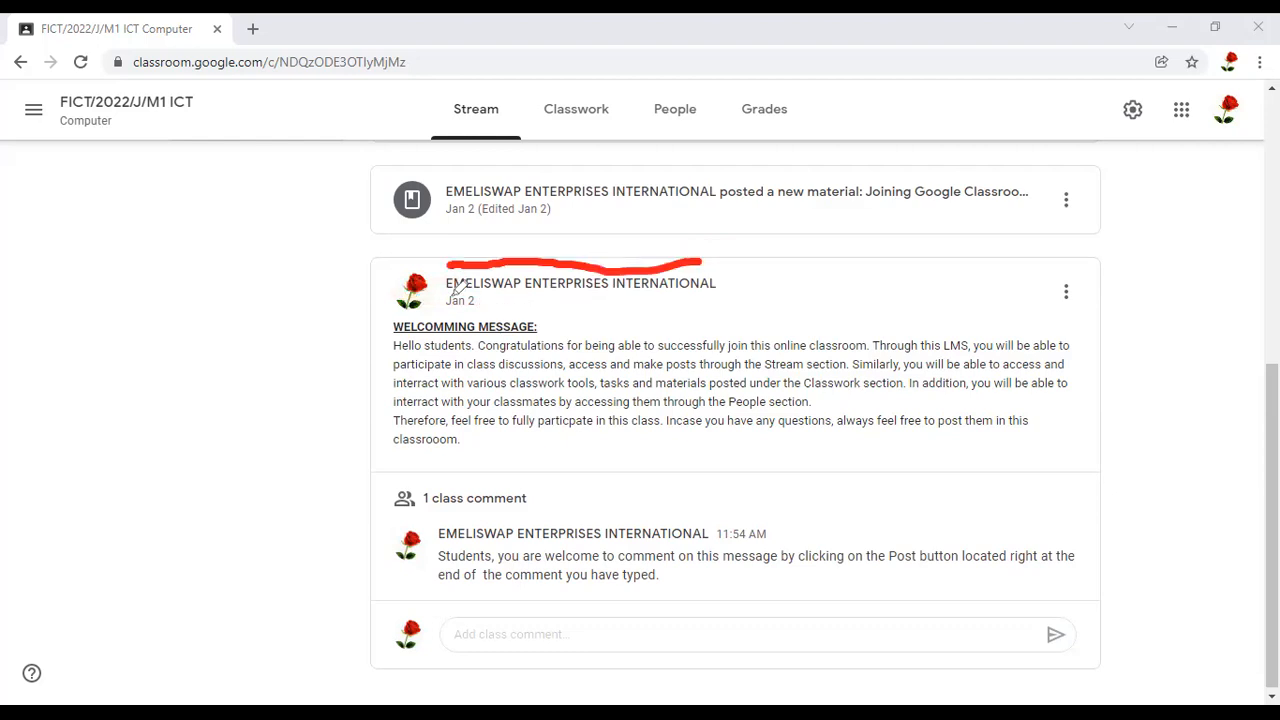
mouse_move(572, 293)
left_mouse_down()
mouse_move(763, 302)
mouse_move(698, 262)
left_mouse_up()
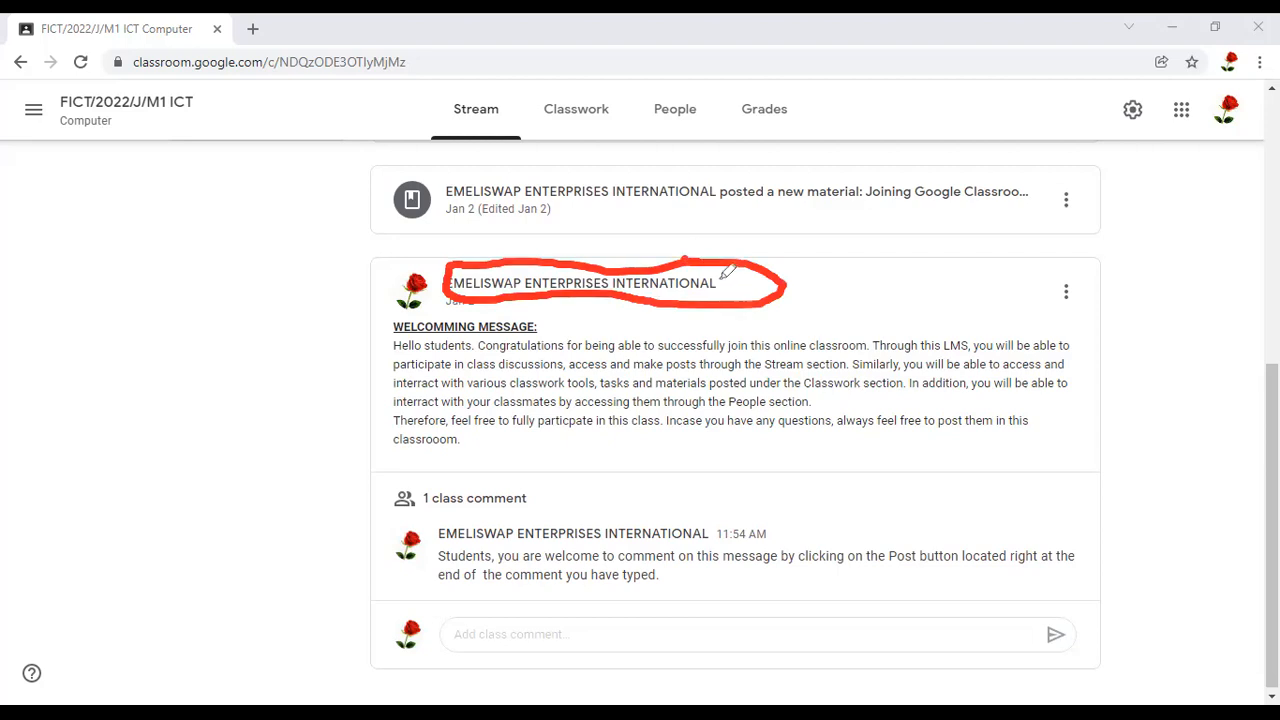
mouse_move(720, 281)
left_mouse_down()
mouse_move(731, 297)
mouse_move(800, 261)
left_mouse_up()
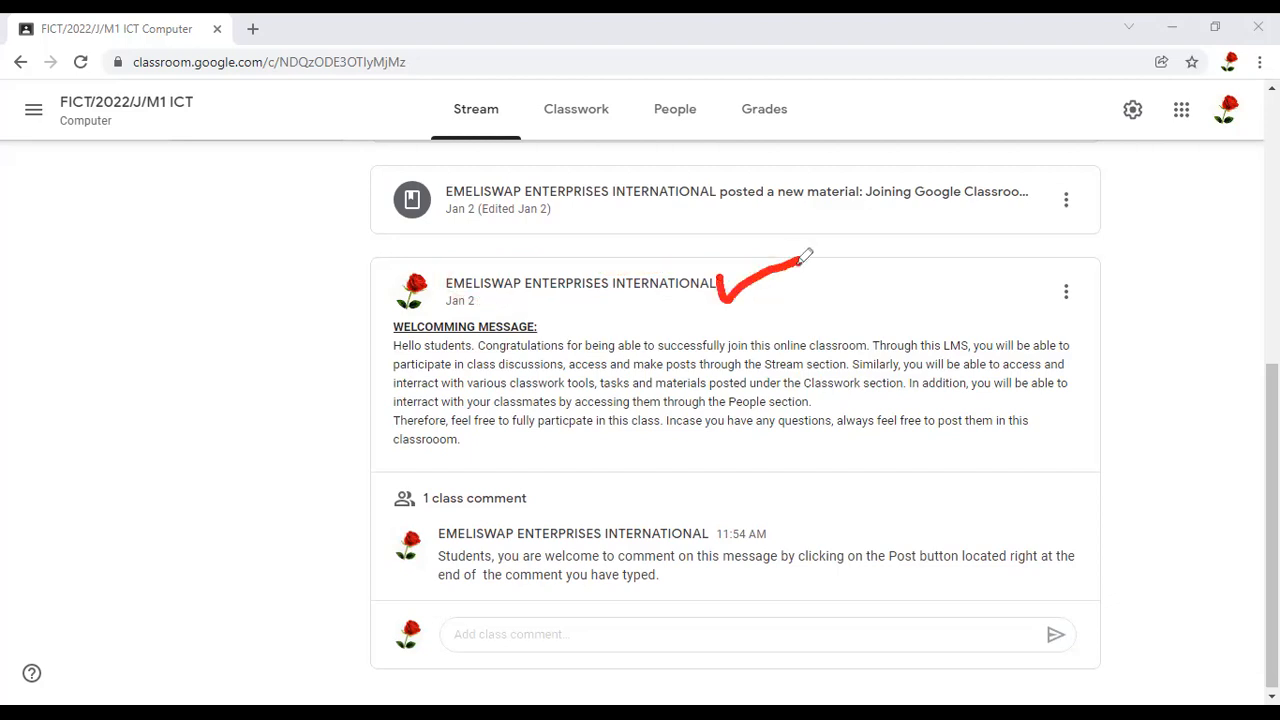
mouse_move(504, 260)
left_mouse_down()
mouse_move(438, 272)
mouse_move(430, 289)
mouse_move(513, 300)
mouse_move(528, 272)
mouse_move(503, 250)
mouse_move(495, 258)
left_mouse_up()
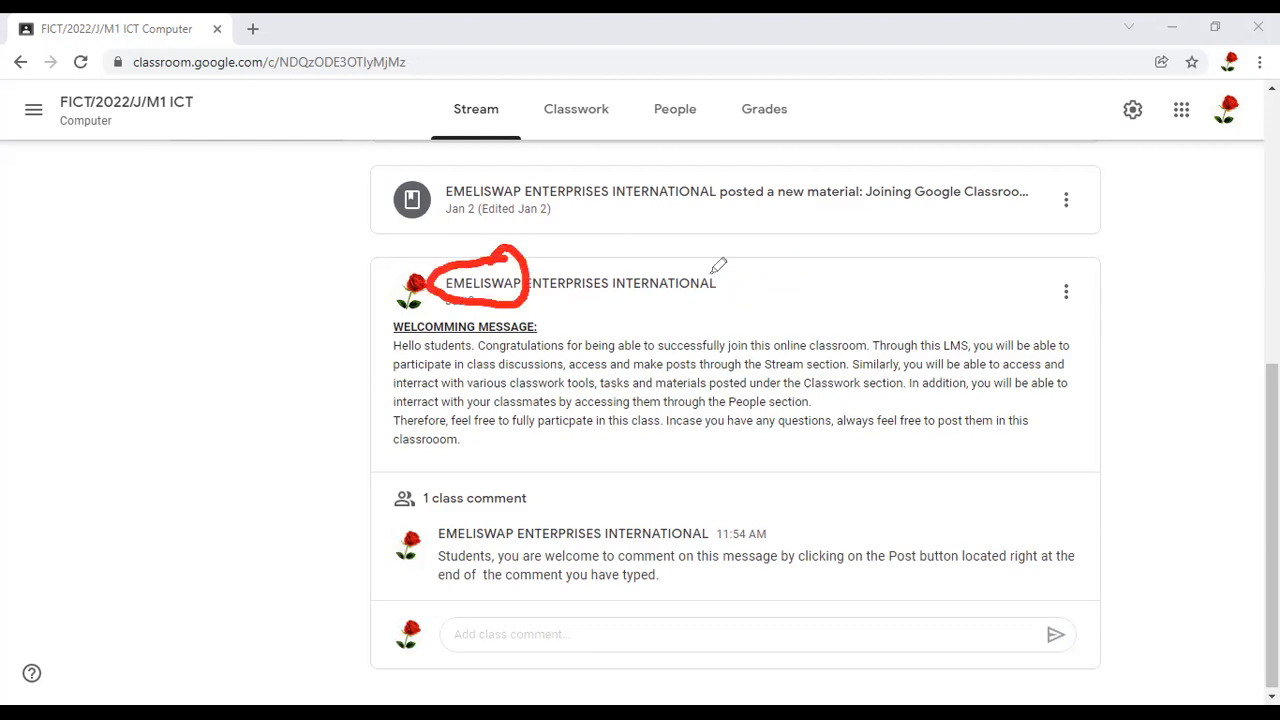
left_click_drag(711, 273, 999, 277)
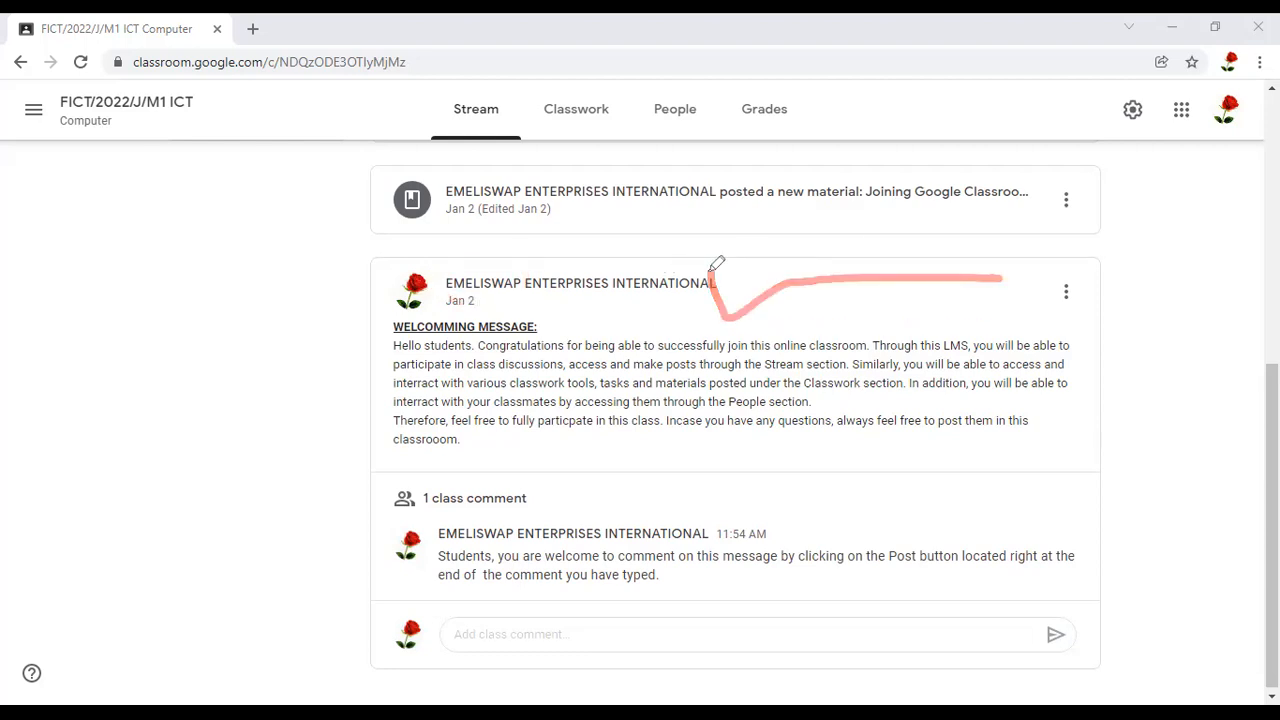
Examine the poster's name above the welcoming message and the class comment box below it
left_click_drag(716, 266, 460, 267)
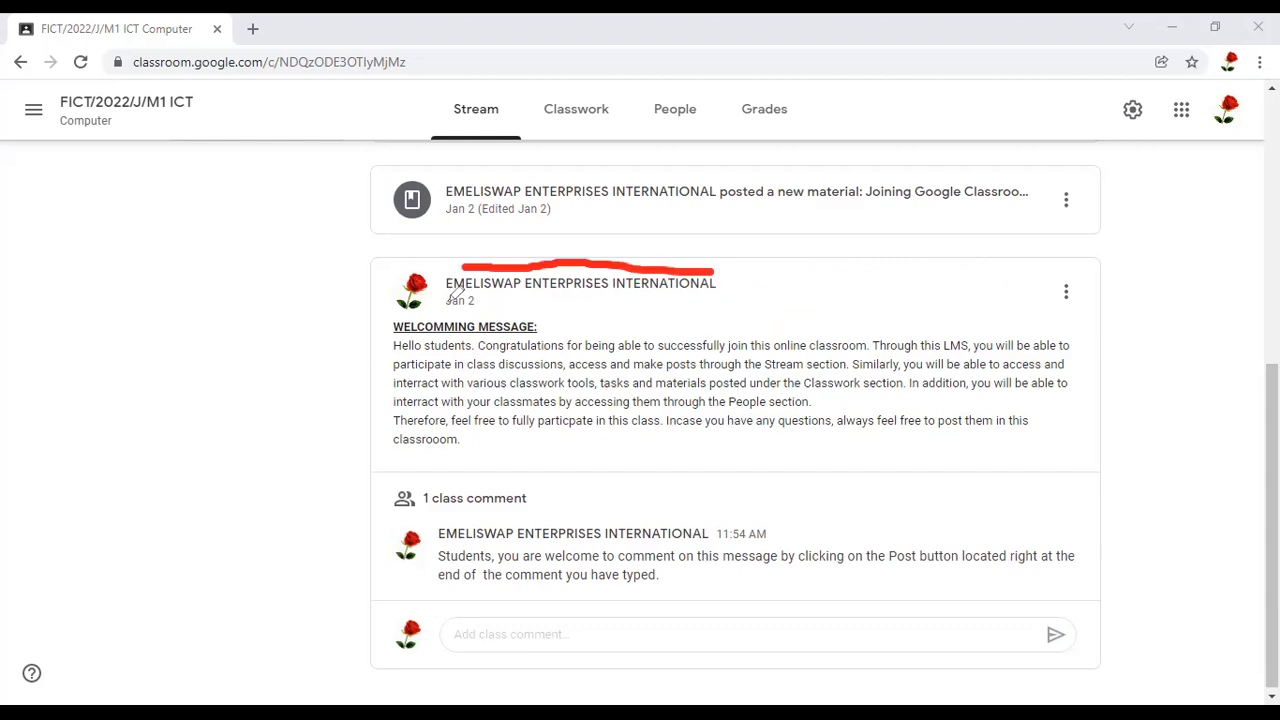
mouse_move(528, 304)
left_mouse_down()
mouse_move(695, 296)
mouse_move(702, 267)
left_mouse_up()
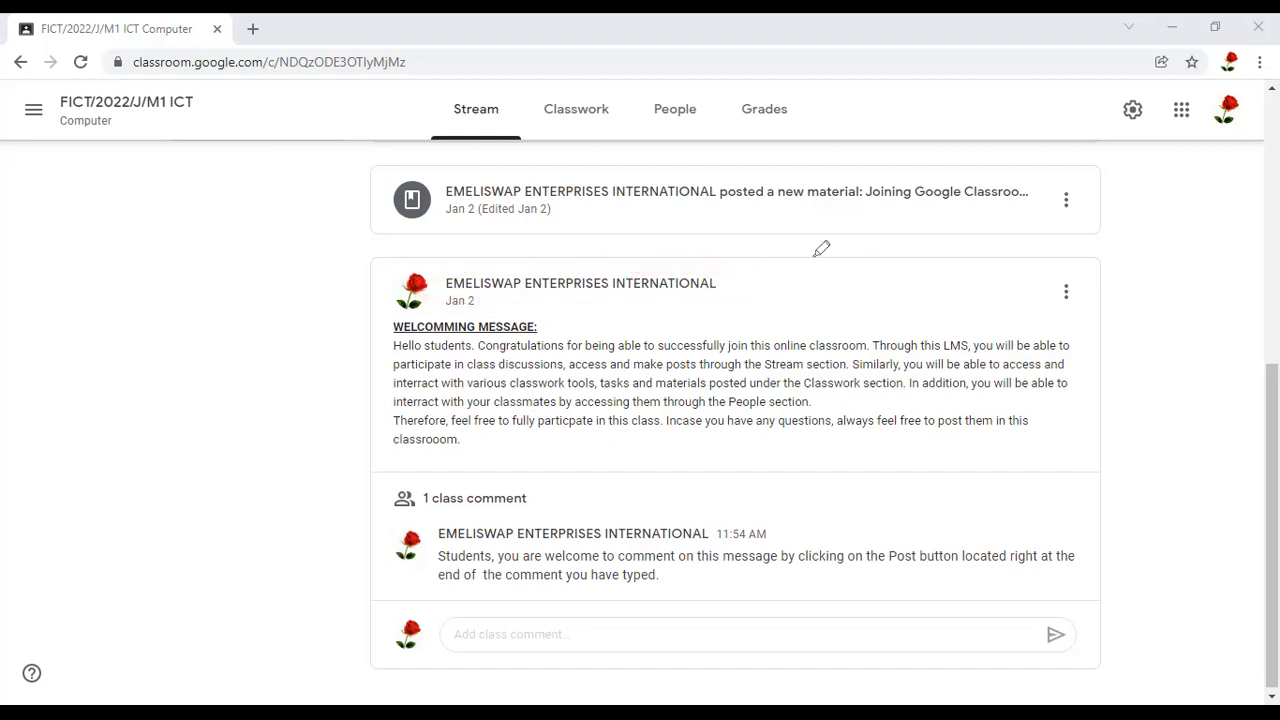
left_click_drag(727, 278, 831, 246)
mouse_move(661, 618)
left_mouse_down()
mouse_move(447, 618)
mouse_move(512, 693)
mouse_move(660, 688)
mouse_move(660, 620)
left_mouse_up()
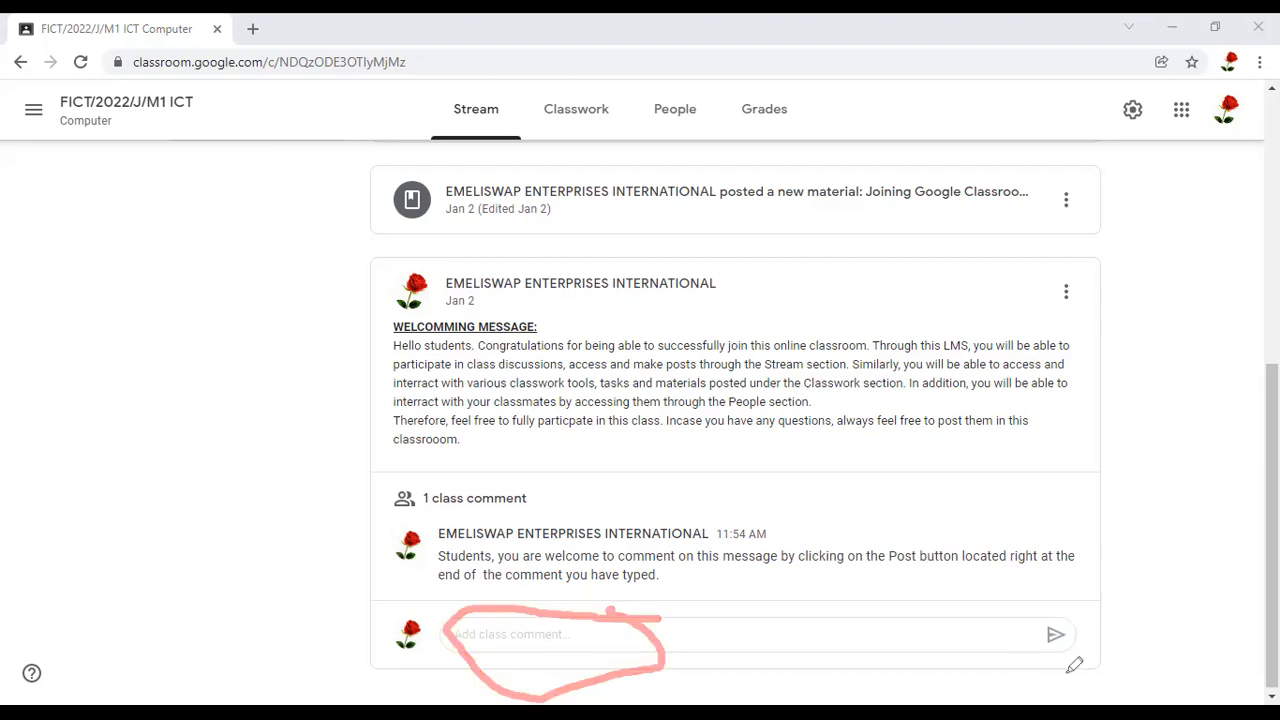
left_click_drag(1086, 620, 1069, 603)
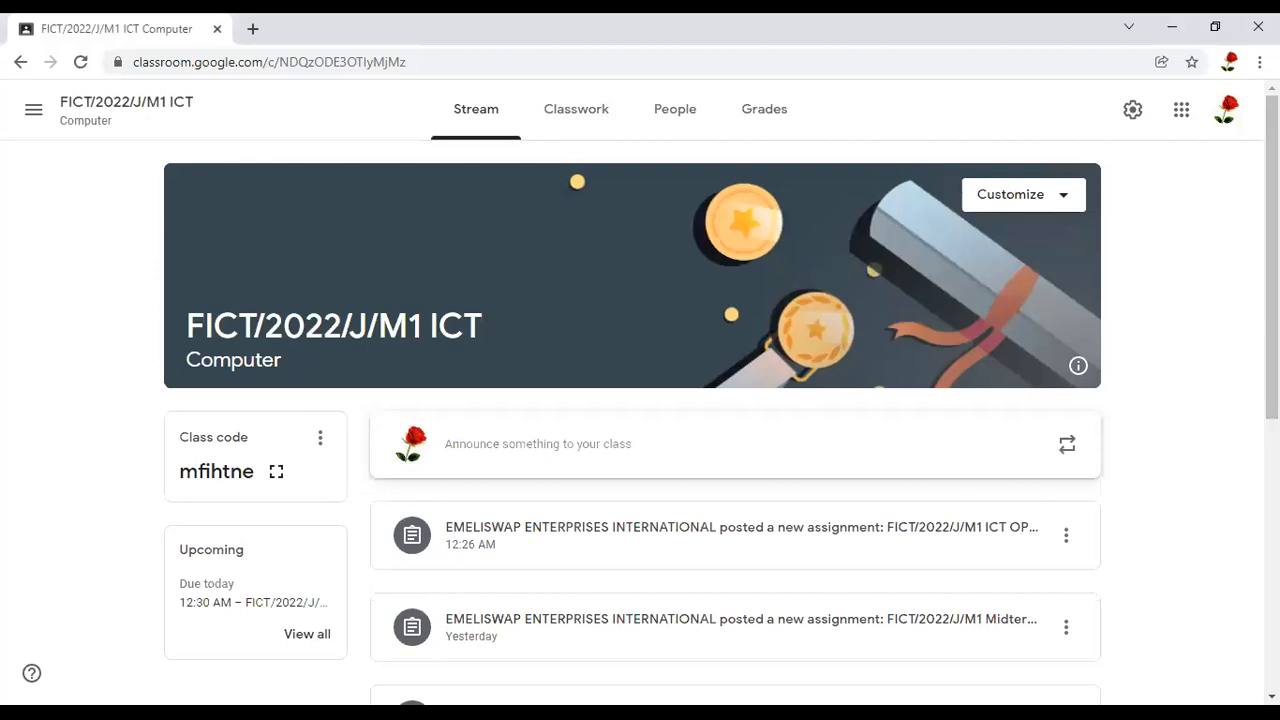
Open a new class announcement from the Stream and dismiss the tip about tagging people in comments
mouse_move(810, 402)
left_mouse_down()
mouse_move(471, 394)
mouse_move(325, 436)
left_mouse_up()
mouse_move(510, 478)
left_mouse_down()
mouse_move(775, 471)
mouse_move(930, 507)
mouse_move(1044, 506)
mouse_move(1166, 474)
mouse_move(1100, 417)
mouse_move(822, 418)
left_mouse_up()
left_click_drag(641, 411, 645, 396)
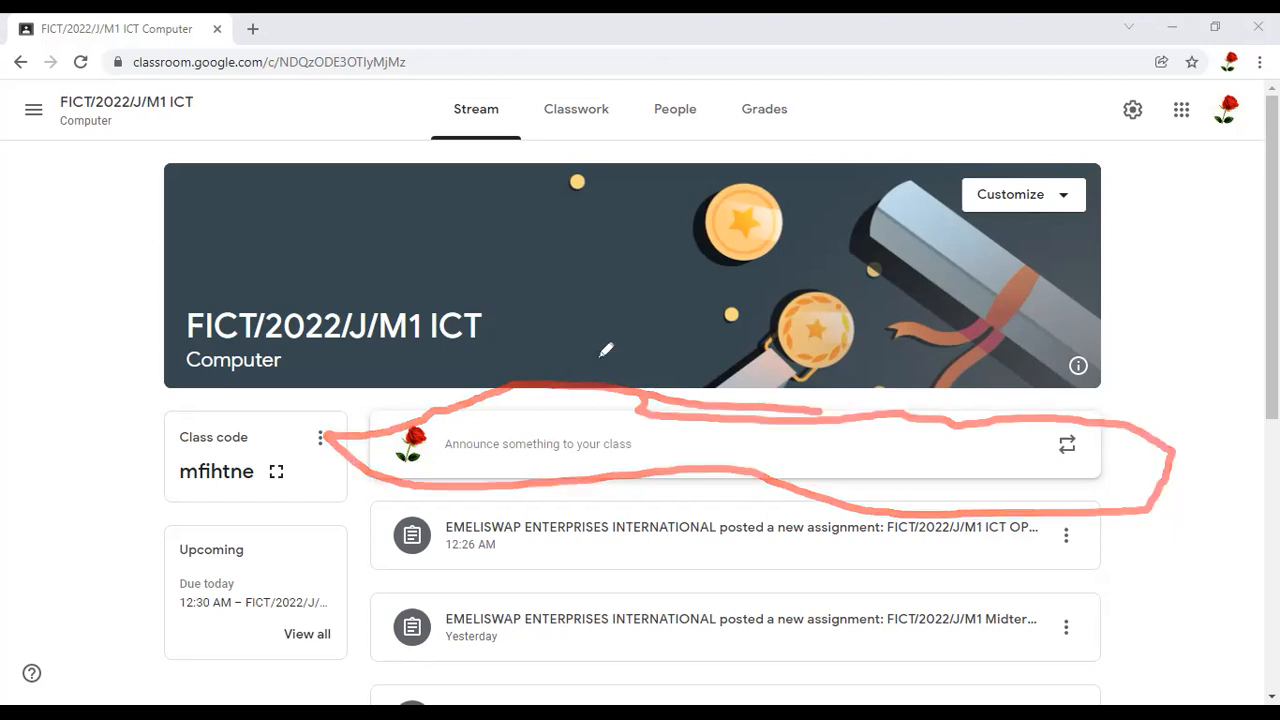
left_click(483, 456)
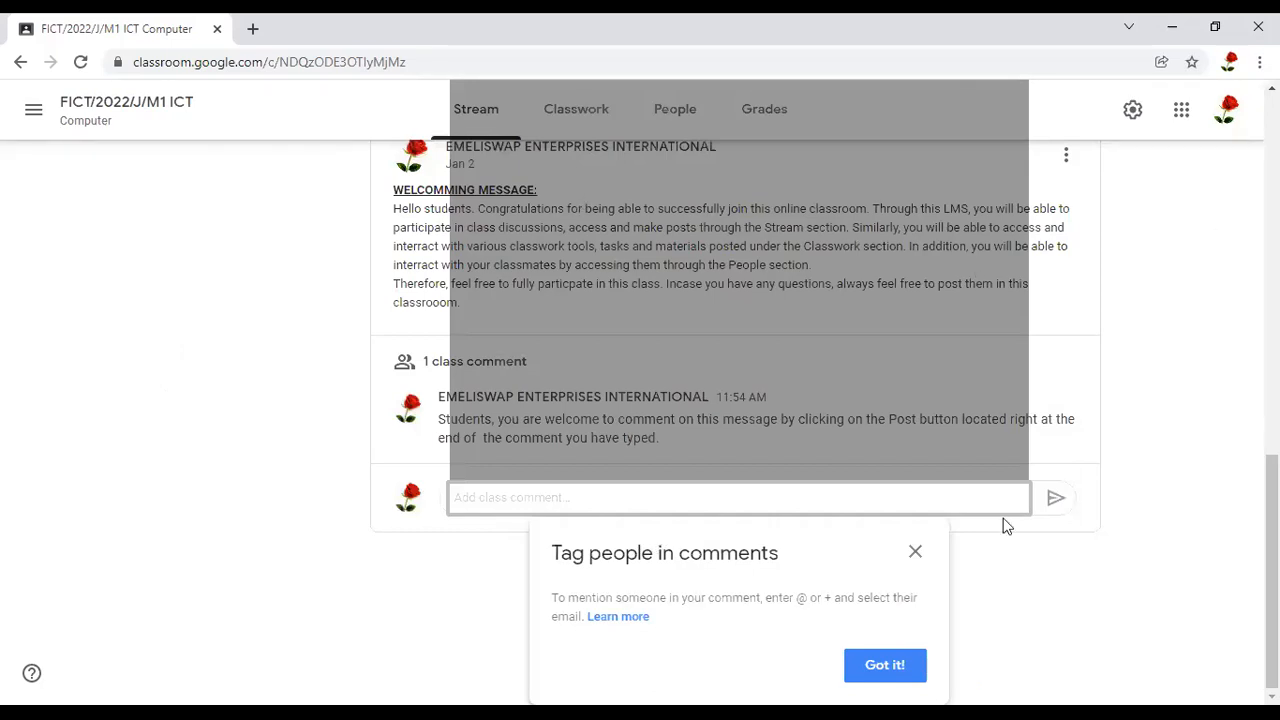
left_click(936, 554)
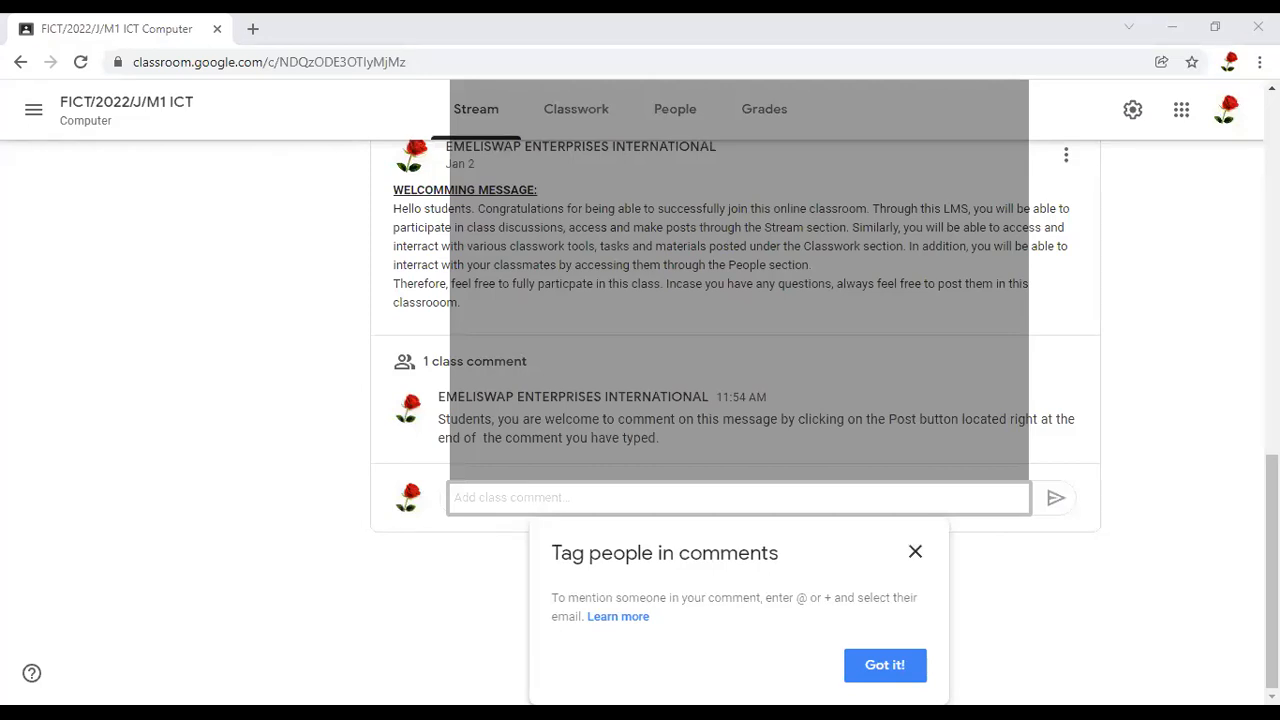
scroll(780, 323, "up", 10)
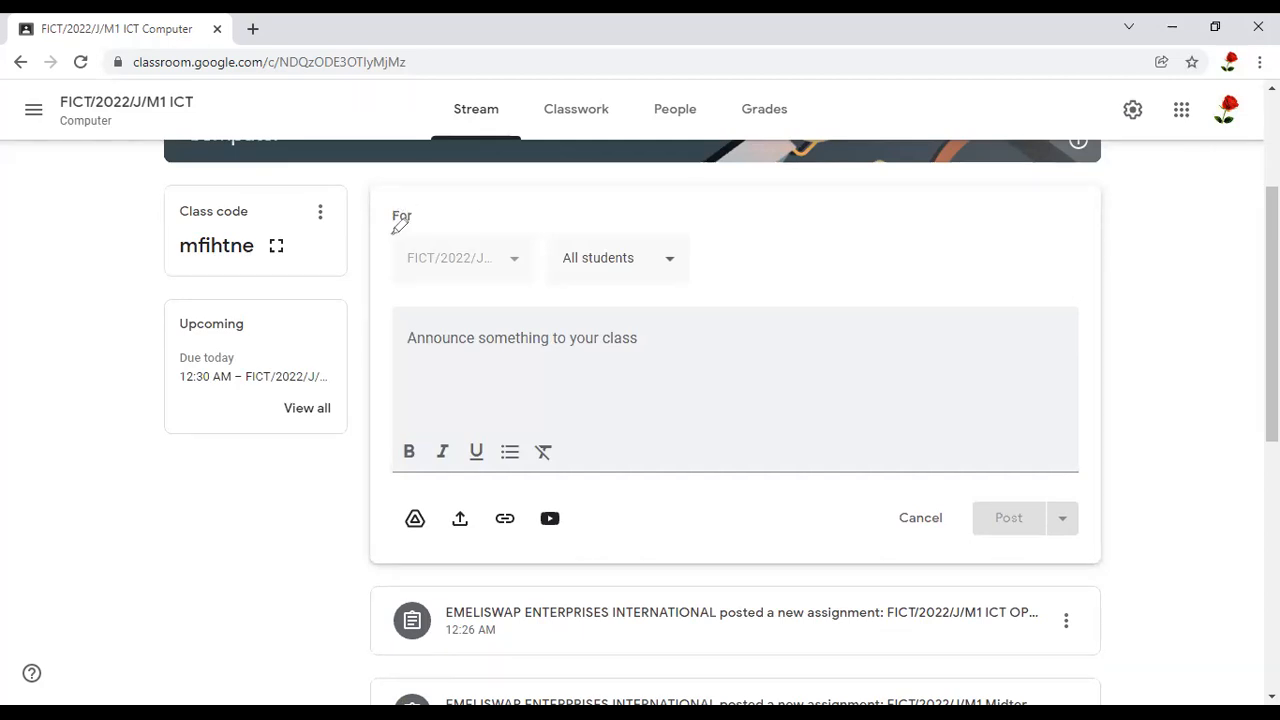
Examine the class selector and the student selector of the announcement form
mouse_move(501, 226)
left_mouse_down()
mouse_move(510, 310)
mouse_move(529, 283)
mouse_move(501, 216)
mouse_move(485, 217)
left_mouse_up()
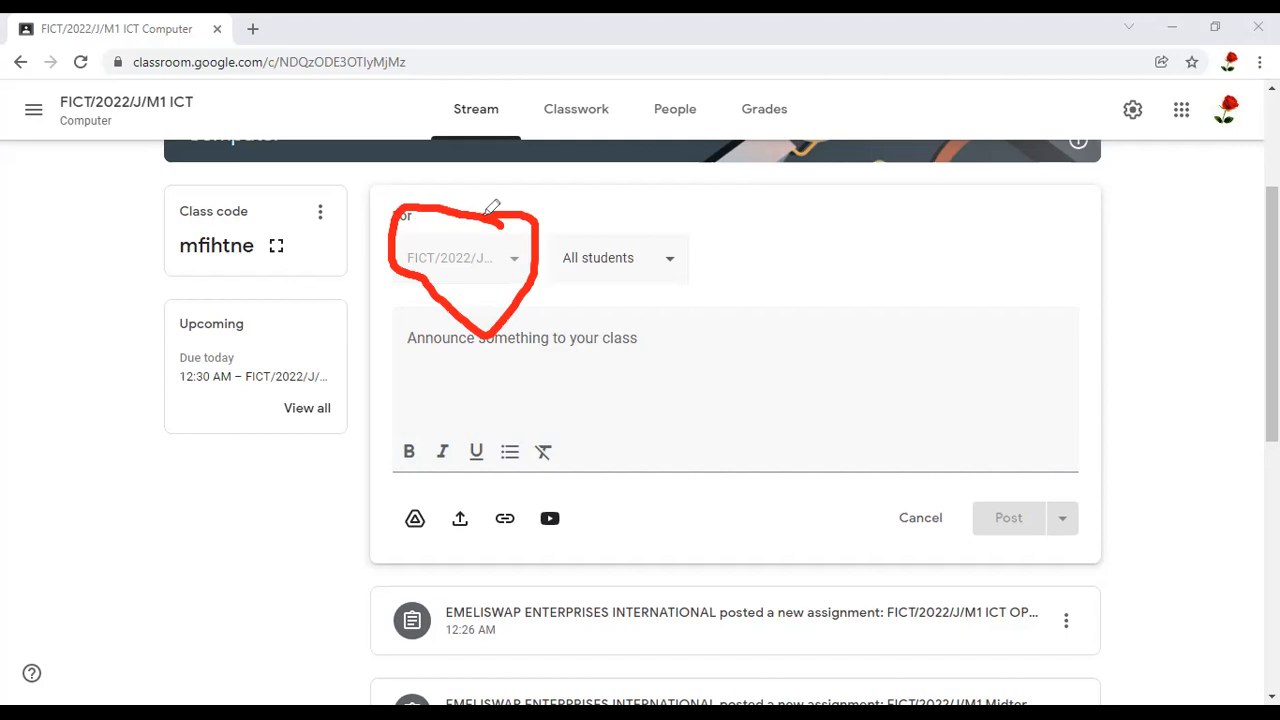
left_click_drag(514, 256, 534, 248)
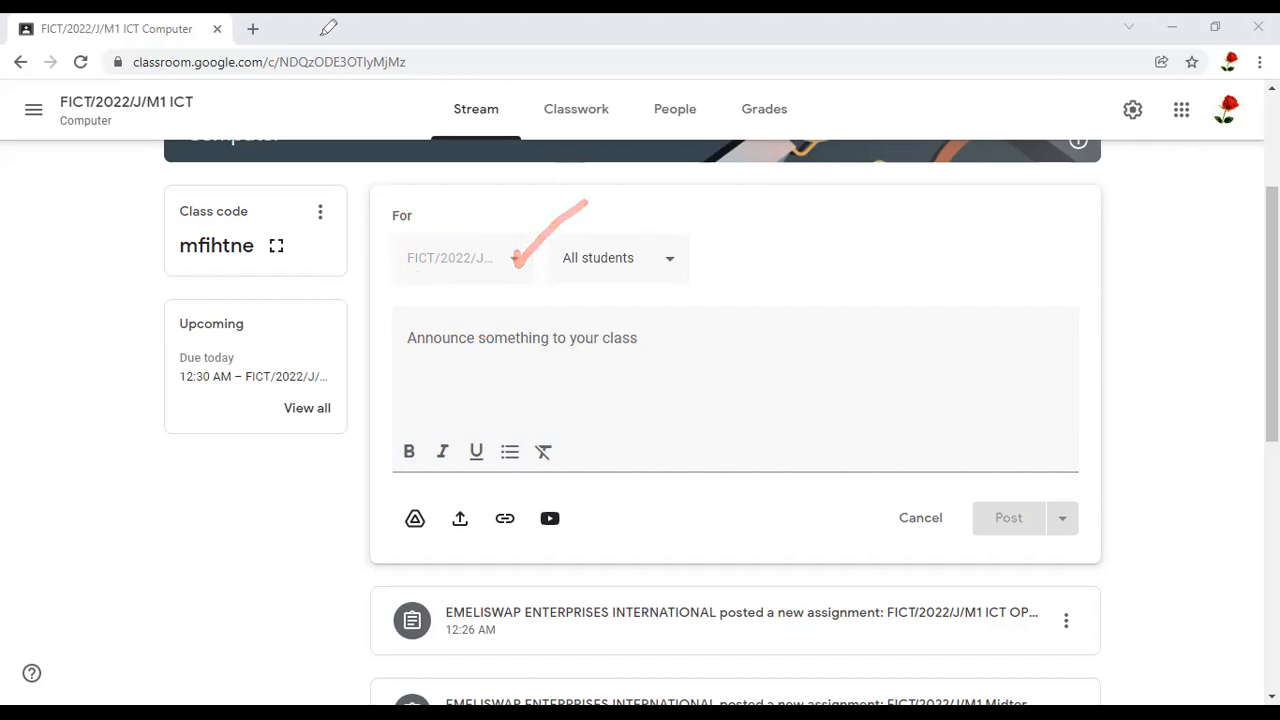
left_click(515, 261)
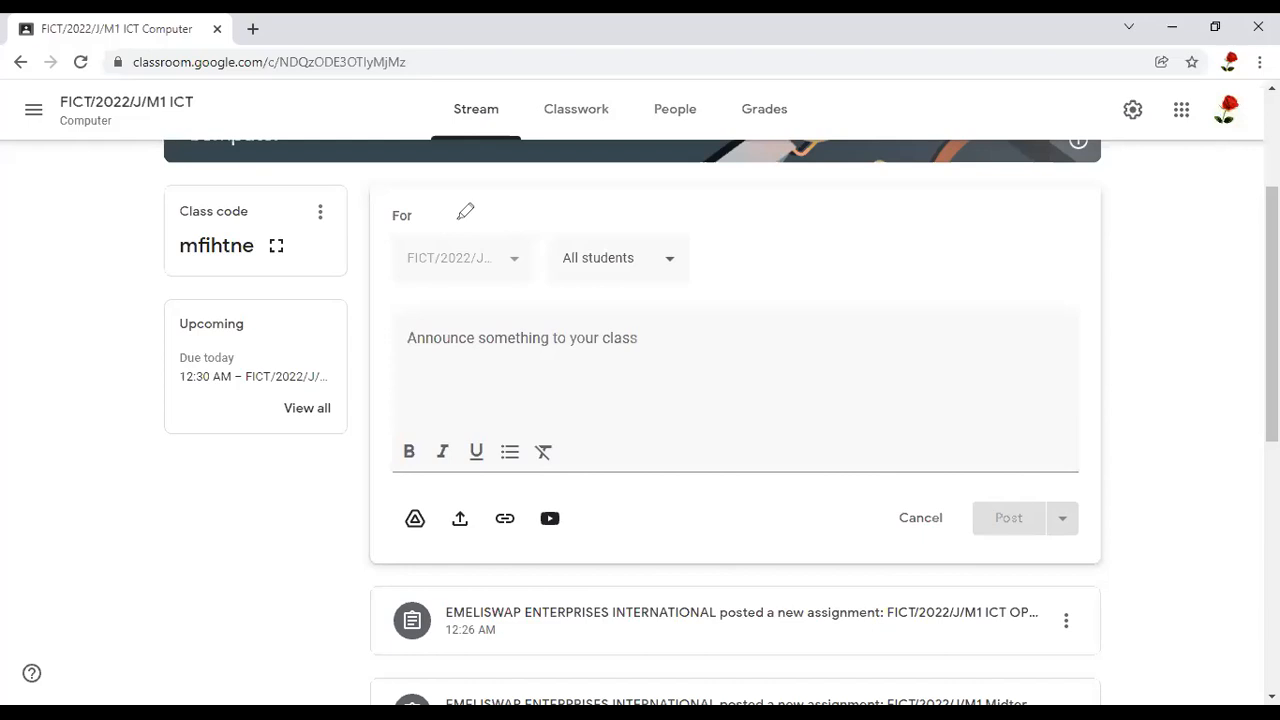
mouse_move(527, 235)
left_mouse_down()
mouse_move(402, 305)
mouse_move(433, 323)
mouse_move(519, 234)
mouse_move(510, 262)
left_mouse_up()
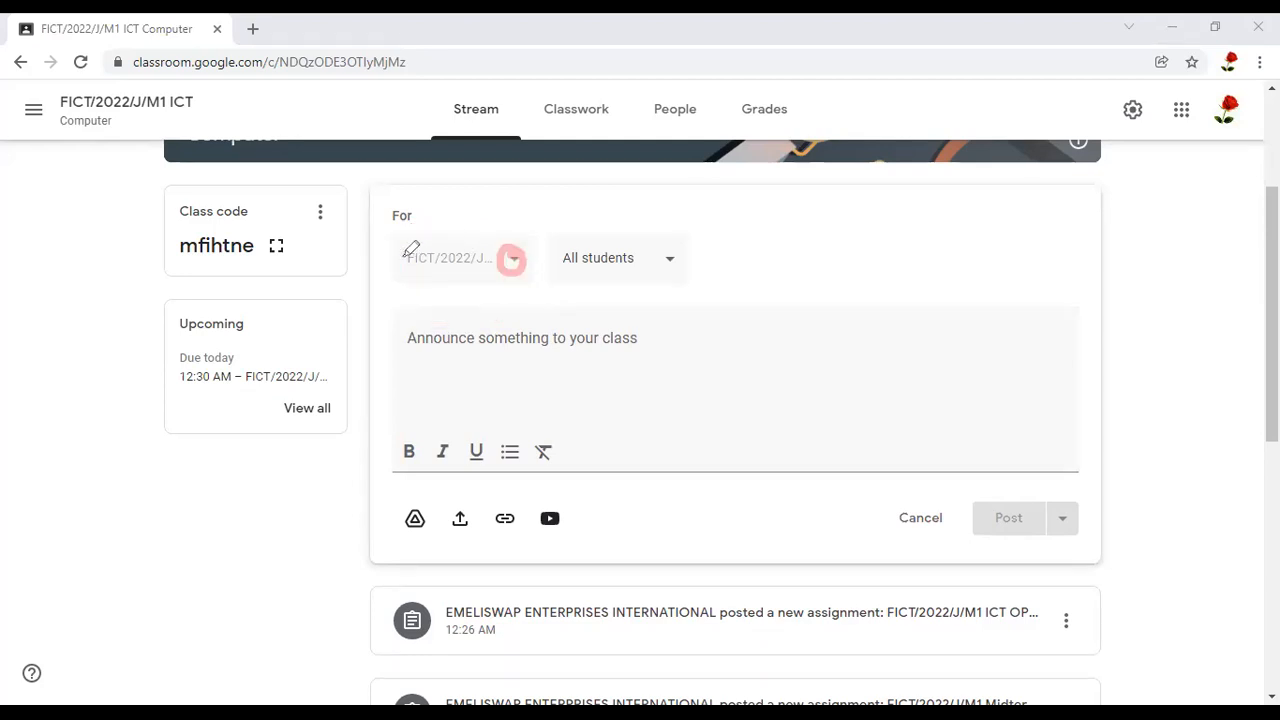
mouse_move(404, 257)
left_mouse_down()
mouse_move(429, 248)
mouse_move(430, 267)
left_mouse_up()
left_click_drag(404, 314, 443, 277)
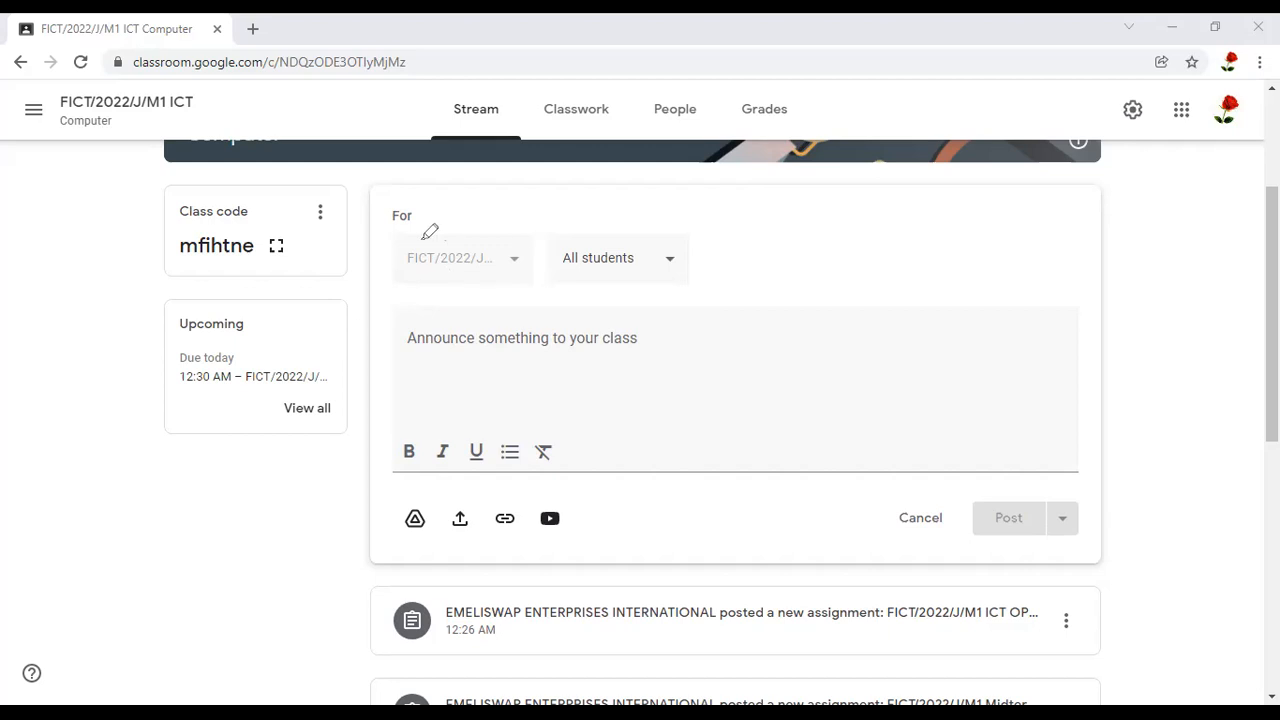
left_click_drag(411, 244, 532, 246)
mouse_move(410, 265)
left_mouse_down()
mouse_move(486, 280)
mouse_move(531, 246)
mouse_move(522, 232)
left_mouse_up()
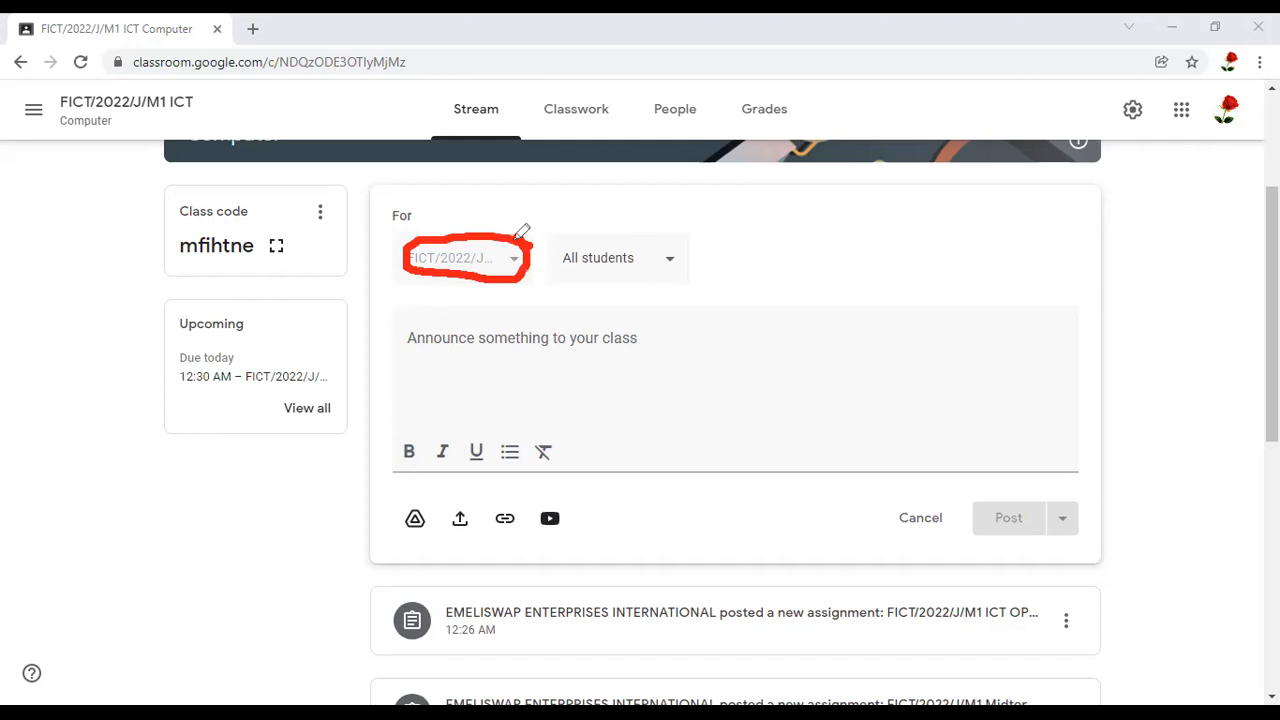
left_click(723, 248)
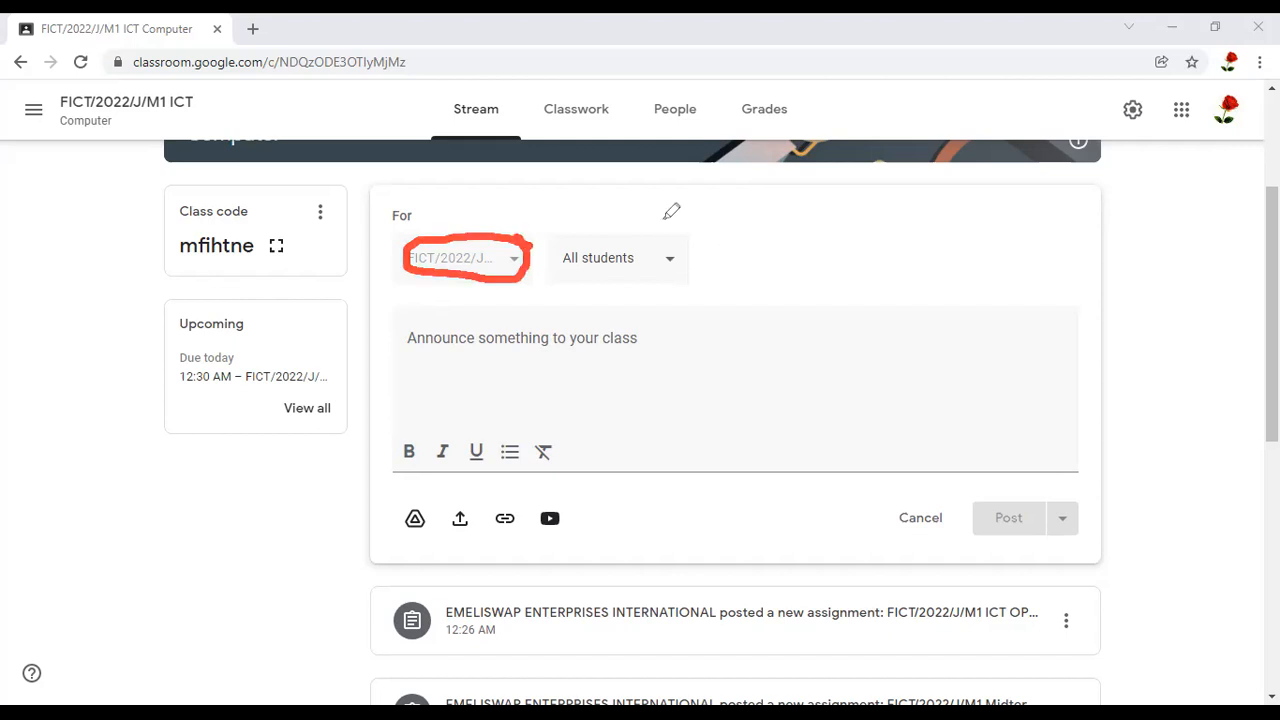
mouse_move(610, 207)
left_mouse_down()
mouse_move(563, 254)
mouse_move(600, 279)
mouse_move(770, 259)
mouse_move(718, 241)
left_mouse_up()
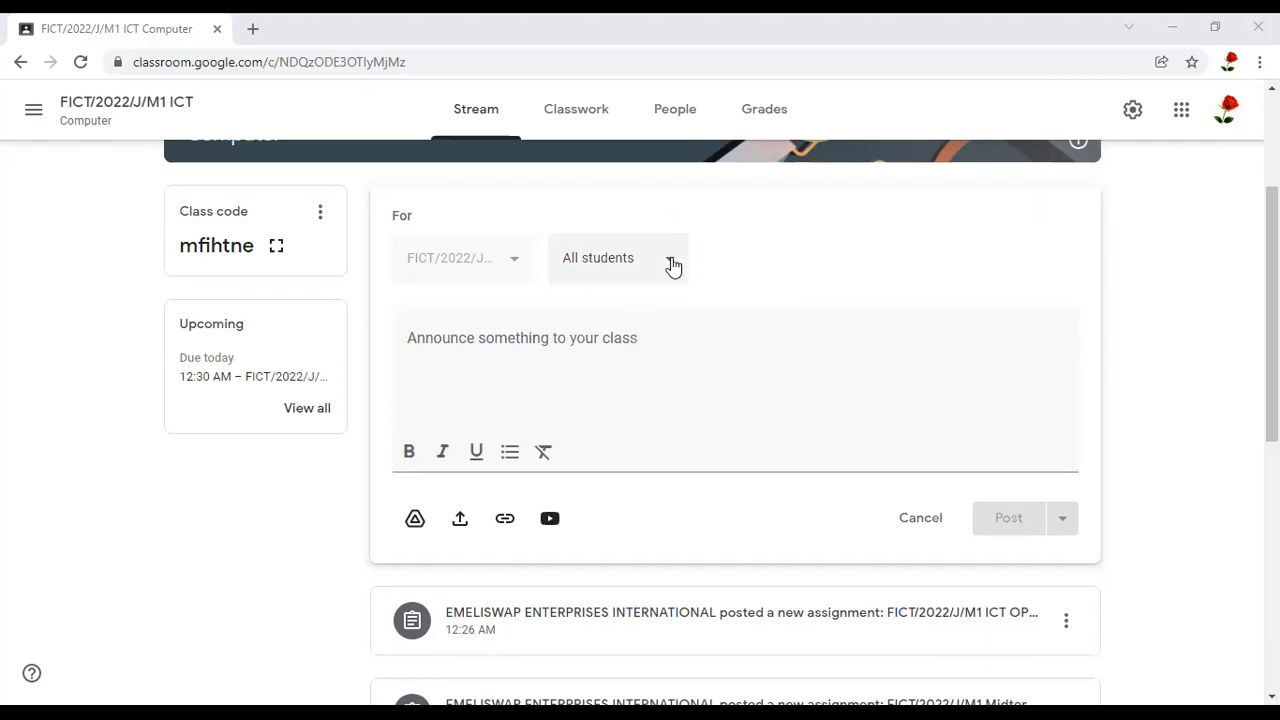
Try addressing the announcement to only two individual students and set the recipients back to All students
left_click(672, 265)
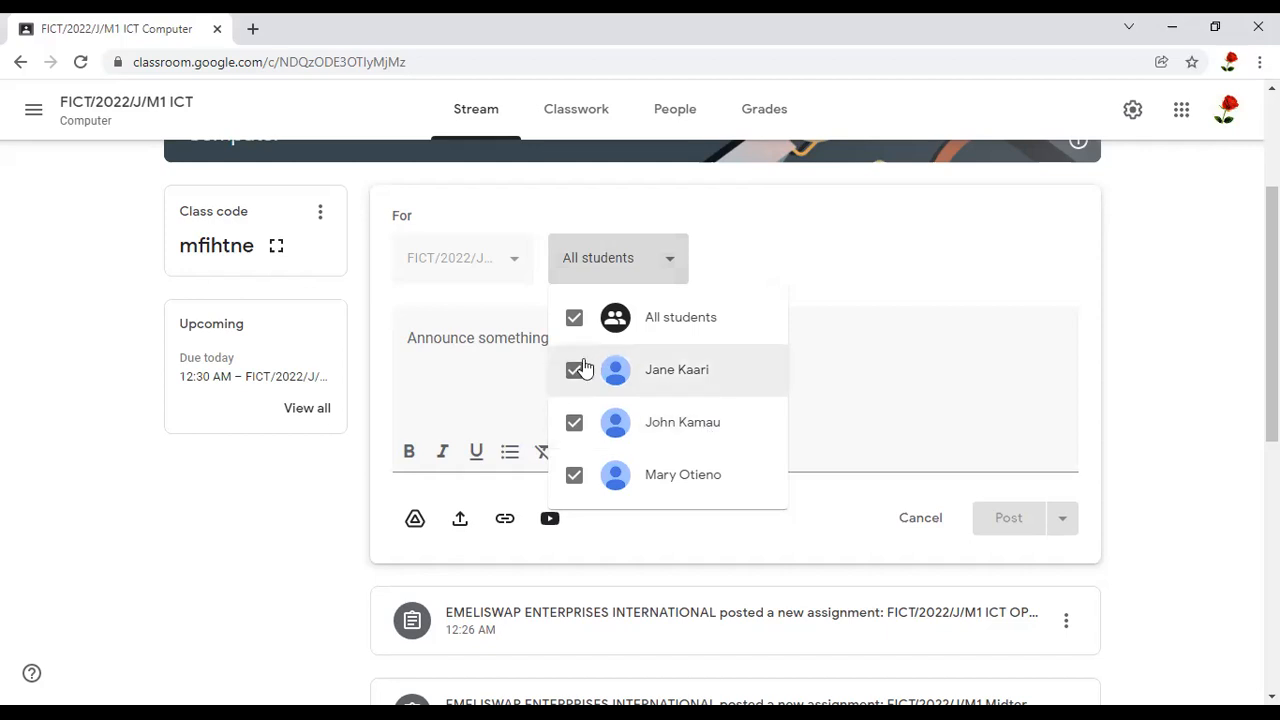
left_click(575, 320)
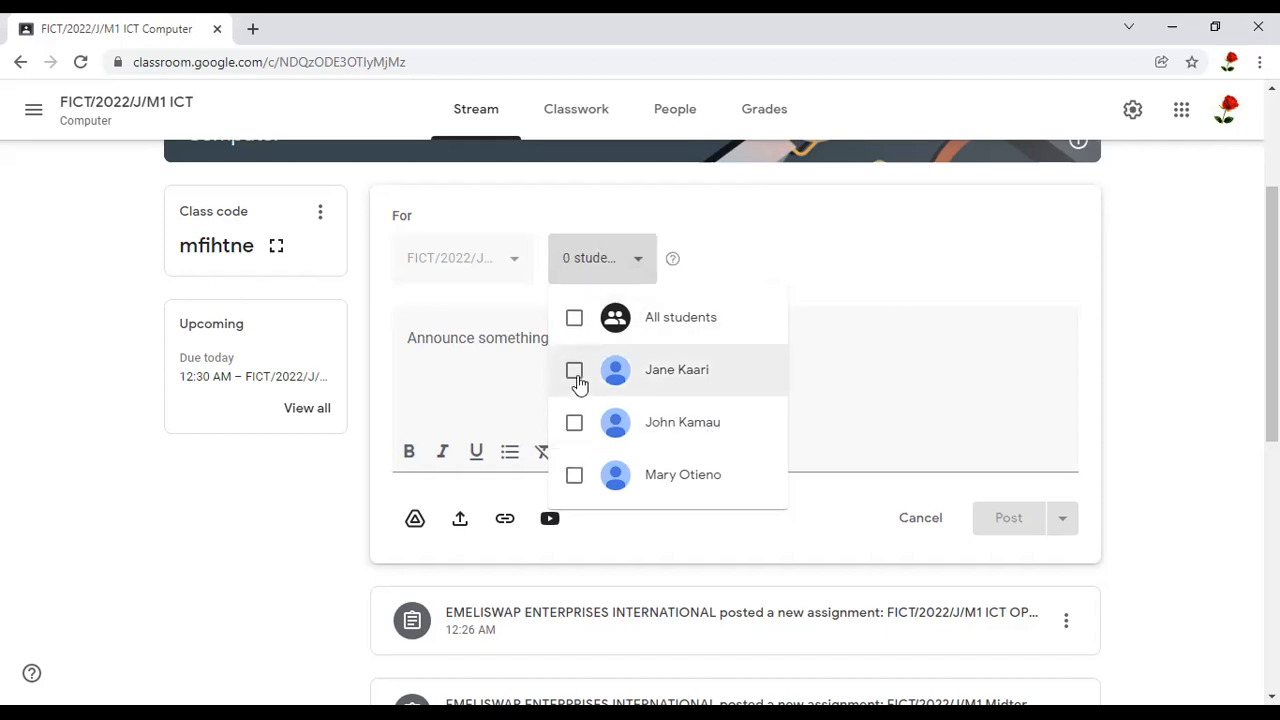
left_click(577, 380)
left_click(577, 428)
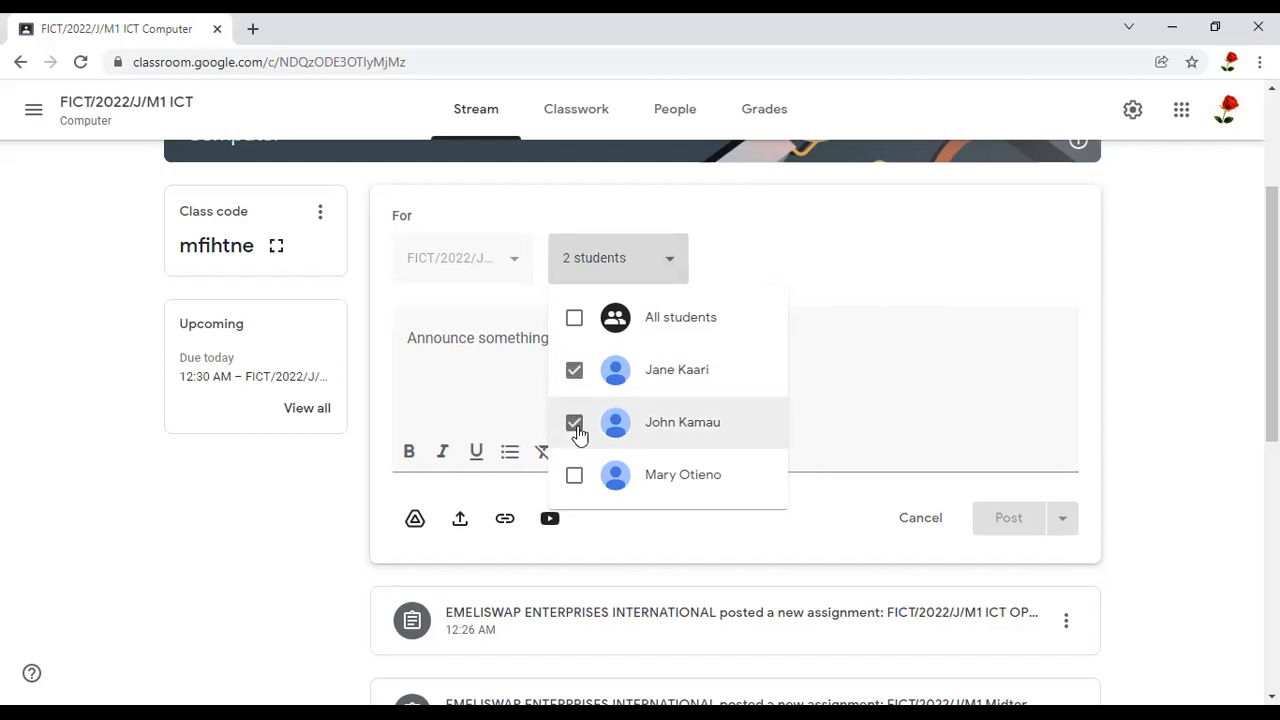
left_click(575, 320)
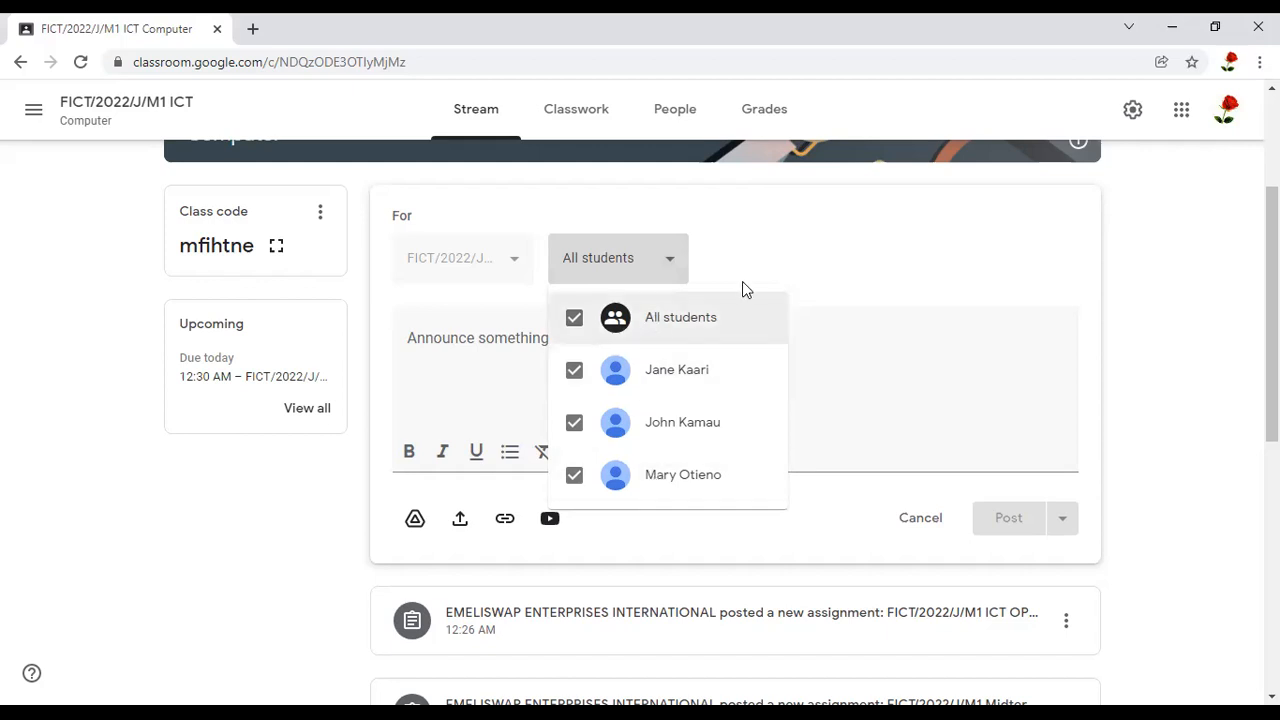
left_click(780, 274)
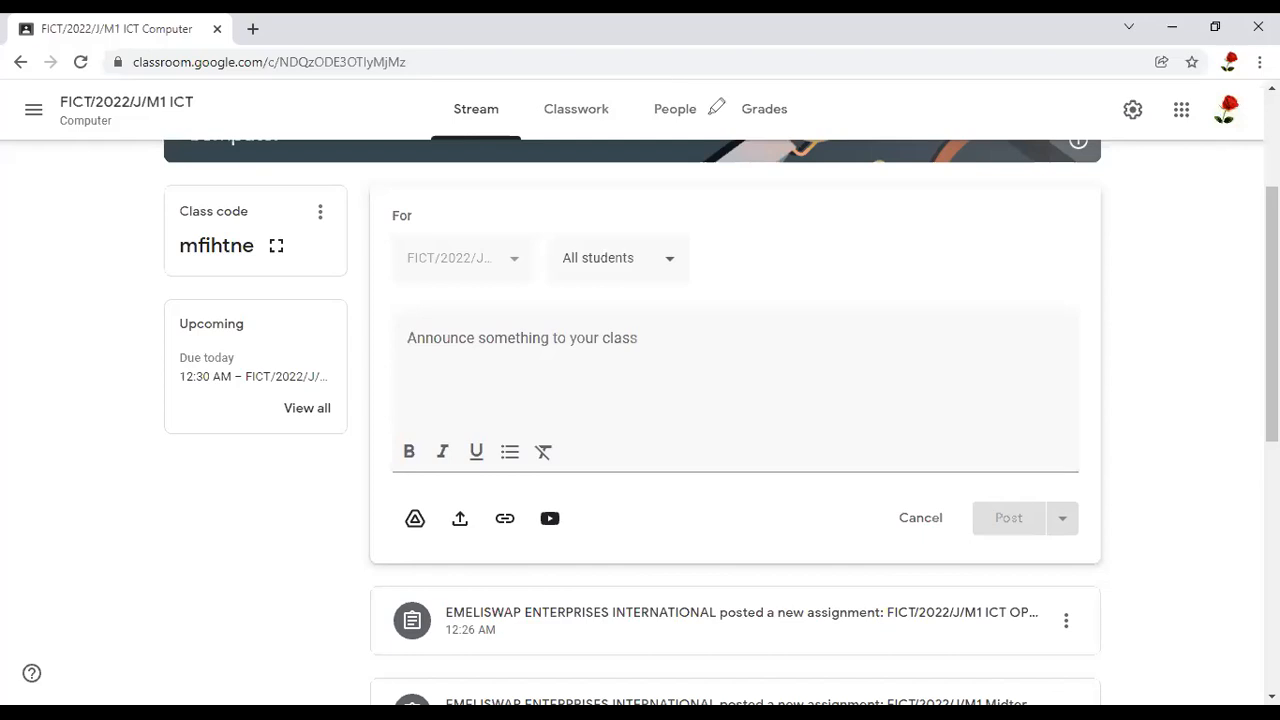
Discard the announcement draft, examine the student list on the class's People page, and return to the Stream
left_click_drag(688, 100, 684, 104)
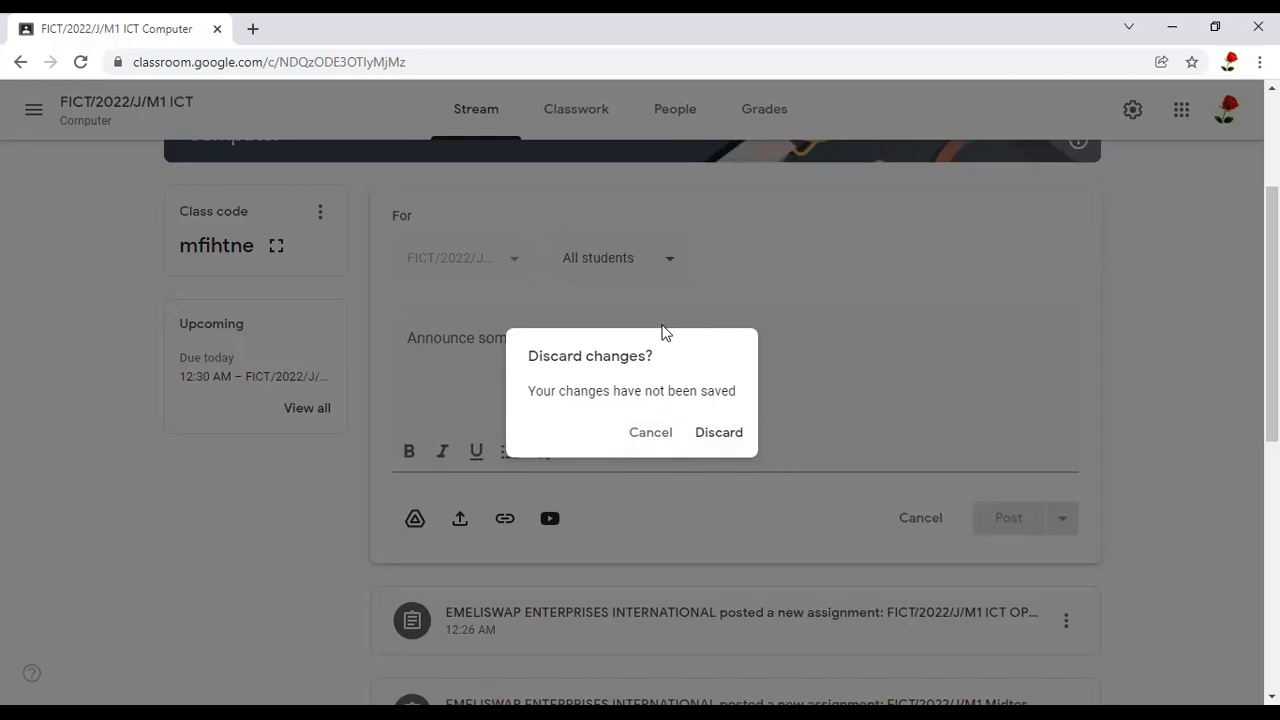
left_click(720, 444)
left_click(680, 110)
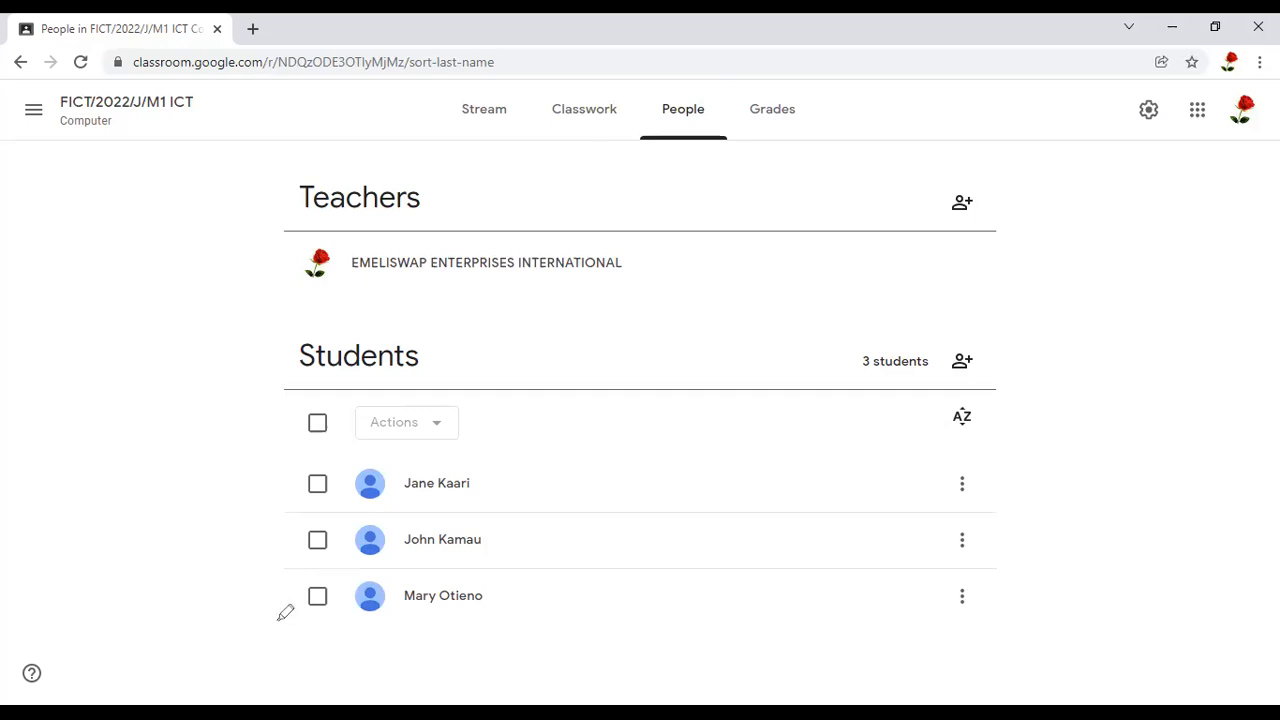
left_click_drag(256, 490, 268, 690)
left_click_drag(458, 90, 508, 95)
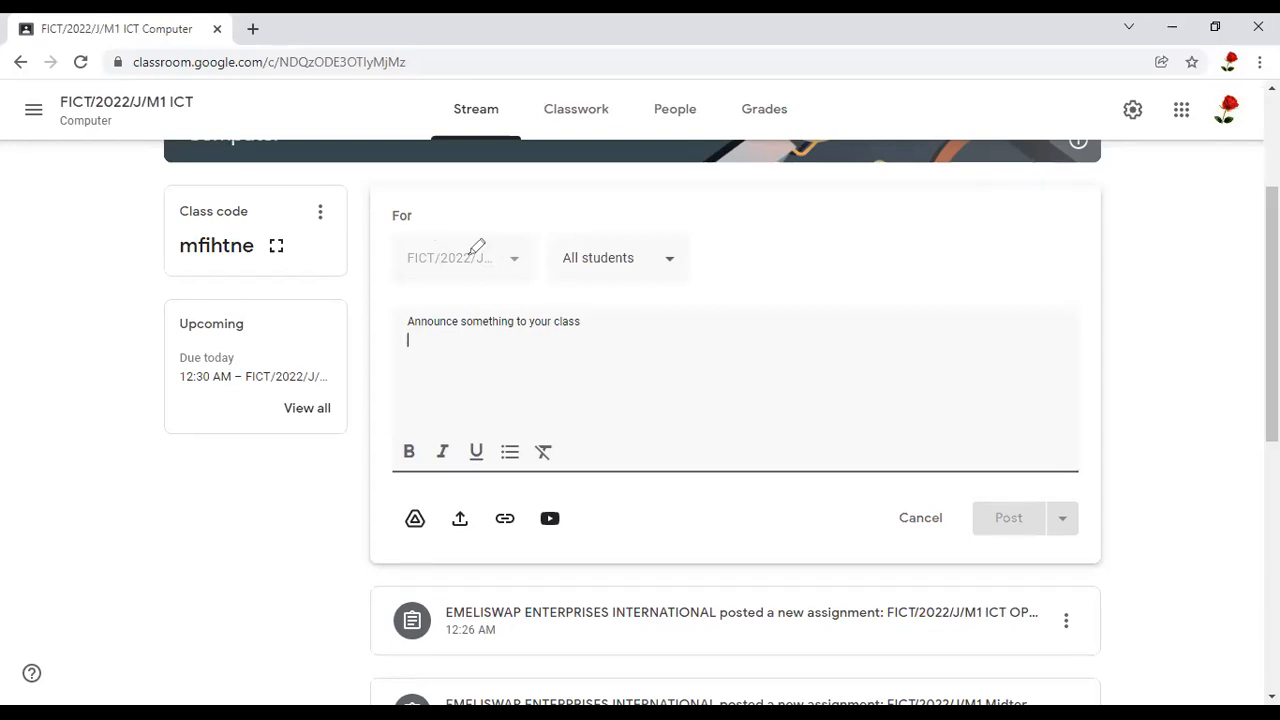
Examine the reopened announcement form's All students selector, message area and text formatting options
mouse_move(717, 215)
left_mouse_down()
mouse_move(537, 258)
mouse_move(565, 282)
mouse_move(666, 205)
left_mouse_up()
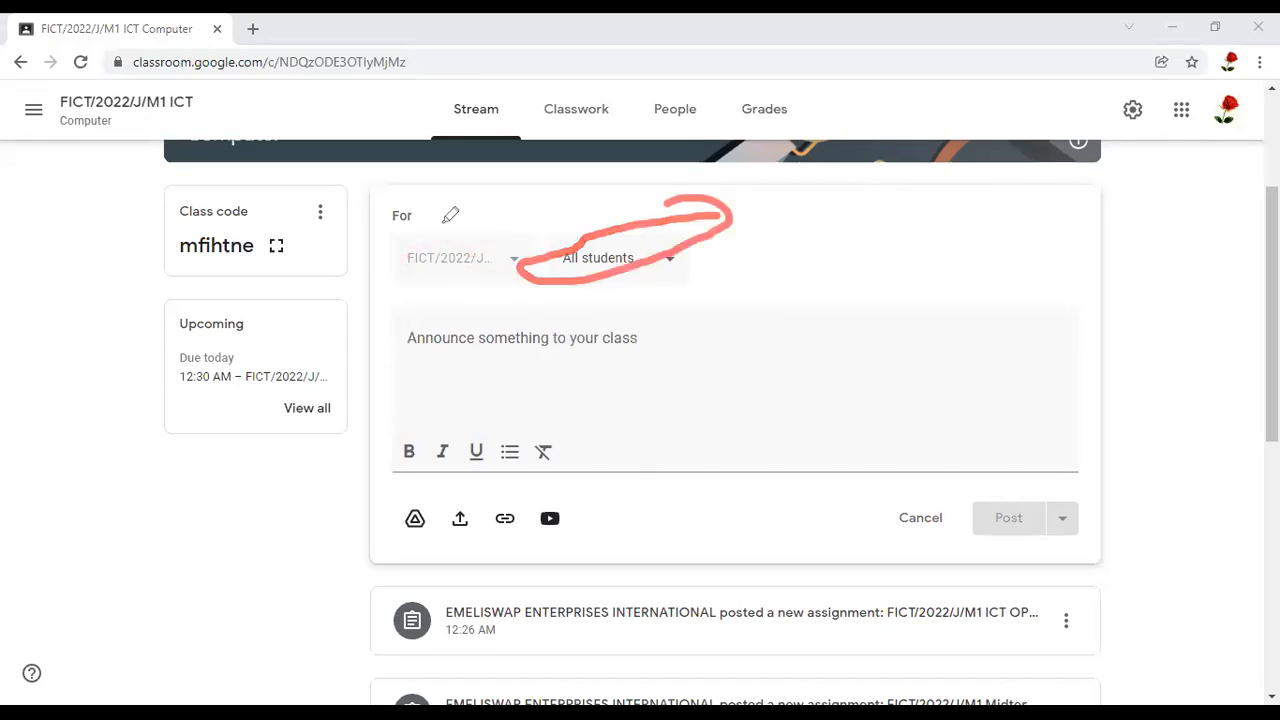
left_click(459, 348)
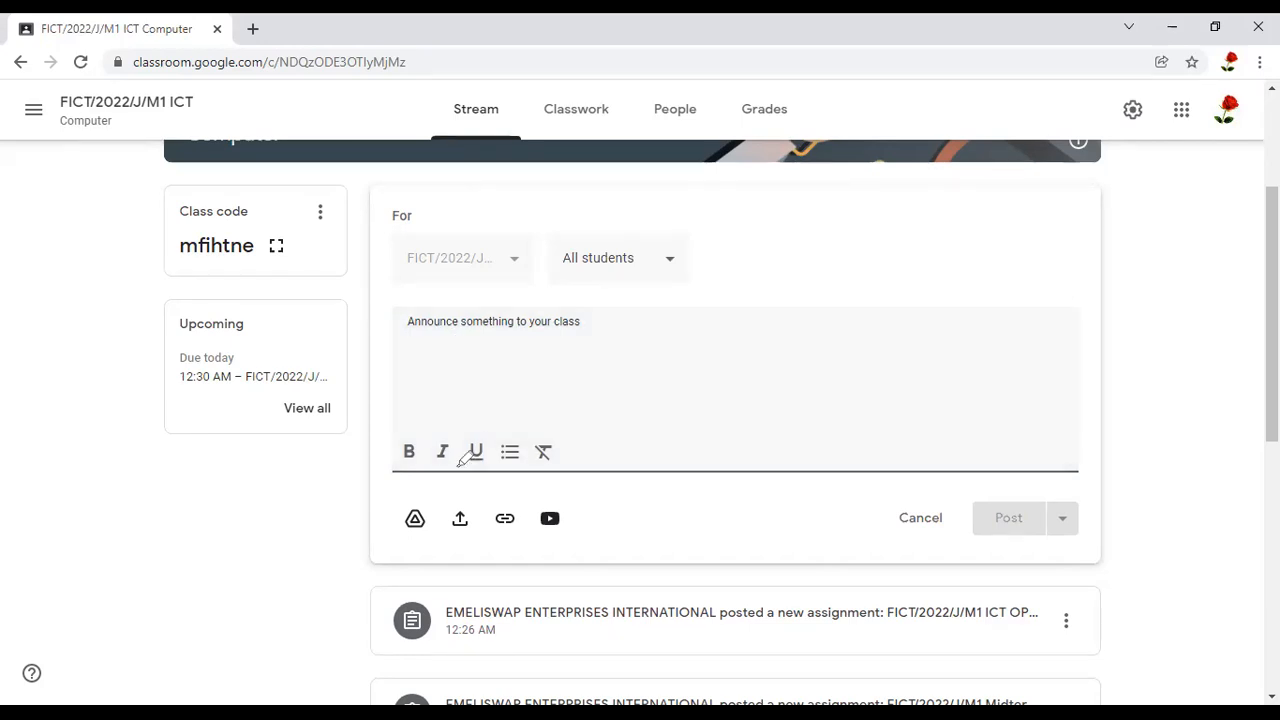
left_click_drag(598, 436, 606, 443)
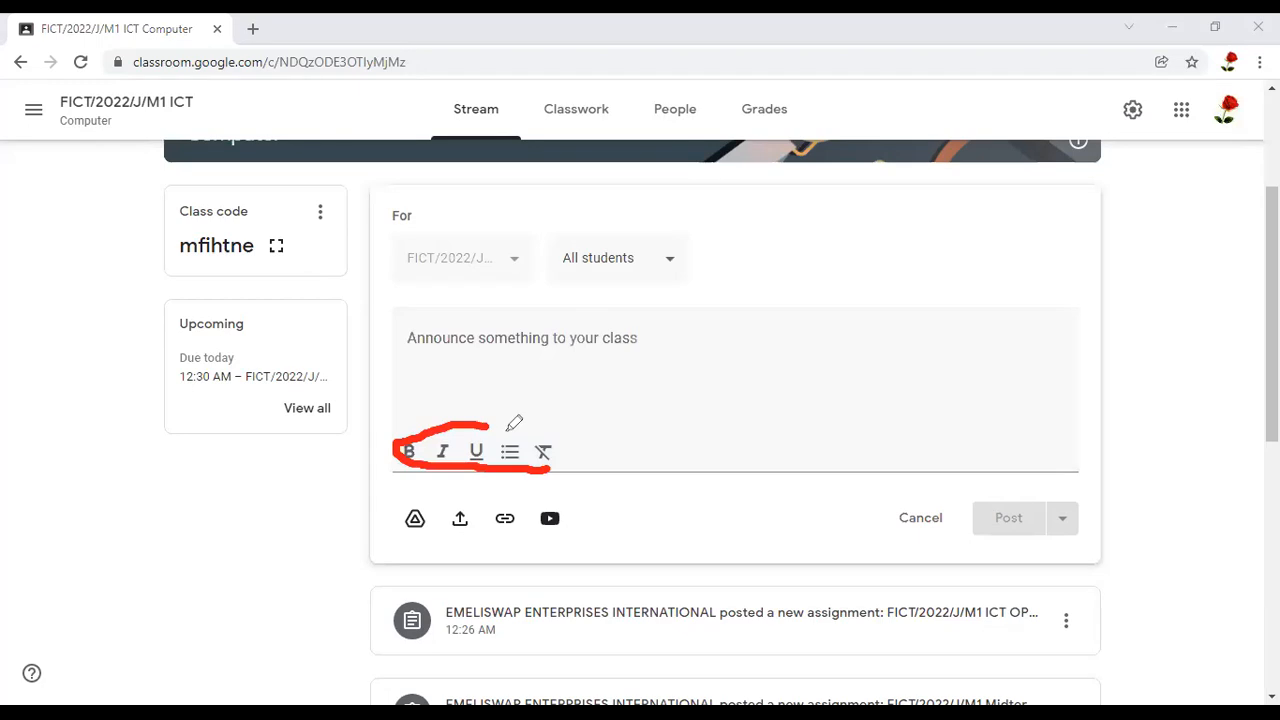
left_click(480, 421)
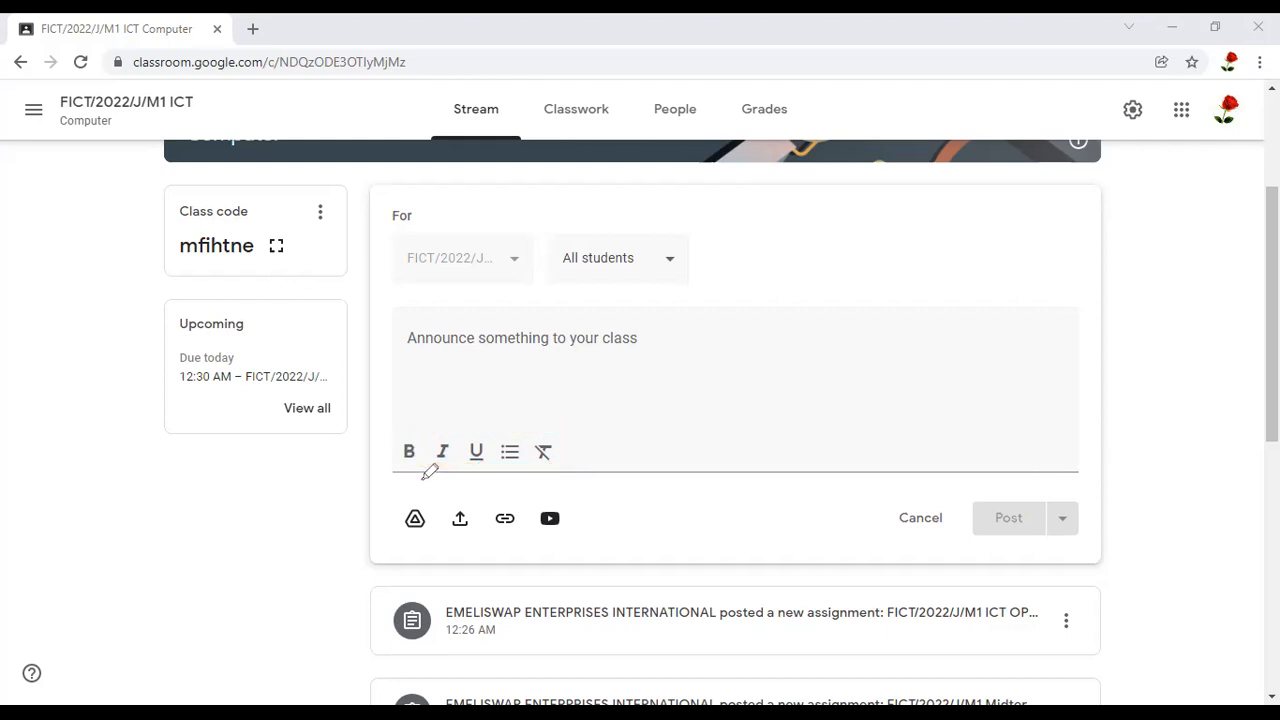
mouse_move(622, 478)
left_mouse_down()
mouse_move(402, 478)
mouse_move(400, 532)
mouse_move(485, 546)
mouse_move(626, 505)
mouse_move(594, 460)
left_mouse_up()
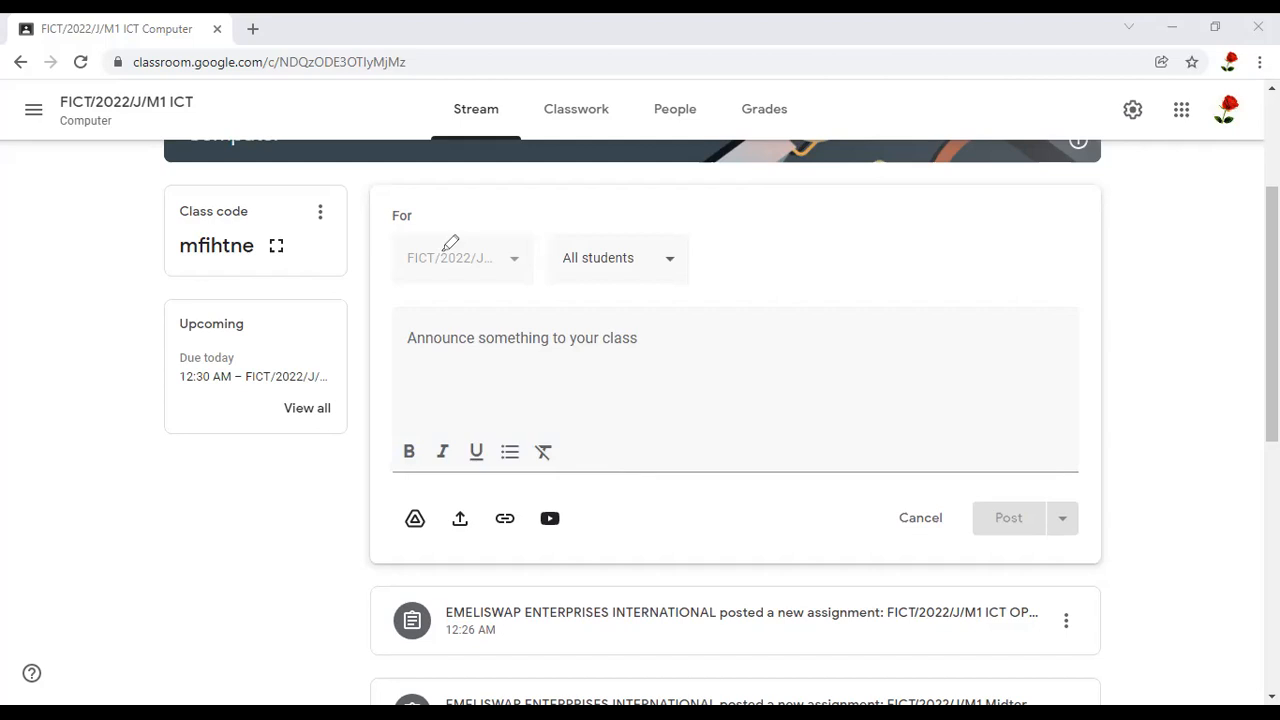
left_click(438, 342)
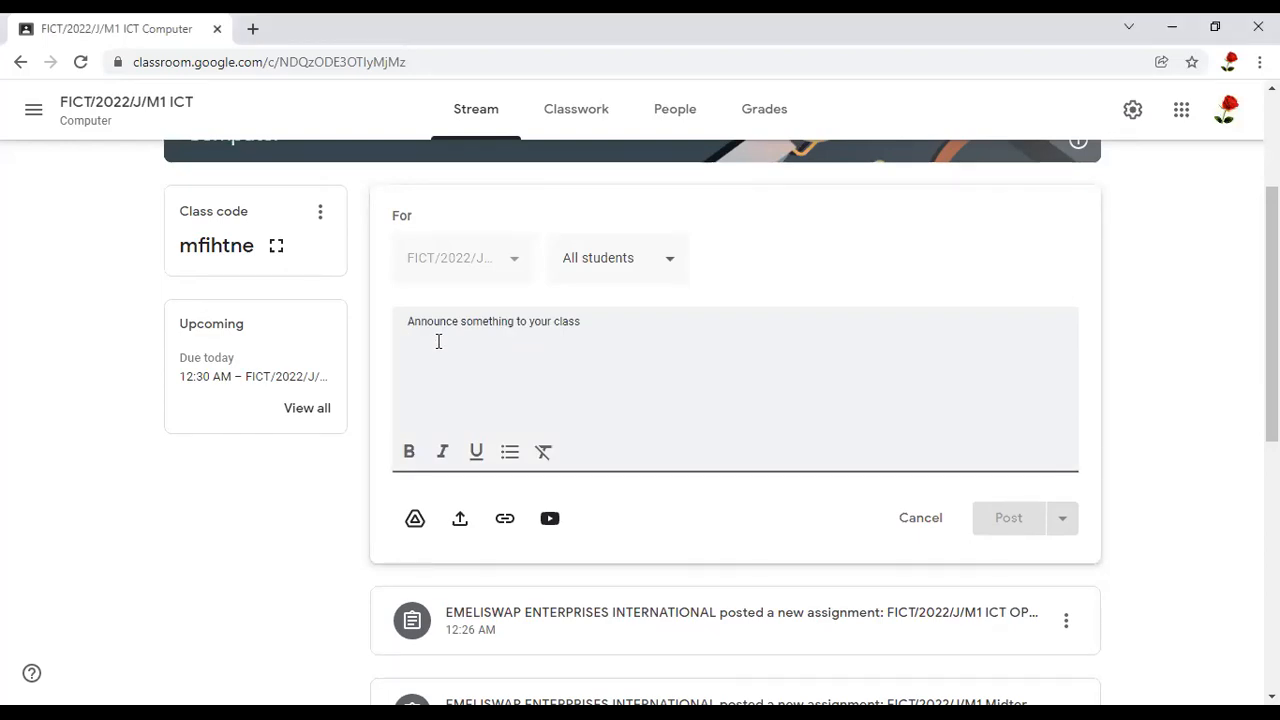
type("A")
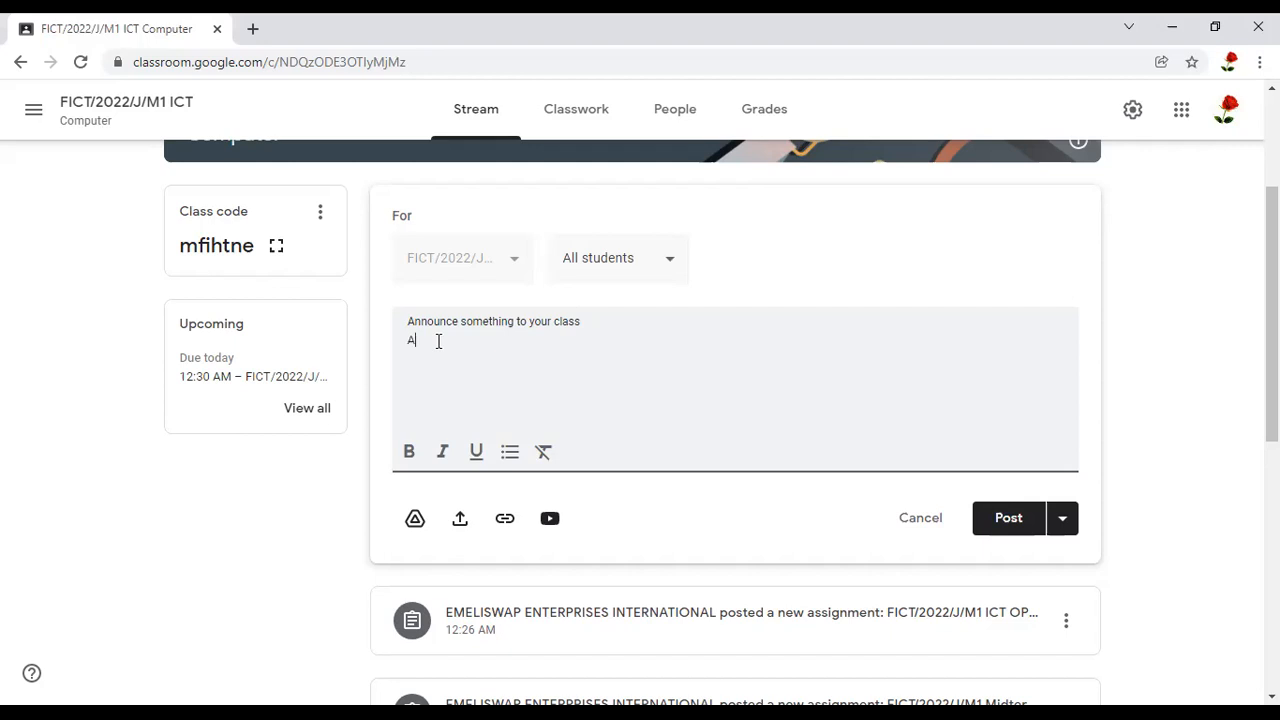
key("BackSpace")
type("A")
key("BackSpace")
type("Kindly view")
key("BackSpace")
key("BackSpace")
key("BackSpace")
type("listen to this YouTube")
key("BackSpace")
key("BackSpace")
key("BackSpace")
key("BackSpace")
key("BackSpace")
key("BackSpace")
key("BackSpace")
key("BackSpace")
key("BackSpace")
key("BackSpace")
key("BackSpace")
key("BackSpace")
key("BackSpace")
key("BackSpace")
key("BackSpace")
key("BackSpace")
key("BackSpace")
key("BackSpace")
key("BackSpace")
key("BackSpace")
key("BackSpace")
key("BackSpace")
key("BackSpace")
key("BackSpace")
key("BackSpace")
key("BackSpace")
key("BackSpace")
key("BackSpace")
key("BackSpace")
key("BackSpace")
type("C")
key("BackSpace")
Enter the announcement heading "COOMENCEMENT OF OUR ONLINE CLASSESS"
type("COOMENCEMENT OF OUR ONLINE CLAS")
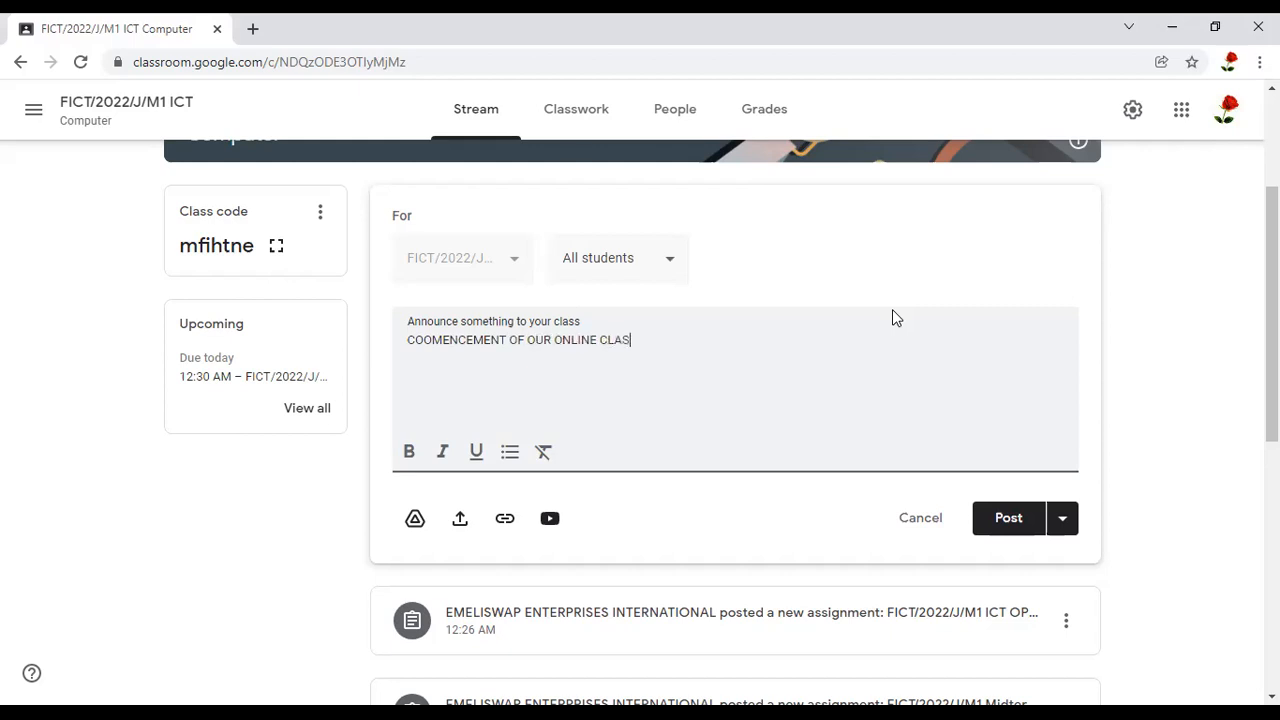
type("SESS")
Correct the heading's first word to "COMMENCEMENT" and end the heading with a colon
left_click(432, 341)
key("BackSpace")
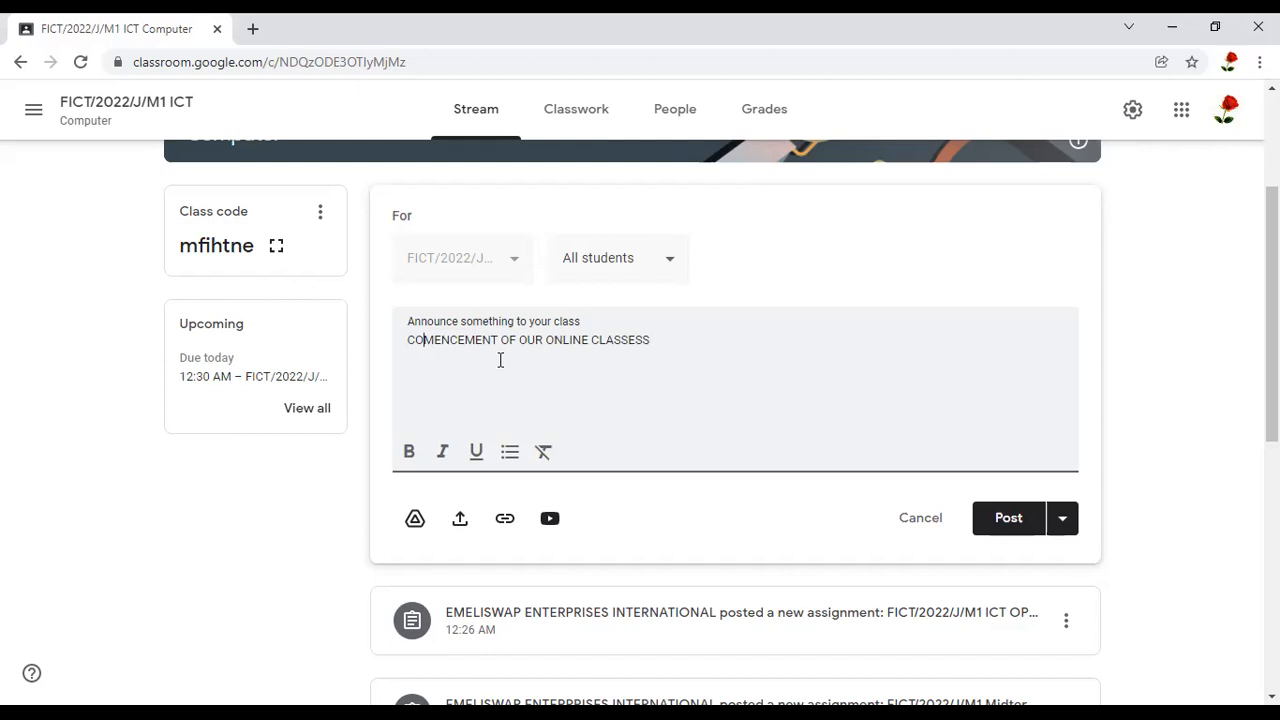
left_click(434, 341)
type("M")
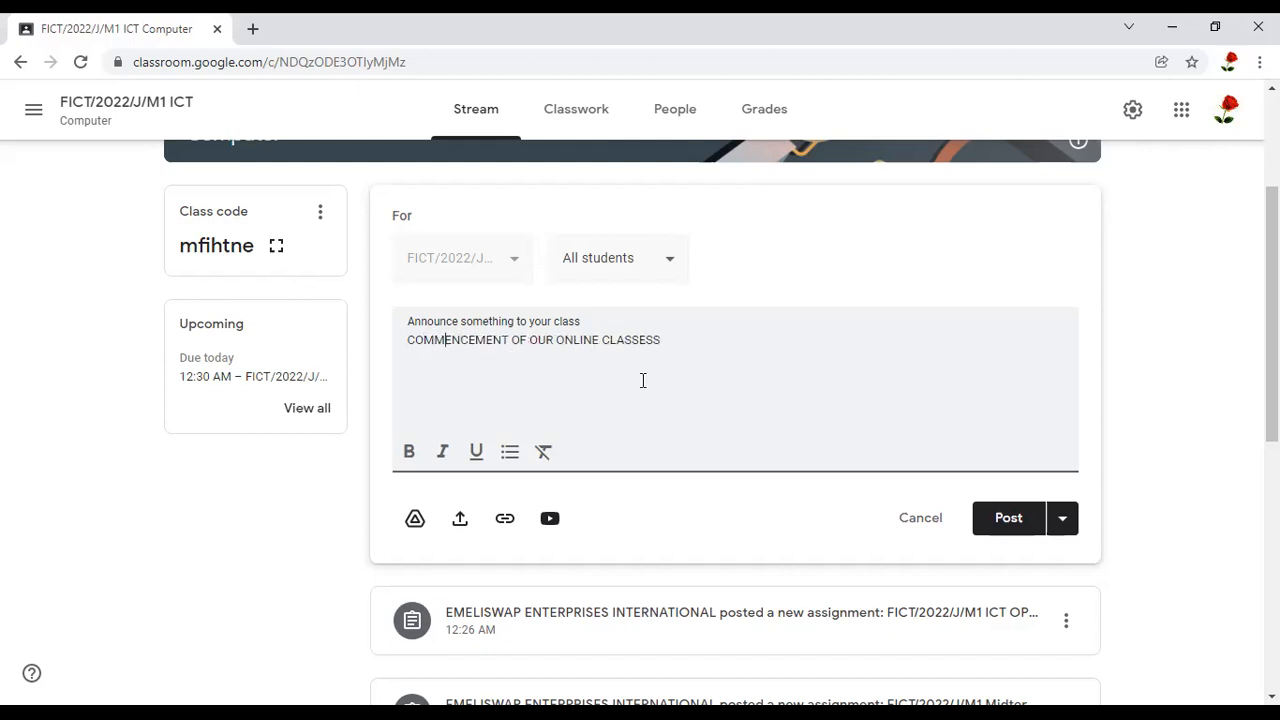
left_click(671, 342)
type(":")
Below the heading, write "Kindly note that we shall be holding our first online lesson right here in this forum on"
key("Return")
type("Kindly note that we shall be ho")
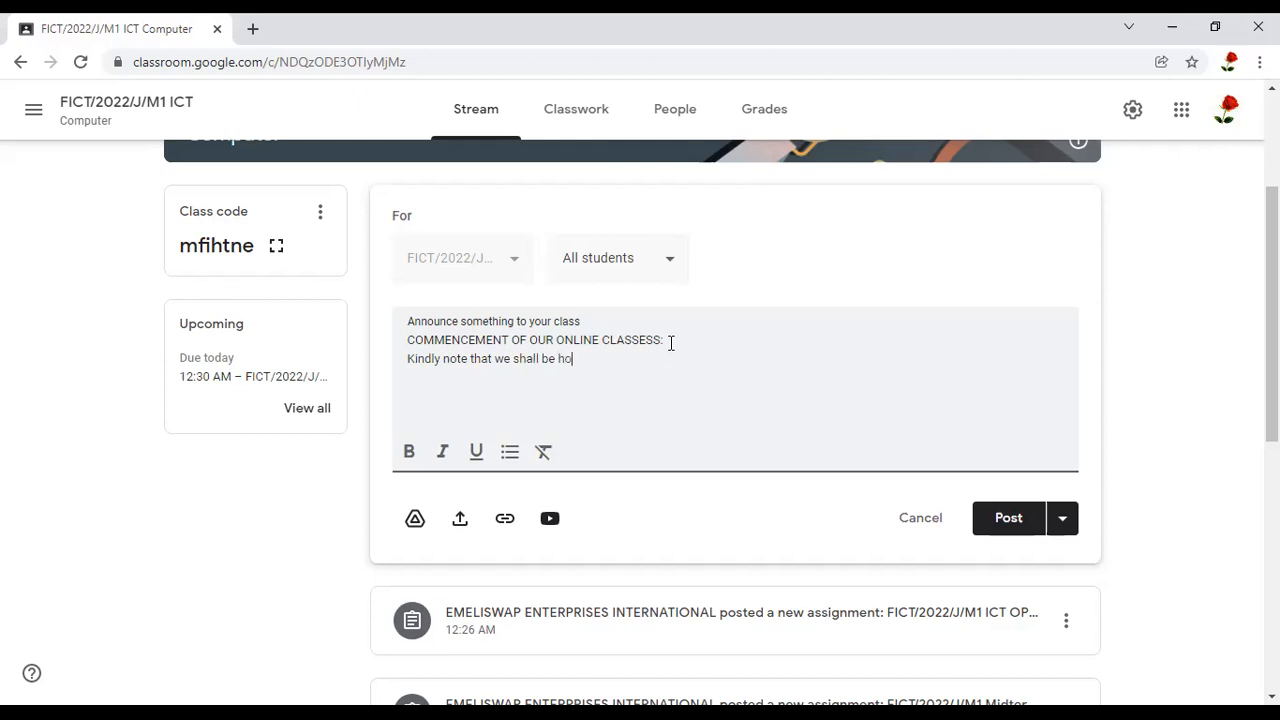
type("lding our first online lesson right here")
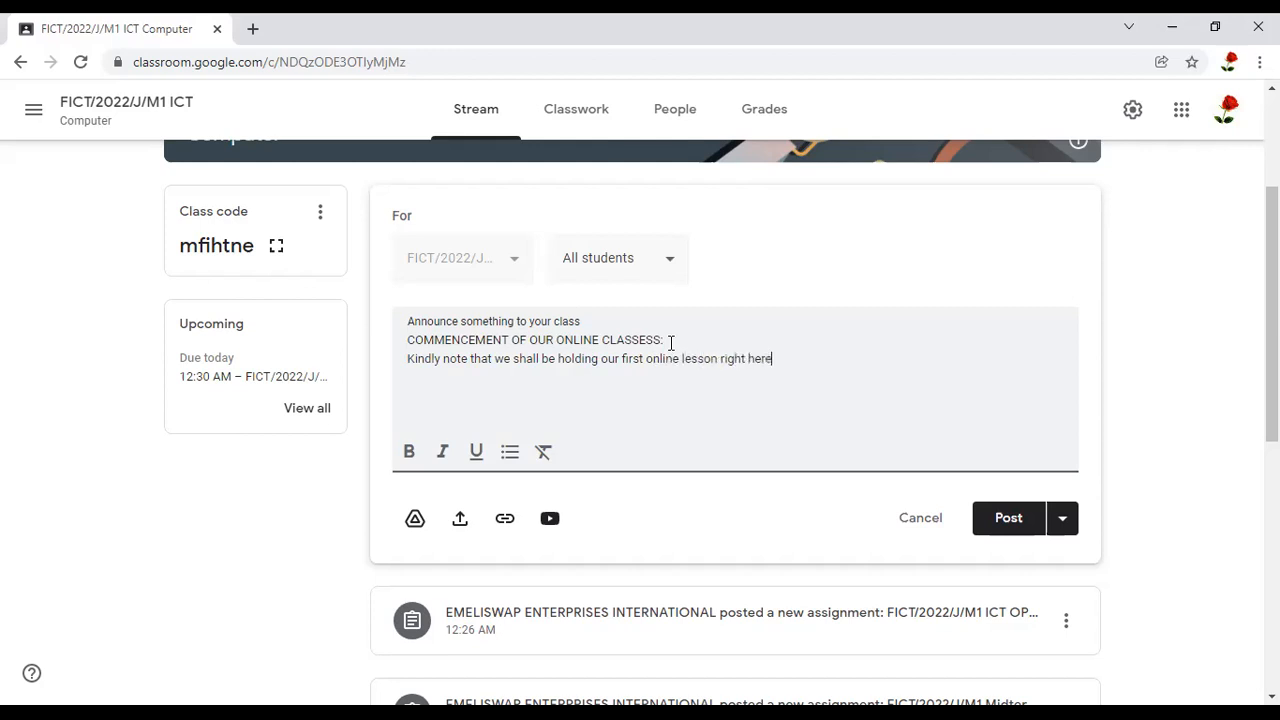
type(" in thi")
type("s fo")
type("rum ")
type("on ")
type("W")
type("ed")
Continue the announcement sentence with the day and time "Thirsday 2.00 PM"
key("BackSpace")
key("BackSpace")
key("BackSpace")
type("Thirdsa")
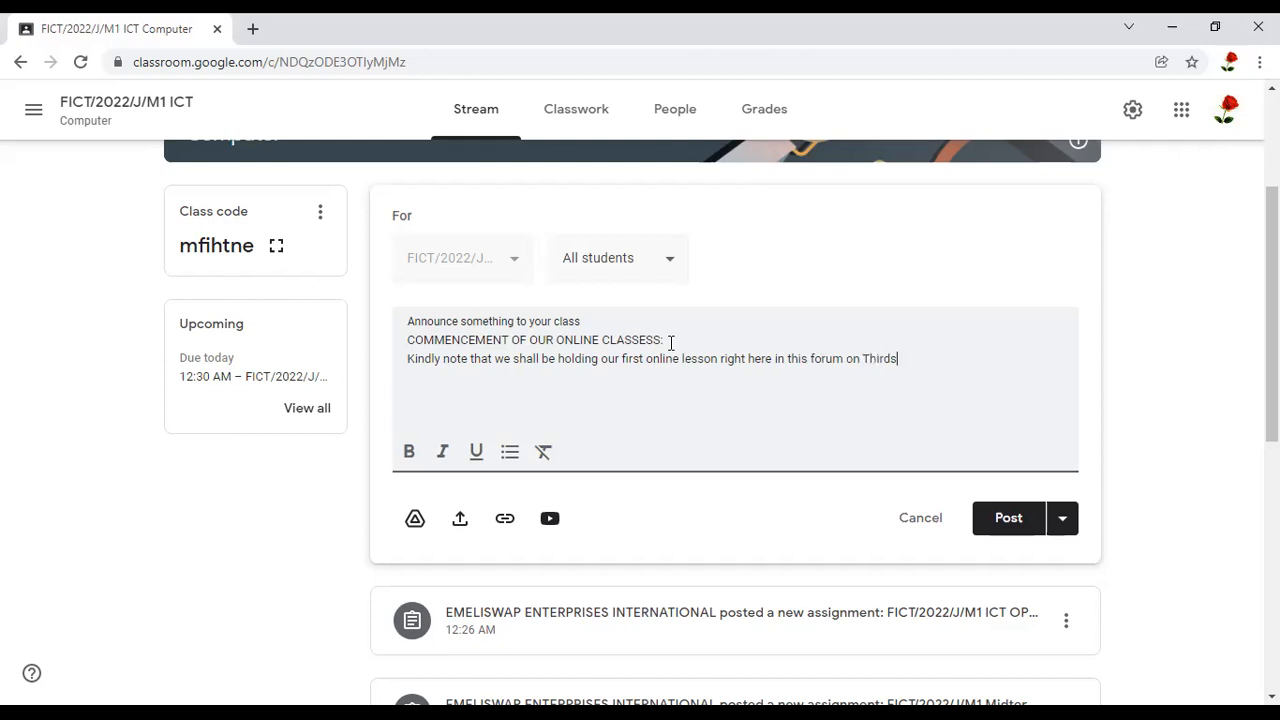
key("BackSpace")
key("BackSpace")
type("day")
type("2.o")
key("BackSpace")
type("00 PM")
Insert "5th January at" between the day and the time, and end the sentence with a full stop
left_click(911, 358)
type("5th")
type("January at")
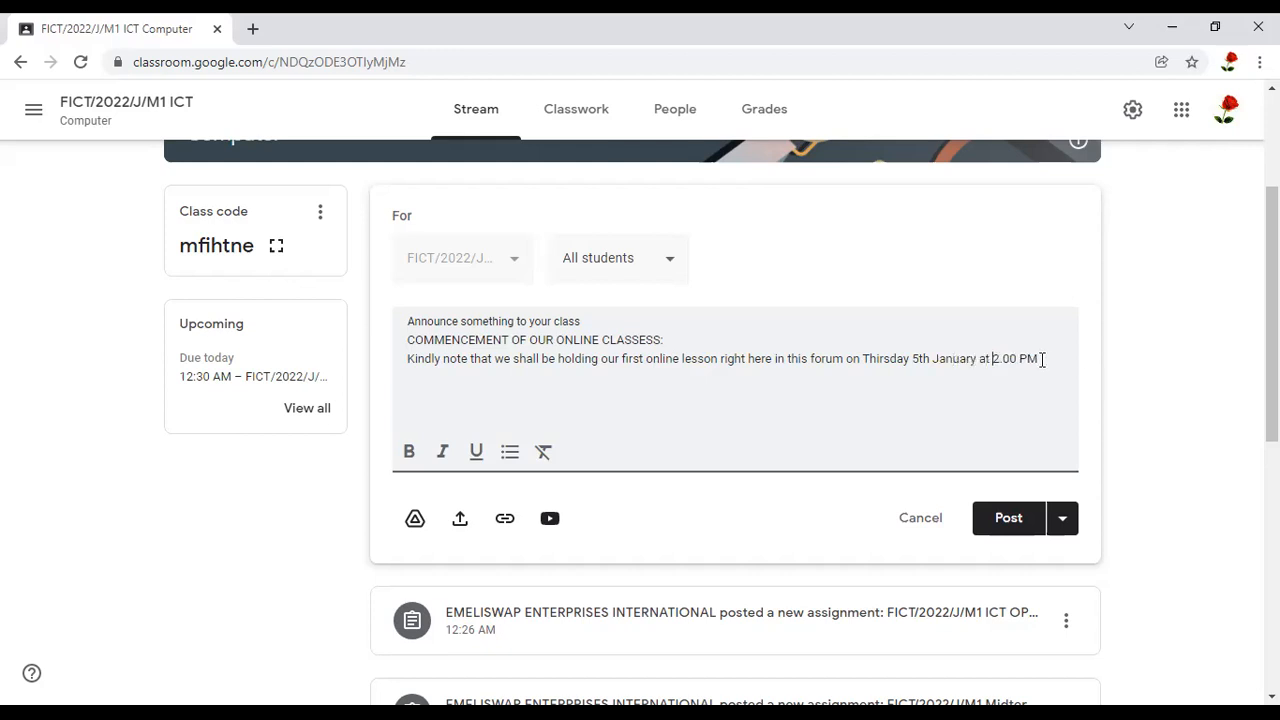
left_click(1042, 359)
Make the heading "COMMENCEMENT OF OUR ONLINE CLASSESS:" bold and underlined
left_click_drag(407, 339, 707, 342)
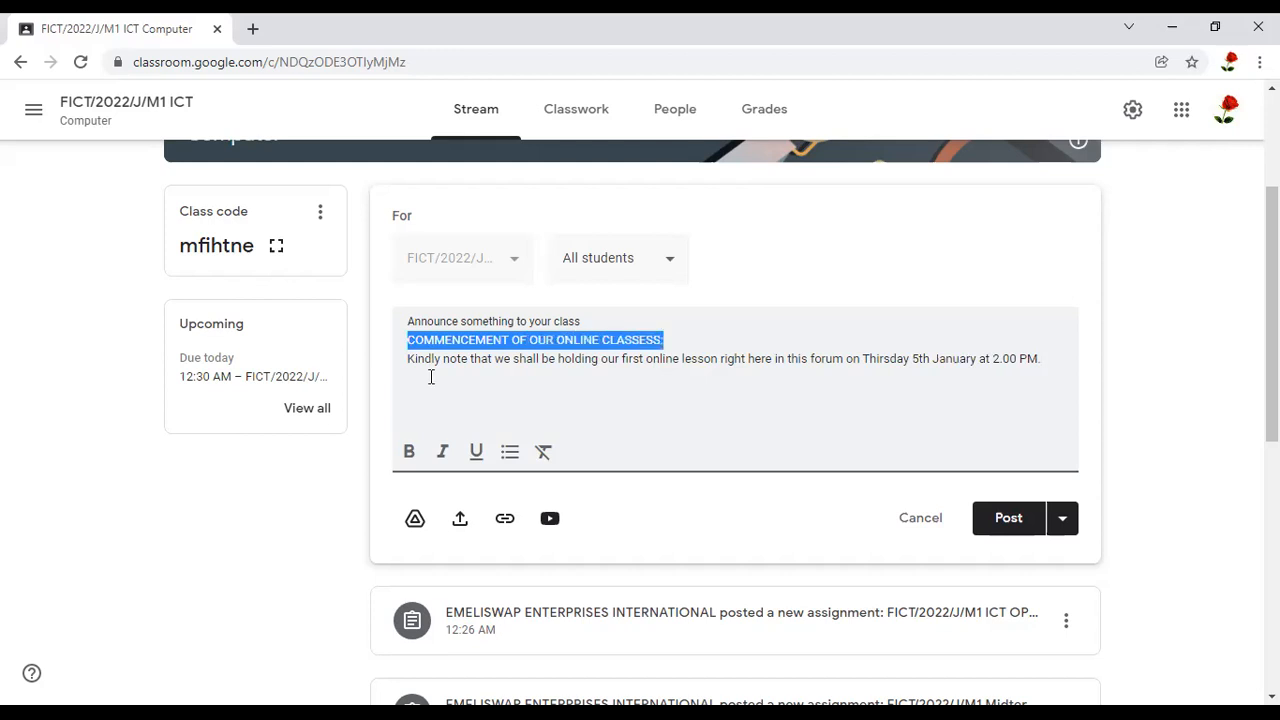
left_click(410, 458)
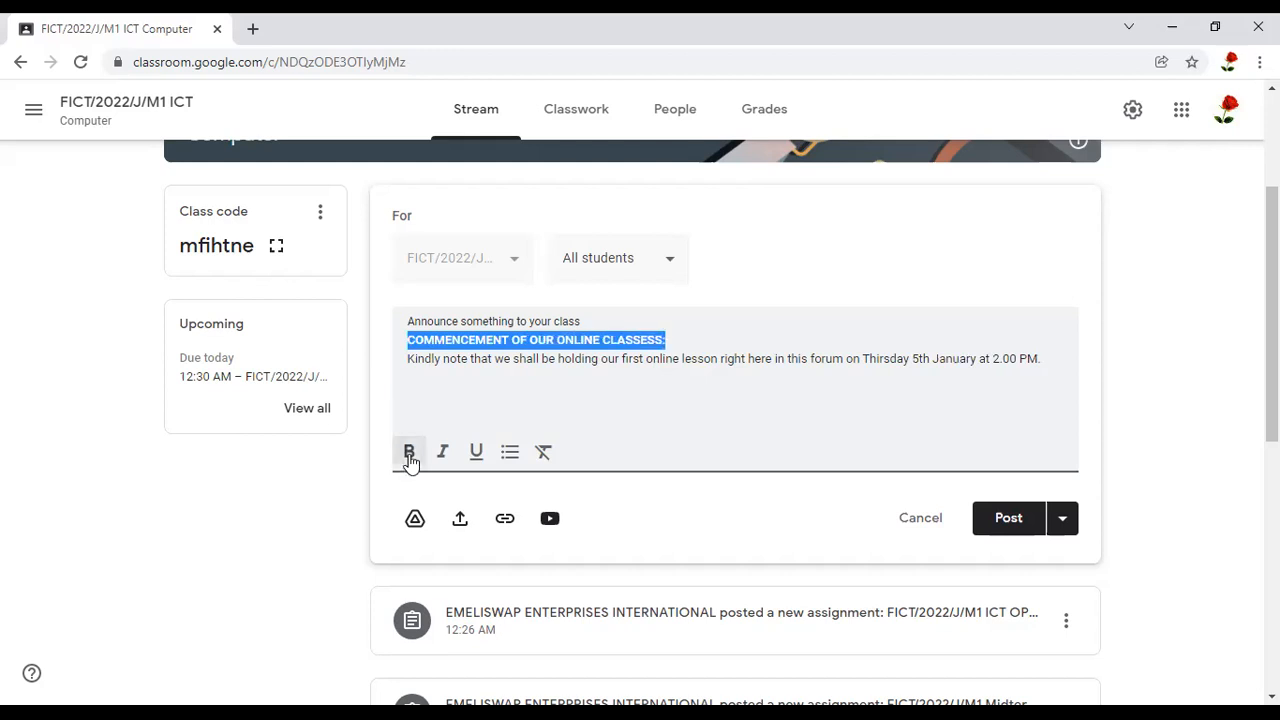
left_click(477, 455)
left_click(764, 407)
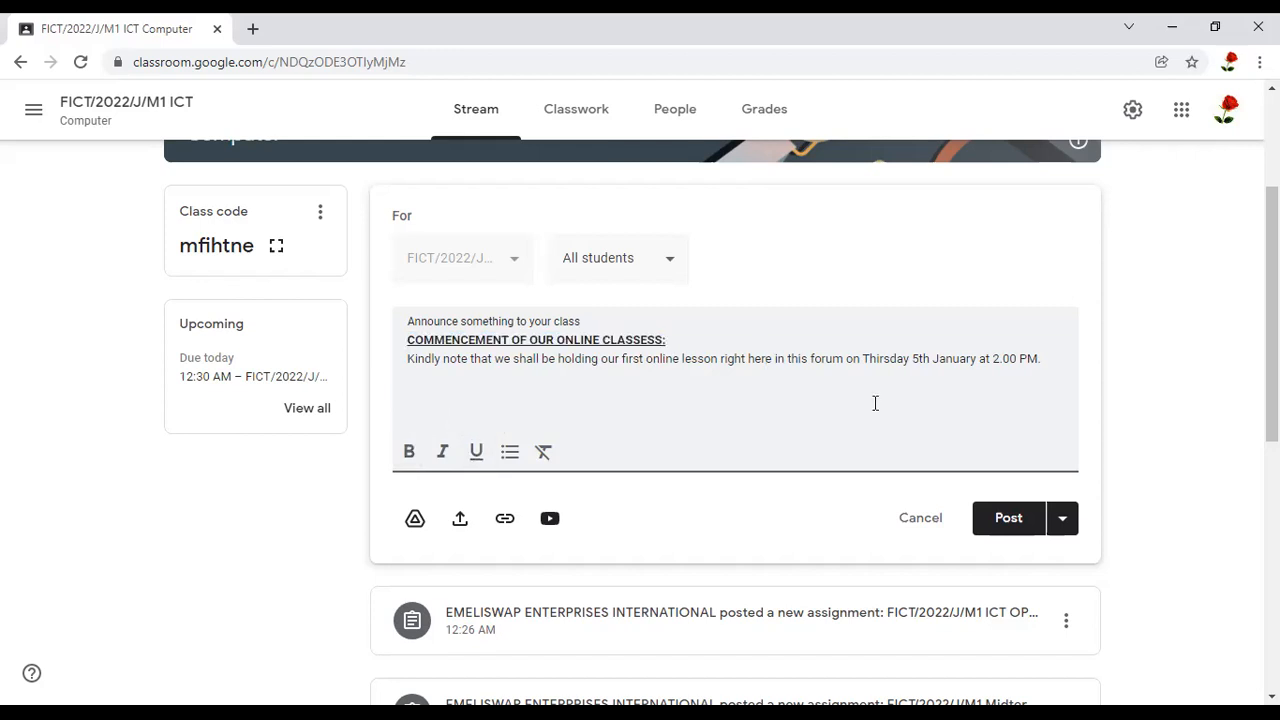
Examine the Post, Schedule and Save draft options, and post the announcement immediately
left_click(1066, 529)
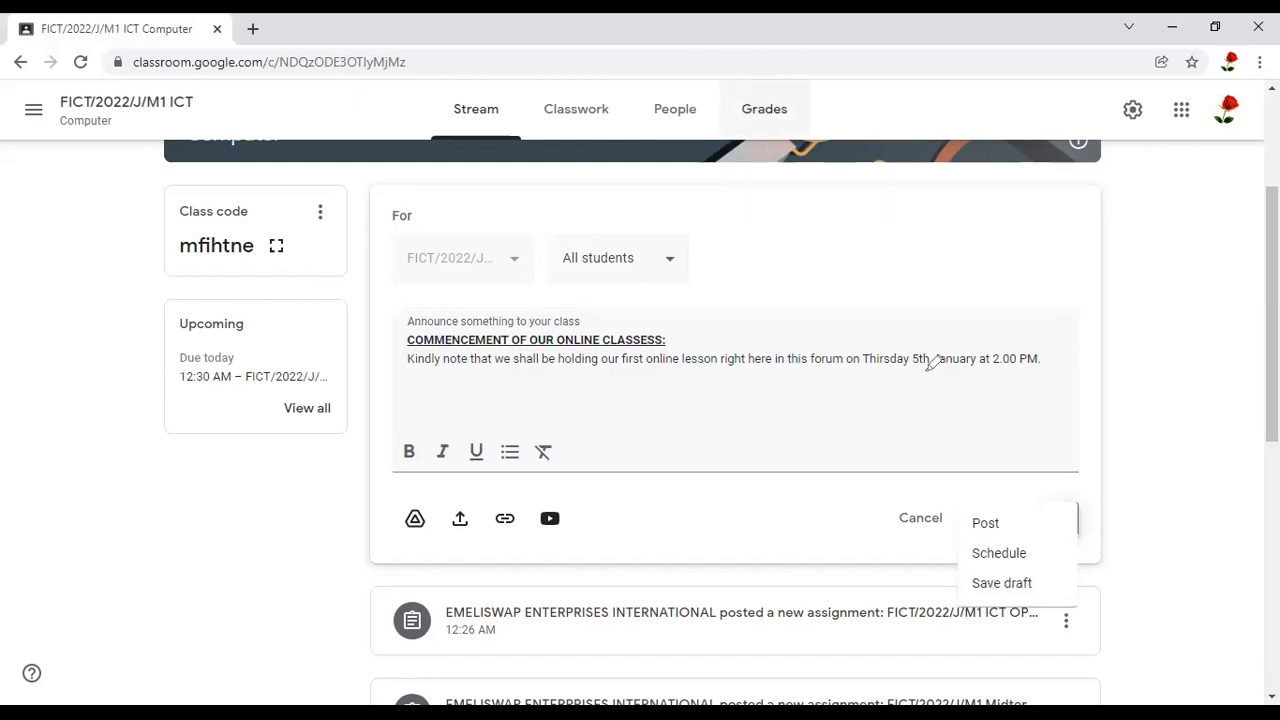
left_click_drag(1046, 545, 1044, 546)
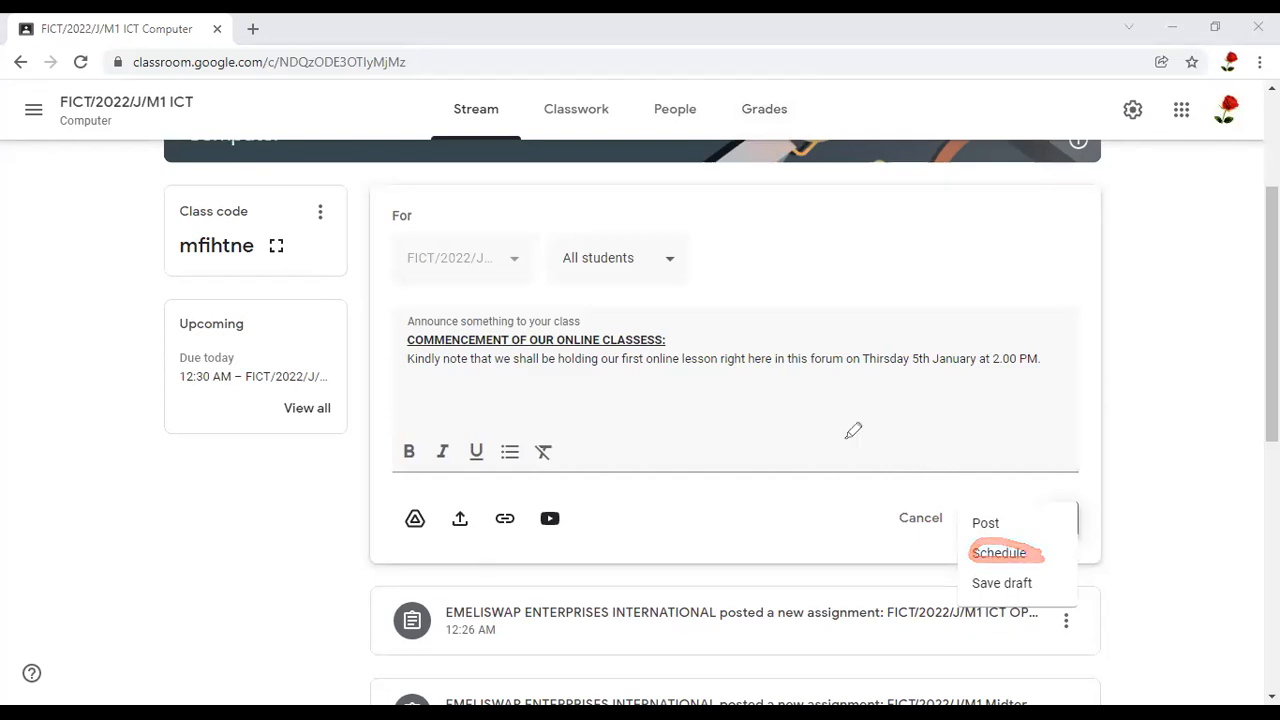
mouse_move(1020, 512)
left_mouse_down()
mouse_move(1002, 501)
mouse_move(966, 511)
mouse_move(1000, 533)
mouse_move(1036, 522)
mouse_move(1030, 498)
mouse_move(1016, 500)
left_mouse_up()
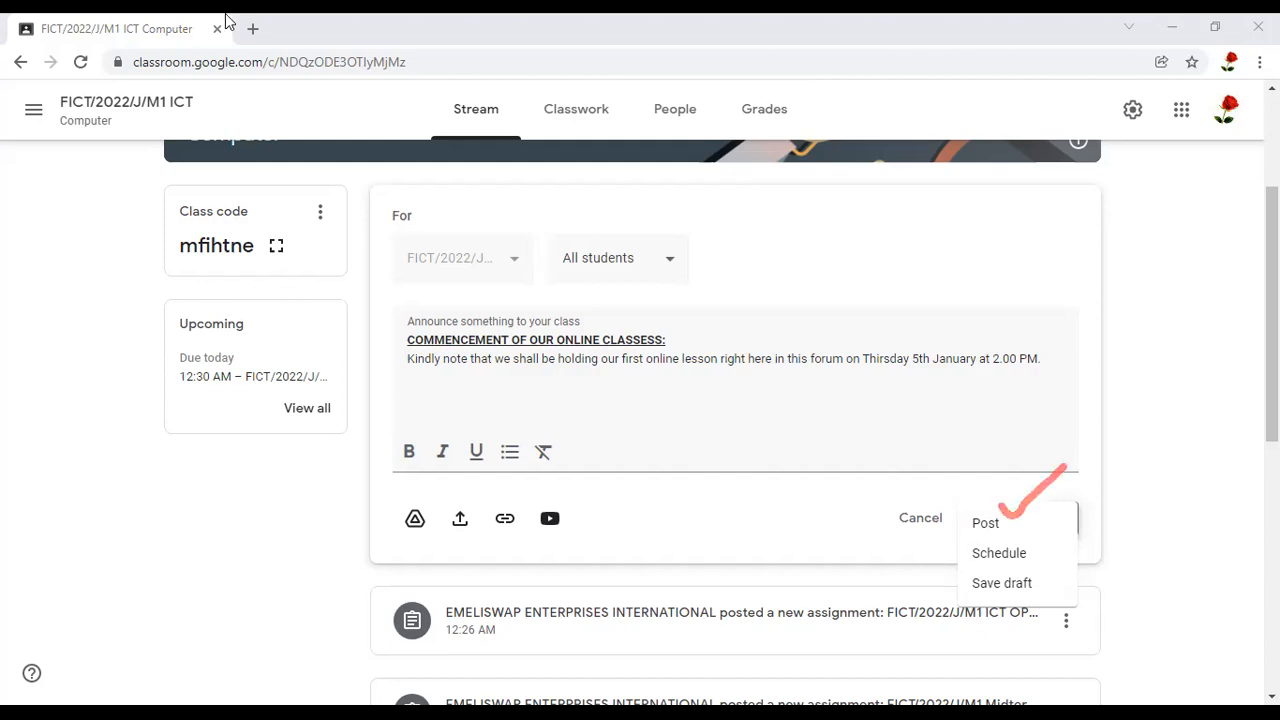
left_click(981, 535)
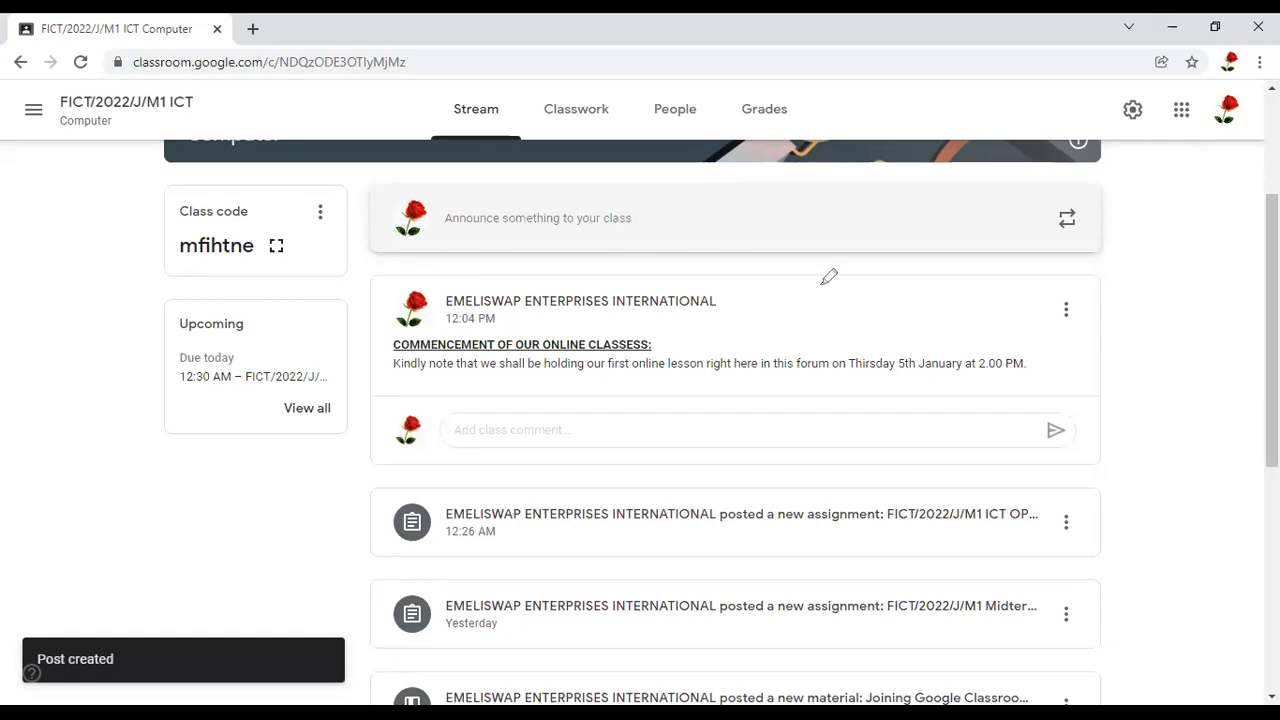
Examine the heading, message and overall layout of the announcement published on the Stream
left_click_drag(675, 343, 826, 280)
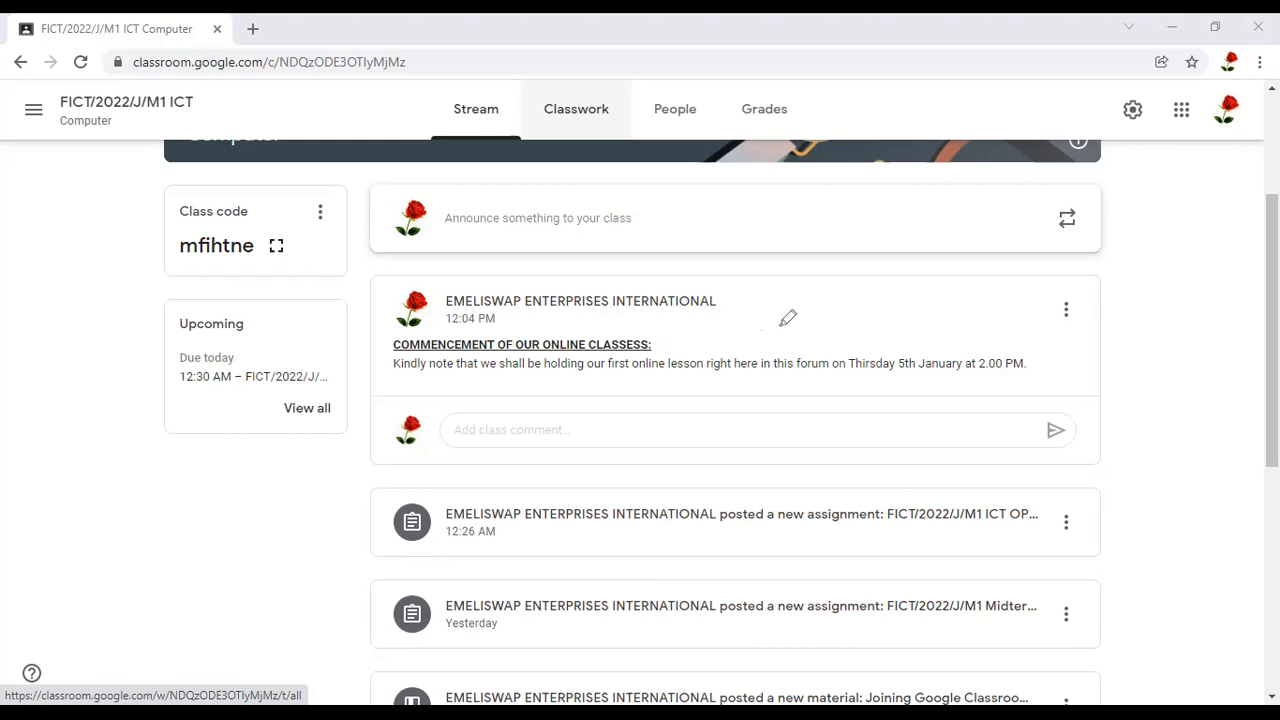
mouse_move(705, 326)
left_mouse_down()
mouse_move(458, 316)
mouse_move(380, 374)
mouse_move(614, 394)
left_mouse_up()
mouse_move(704, 398)
left_mouse_down()
mouse_move(818, 402)
mouse_move(774, 337)
mouse_move(668, 330)
mouse_move(650, 316)
left_mouse_up()
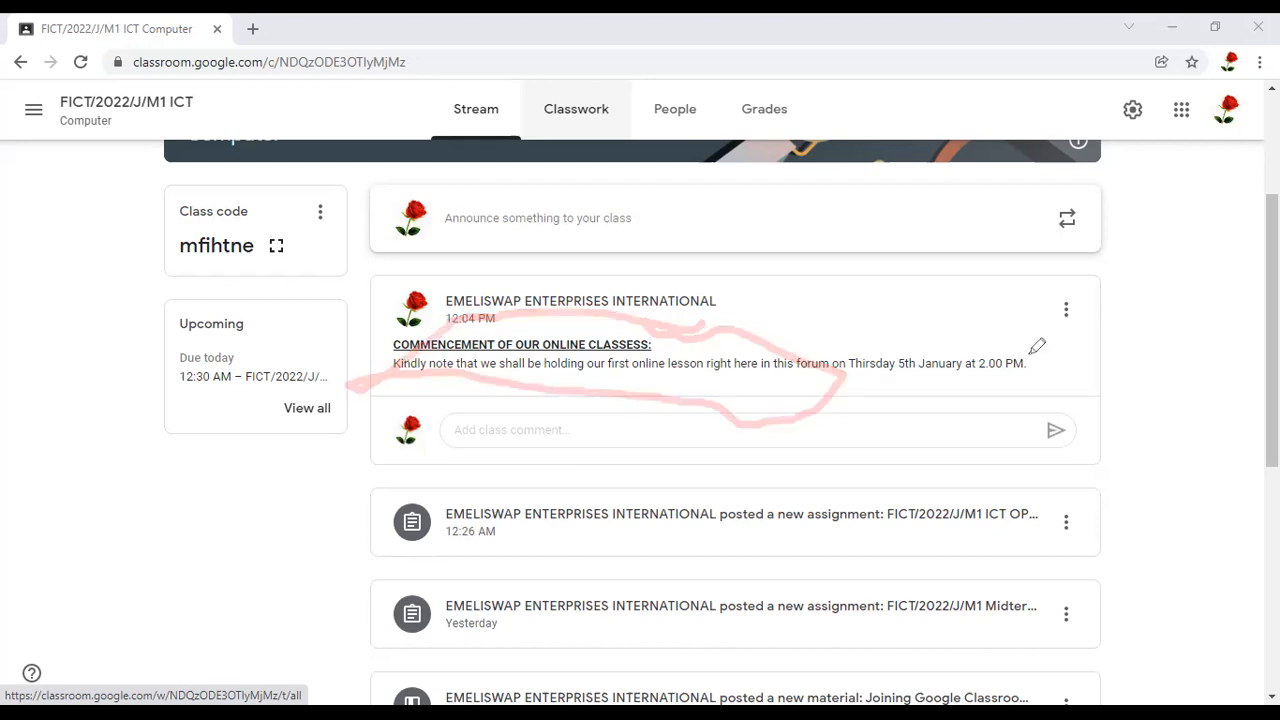
left_click_drag(1028, 360, 1106, 329)
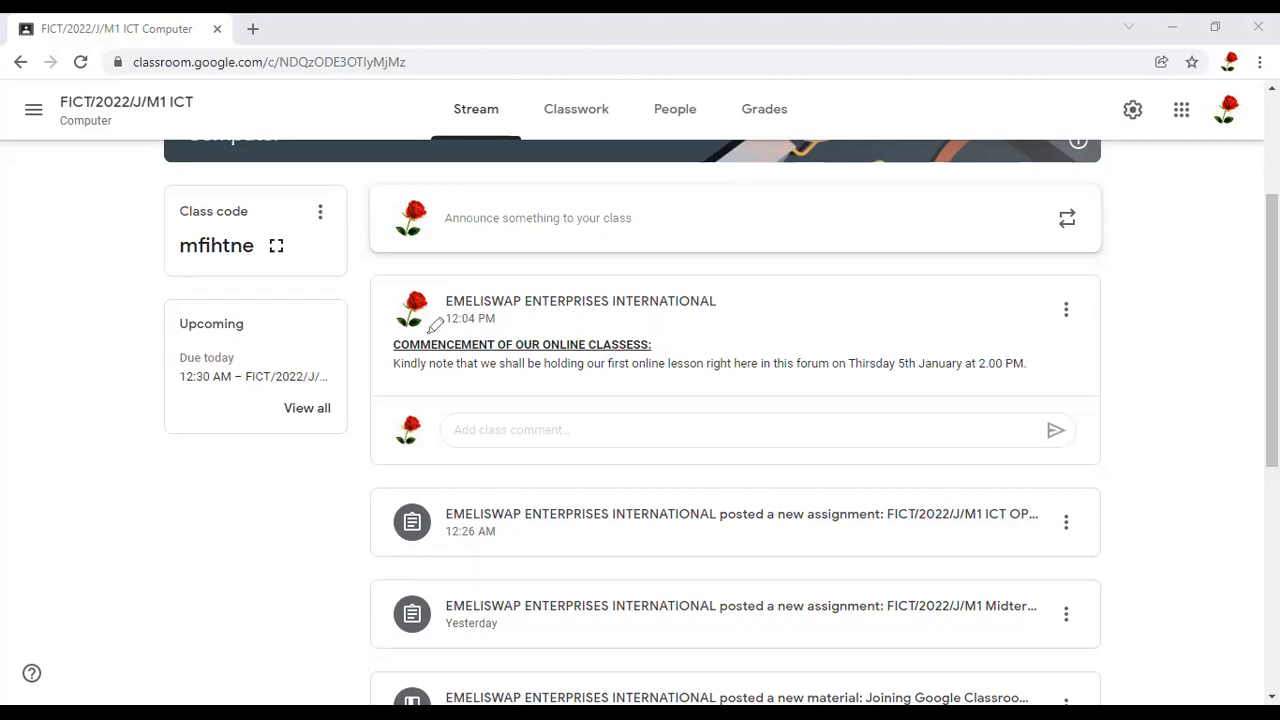
mouse_move(425, 363)
left_mouse_down()
mouse_move(672, 344)
mouse_move(658, 336)
left_mouse_up()
left_click_drag(416, 268, 1108, 290)
mouse_move(410, 268)
left_mouse_down()
mouse_move(894, 434)
mouse_move(994, 397)
mouse_move(1035, 405)
left_mouse_up()
left_click_drag(1123, 307, 1101, 289)
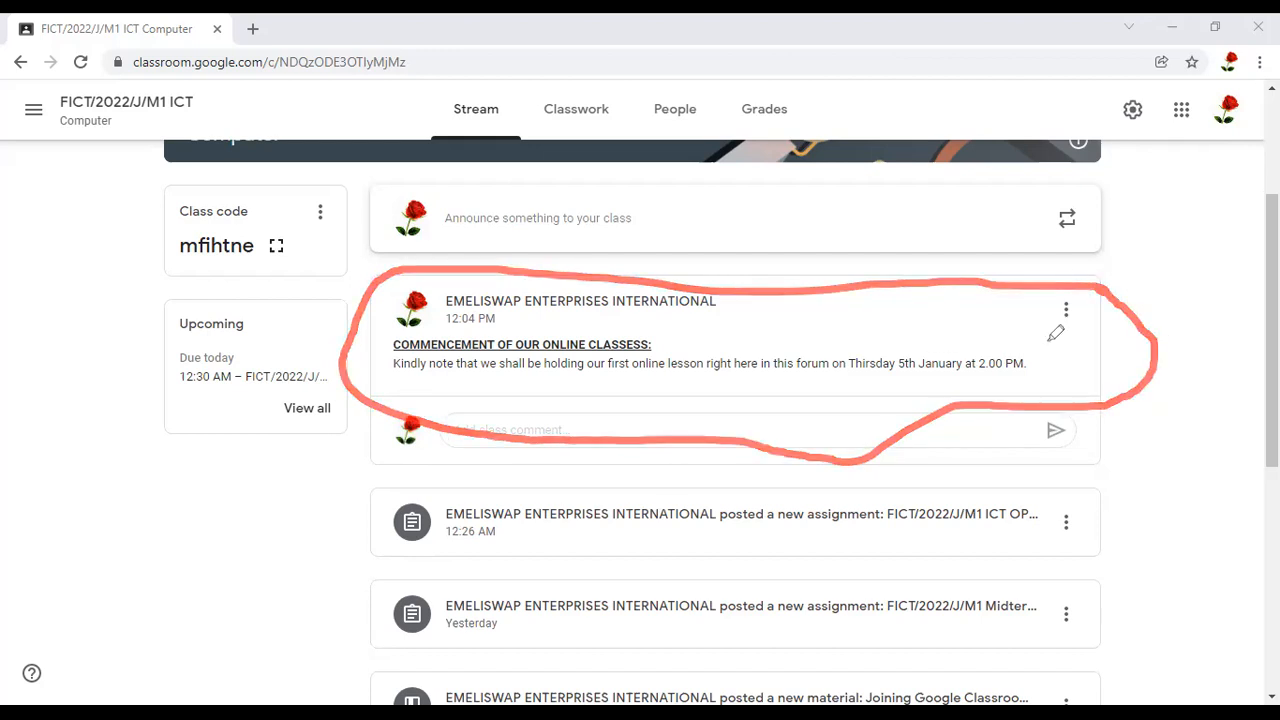
Examine the published announcement's Edit, Delete and Copy link options, and open the announcement for editing
mouse_move(1081, 355)
left_mouse_down()
mouse_move(1088, 283)
mouse_move(1079, 345)
left_mouse_up()
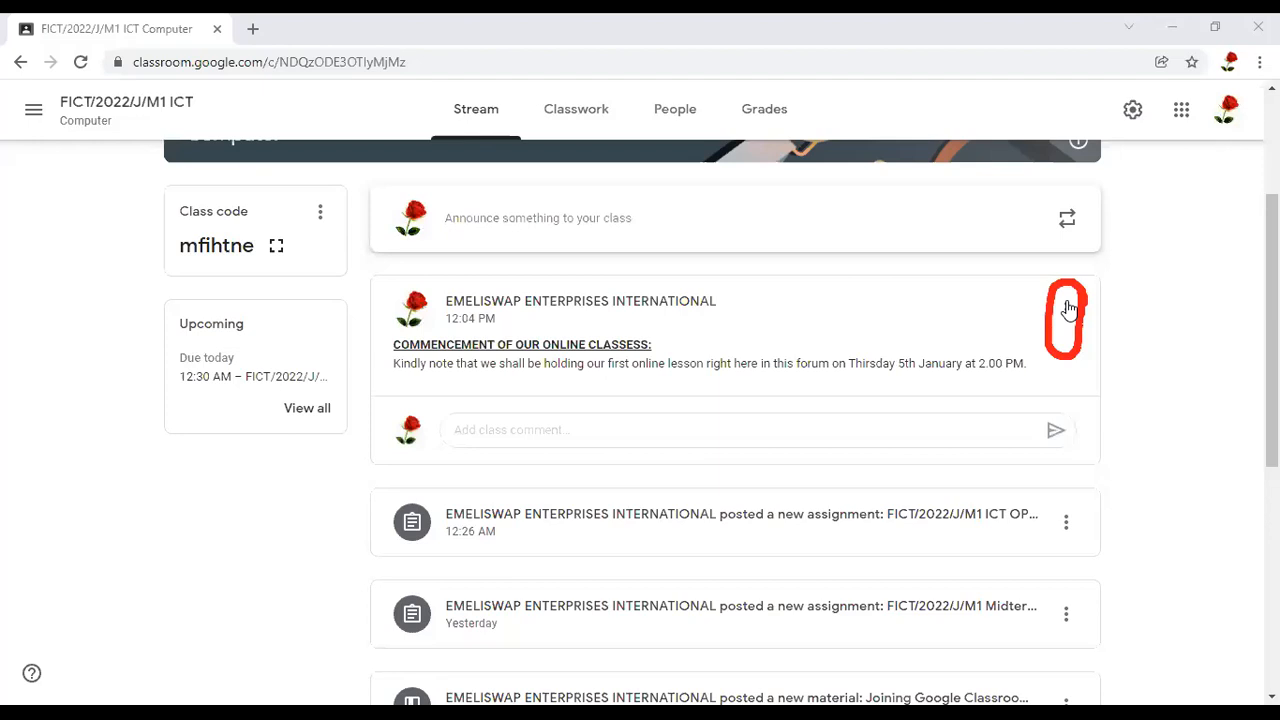
key("Escape")
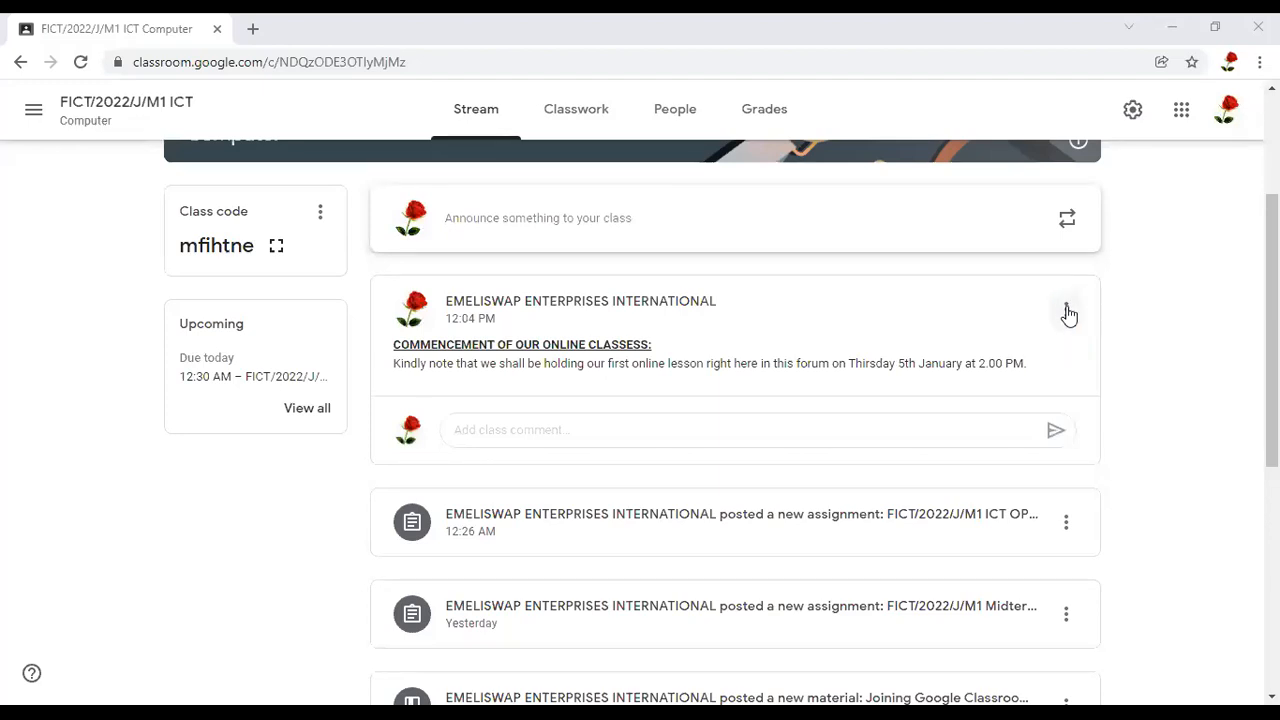
left_click(1067, 312)
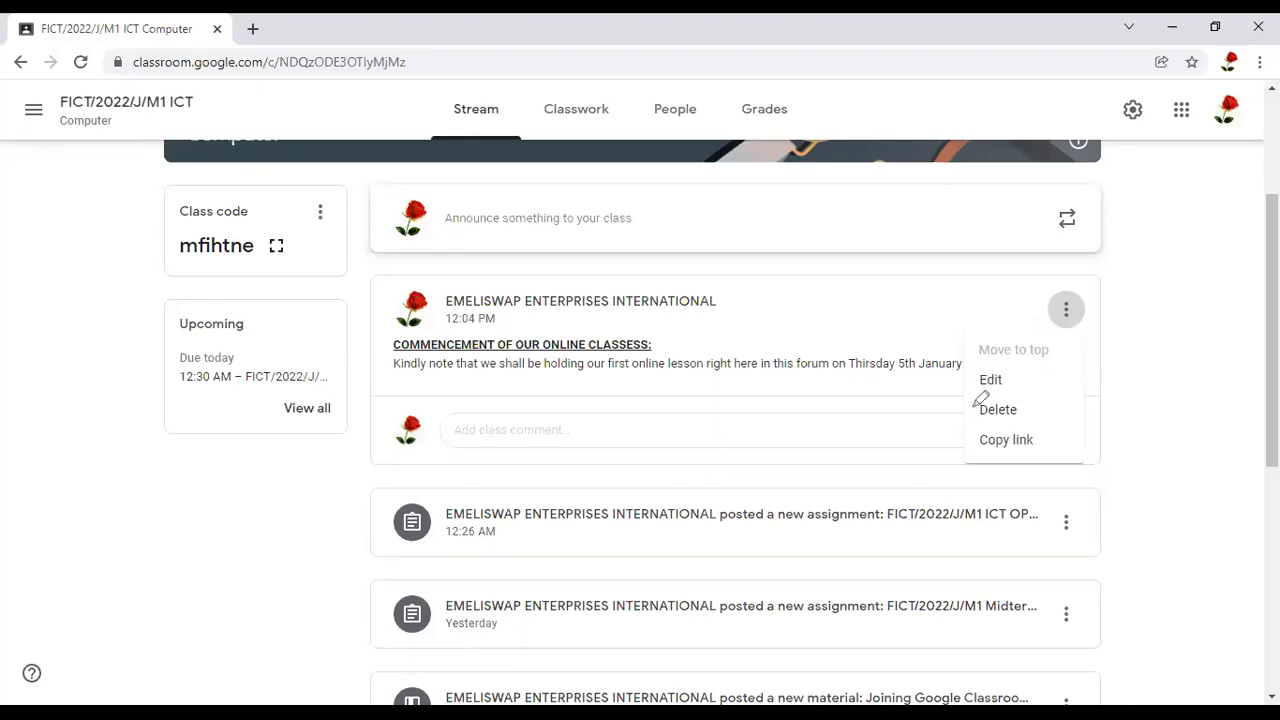
left_click_drag(1022, 410, 1024, 400)
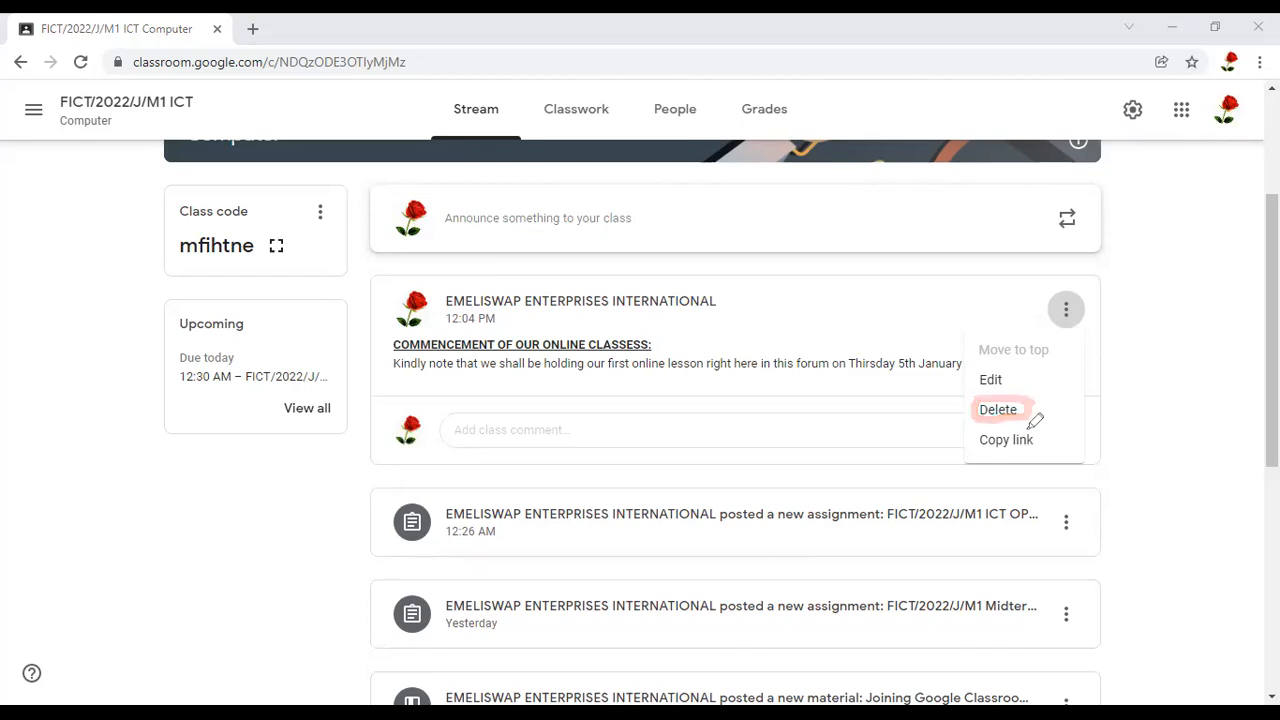
mouse_move(1047, 432)
left_mouse_down()
mouse_move(987, 430)
mouse_move(1047, 444)
mouse_move(1032, 428)
left_mouse_up()
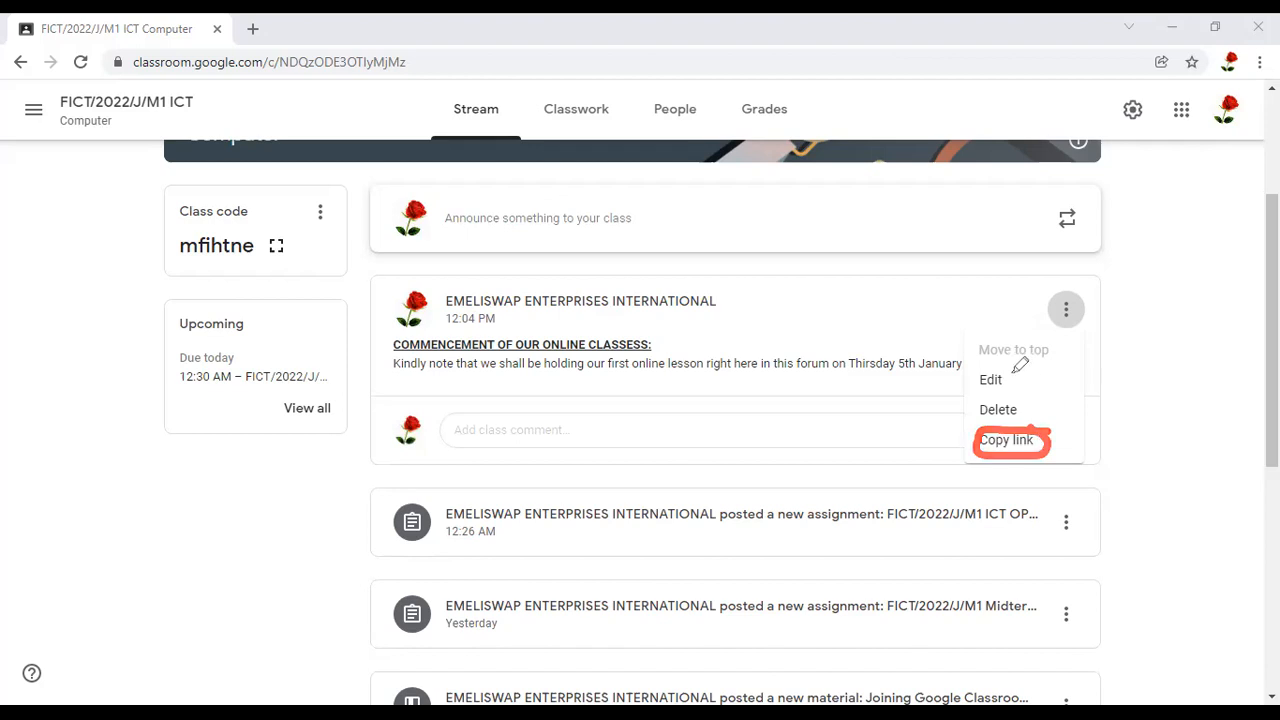
mouse_move(1017, 375)
left_mouse_down()
mouse_move(968, 367)
mouse_move(1009, 380)
mouse_move(1002, 366)
left_mouse_up()
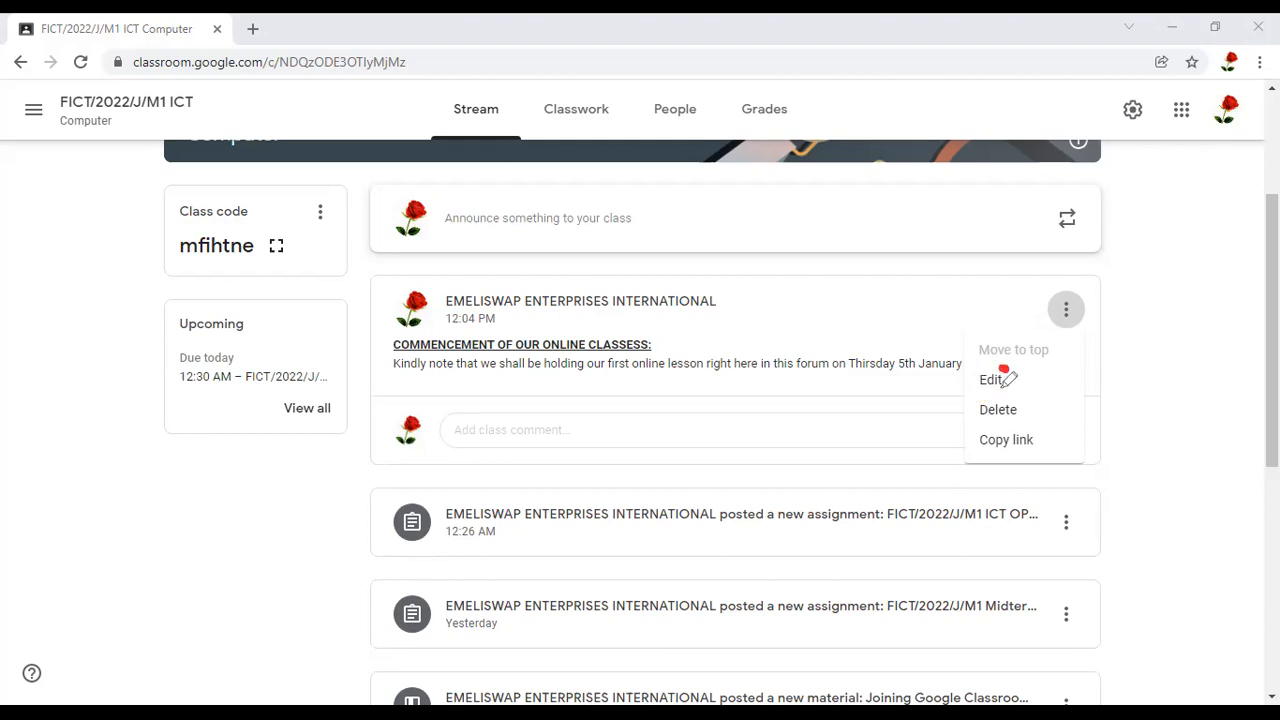
left_click_drag(1000, 362, 986, 371)
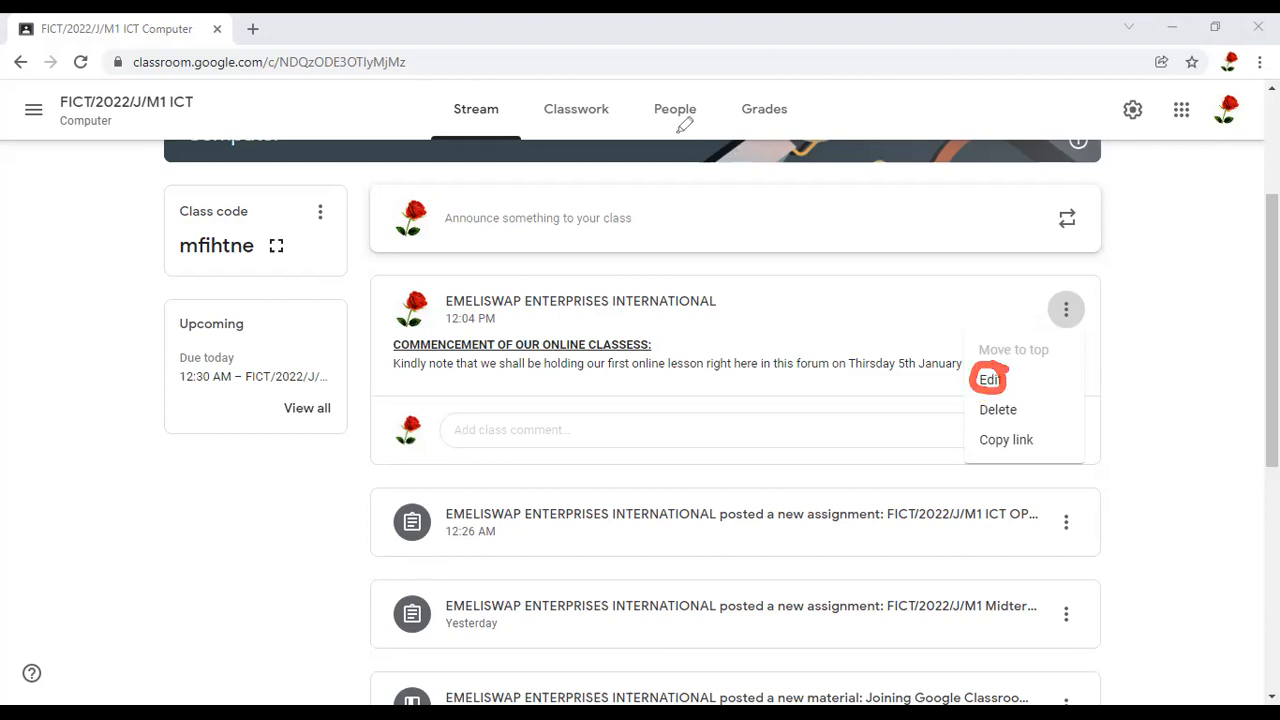
left_click(989, 381)
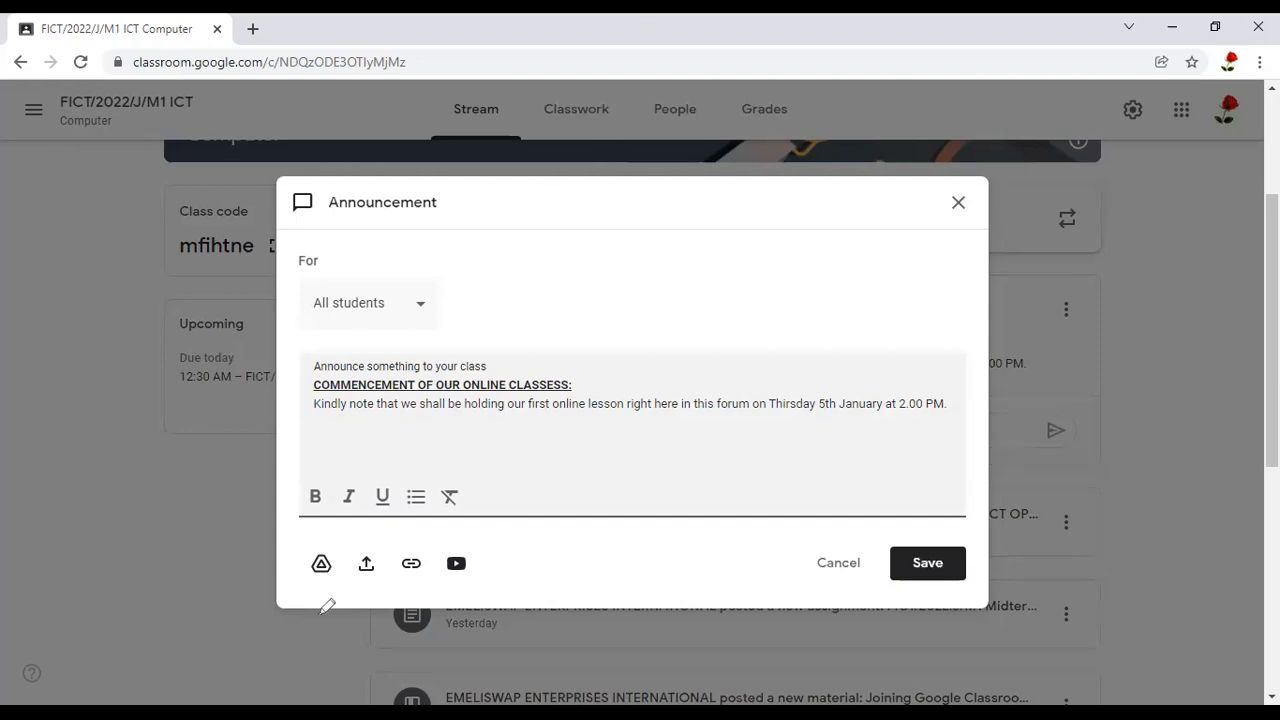
Examine the announcement's attachment options and open the file picker for adding a Google Drive file
left_click_drag(493, 568, 480, 534)
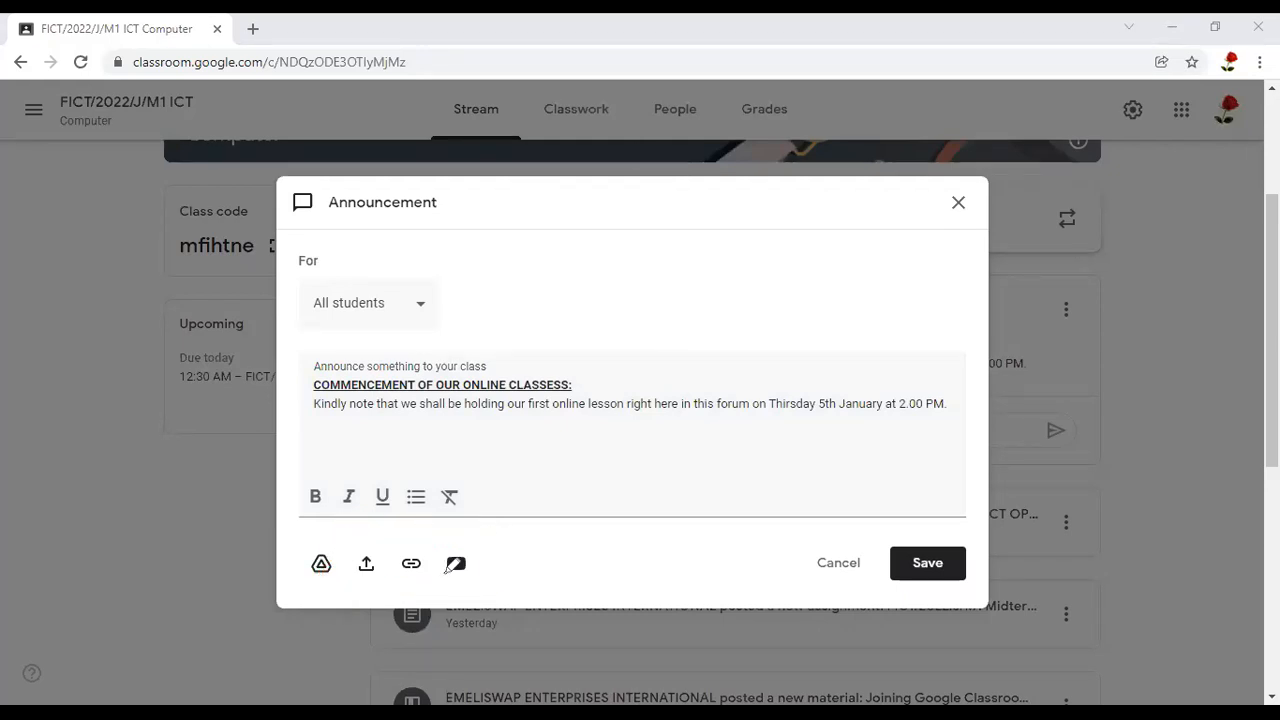
left_click_drag(500, 528, 312, 530)
mouse_move(327, 577)
left_mouse_down()
mouse_move(484, 578)
mouse_move(479, 507)
left_mouse_up()
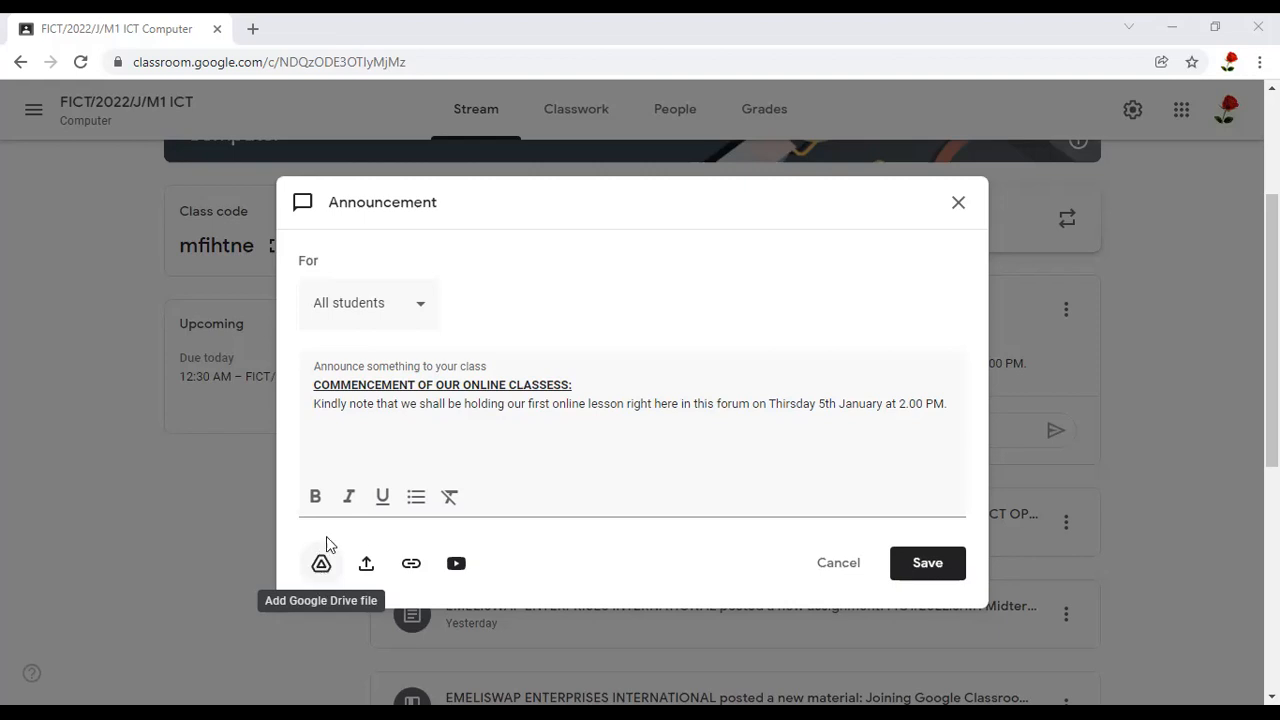
left_click(322, 566)
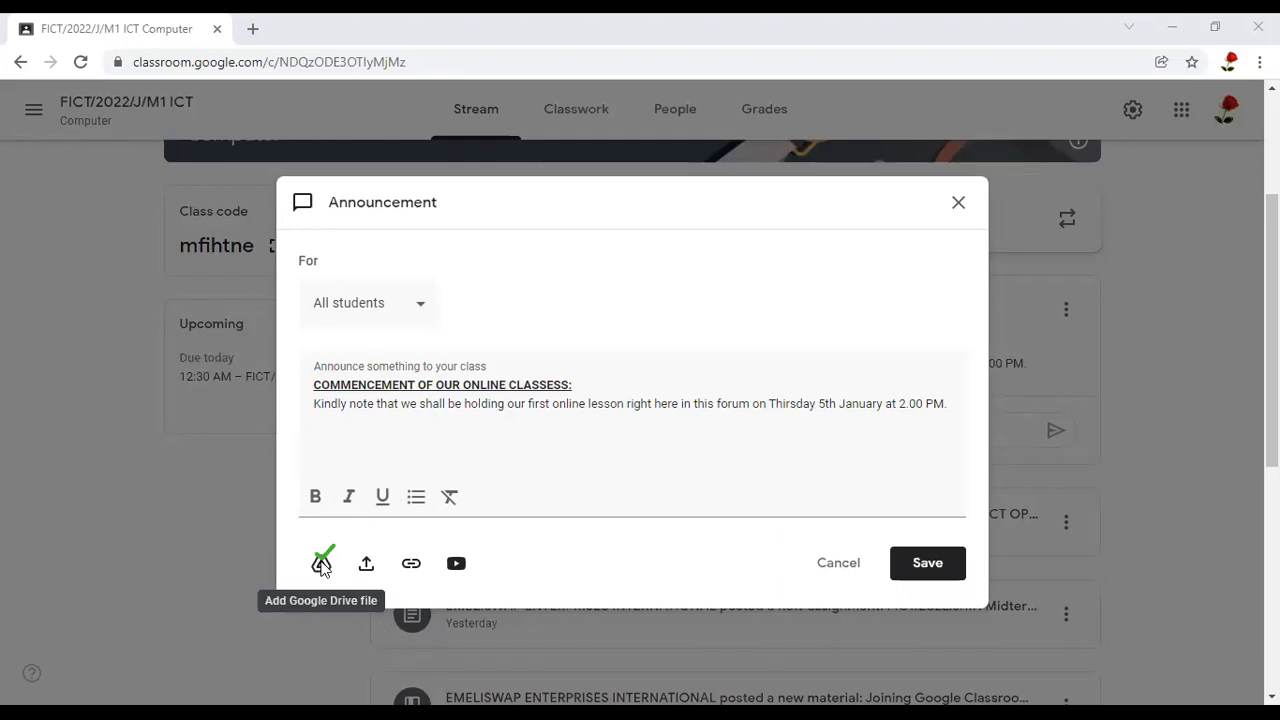
left_click(321, 564)
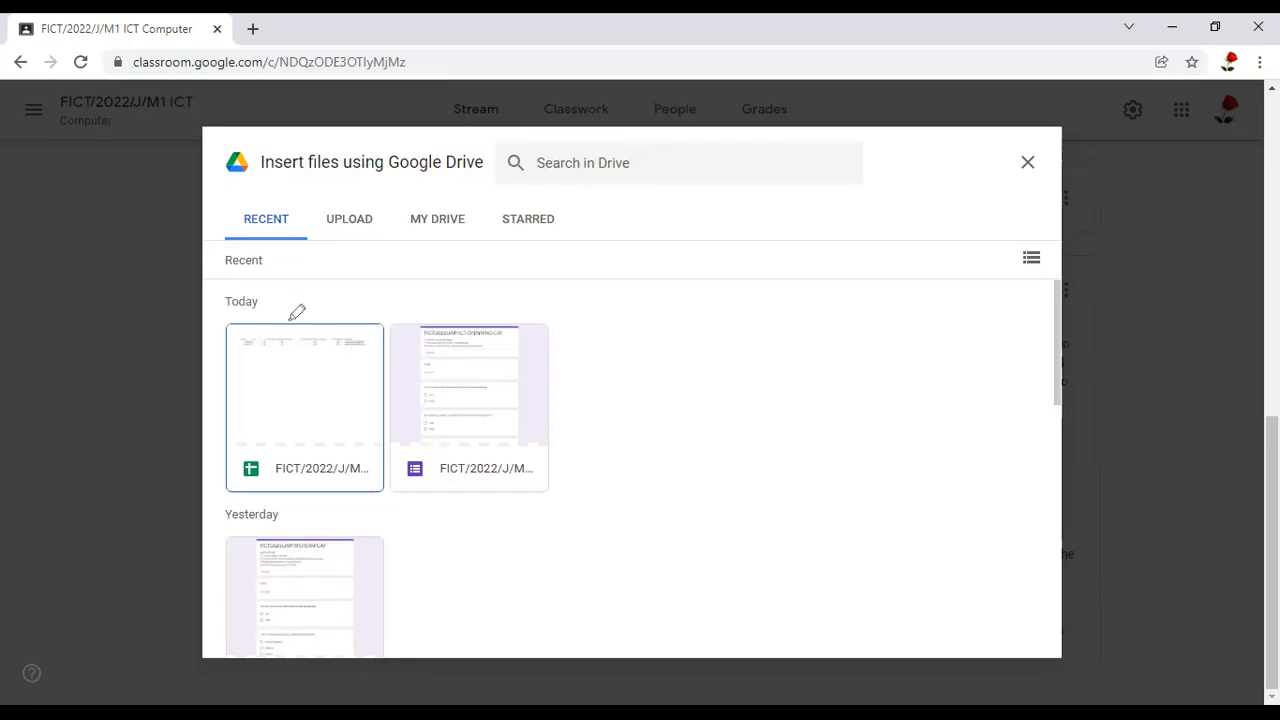
Examine the recent Drive files and the Upload source offered for inserting attachments
left_click_drag(291, 321, 459, 227)
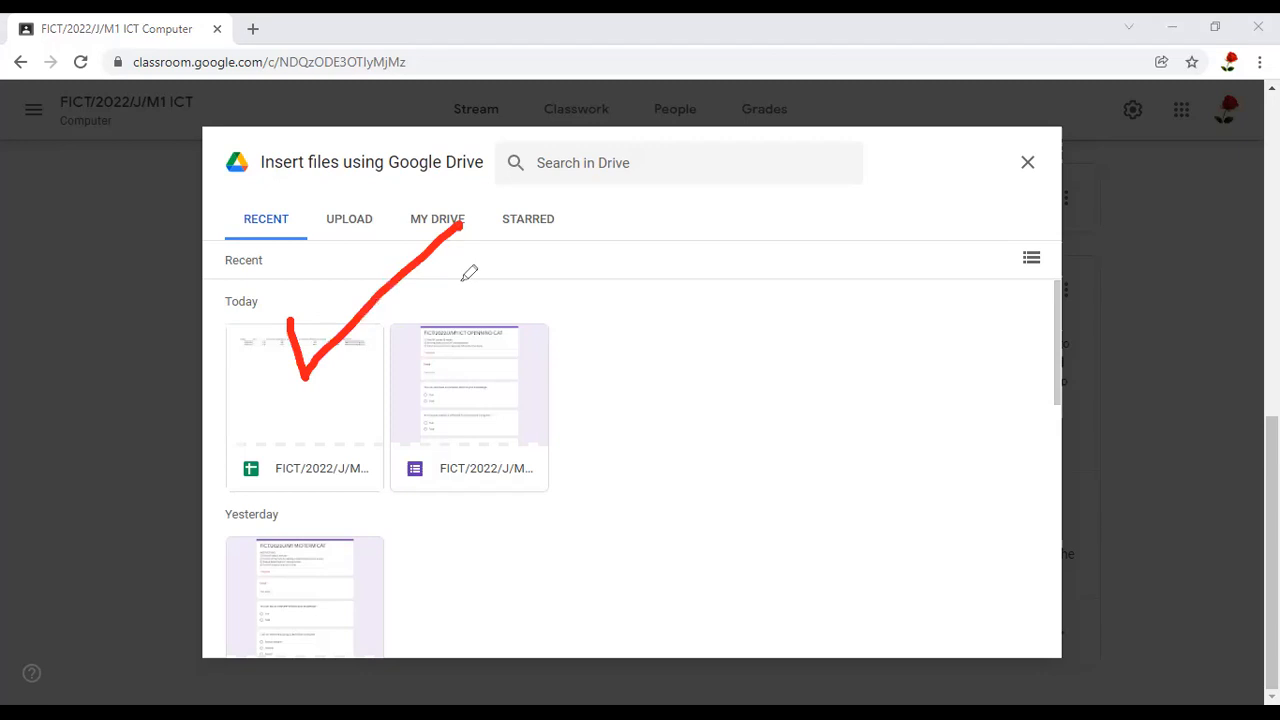
left_click_drag(497, 352, 790, 295)
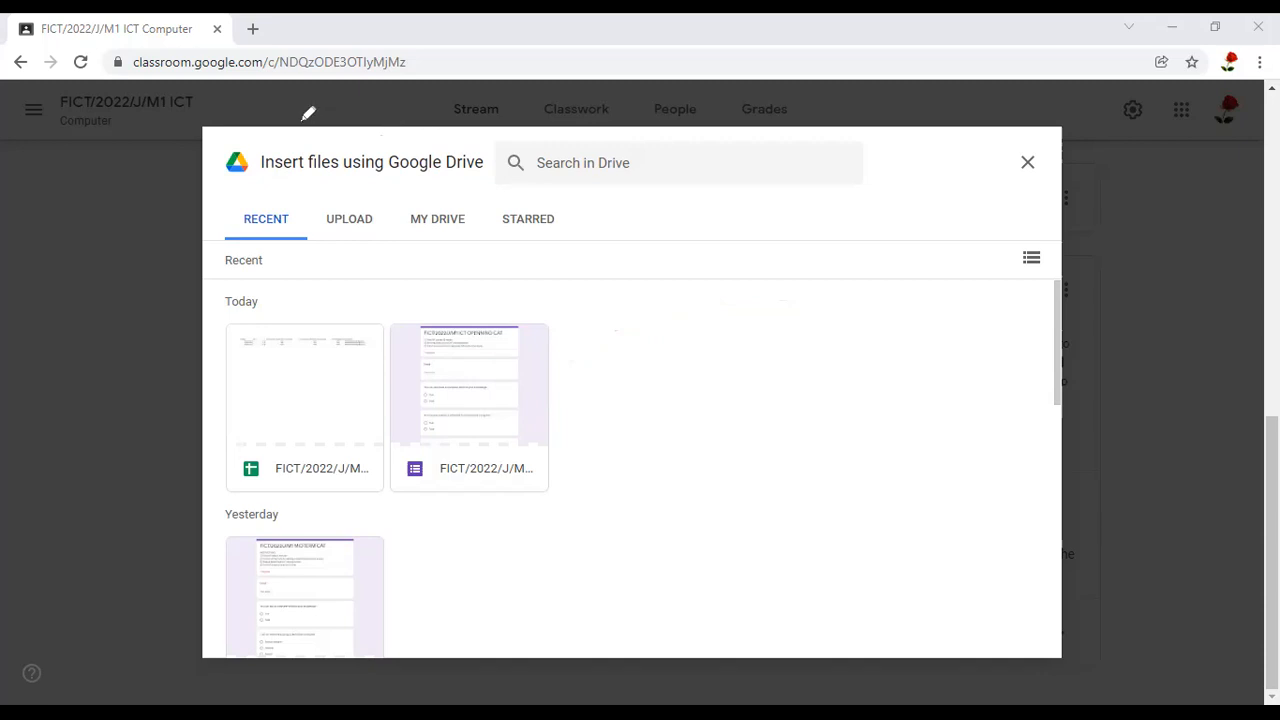
left_click_drag(298, 122, 396, 140)
mouse_move(263, 134)
left_mouse_down()
mouse_move(337, 225)
mouse_move(509, 194)
mouse_move(491, 131)
mouse_move(388, 137)
left_mouse_up()
left_click(298, 216)
mouse_move(300, 198)
left_mouse_down()
mouse_move(236, 222)
mouse_move(323, 196)
mouse_move(380, 237)
mouse_move(414, 186)
mouse_move(356, 191)
left_mouse_up()
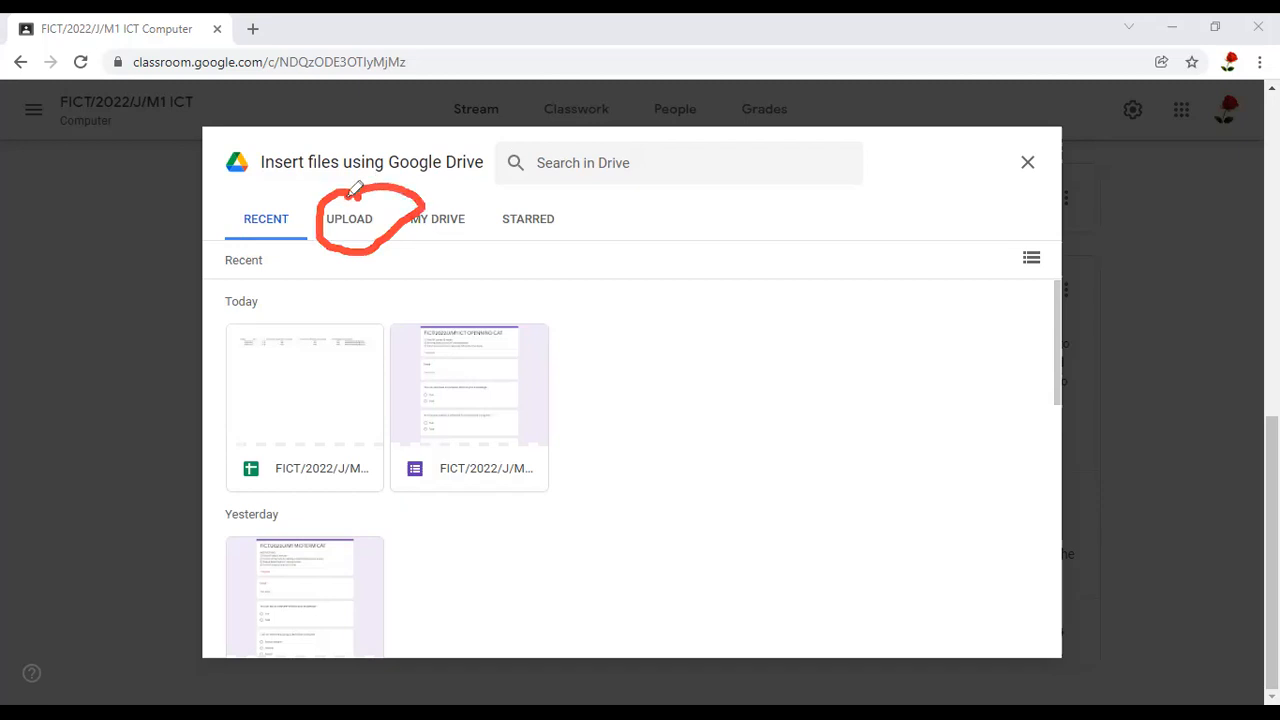
Browse the computer's Pictures folder for a file to upload, and leave without choosing one
left_click(354, 228)
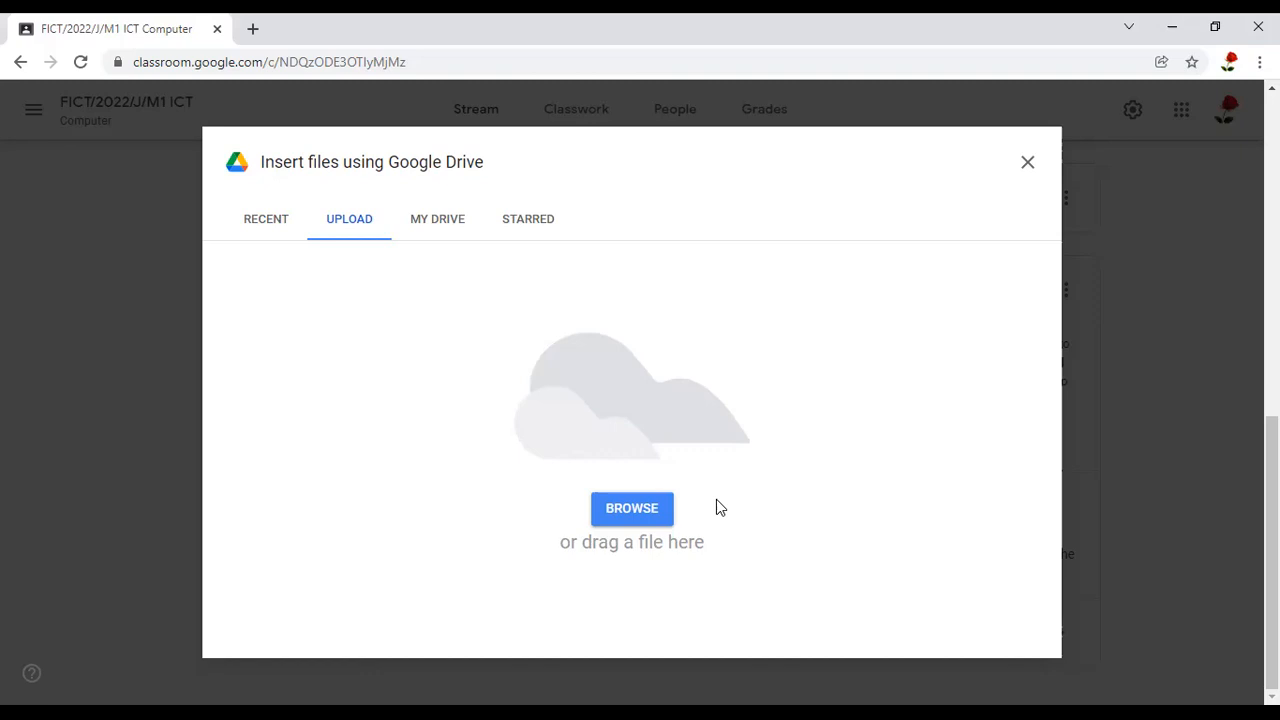
left_click(647, 502)
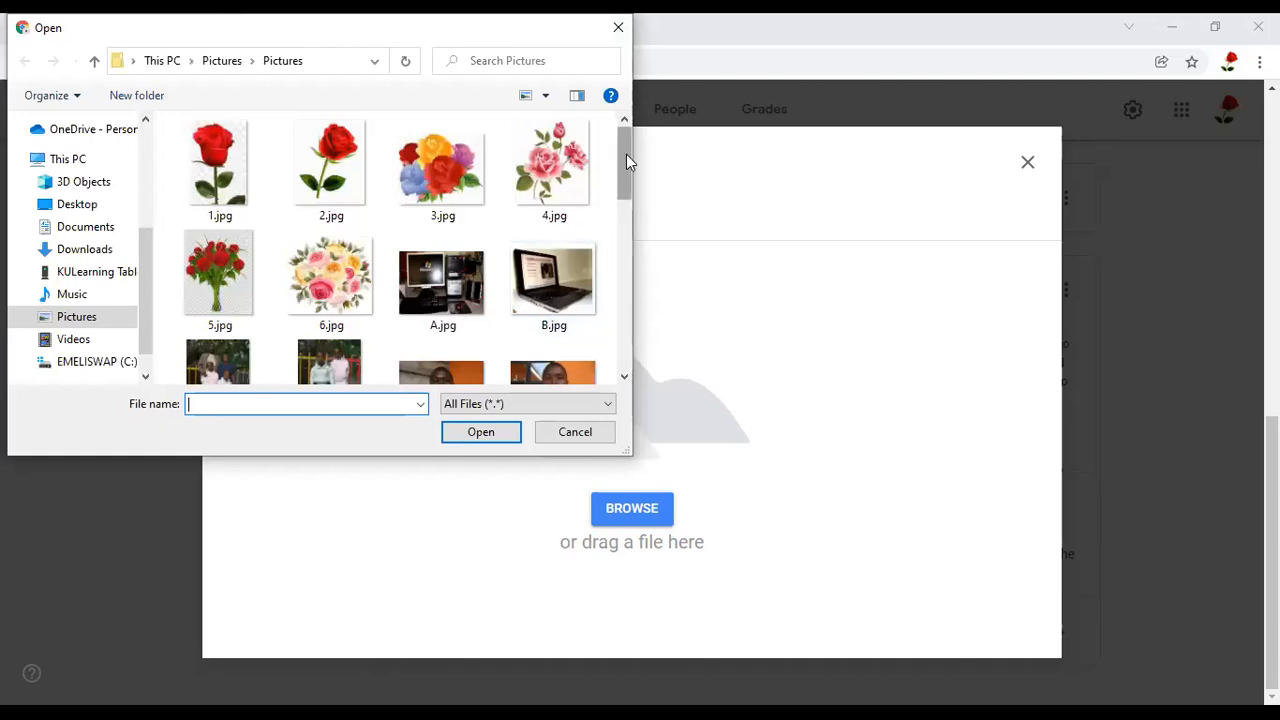
scroll(626, 157, "down", 1)
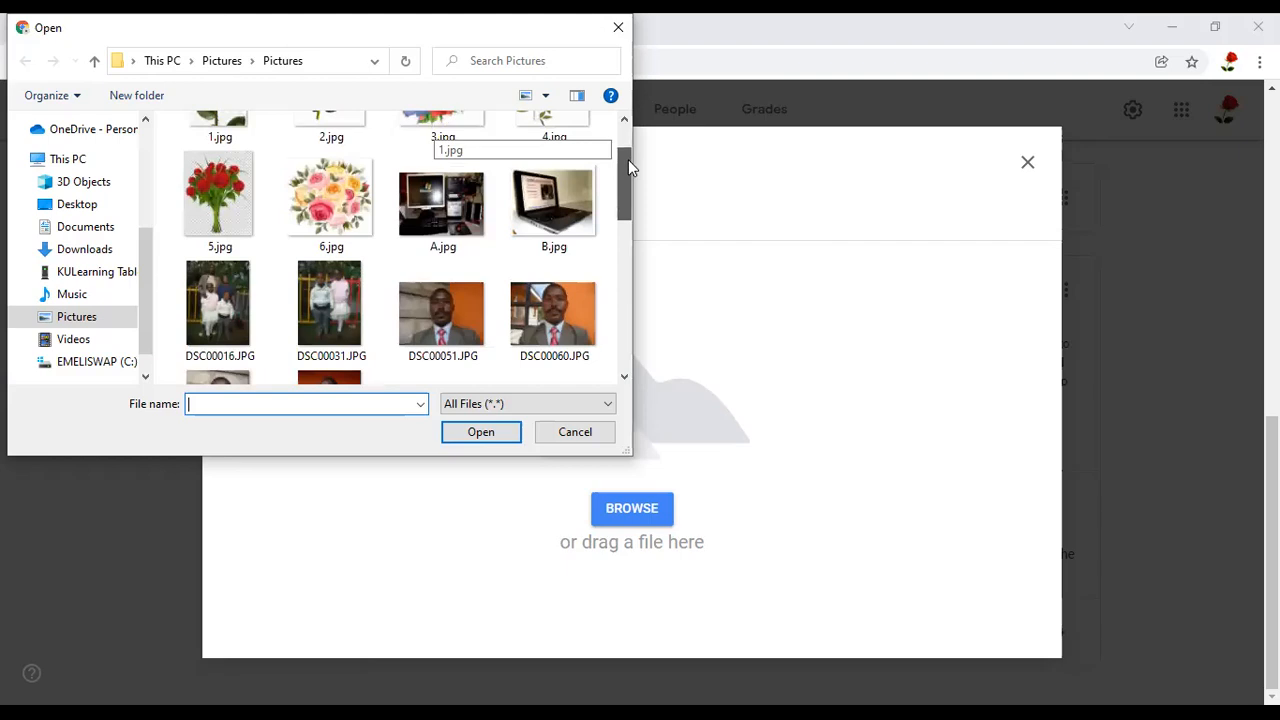
scroll(624, 137, "up", 1)
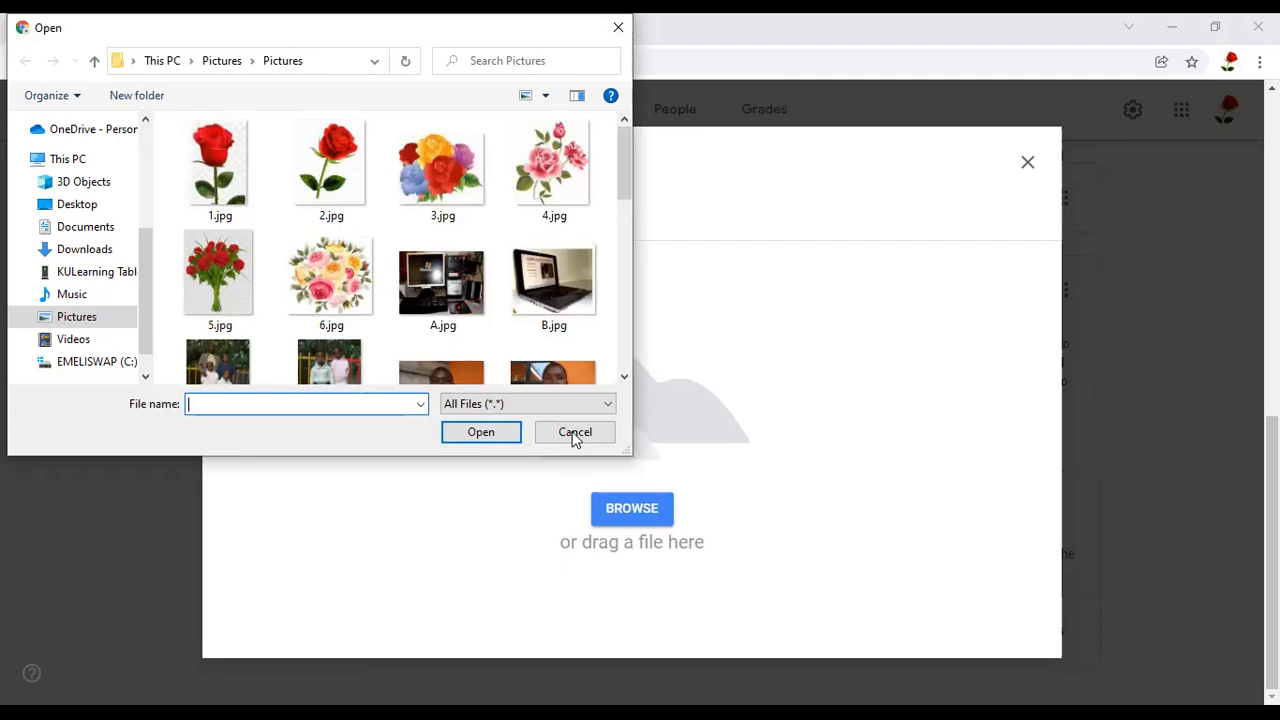
key("Escape")
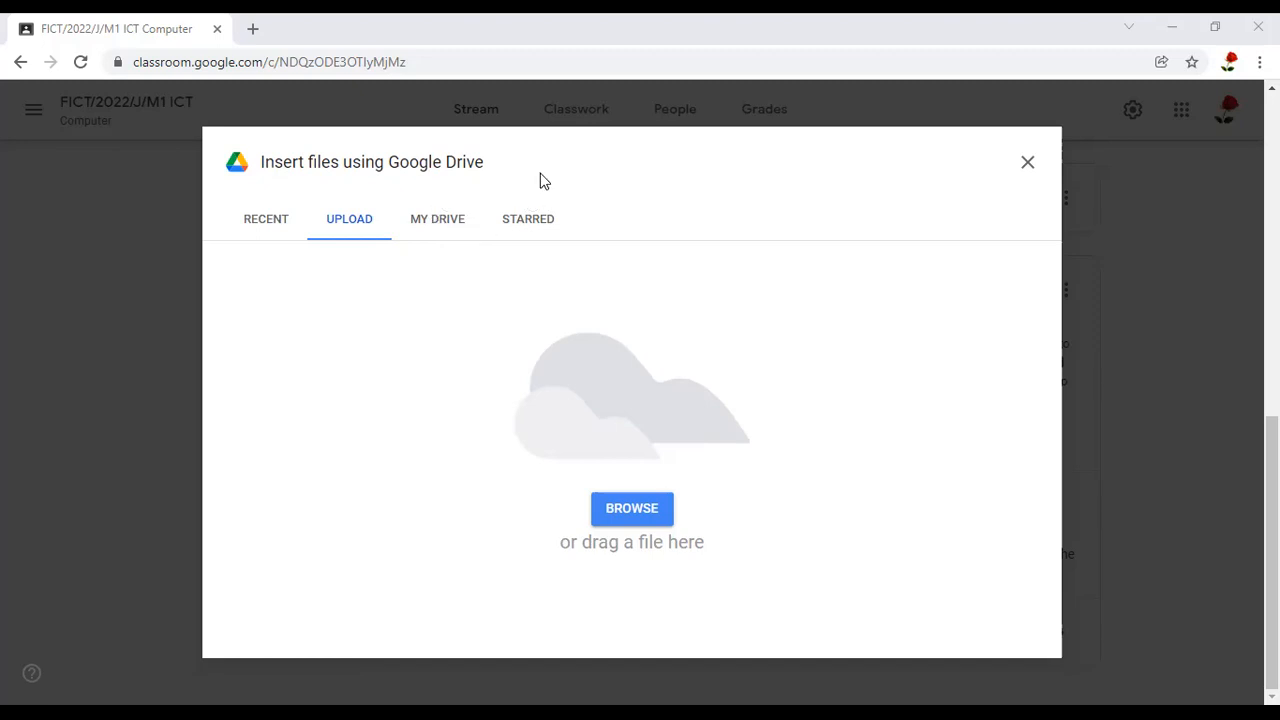
Examine the folders and files stored in My Drive as possible attachments for the announcement
mouse_move(463, 199)
left_mouse_down()
mouse_move(403, 212)
mouse_move(443, 265)
mouse_move(466, 197)
left_mouse_up()
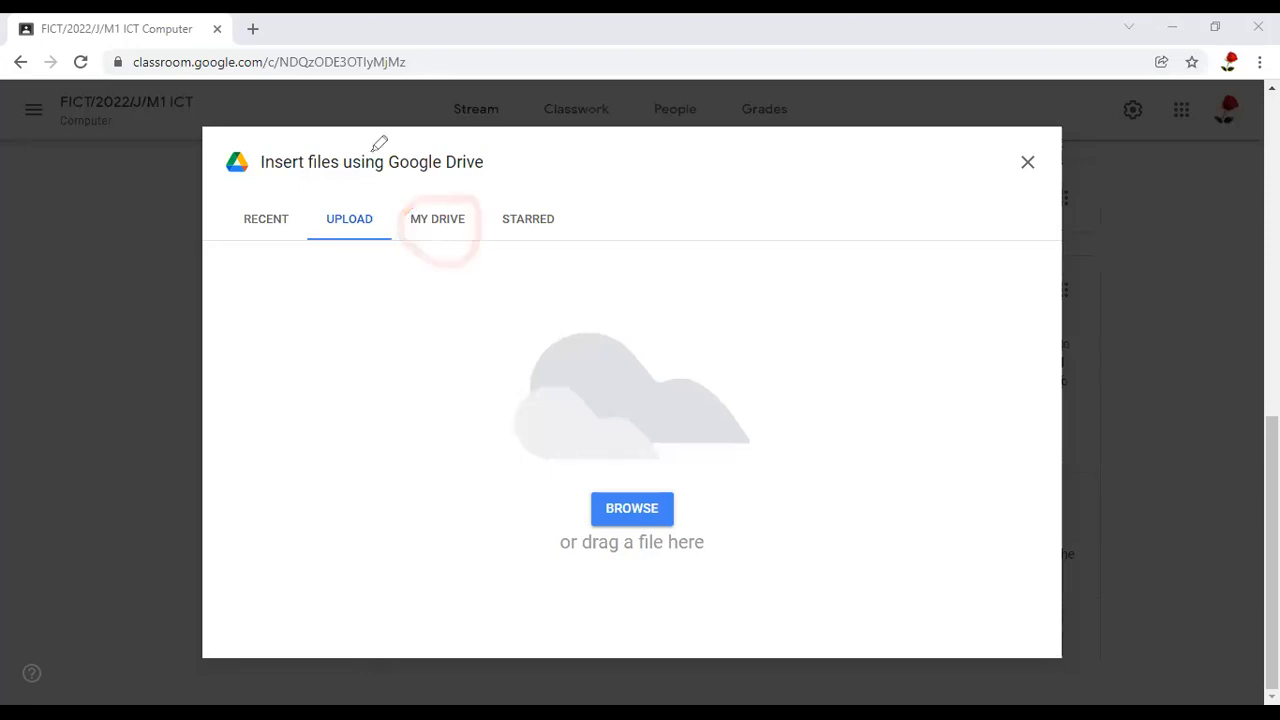
left_click(437, 225)
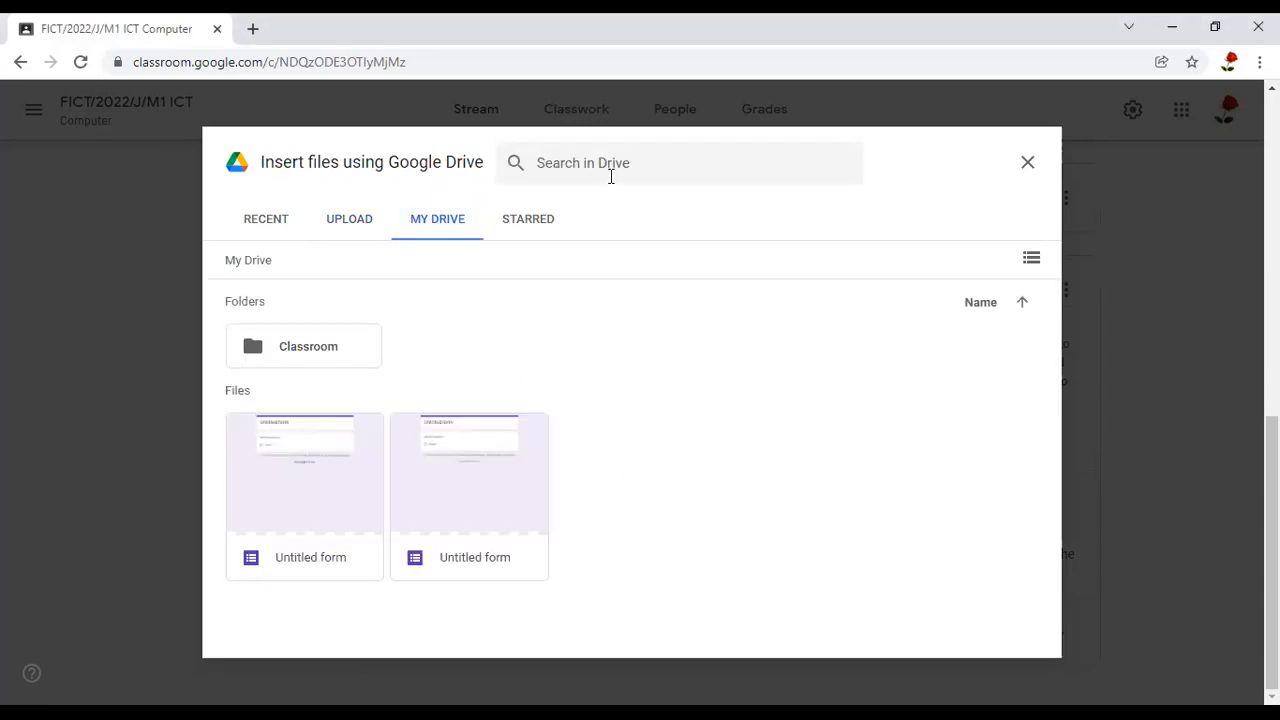
mouse_move(586, 352)
left_mouse_down()
mouse_move(477, 674)
mouse_move(769, 423)
mouse_move(480, 325)
left_mouse_up()
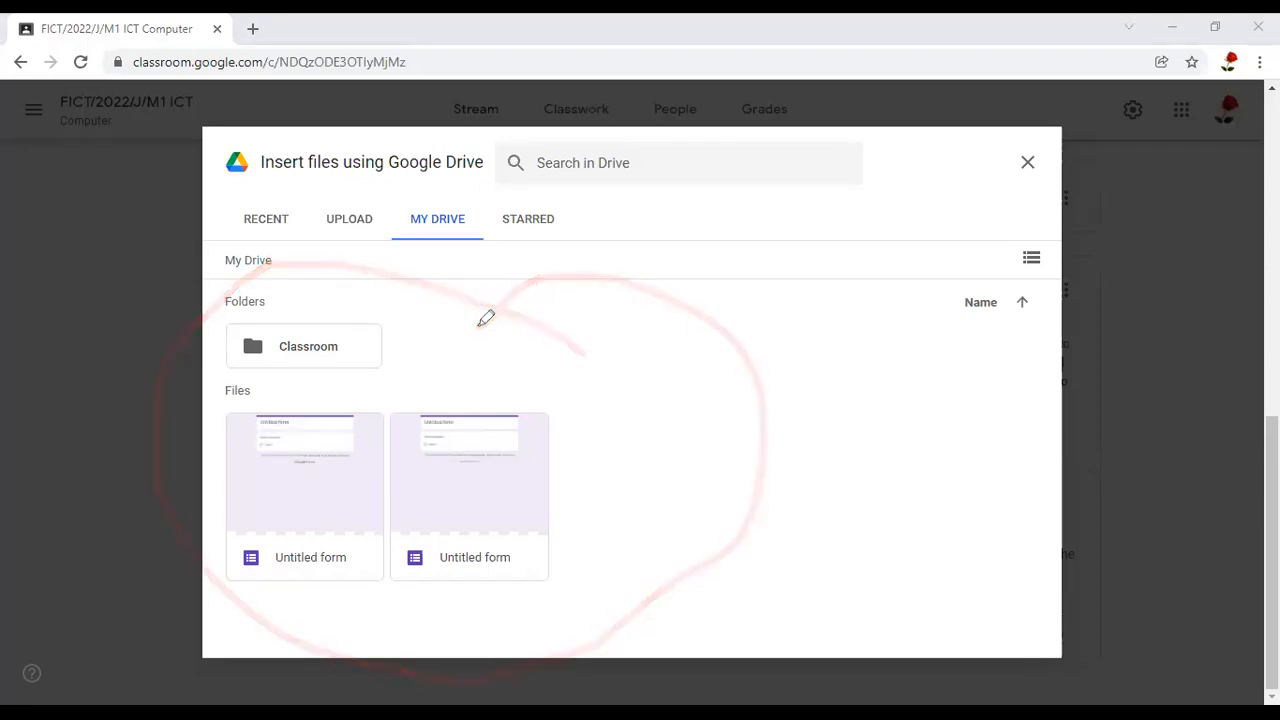
Check the starred Drive items, and close the file picker to return to the announcement without inserting anything
mouse_move(578, 205)
left_mouse_down()
mouse_move(512, 213)
mouse_move(566, 249)
mouse_move(571, 194)
left_mouse_up()
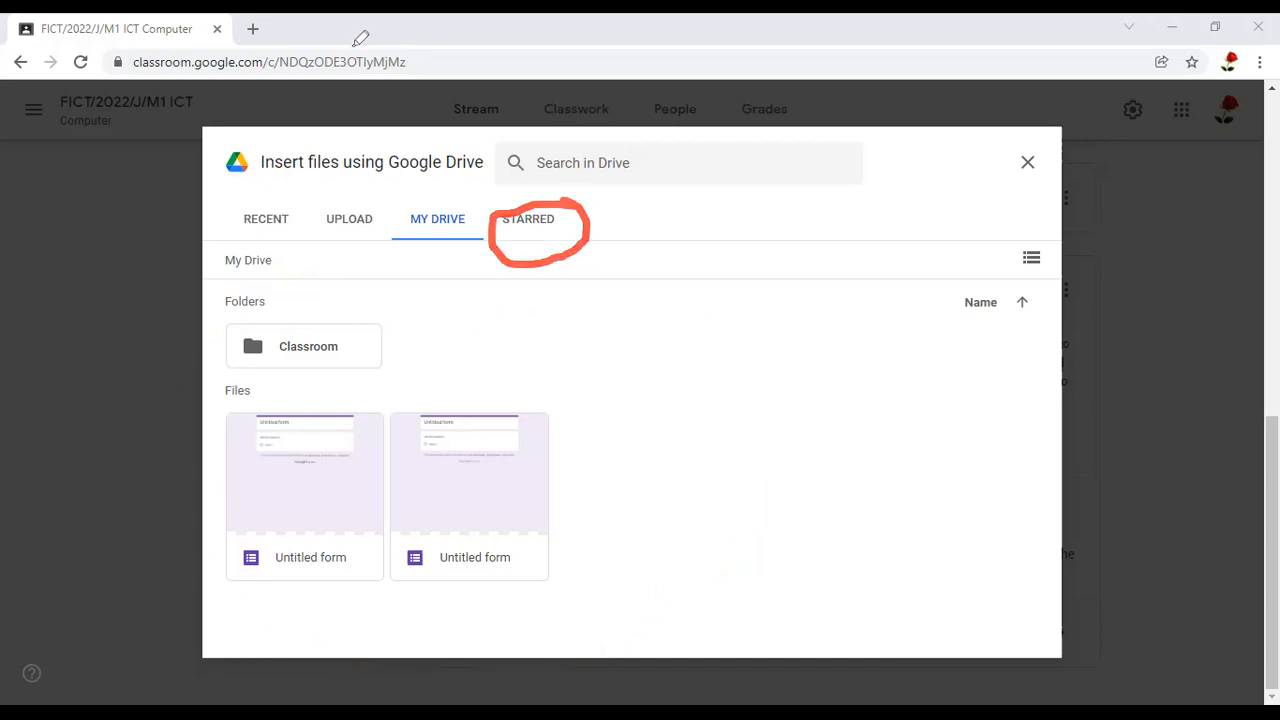
left_click(538, 227)
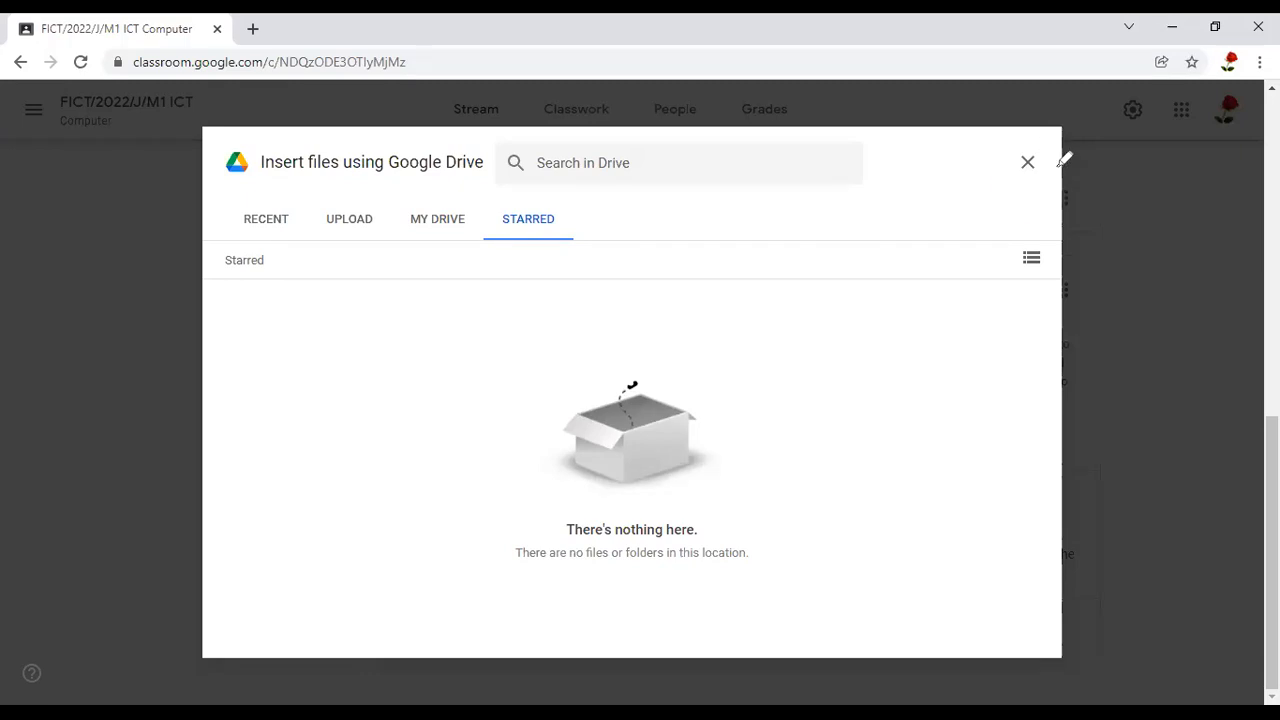
left_click_drag(1060, 157, 1053, 142)
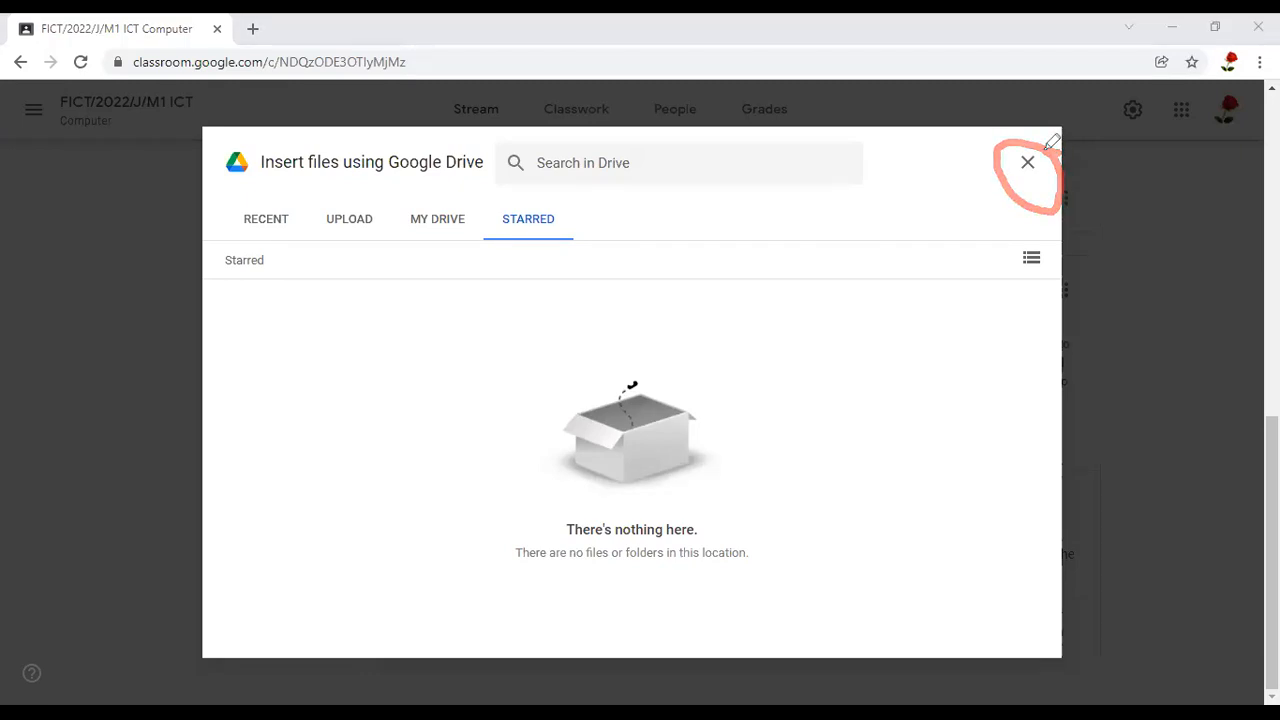
left_click_drag(1025, 158, 1052, 155)
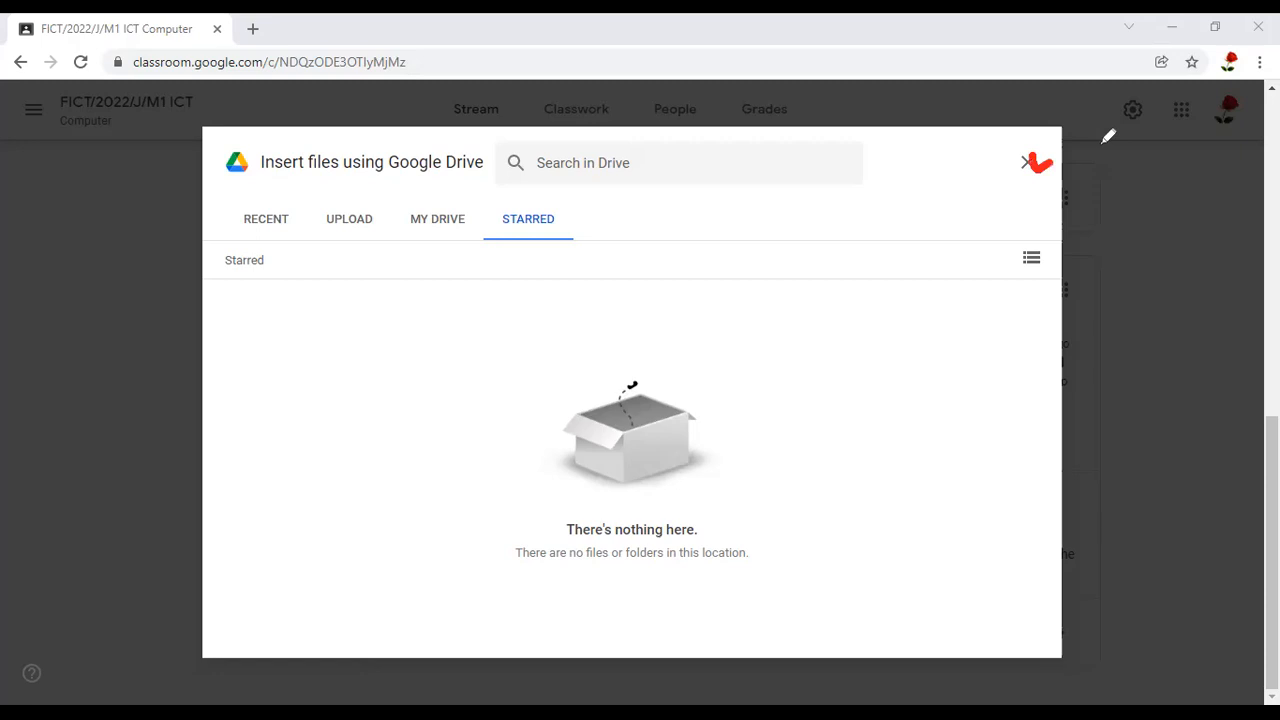
left_click(1027, 163)
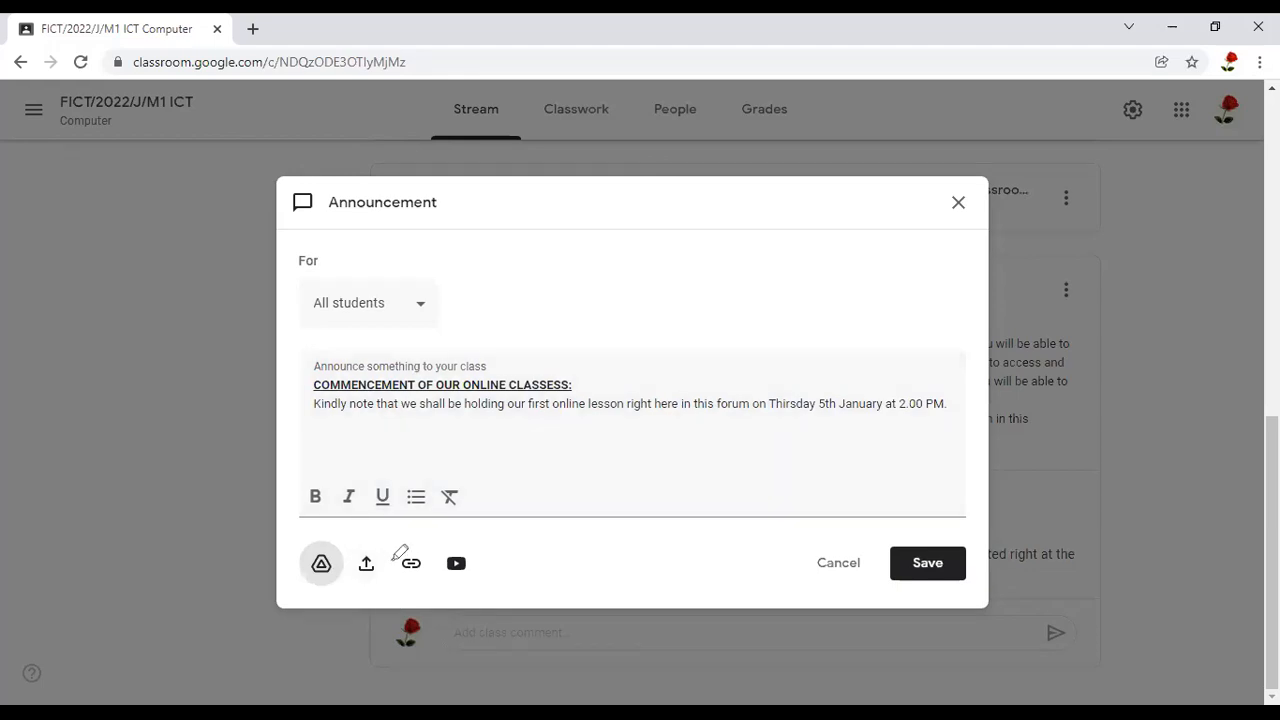
Upload the image DSC00060.JPG from the computer's Pictures folder as an attachment to the announcement
left_click_drag(368, 542, 388, 548)
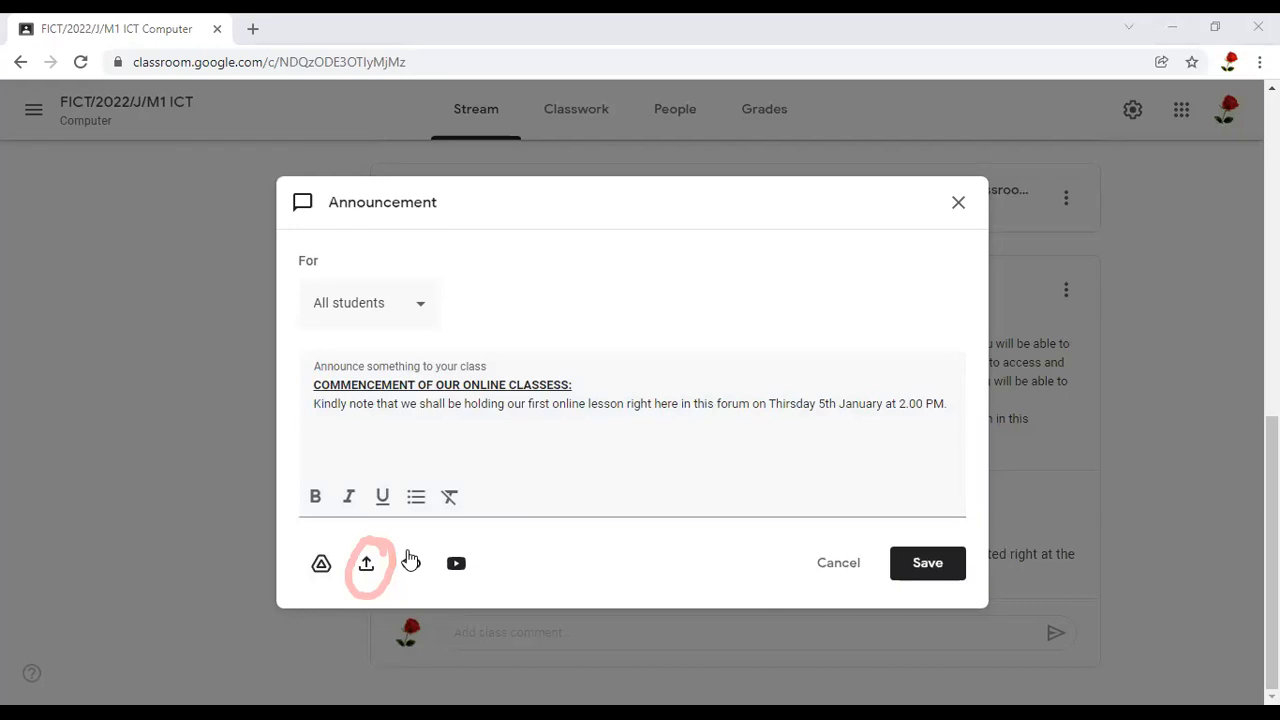
left_click(367, 566)
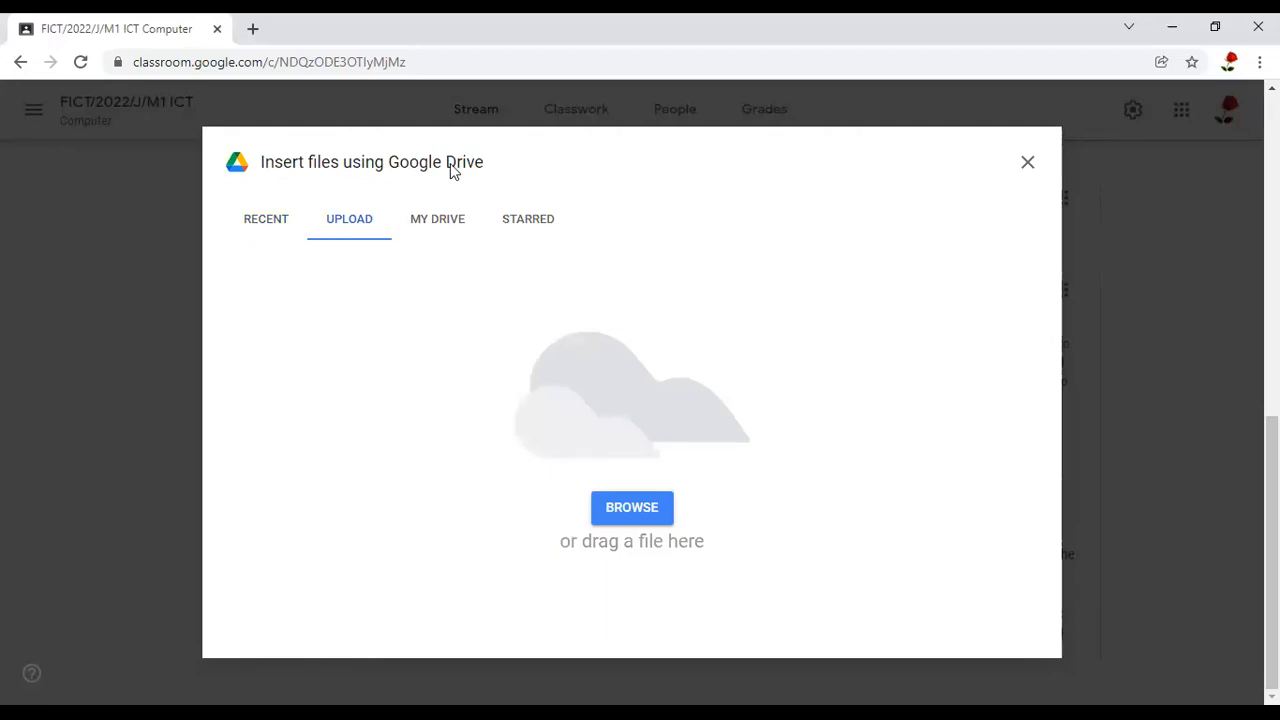
left_click_drag(268, 182, 553, 194)
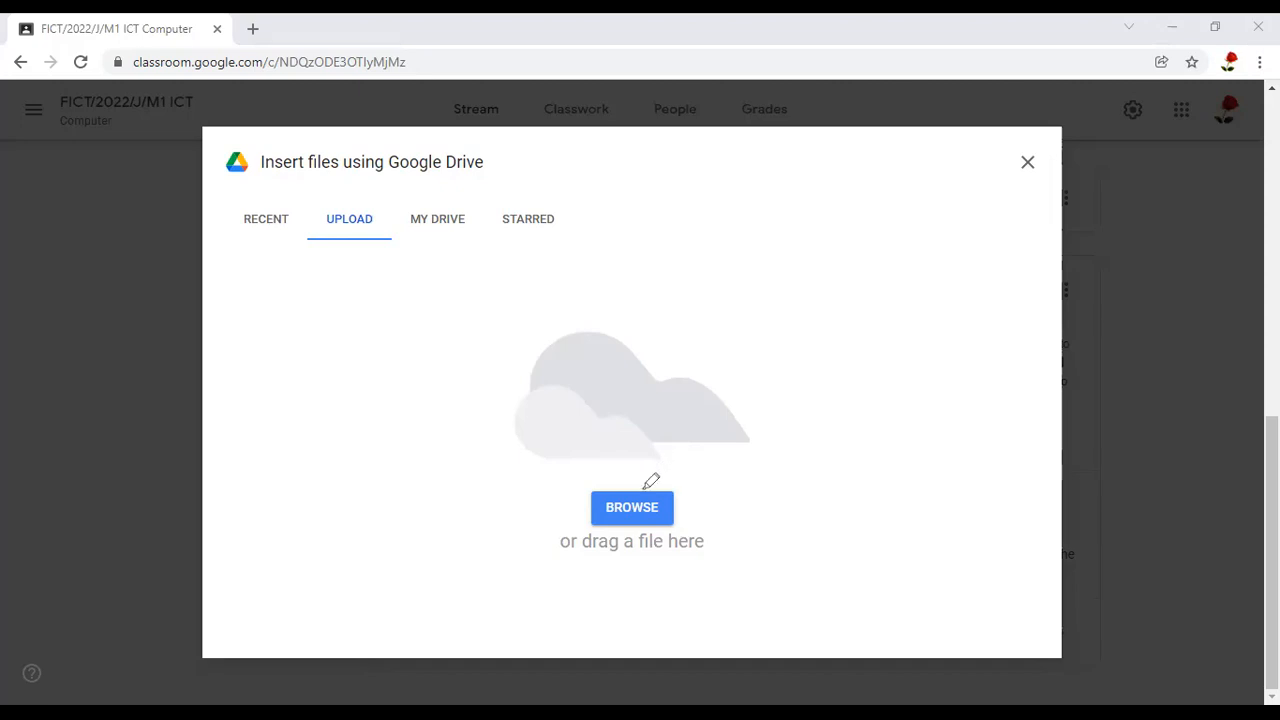
mouse_move(645, 489)
left_mouse_down()
mouse_move(552, 460)
mouse_move(540, 545)
left_mouse_up()
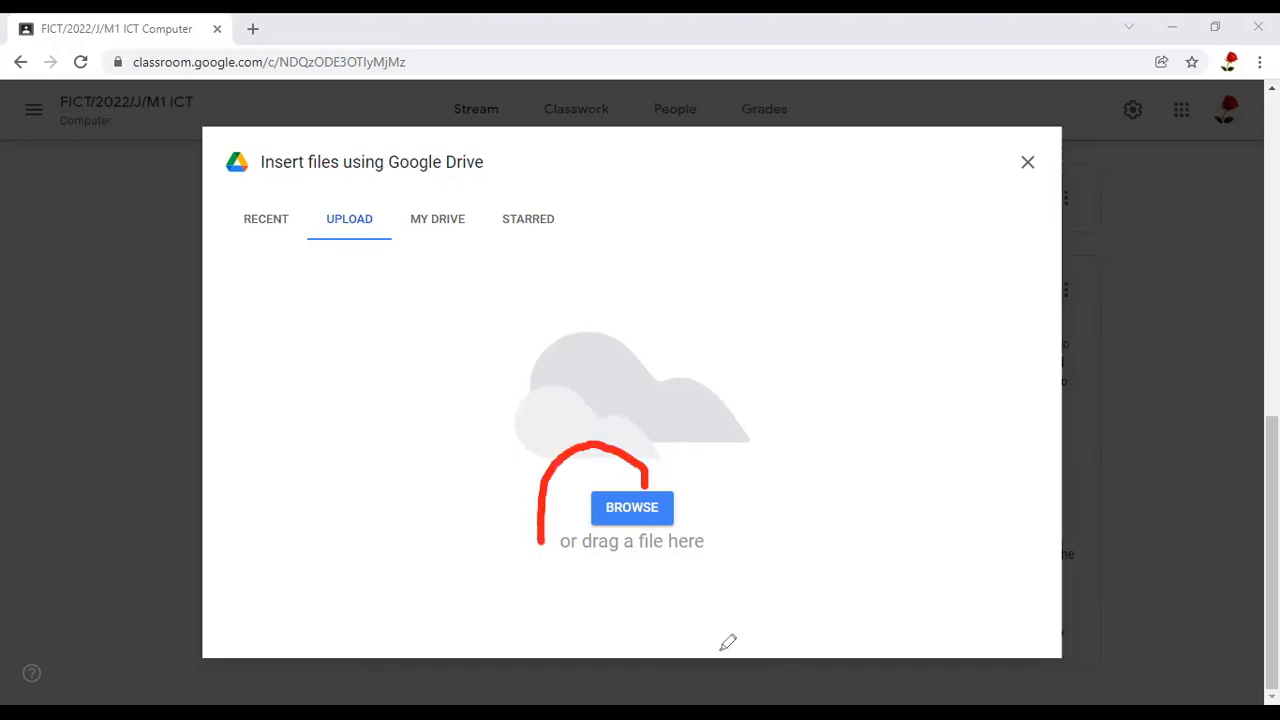
left_click_drag(634, 443, 645, 449)
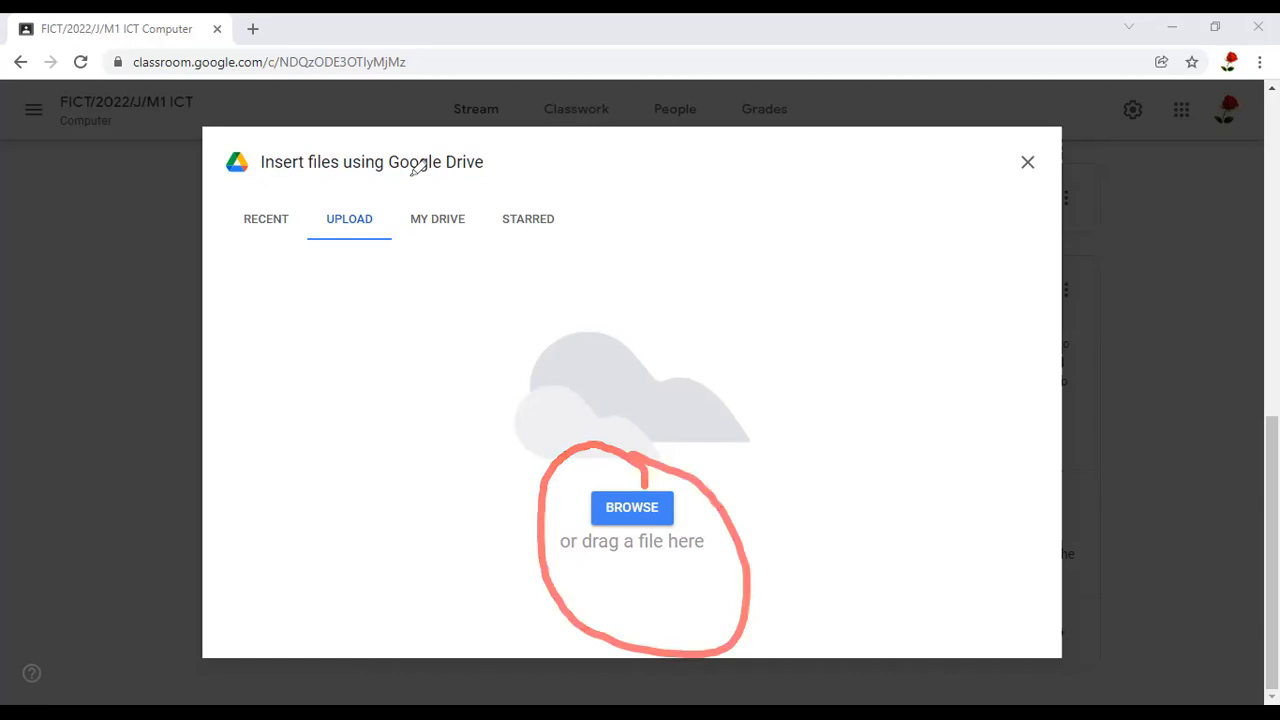
left_click(640, 508)
left_click_drag(622, 150, 622, 180)
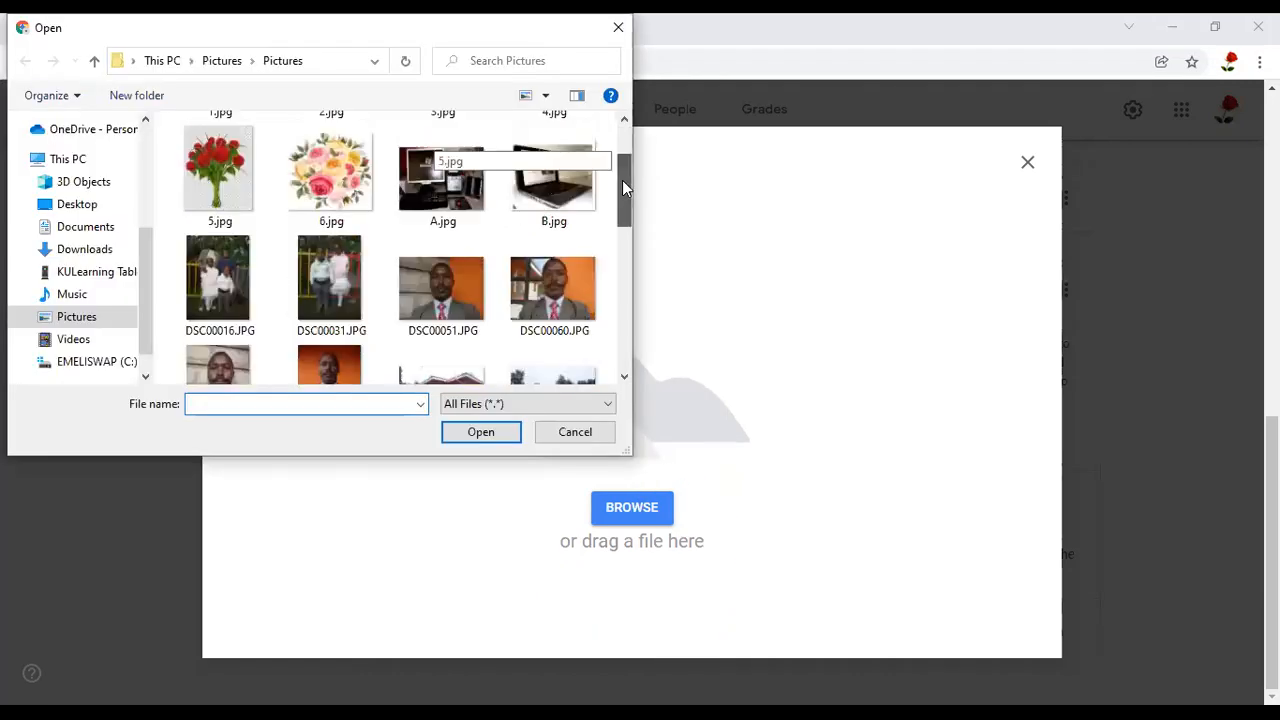
scroll(620, 160, "up", 1)
scroll(620, 170, "down", 2)
scroll(622, 172, "up", 4)
mouse_move(620, 175)
left_mouse_down()
mouse_move(622, 204)
mouse_move(620, 161)
mouse_move(620, 275)
mouse_move(615, 150)
left_mouse_up()
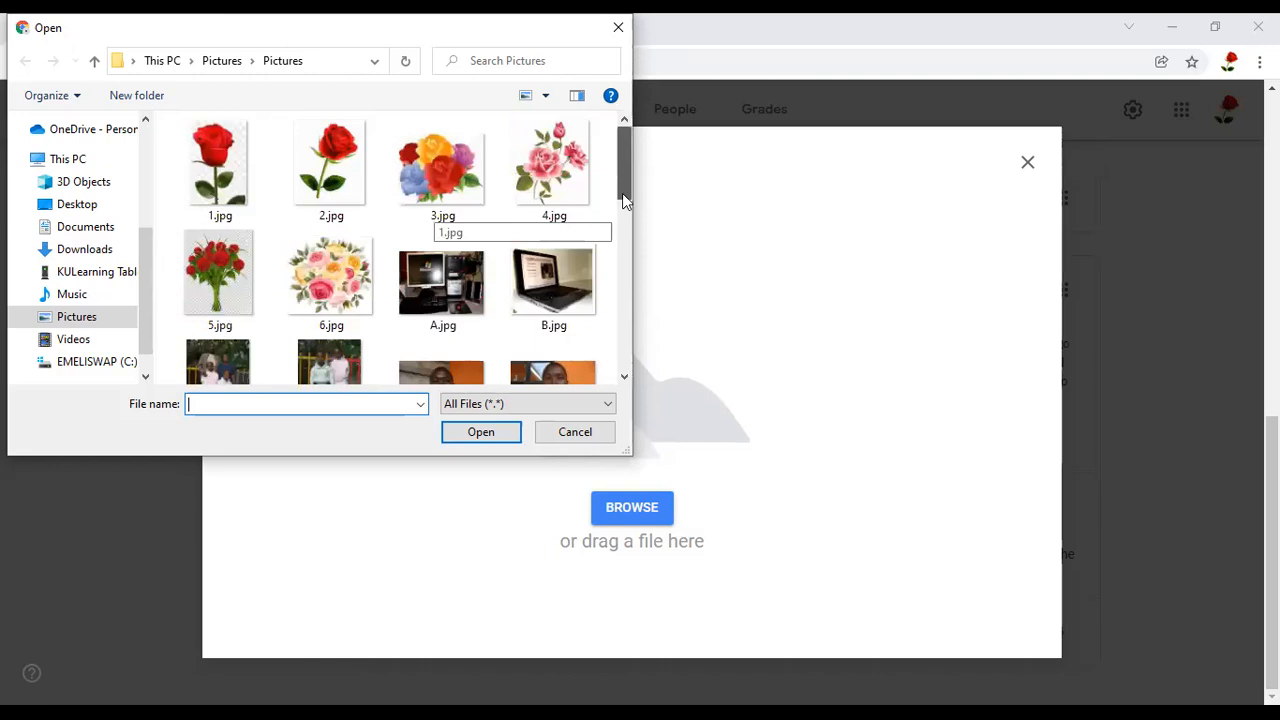
scroll(622, 193, "down", 1)
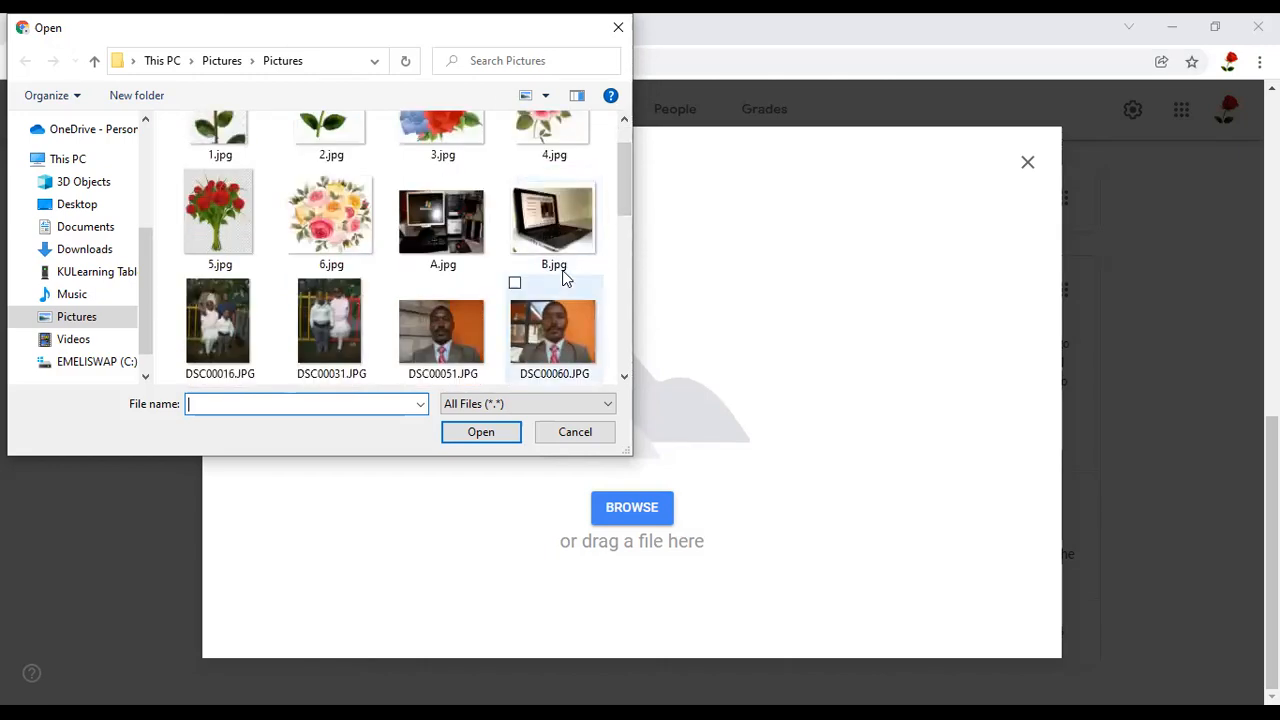
left_click(553, 331)
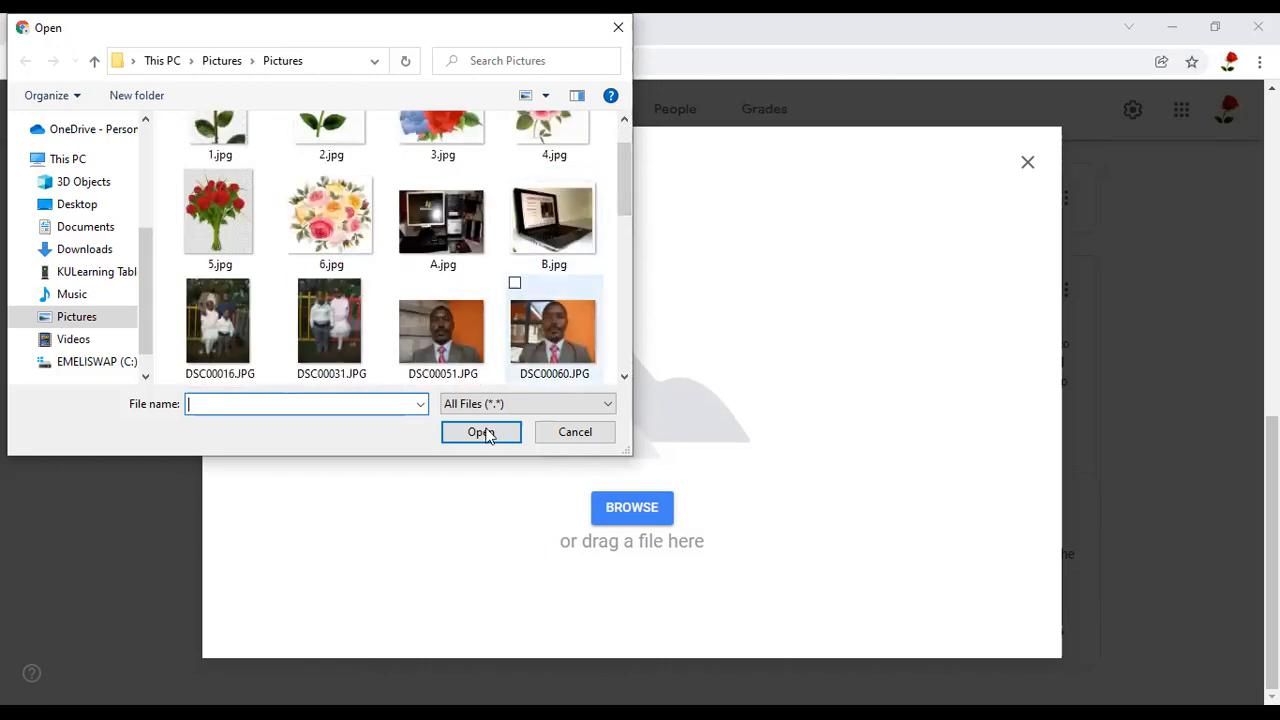
key("Return")
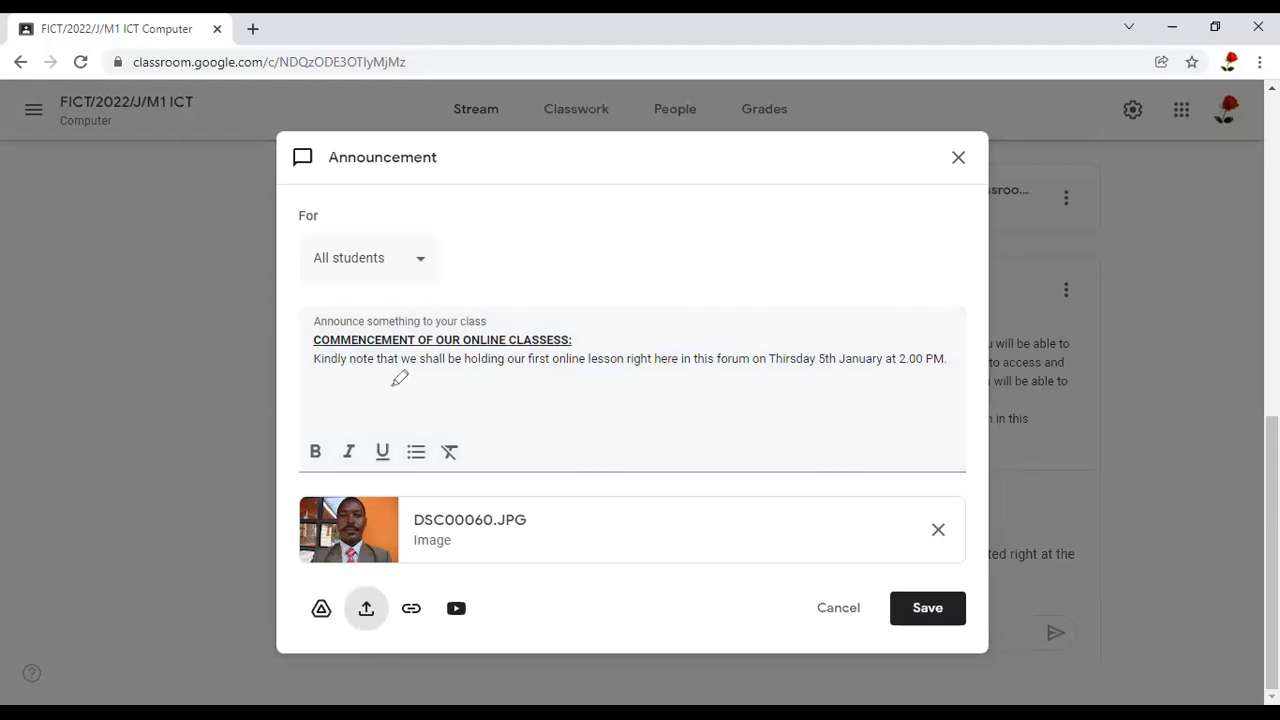
left_click_drag(400, 378, 712, 376)
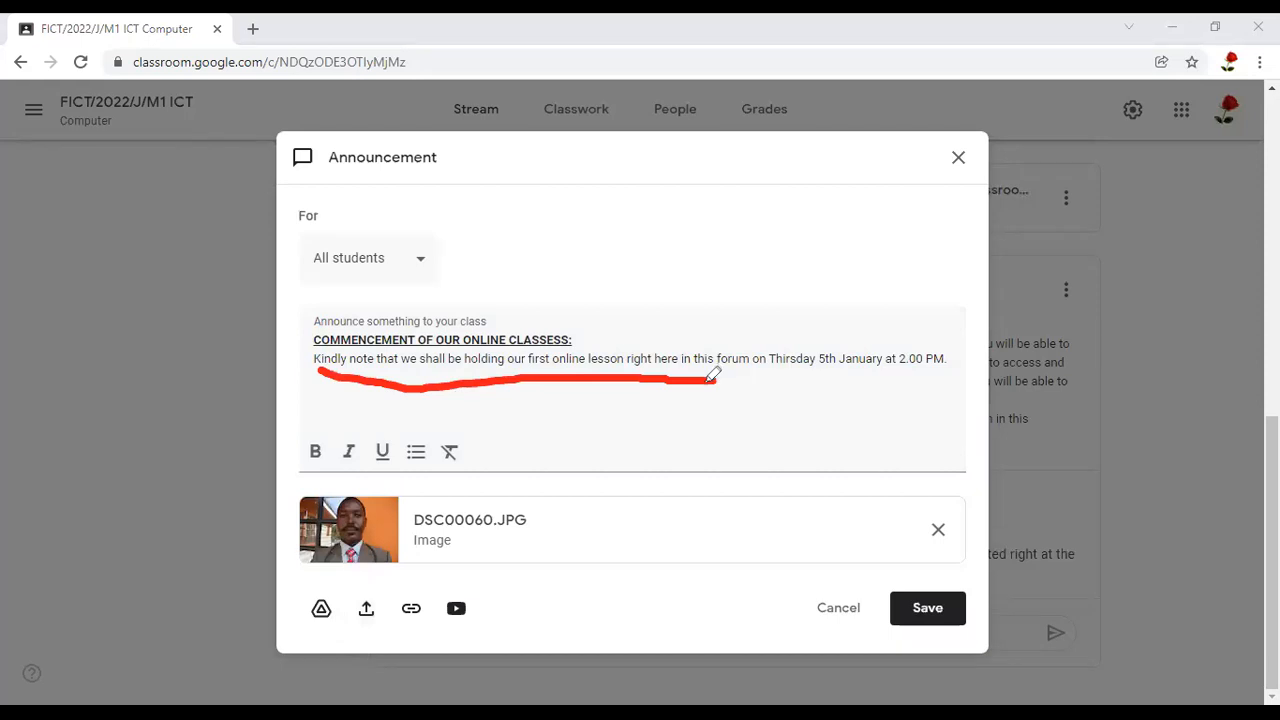
left_click_drag(709, 381, 949, 383)
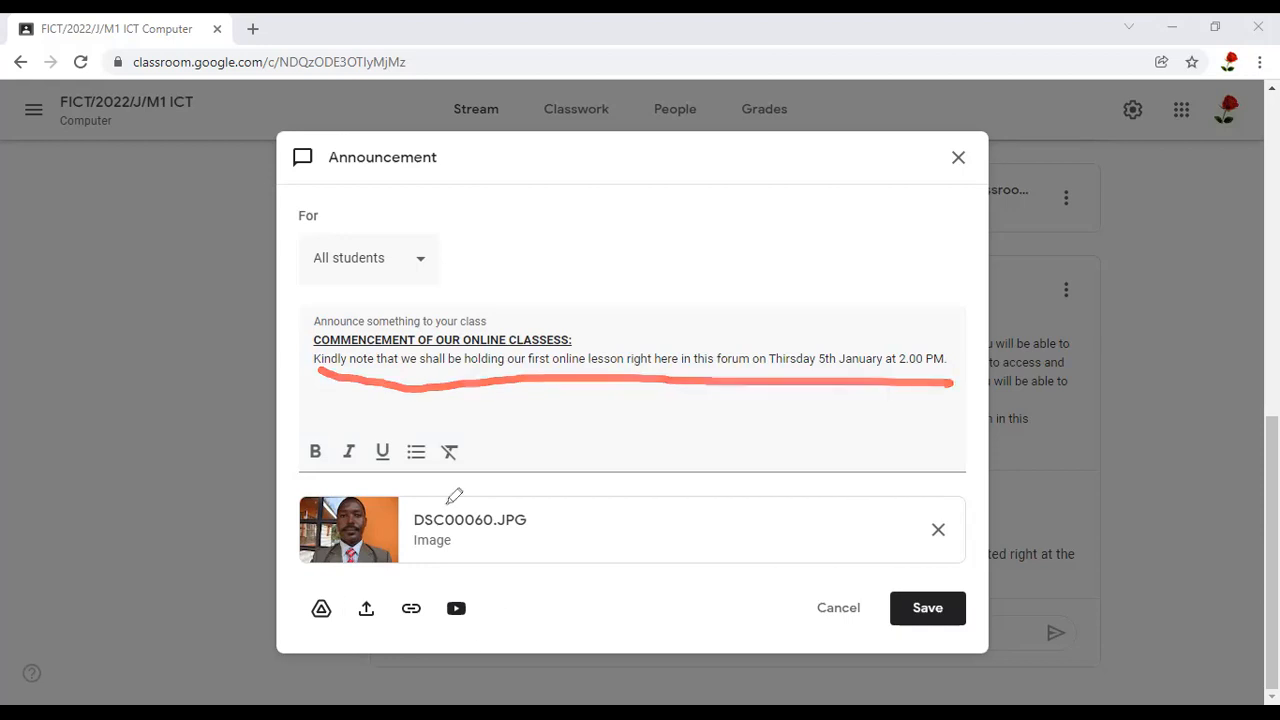
left_click_drag(441, 495, 612, 465)
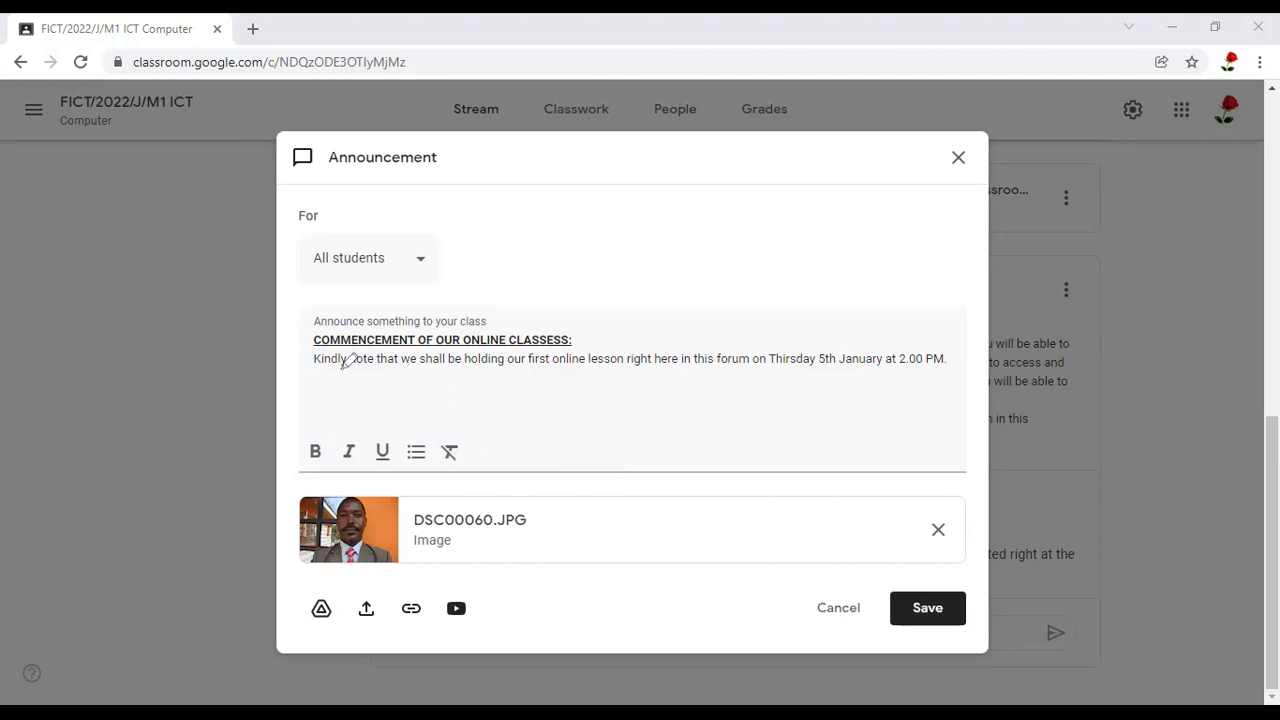
left_click_drag(322, 370, 403, 375)
left_click_drag(598, 370, 806, 377)
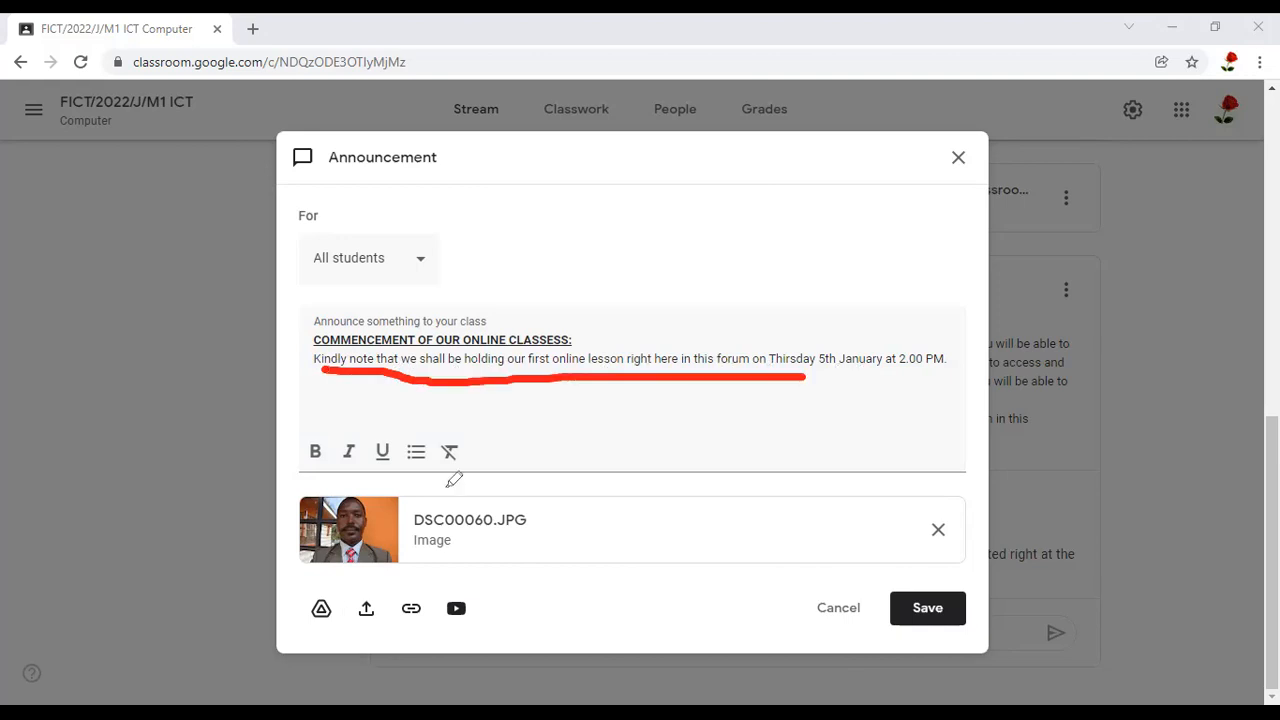
left_click_drag(428, 490, 538, 428)
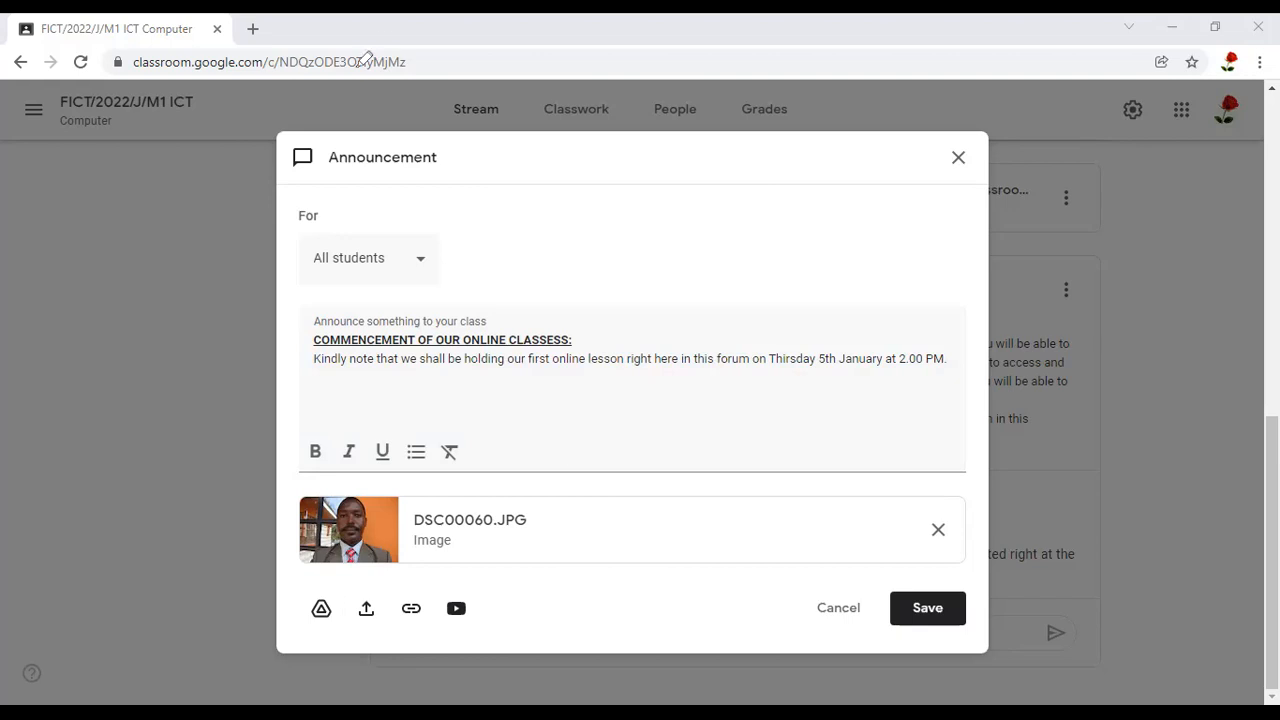
Correct the misspelled weekday in the announcement text to "Thursday"
left_click(946, 365)
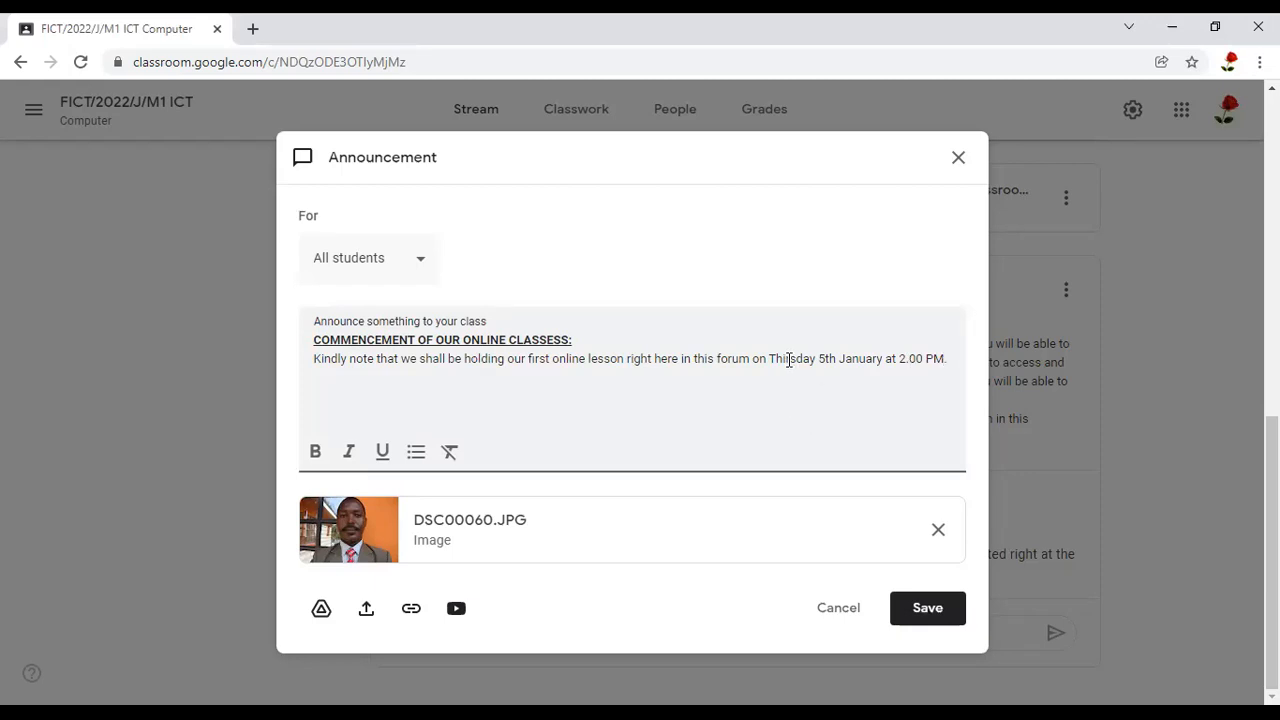
key("BackSpace")
type("u")
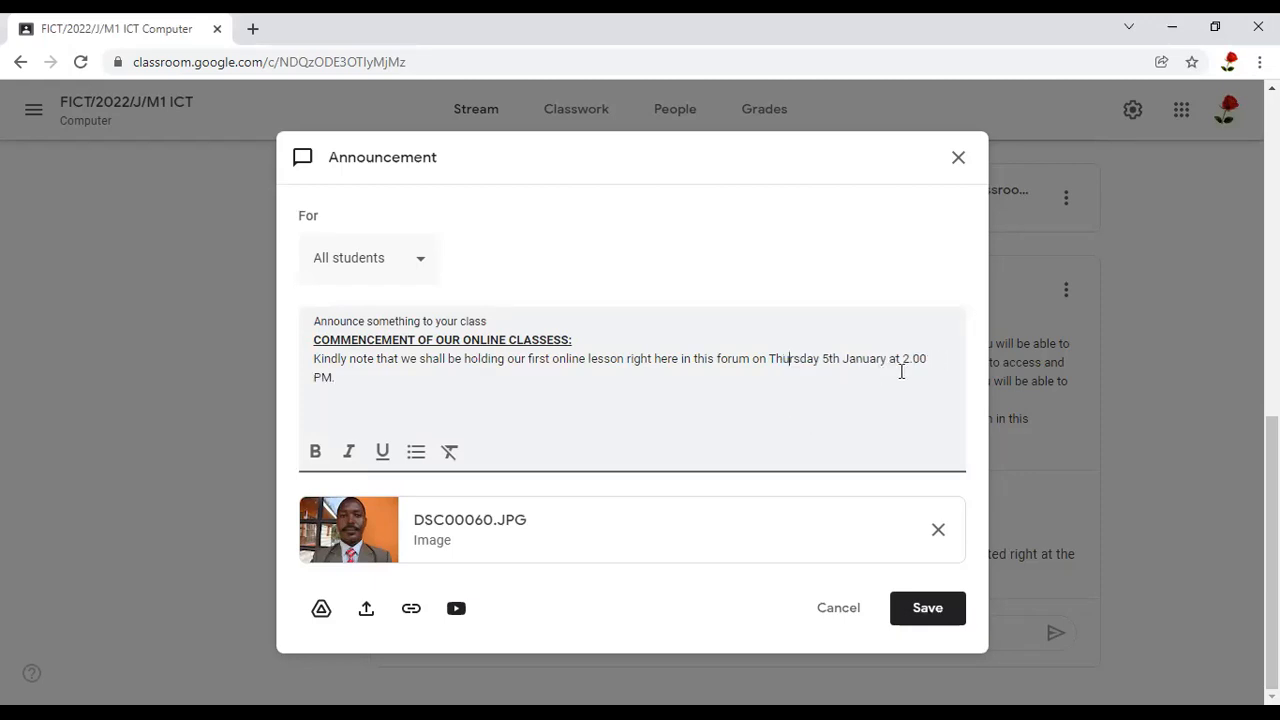
Add a sentence saying "You will be being taken through the lesson by" the named teacher "whose picture appear below."
left_click(931, 362)
type("ou will be being ")
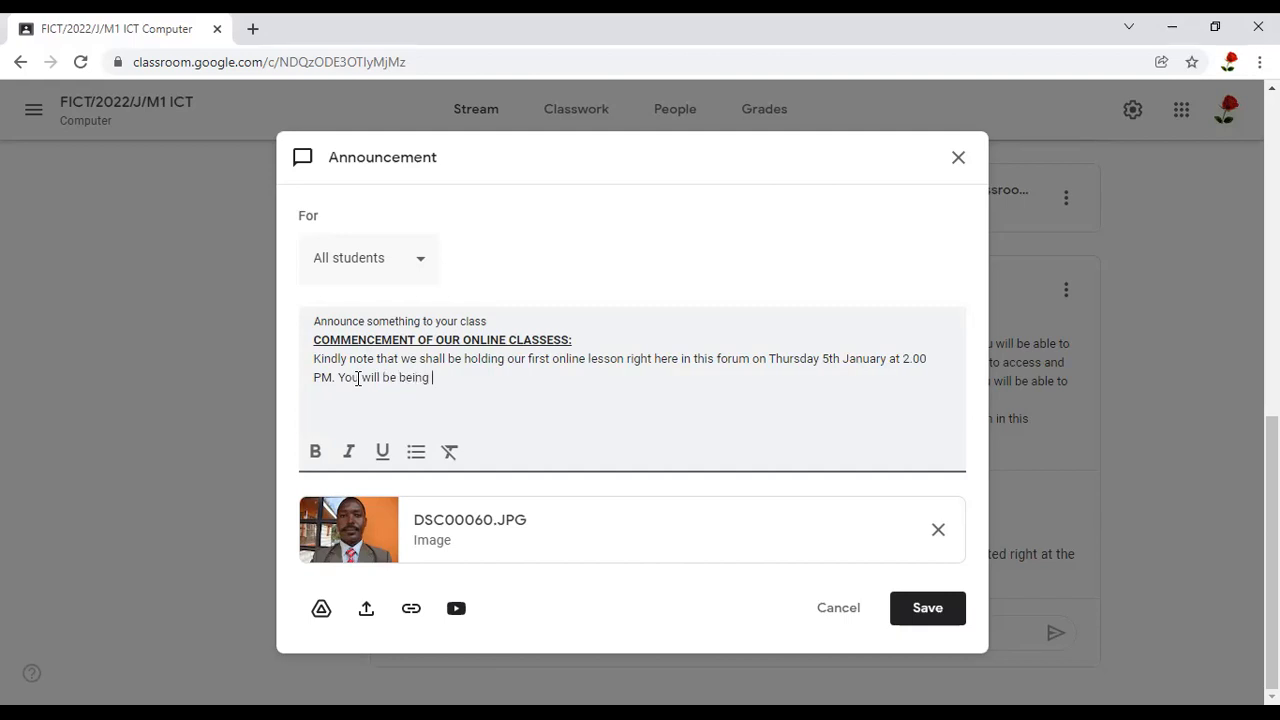
type("taken through the lesson by")
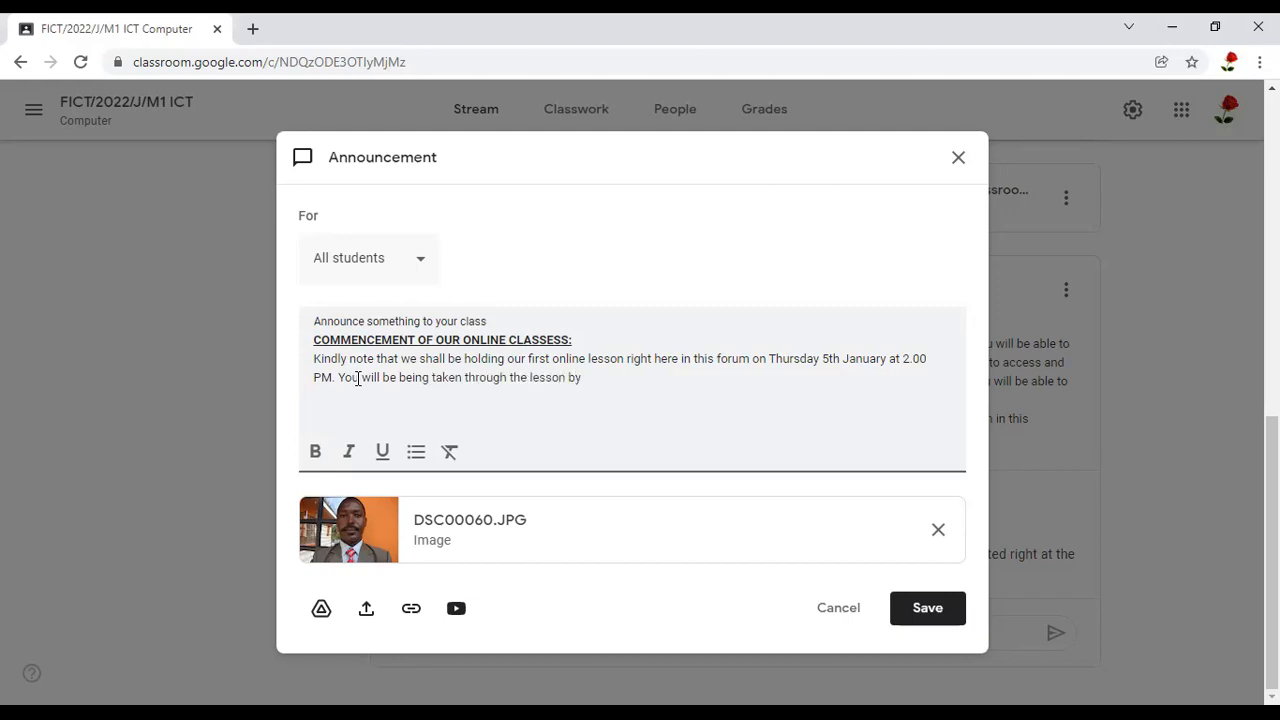
type(" Mr. Meeme JM whose pictu")
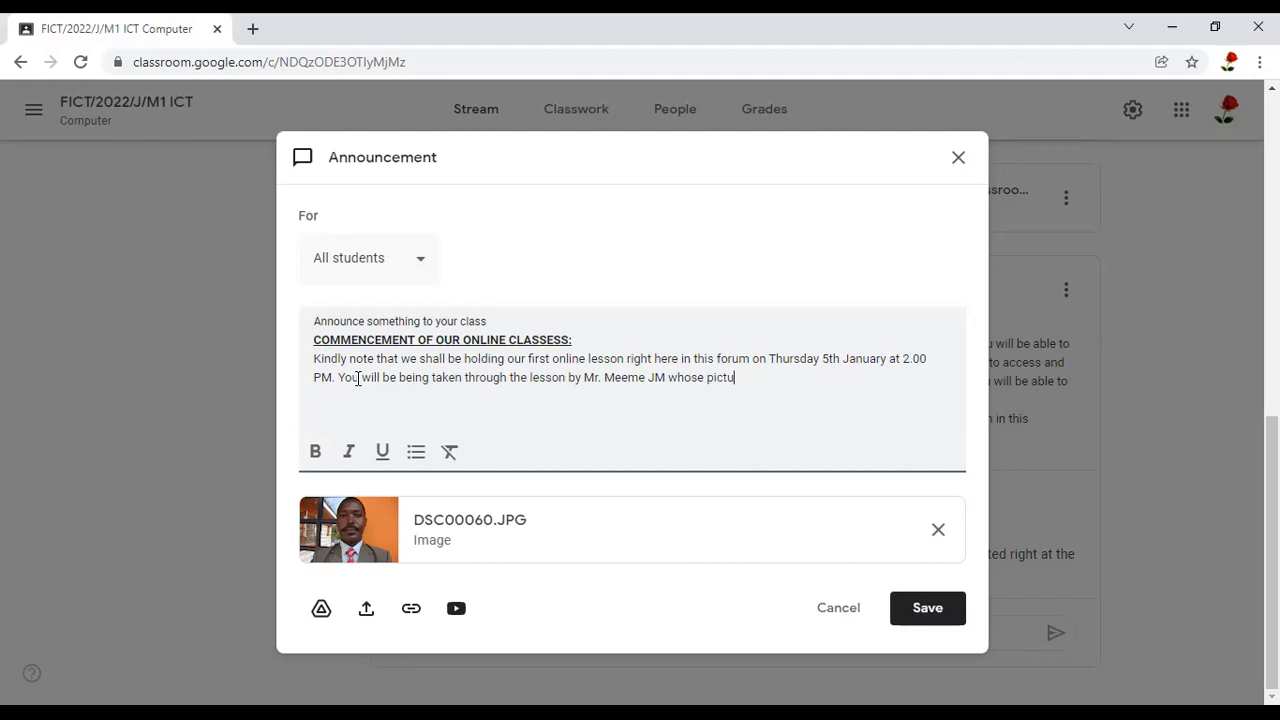
type("re appear below.")
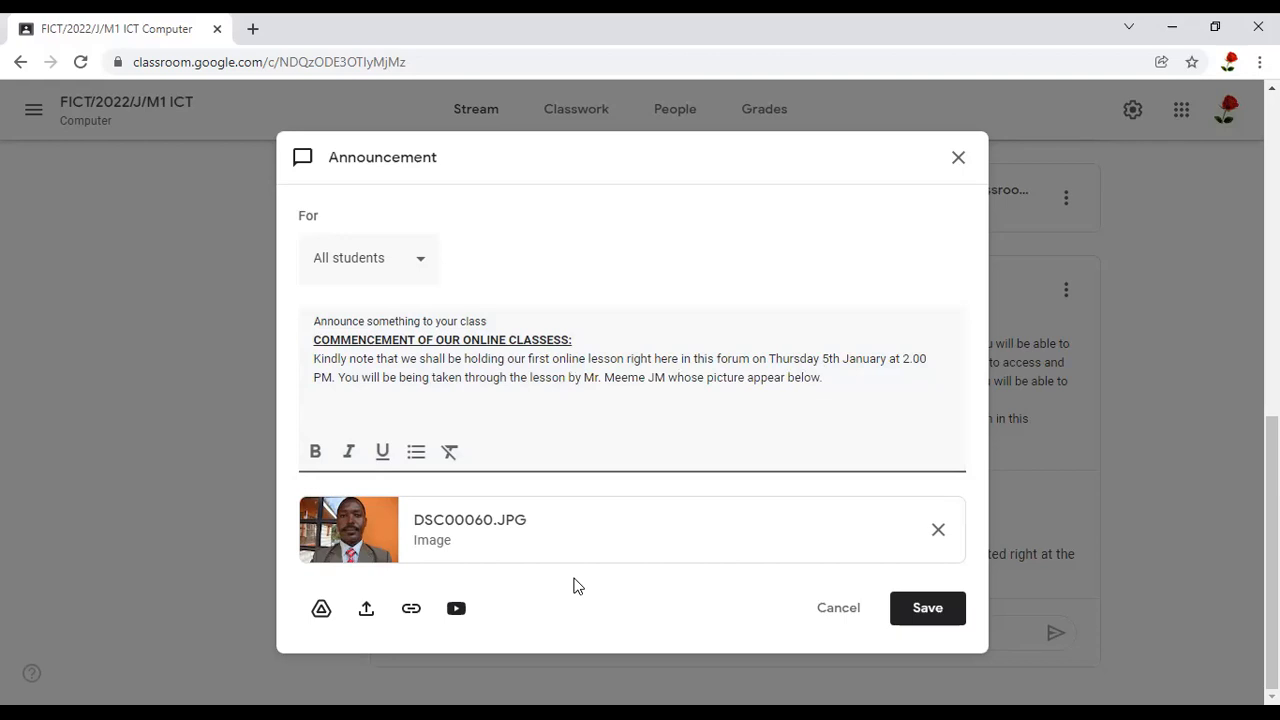
left_click(924, 616)
left_click_drag(954, 572, 952, 573)
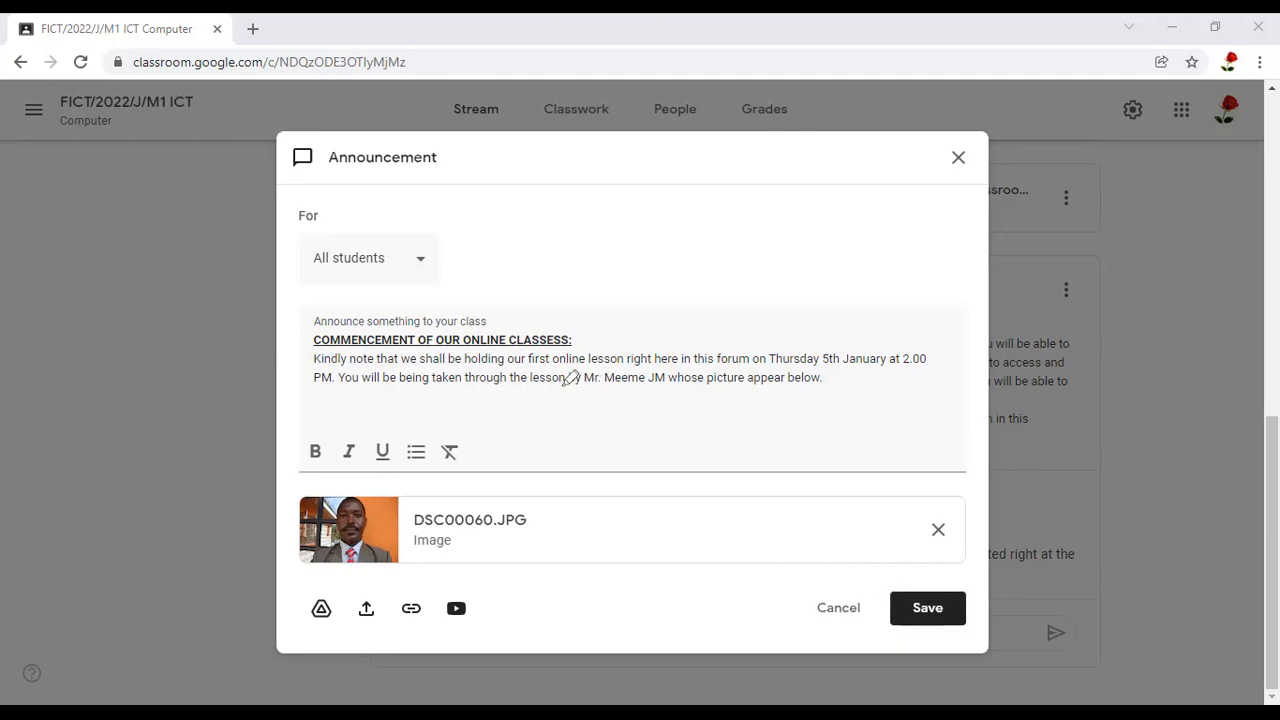
left_click_drag(574, 391, 910, 394)
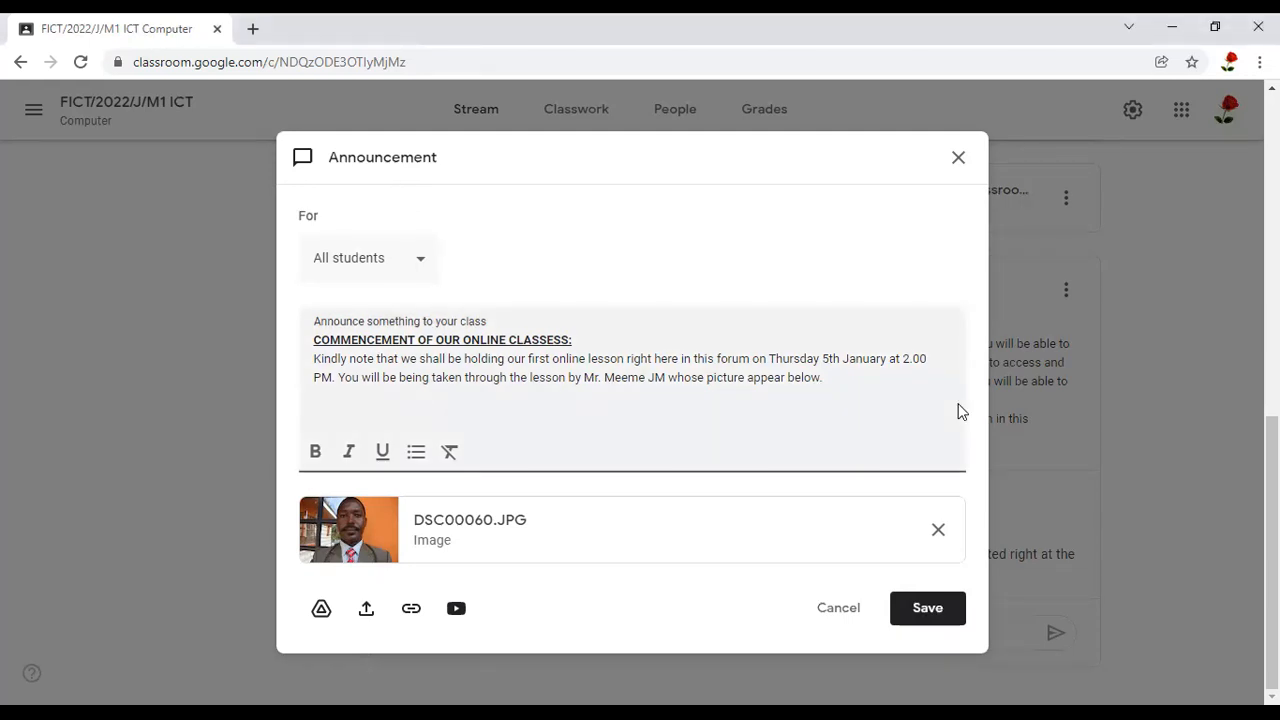
Continue the announcement with "In order for you to prepare adequately for the lesson,"
type("In order")
type("for you to prepare adequately for ")
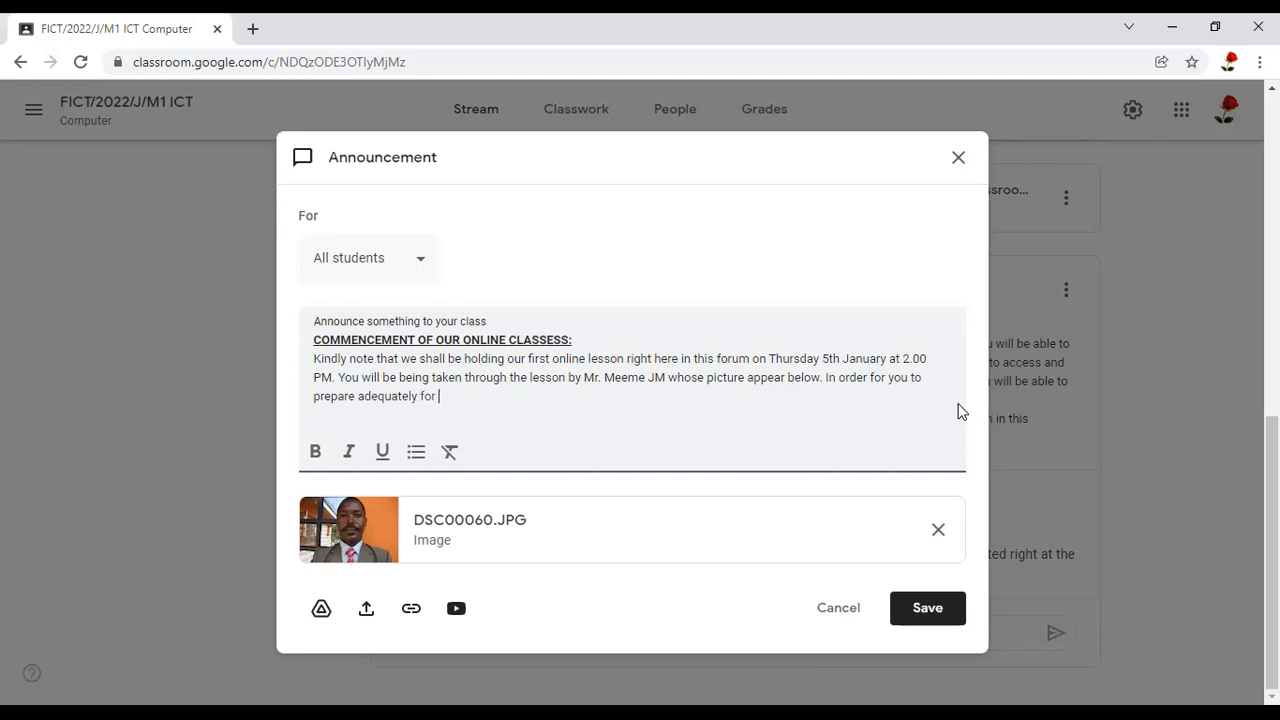
type("the lesson. click on the YoutUBE")
Extend the unfinished last sentence with "click on the Youtube video below to introduce you to"
key("BackSpace")
key("BackSpace")
key("BackSpace")
type("ube")
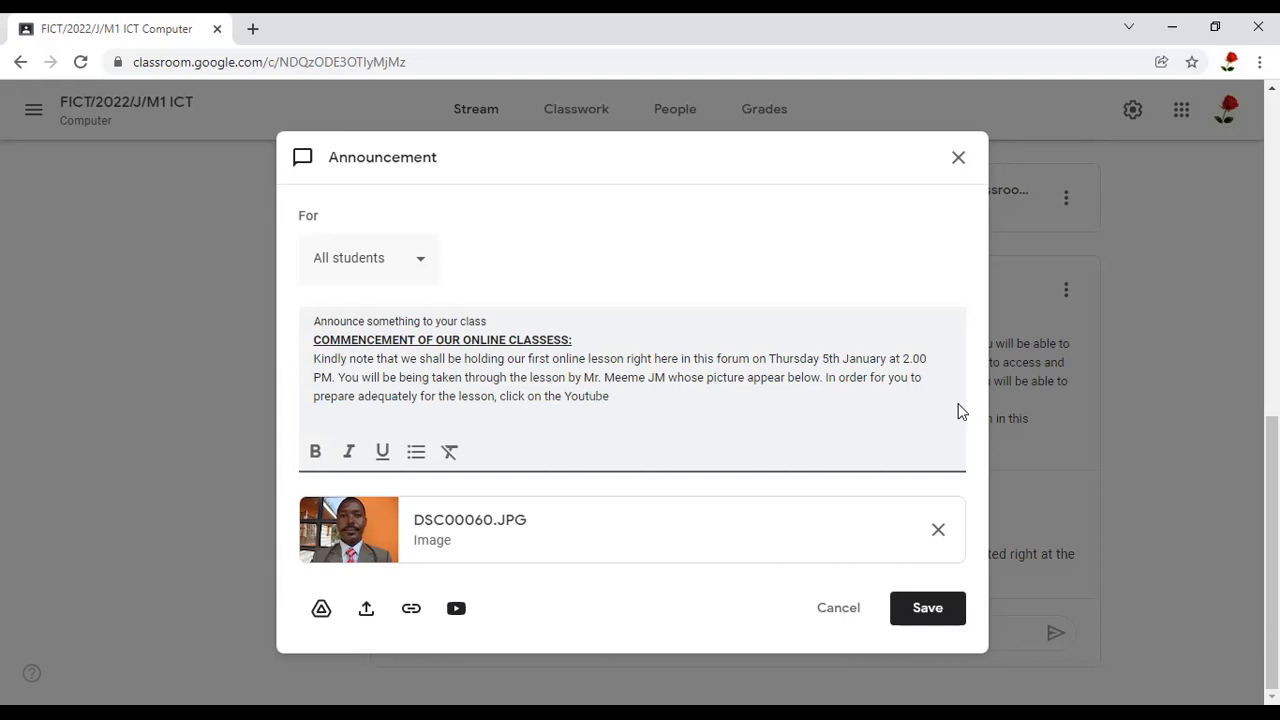
type(" video below to introduce you to ")
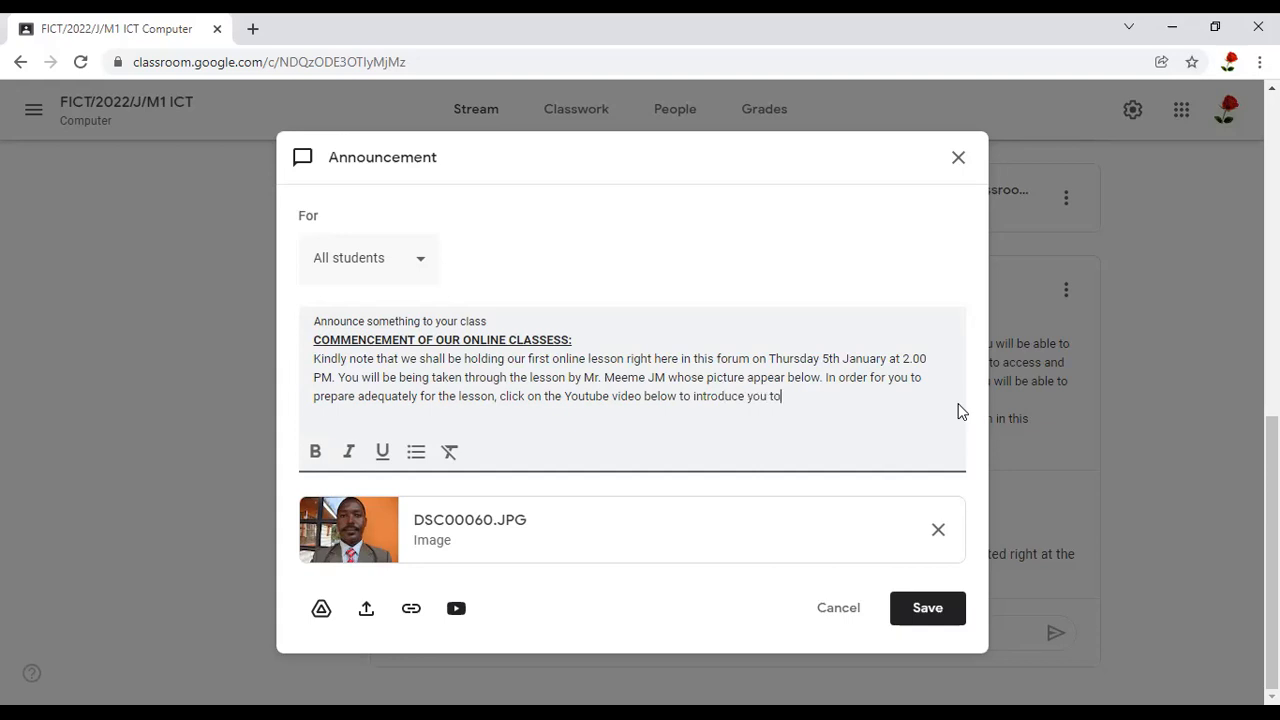
type("how to Join Our Online Google ")
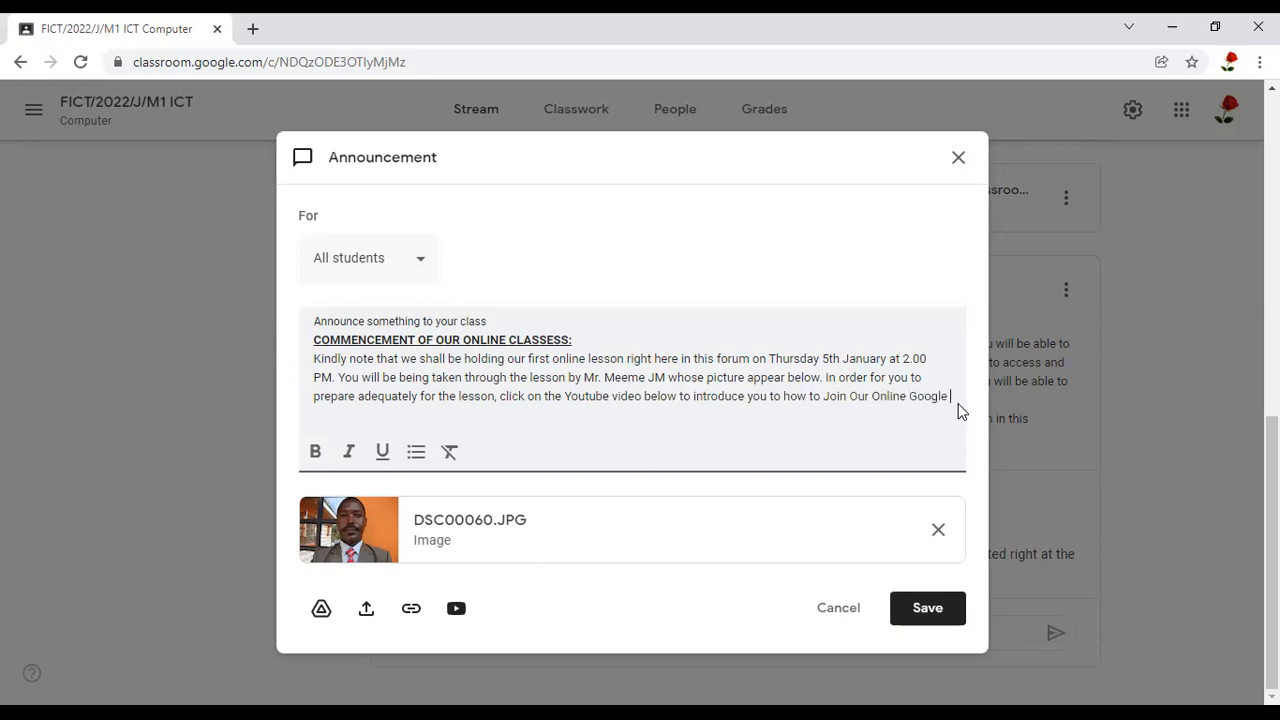
type("Classroom")
Finish the announcement's last sentence with "how to Join Our Online Google Classroom."
type(".")
Check the option for adding a link to the announcement, and leave it without entering a link
mouse_move(412, 630)
left_mouse_down()
mouse_move(488, 578)
mouse_move(412, 632)
left_mouse_up()
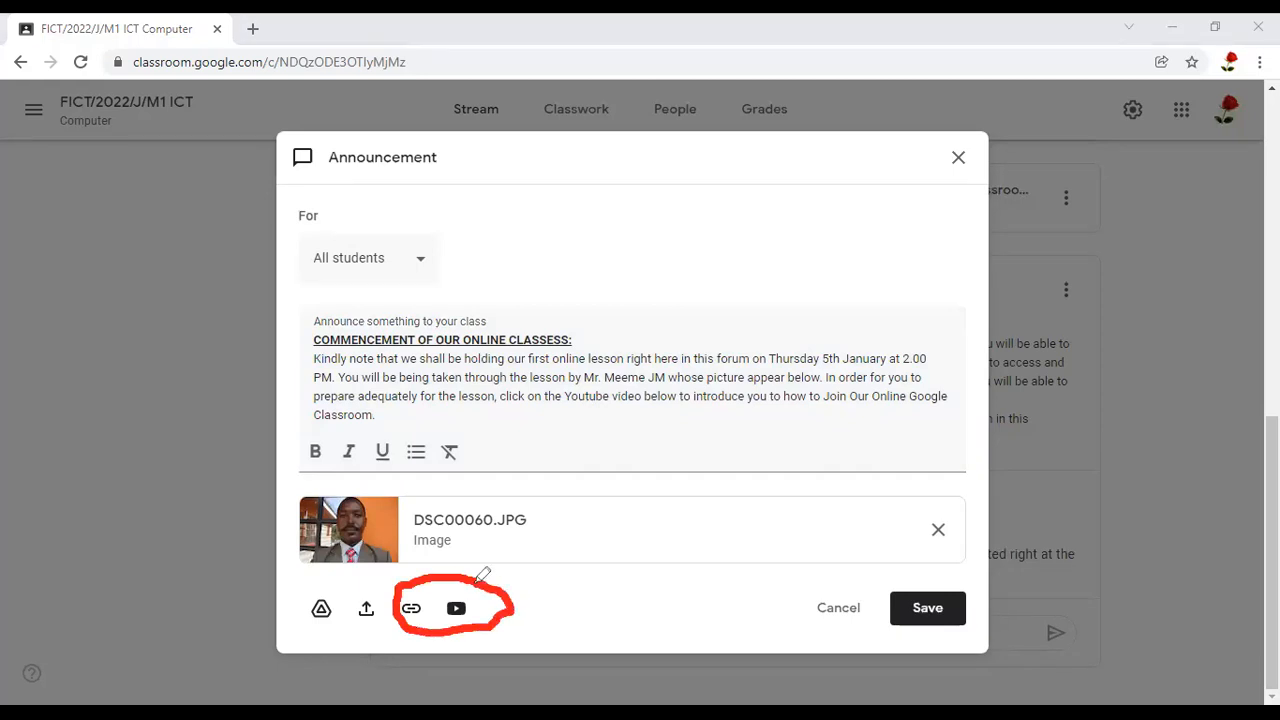
left_click(417, 590)
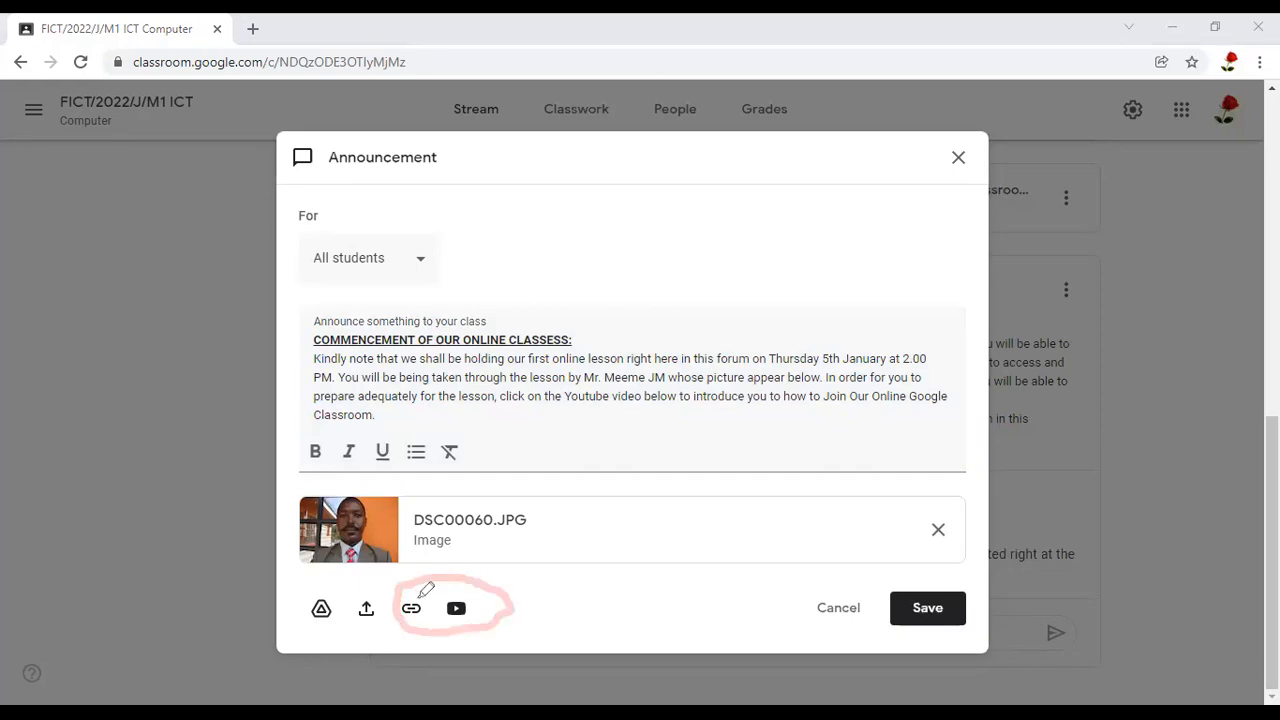
left_click_drag(417, 590, 485, 541)
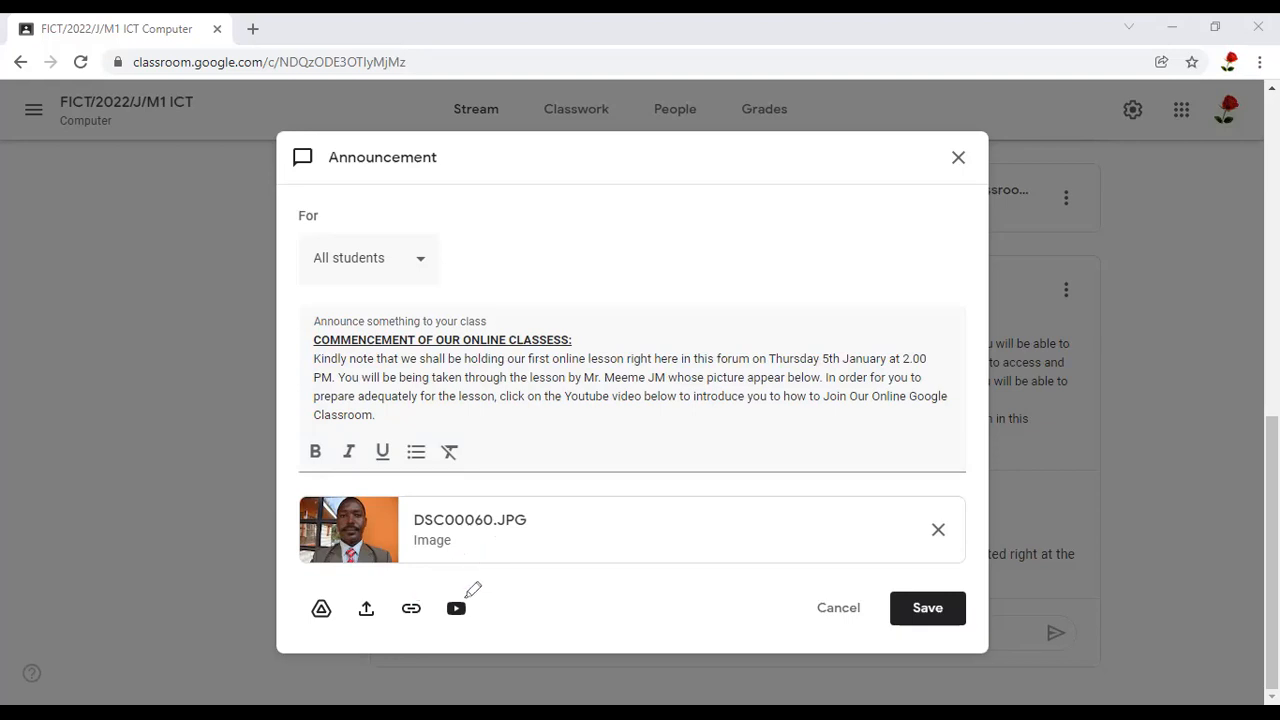
left_click_drag(465, 598, 620, 571)
left_click_drag(467, 598, 516, 576)
left_click(410, 610)
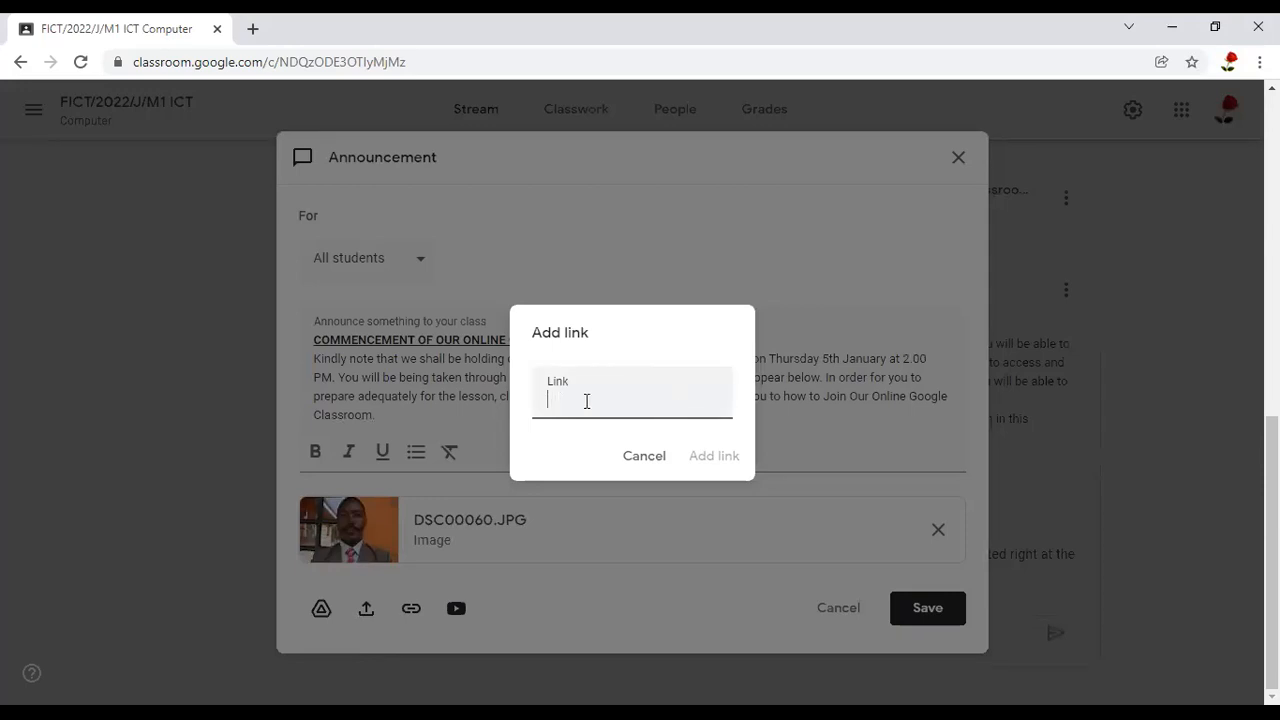
left_click(643, 457)
Open YouTube in a new browser tab
left_click(253, 29)
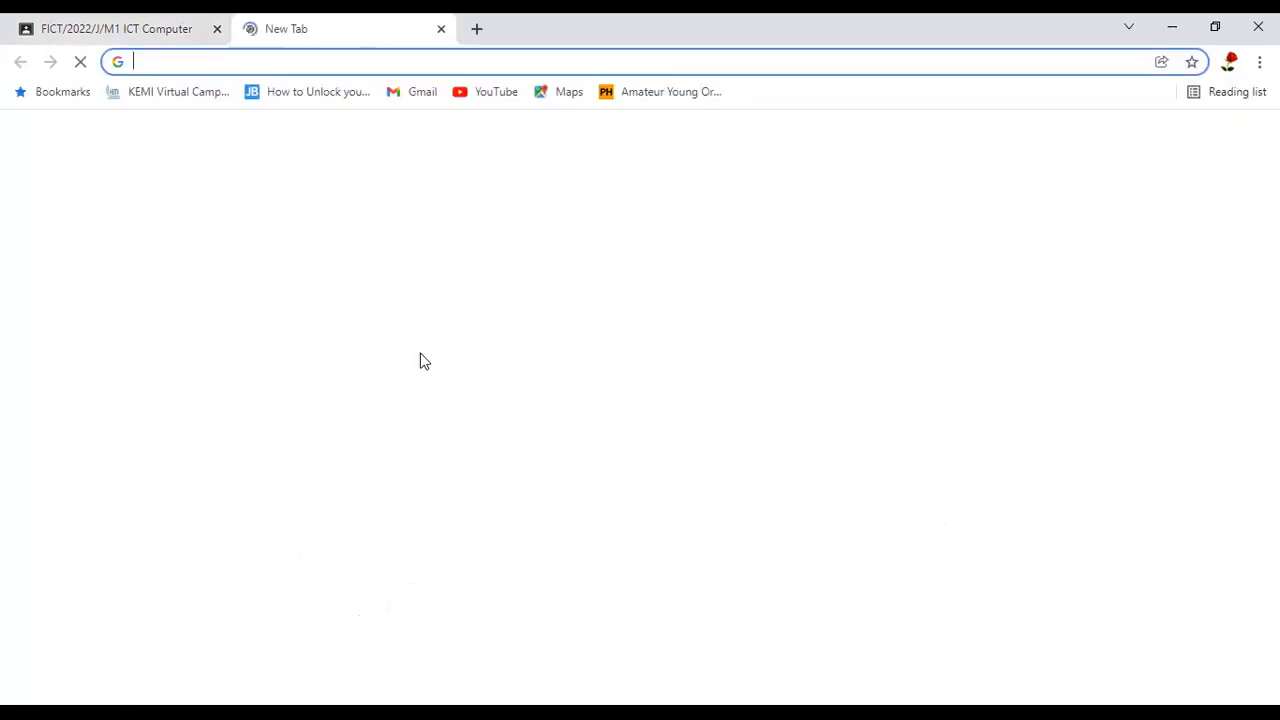
left_click(494, 98)
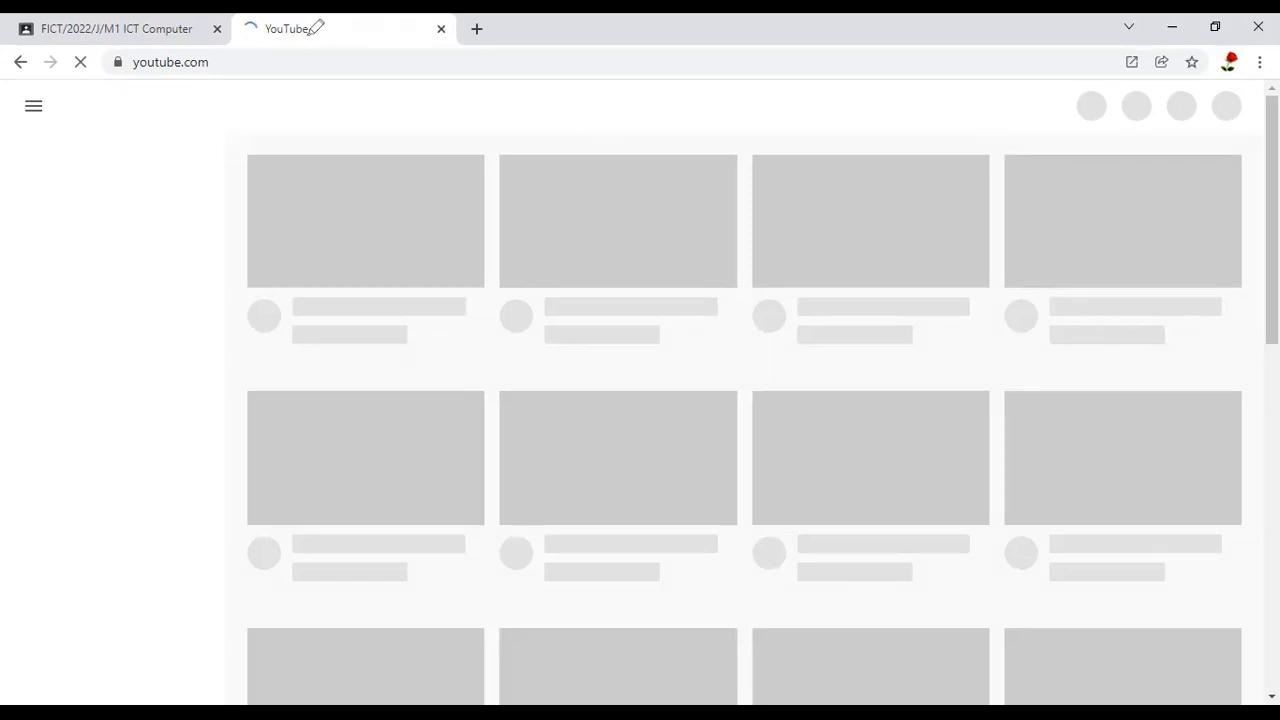
left_click_drag(312, 32, 314, 29)
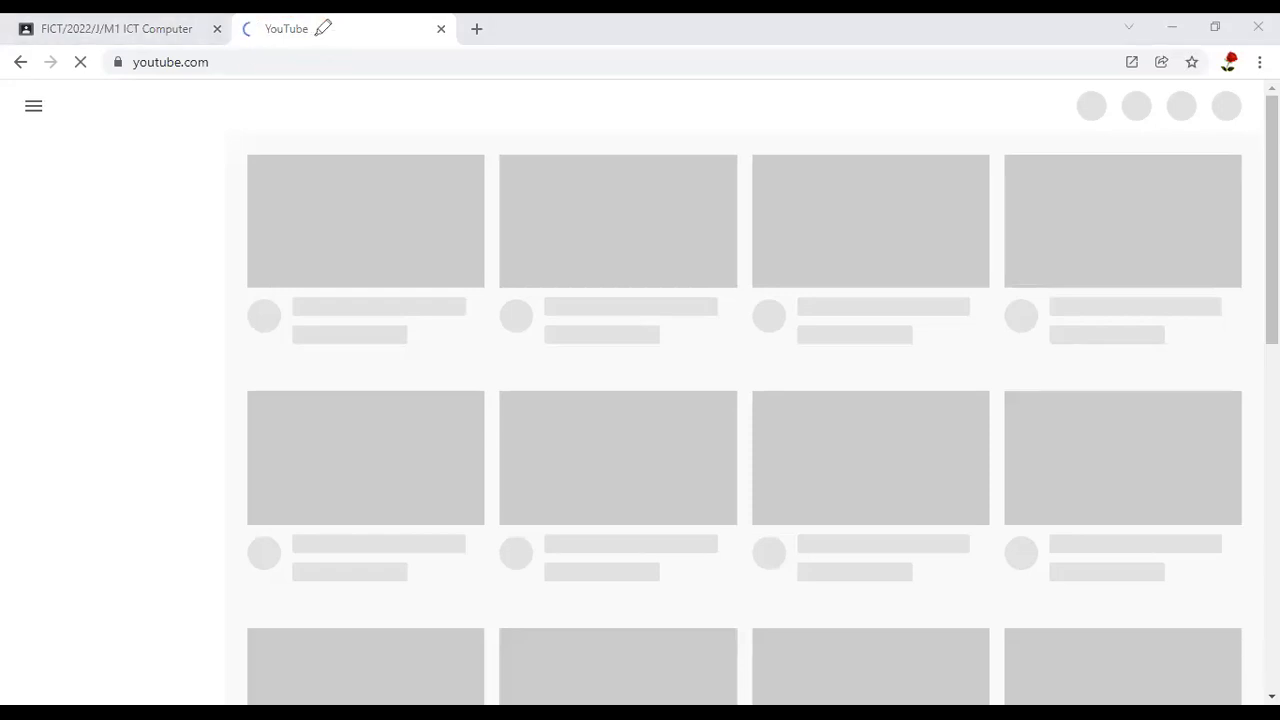
mouse_move(317, 21)
left_mouse_down()
mouse_move(237, 36)
mouse_move(306, 57)
mouse_move(308, 14)
left_mouse_up()
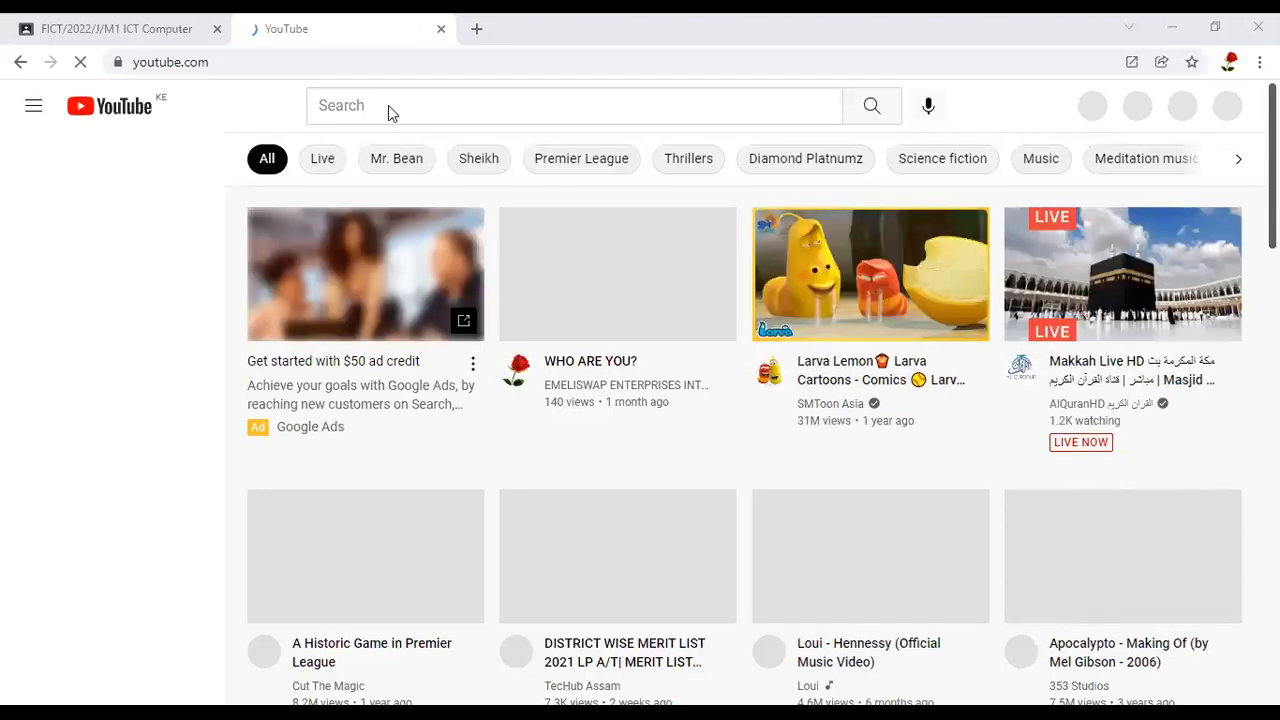
Search YouTube for "managing online learning using google classroom by emeliswap"
scroll(760, 440, "down", 9)
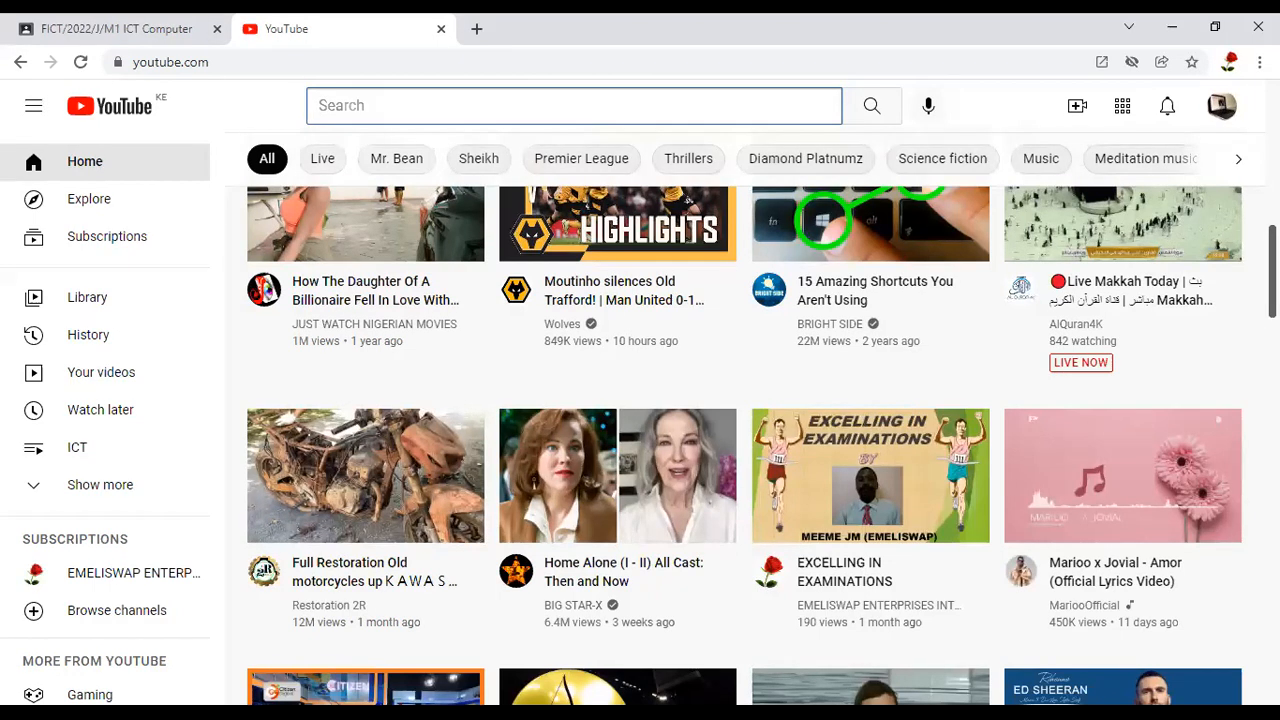
left_click_drag(1246, 101, 1256, 102)
left_click(370, 112)
type("managing online learning using ")
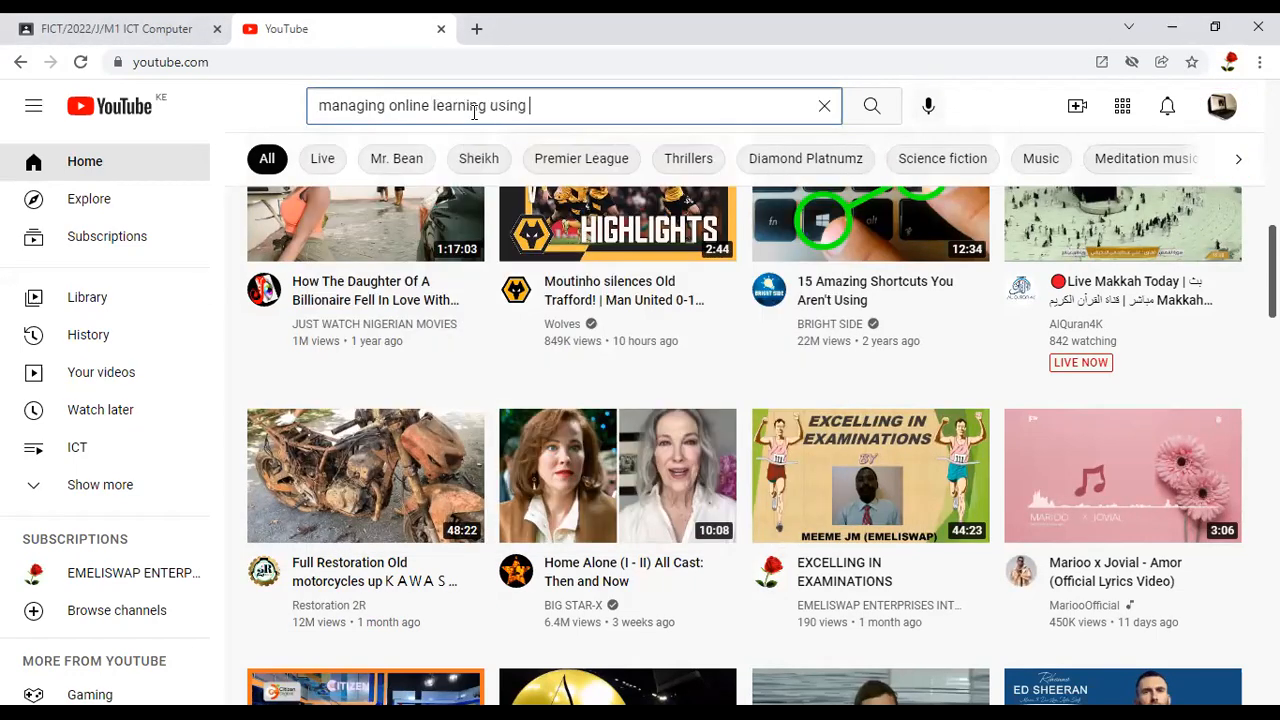
type("google classroom by emeliswap")
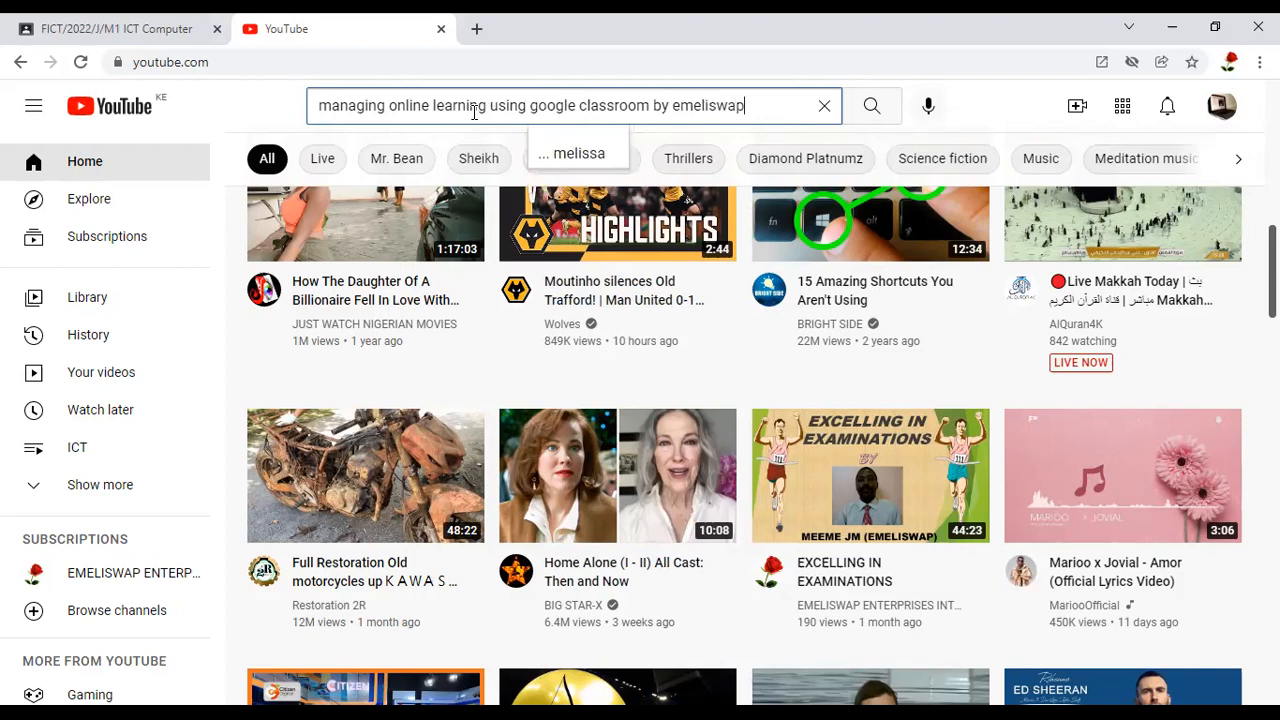
key("Return")
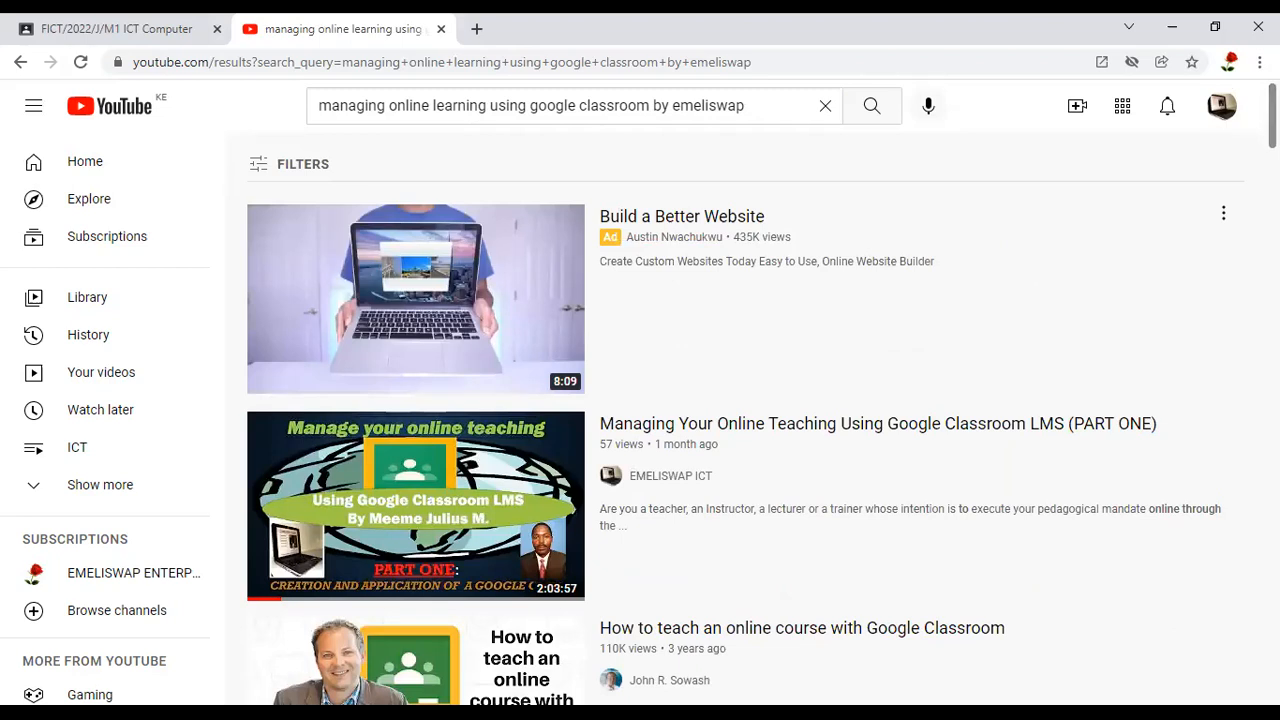
Look through the search results and open the EMELISWAP ICT video "Joining Google Classroom as a Student"
scroll(745, 420, "down", 3)
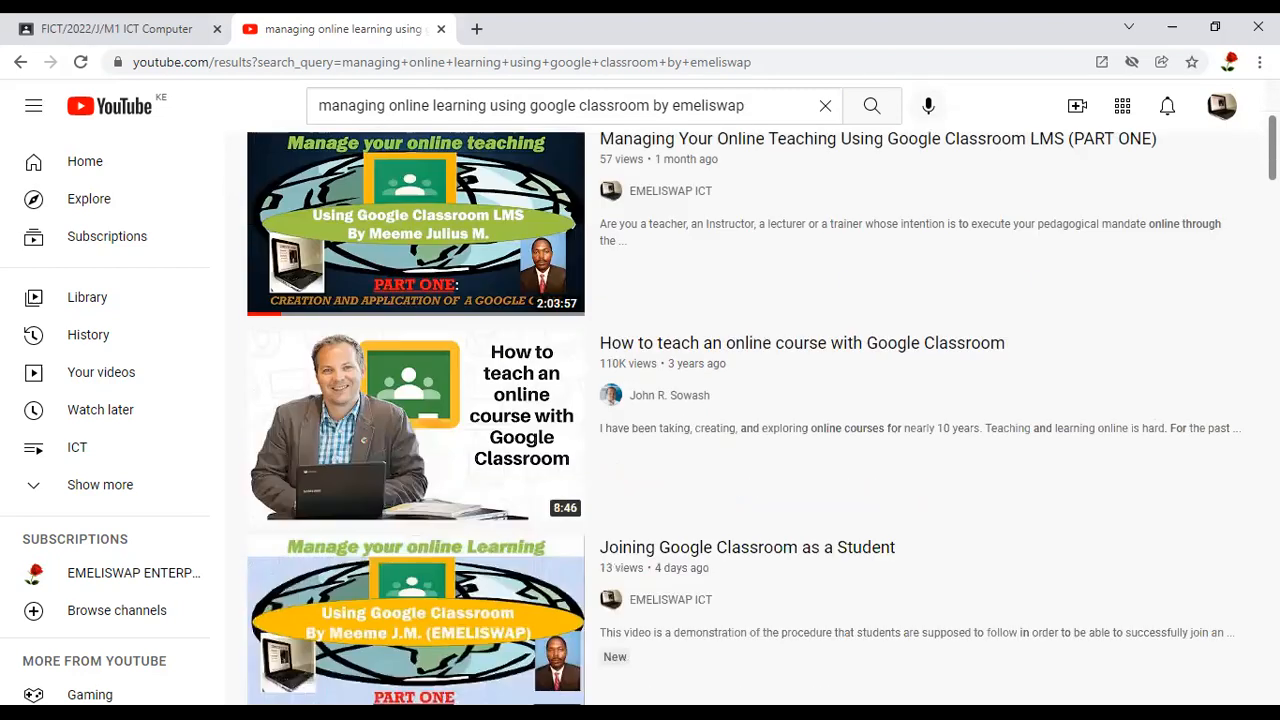
scroll(745, 420, "up", 1)
scroll(745, 420, "down", 1)
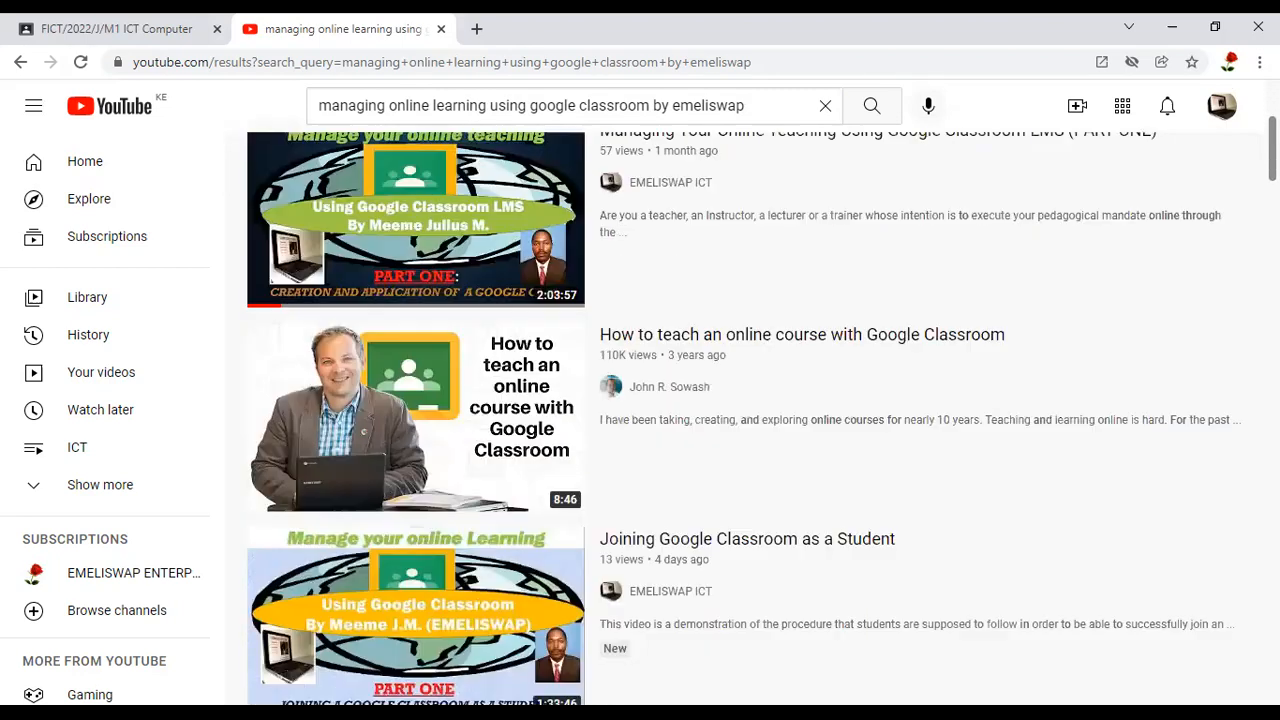
scroll(745, 420, "up", 1)
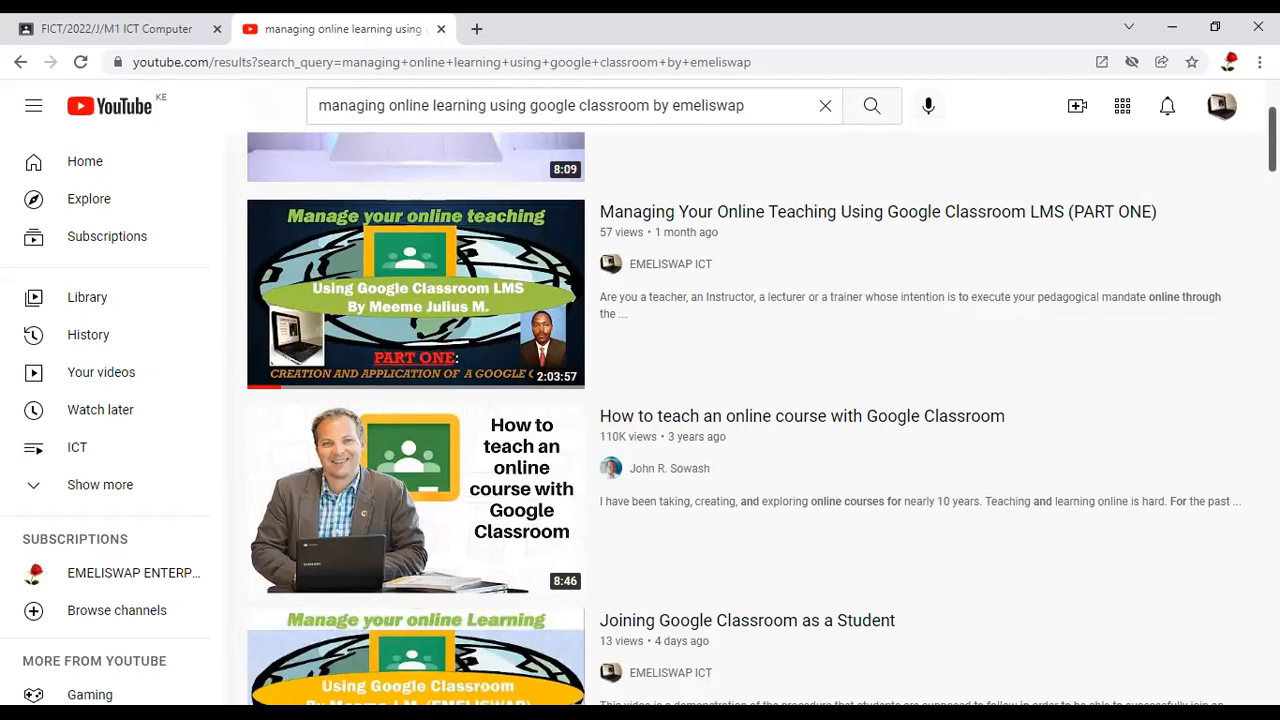
left_click_drag(1132, 196, 1278, 163)
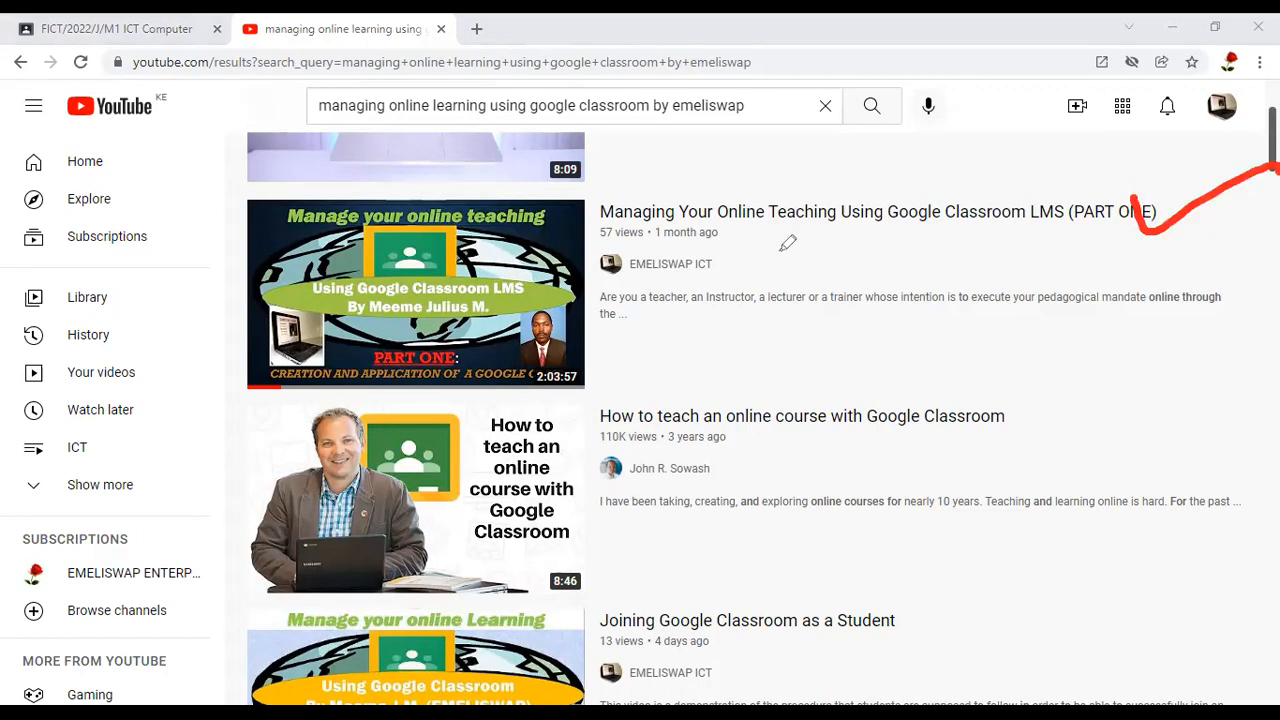
mouse_move(744, 252)
left_mouse_down()
mouse_move(597, 268)
mouse_move(703, 282)
mouse_move(786, 260)
left_mouse_up()
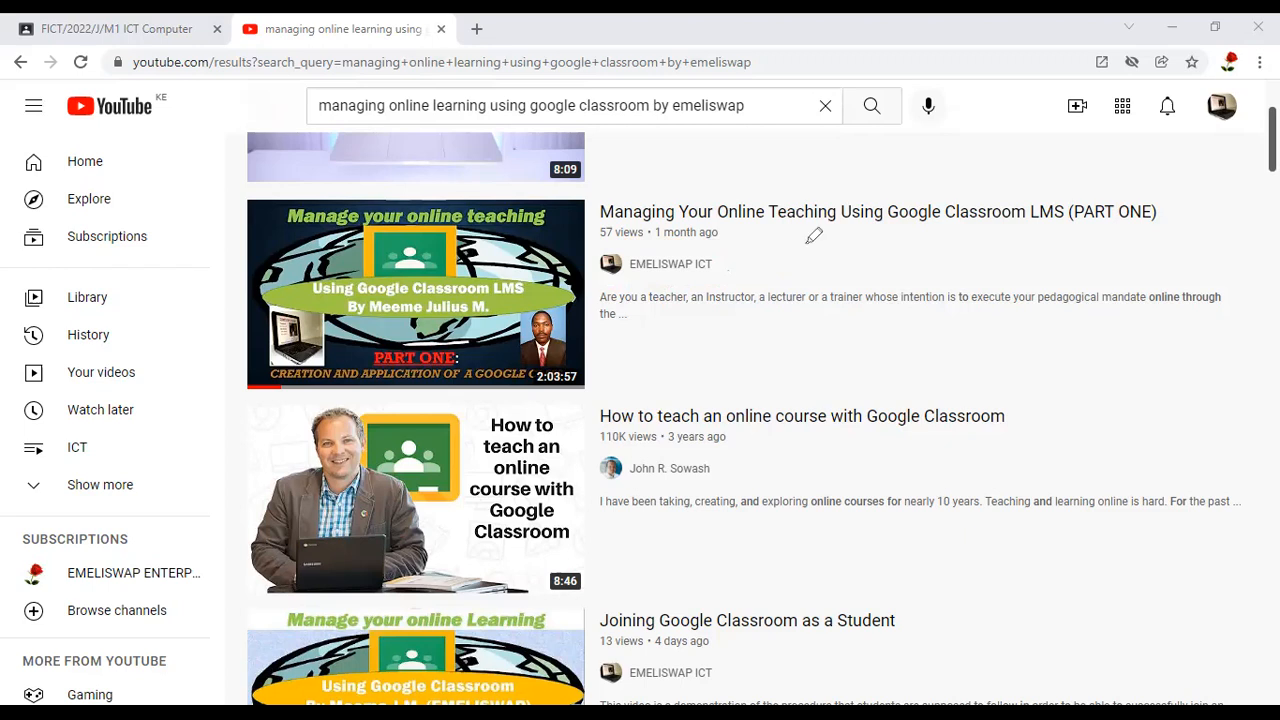
left_click_drag(712, 258, 810, 242)
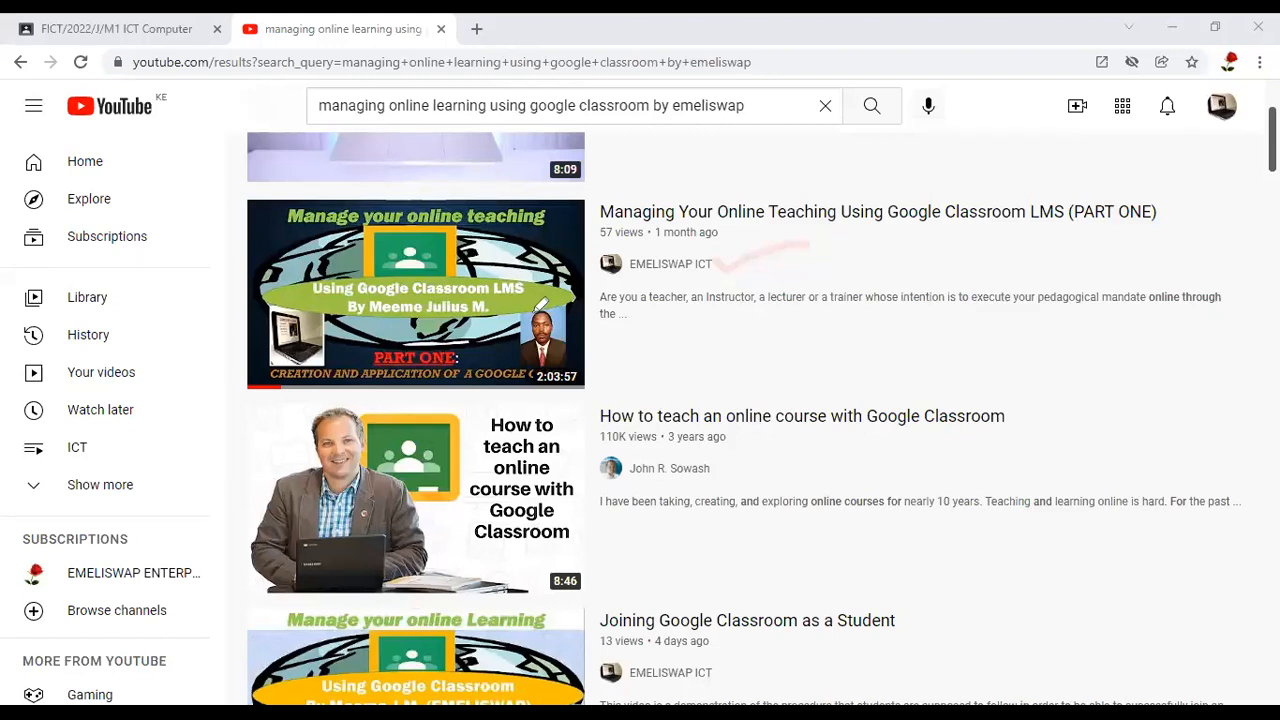
scroll(540, 303, "down", 3)
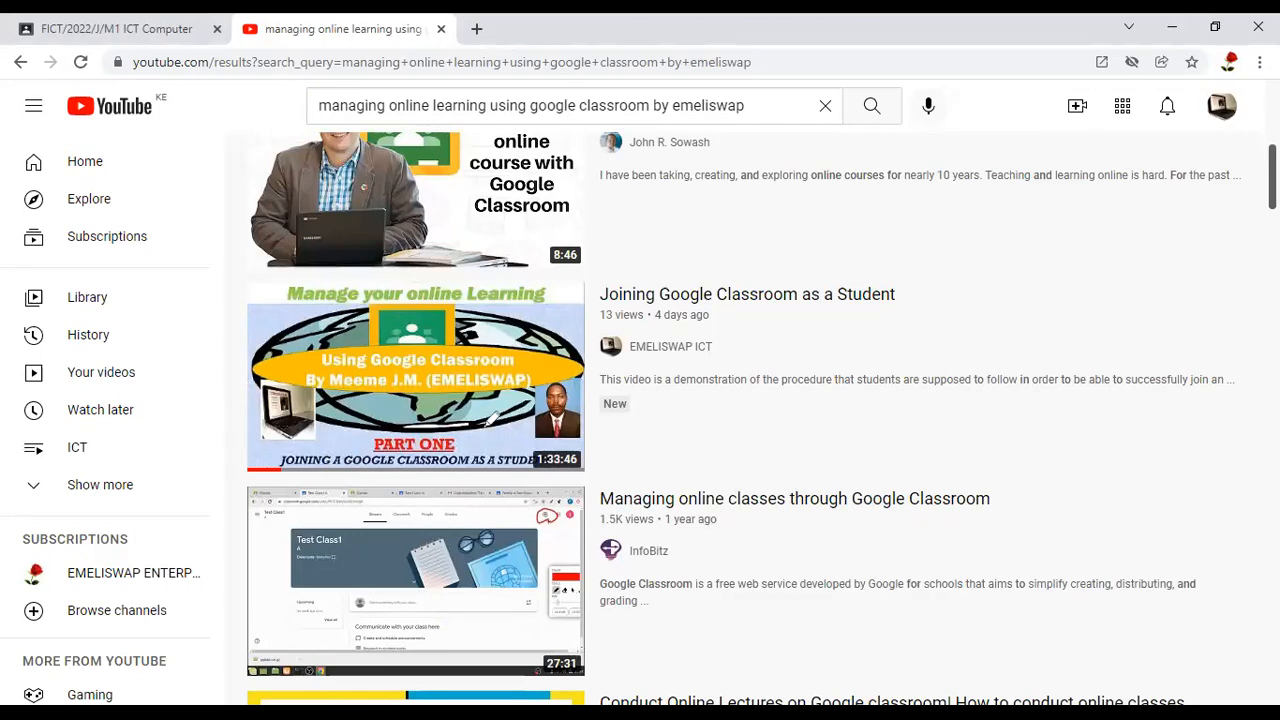
mouse_move(347, 431)
left_mouse_down()
mouse_move(299, 465)
mouse_move(405, 497)
mouse_move(563, 517)
mouse_move(504, 438)
mouse_move(470, 424)
left_mouse_up()
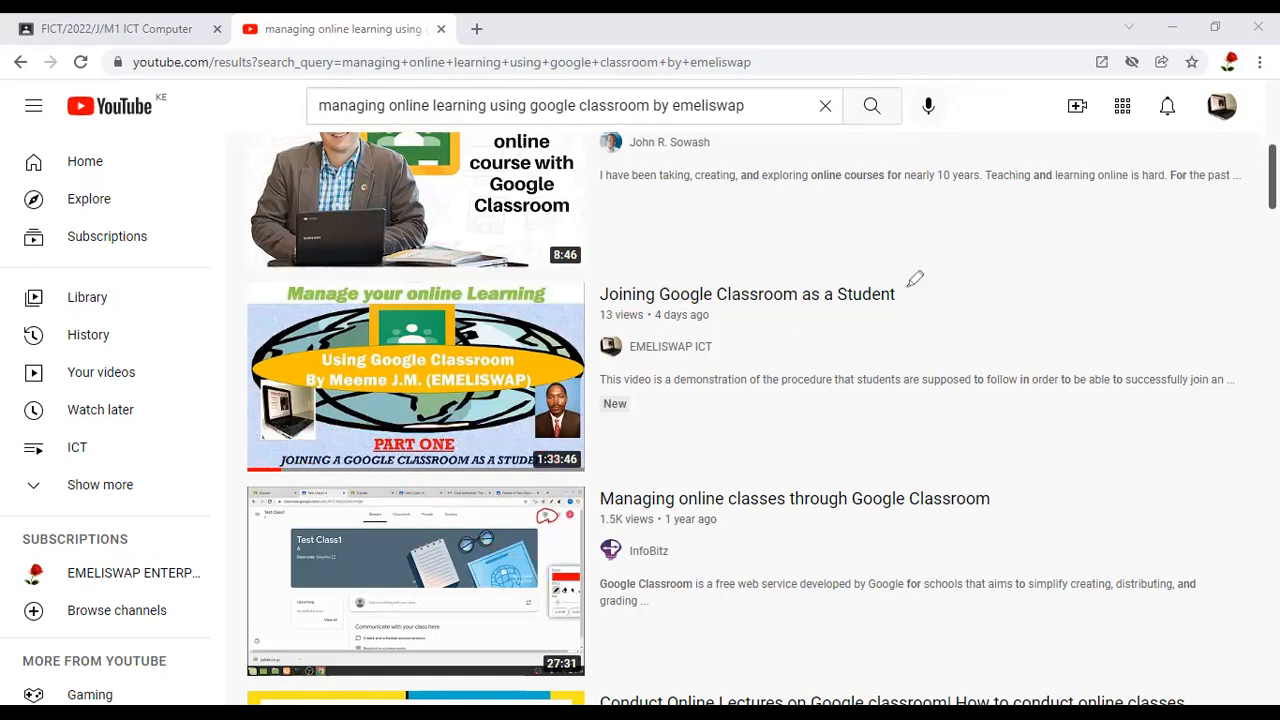
mouse_move(912, 300)
left_mouse_down()
mouse_move(907, 285)
mouse_move(1103, 210)
left_mouse_up()
left_click(476, 400)
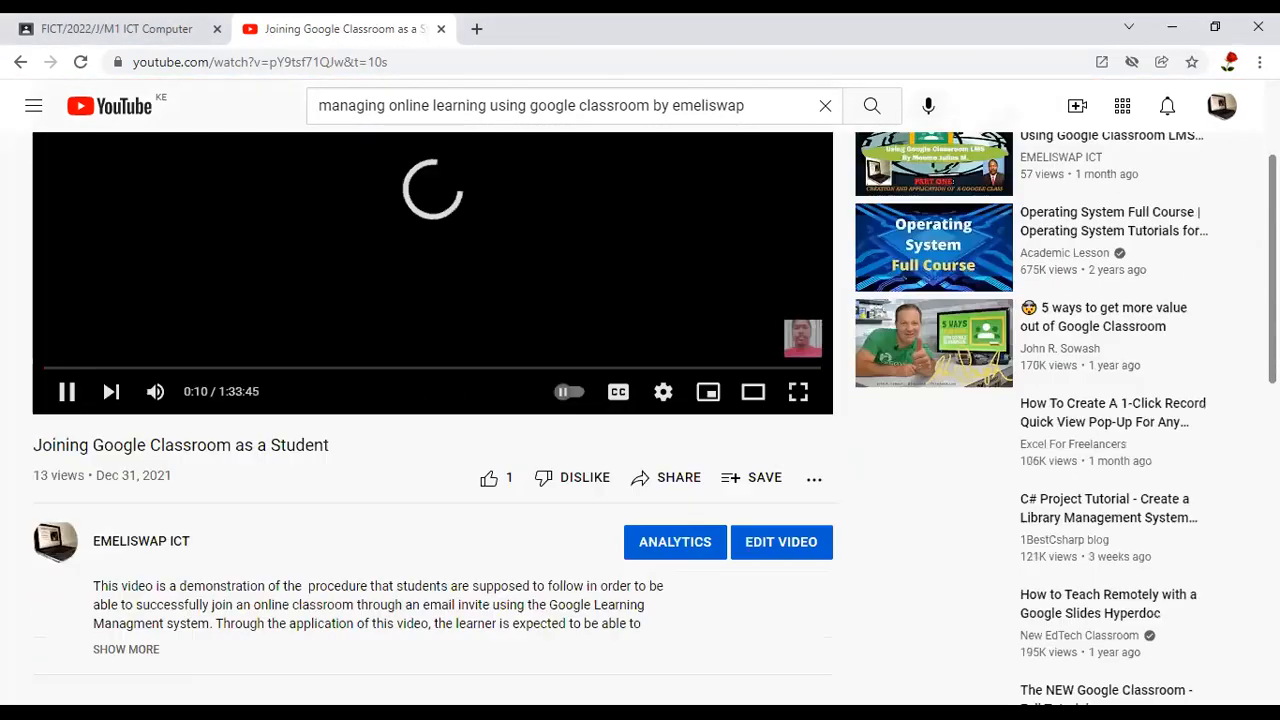
scroll(866, 688, "down", 2)
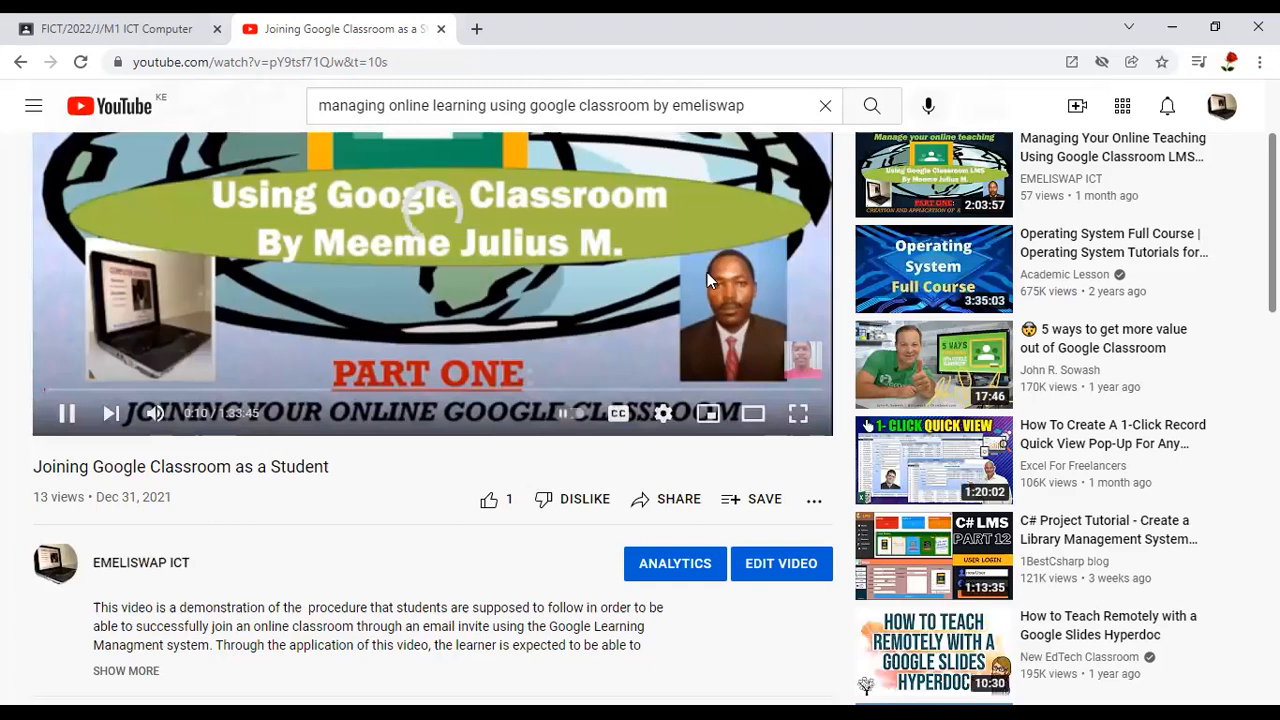
scroll(707, 275, "up", 2)
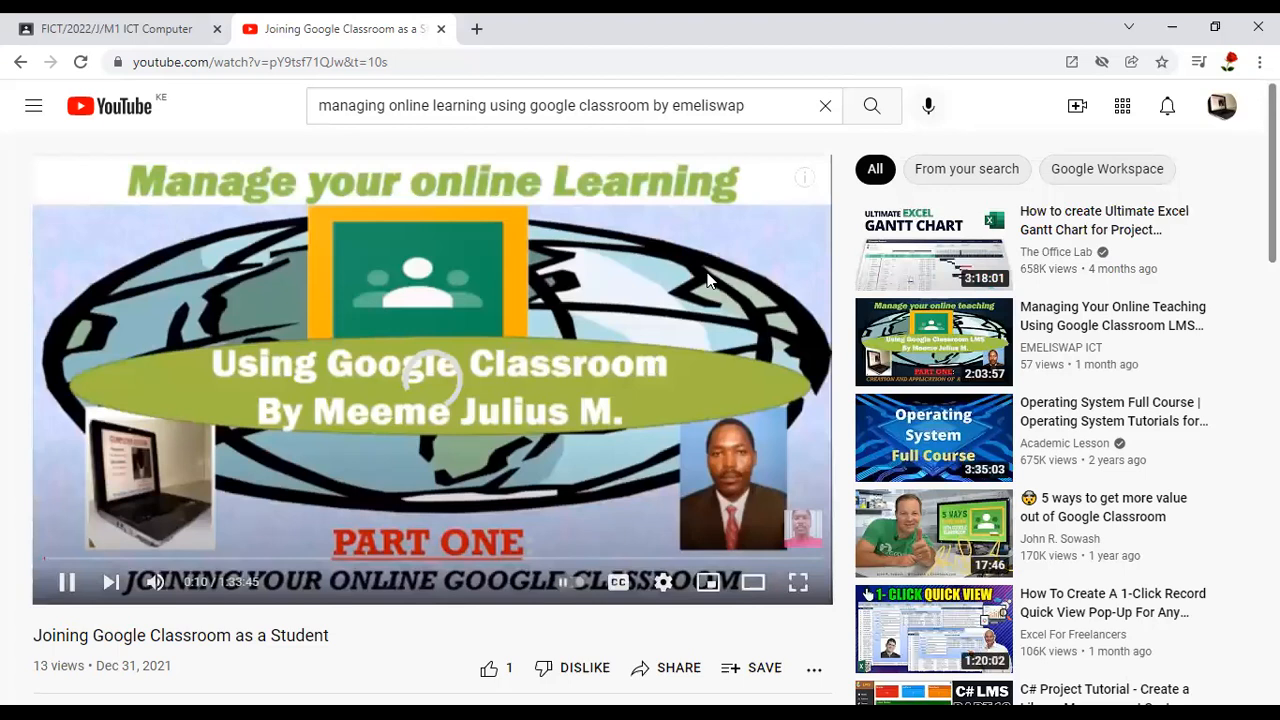
scroll(707, 280, "down", 1)
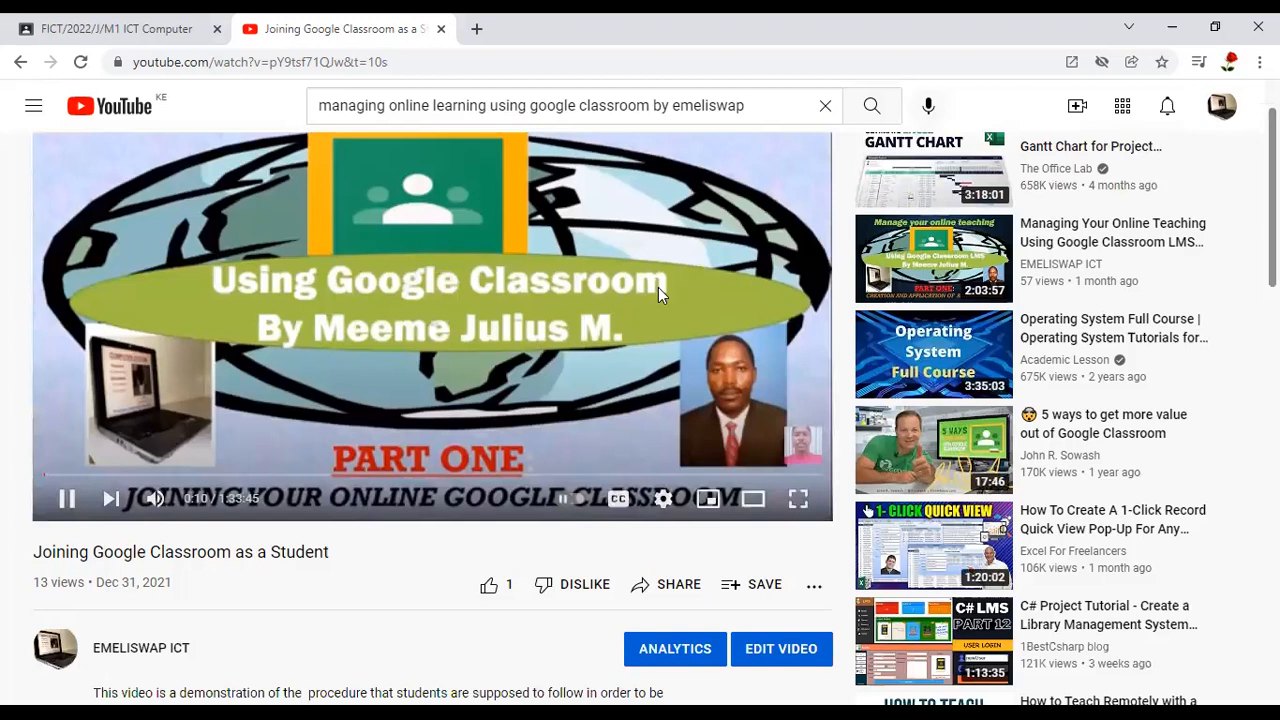
scroll(658, 288, "down", 2)
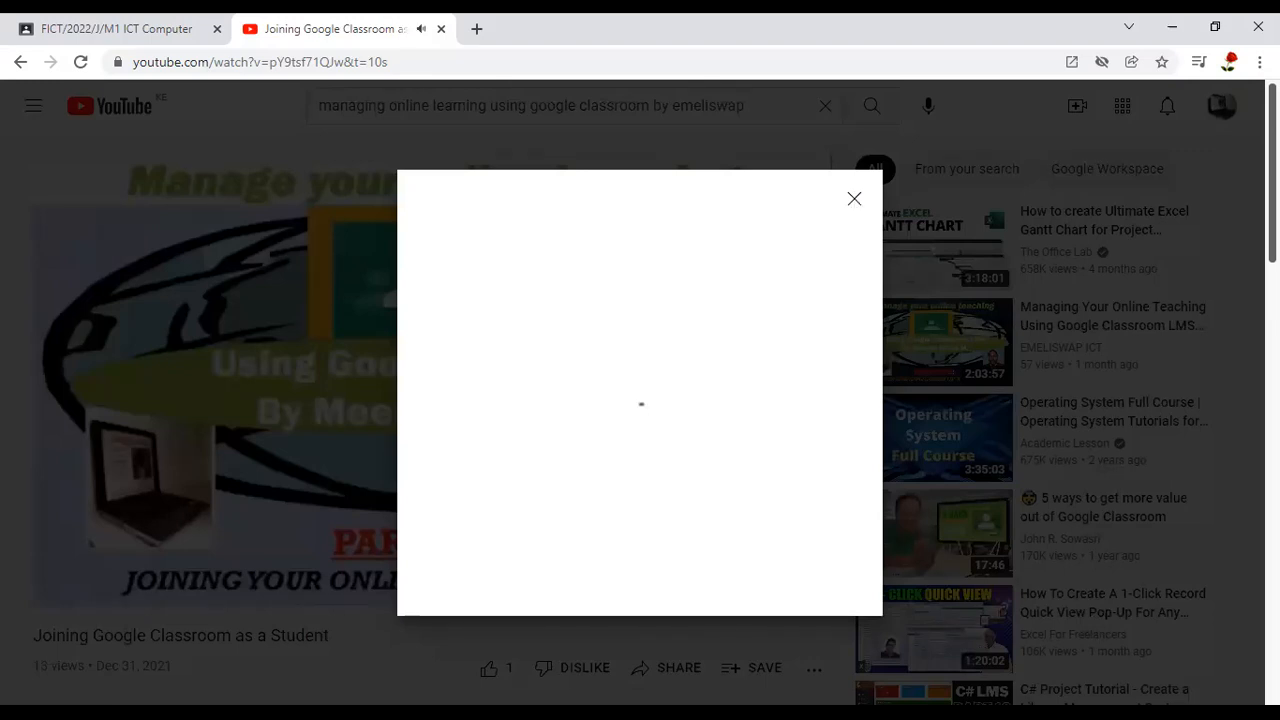
left_click(854, 198)
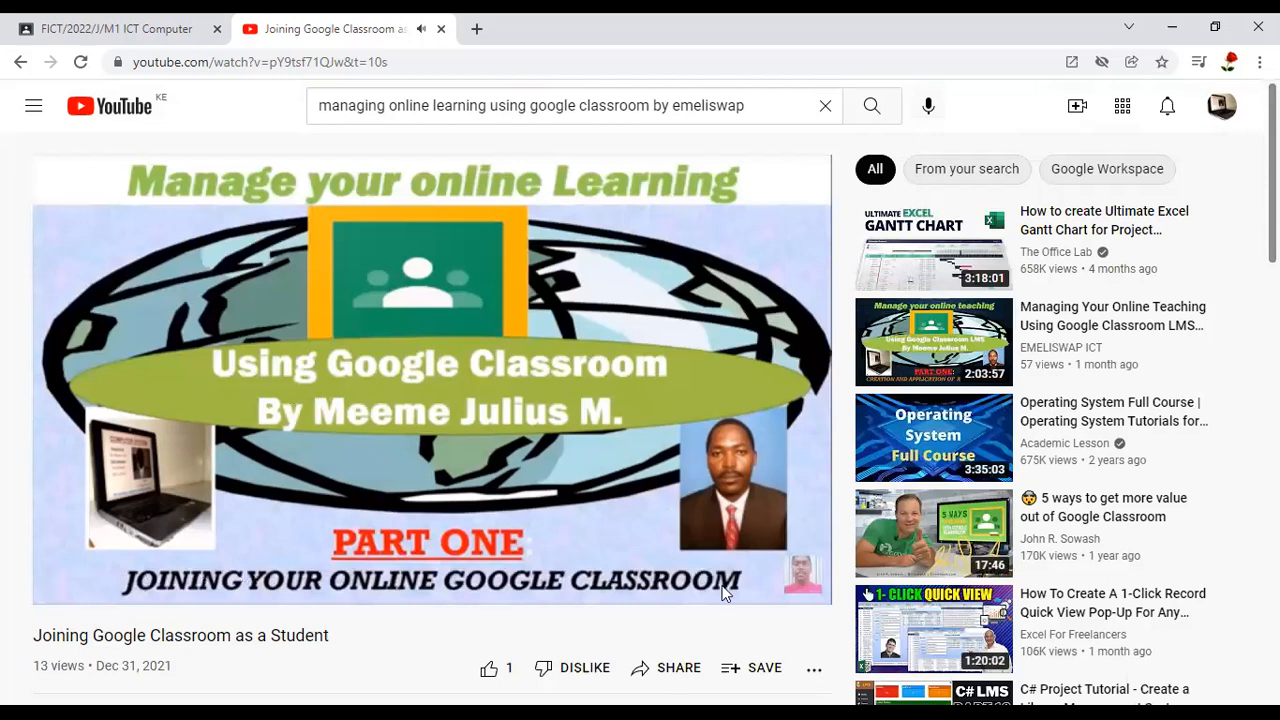
Copy the share link of the "Joining Google Classroom as a Student" video and close the sharing options
scroll(670, 494, "down", 2)
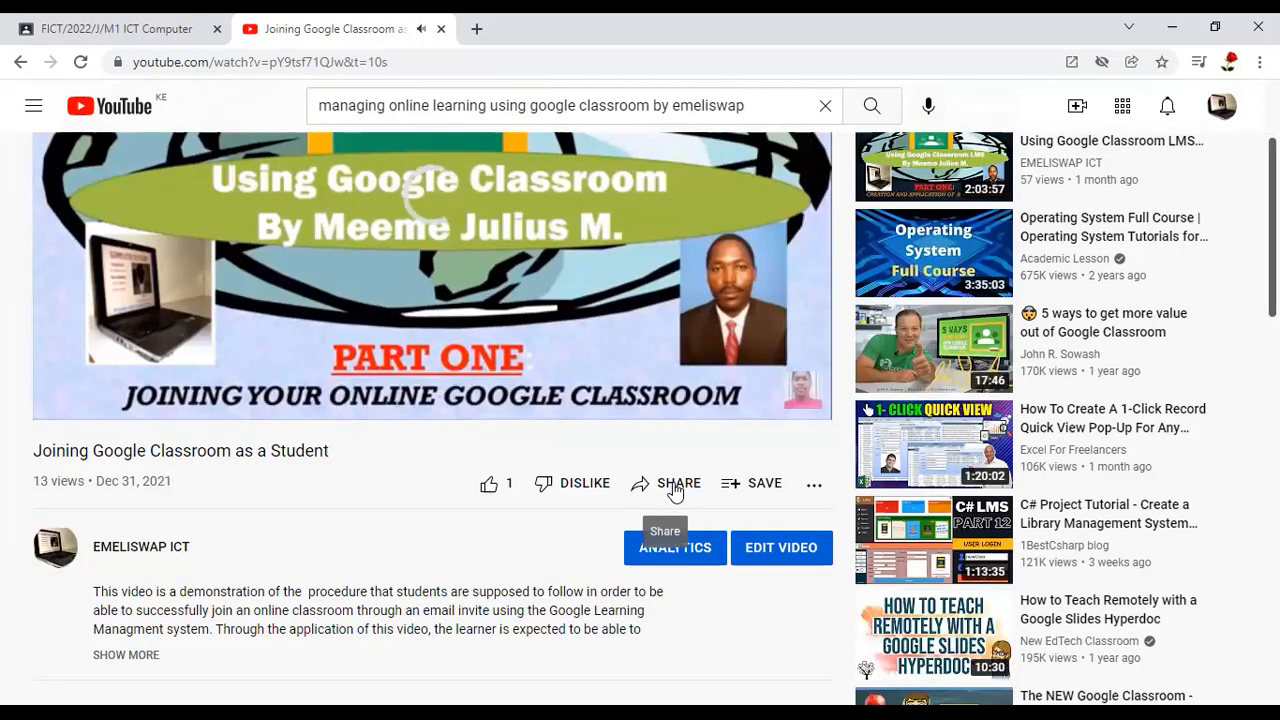
left_click(677, 486)
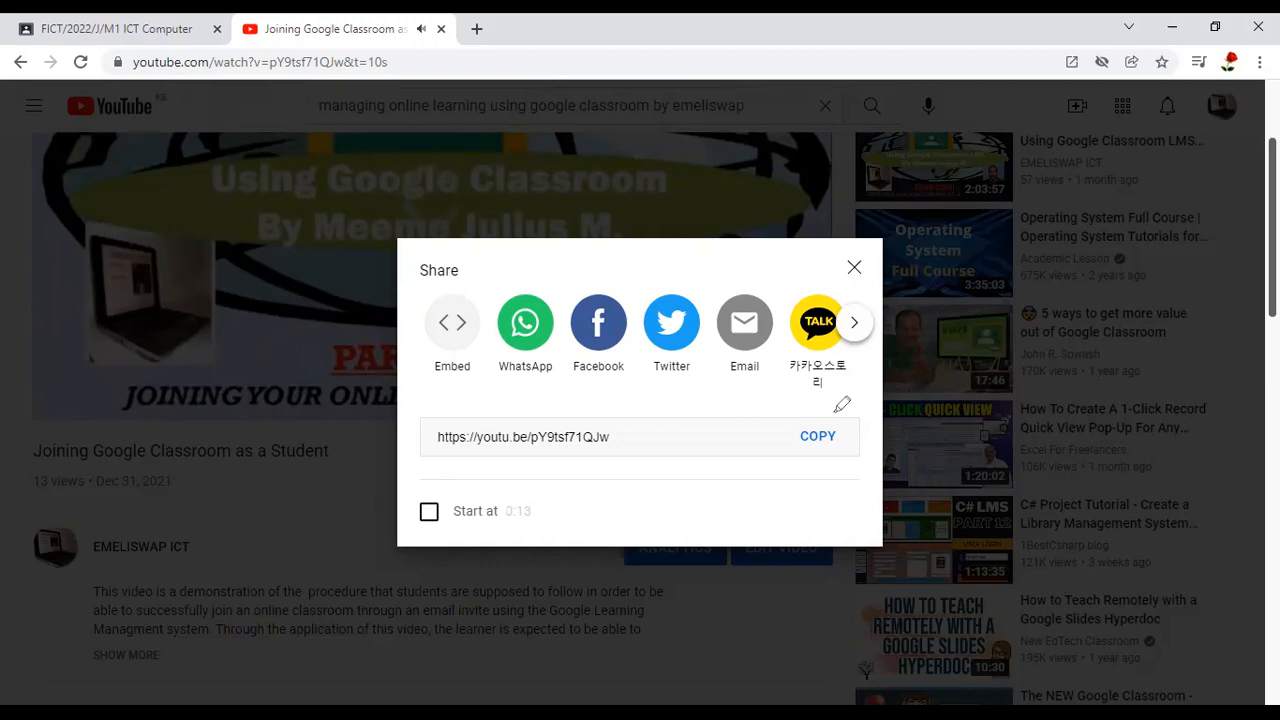
left_click_drag(835, 412, 817, 410)
mouse_move(461, 419)
left_mouse_down()
mouse_move(435, 423)
mouse_move(536, 515)
mouse_move(639, 444)
mouse_move(600, 403)
left_mouse_up()
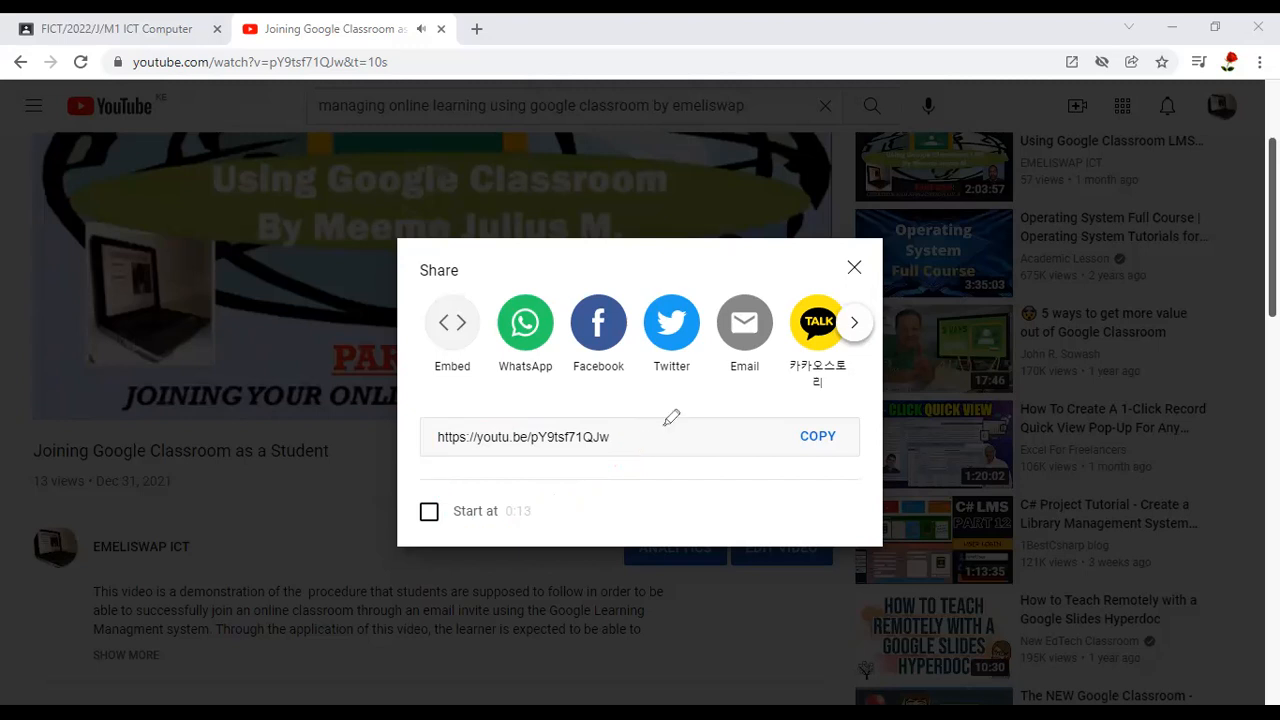
left_click_drag(622, 441, 671, 419)
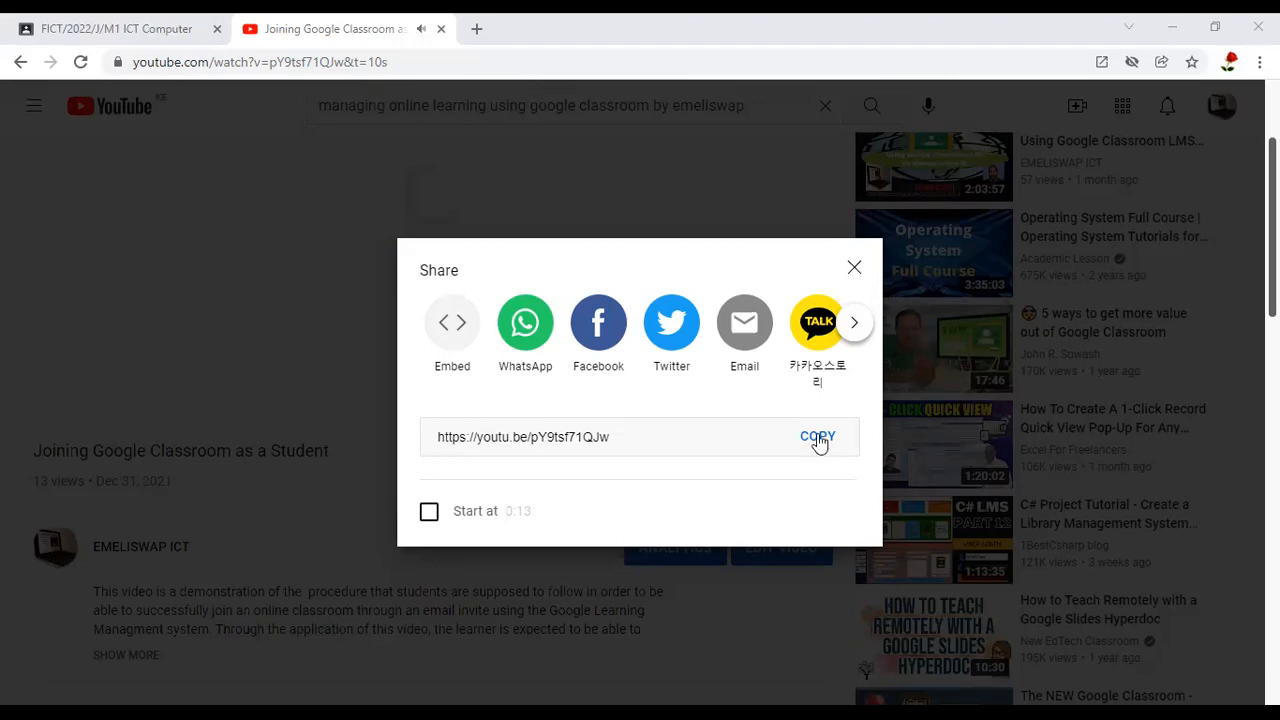
left_click(819, 443)
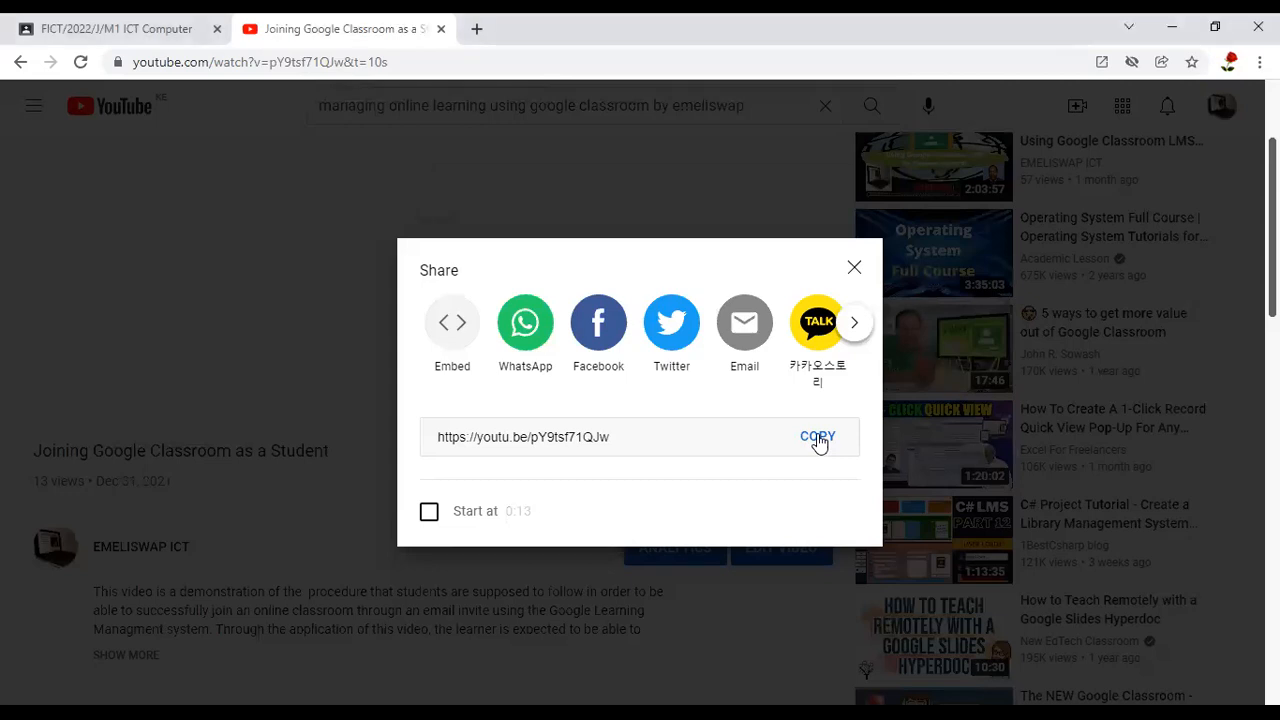
left_click(819, 443)
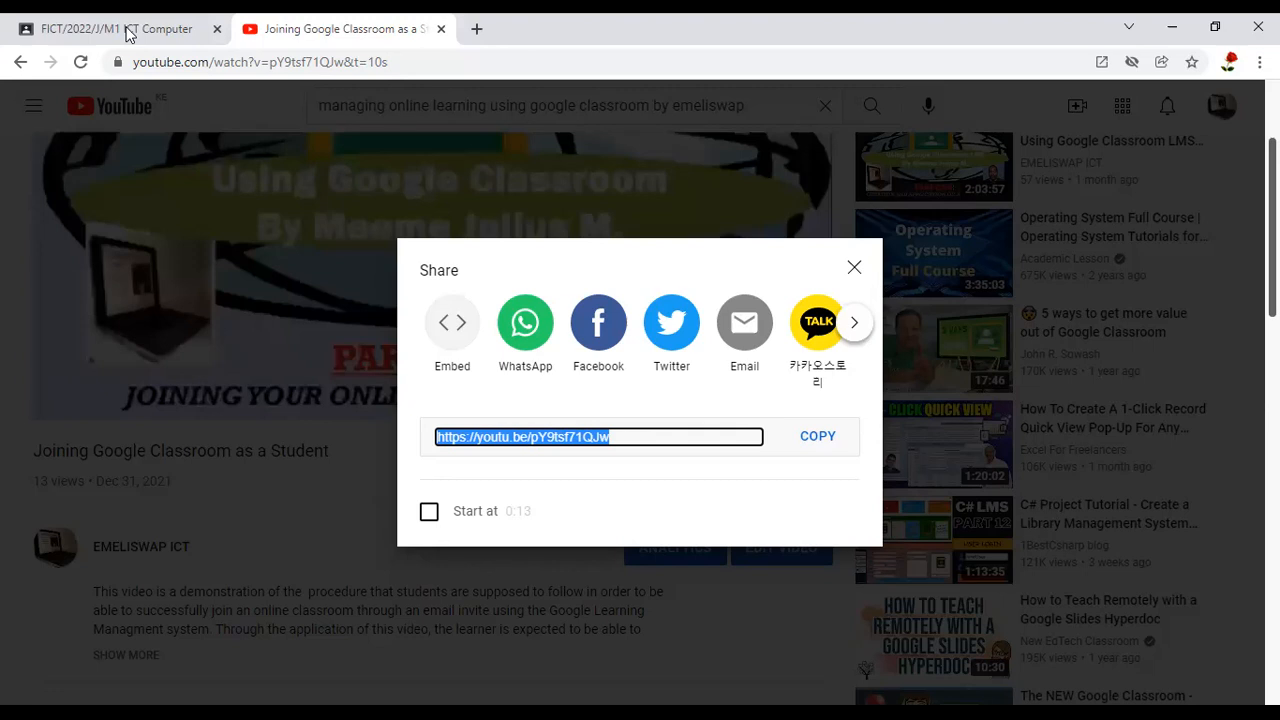
key("Escape")
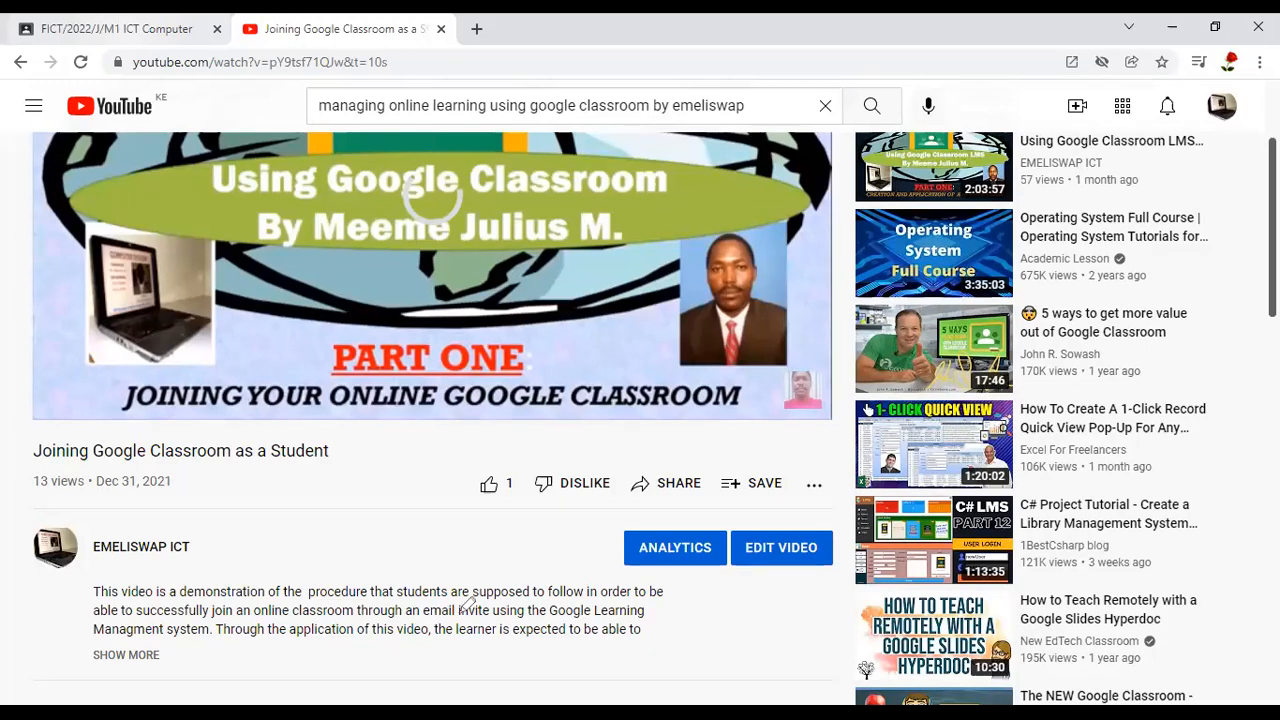
left_click(130, 29)
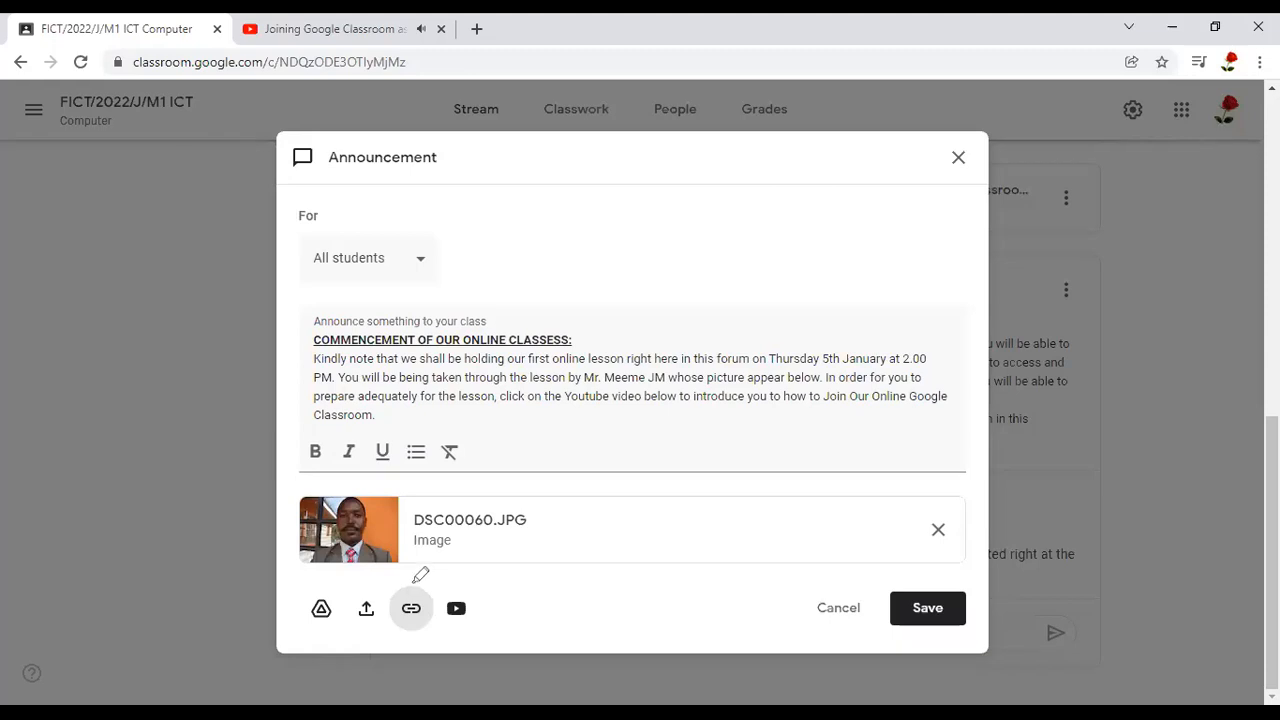
left_click_drag(416, 580, 416, 580)
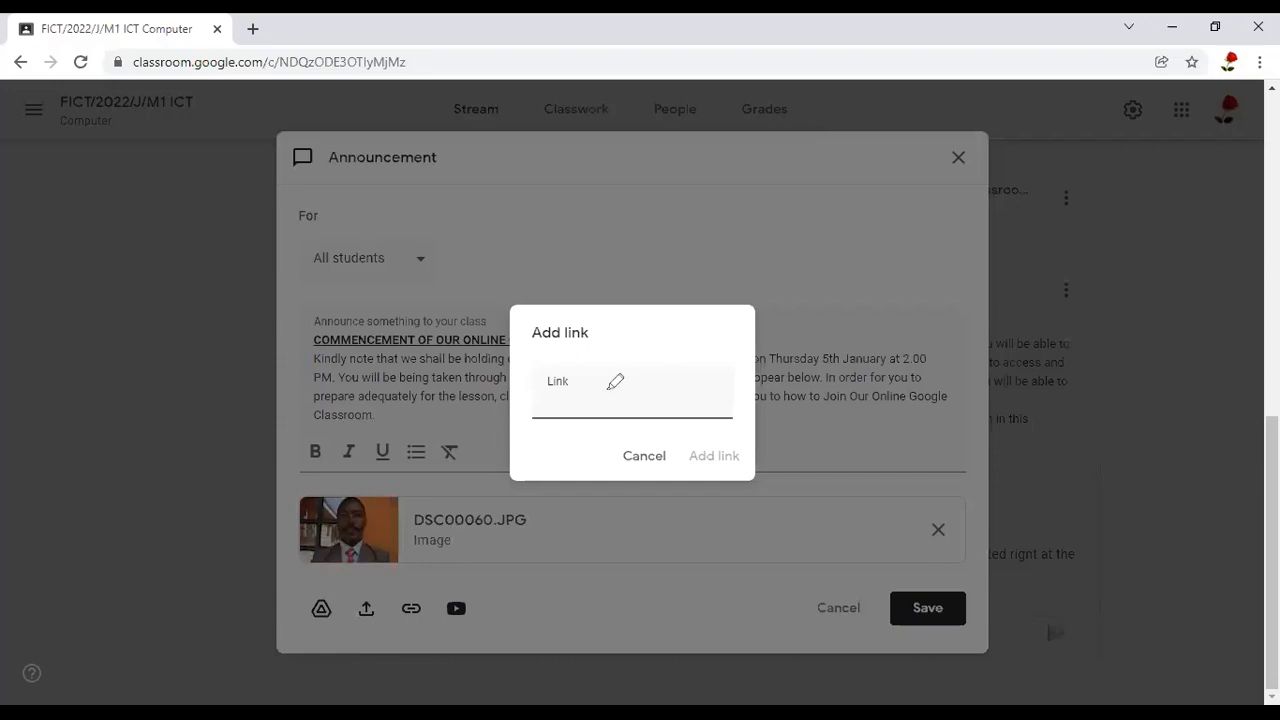
left_click_drag(608, 389, 631, 380)
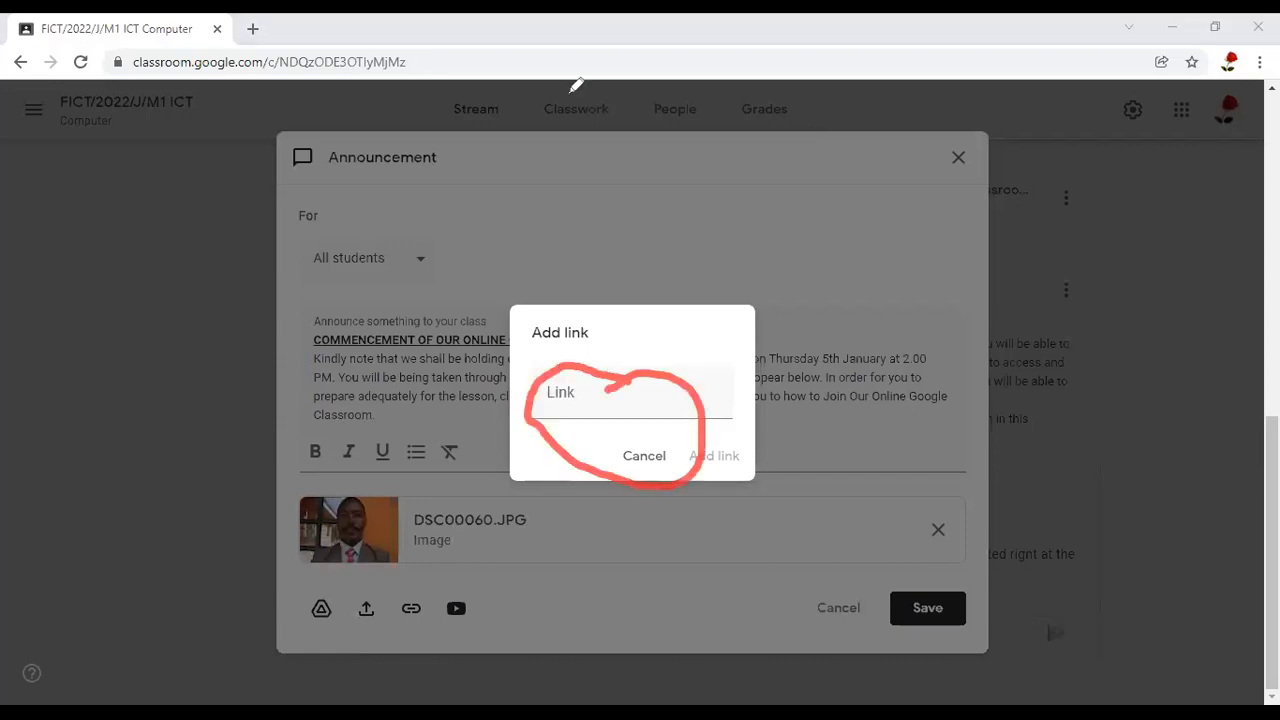
left_click(577, 86)
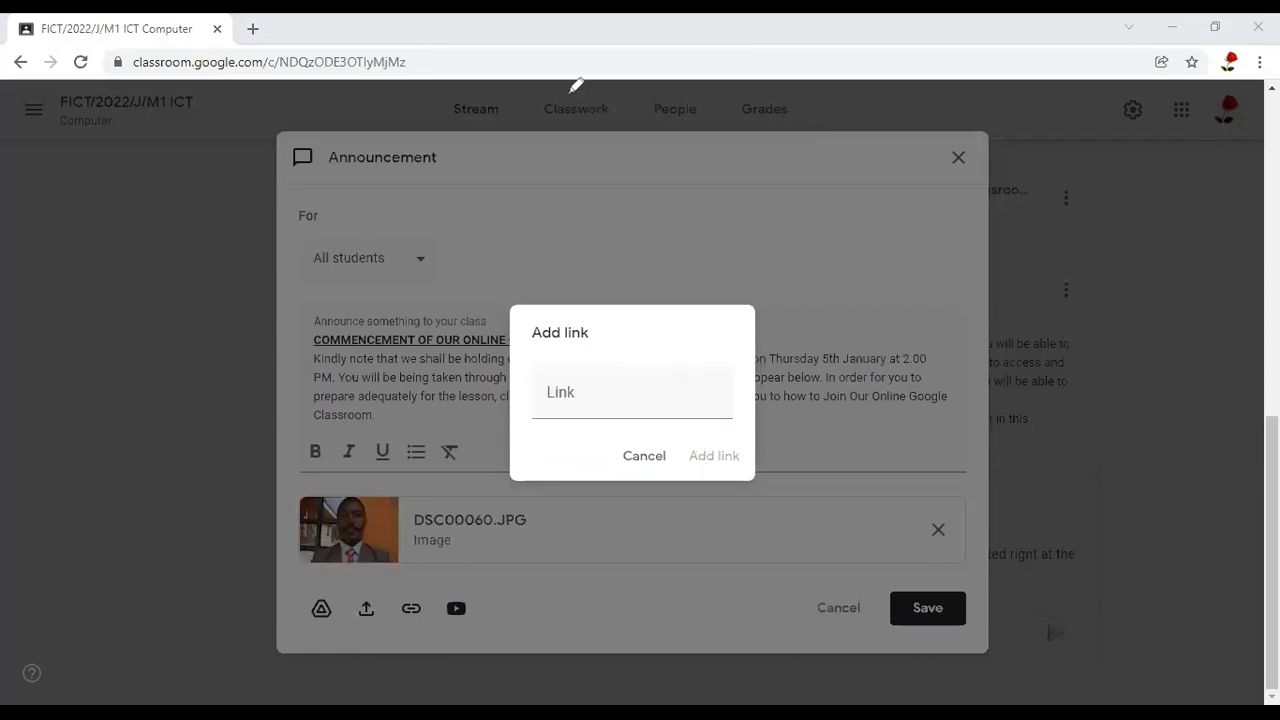
right_click(548, 397)
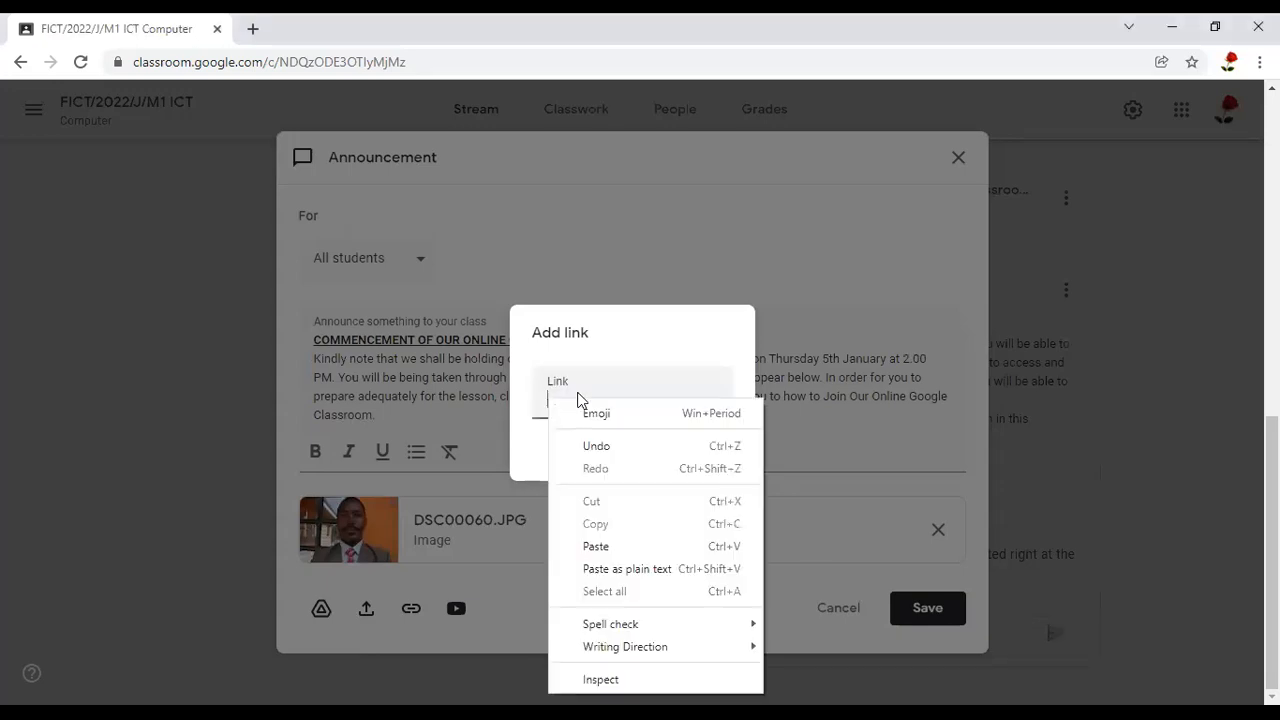
left_click(596, 548)
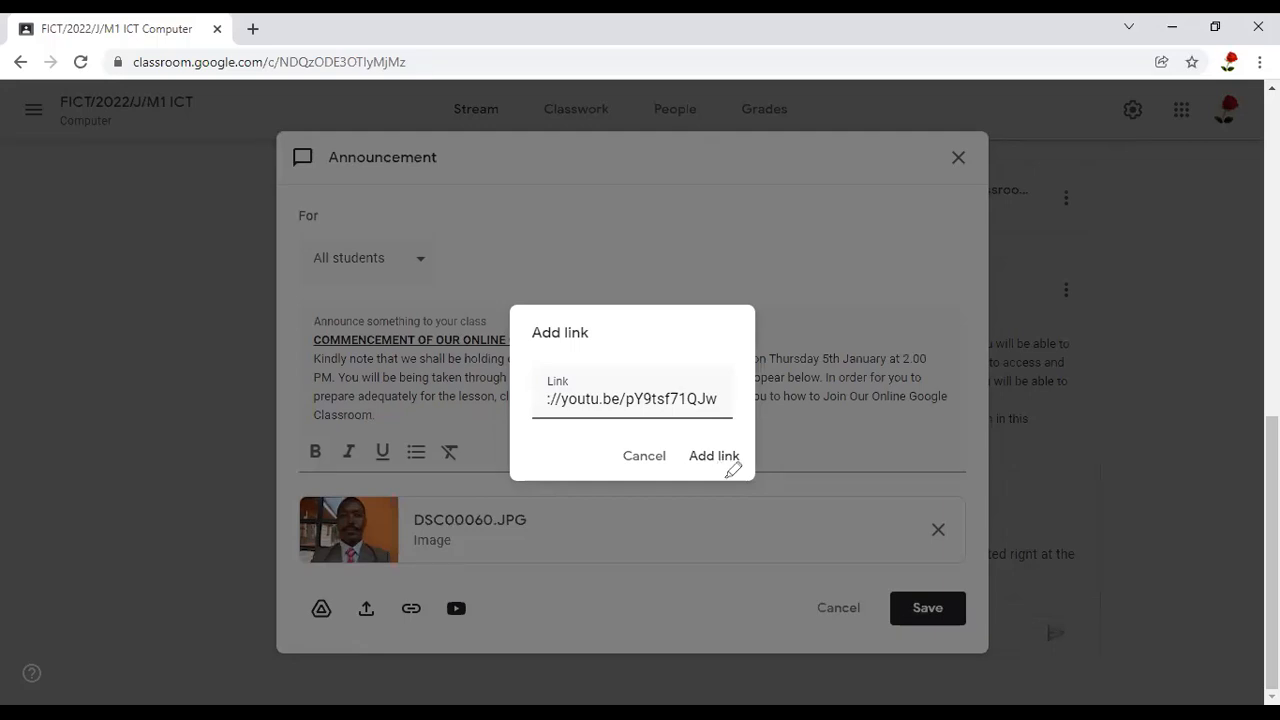
left_click_drag(721, 431, 721, 431)
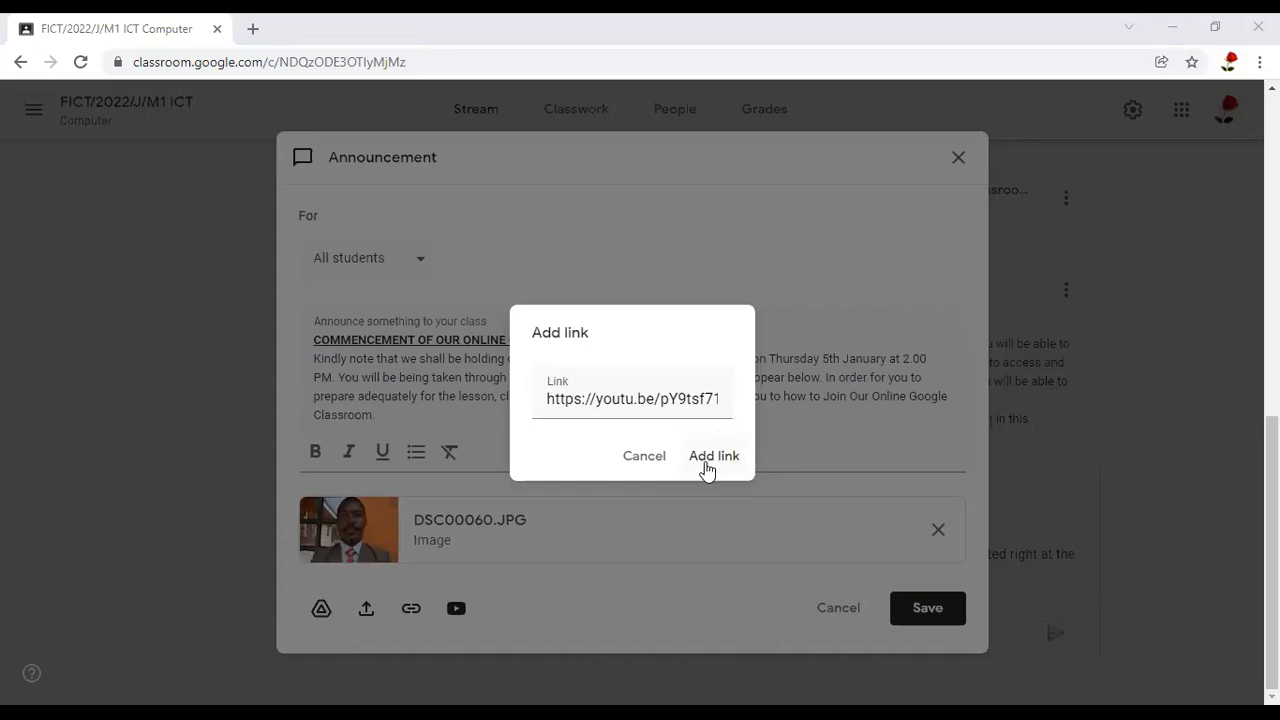
left_click(712, 456)
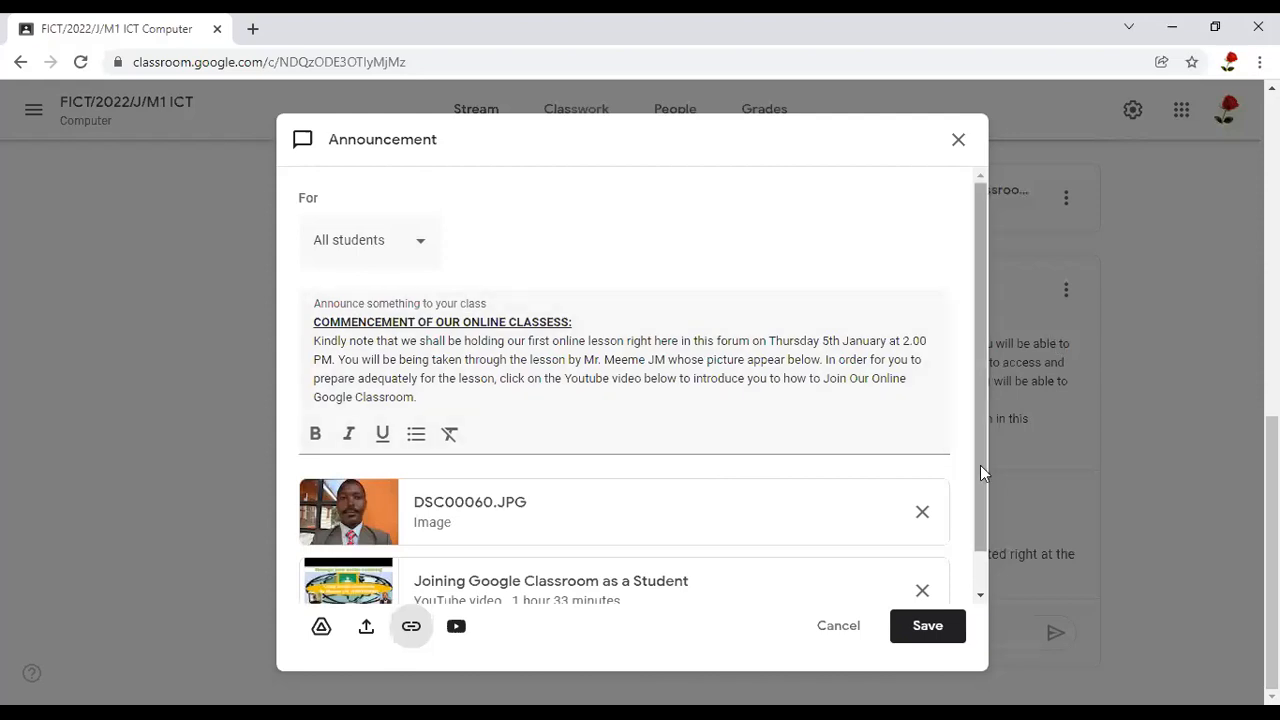
scroll(981, 490, "down", 1)
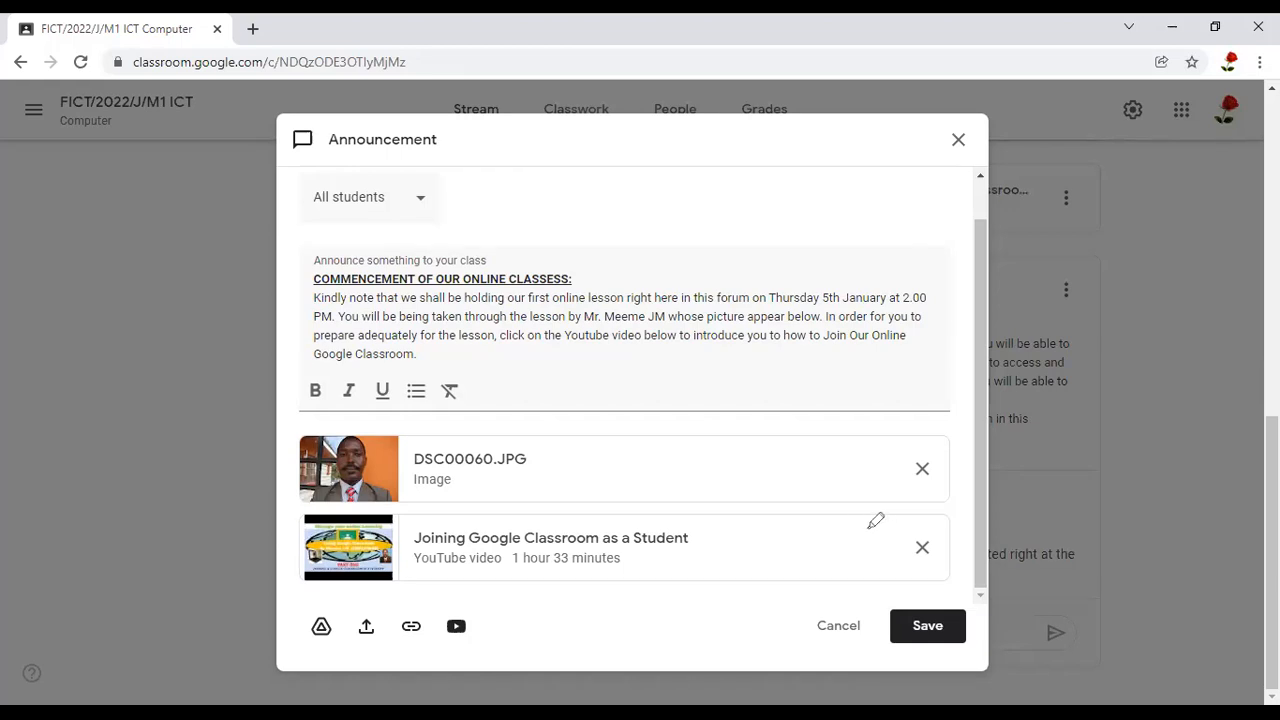
left_click_drag(869, 528, 941, 519)
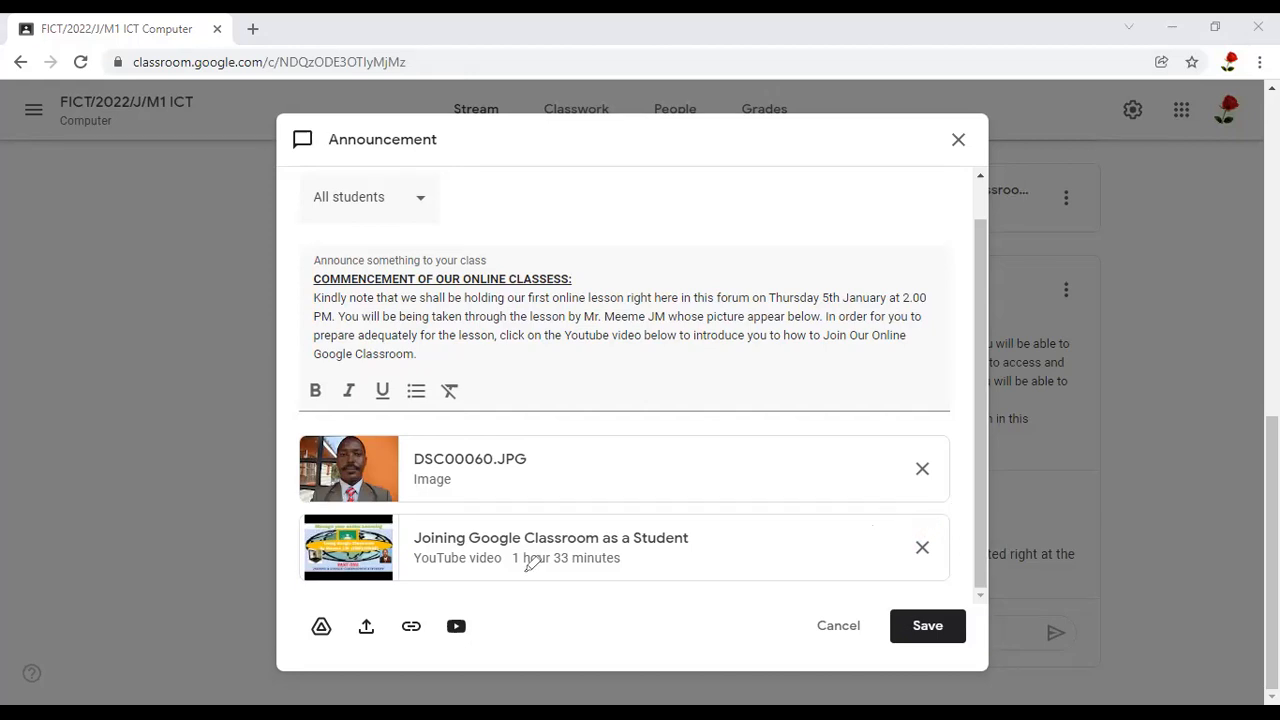
left_click_drag(467, 579, 488, 595)
left_click_drag(437, 665, 466, 578)
mouse_move(511, 630)
left_mouse_down()
mouse_move(460, 623)
mouse_move(449, 580)
left_mouse_up()
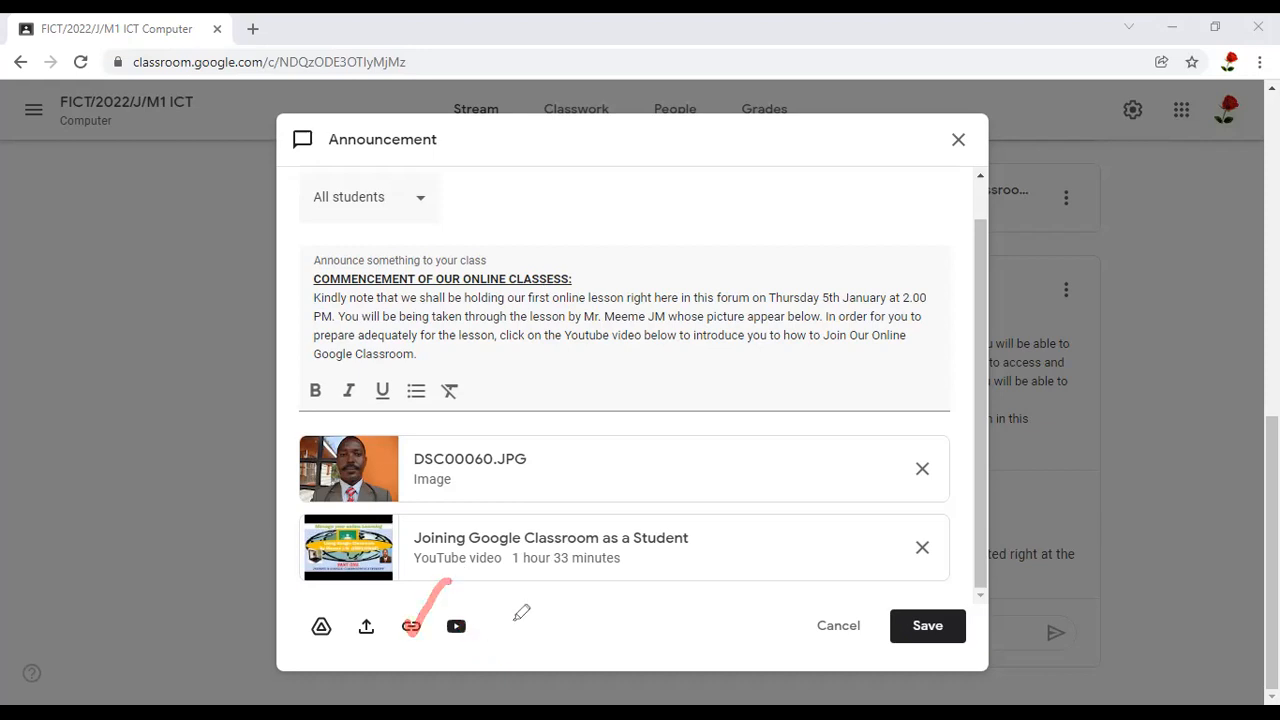
mouse_move(476, 621)
left_mouse_down()
mouse_move(518, 616)
mouse_move(449, 595)
mouse_move(482, 648)
left_mouse_up()
left_click_drag(506, 604, 500, 604)
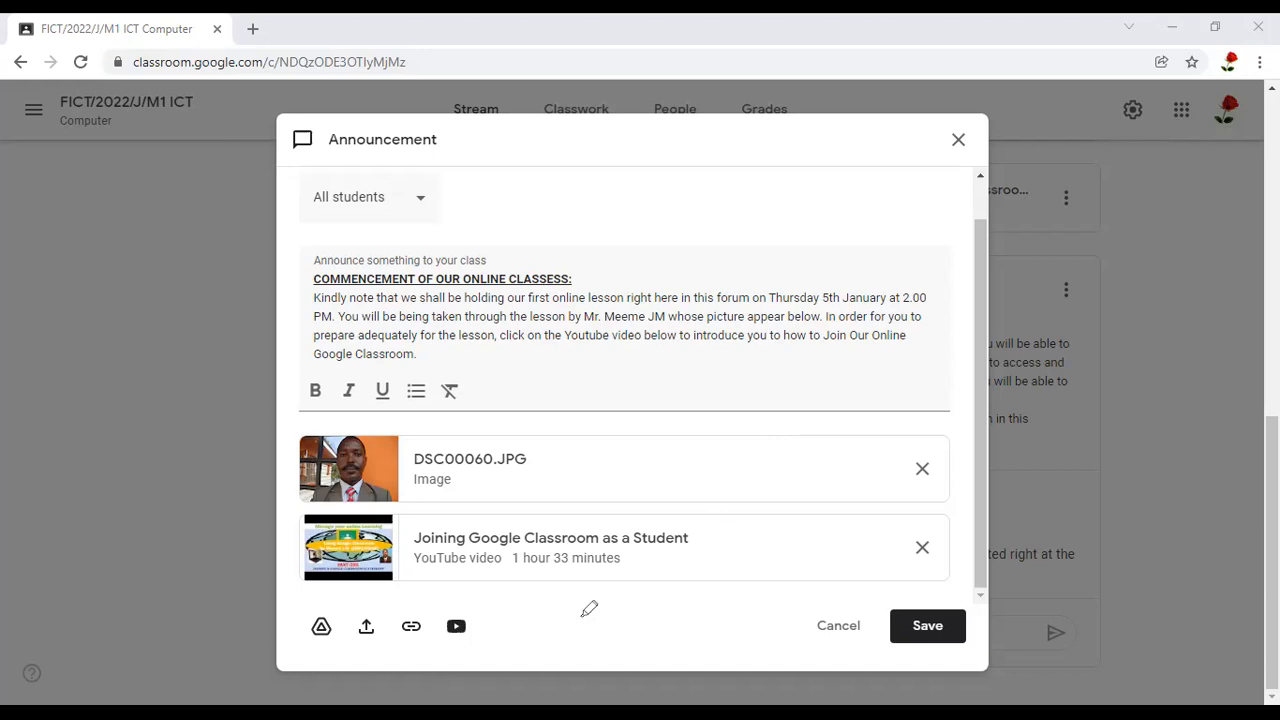
mouse_move(492, 571)
left_mouse_down()
mouse_move(437, 615)
mouse_move(441, 645)
mouse_move(593, 613)
mouse_move(556, 578)
left_mouse_up()
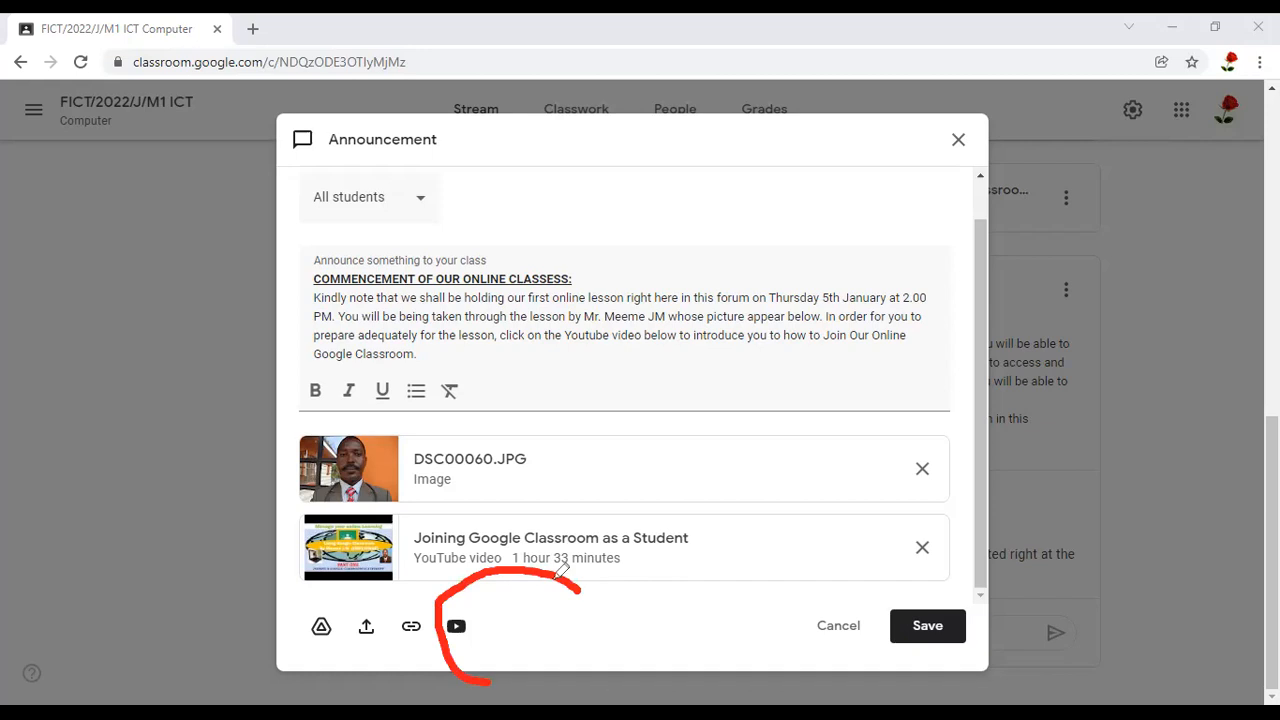
left_click(488, 617)
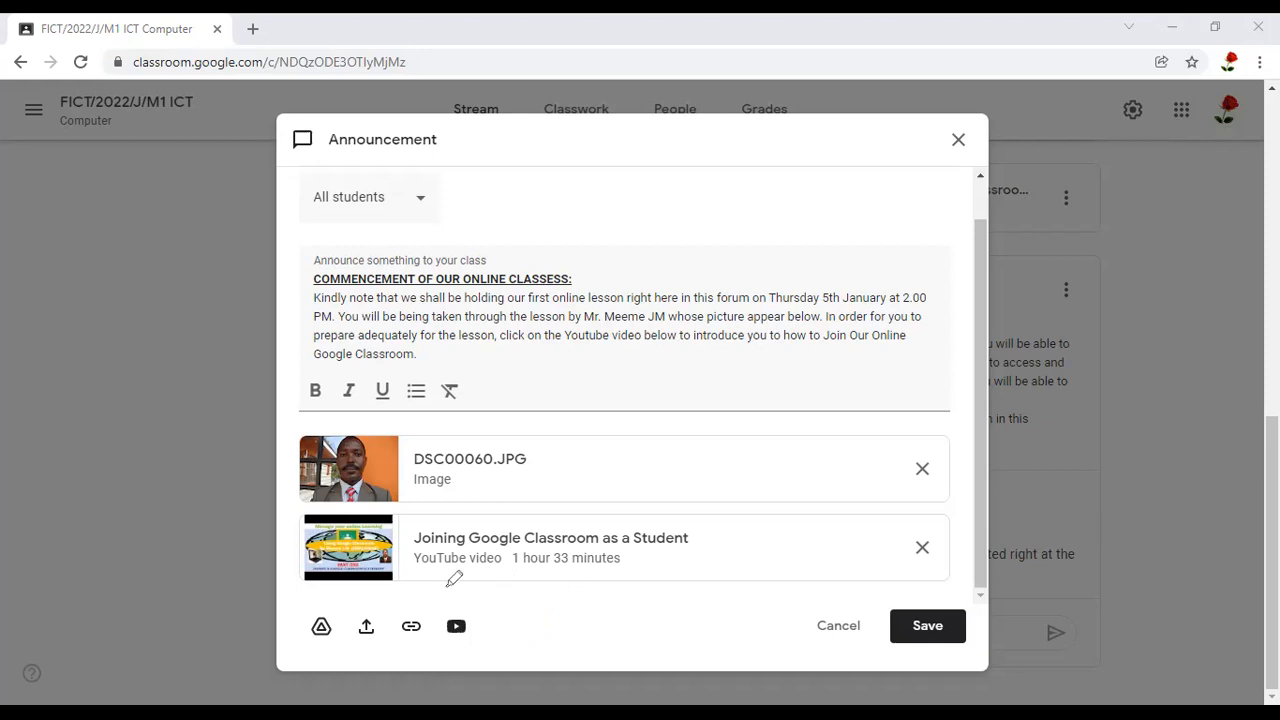
mouse_move(504, 592)
left_mouse_down()
mouse_move(447, 663)
mouse_move(509, 598)
mouse_move(501, 590)
left_mouse_up()
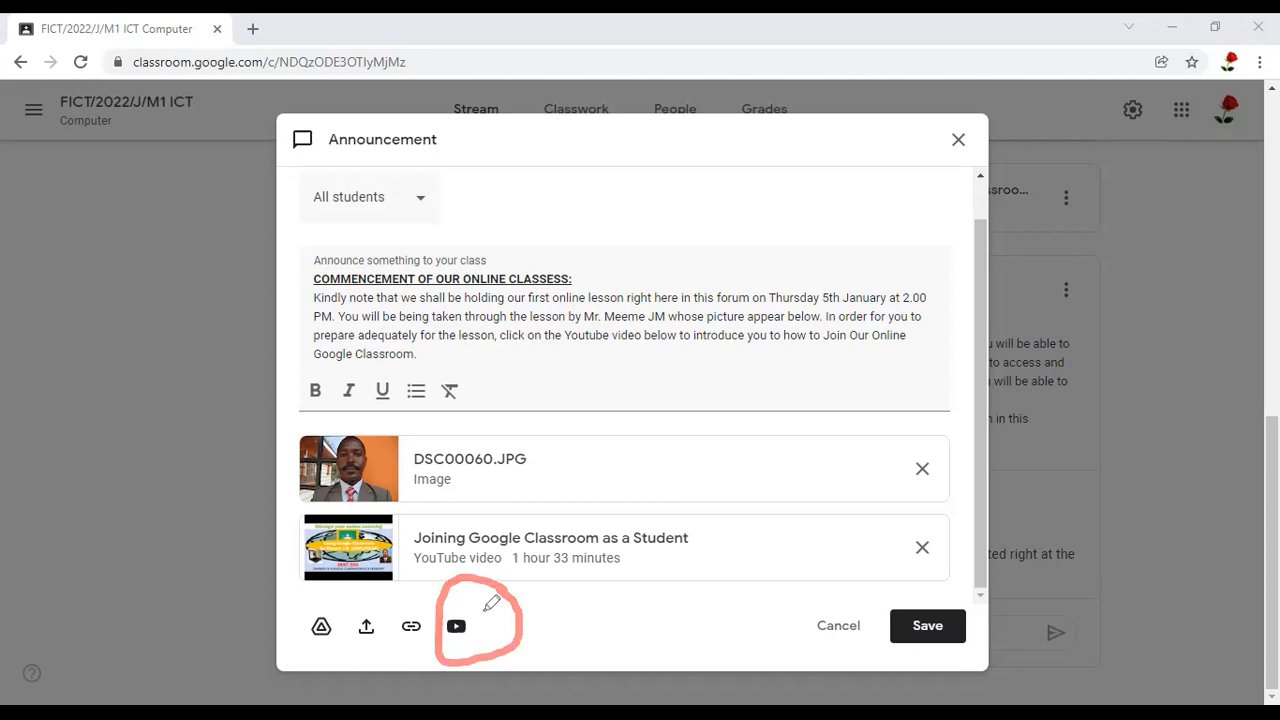
left_click_drag(483, 613, 526, 603)
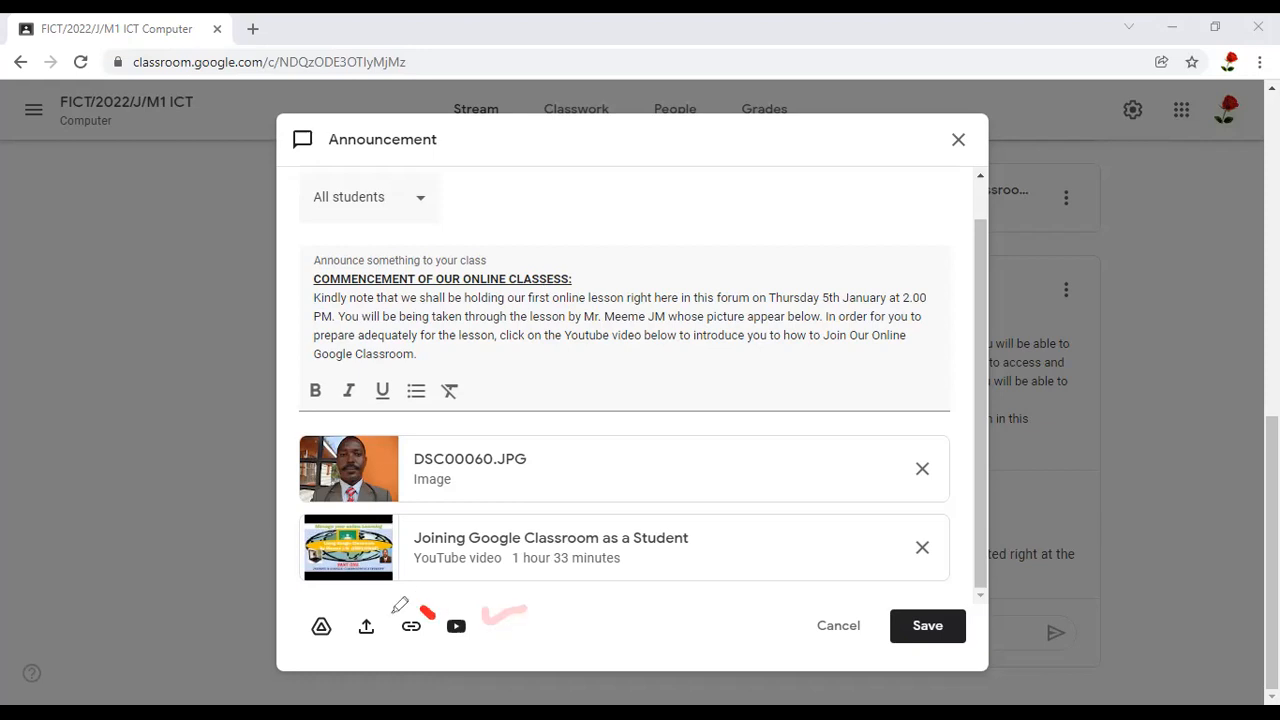
mouse_move(396, 636)
left_mouse_down()
mouse_move(431, 606)
mouse_move(415, 610)
left_mouse_up()
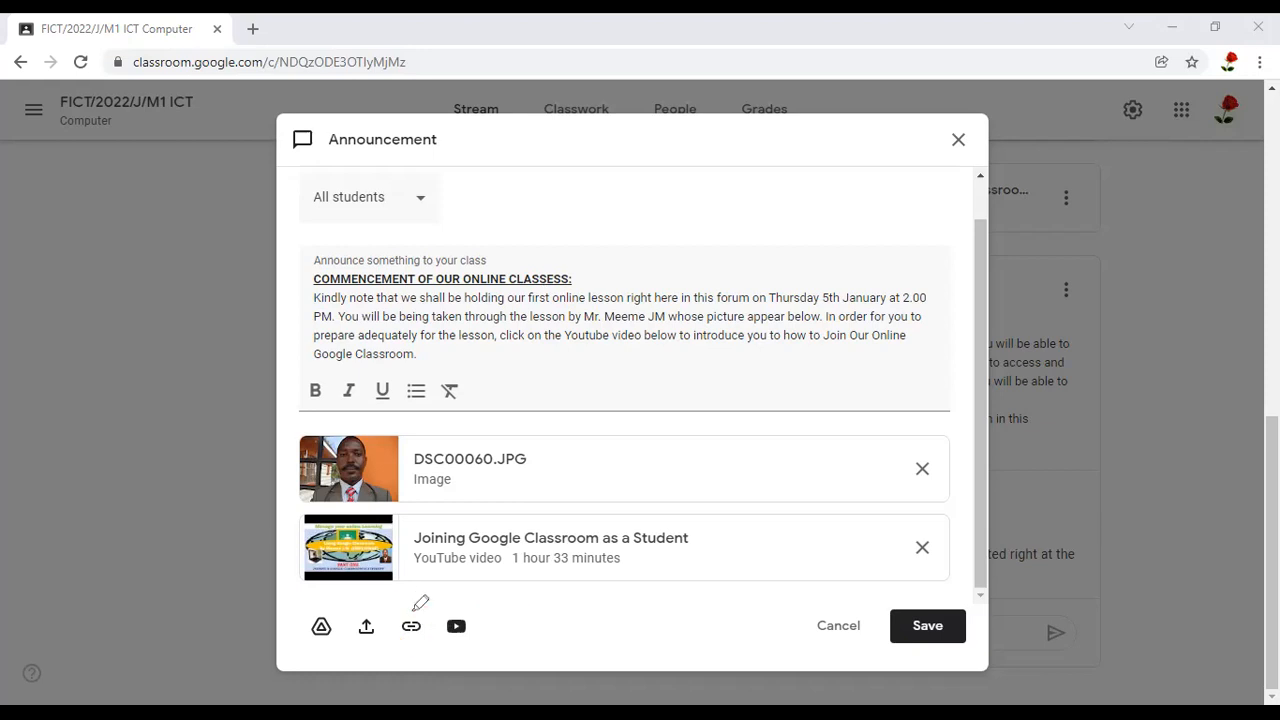
left_click(420, 612)
mouse_move(393, 615)
left_mouse_down()
mouse_move(440, 624)
mouse_move(408, 607)
left_mouse_up()
left_click_drag(466, 609, 474, 591)
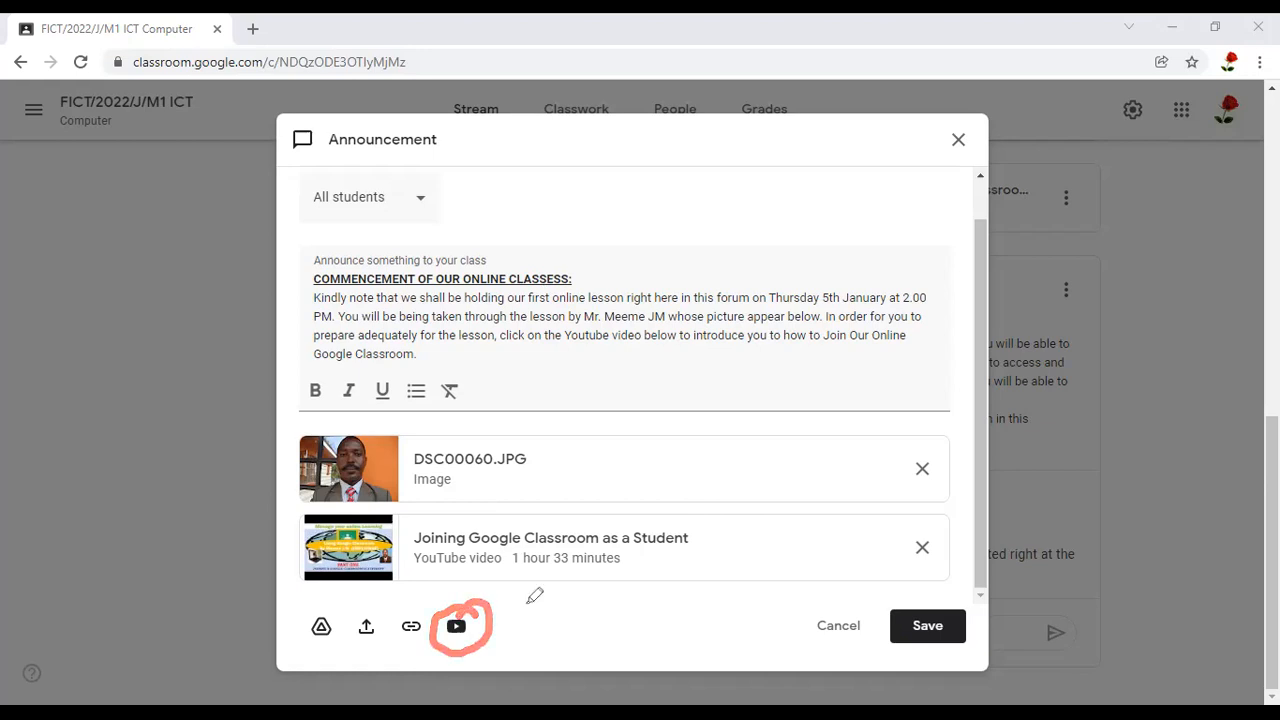
left_click(456, 628)
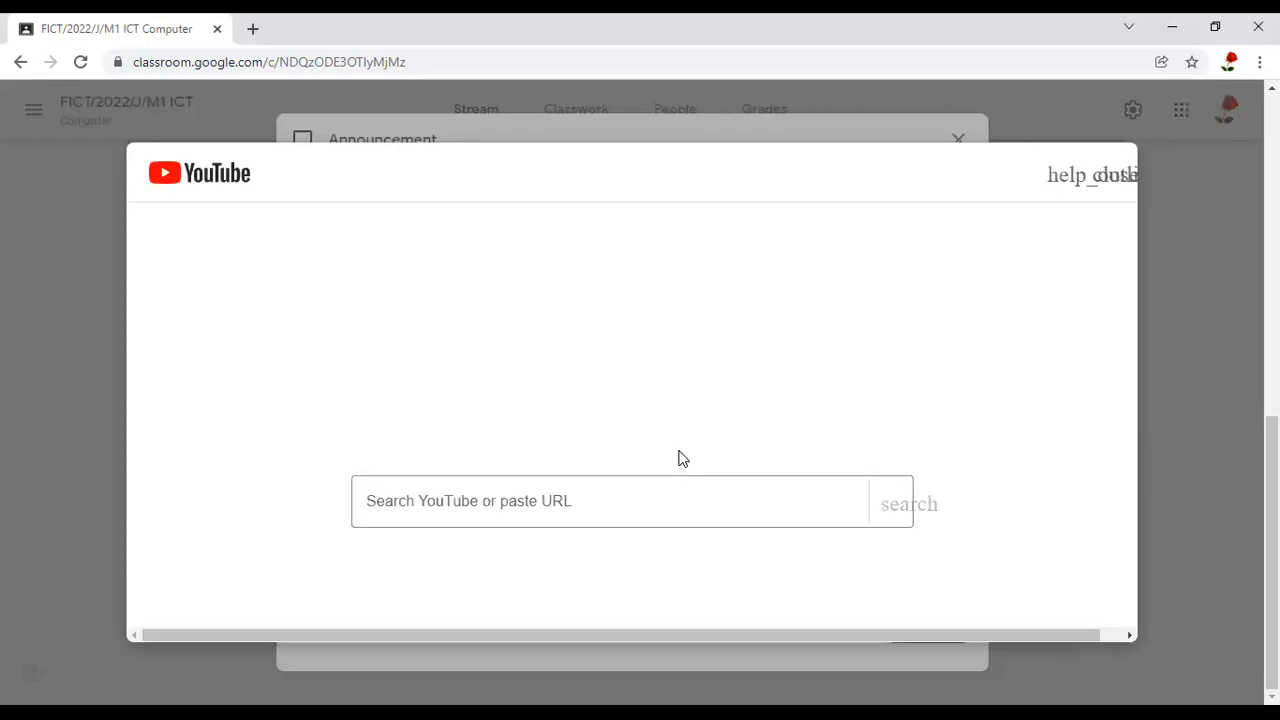
right_click(440, 500)
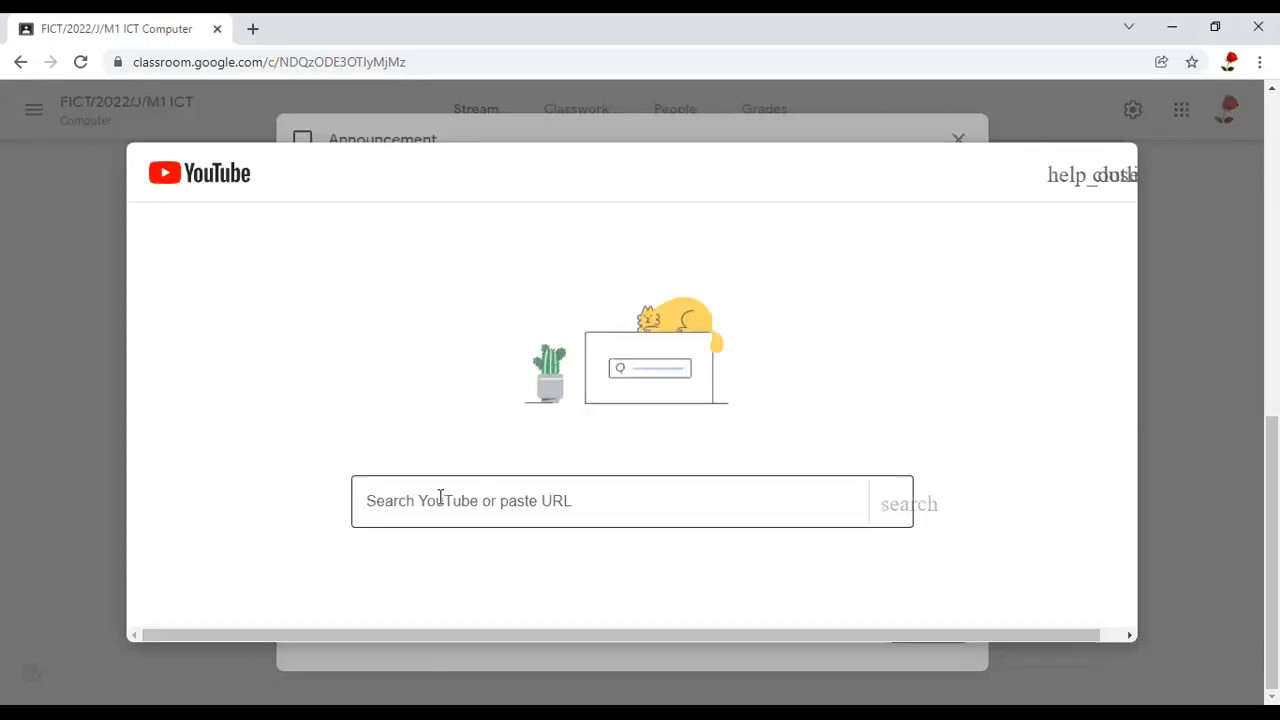
left_click(500, 350)
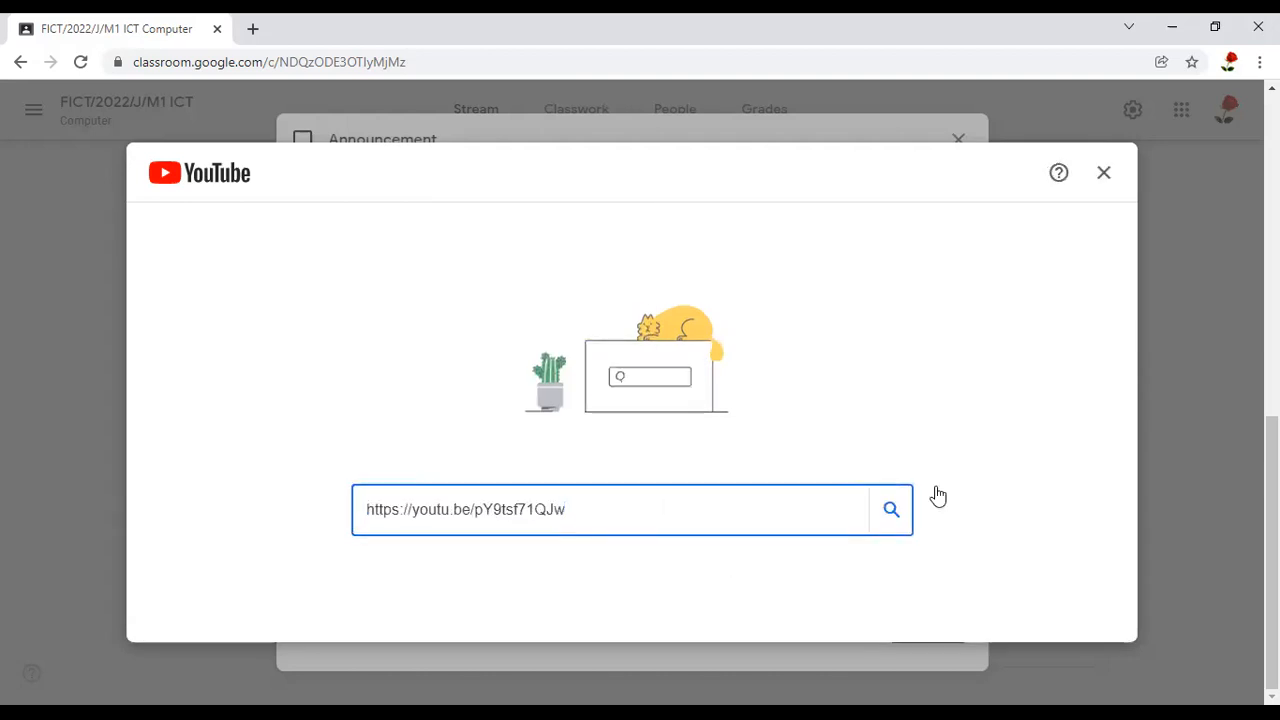
left_click(890, 512)
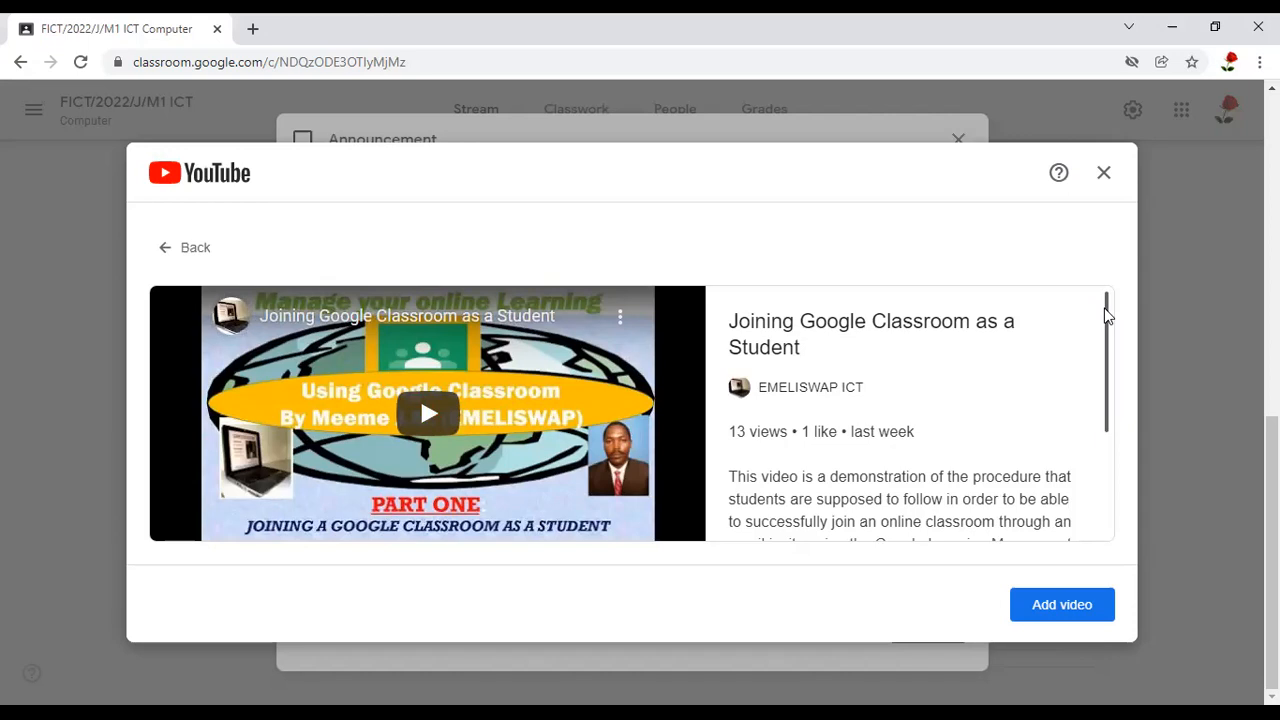
left_click(1051, 607)
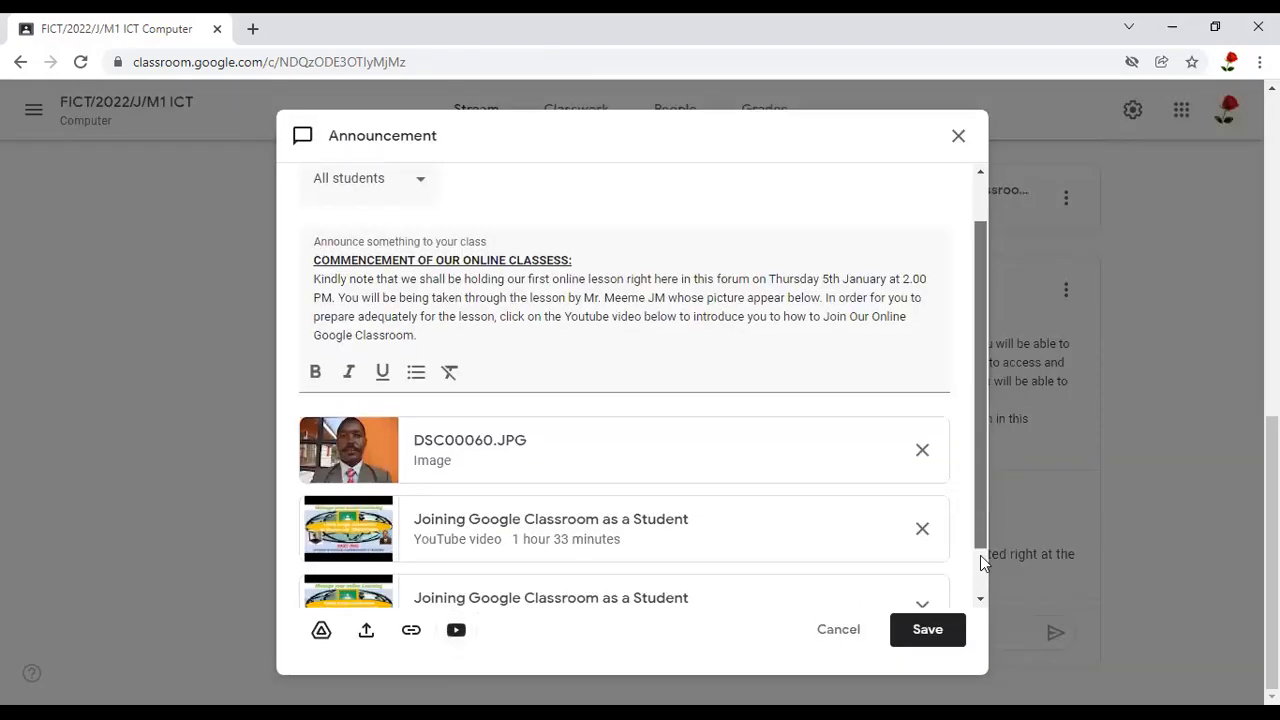
scroll(980, 555, "down", 1)
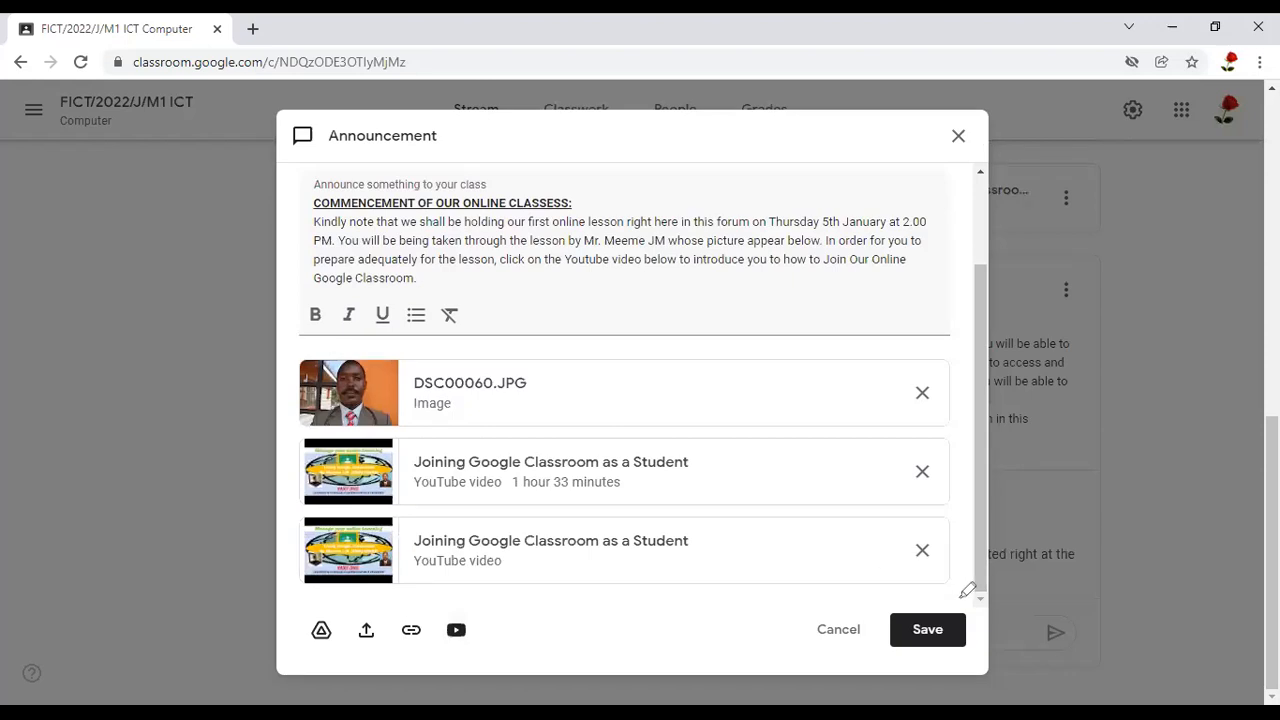
mouse_move(600, 388)
left_mouse_down()
mouse_move(380, 640)
mouse_move(704, 614)
mouse_move(766, 371)
mouse_move(553, 351)
left_mouse_up()
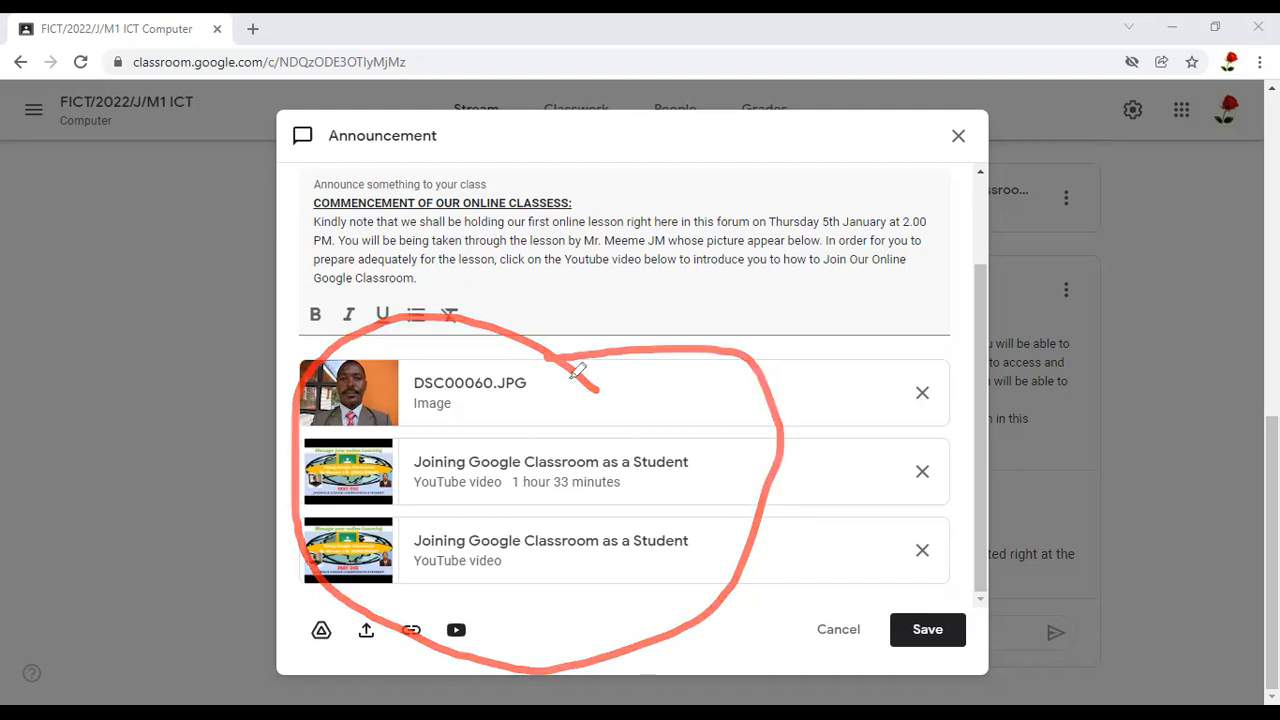
left_click_drag(541, 372, 617, 319)
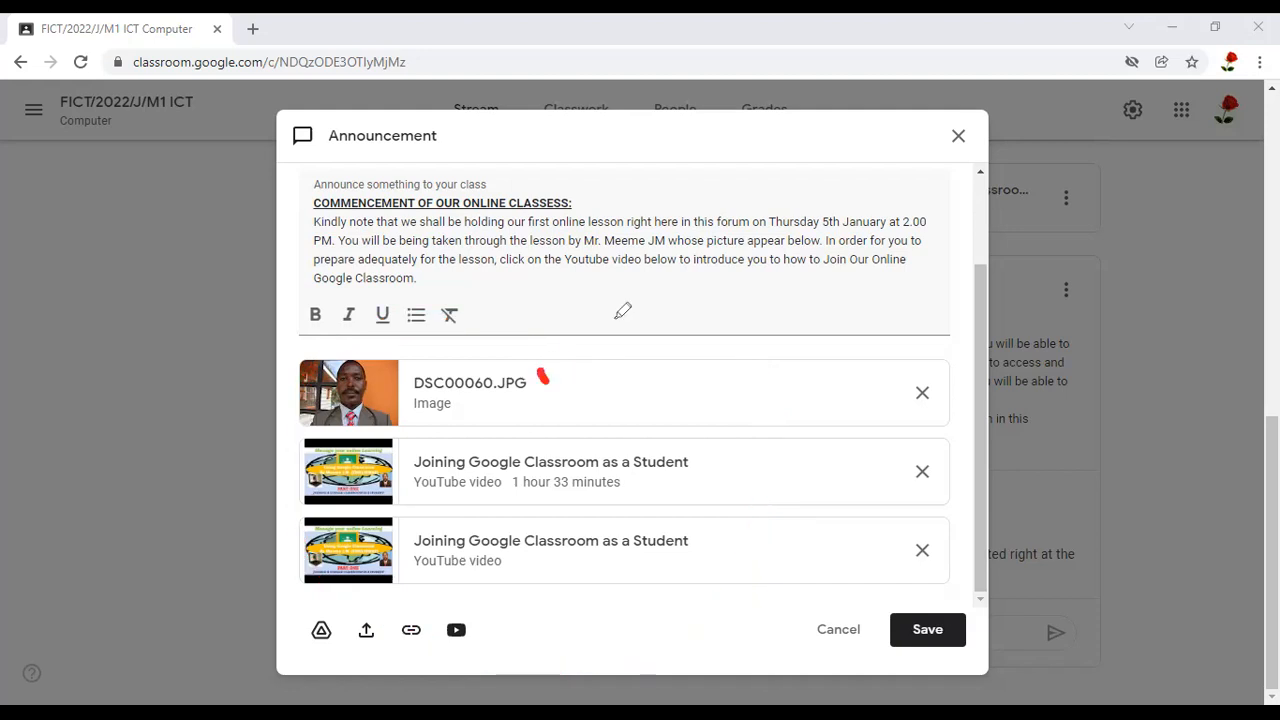
left_click_drag(624, 458, 710, 401)
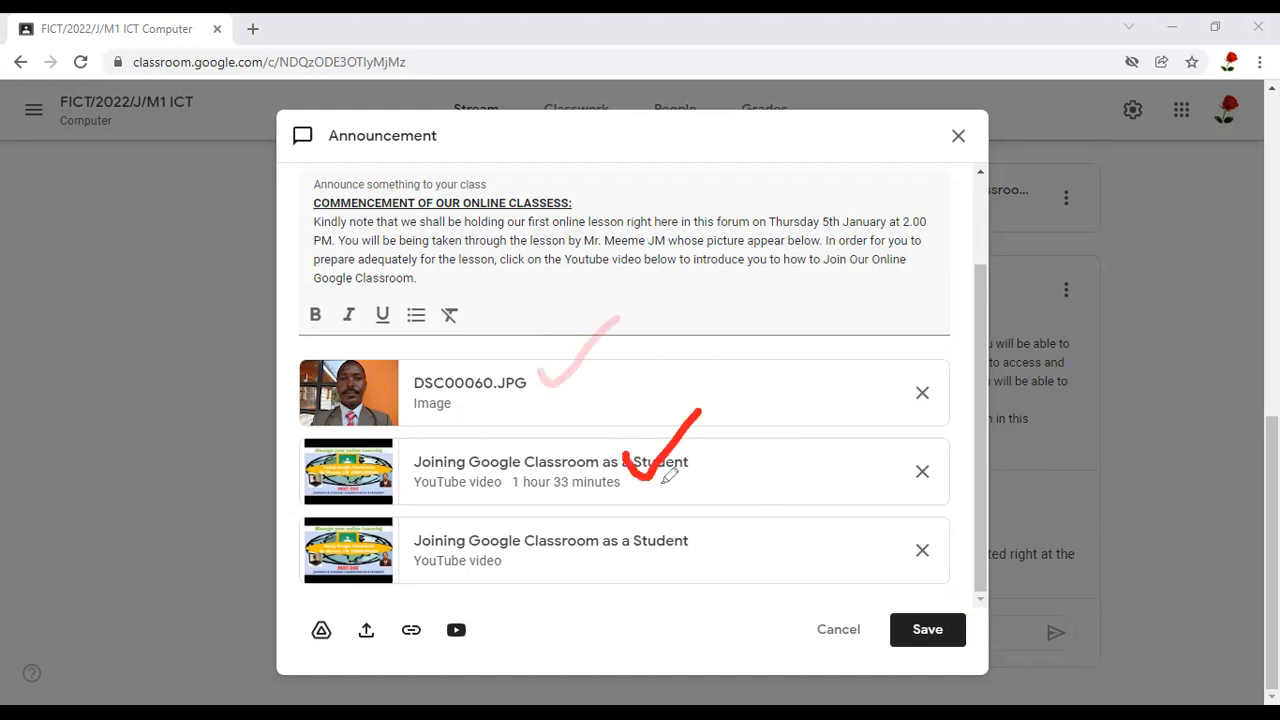
left_click_drag(594, 559, 716, 503)
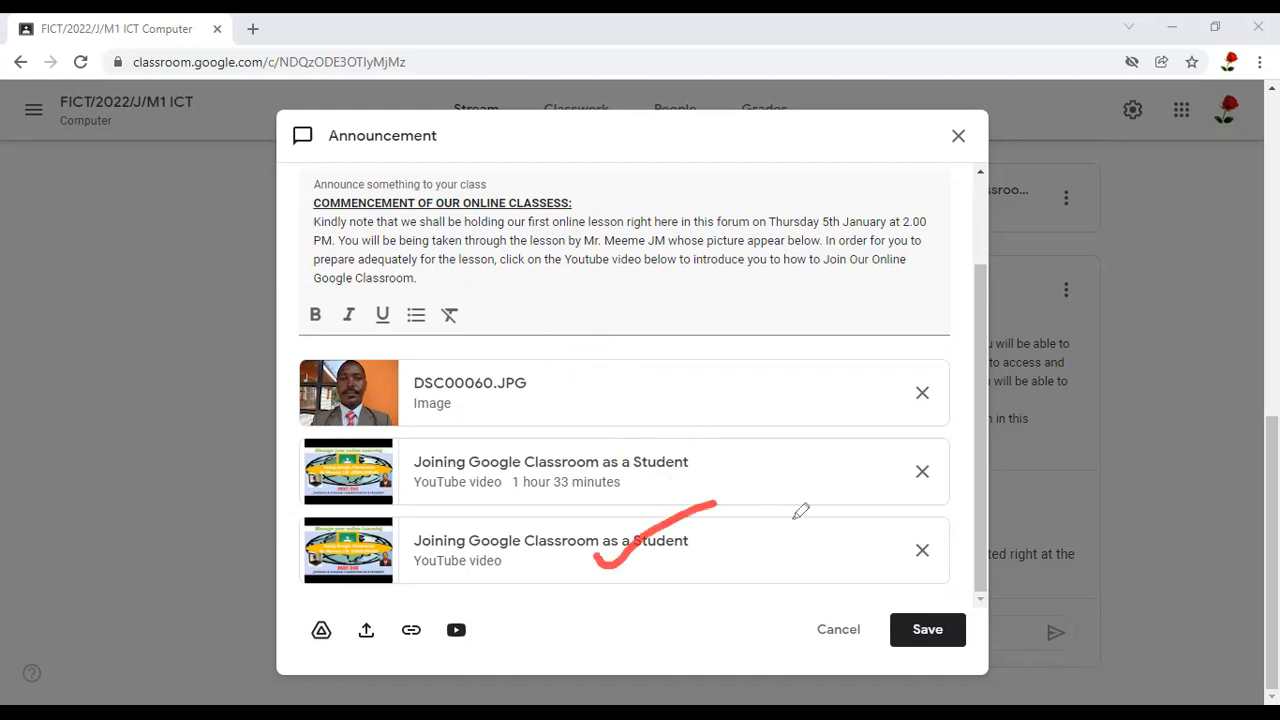
mouse_move(868, 594)
left_mouse_down()
mouse_move(860, 614)
mouse_move(937, 666)
mouse_move(1054, 614)
mouse_move(946, 590)
left_mouse_up()
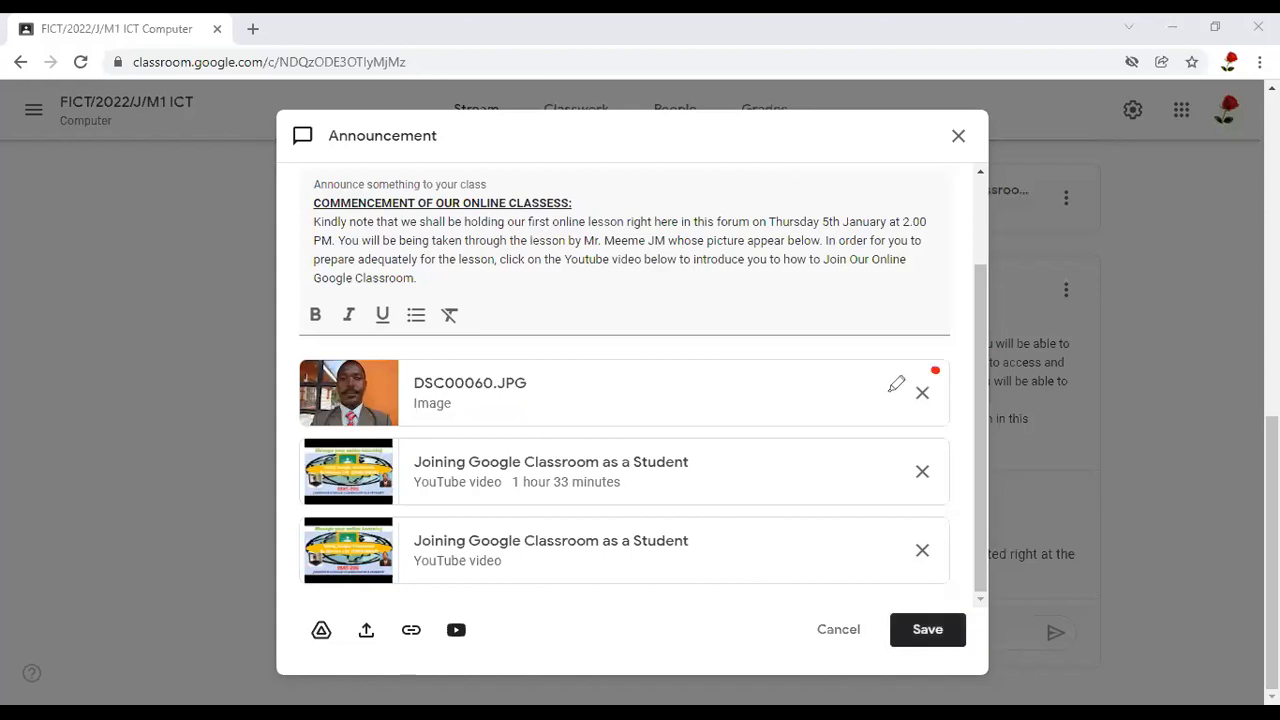
mouse_move(920, 416)
left_mouse_down()
mouse_move(937, 368)
mouse_move(920, 364)
left_mouse_up()
mouse_move(948, 459)
left_mouse_down()
mouse_move(899, 459)
mouse_move(903, 500)
mouse_move(926, 463)
left_mouse_up()
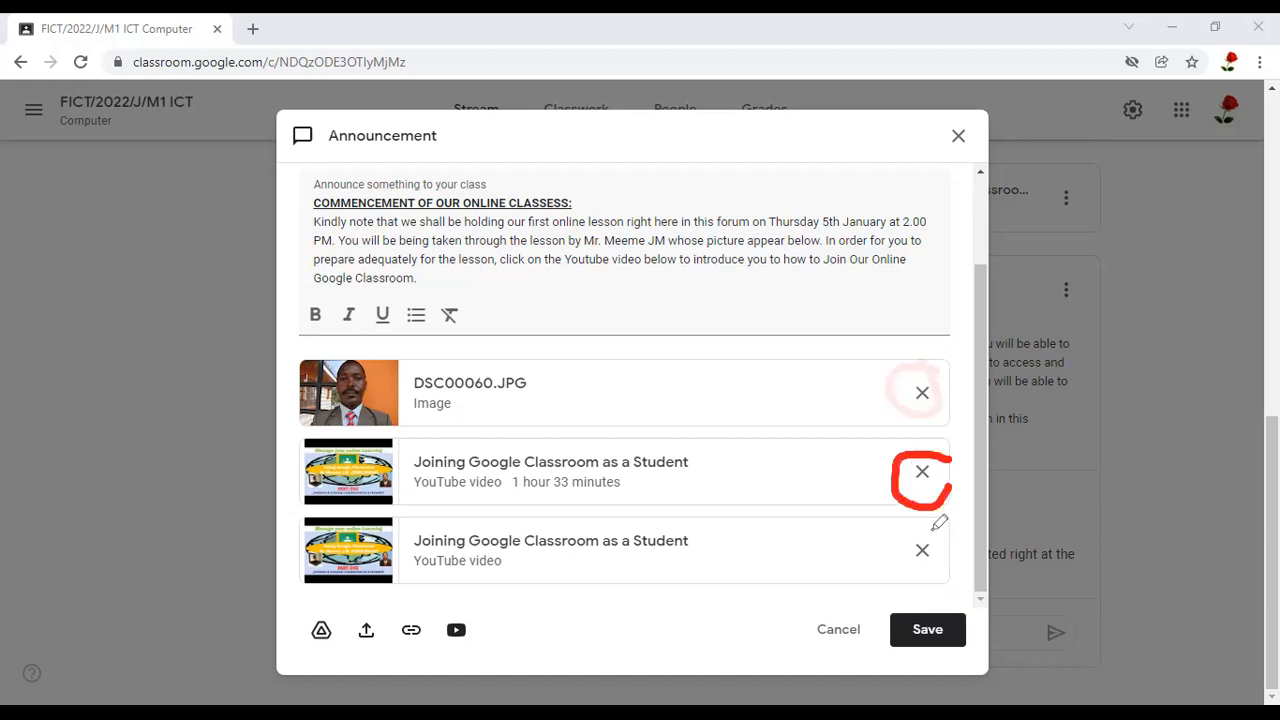
mouse_move(909, 563)
left_mouse_down()
mouse_move(943, 573)
mouse_move(910, 526)
mouse_move(904, 537)
left_mouse_up()
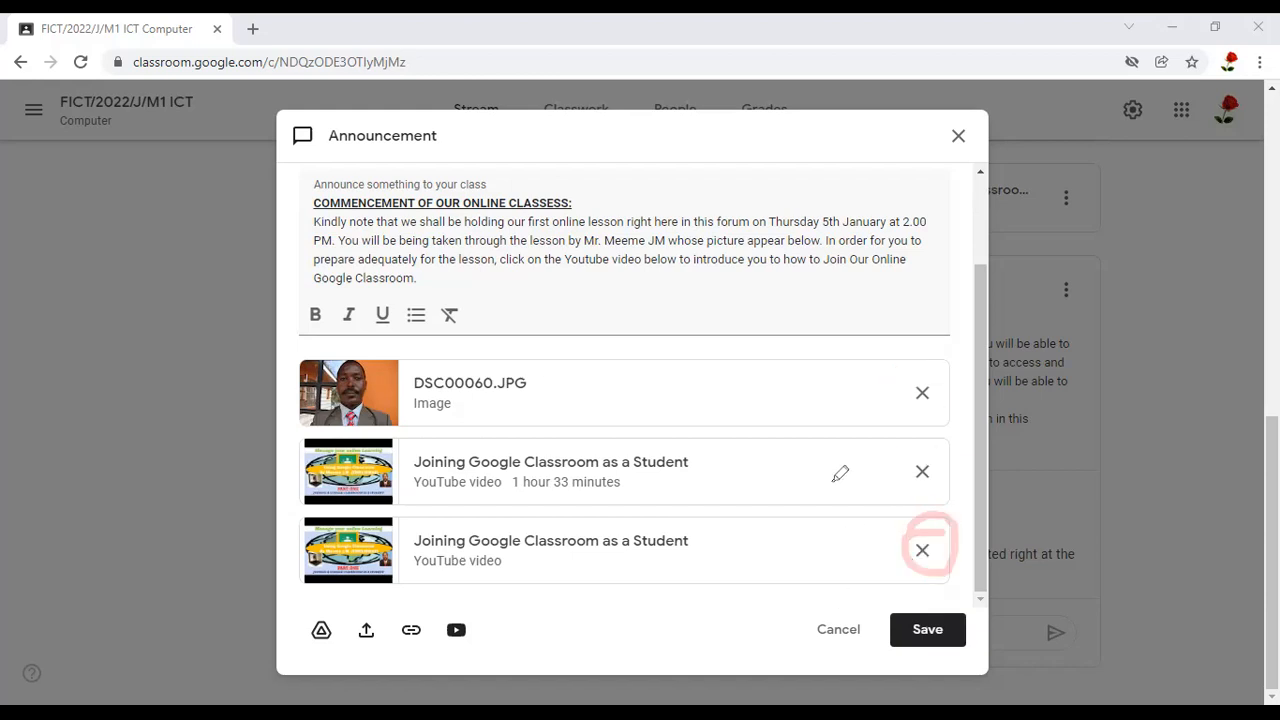
mouse_move(865, 605)
left_mouse_down()
mouse_move(797, 620)
mouse_move(810, 655)
left_mouse_up()
left_click_drag(842, 597, 839, 596)
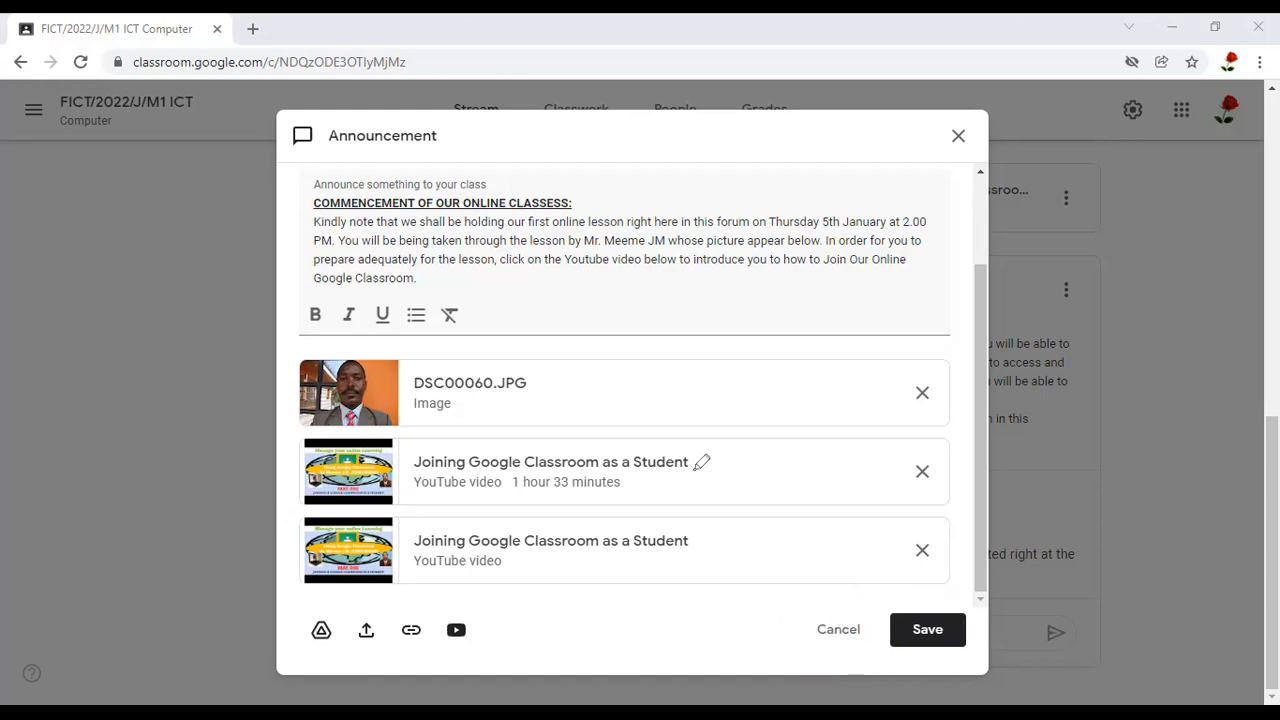
left_click_drag(528, 348, 523, 545)
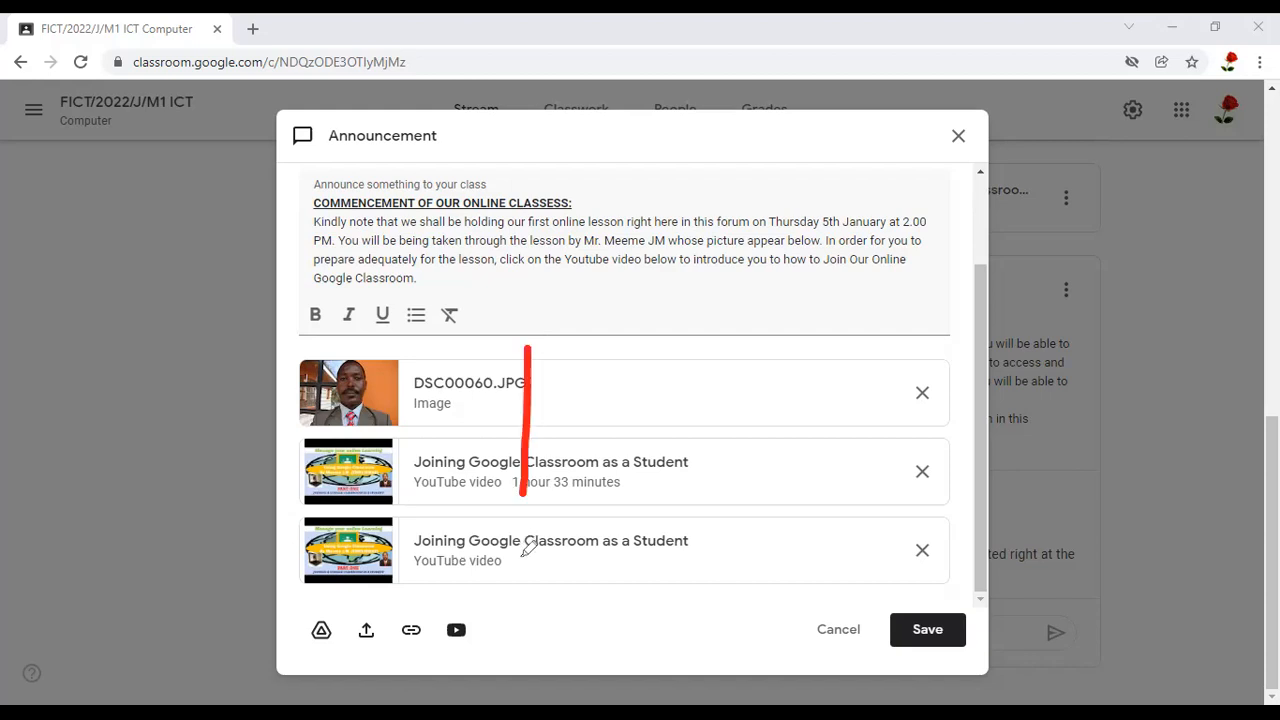
left_click_drag(476, 331, 561, 503)
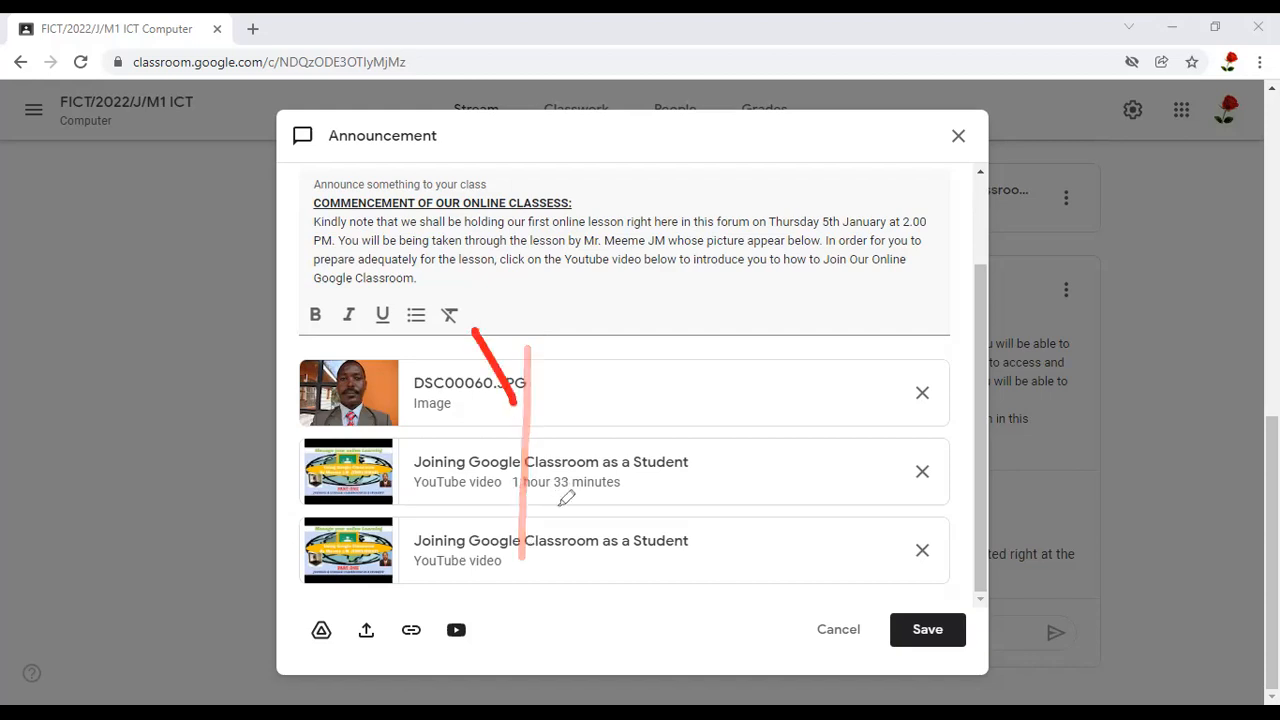
left_click_drag(557, 351, 516, 545)
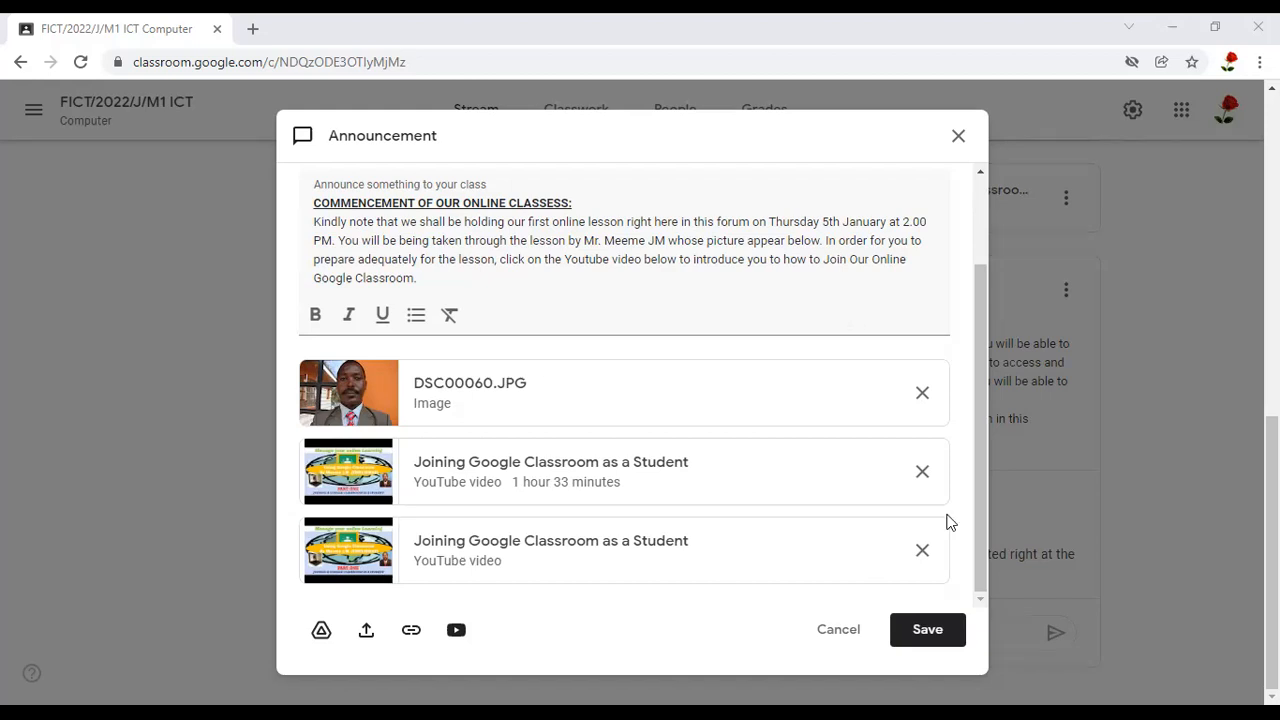
Save the edited announcement and review the post with its attachments in the class stream
left_click(928, 630)
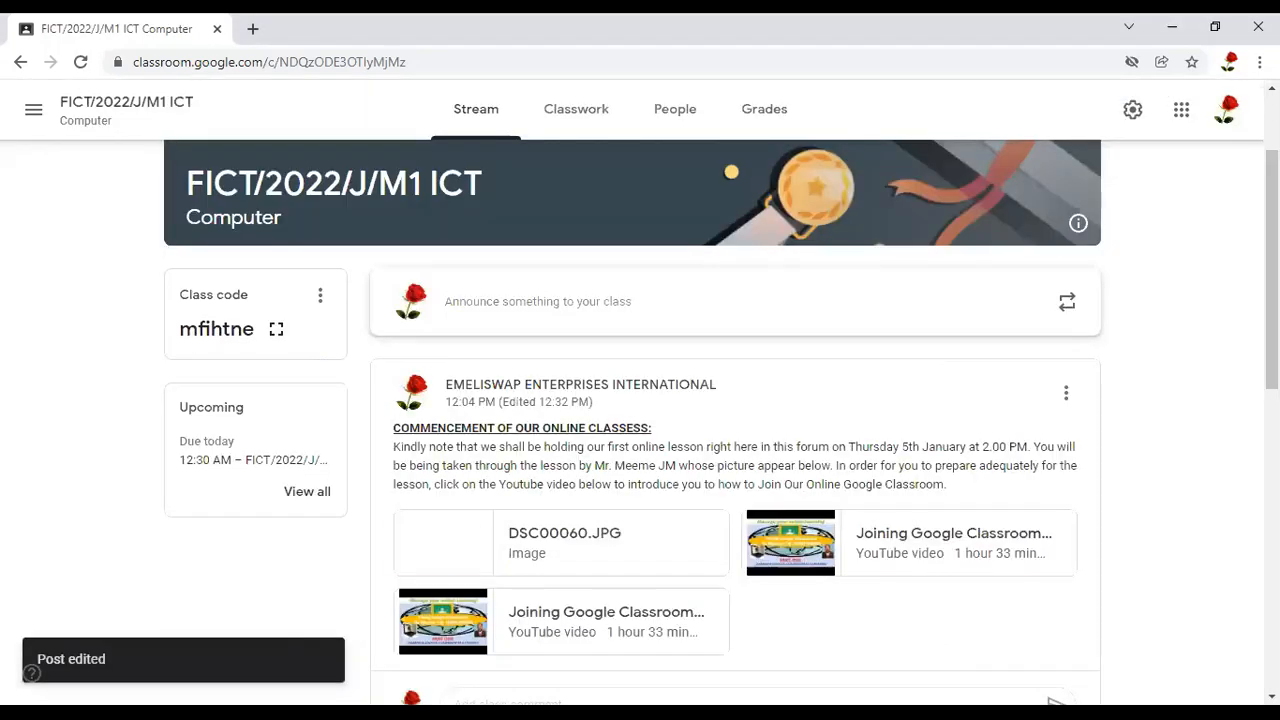
scroll(735, 420, "up", 1)
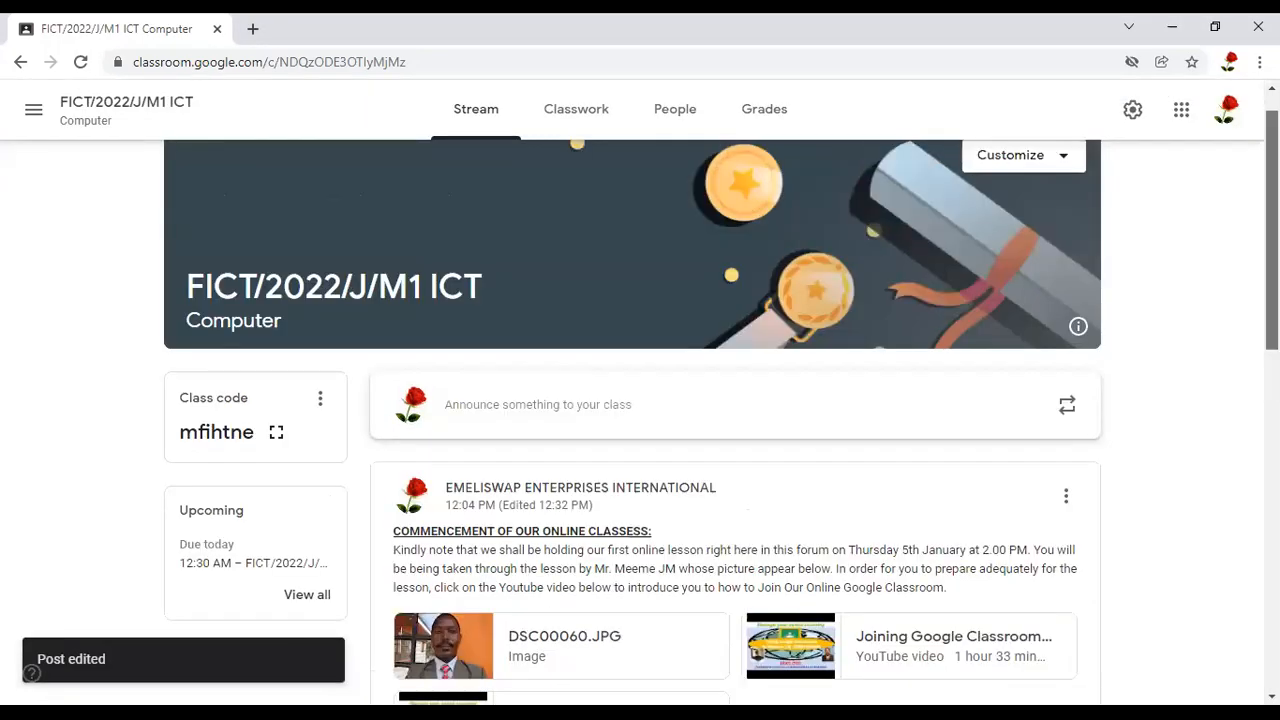
scroll(735, 420, "down", 3)
scroll(735, 420, "up", 1)
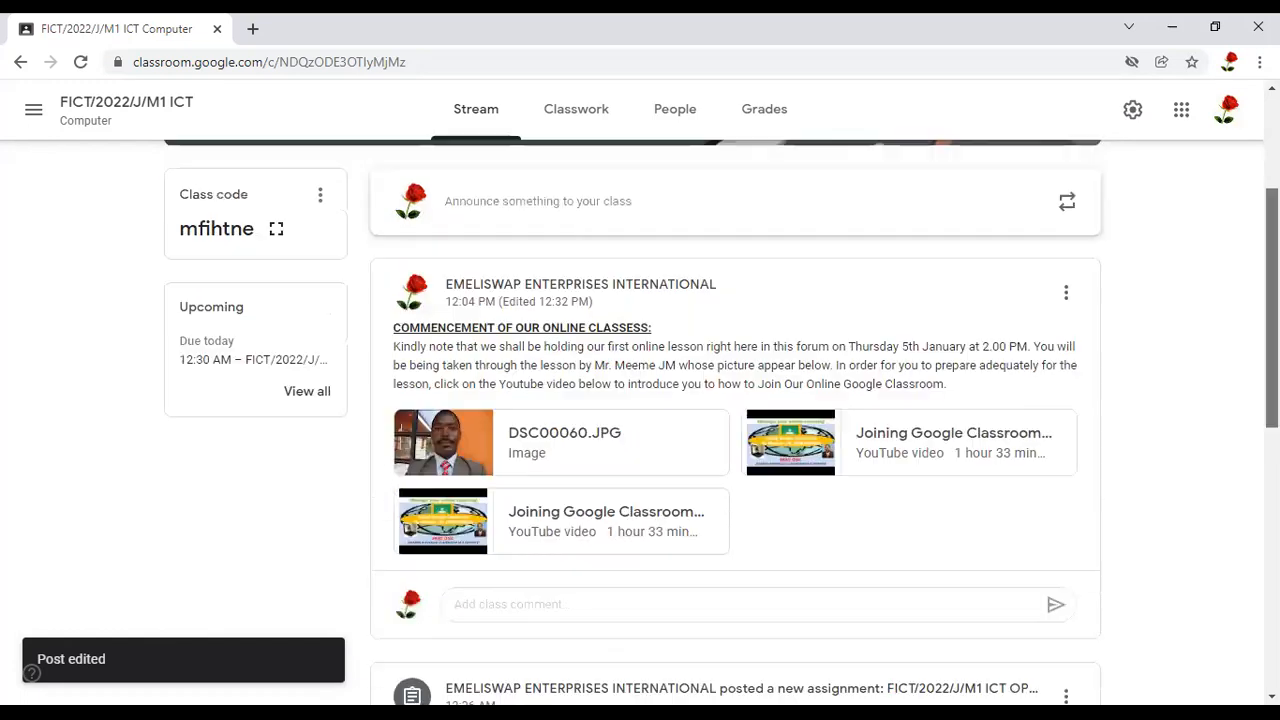
scroll(697, 391, "down", 2)
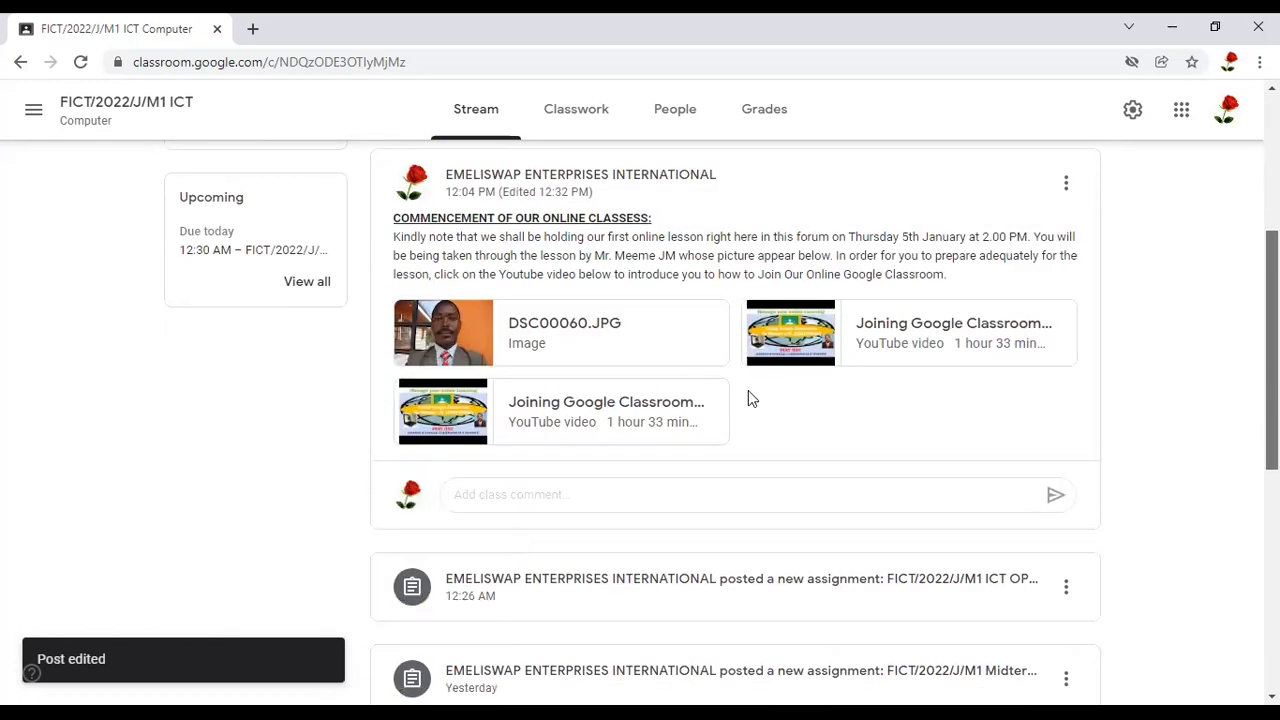
scroll(748, 390, "up", 1)
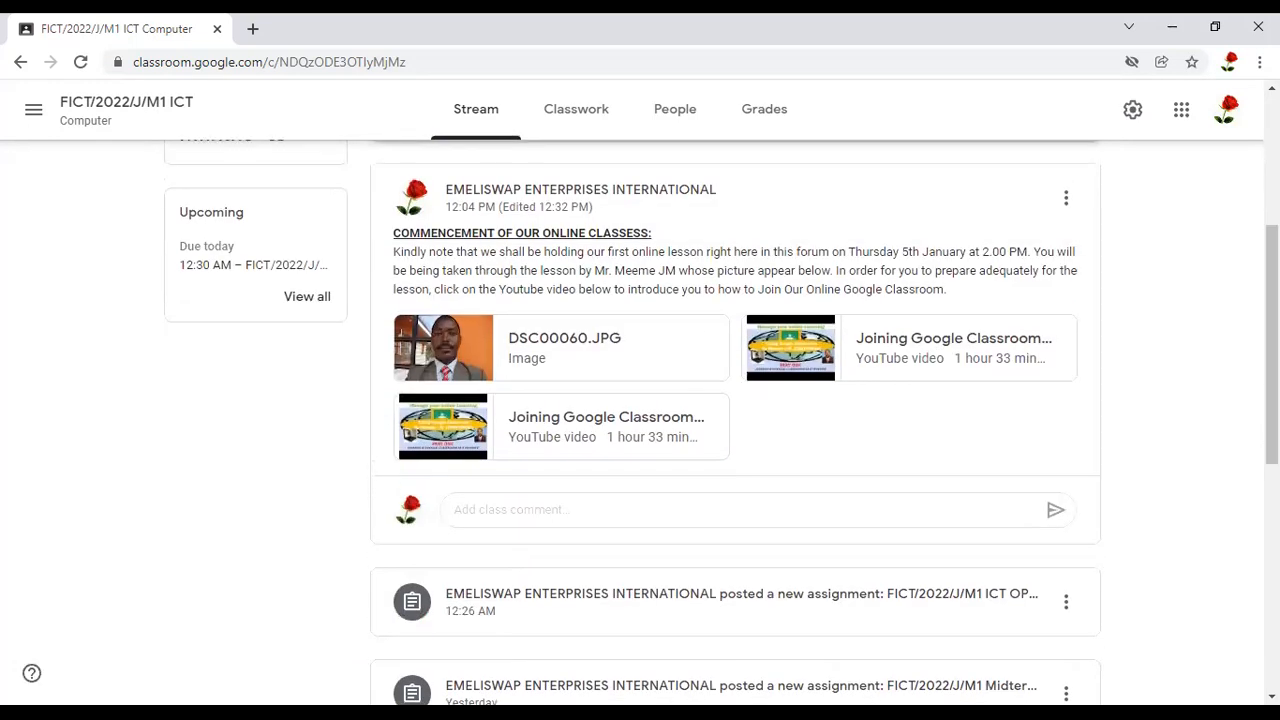
mouse_move(1272, 340)
left_mouse_down()
mouse_move(1272, 278)
mouse_move(1272, 357)
mouse_move(1272, 332)
left_mouse_up()
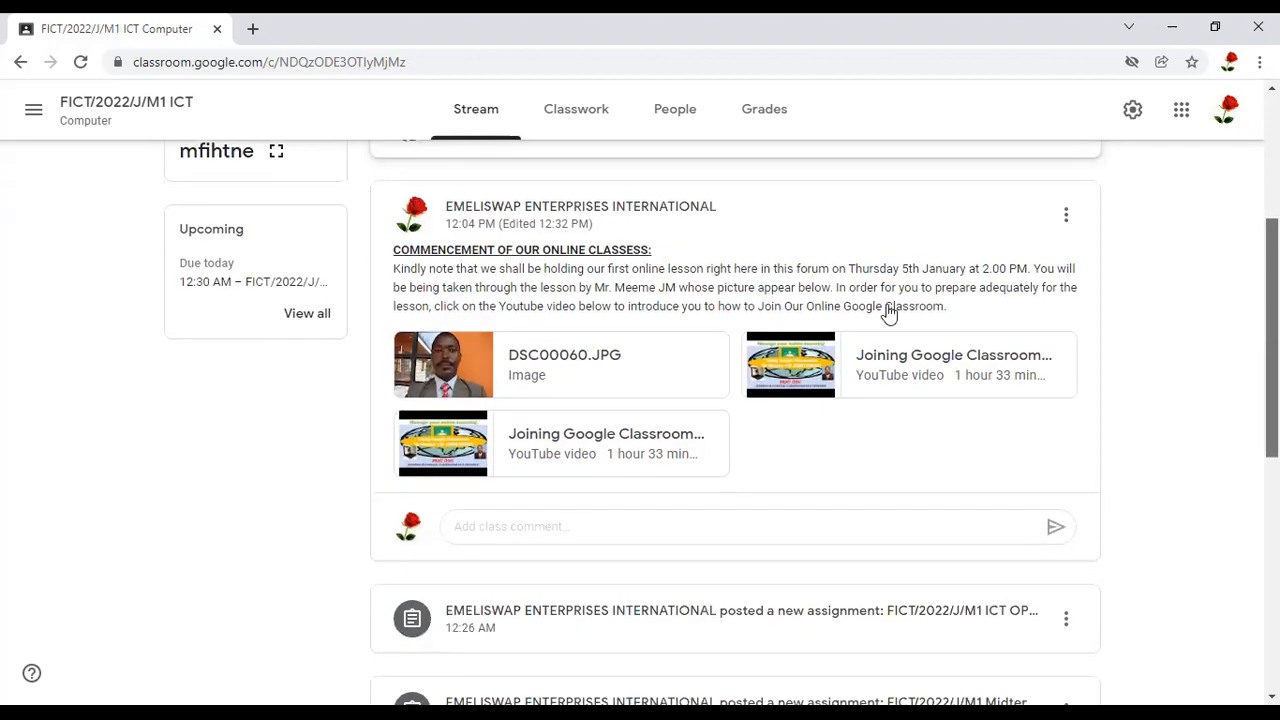
scroll(888, 313, "down", 1)
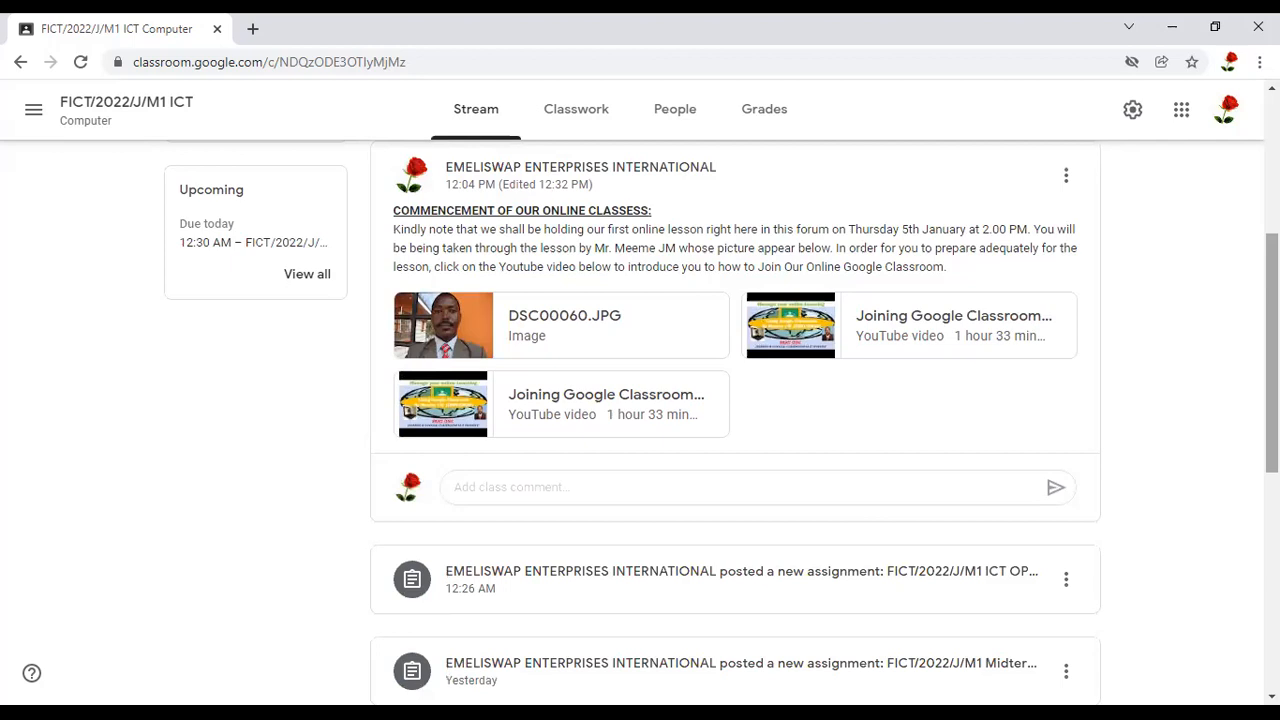
left_click_drag(1272, 340, 1272, 202)
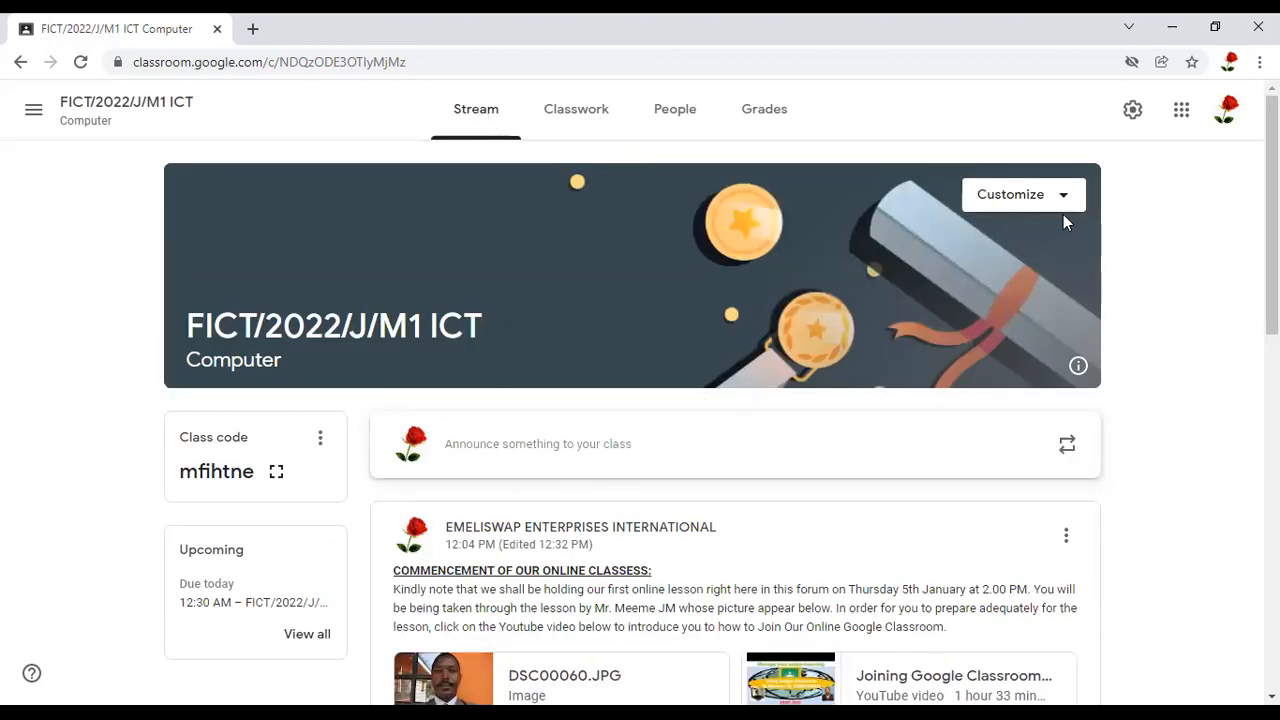
scroll(640, 400, "down", 3)
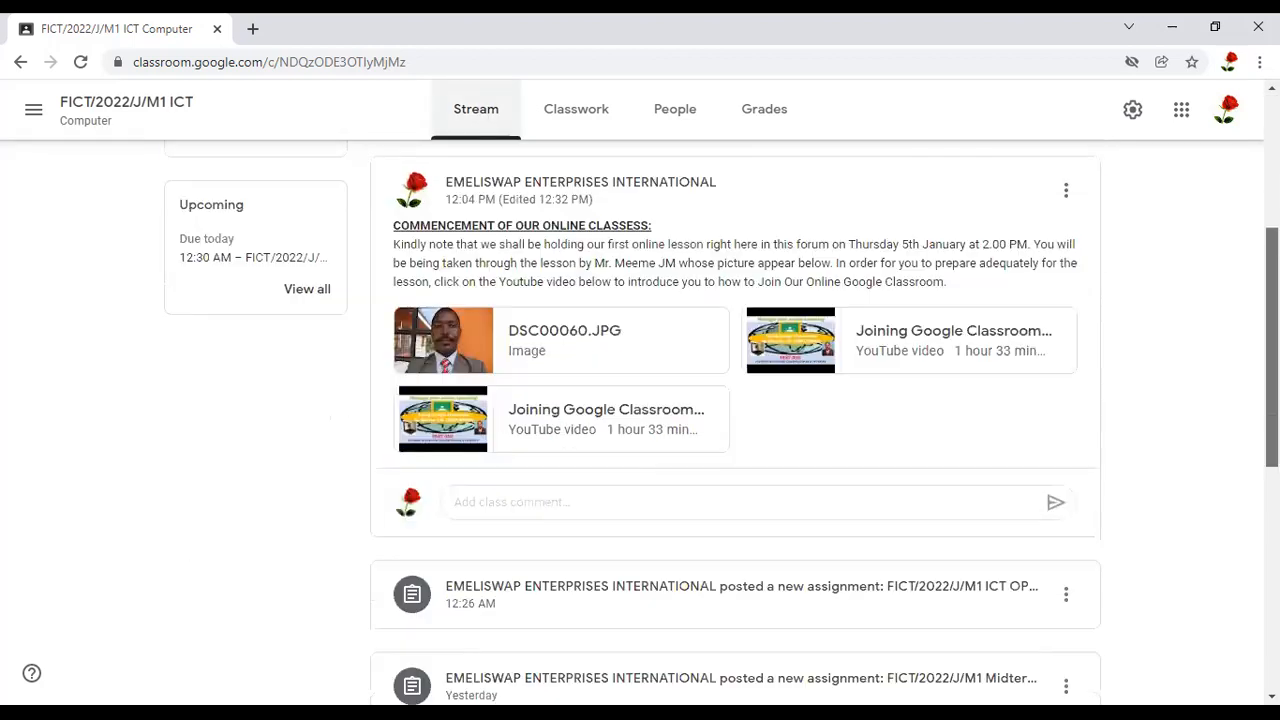
scroll(722, 422, "up", 1)
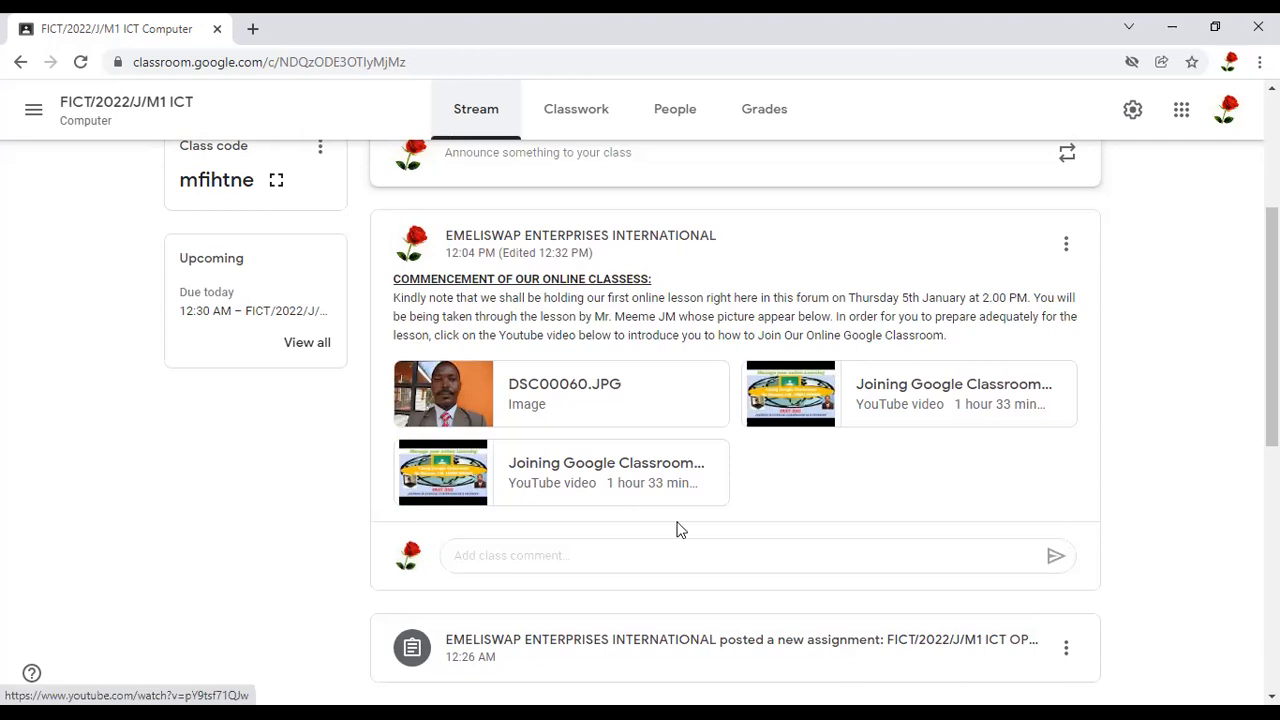
Draft a class comment on the online classes announcement reading "Always feel free to comment on the YouTube video watched"
left_click(494, 555)
type("r")
key("BackSpace")
type("Always feel free")
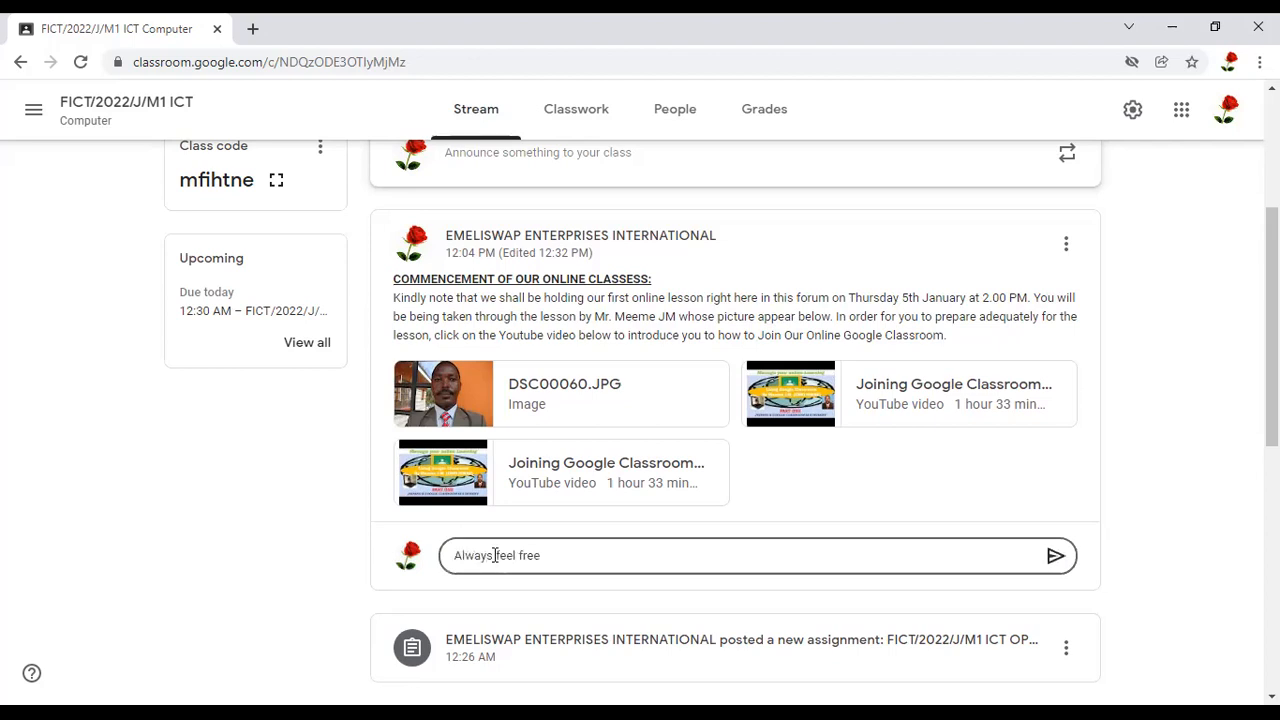
type(" to comment on any of the")
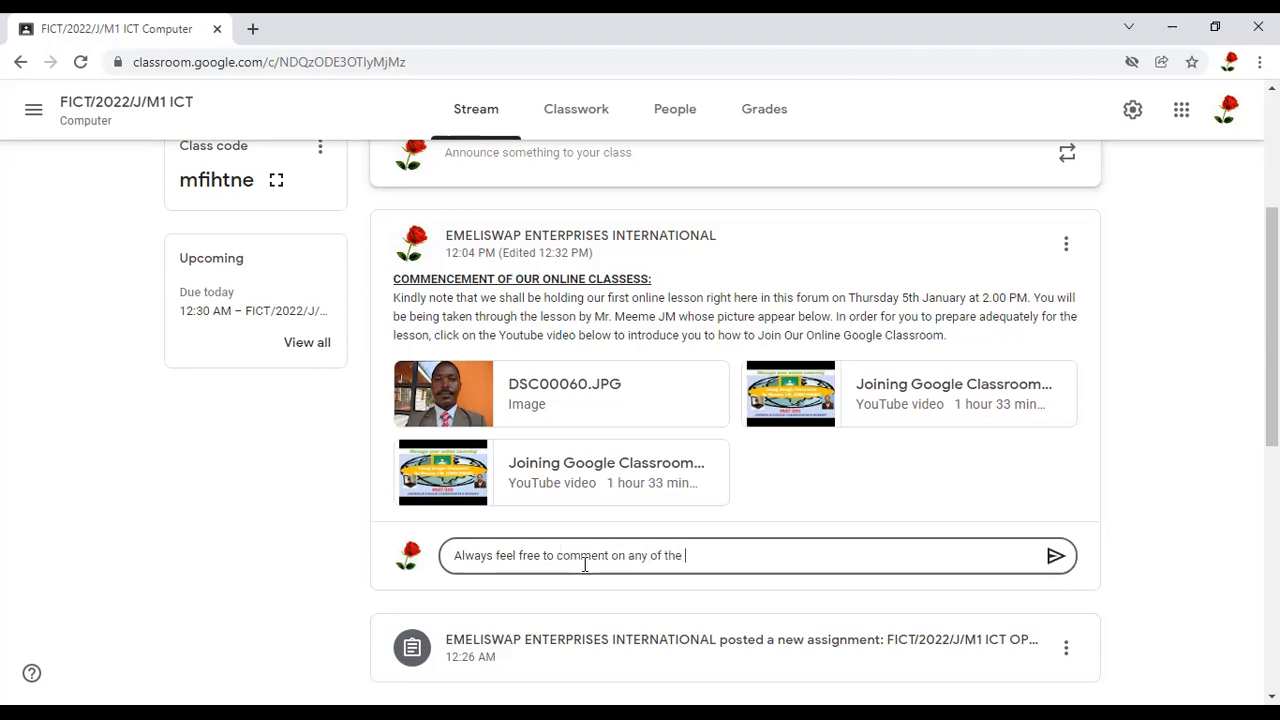
key("BackSpace")
key("BackSpace")
key("BackSpace")
key("BackSpace")
key("BackSpace")
key("BackSpace")
type("th")
type("e YouTube video watched")
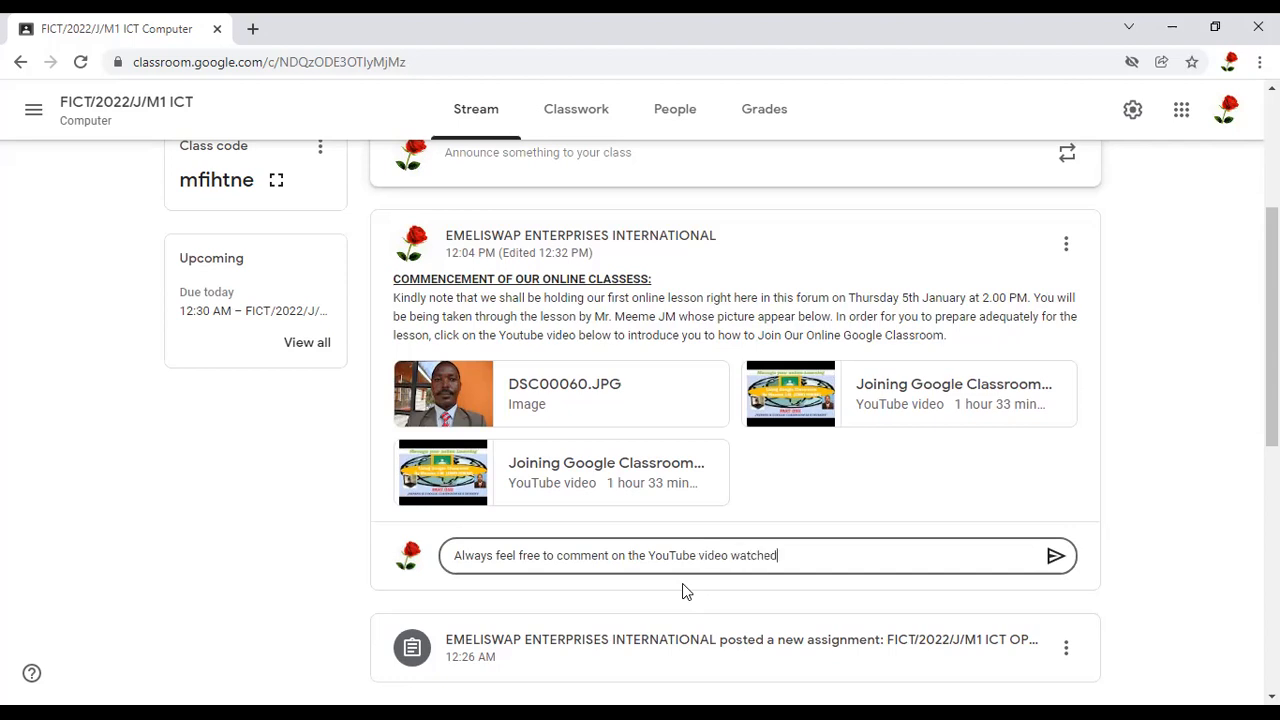
type(" even before the commencement of the")
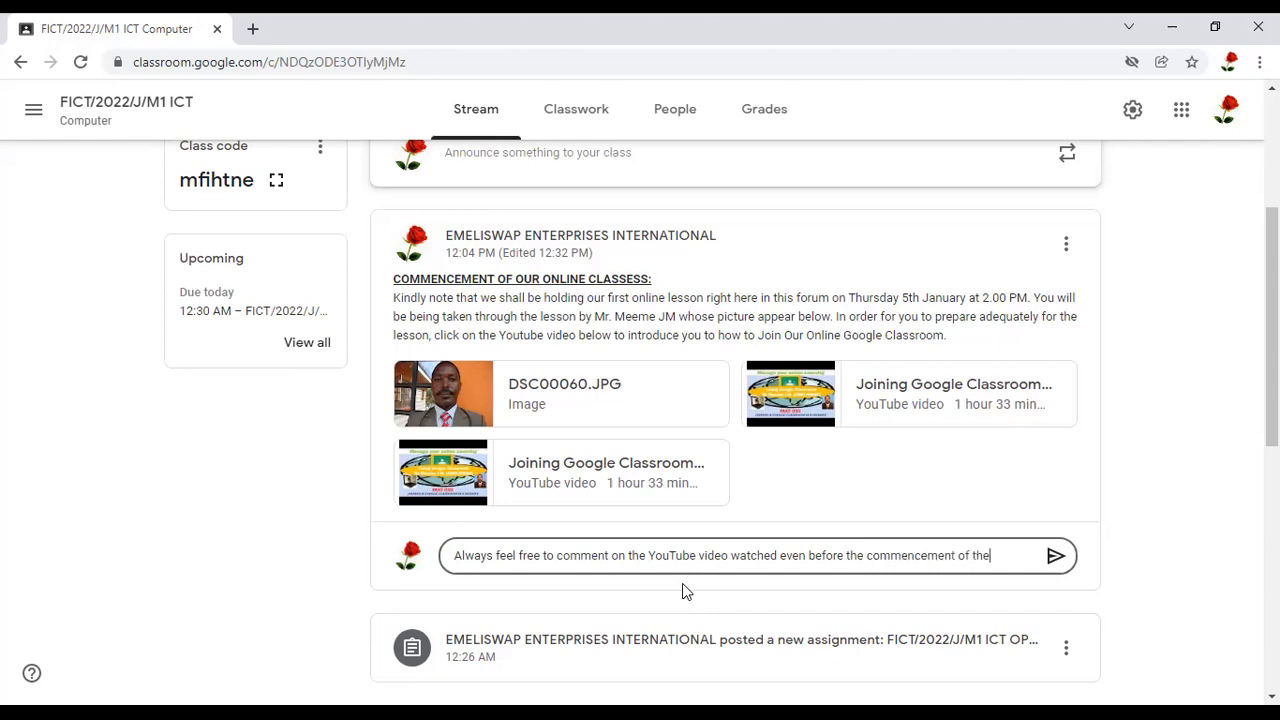
type(" lesson")
Complete the class comment with "even before the commencement of the lesson" and post it
left_click(1055, 591)
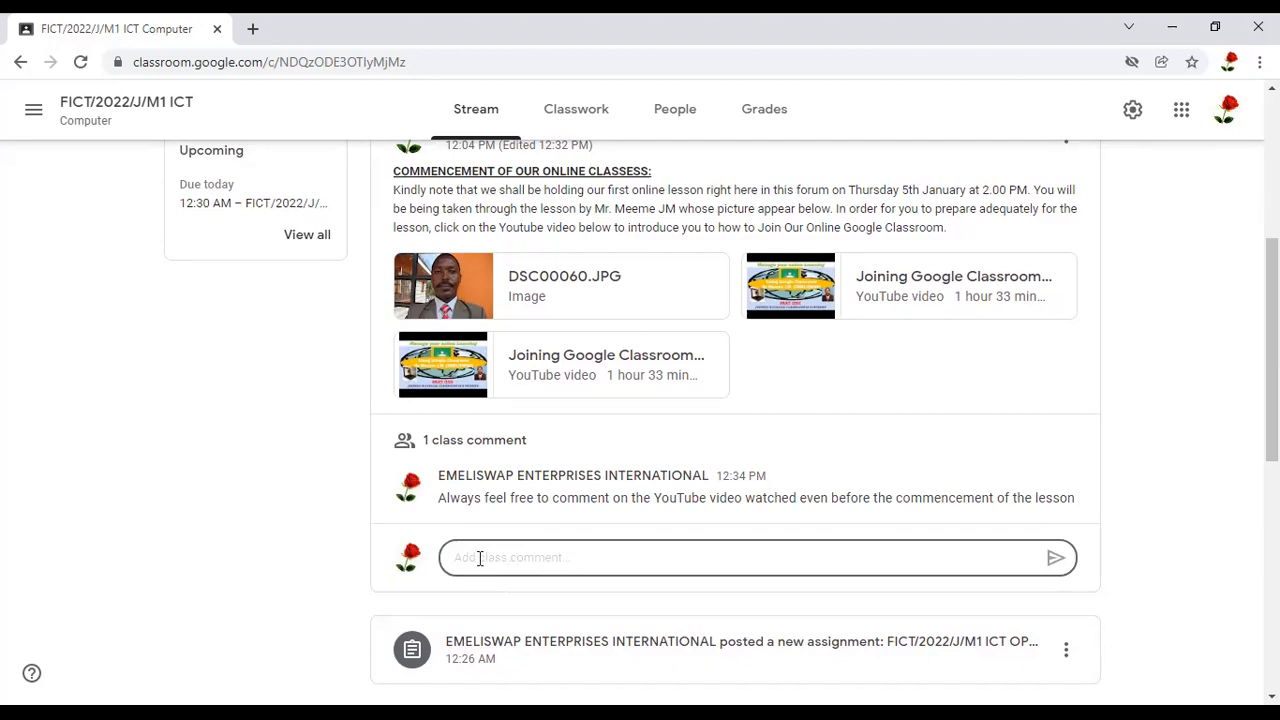
type("comment")
key("BackSpace")
key("BackSpace")
key("BackSpace")
key("BackSpace")
key("BackSpace")
key("BackSpace")
key("BackSpace")
Open the class's Classwork page and dismiss the tip about drag and drop classwork
scroll(1270, 350, "up", 4)
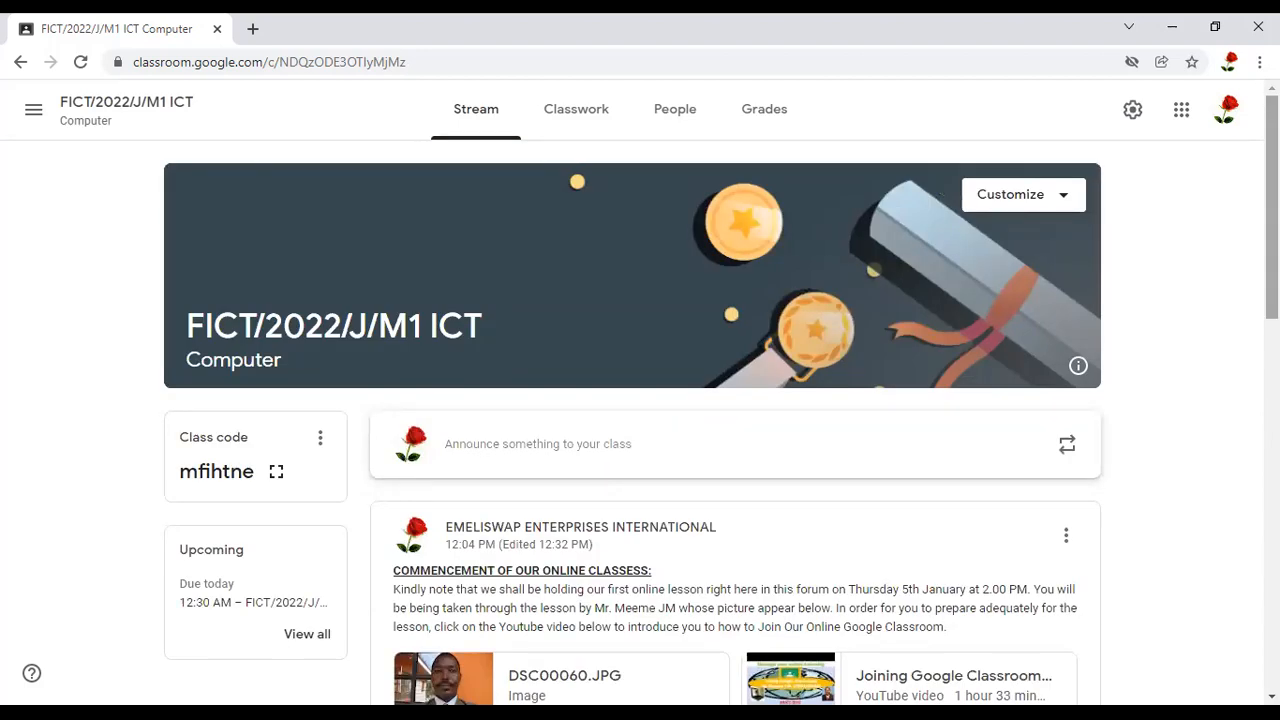
scroll(780, 91, "down", 4)
scroll(784, 92, "up", 4)
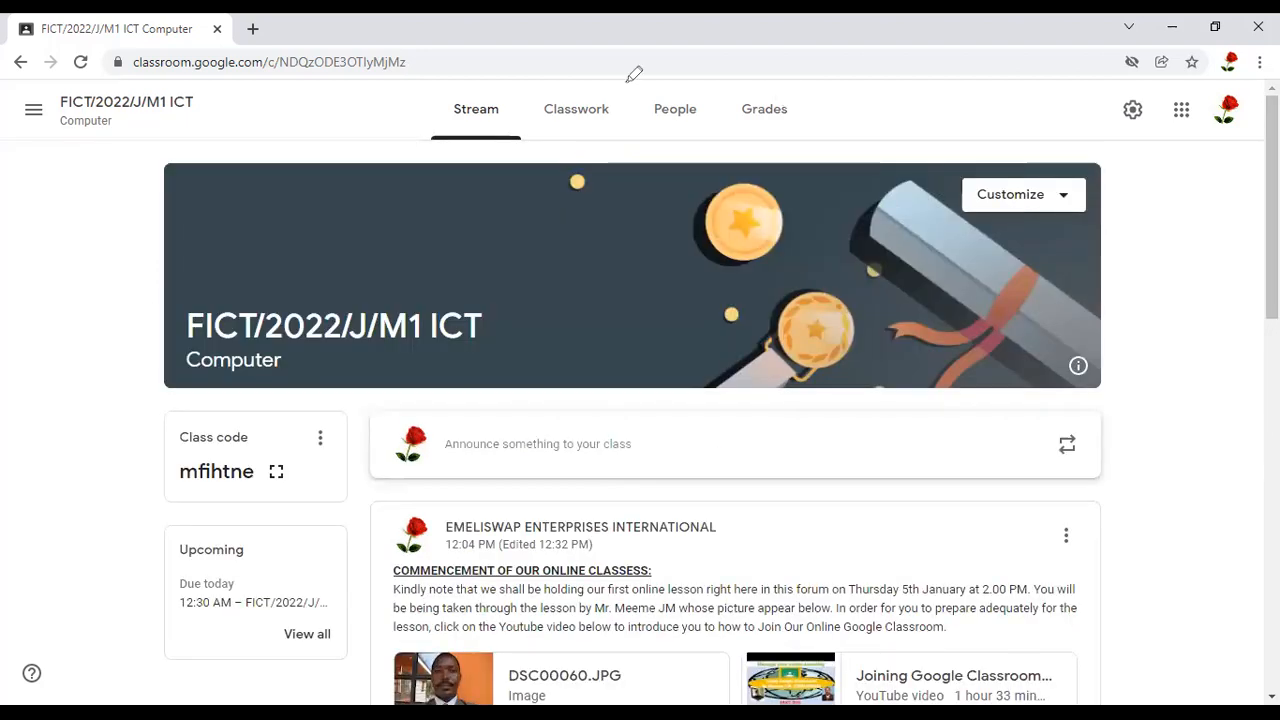
mouse_move(601, 76)
left_mouse_down()
mouse_move(551, 136)
mouse_move(613, 112)
mouse_move(604, 97)
left_mouse_up()
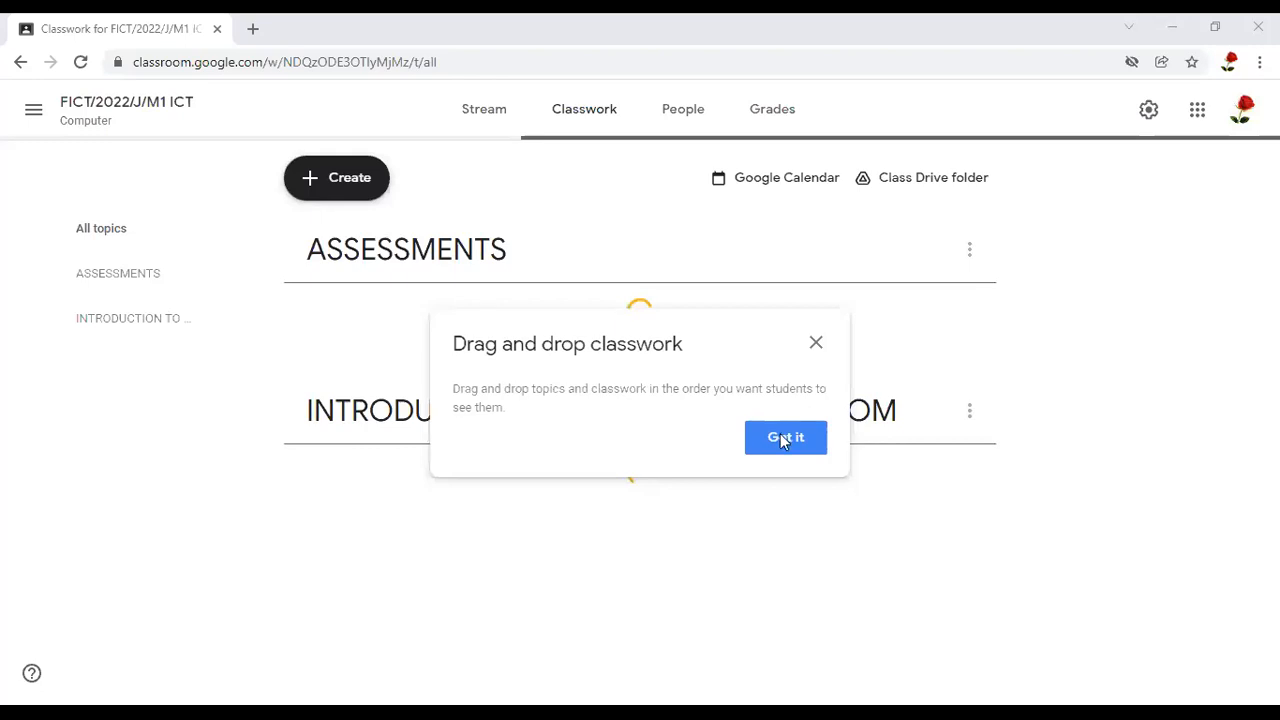
left_click(911, 422)
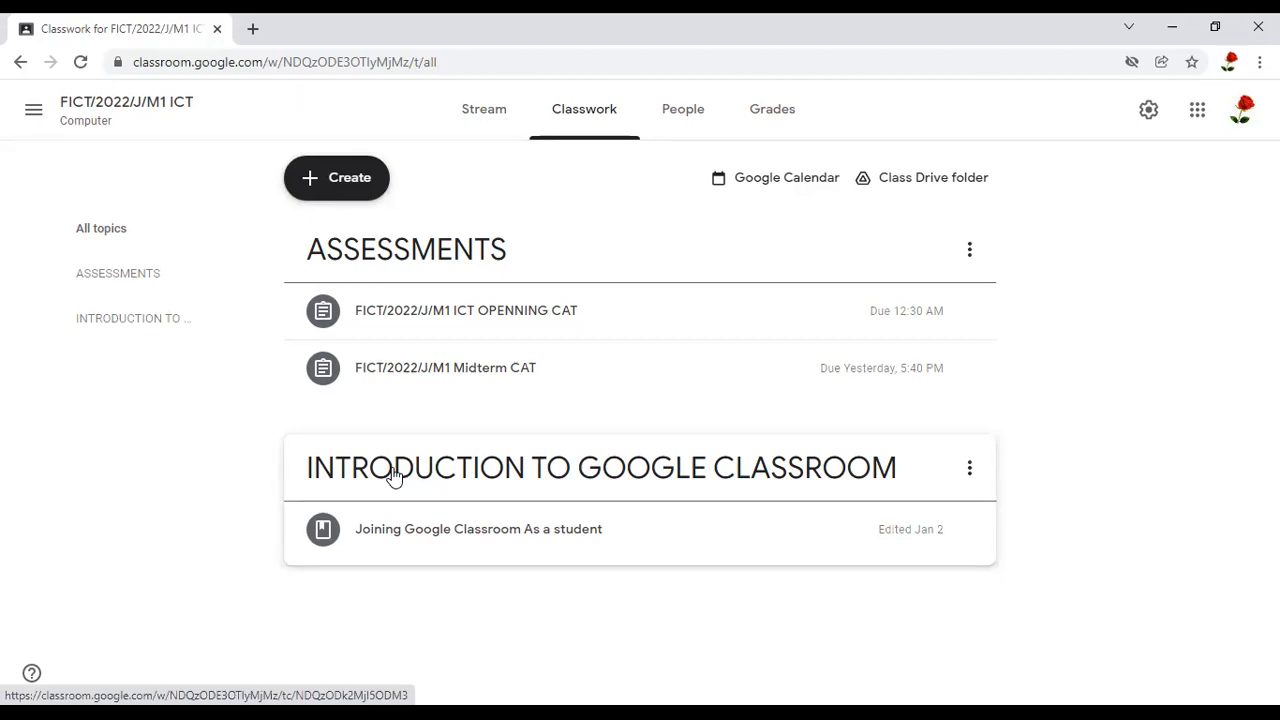
Move the INTRODUCTION TO GOOGLE CLASSROOM topic up above the ASSESSMENTS topic
mouse_move(888, 434)
left_mouse_down()
mouse_move(564, 442)
mouse_move(338, 498)
mouse_move(753, 511)
mouse_move(1011, 569)
mouse_move(837, 417)
left_mouse_up()
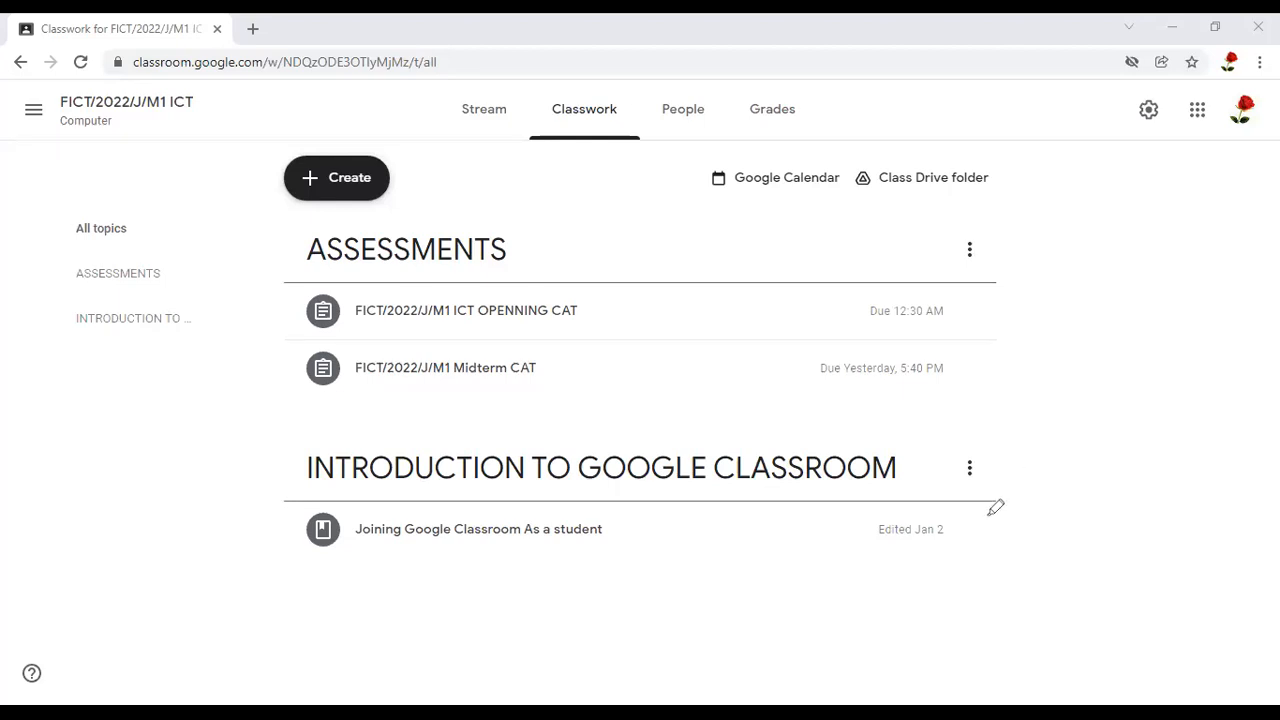
mouse_move(988, 514)
left_mouse_down()
mouse_move(968, 497)
mouse_move(988, 462)
mouse_move(980, 434)
left_mouse_up()
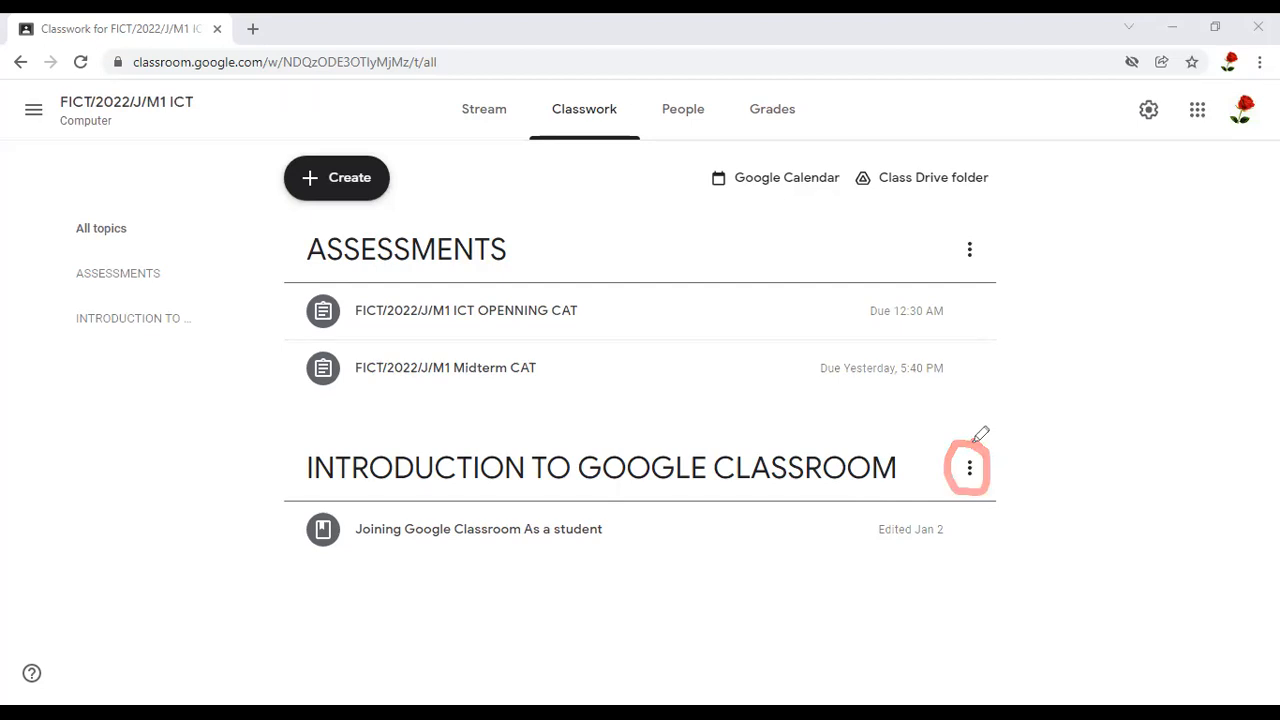
left_click(969, 474)
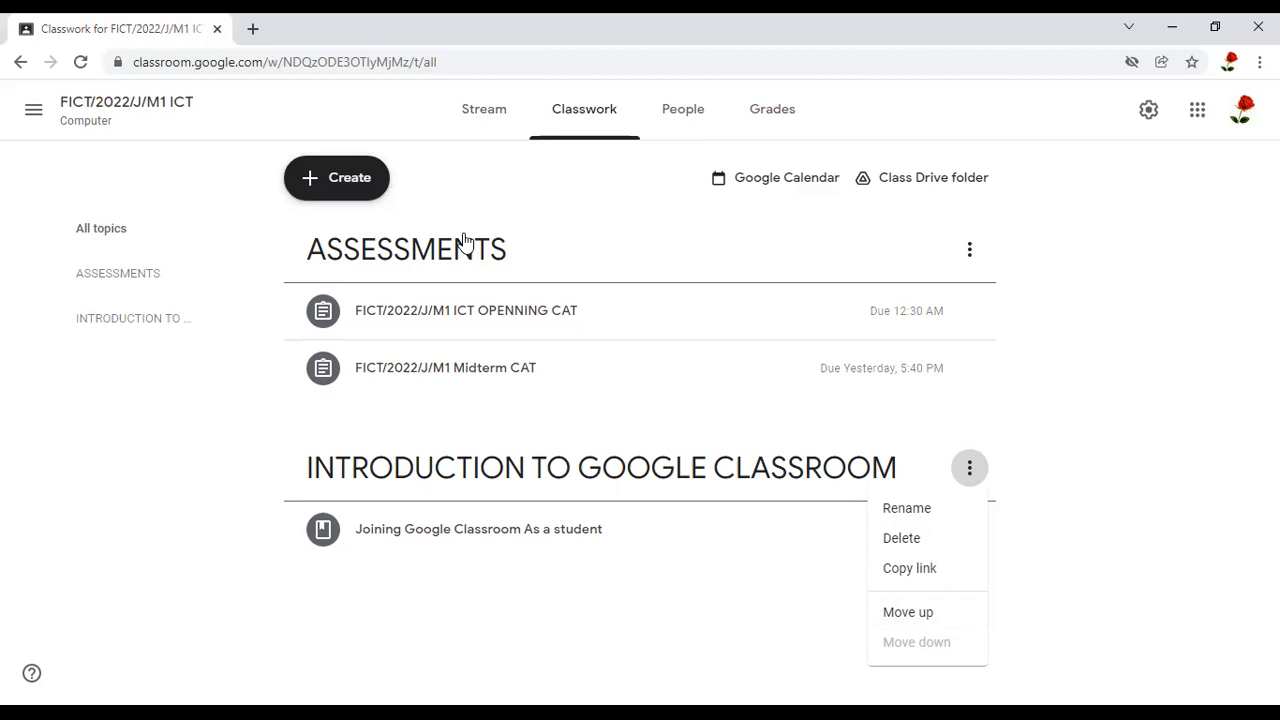
left_click(910, 618)
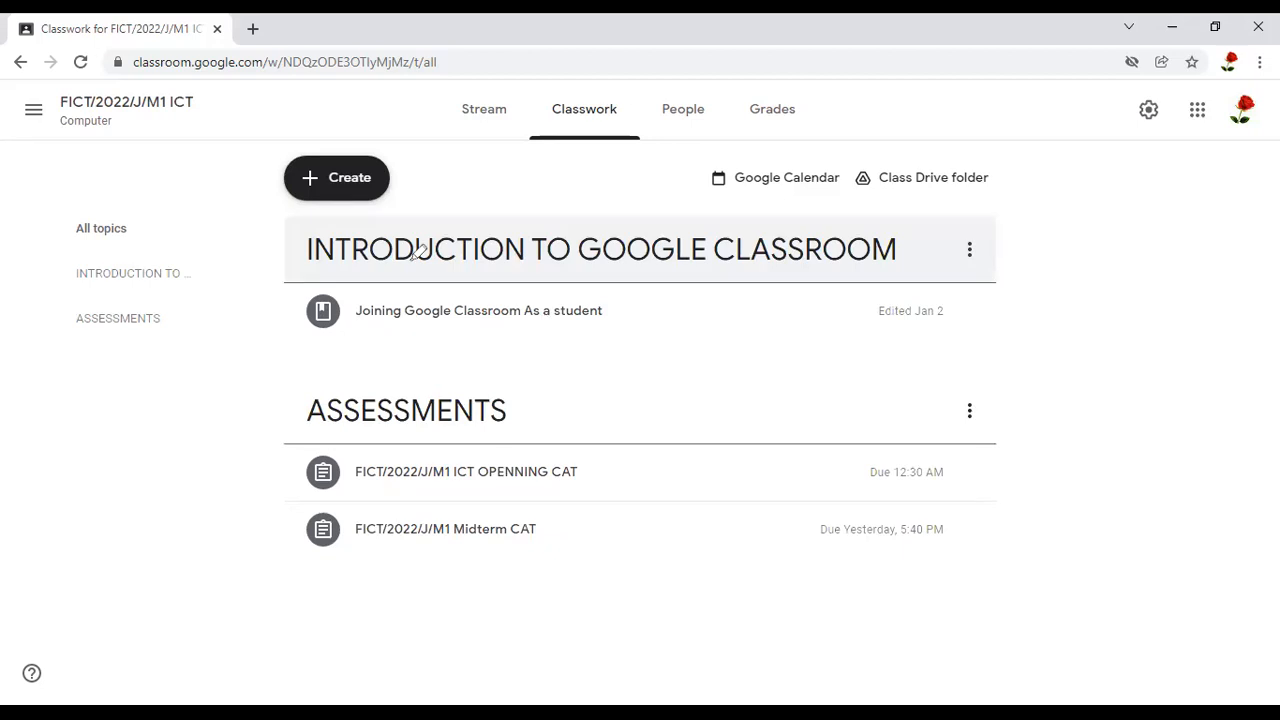
Expand the "Joining Google Classroom As a student" material under the introduction topic and open it for editing
mouse_move(280, 319)
left_mouse_down()
mouse_move(1012, 329)
mouse_move(1006, 234)
mouse_move(646, 203)
mouse_move(270, 204)
left_mouse_up()
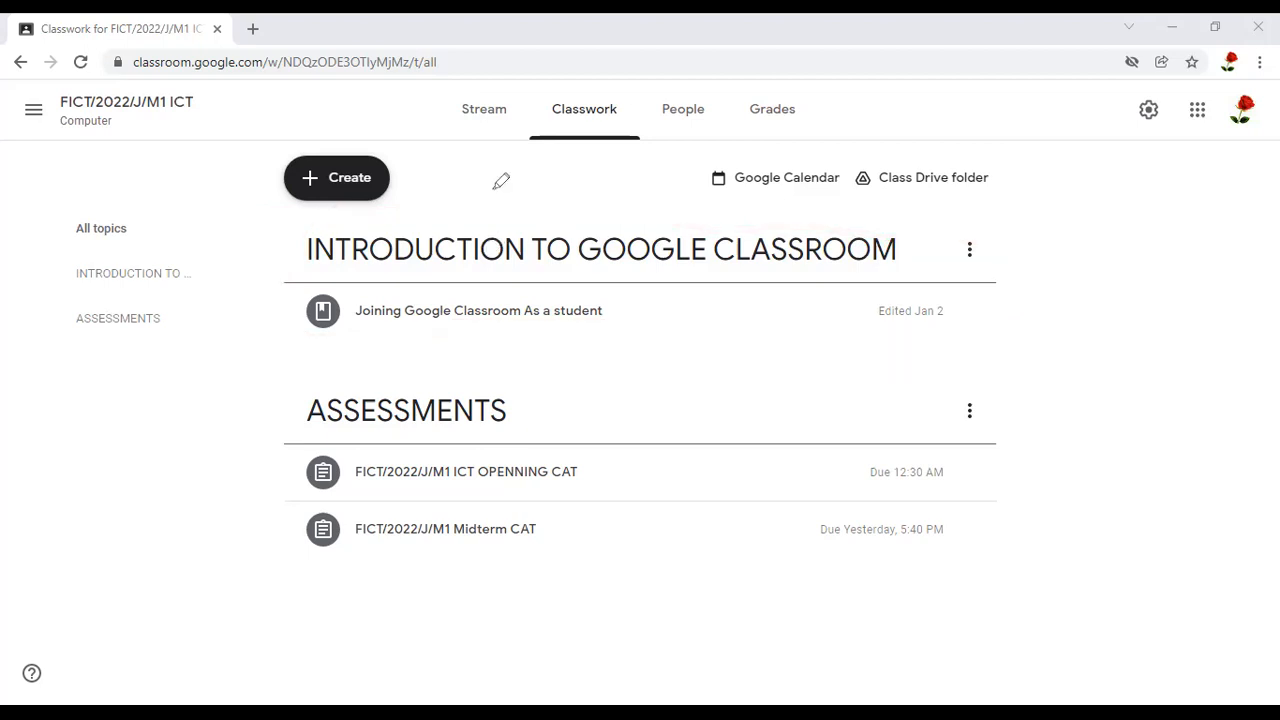
mouse_move(624, 296)
left_mouse_down()
mouse_move(487, 281)
mouse_move(256, 288)
left_mouse_up()
mouse_move(339, 323)
left_mouse_down()
mouse_move(673, 333)
mouse_move(614, 290)
left_mouse_up()
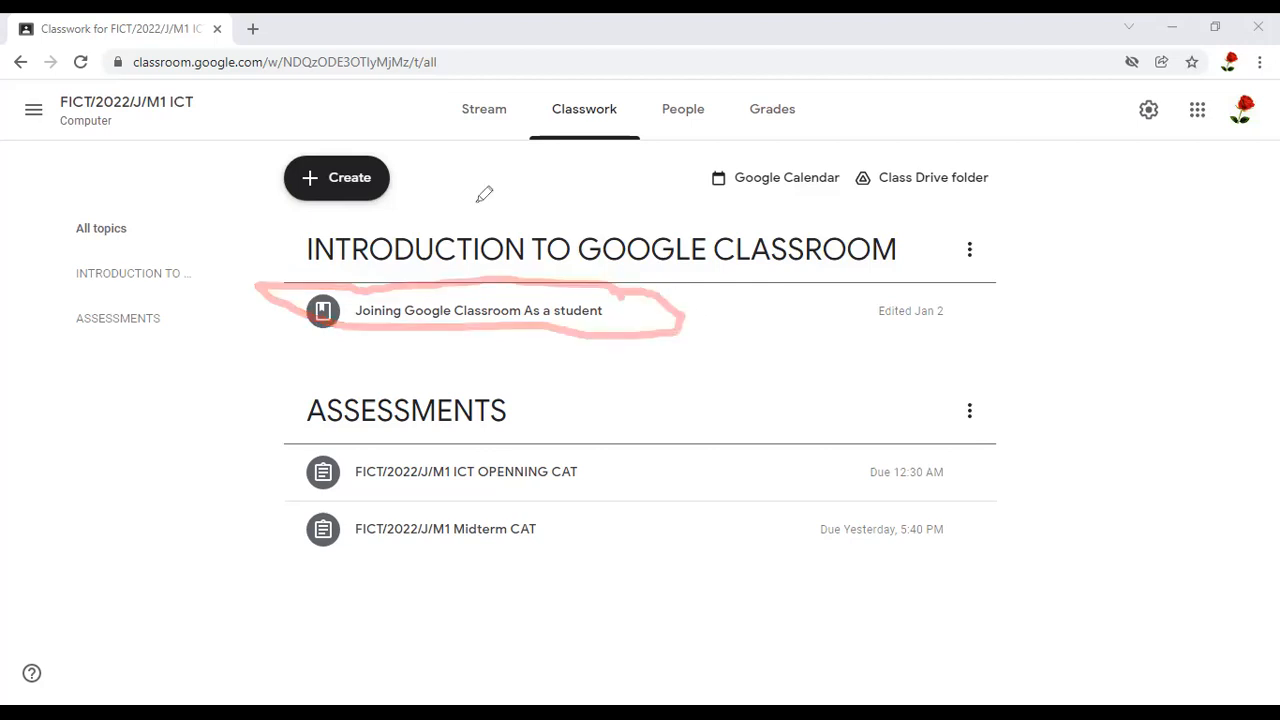
left_click(565, 320)
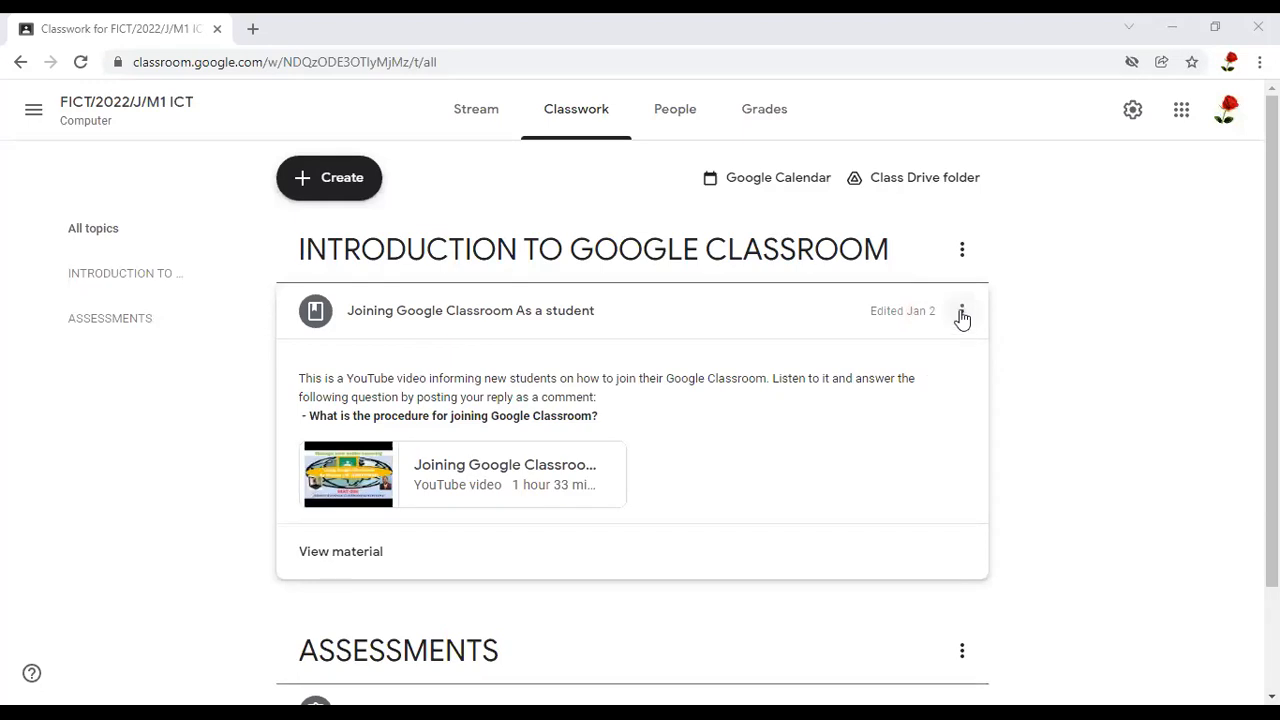
left_click(962, 314)
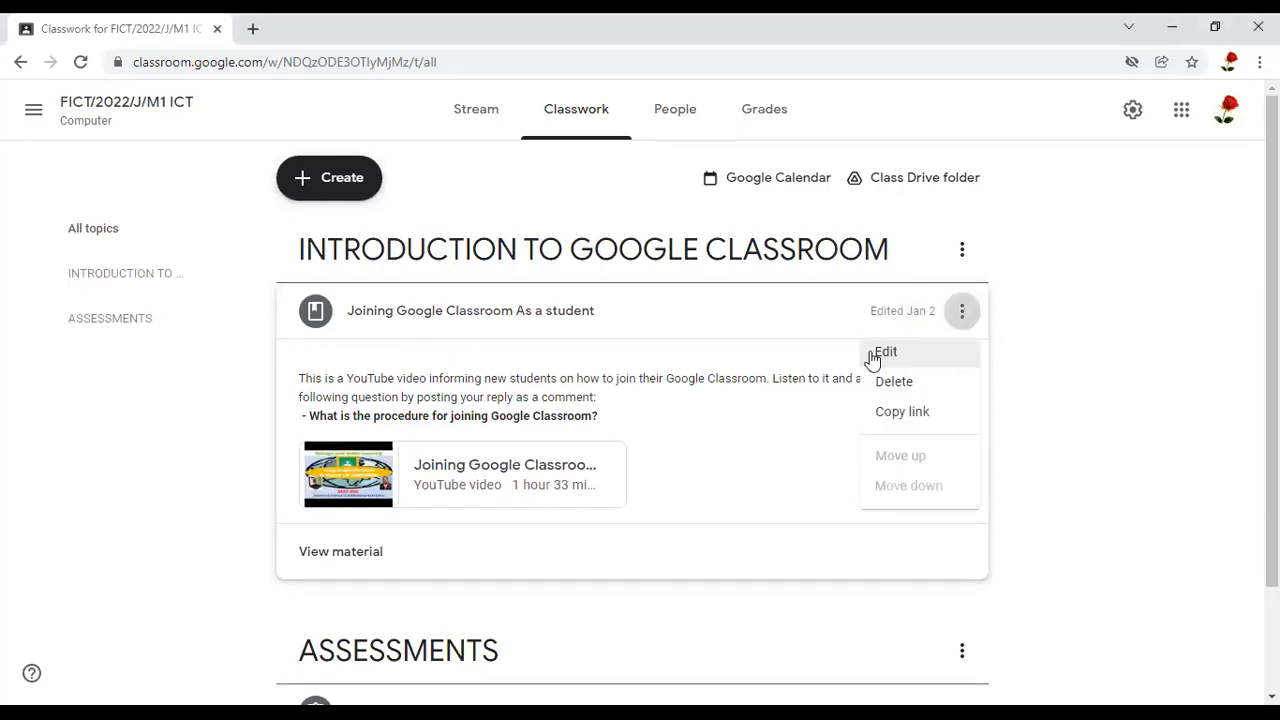
left_click(884, 353)
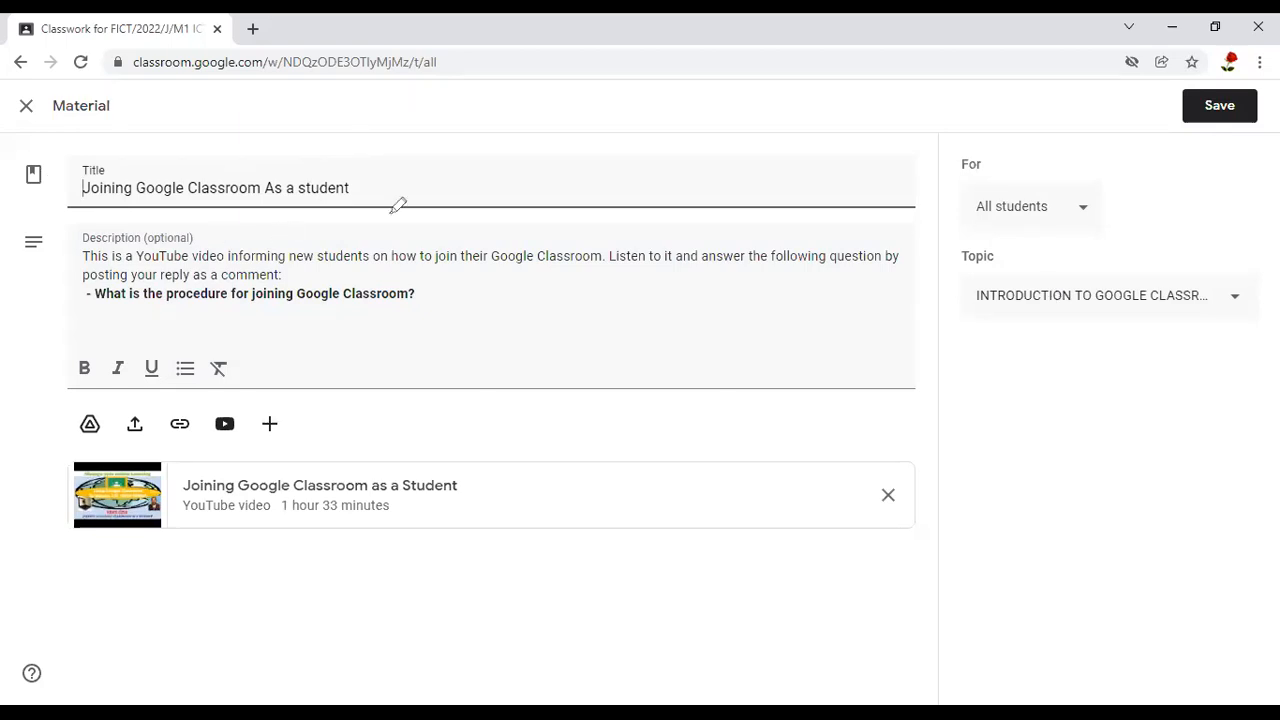
Examine the material's title, description, text formatting options, attached video, attachment sources and save option
left_click_drag(366, 166, 352, 158)
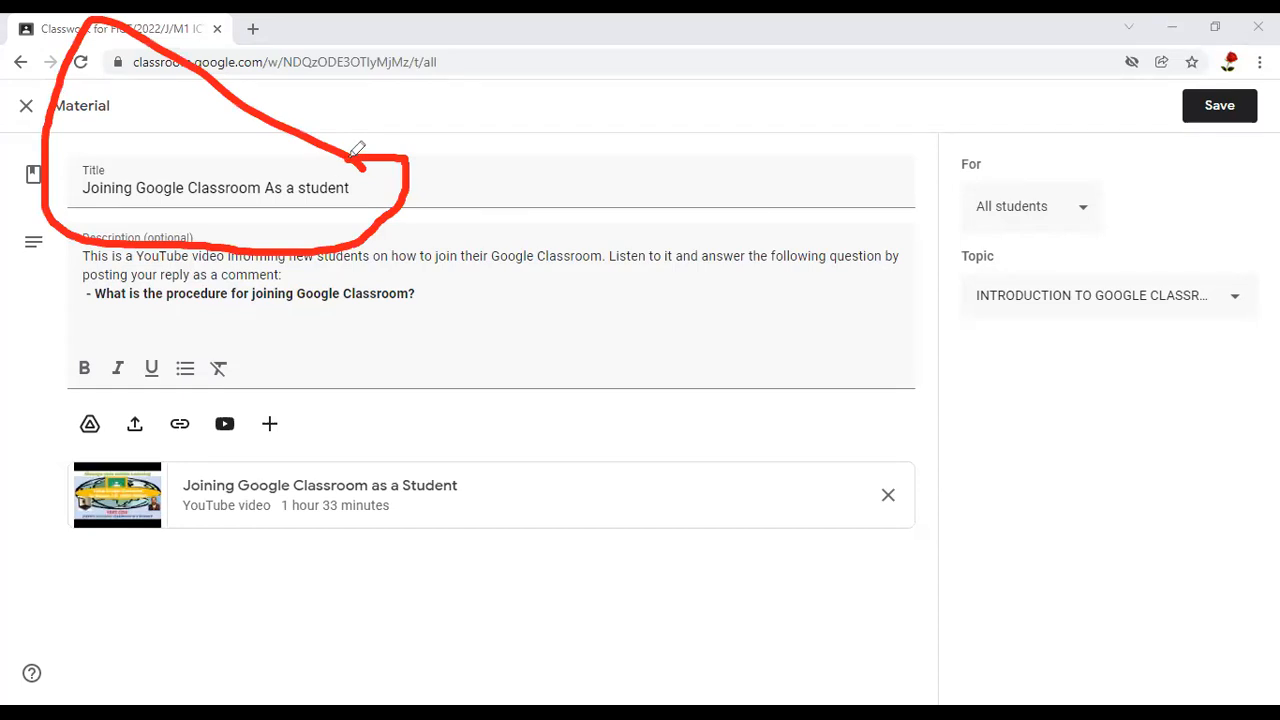
mouse_move(432, 260)
left_mouse_down()
mouse_move(89, 271)
mouse_move(400, 150)
mouse_move(300, 75)
left_mouse_up()
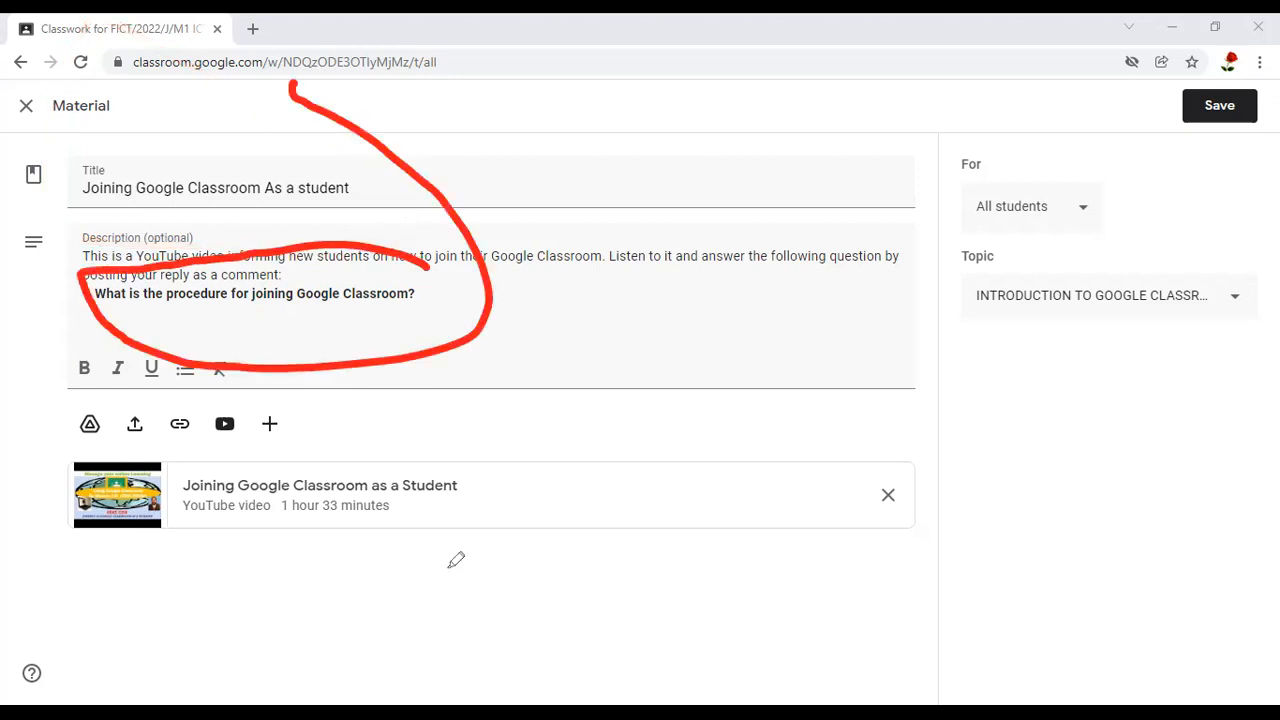
mouse_move(476, 470)
left_mouse_down()
mouse_move(525, 497)
mouse_move(581, 445)
left_mouse_up()
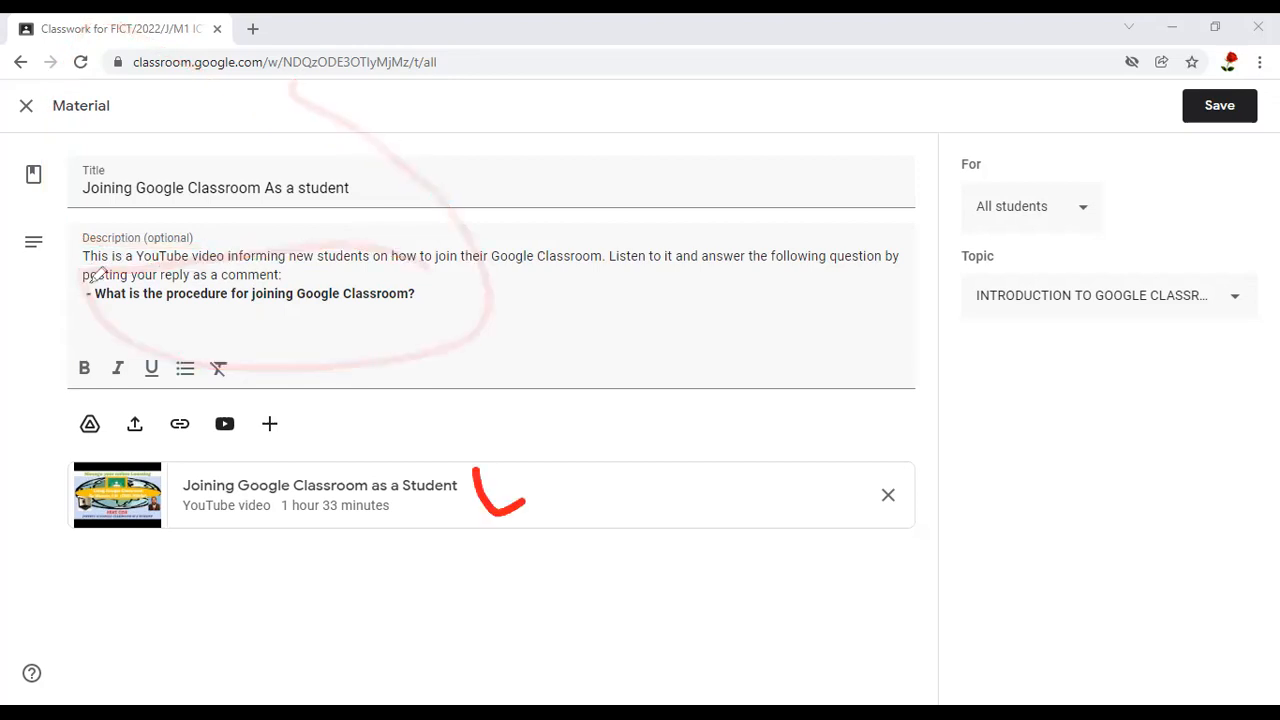
mouse_move(167, 332)
left_mouse_down()
mouse_move(77, 338)
mouse_move(97, 389)
mouse_move(190, 377)
mouse_move(177, 322)
left_mouse_up()
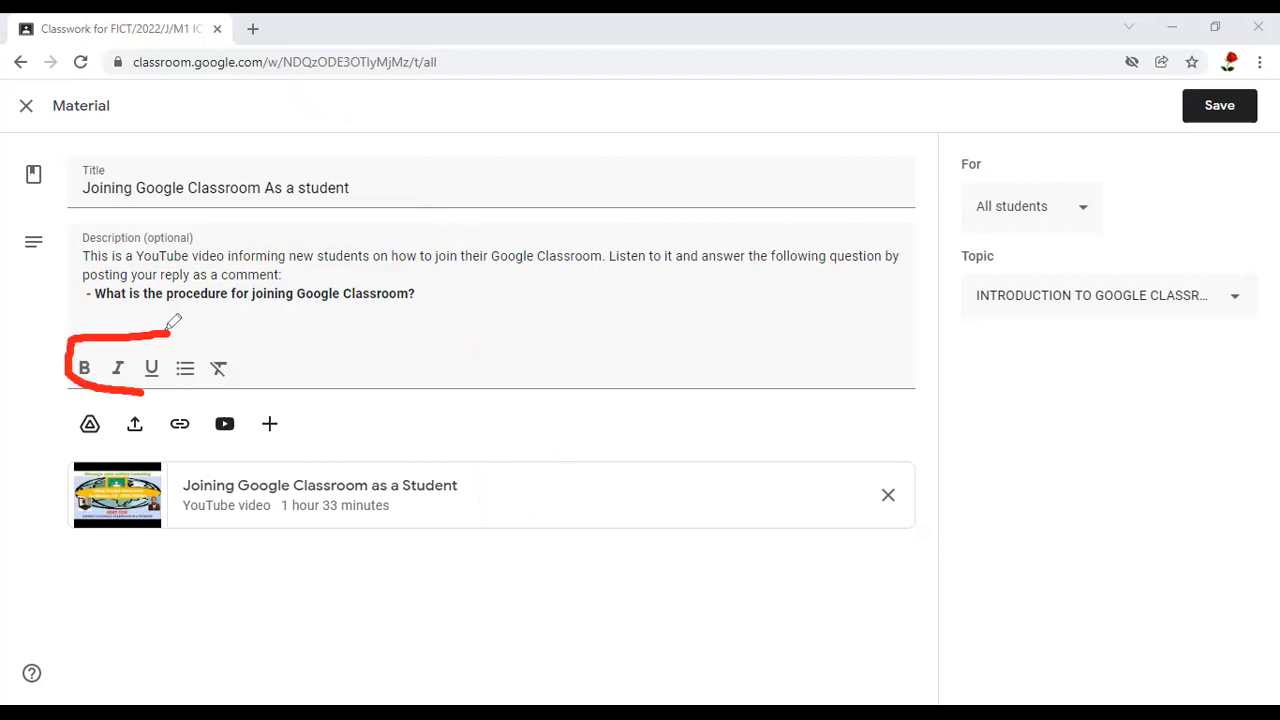
mouse_move(180, 236)
left_mouse_down()
mouse_move(91, 253)
mouse_move(91, 281)
mouse_move(371, 246)
mouse_move(190, 253)
left_mouse_up()
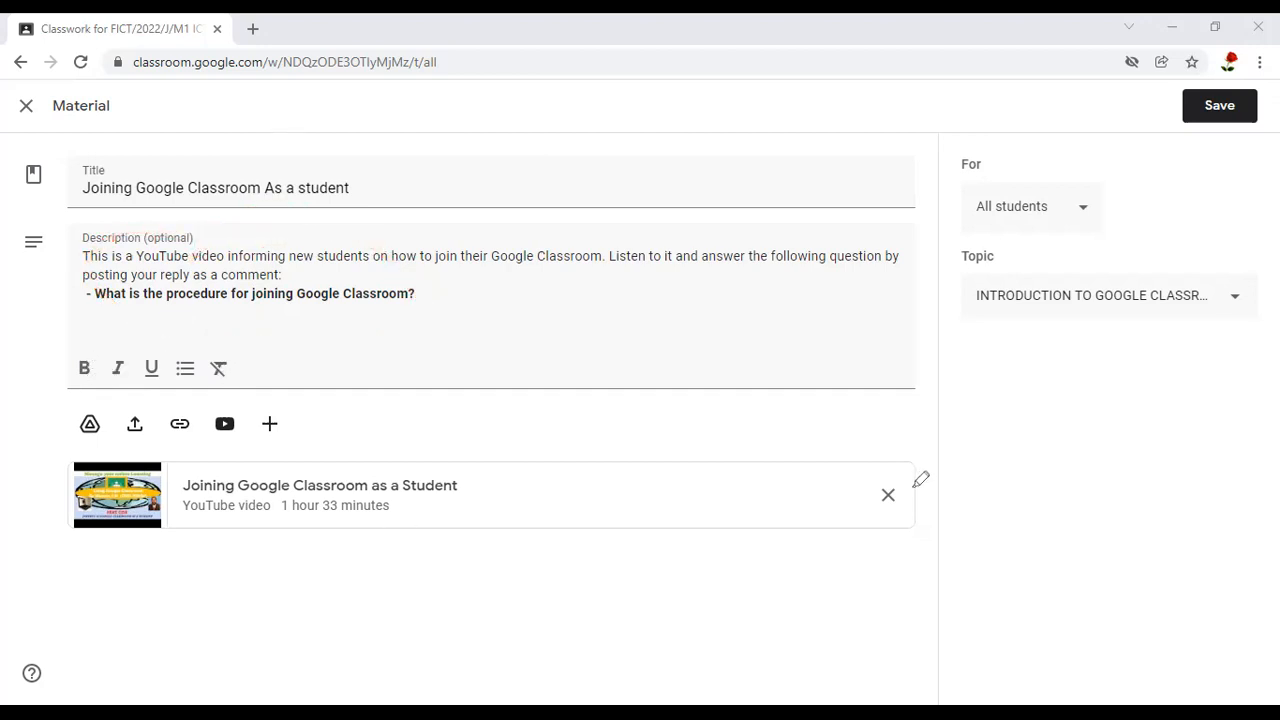
mouse_move(943, 535)
left_mouse_down()
mouse_move(937, 451)
mouse_move(918, 443)
left_mouse_up()
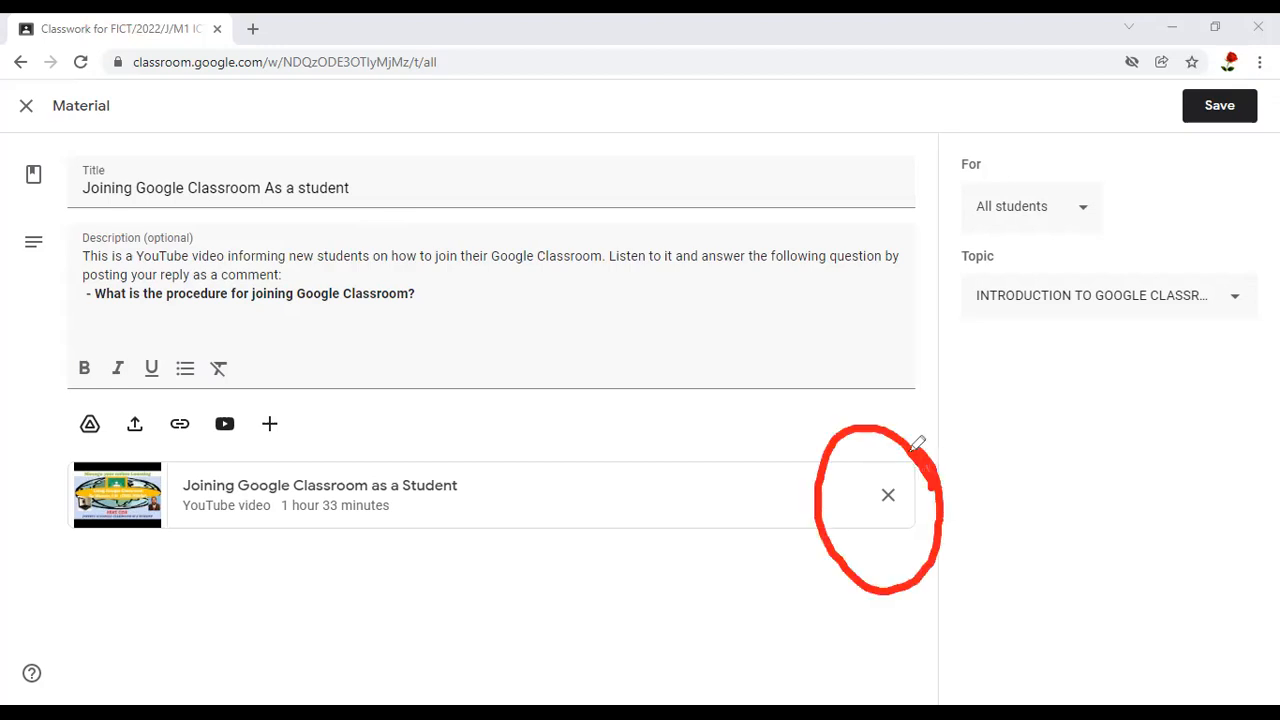
mouse_move(892, 490)
left_mouse_down()
mouse_move(897, 511)
mouse_move(950, 468)
left_mouse_up()
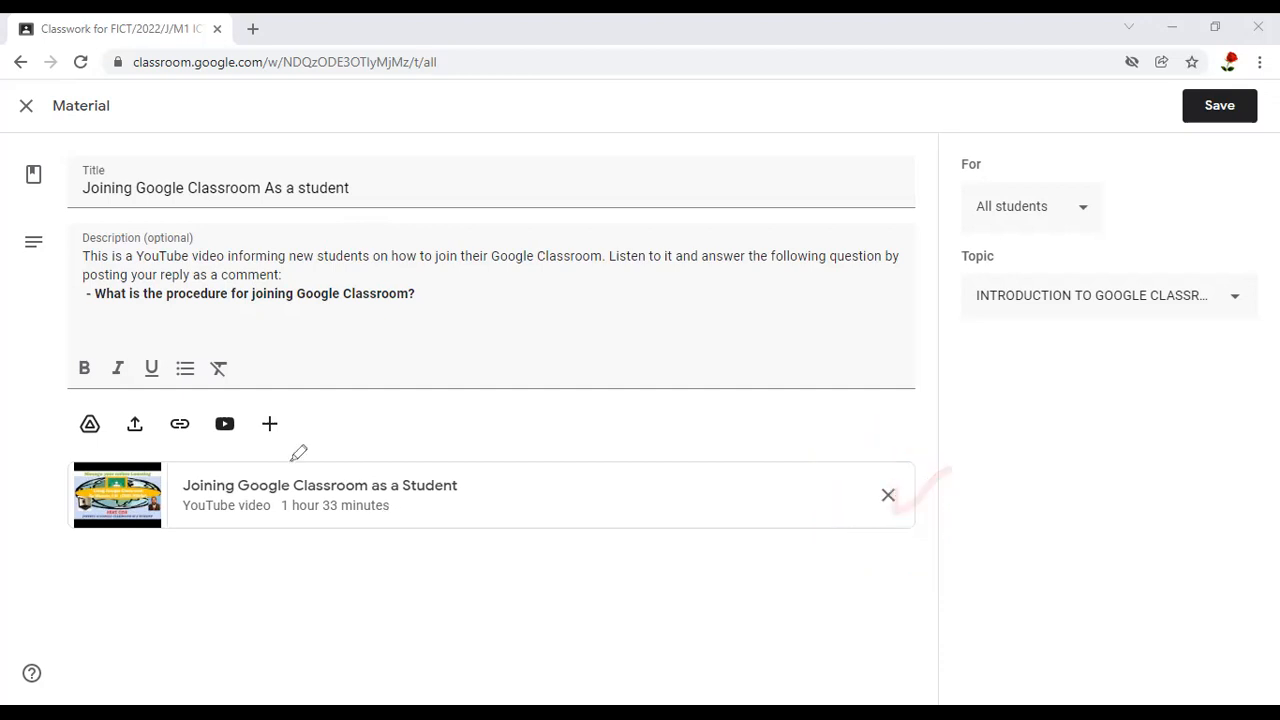
mouse_move(304, 422)
left_mouse_down()
mouse_move(252, 406)
mouse_move(46, 402)
mouse_move(72, 448)
mouse_move(200, 464)
mouse_move(289, 431)
mouse_move(293, 408)
left_mouse_up()
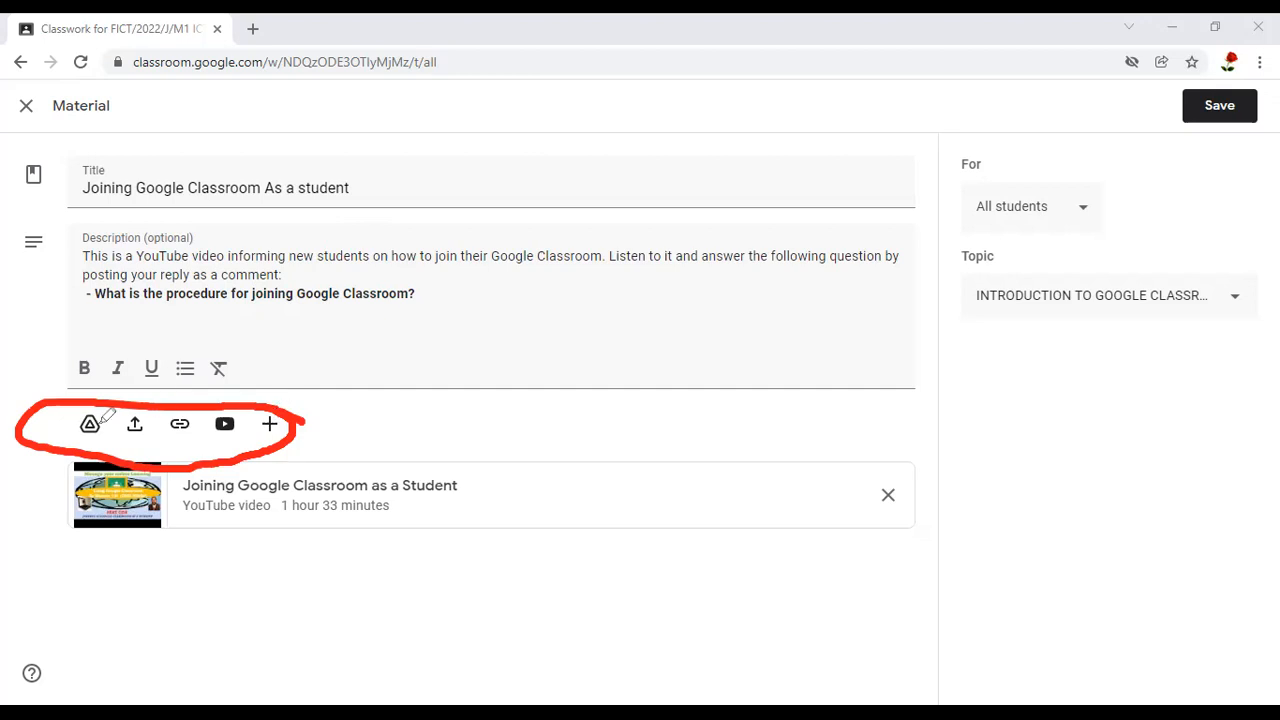
left_click_drag(100, 423, 154, 341)
mouse_move(141, 411)
left_mouse_down()
mouse_move(145, 423)
mouse_move(188, 354)
left_mouse_up()
left_click_drag(180, 420, 223, 356)
left_click_drag(222, 420, 258, 368)
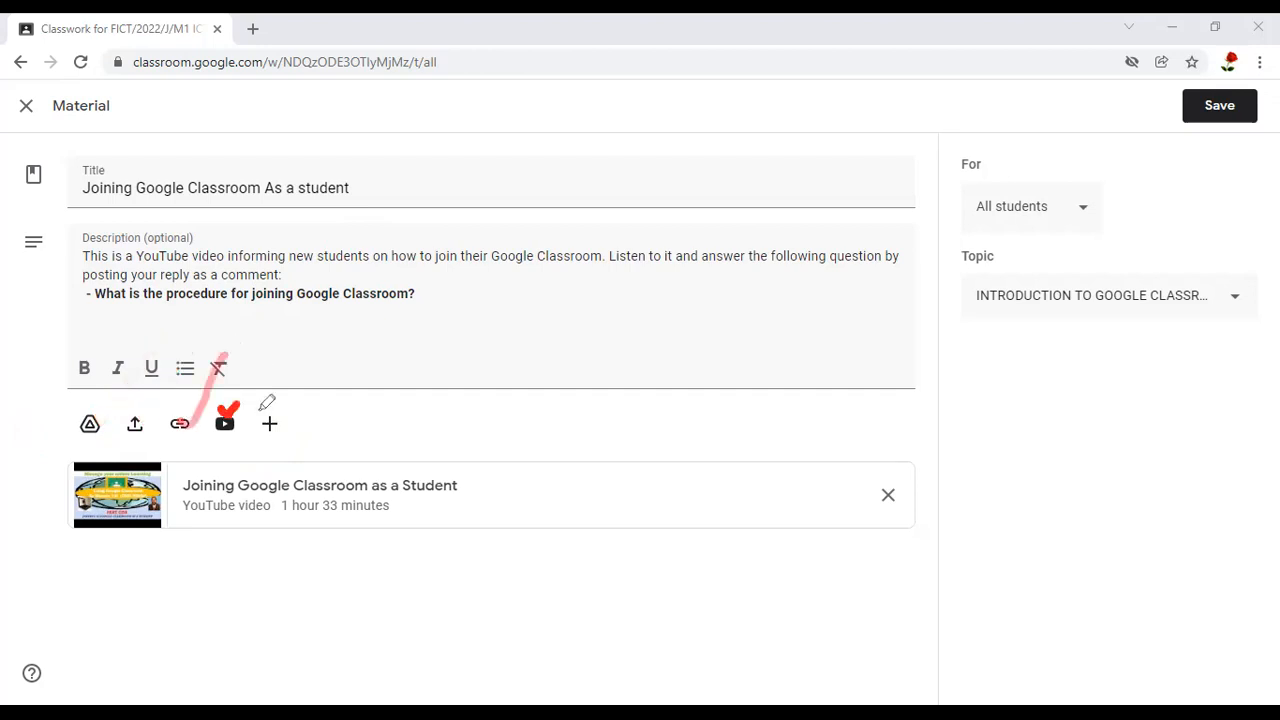
left_click_drag(268, 424, 372, 330)
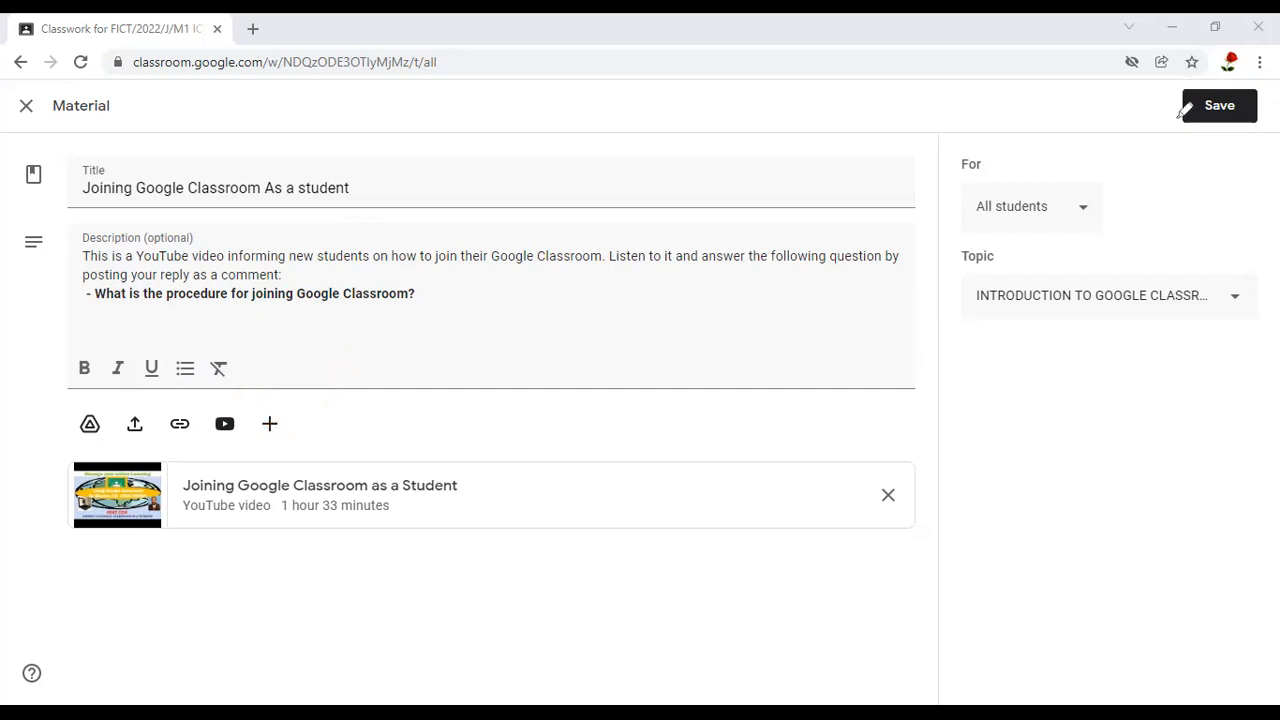
left_click_drag(1183, 110, 1250, 90)
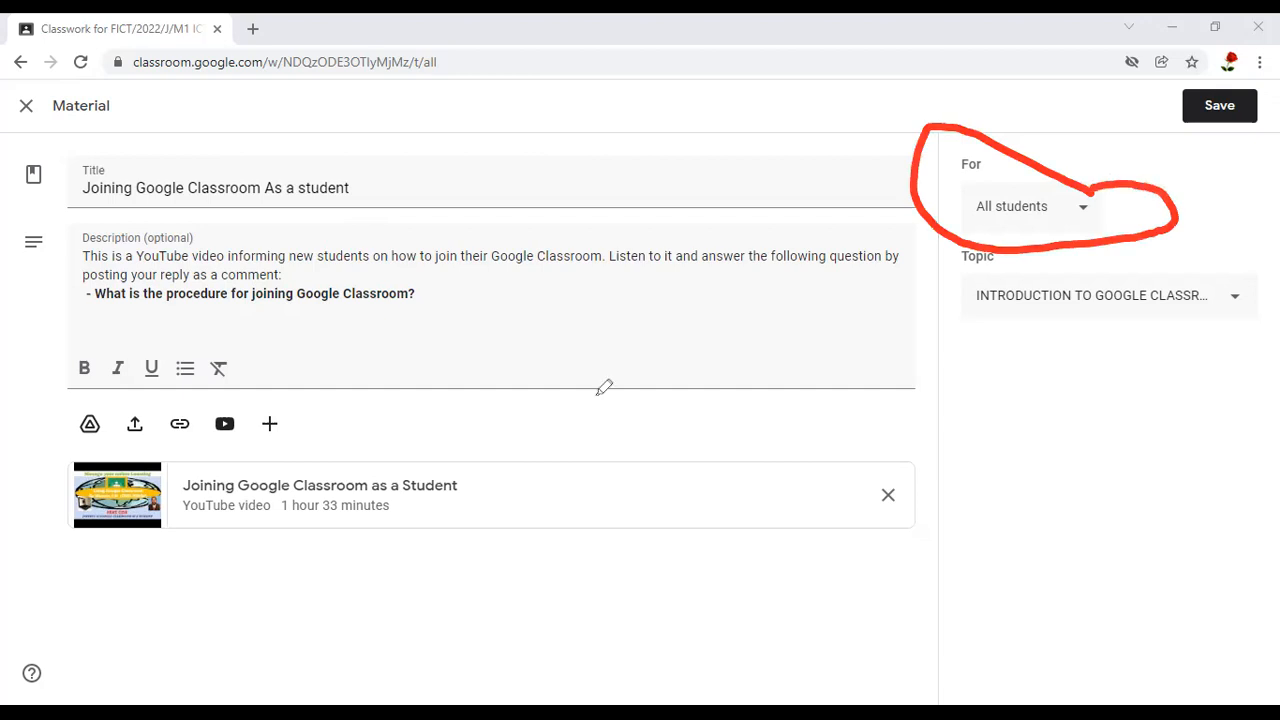
Review which students the material can be assigned to and which topics are available, closing each list
left_click(1083, 210)
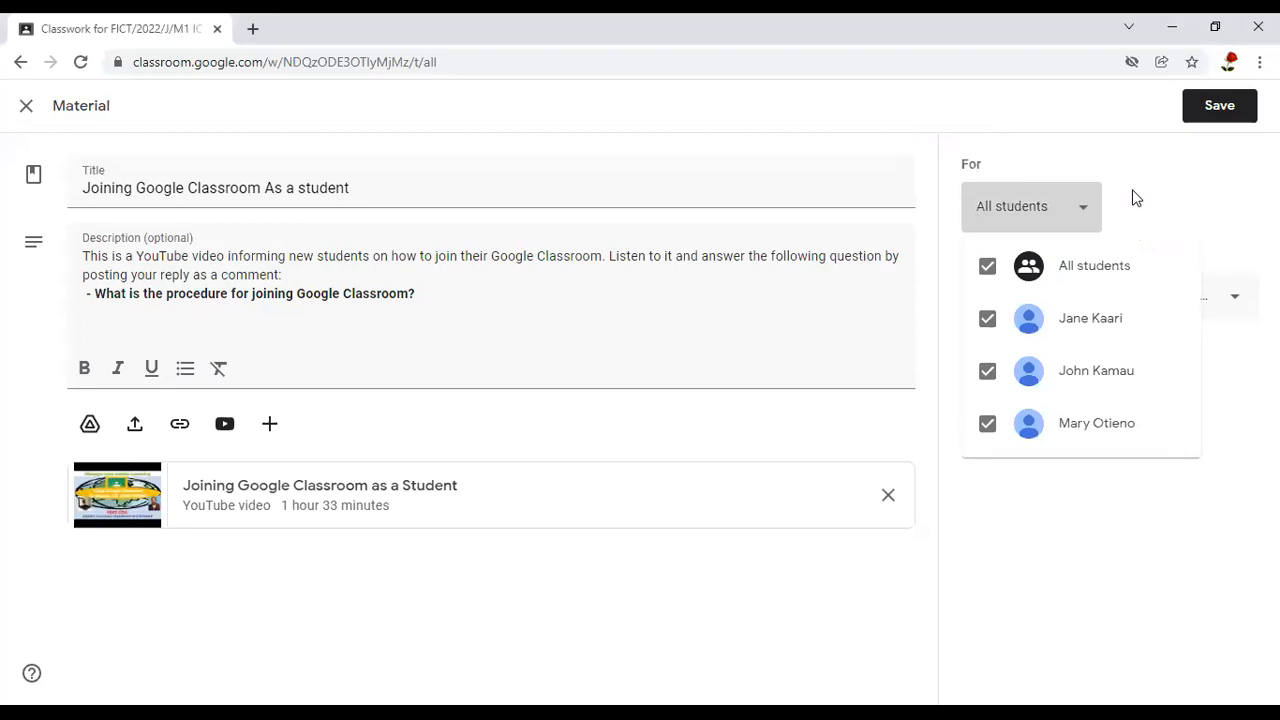
left_click(700, 418)
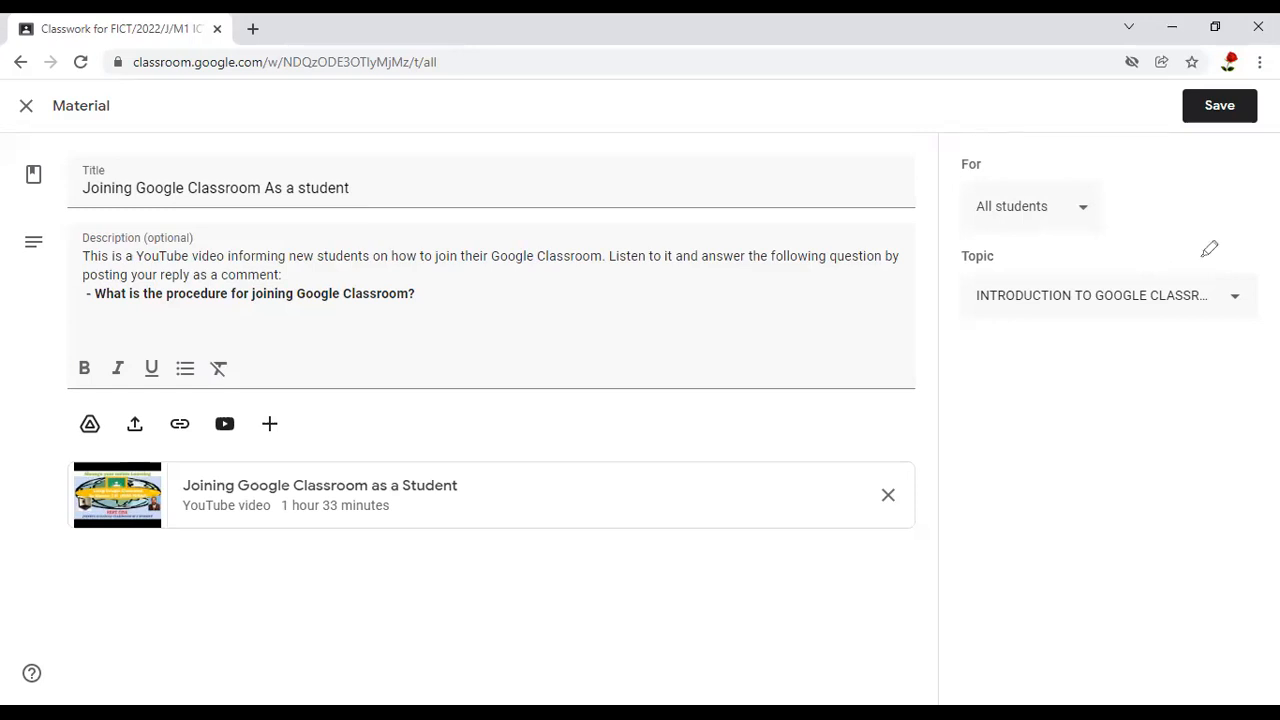
left_click_drag(1196, 348, 1181, 243)
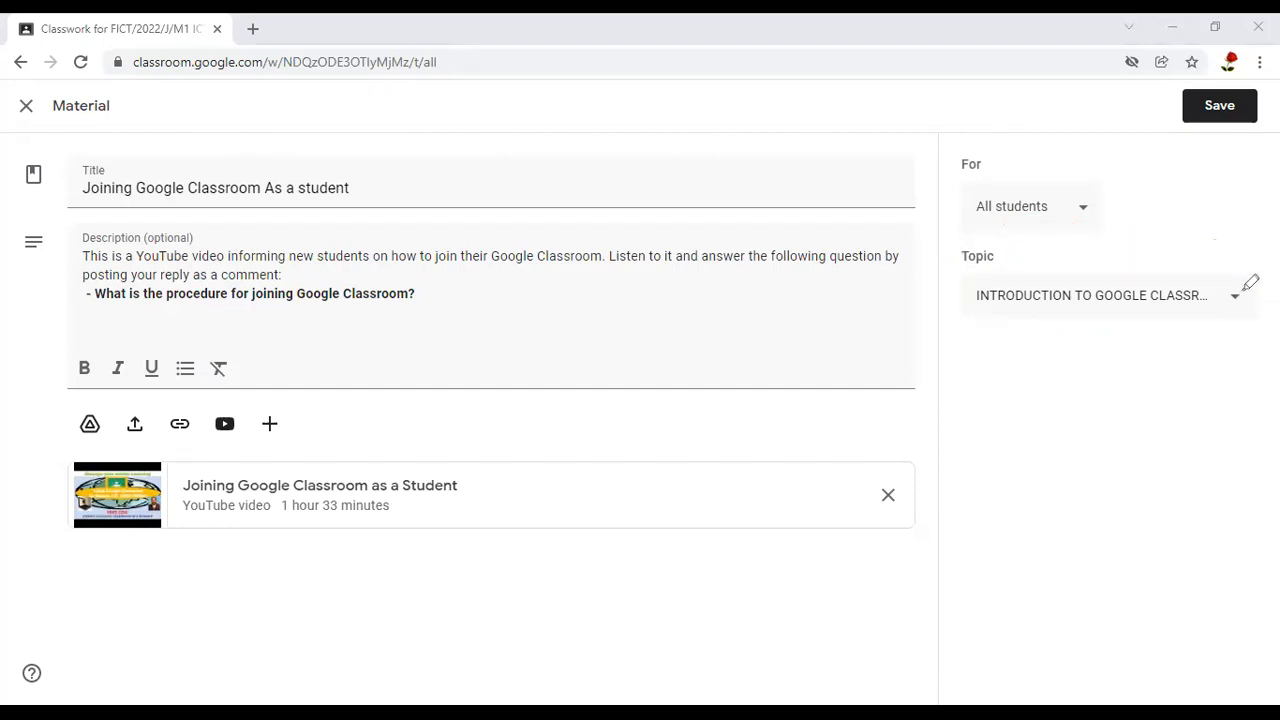
left_click_drag(1234, 288, 1272, 284)
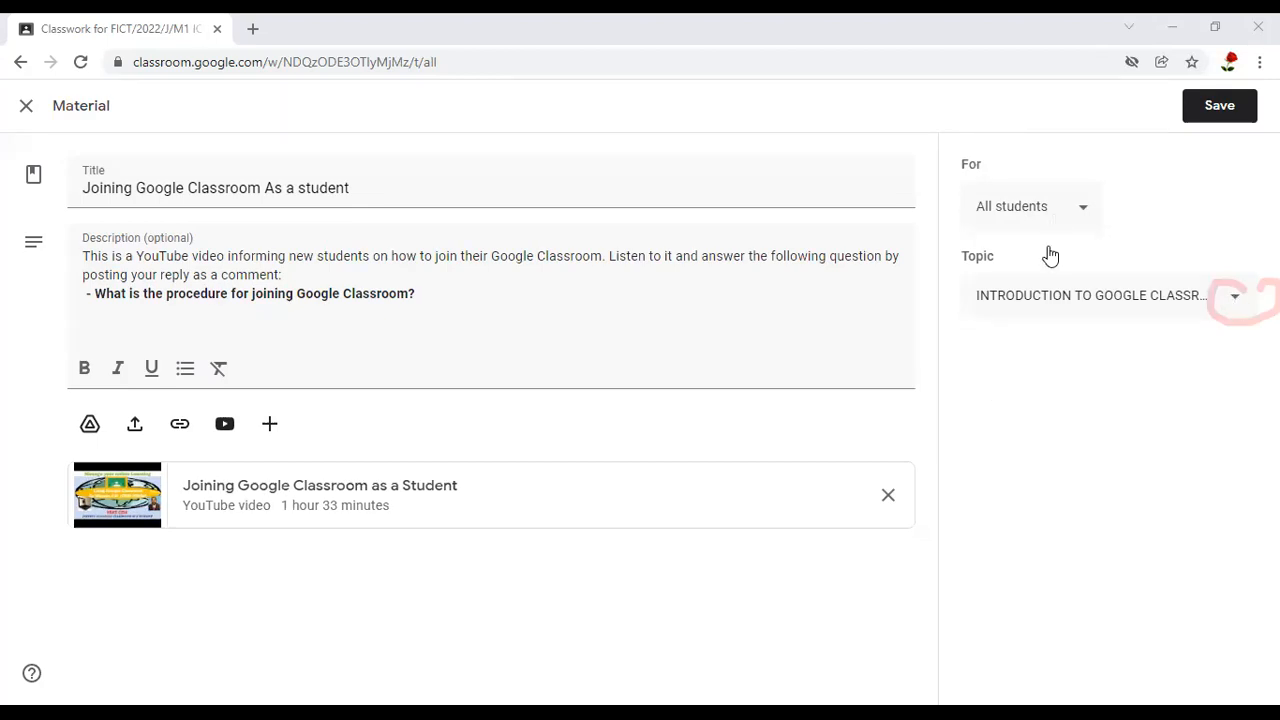
left_click(1043, 290)
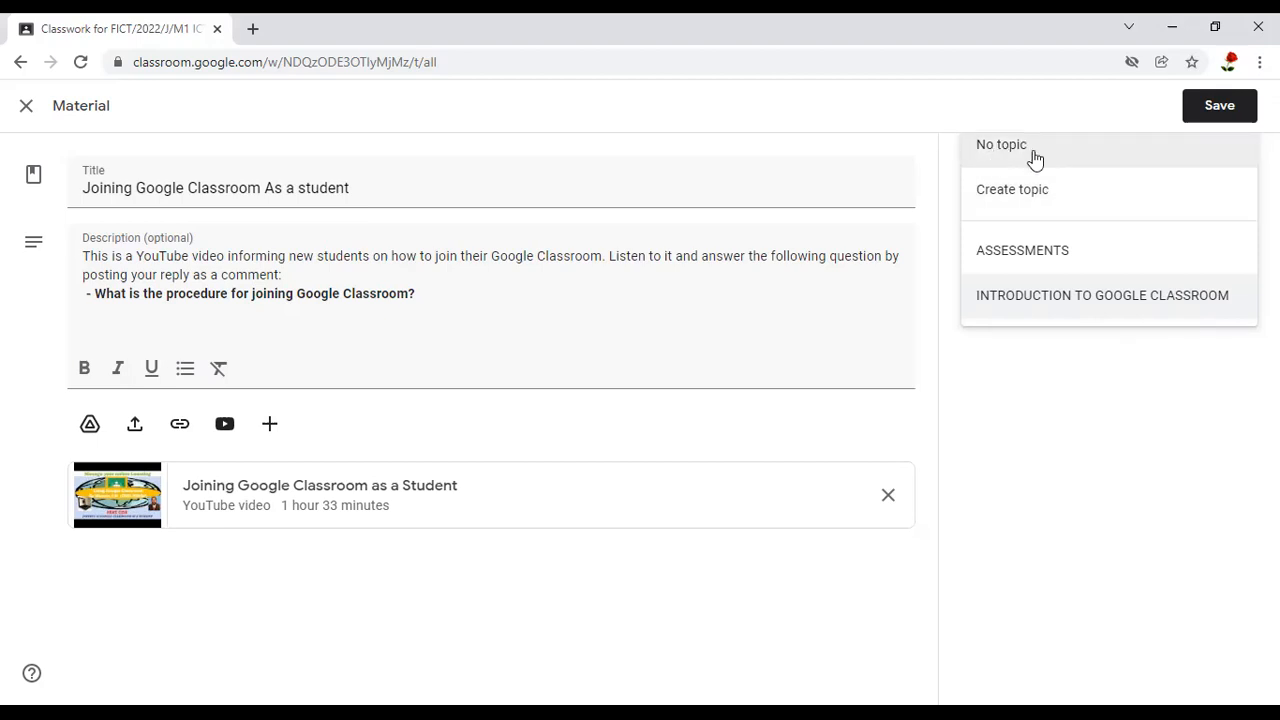
left_click(1087, 105)
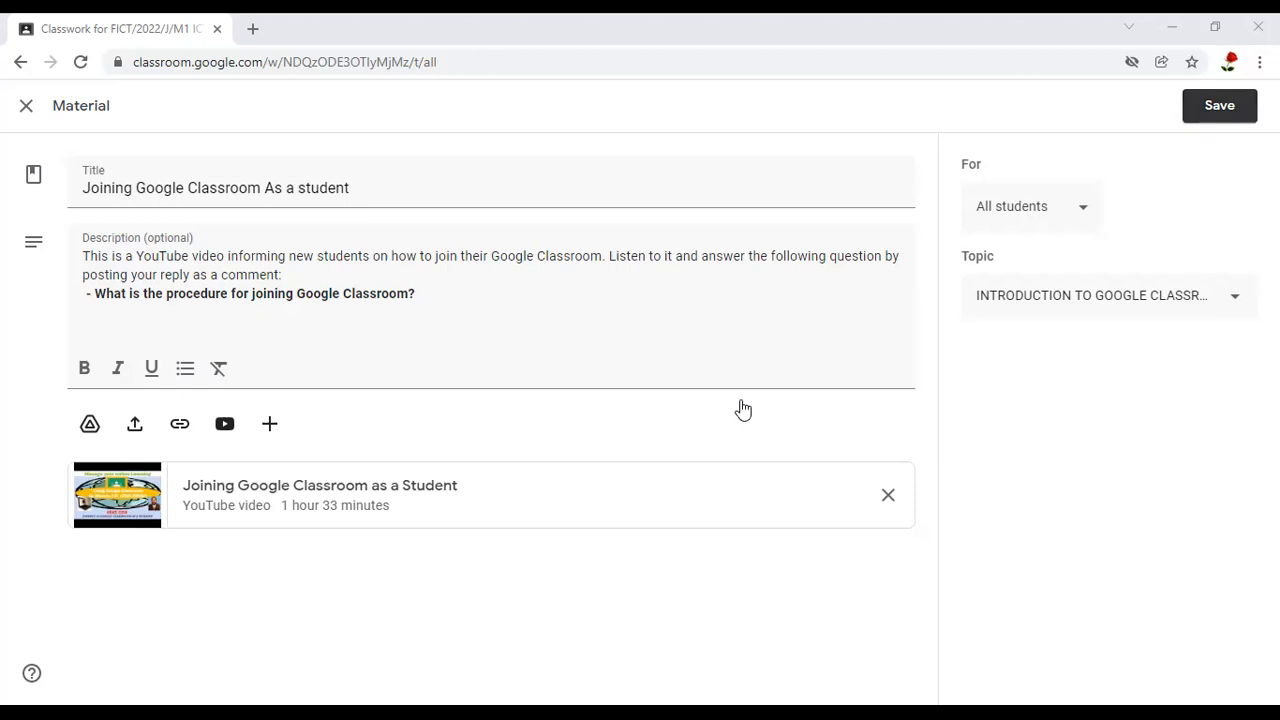
Close the material's editing page without saving and return to the class's Classwork page
left_click(55, 98)
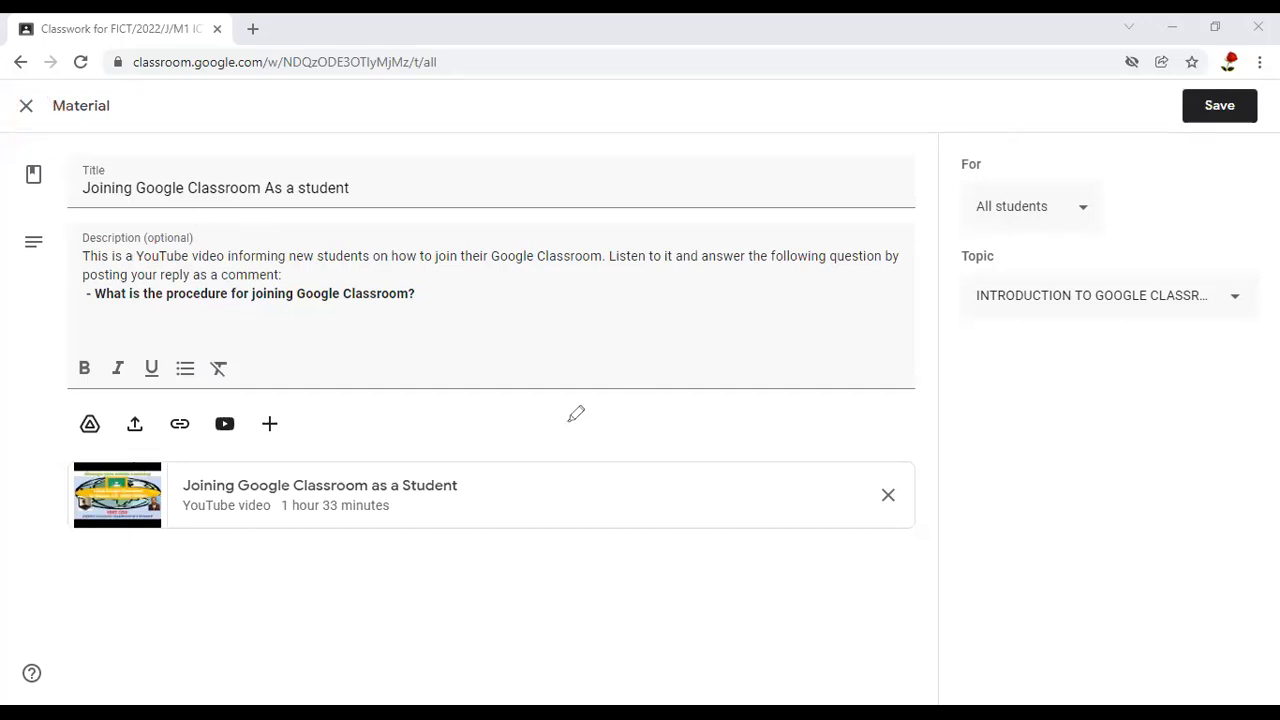
left_click(28, 108)
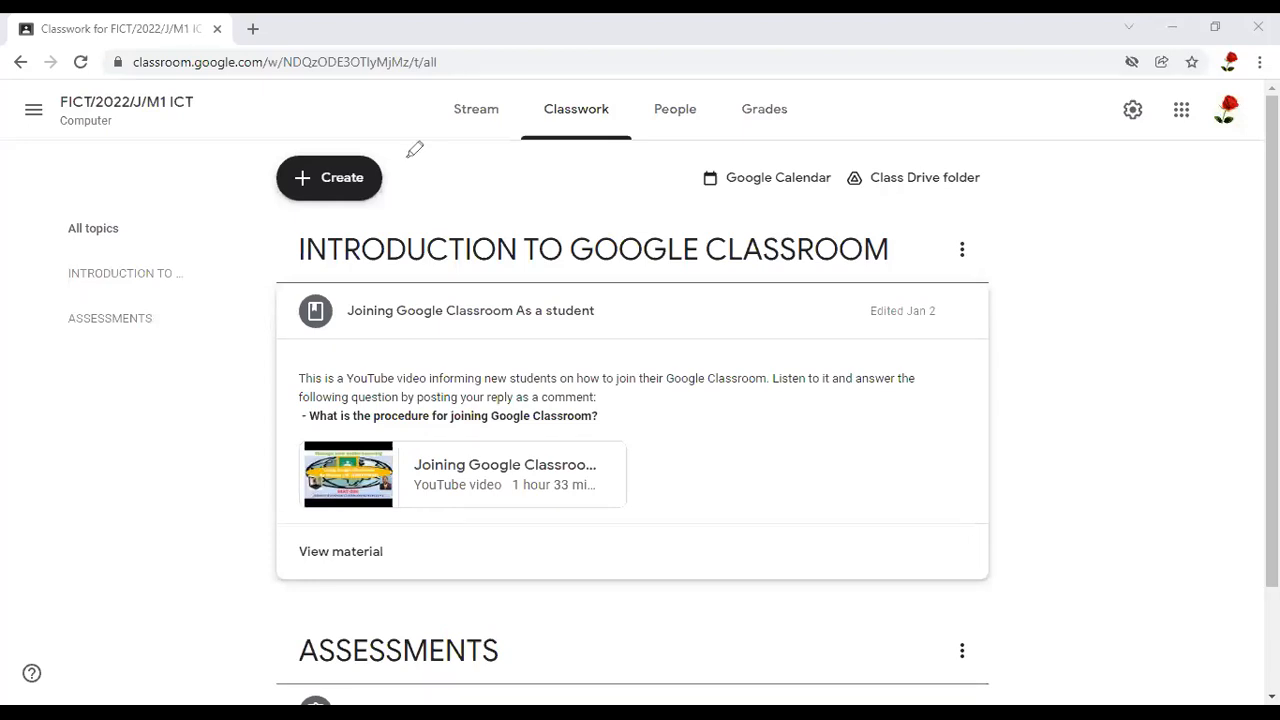
mouse_move(280, 143)
left_mouse_down()
mouse_move(427, 169)
mouse_move(386, 152)
left_mouse_up()
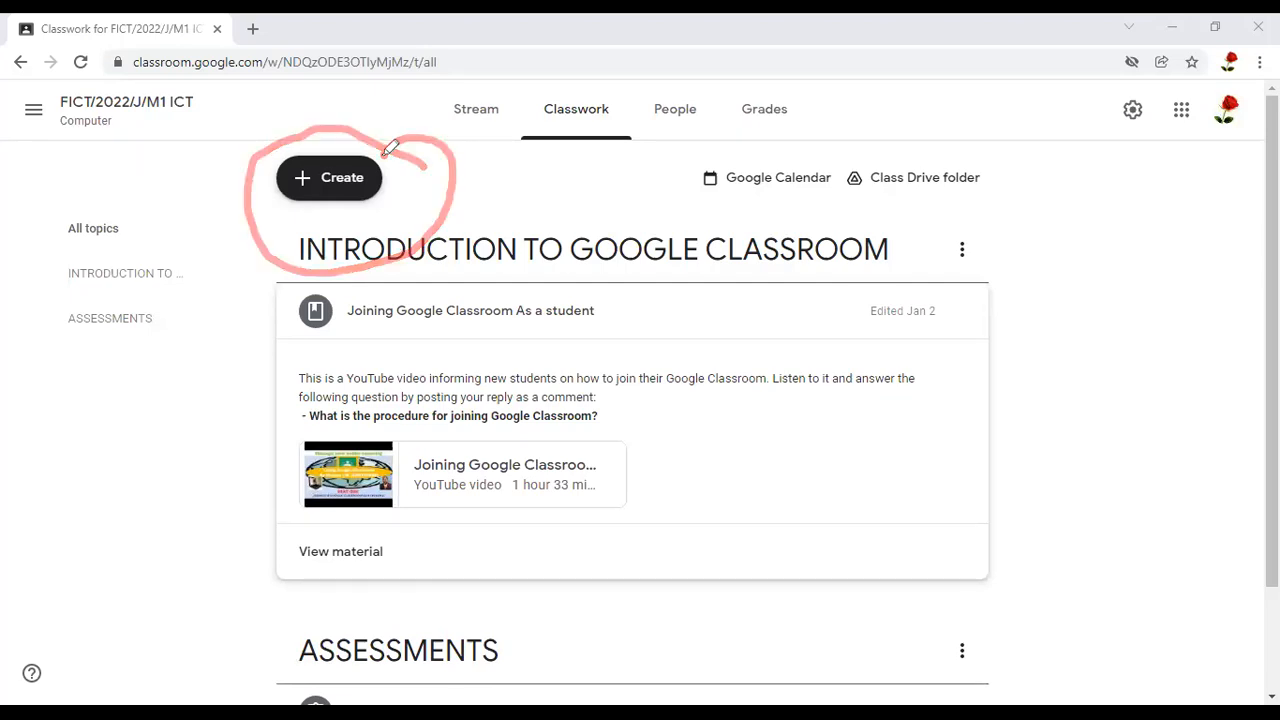
Open the classwork creation options and examine Assignment, Quiz assignment, Question, Material, Reuse post and Topic
left_click(340, 180)
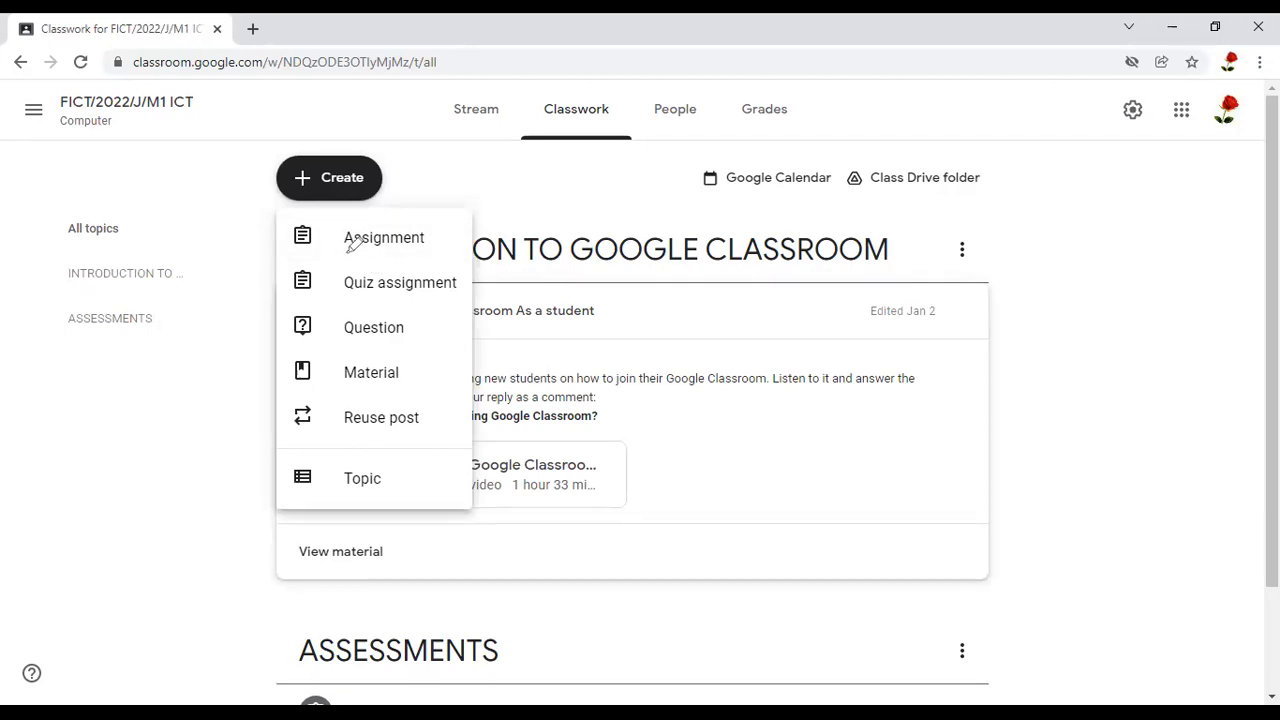
mouse_move(407, 262)
left_mouse_down()
mouse_move(366, 203)
mouse_move(302, 224)
mouse_move(342, 252)
left_mouse_up()
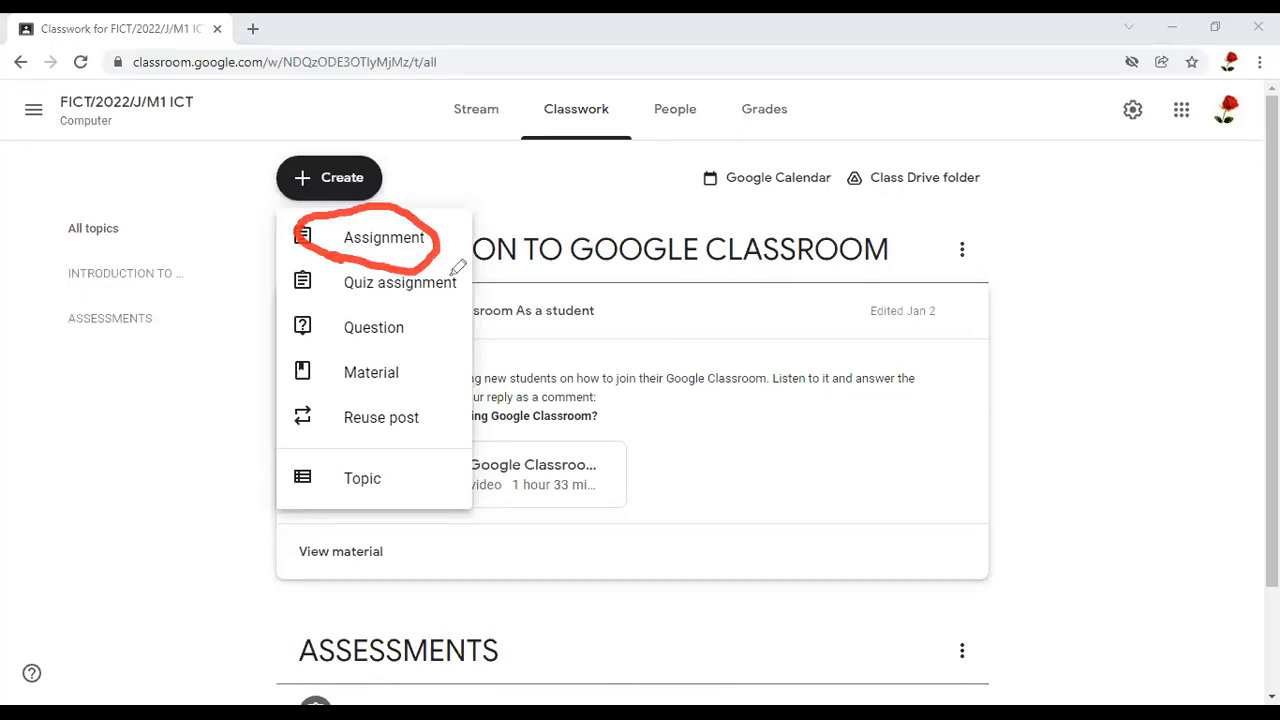
left_click_drag(463, 268, 396, 256)
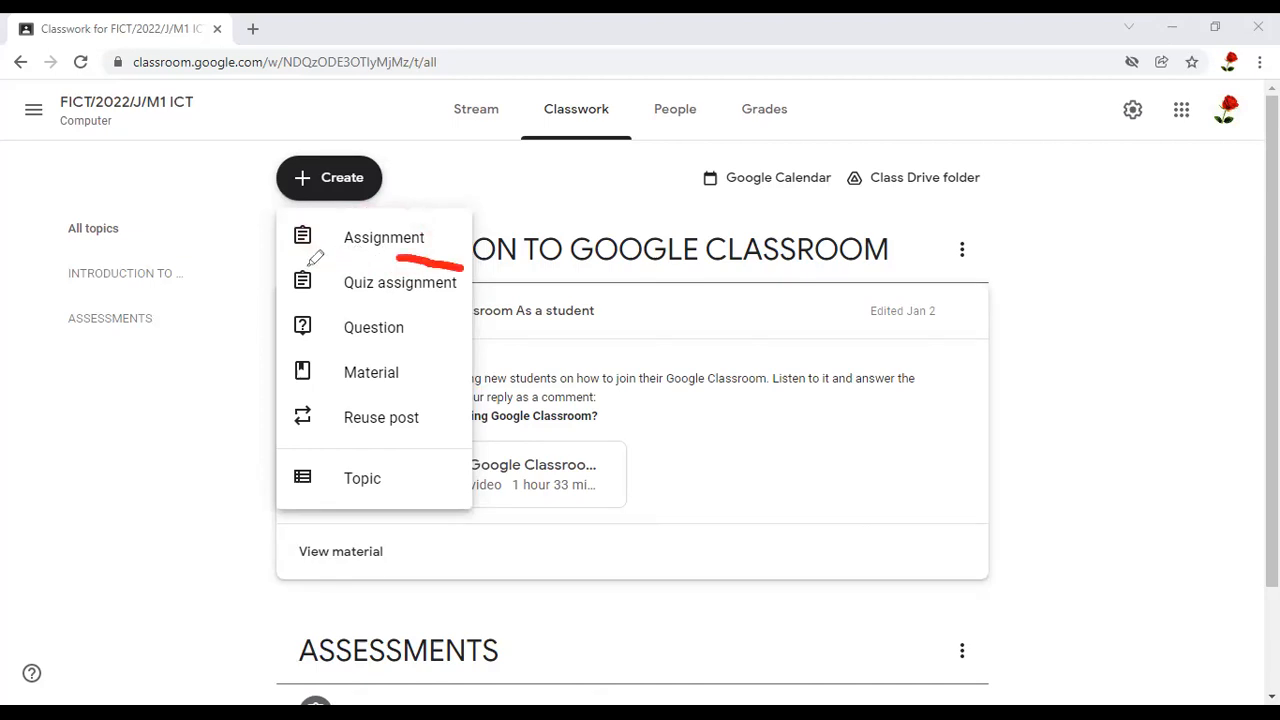
left_click_drag(303, 266, 295, 296)
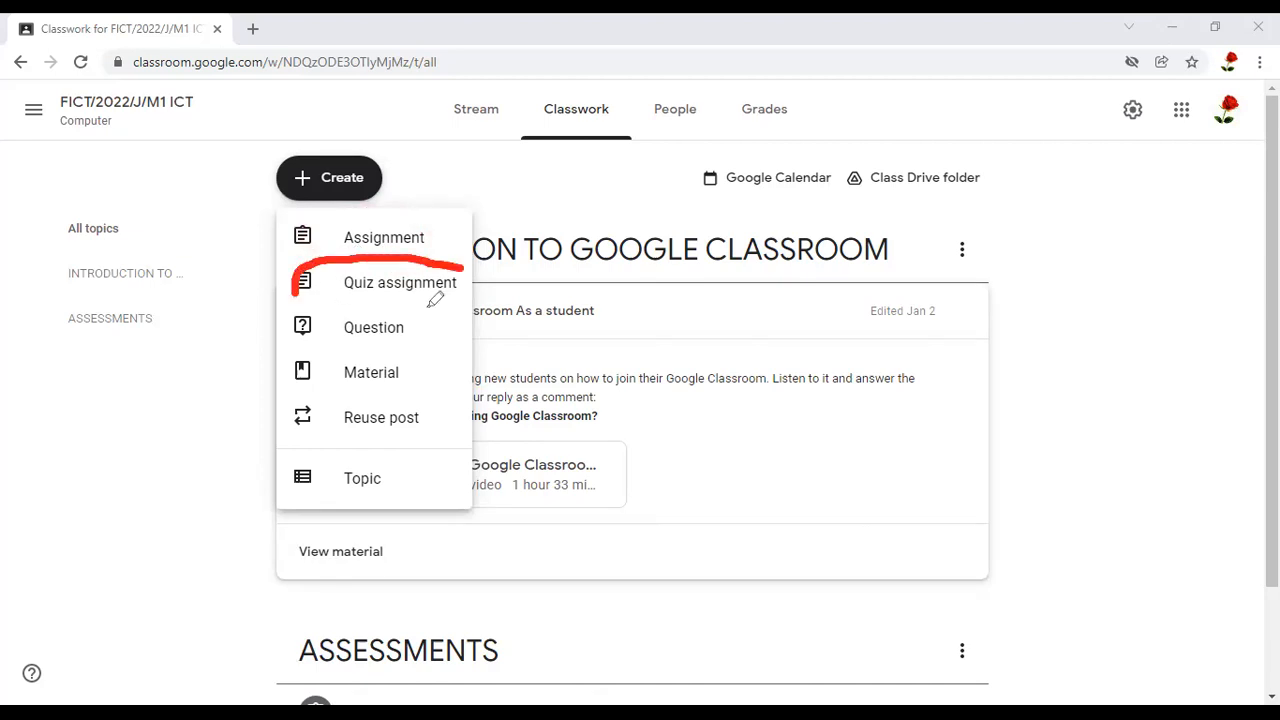
mouse_move(510, 302)
left_mouse_down()
mouse_move(512, 277)
mouse_move(450, 262)
left_mouse_up()
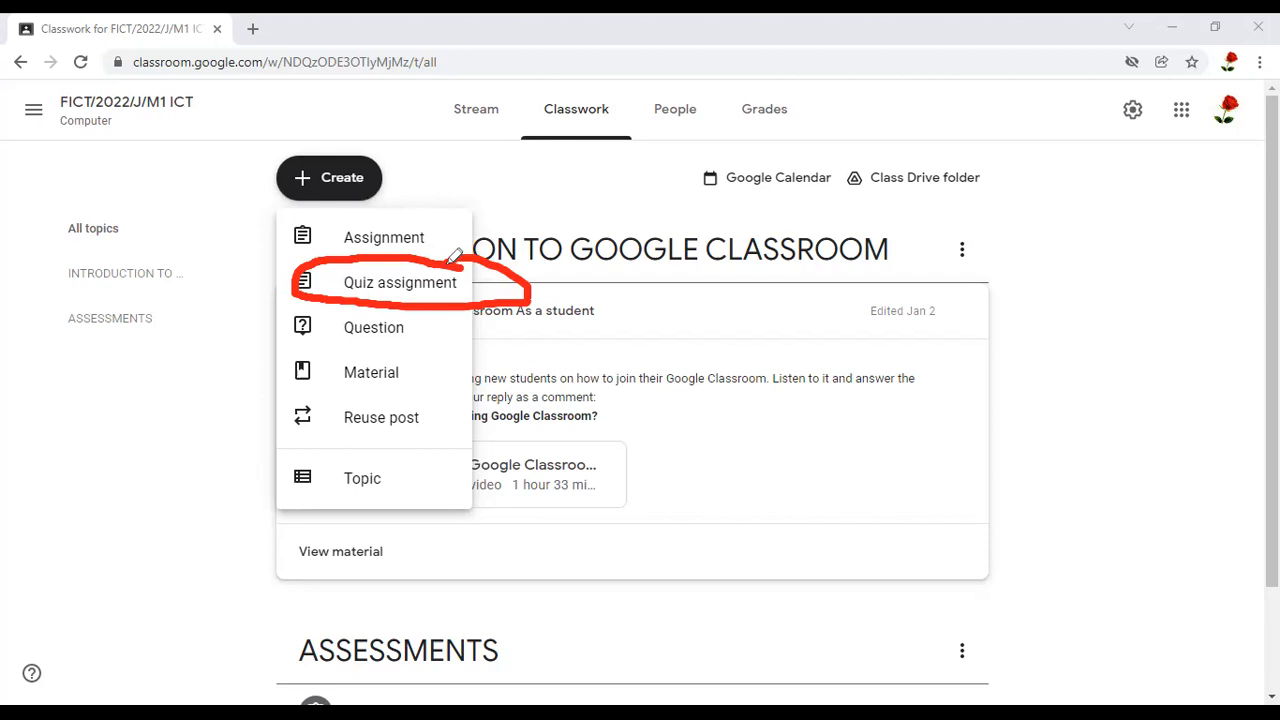
mouse_move(443, 324)
left_mouse_down()
mouse_move(334, 304)
mouse_move(425, 342)
left_mouse_up()
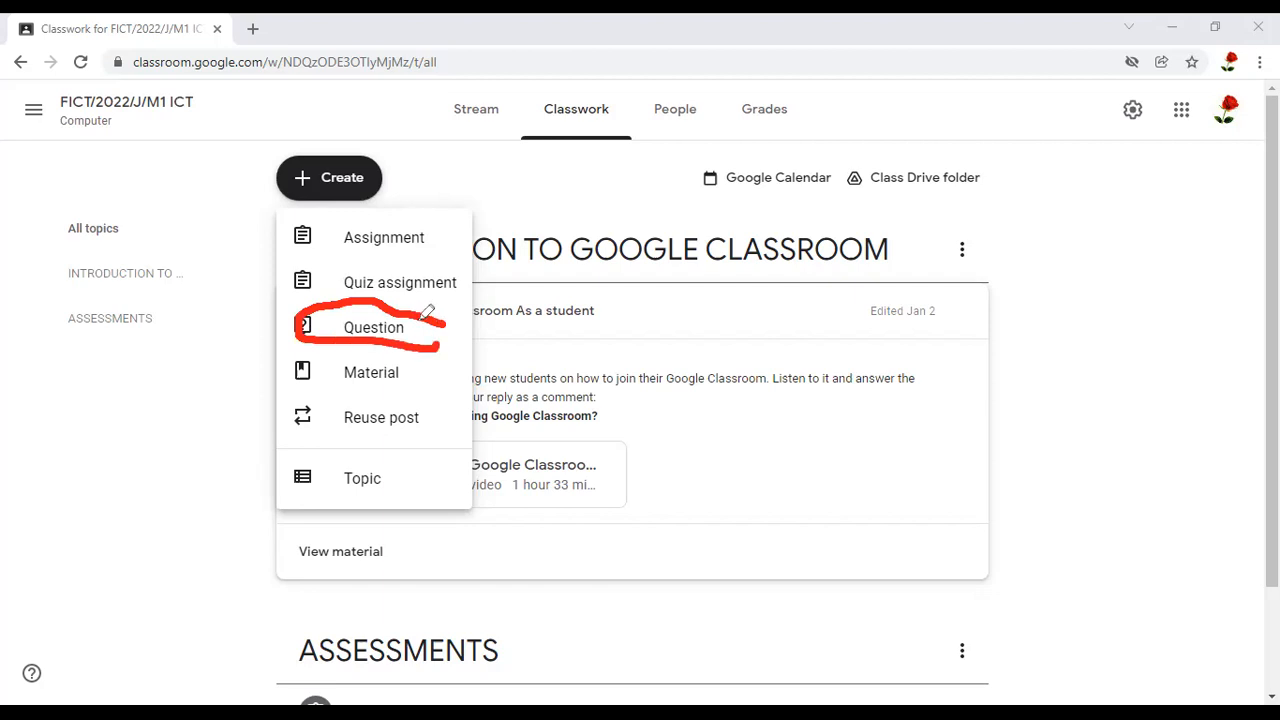
mouse_move(433, 363)
left_mouse_down()
mouse_move(307, 348)
mouse_move(293, 363)
mouse_move(304, 381)
left_mouse_up()
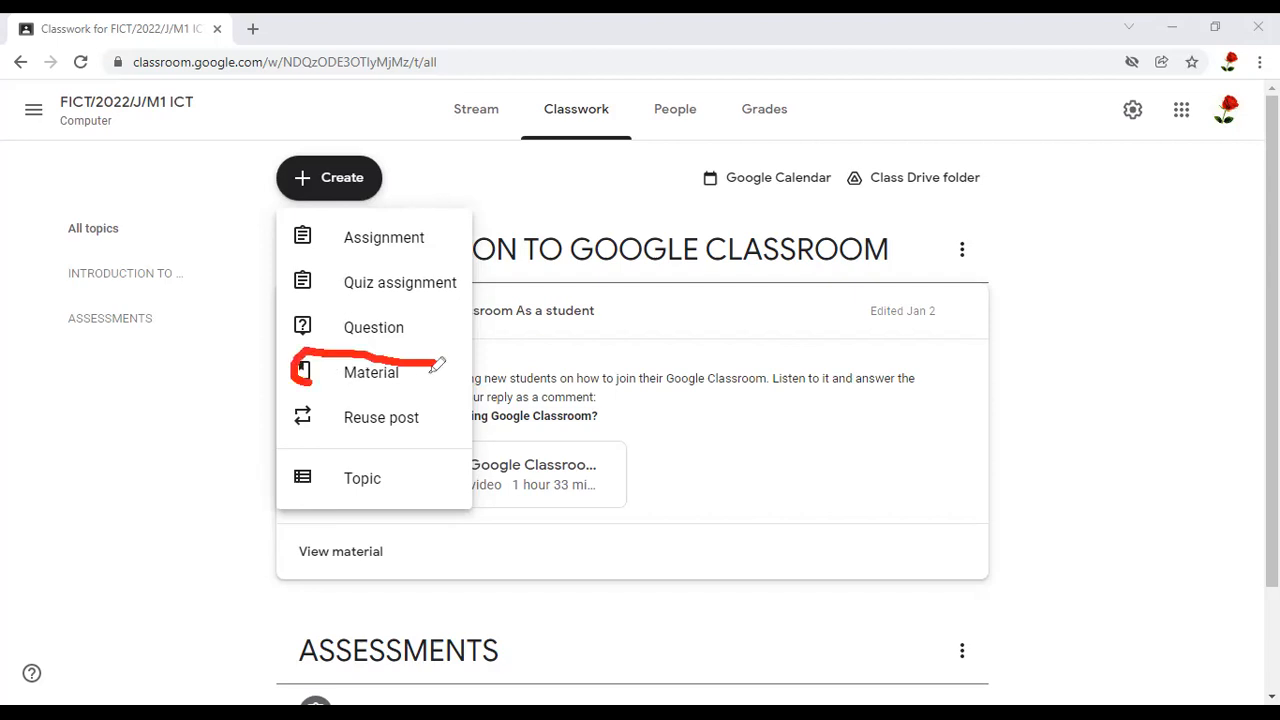
left_click_drag(437, 367, 441, 355)
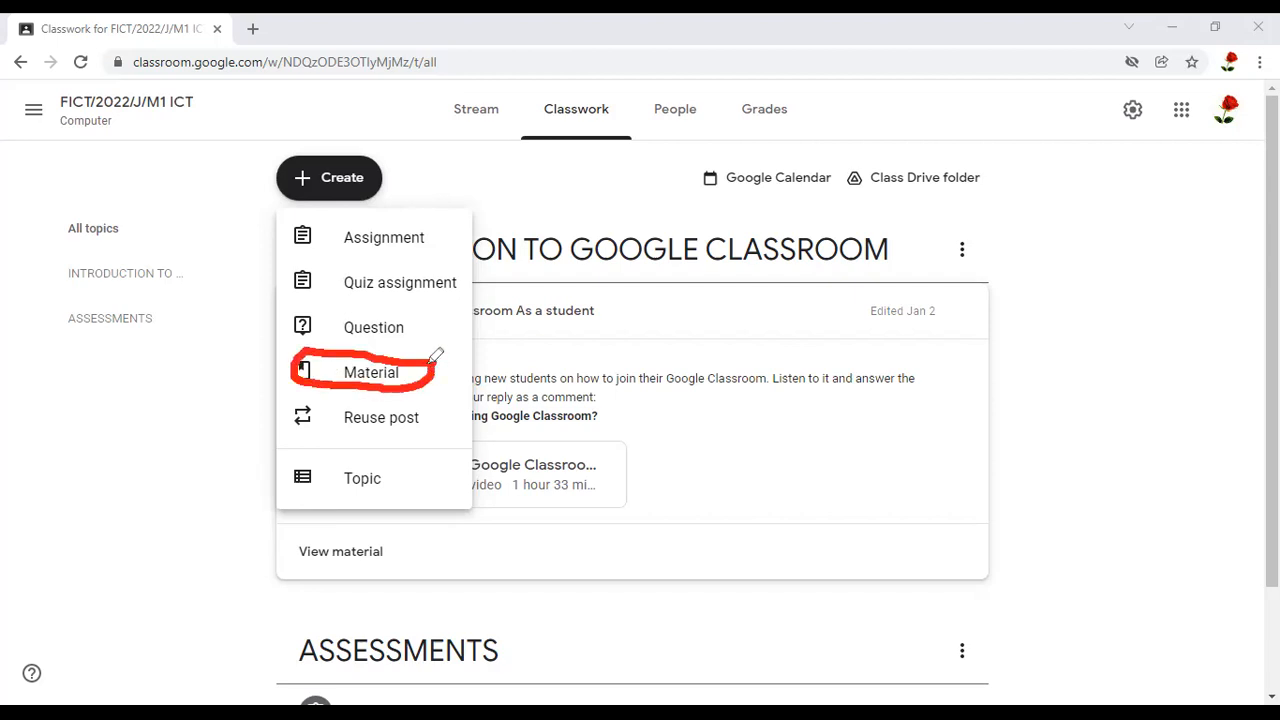
mouse_move(428, 415)
left_mouse_down()
mouse_move(427, 434)
mouse_move(460, 397)
left_mouse_up()
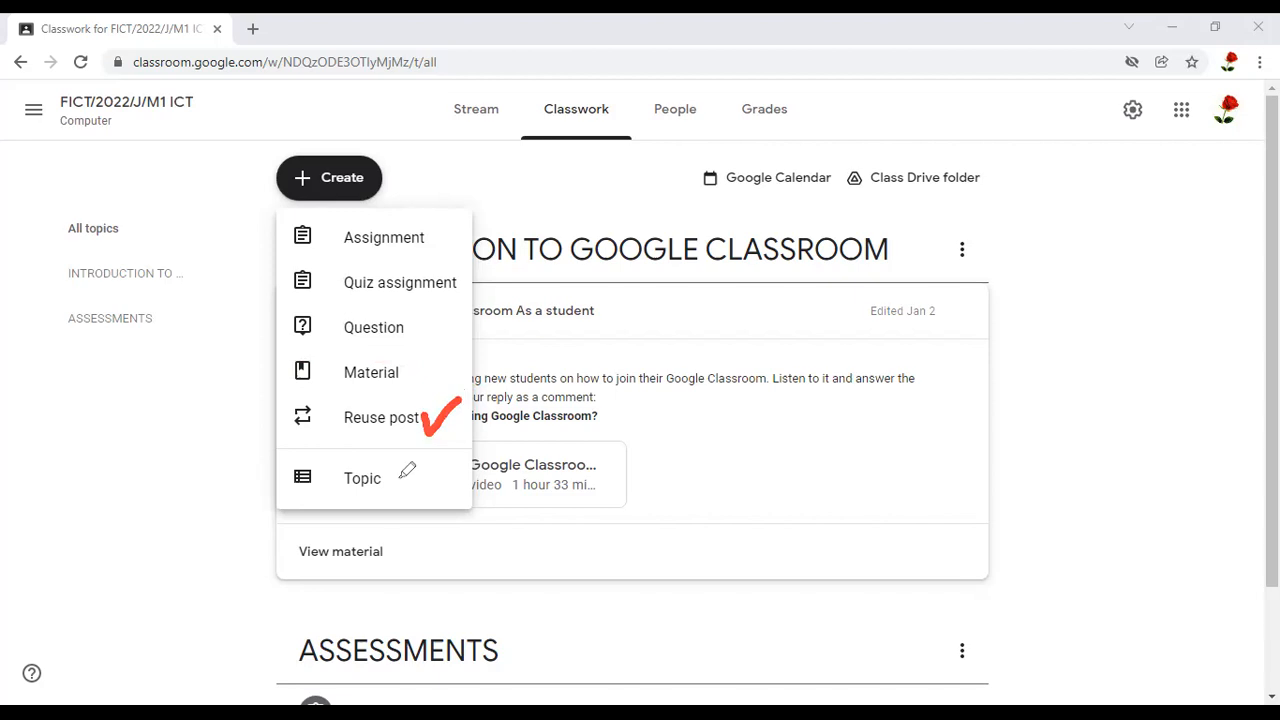
mouse_move(404, 478)
left_mouse_down()
mouse_move(324, 460)
mouse_move(295, 469)
mouse_move(362, 501)
mouse_move(397, 483)
mouse_move(386, 472)
left_mouse_up()
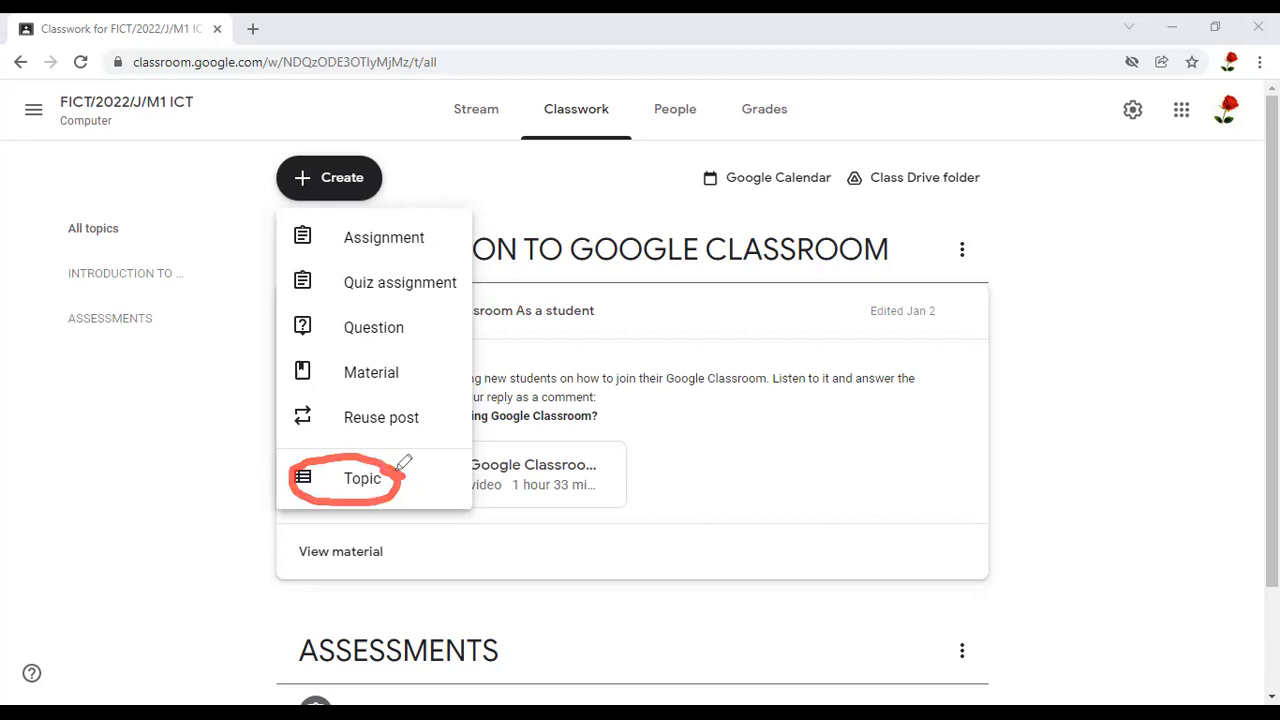
mouse_move(390, 467)
left_mouse_down()
mouse_move(402, 495)
mouse_move(445, 459)
left_mouse_up()
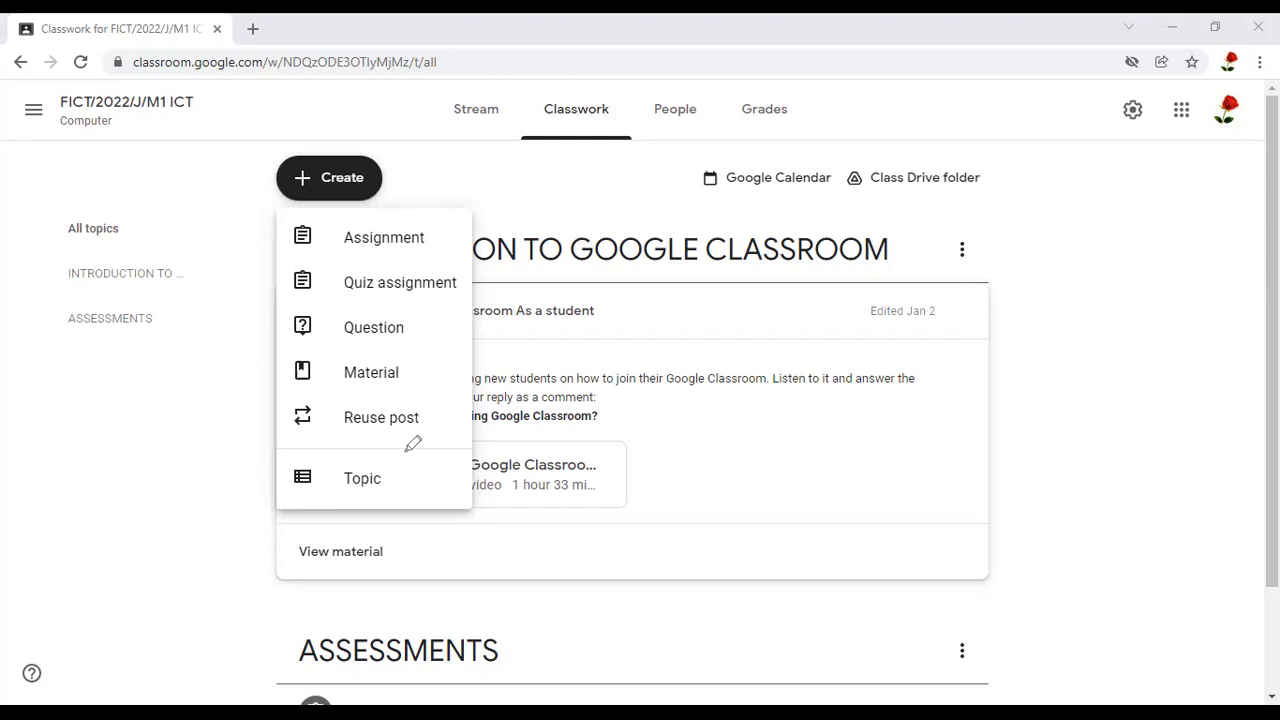
mouse_move(322, 444)
left_mouse_down()
mouse_move(410, 452)
mouse_move(391, 457)
left_mouse_up()
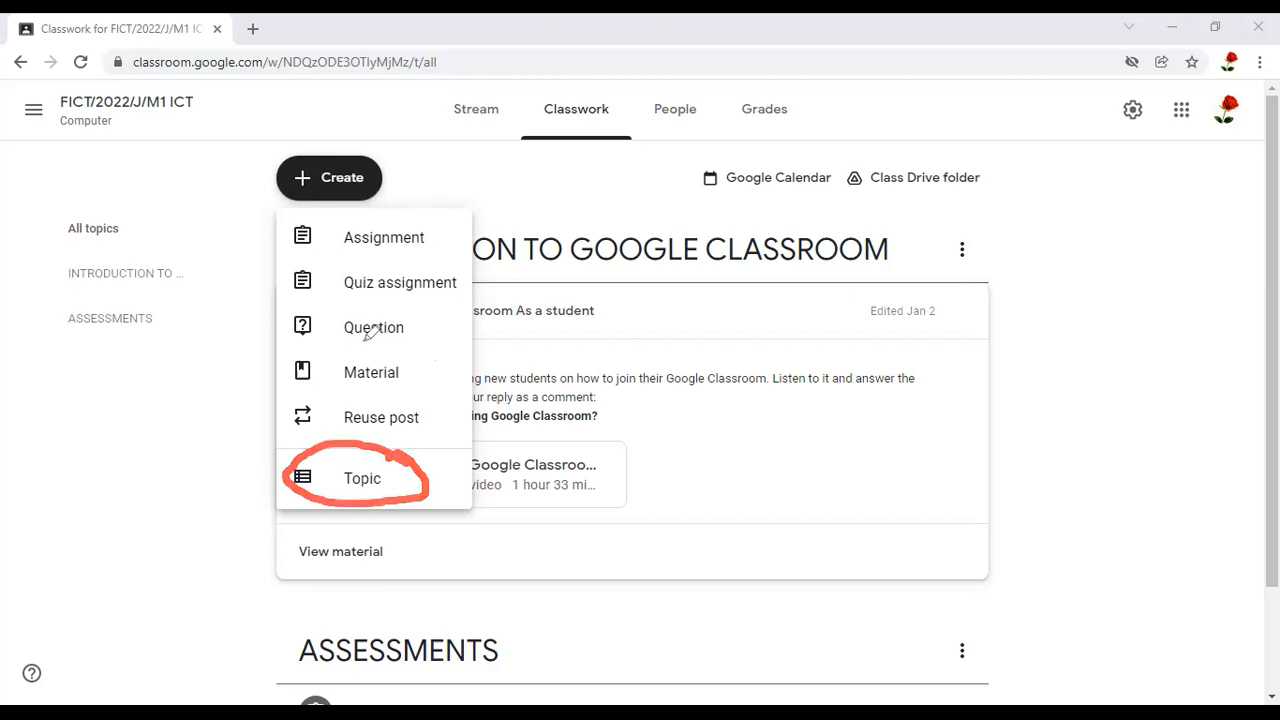
left_click_drag(340, 336, 434, 362)
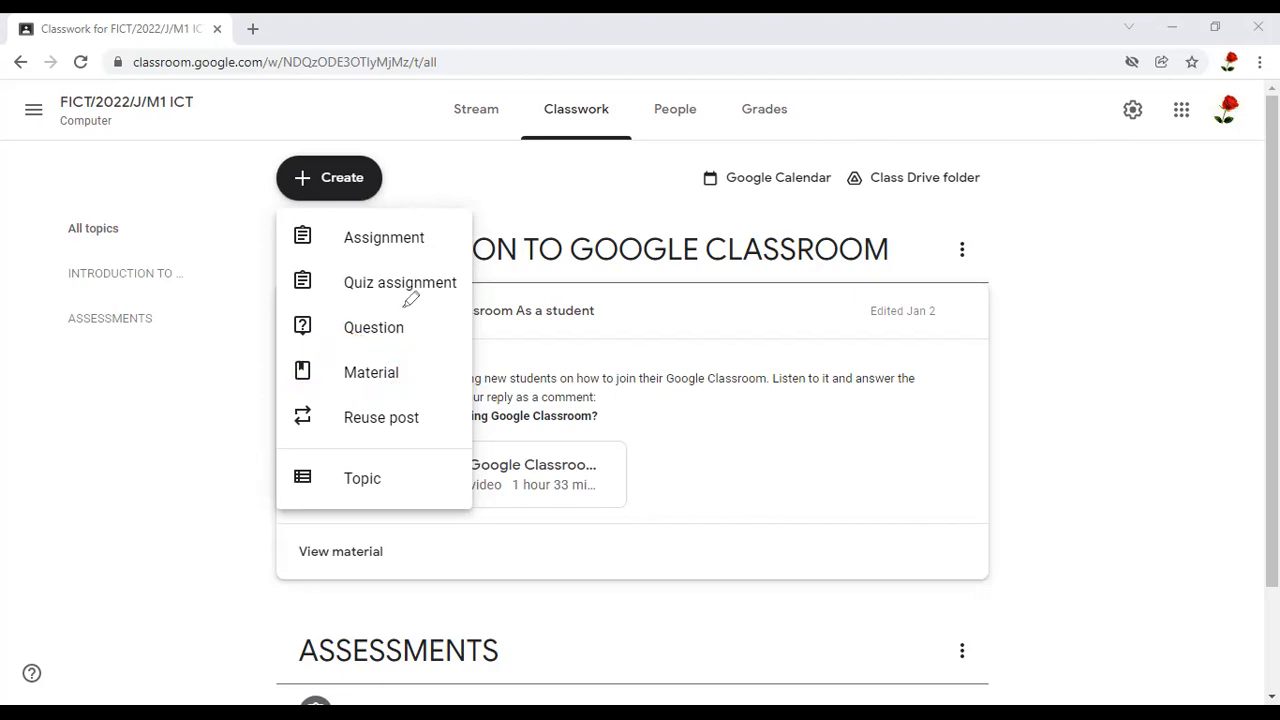
mouse_move(409, 308)
left_mouse_down()
mouse_move(343, 303)
mouse_move(336, 342)
mouse_move(405, 340)
mouse_move(432, 322)
mouse_move(420, 300)
left_mouse_up()
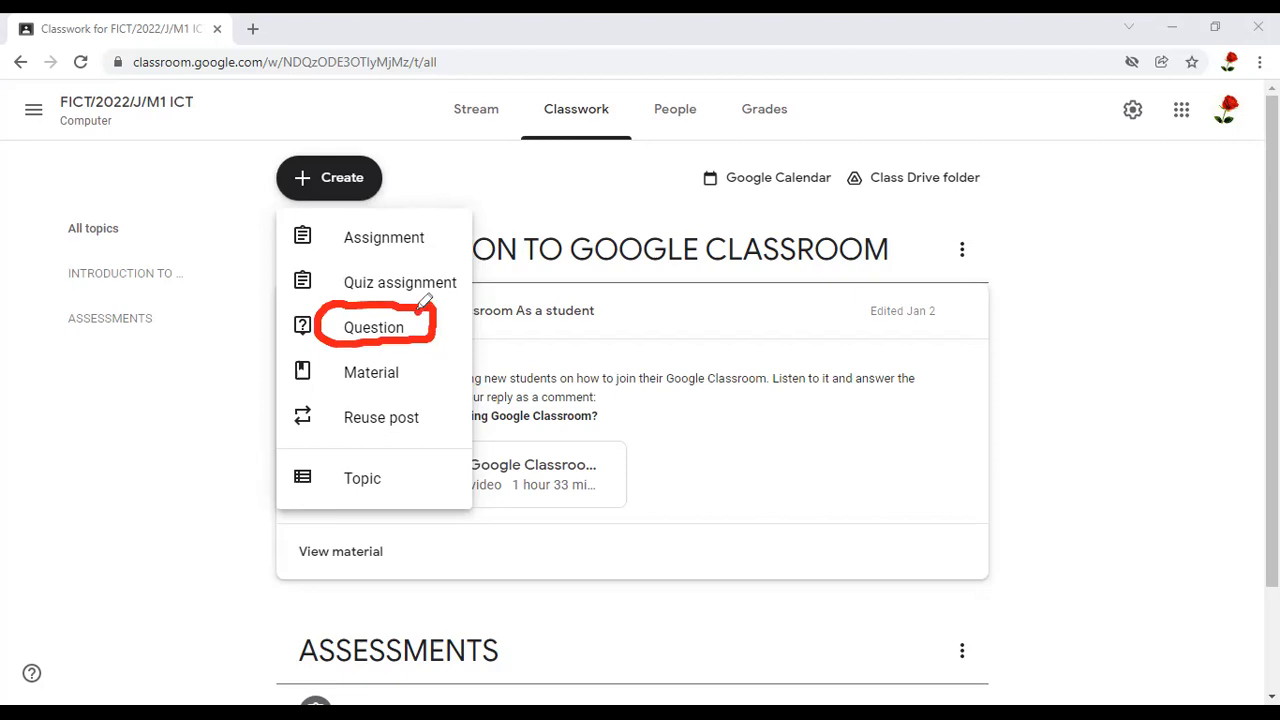
mouse_move(450, 222)
left_mouse_down()
mouse_move(318, 208)
mouse_move(300, 230)
mouse_move(289, 258)
mouse_move(386, 308)
left_mouse_up()
left_click_drag(440, 214, 386, 308)
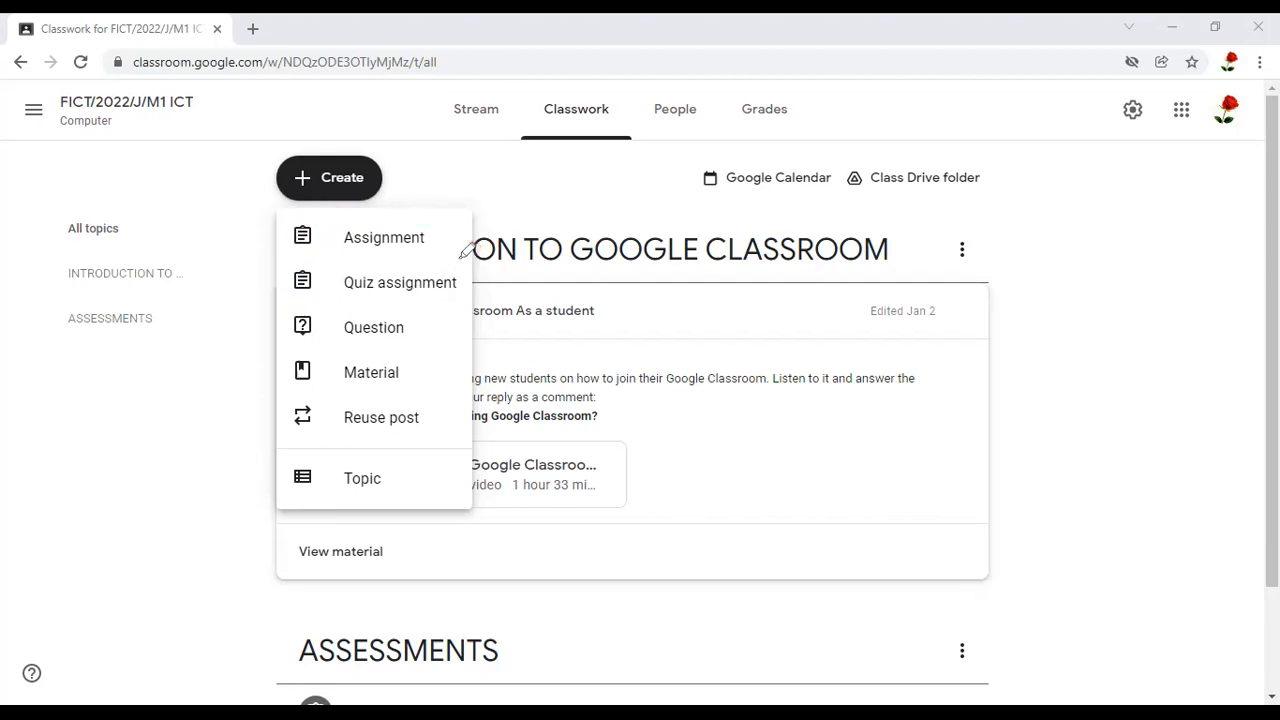
mouse_move(462, 257)
left_mouse_down()
mouse_move(305, 268)
mouse_move(335, 292)
mouse_move(462, 300)
mouse_move(474, 290)
mouse_move(460, 252)
left_mouse_up()
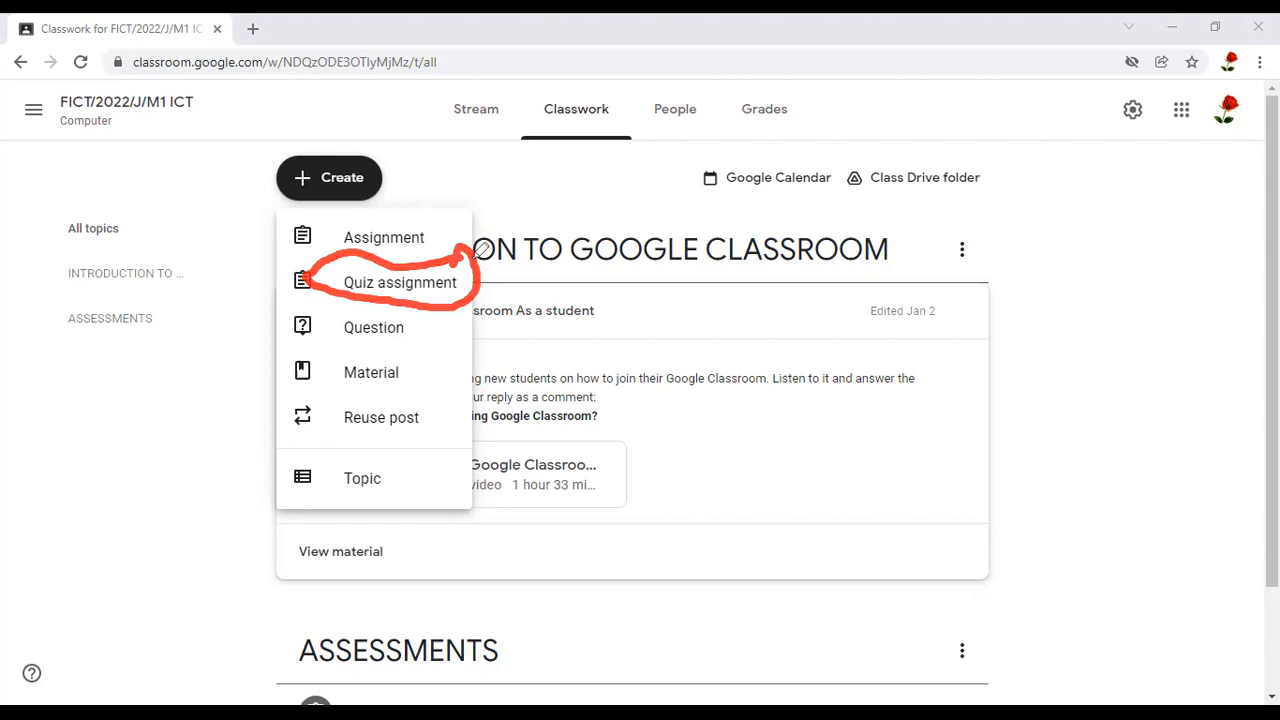
mouse_move(300, 270)
left_mouse_down()
mouse_move(382, 283)
mouse_move(492, 274)
mouse_move(299, 279)
left_mouse_up()
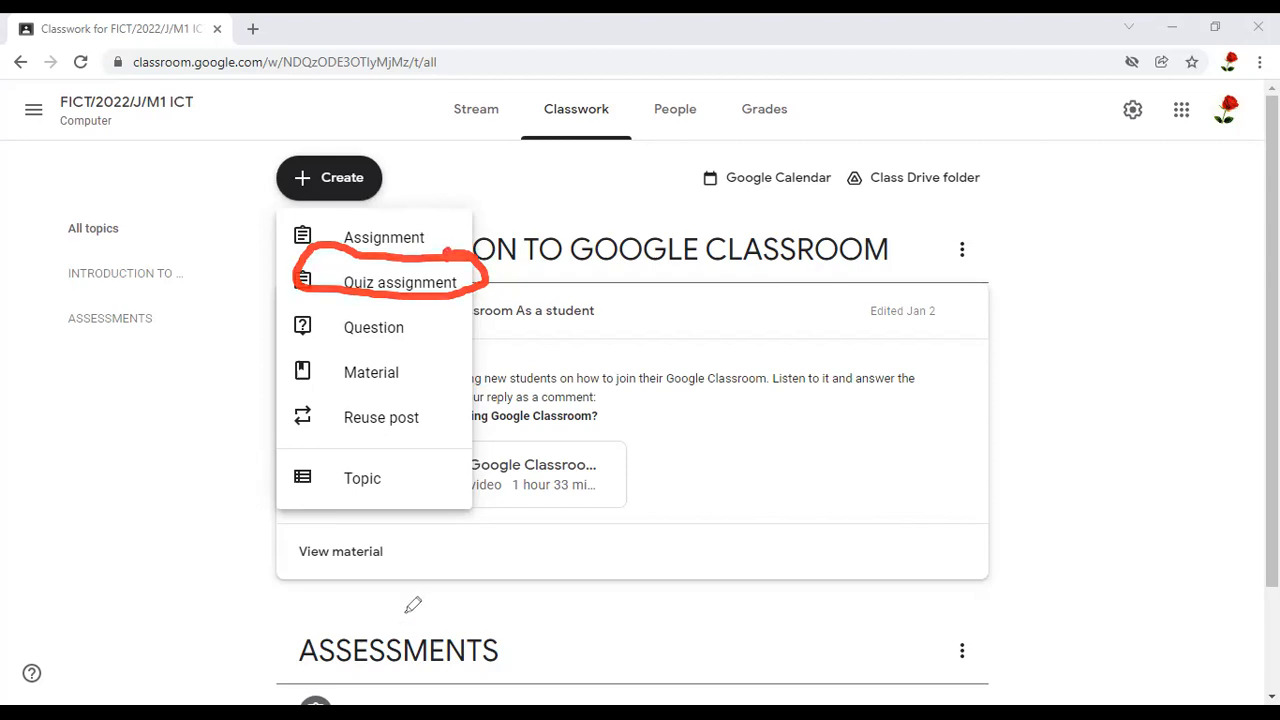
mouse_move(345, 453)
left_mouse_down()
mouse_move(424, 497)
mouse_move(424, 445)
mouse_move(350, 494)
left_mouse_up()
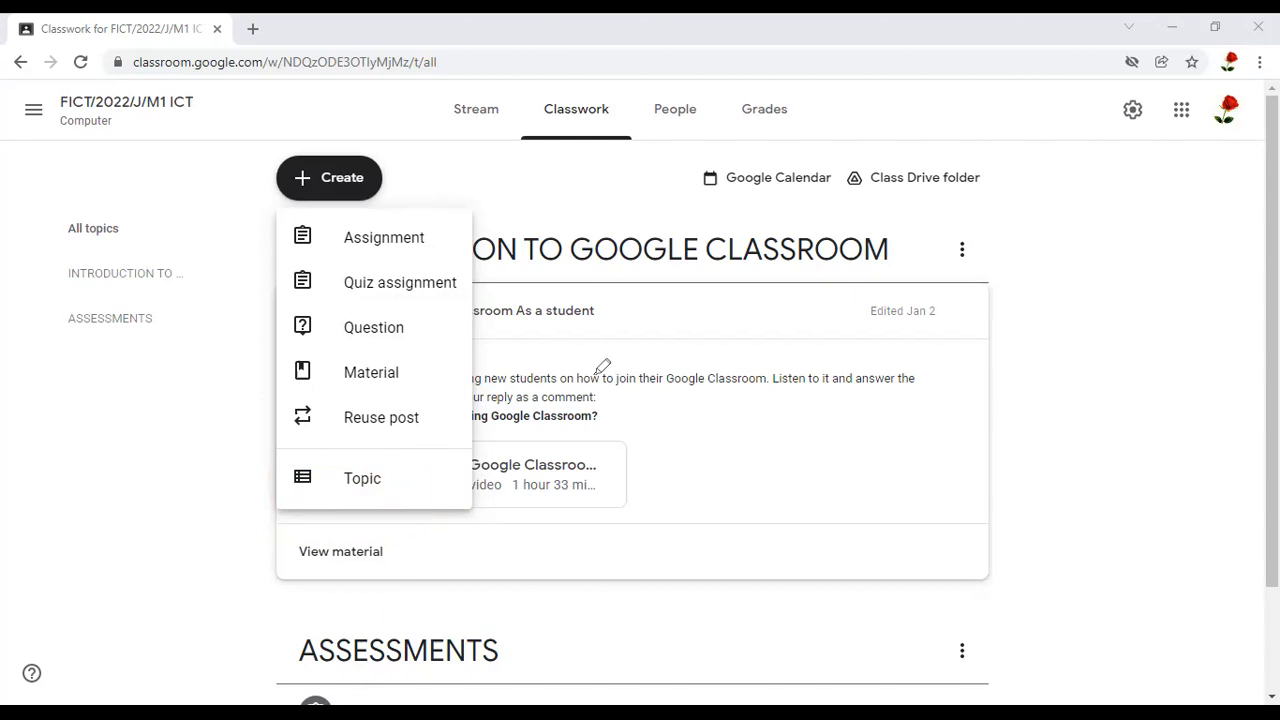
Add a new classwork topic named ICT COURSE OUTLINE
left_click(363, 480)
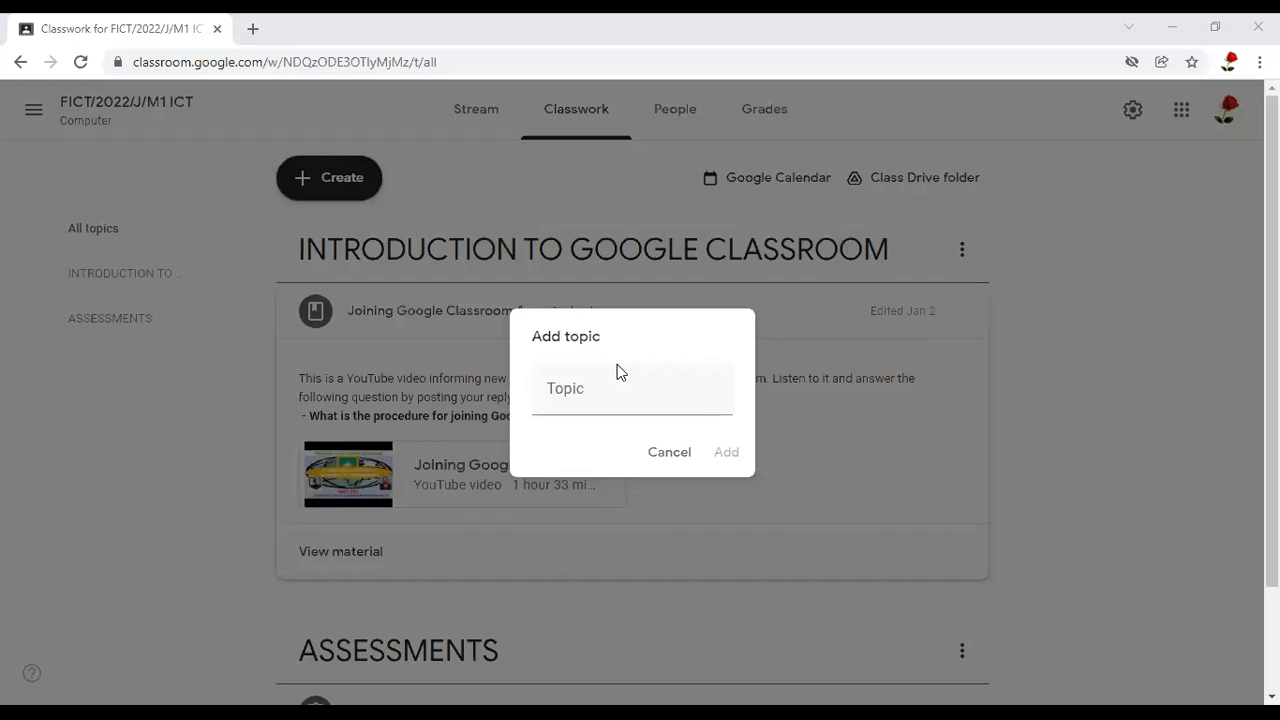
left_click(564, 394)
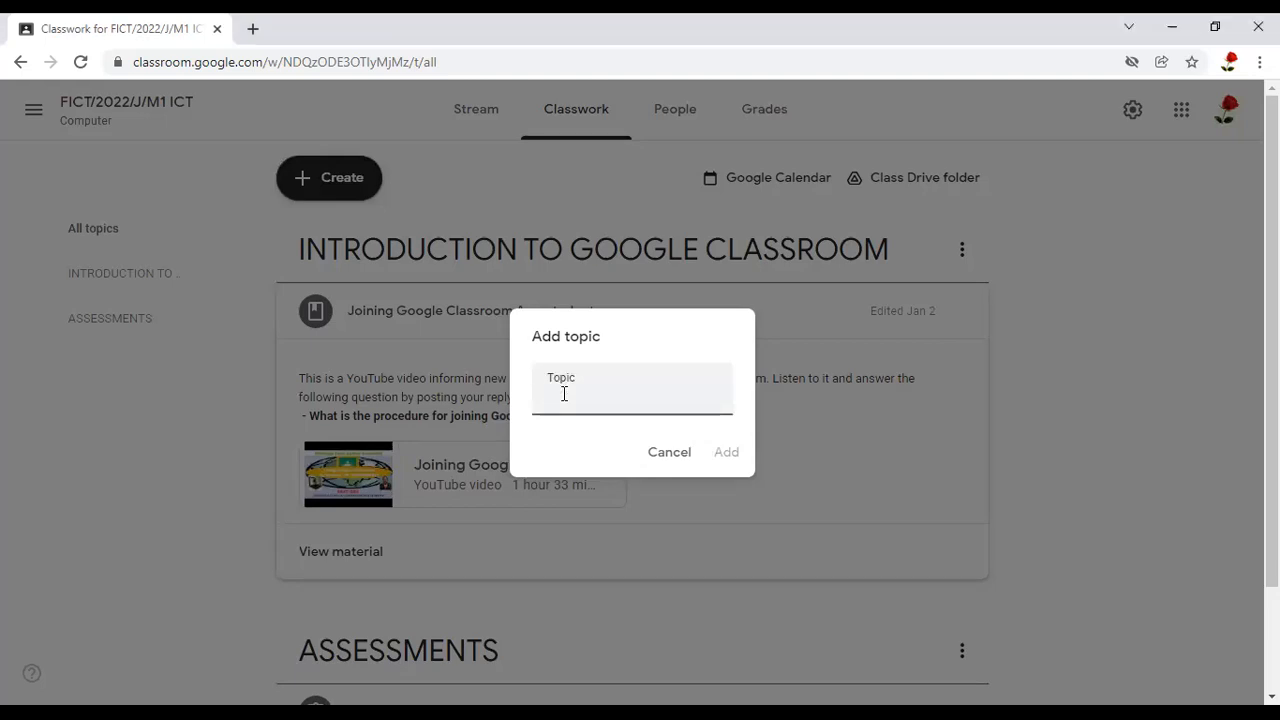
type("ICT COURSE OUTLINE")
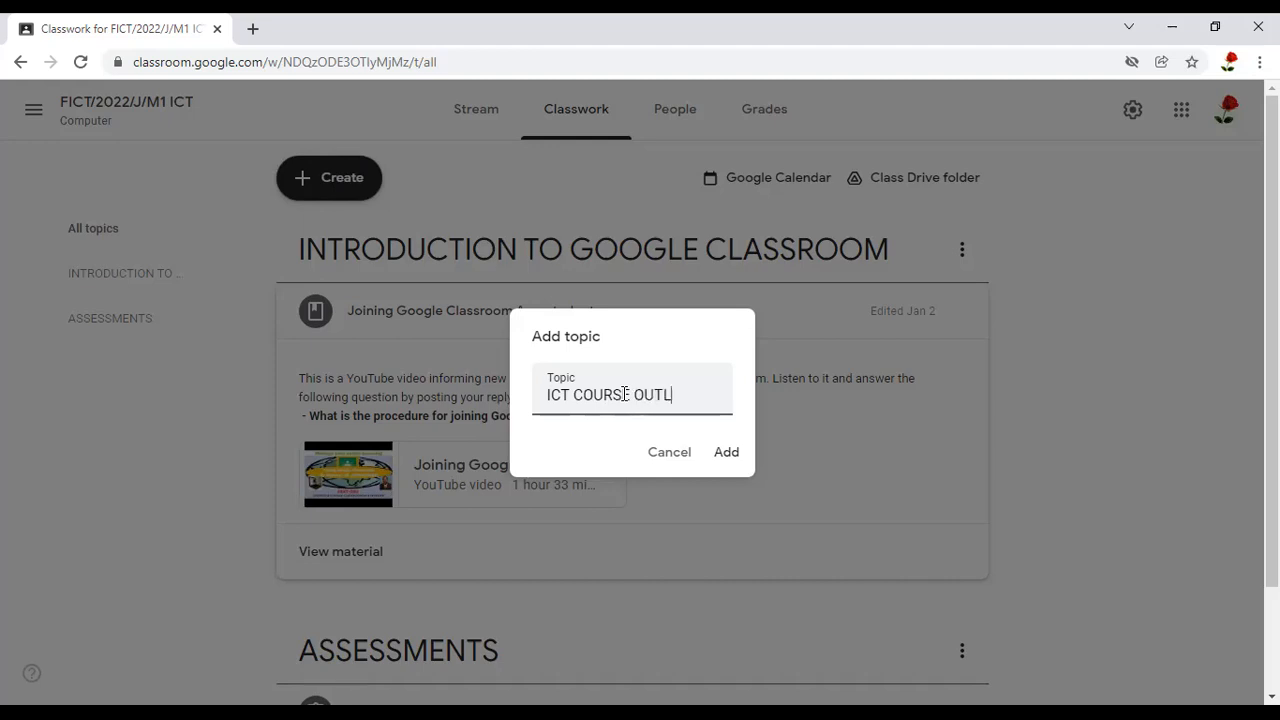
left_click(726, 453)
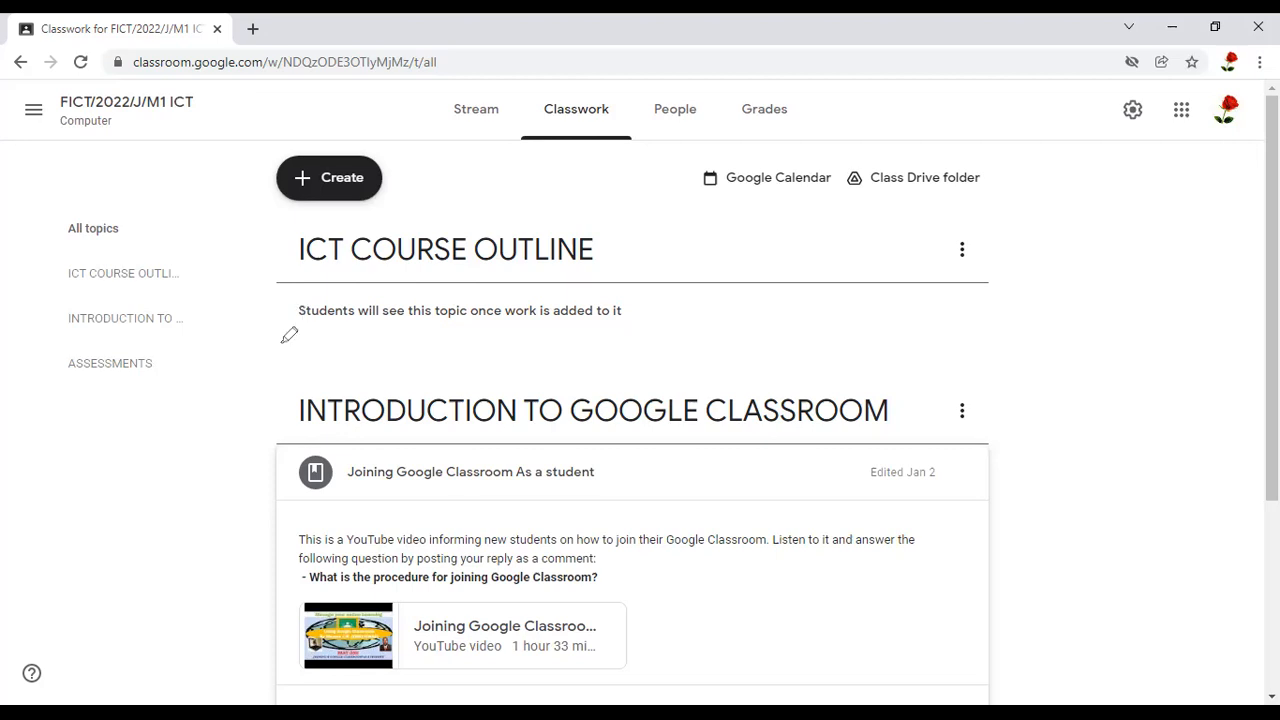
left_click_drag(383, 337, 691, 343)
mouse_move(375, 279)
left_mouse_down()
mouse_move(288, 279)
mouse_move(258, 350)
left_mouse_up()
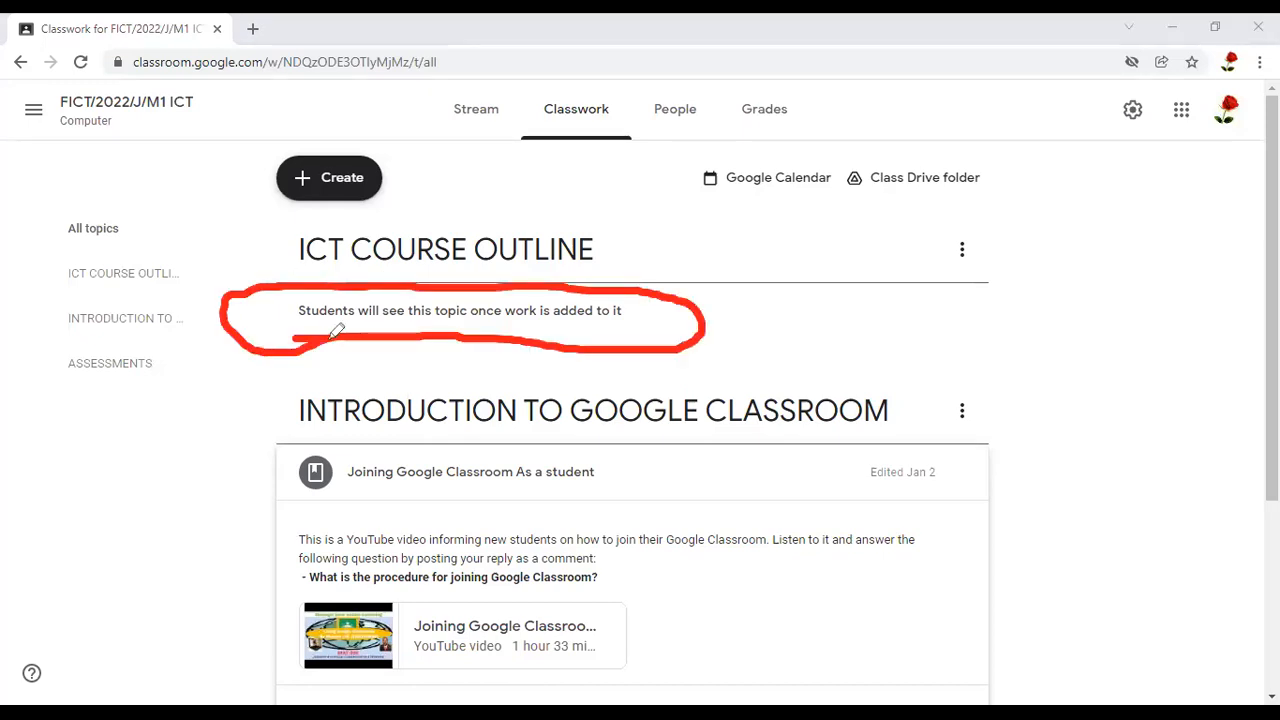
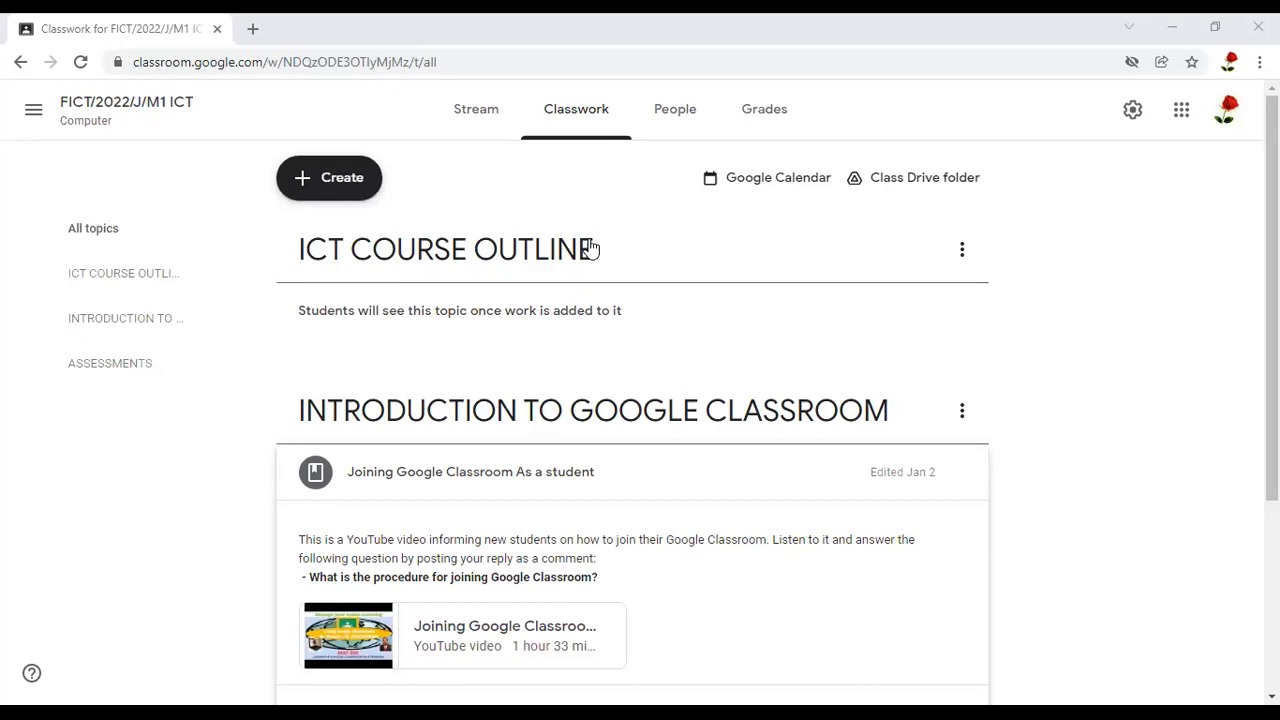
Start creating a new Material item on the class's Classwork page
mouse_move(253, 183)
left_mouse_down()
mouse_move(410, 160)
mouse_move(377, 167)
left_mouse_up()
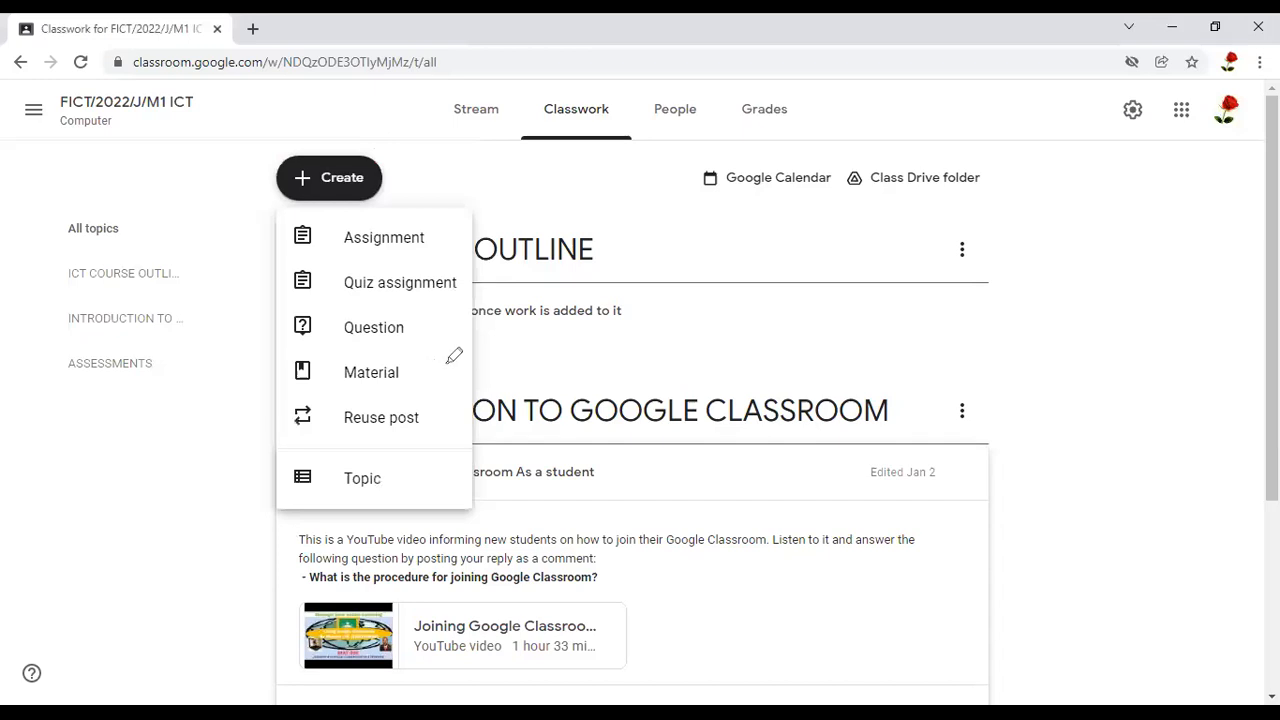
mouse_move(383, 354)
left_mouse_down()
mouse_move(217, 369)
mouse_move(446, 371)
mouse_move(451, 358)
left_mouse_up()
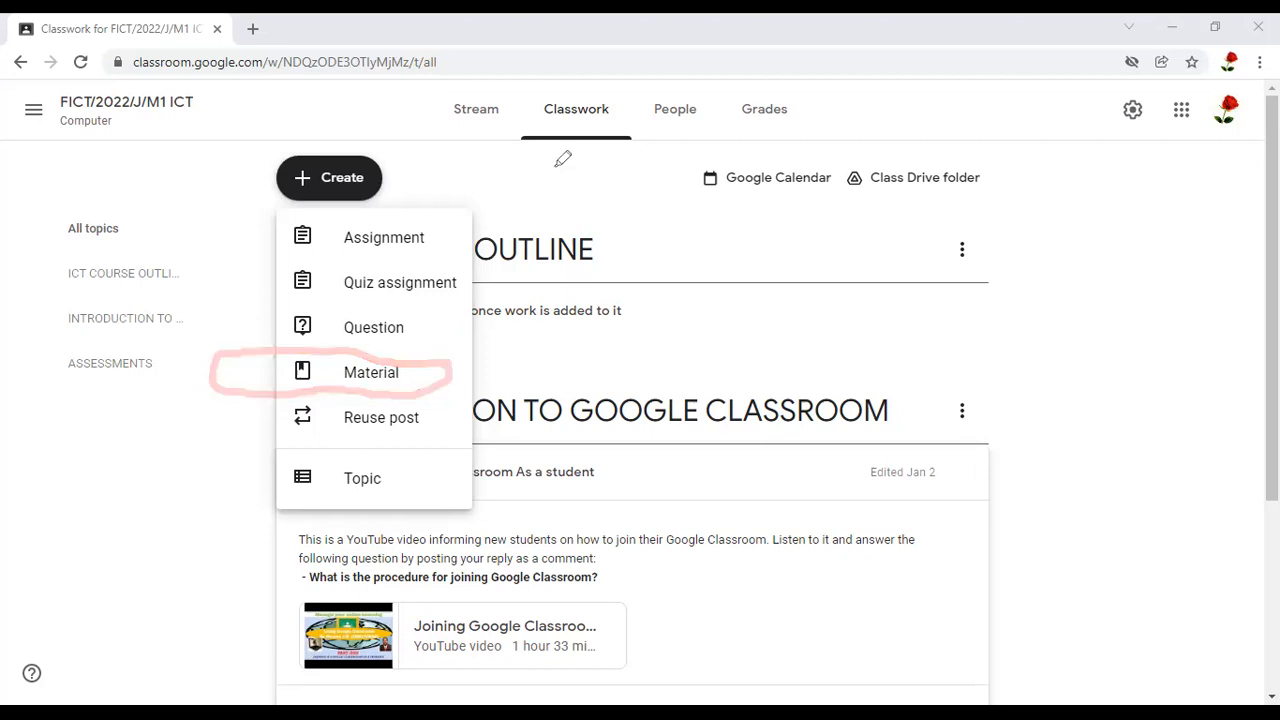
left_click(384, 385)
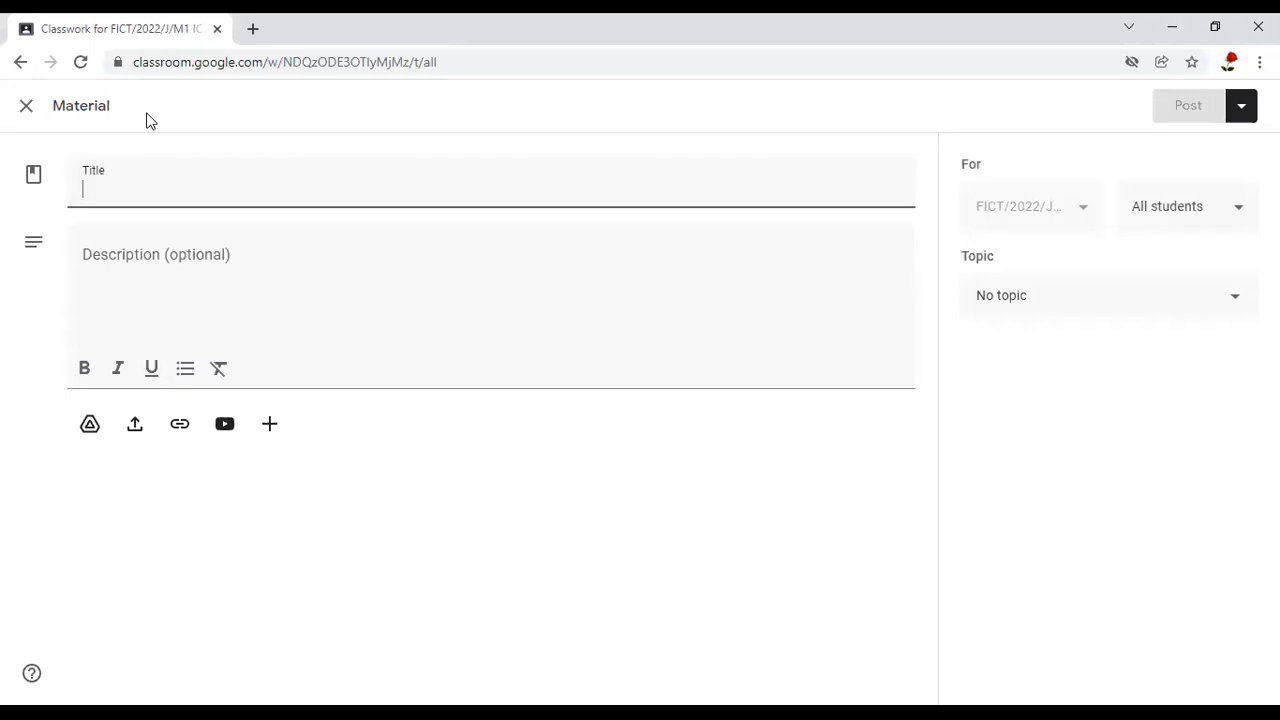
Examine the new material's title and description fields and its Drive, upload, link, YouTube and create attachment options
key("ctrl+2")
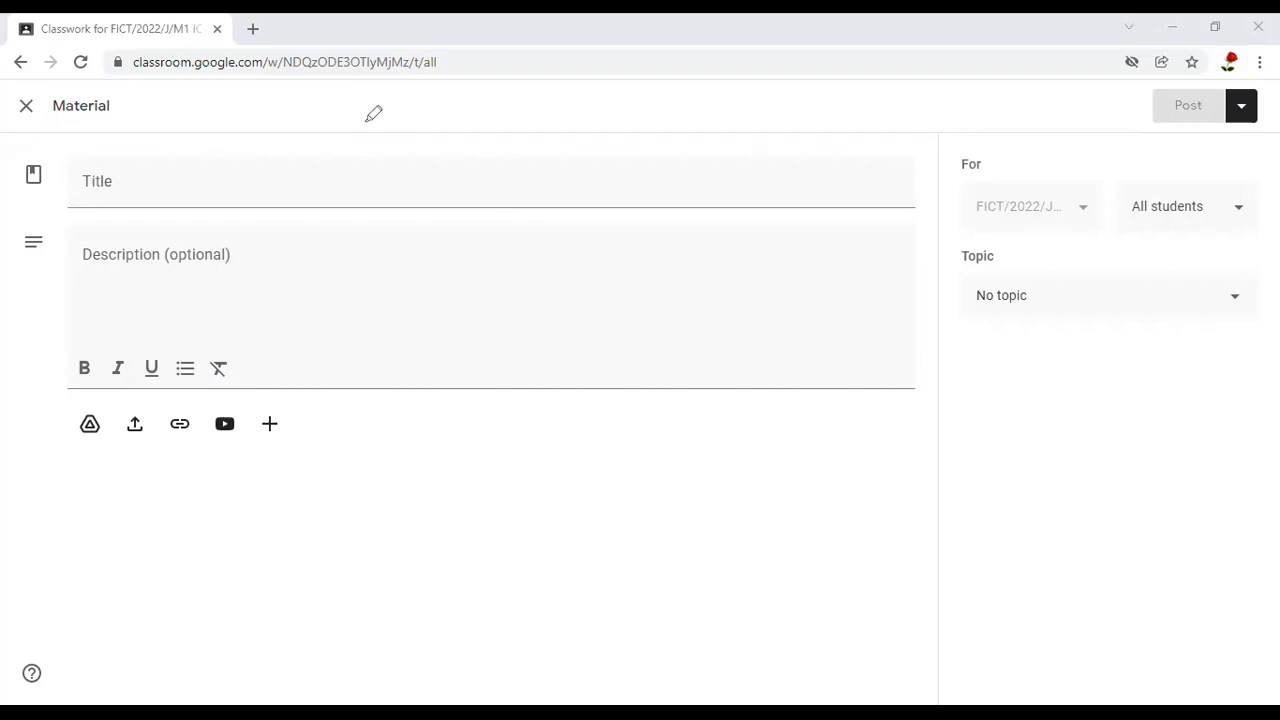
mouse_move(102, 58)
left_mouse_down()
mouse_move(370, 122)
mouse_move(16, 376)
mouse_move(72, 488)
left_mouse_up()
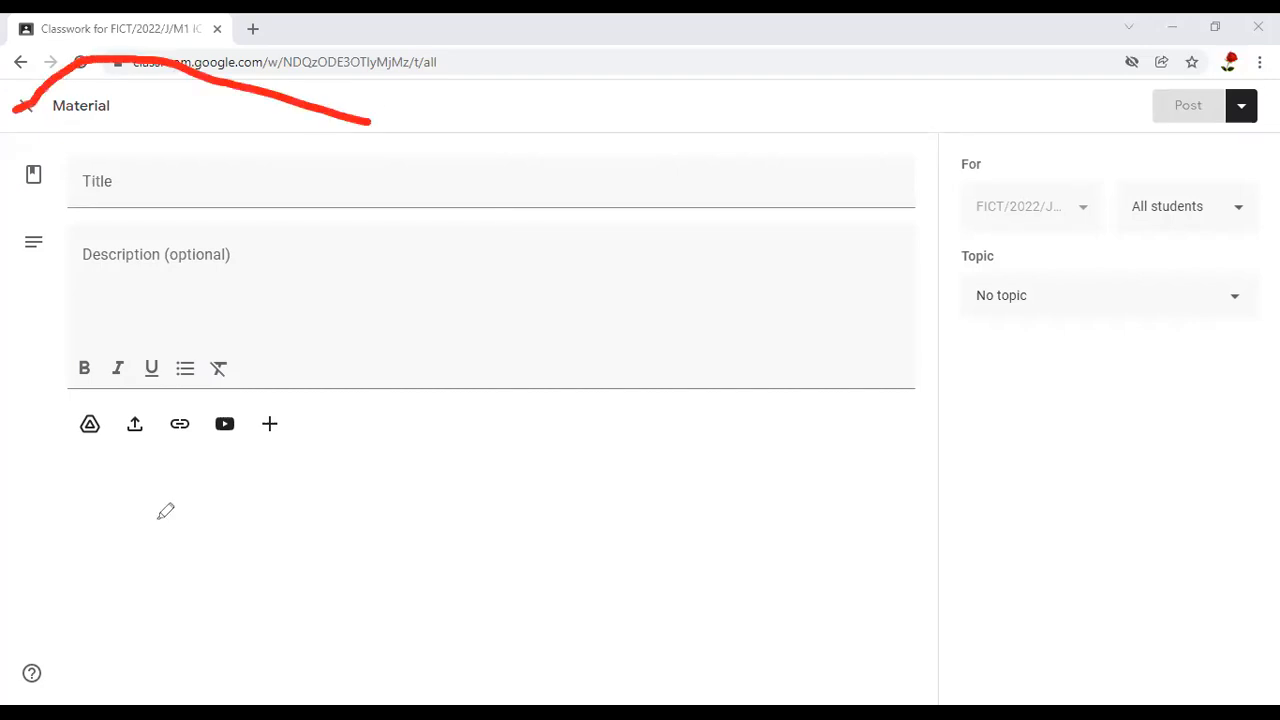
left_click_drag(403, 99, 343, 100)
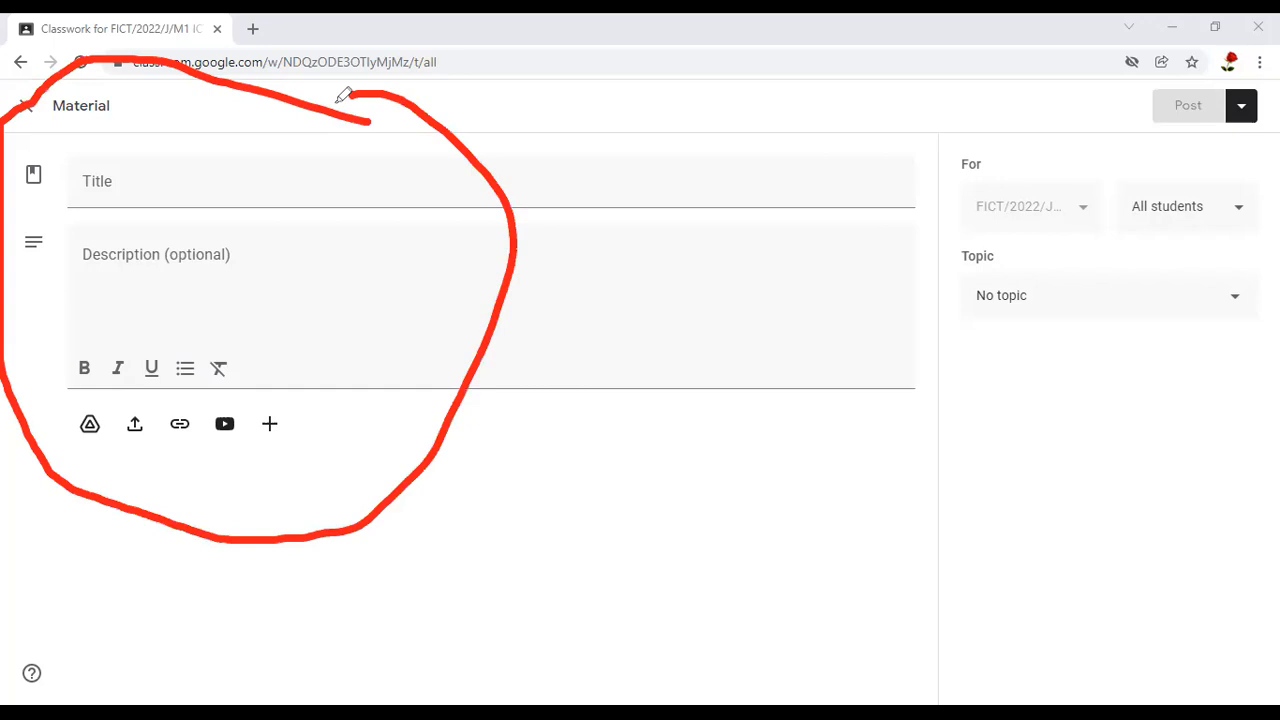
mouse_move(184, 175)
left_mouse_down()
mouse_move(205, 184)
mouse_move(292, 139)
left_mouse_up()
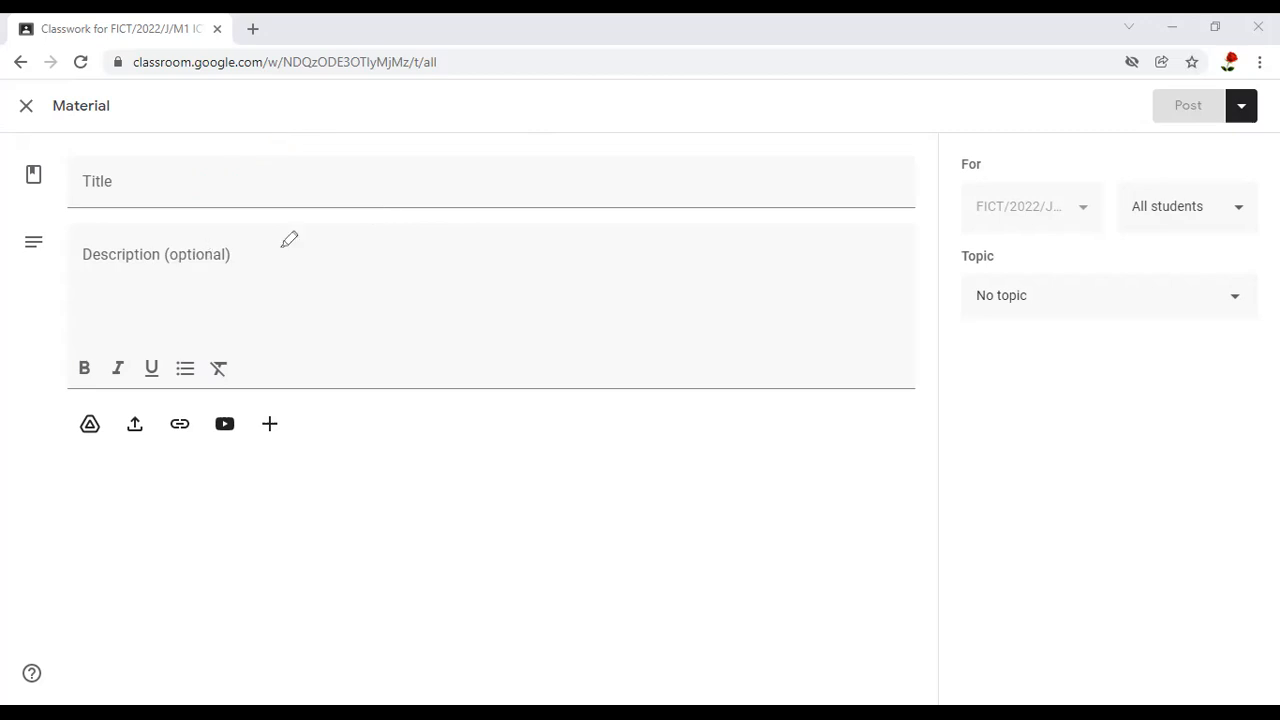
mouse_move(43, 237)
left_mouse_down()
mouse_move(87, 283)
mouse_move(240, 283)
mouse_move(286, 240)
left_mouse_up()
left_click_drag(108, 402, 100, 455)
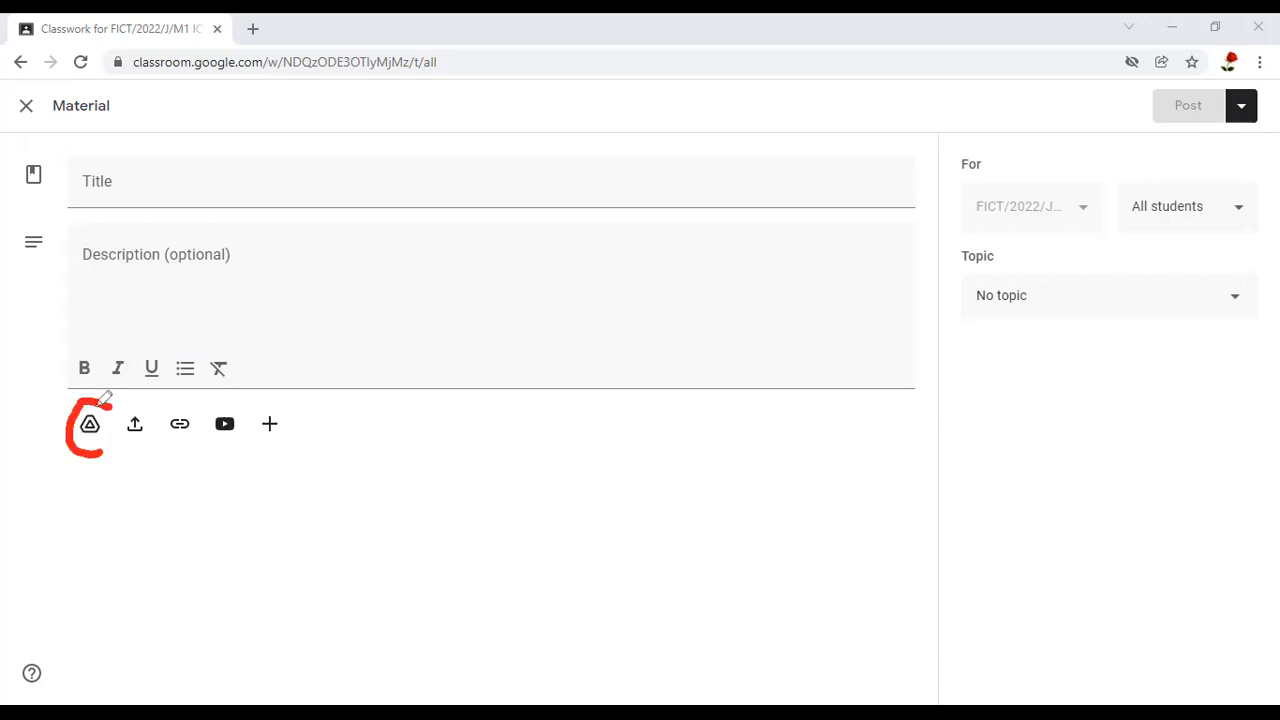
left_click_drag(104, 401, 100, 456)
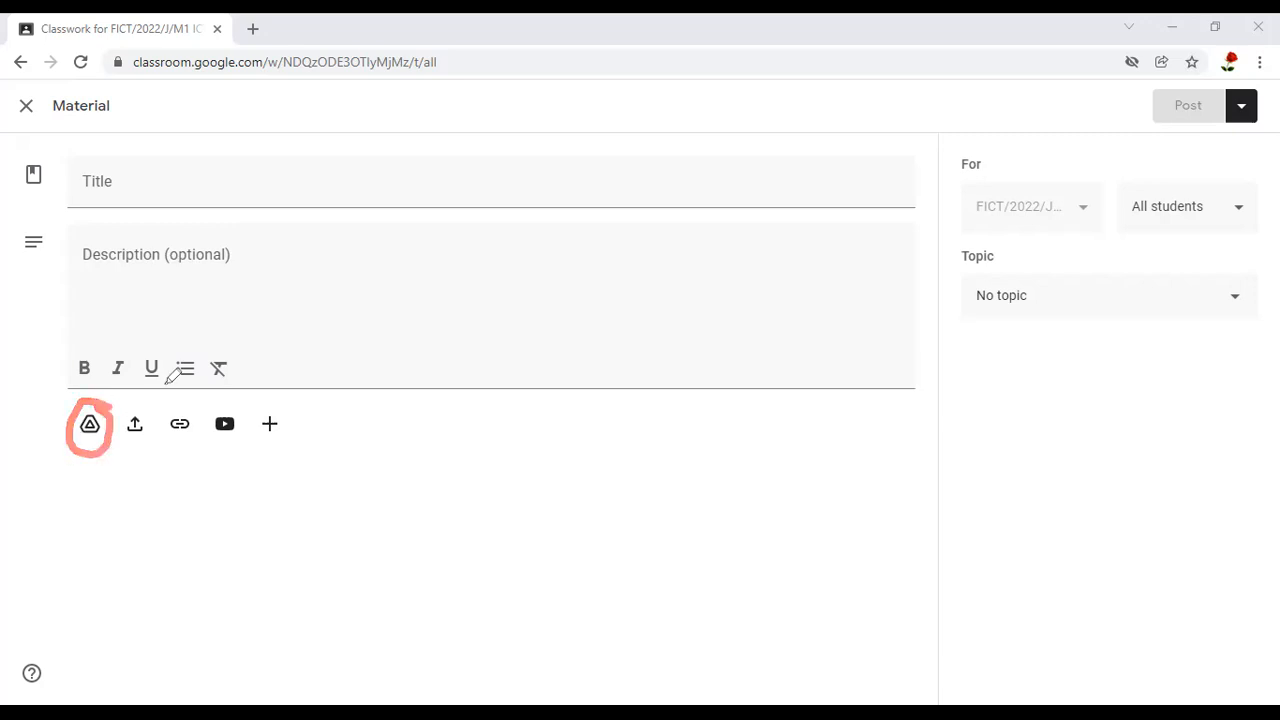
left_click_drag(128, 410, 166, 384)
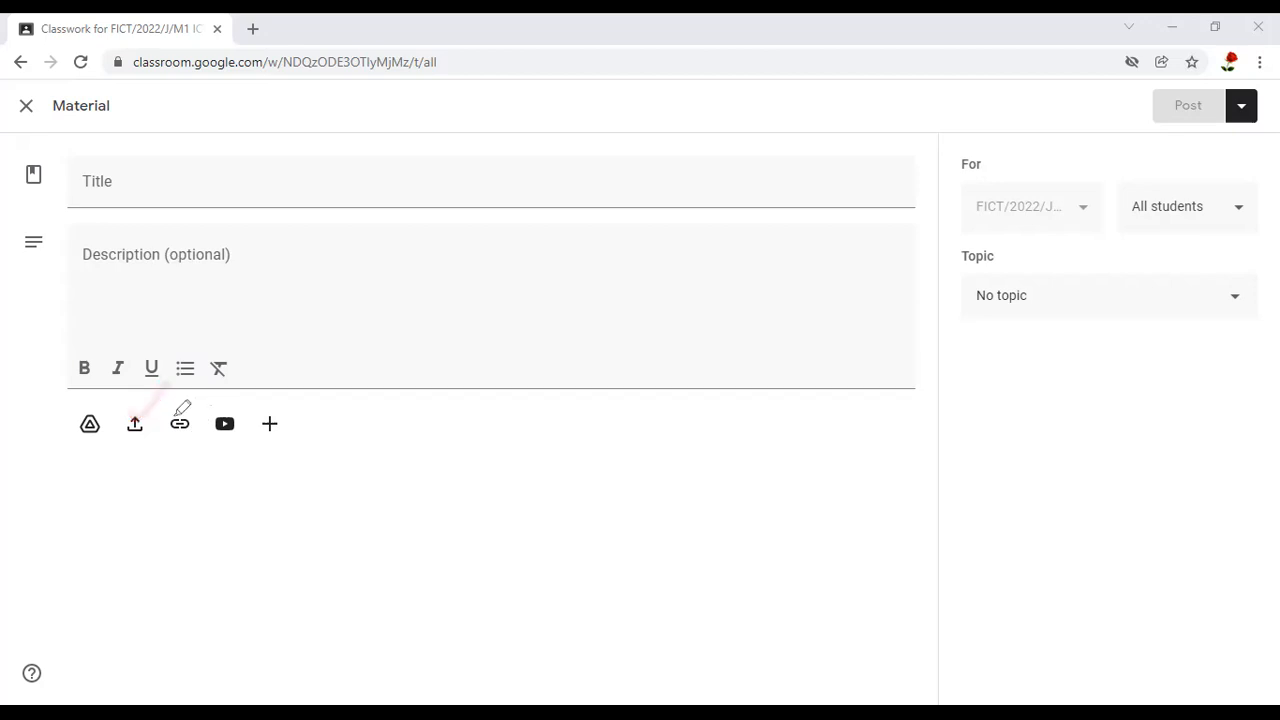
mouse_move(234, 336)
left_mouse_down()
mouse_move(175, 418)
mouse_move(270, 369)
left_mouse_up()
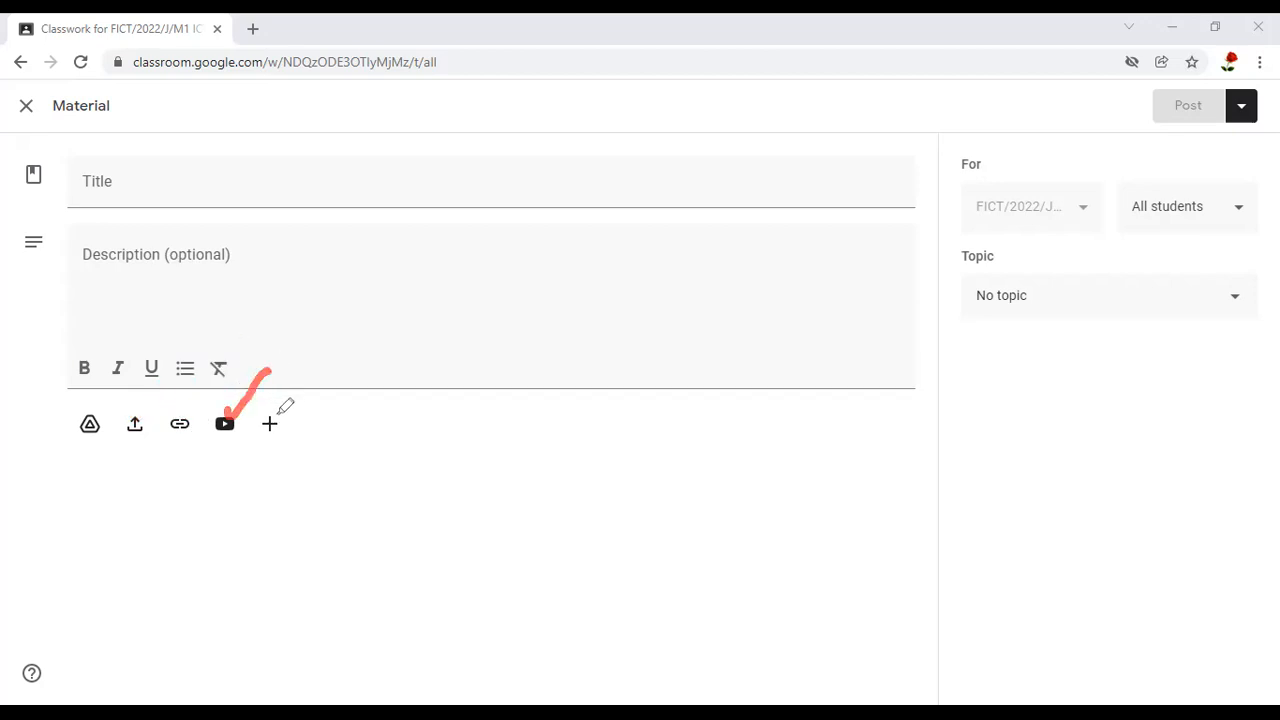
left_click_drag(277, 416, 332, 374)
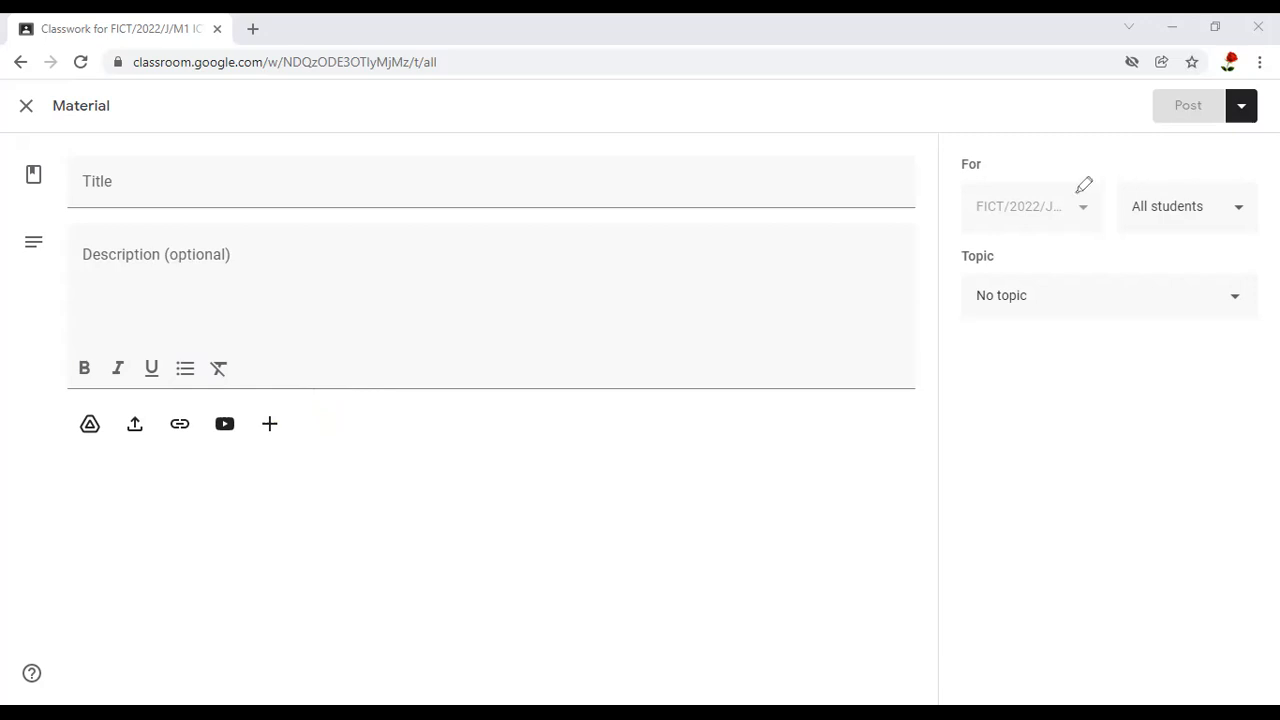
Examine the new material's class, student and topic settings
mouse_move(1091, 179)
left_mouse_down()
mouse_move(998, 177)
mouse_move(975, 227)
mouse_move(1076, 232)
mouse_move(1091, 212)
mouse_move(1080, 176)
left_mouse_up()
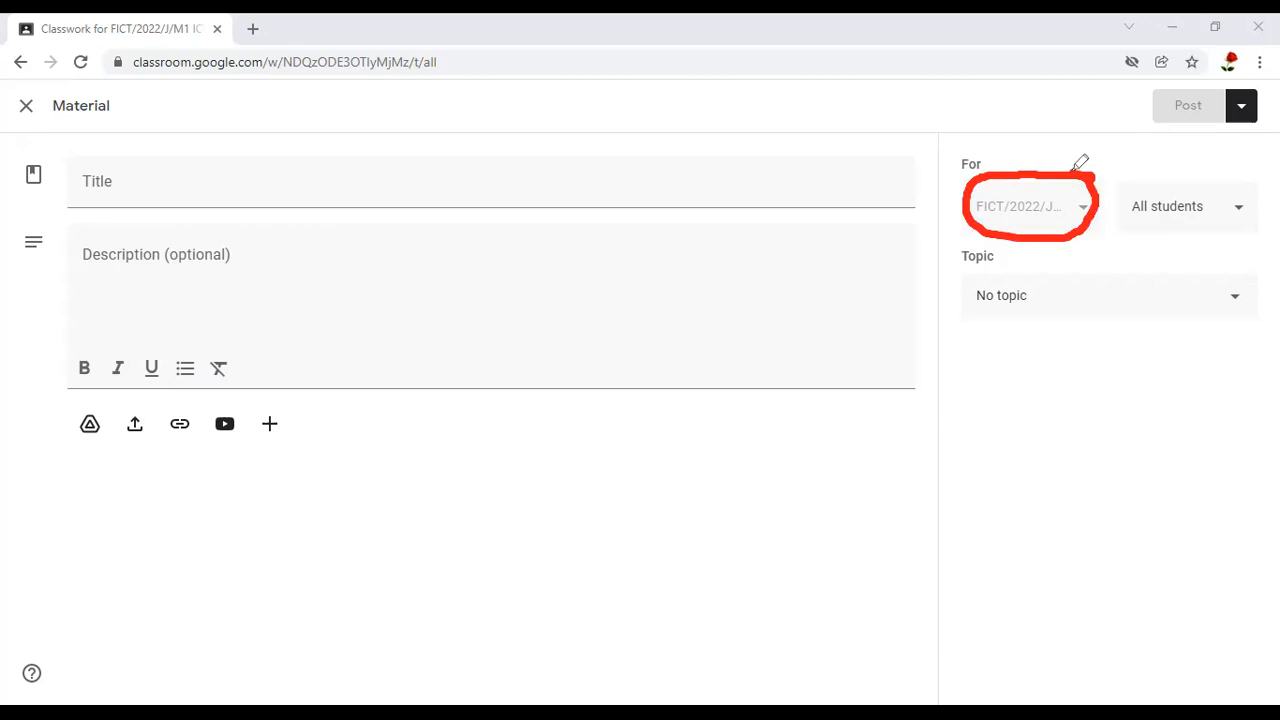
left_click_drag(1227, 181, 1144, 176)
mouse_move(1219, 236)
left_mouse_down()
mouse_move(1279, 234)
mouse_move(1217, 179)
left_mouse_up()
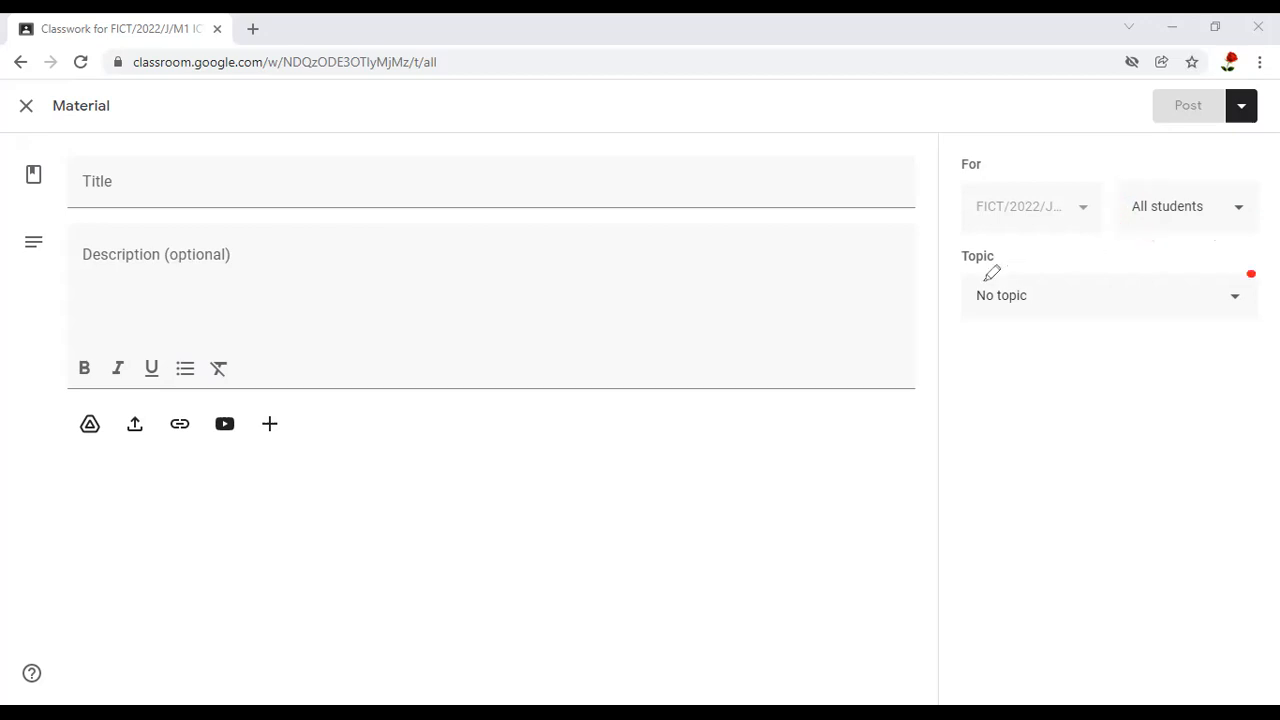
left_click_drag(948, 292, 1255, 273)
mouse_move(948, 292)
left_mouse_down()
mouse_move(1180, 326)
mouse_move(1250, 263)
left_mouse_up()
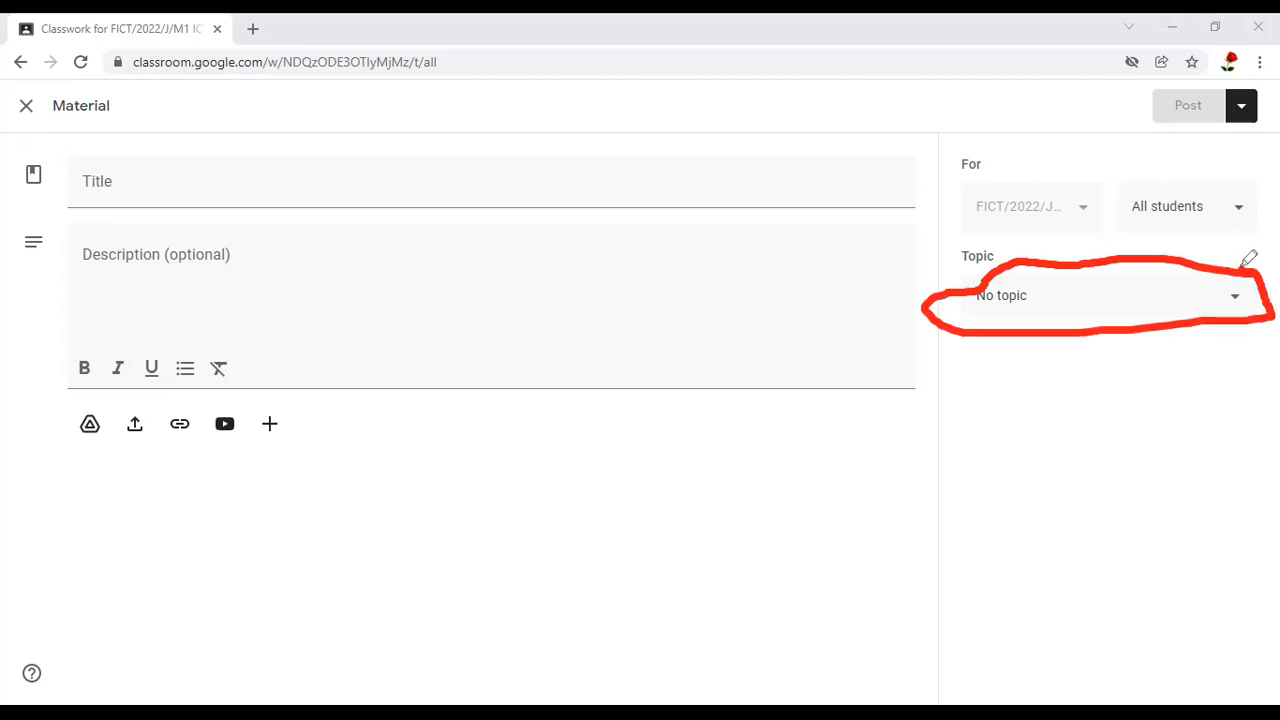
left_click_drag(1124, 282, 1124, 281)
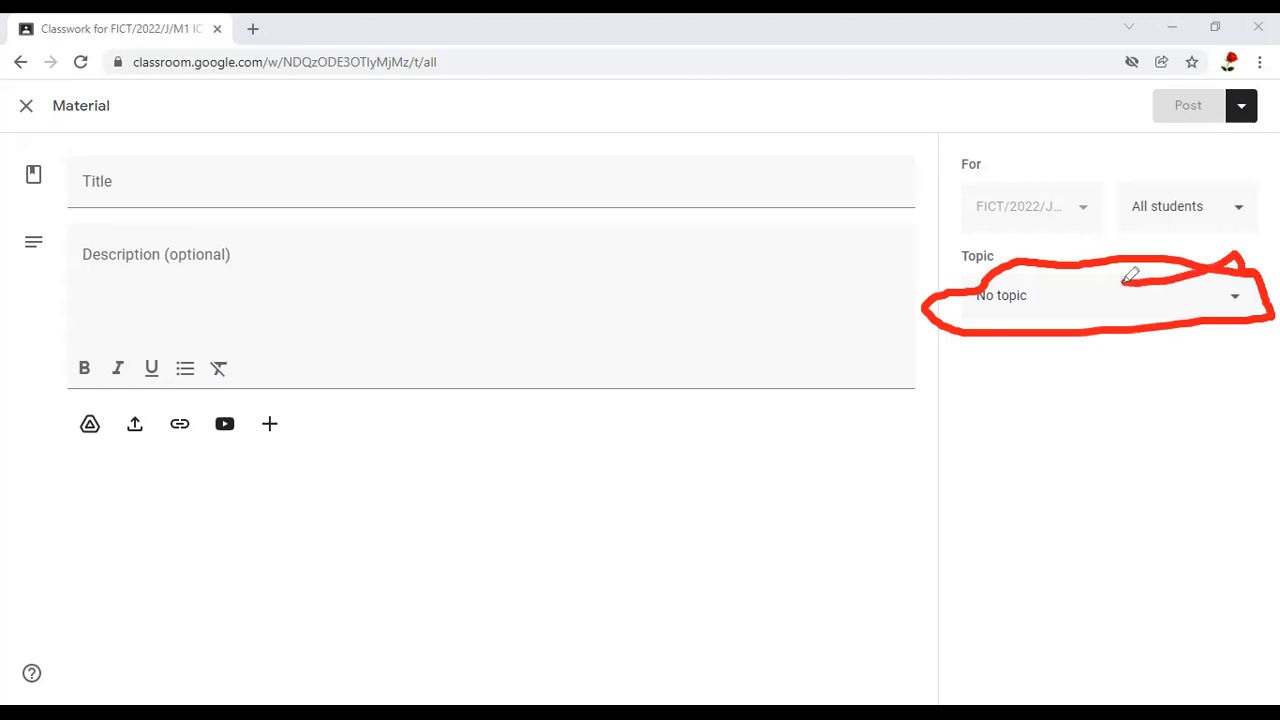
Title the material COMPLETE COURSE OUTLINE FOR ICT UNIT
left_click(105, 197)
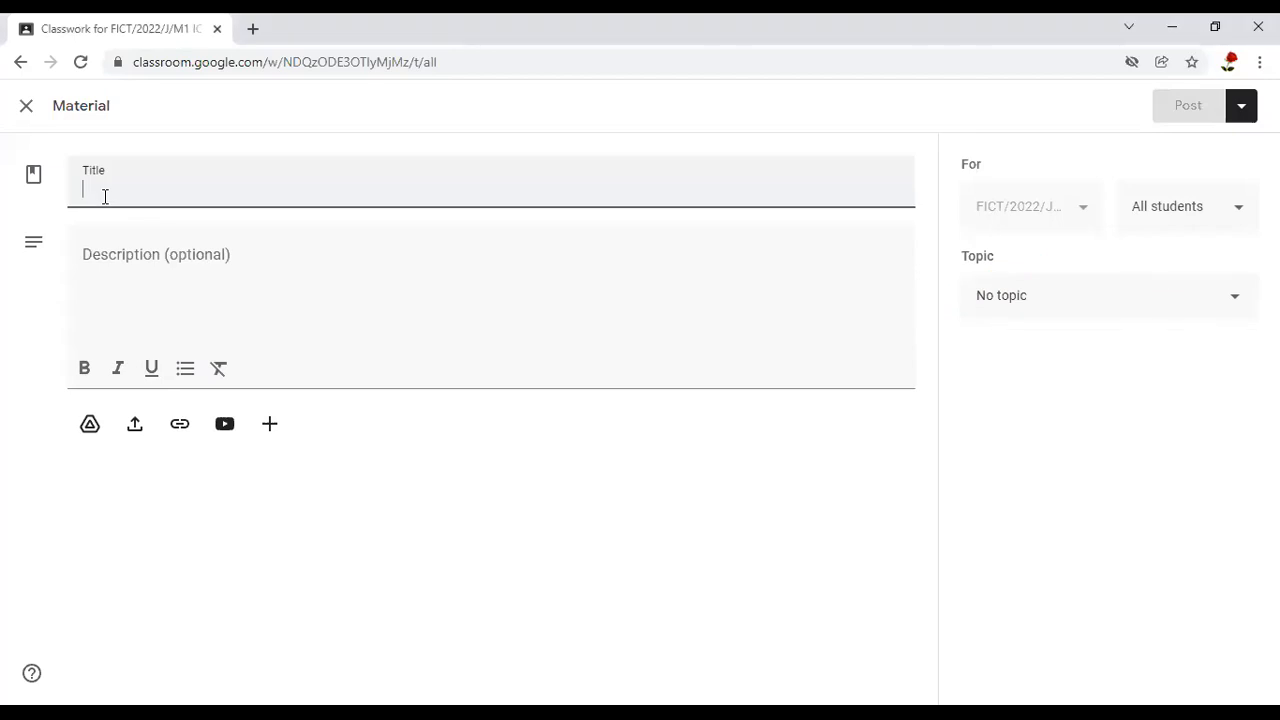
type("C")
key("BackSpace")
type("COMPLETE")
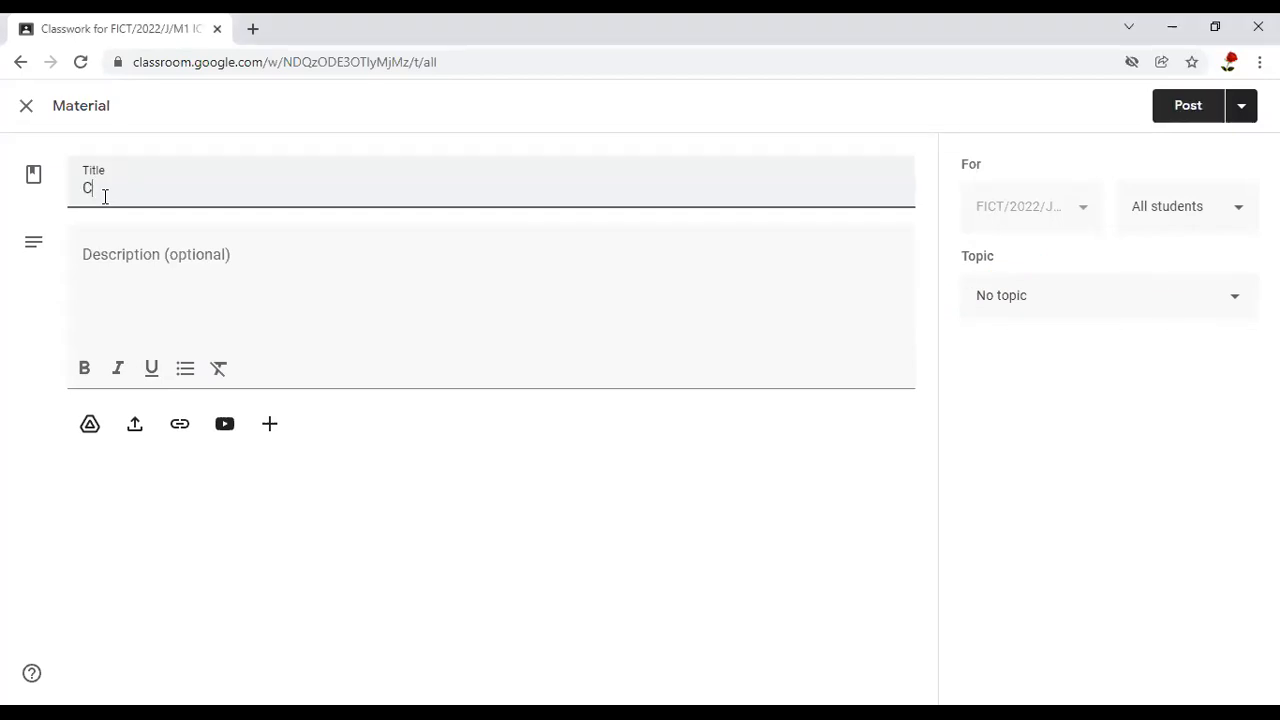
key("BackSpace")
key("BackSpace")
type("TE COURSE OUTLINE")
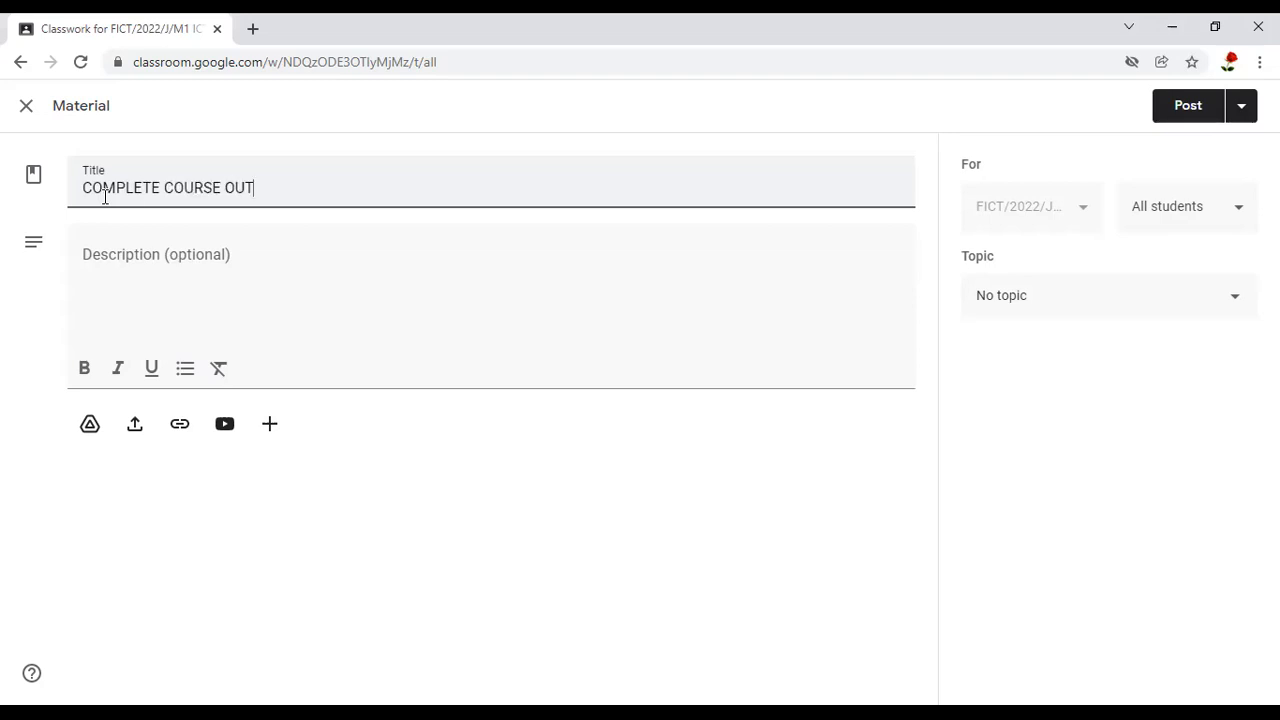
type("T")
key("BackSpace")
key("BackSpace")
key("BackSpace")
type("FOR ICT UNIT")
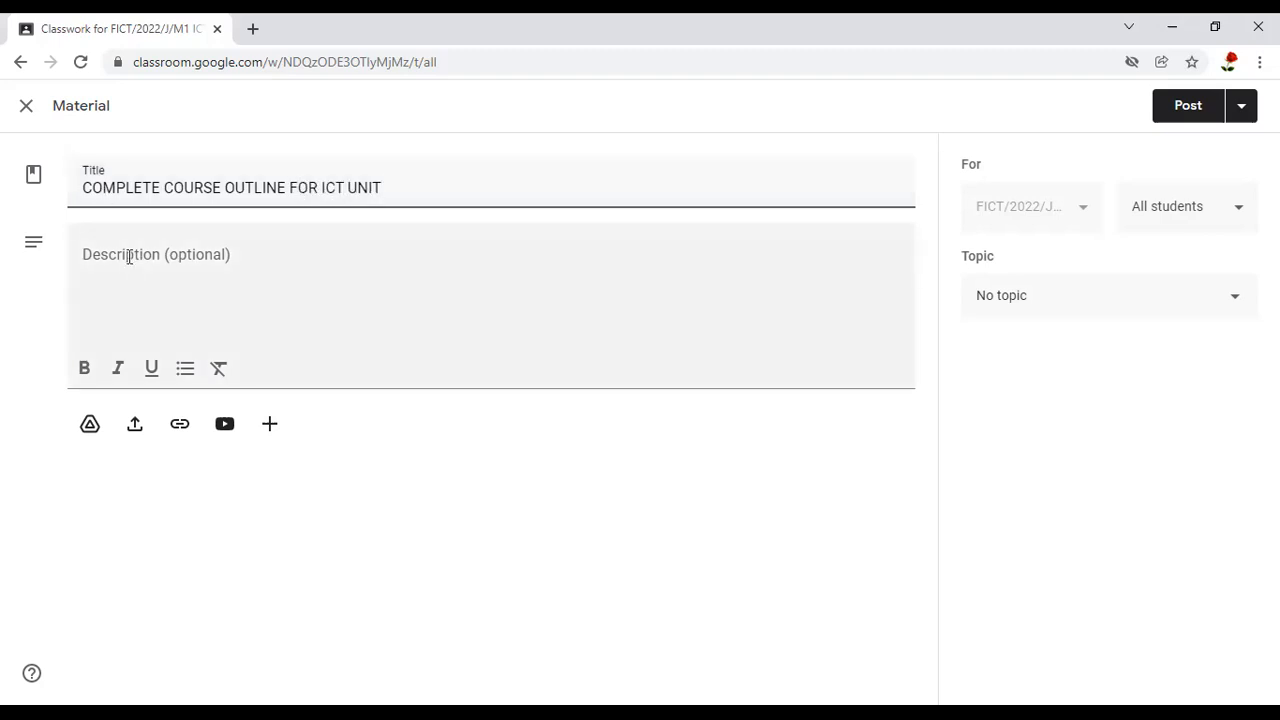
Begin the material's description with "This document contains all the topics to be coved in your ICT unit"
left_click(129, 257)
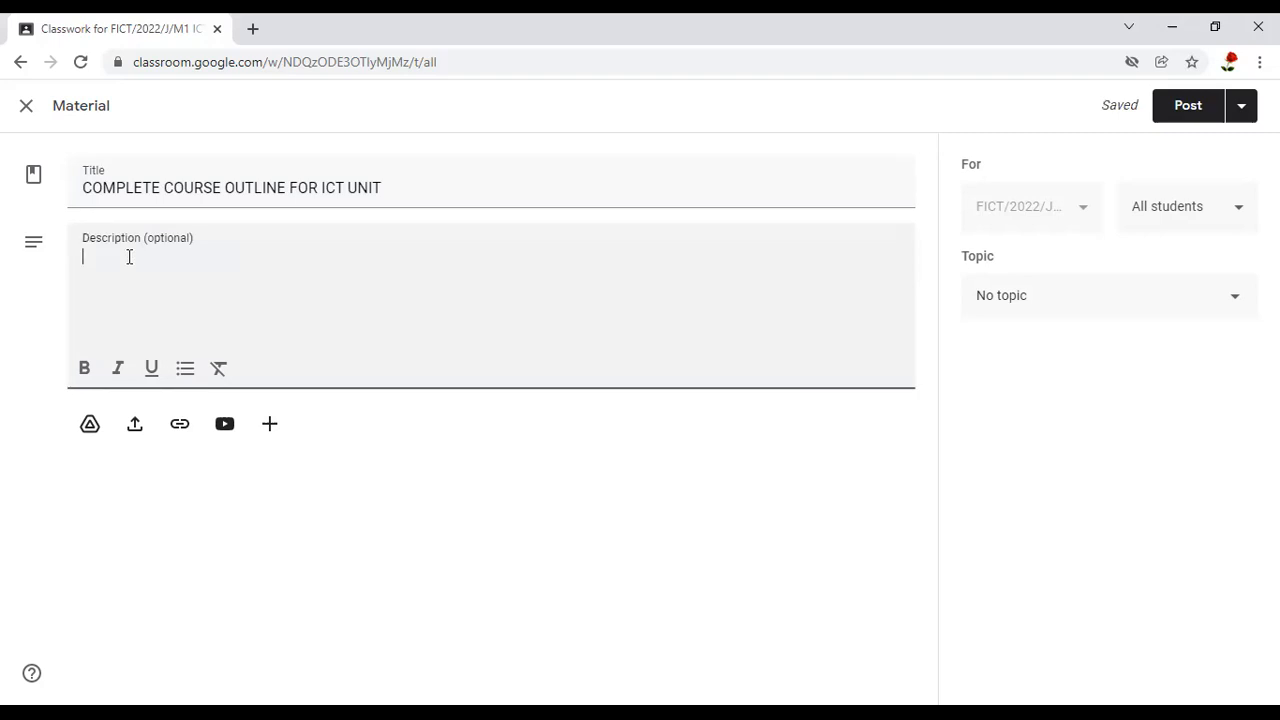
type("This document contains all the top")
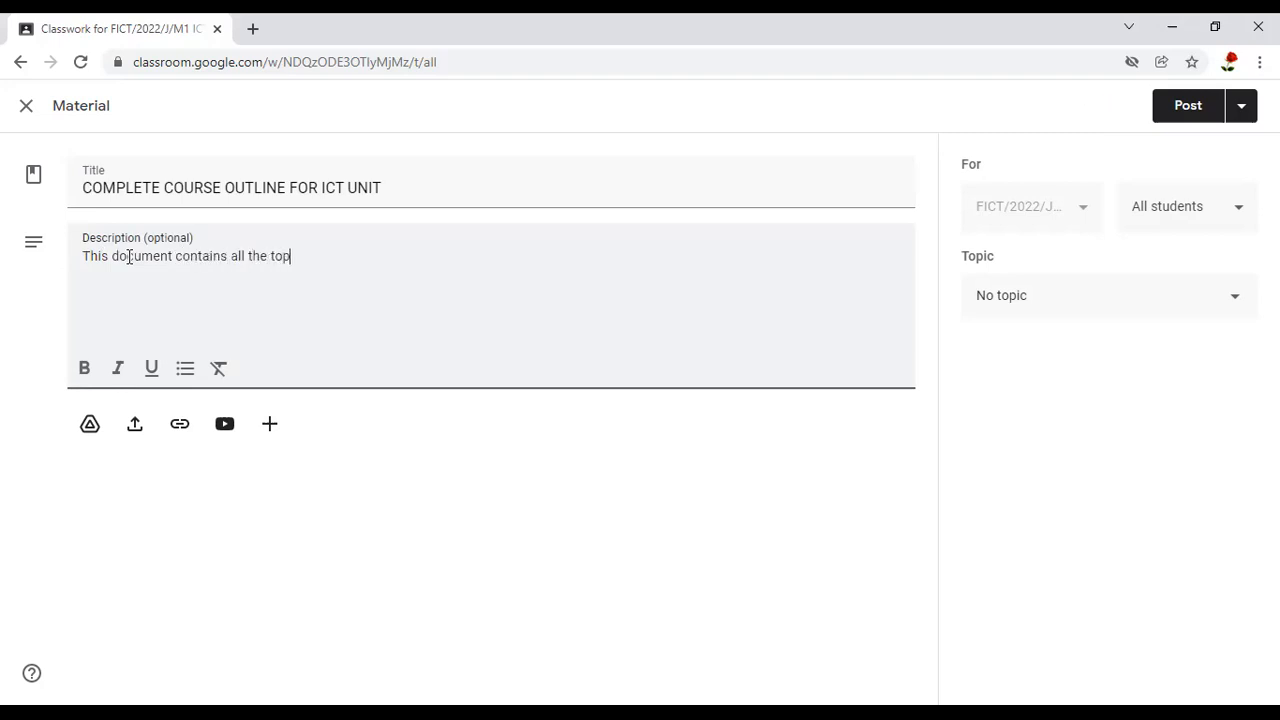
type("ics to be coved in your IC")
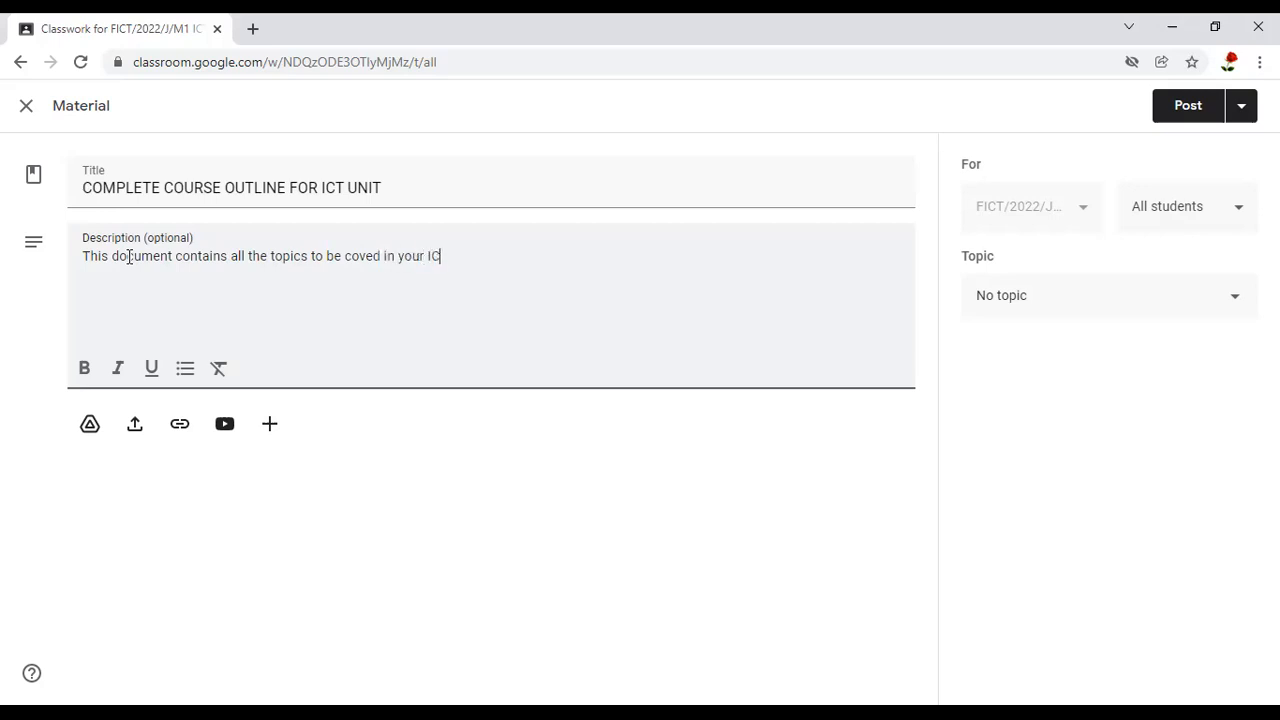
type("T unit. This syllabu")
End the first description sentence with a period and add "This course outline is for a DICT course"
key("BackSpace")
key("BackSpace")
key("BackSpace")
key("BackSpace")
key("BackSpace")
key("BackSpace")
key("BackSpace")
type("course outline")
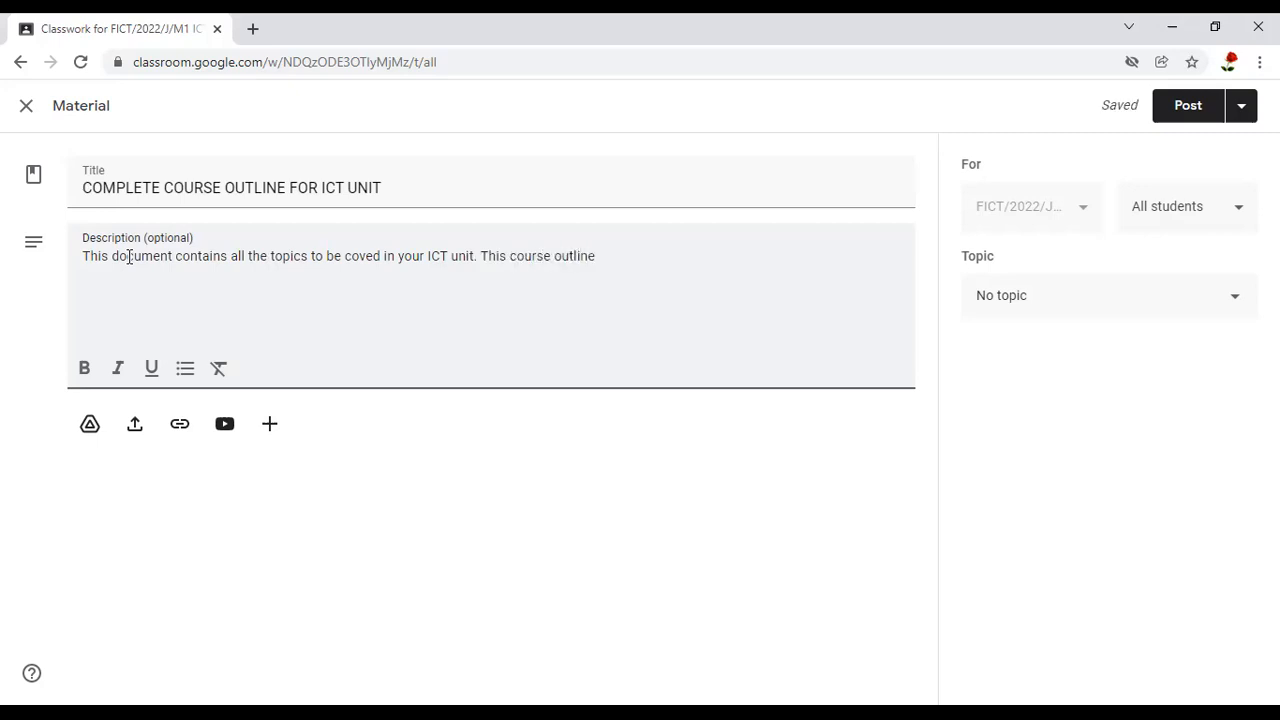
type(" is for a")
type(" DIP")
key("BackSpace")
key("BackSpace")
type("ICT course")
key("BackSpace")
key("BackSpace")
type("se")
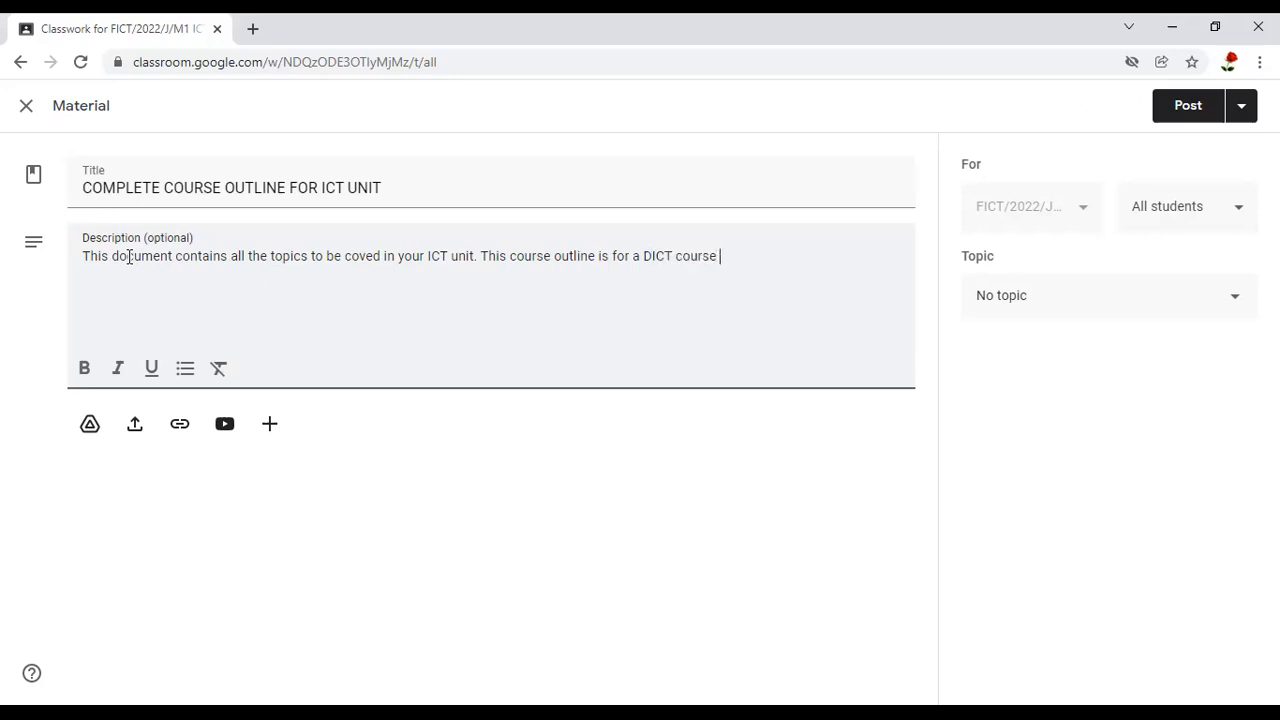
Insert "ICT unit for" before "DICT course" in the description's second sentence
left_click(646, 257)
type("ICT unit fo")
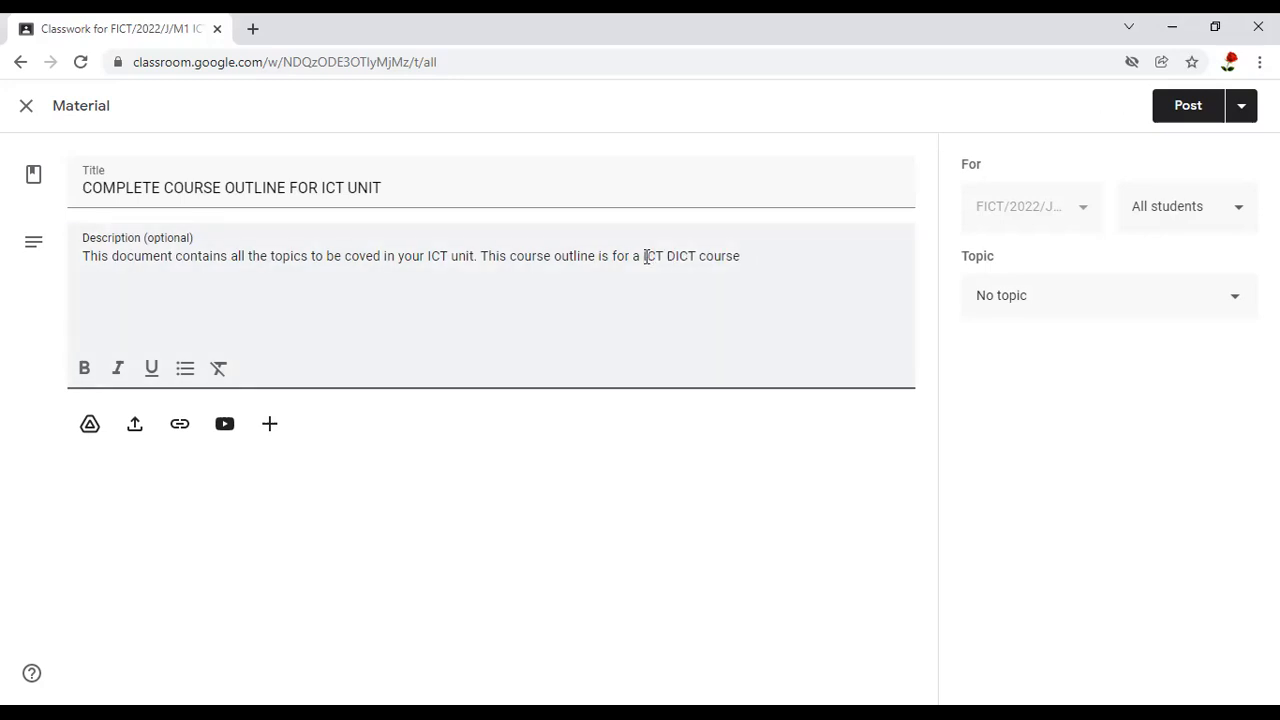
type("r")
Continue the end of the description with ", but its the same to the ICT unit for your course. I.e. FICT"
left_click(797, 256)
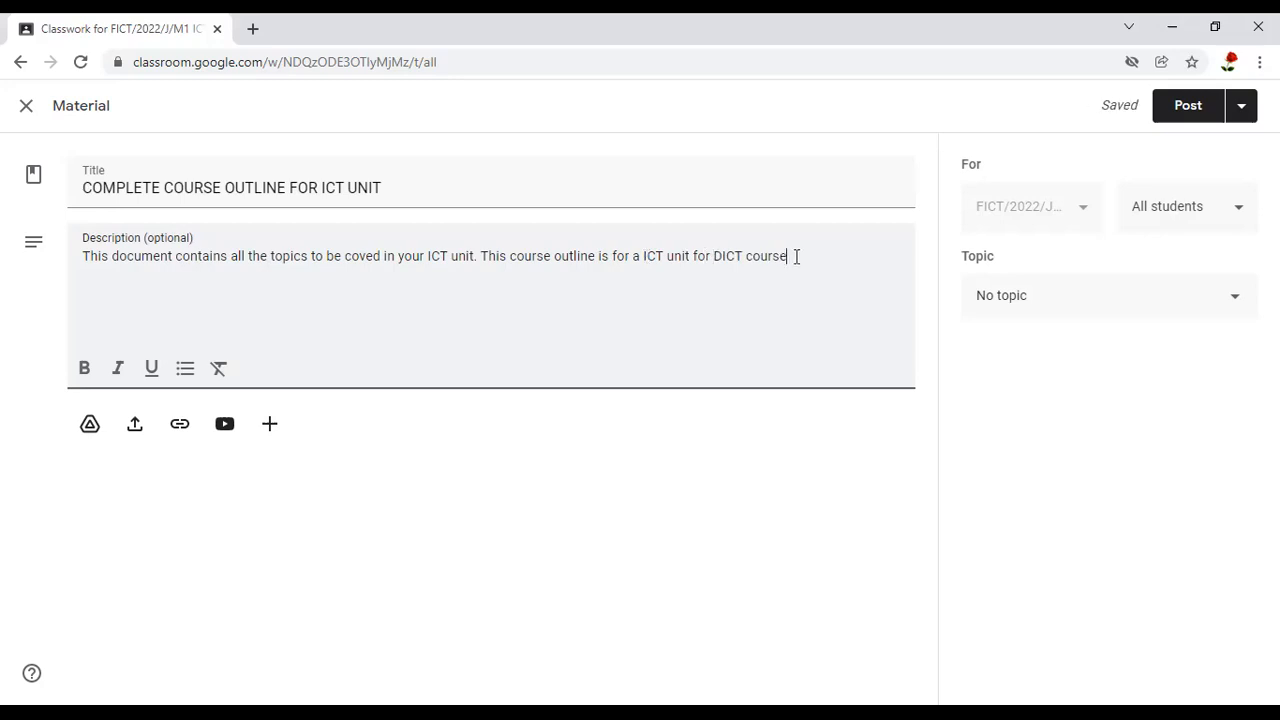
type(", but its the same to")
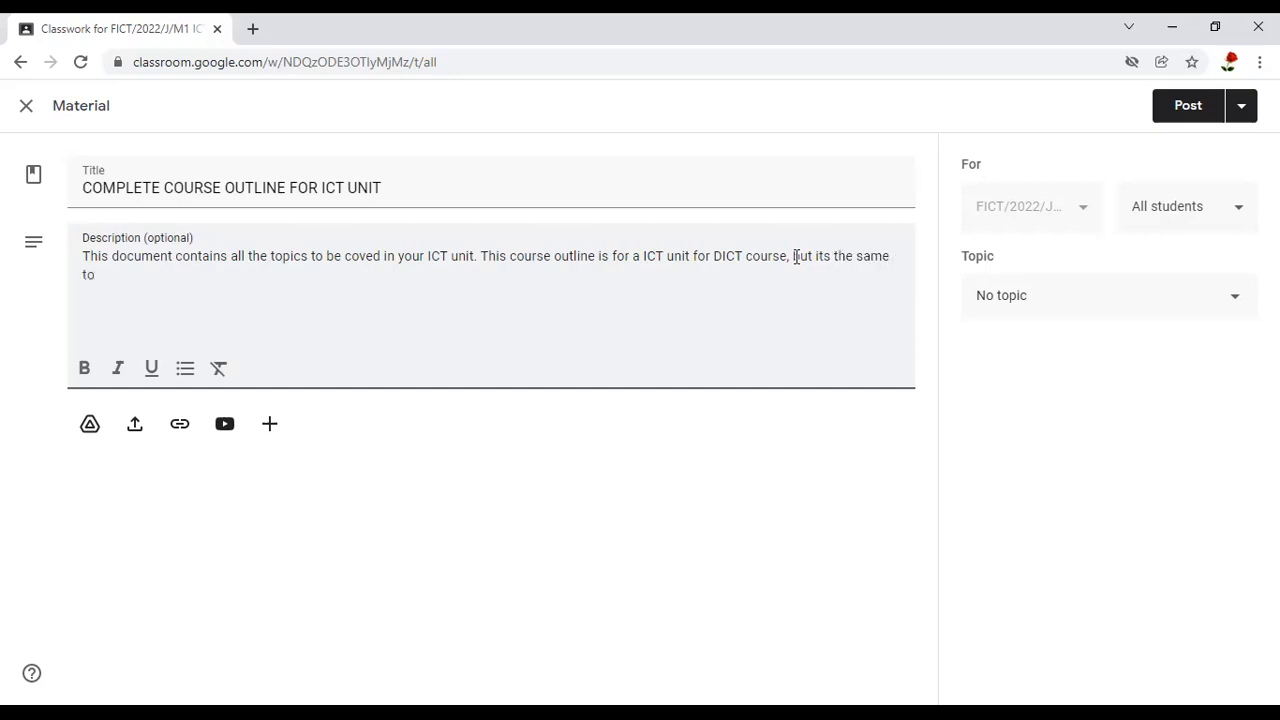
type(" the ICT unit for your course ")
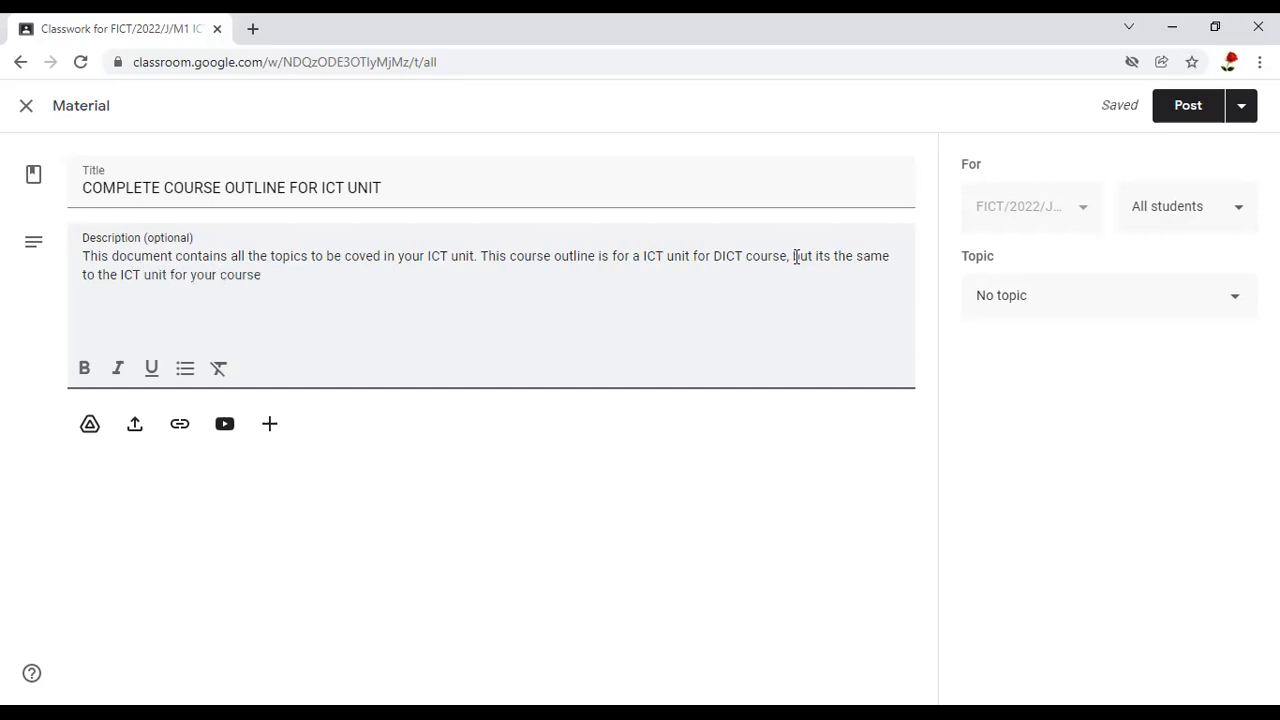
type(". I. ")
type(".e.")
type(" FICT")
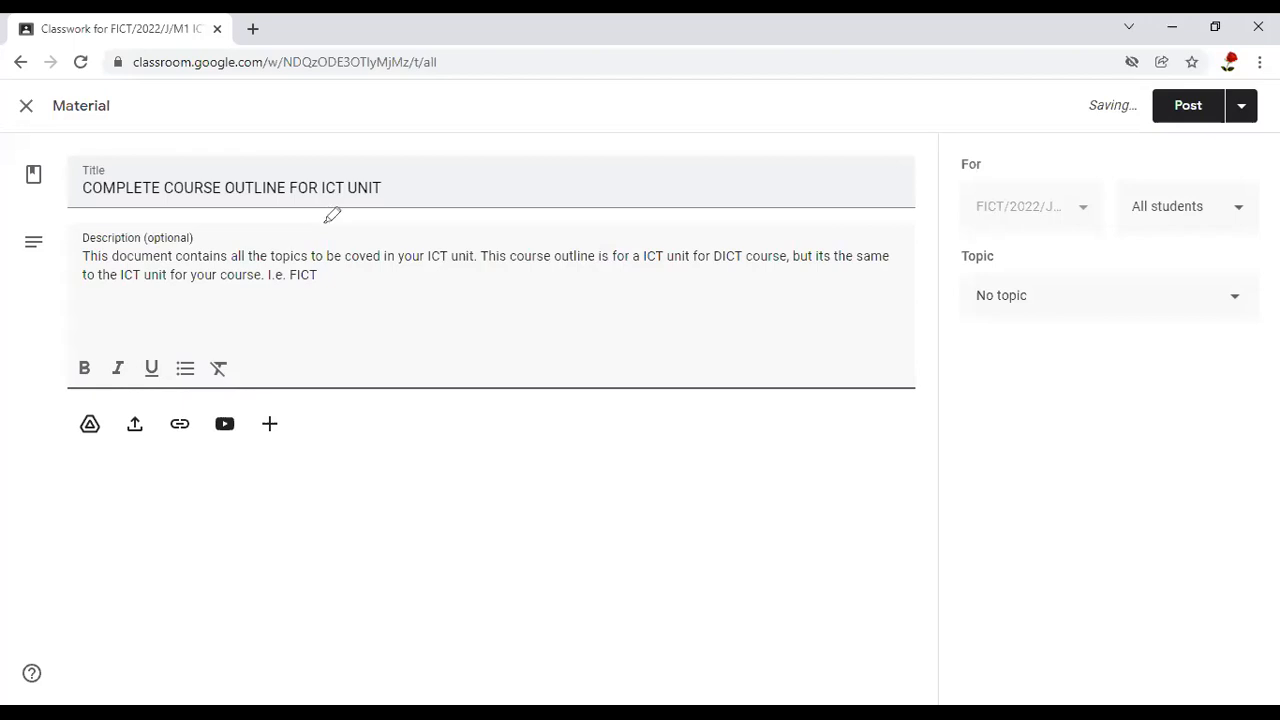
Start a file upload for the material and browse the computer for the attachment
left_click_drag(291, 217, 285, 218)
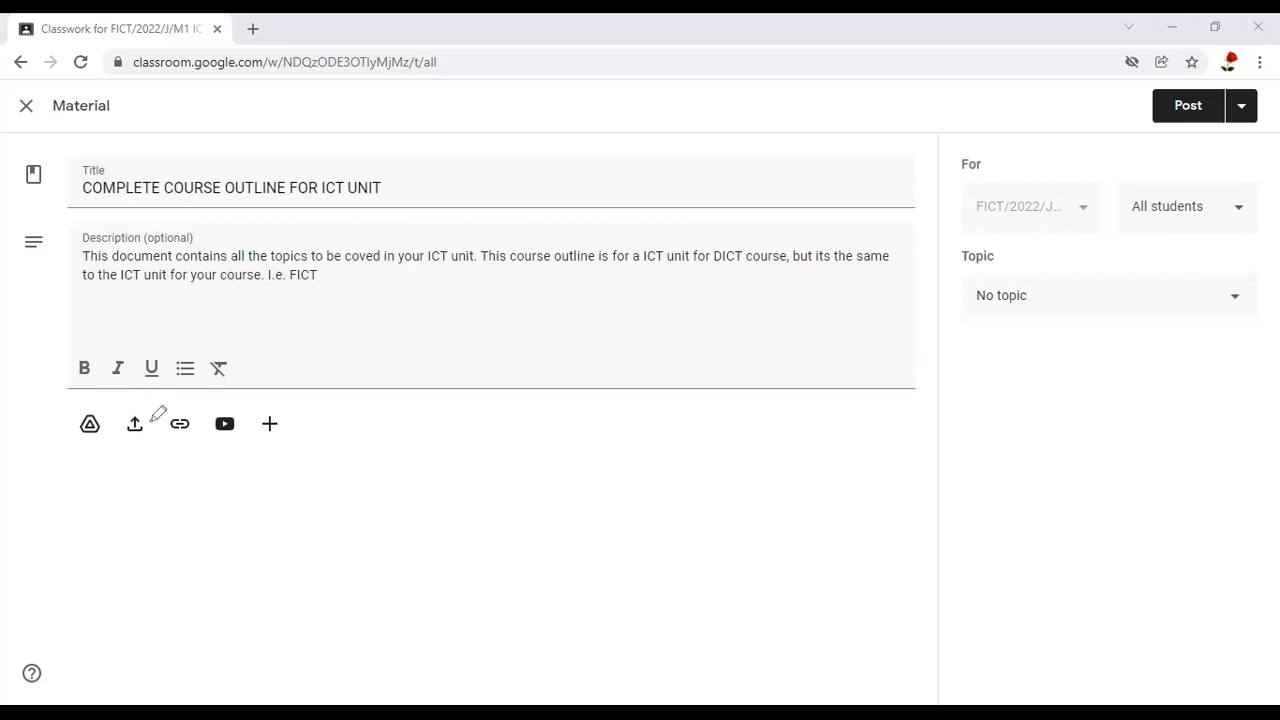
mouse_move(158, 423)
left_mouse_down()
mouse_move(132, 371)
mouse_move(114, 425)
mouse_move(134, 468)
mouse_move(155, 450)
mouse_move(151, 408)
left_mouse_up()
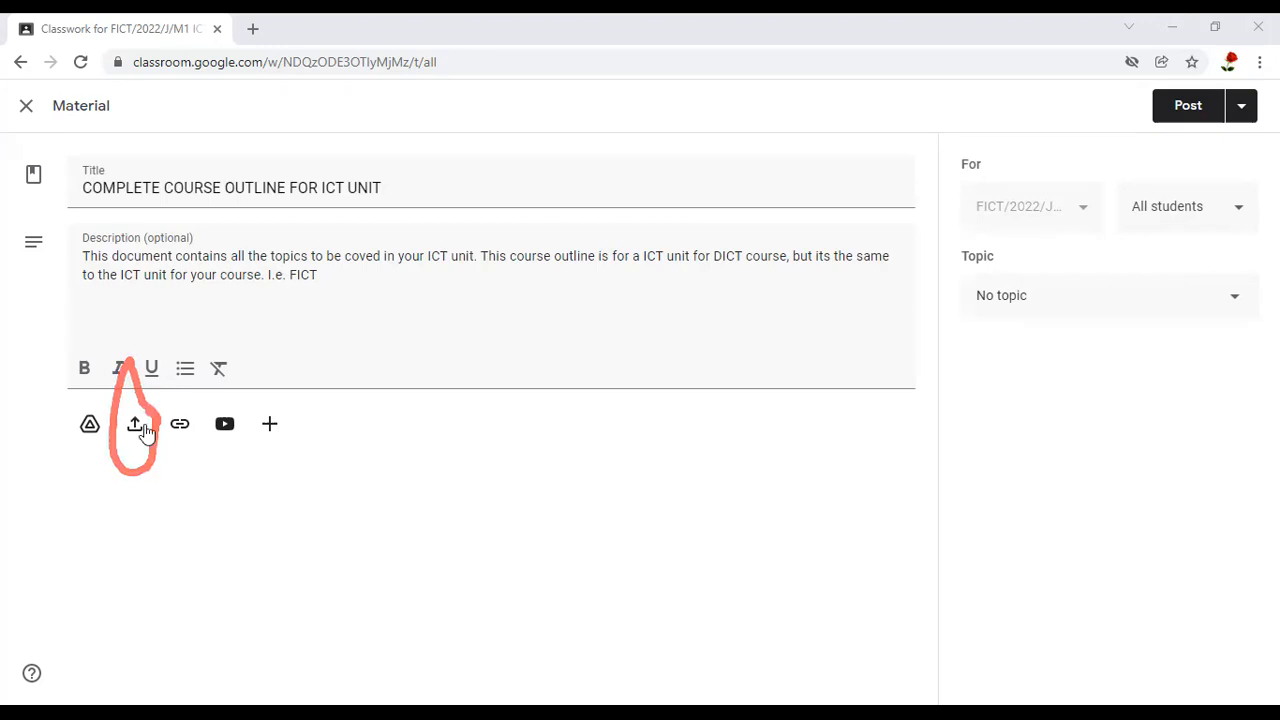
left_click(134, 424)
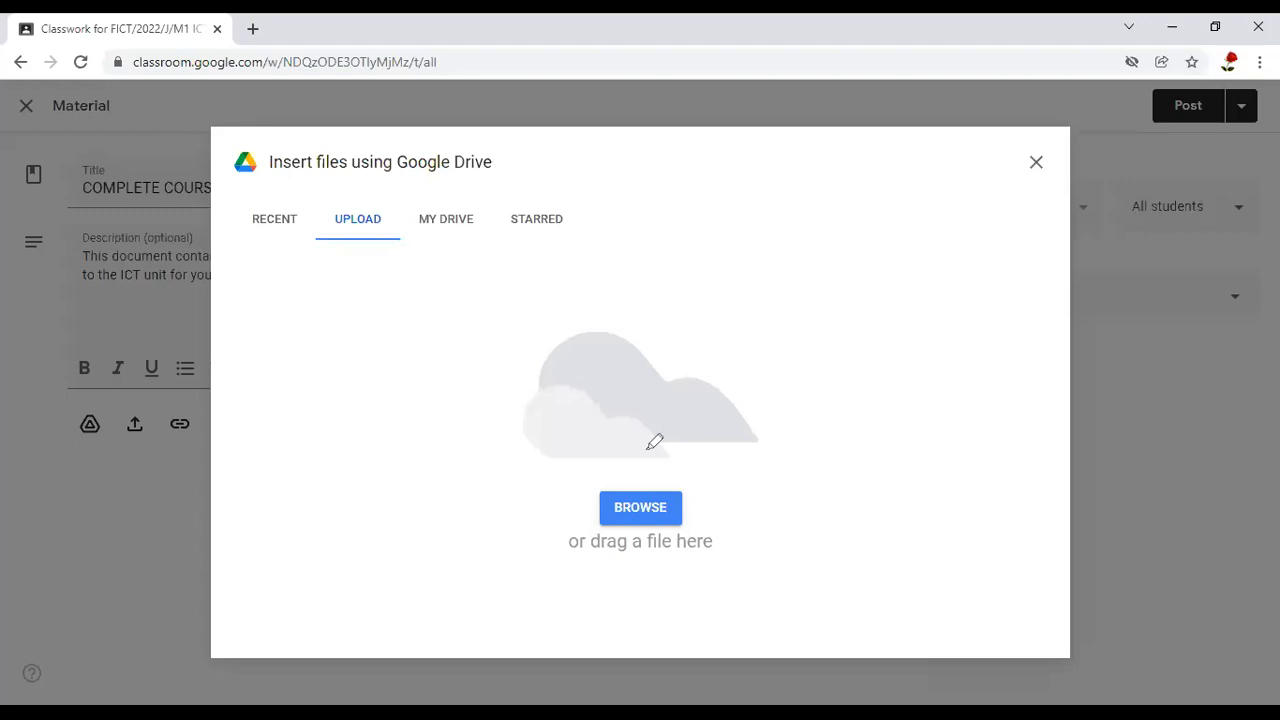
left_click_drag(654, 441, 648, 447)
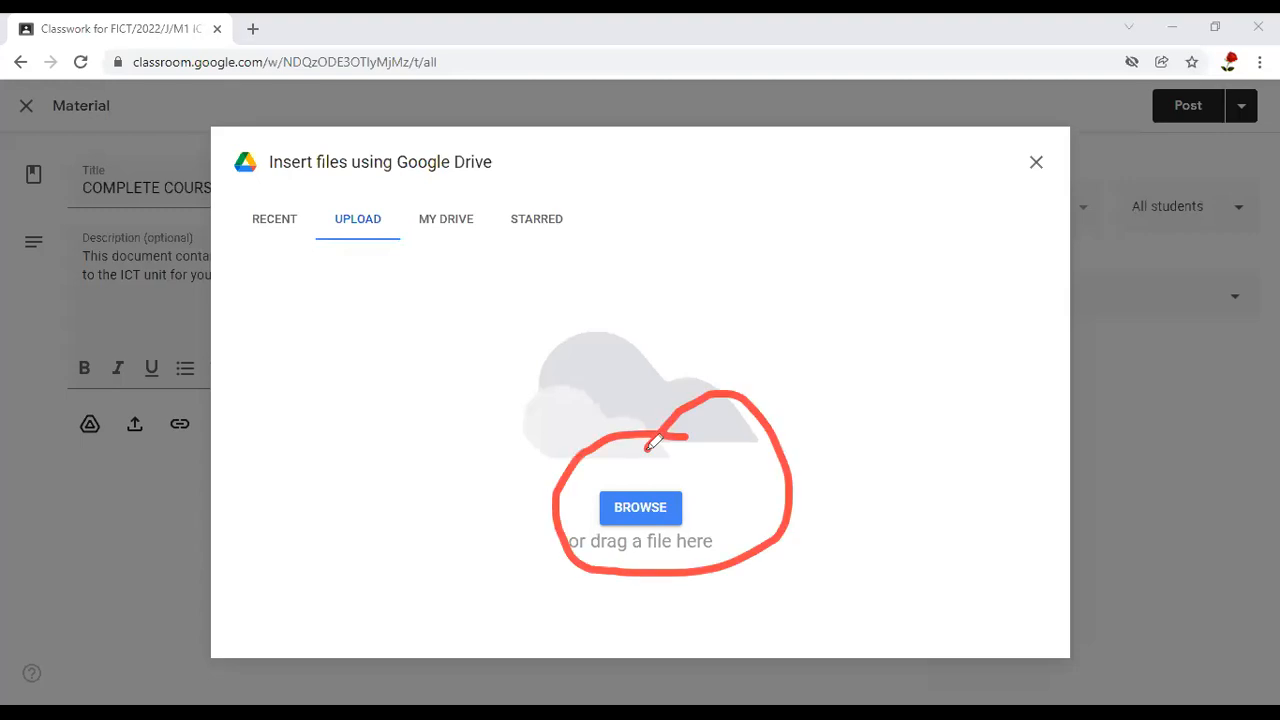
left_click(636, 508)
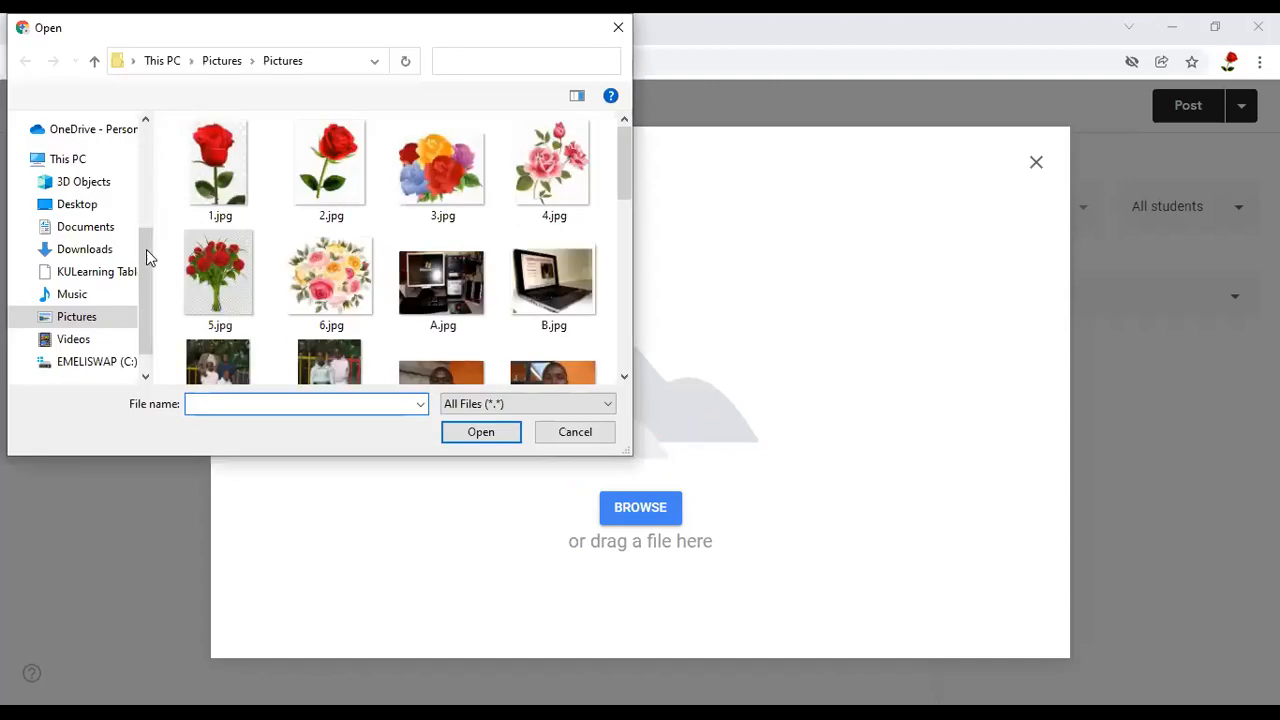
Attach DICT ICT COURSE OUTLINE.pdf from MNP MATERIALS > UNITS NOTES > DICT > ICT on the EMELISWAP (C:) drive
scroll(106, 344, "down", 1)
left_click(104, 338)
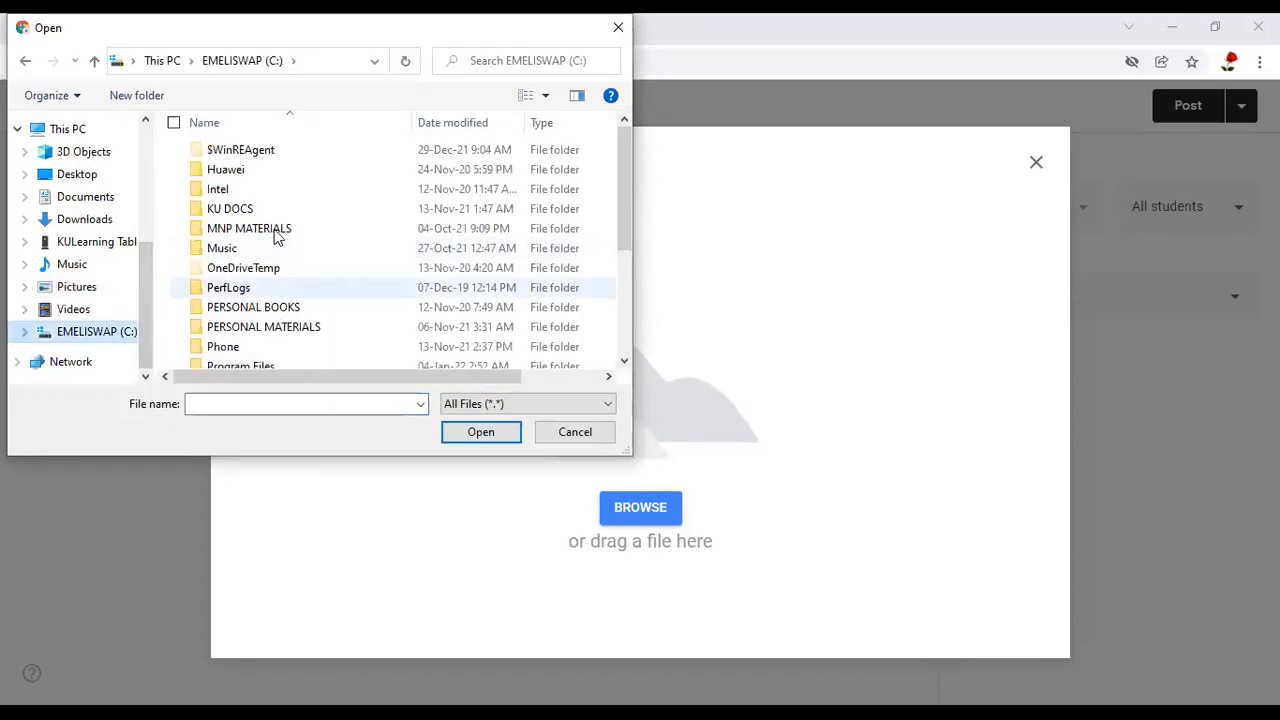
double_click(280, 228)
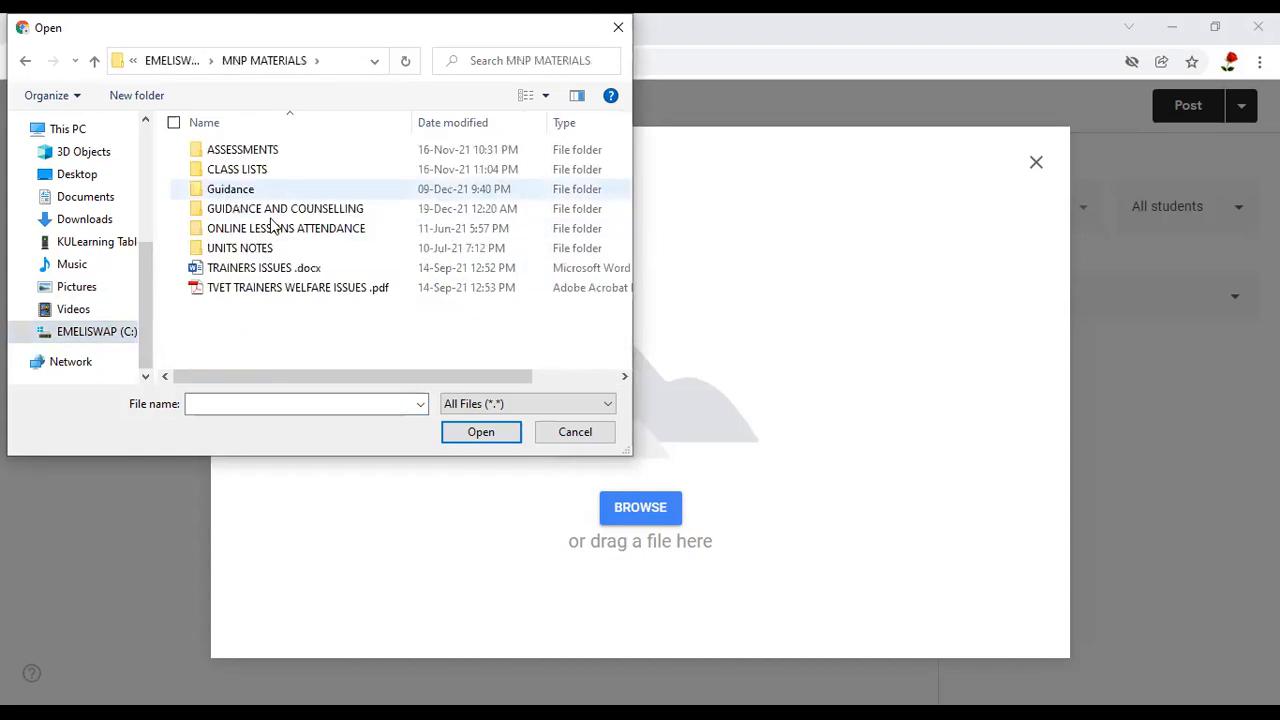
double_click(262, 251)
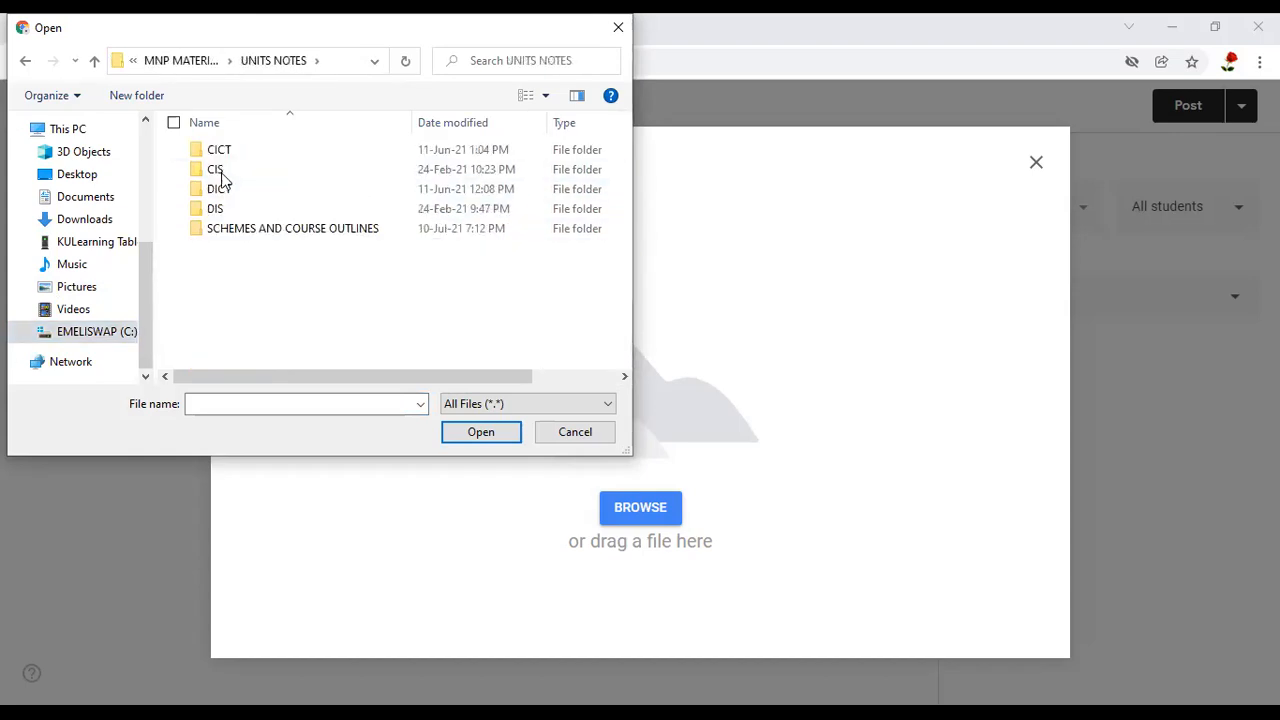
double_click(224, 195)
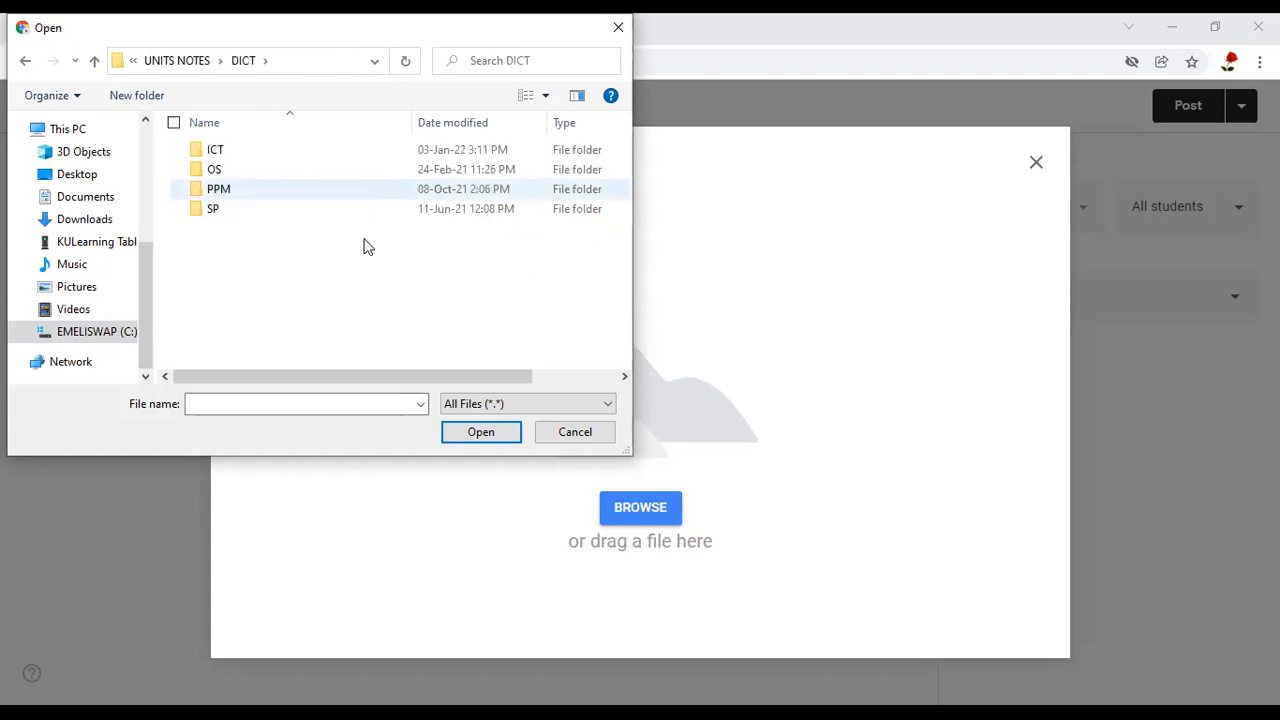
double_click(224, 152)
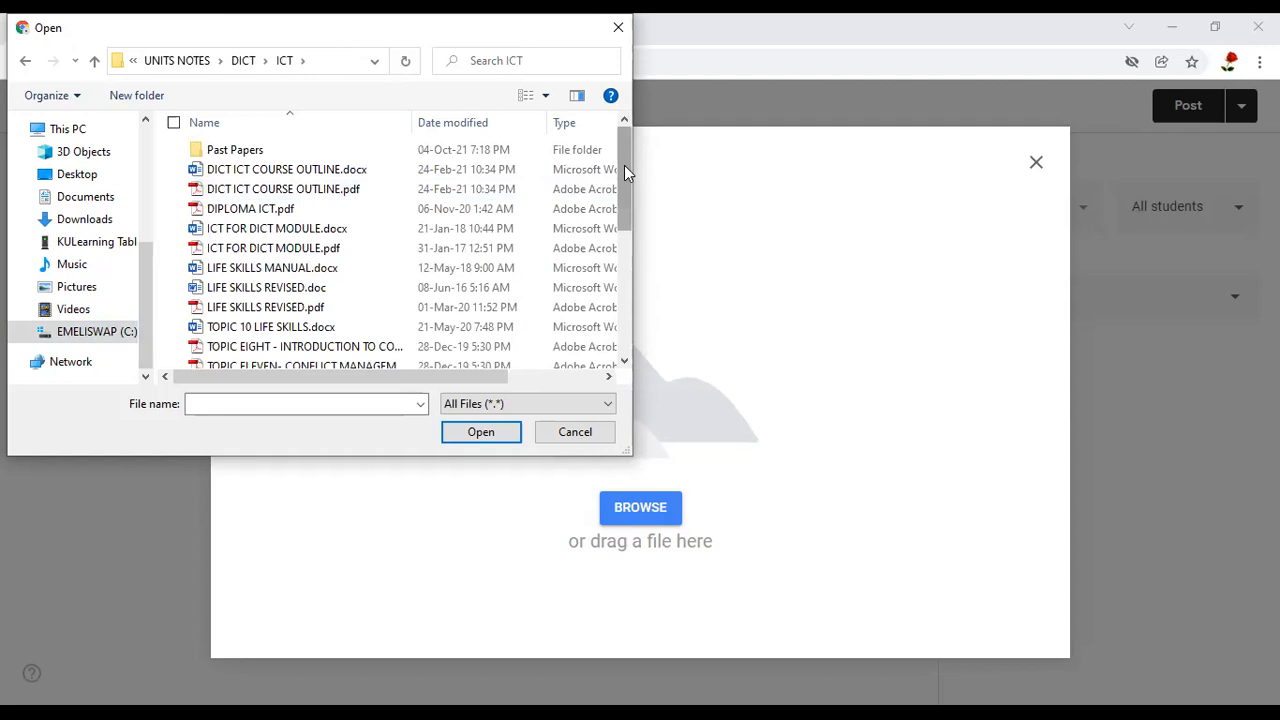
left_click(309, 189)
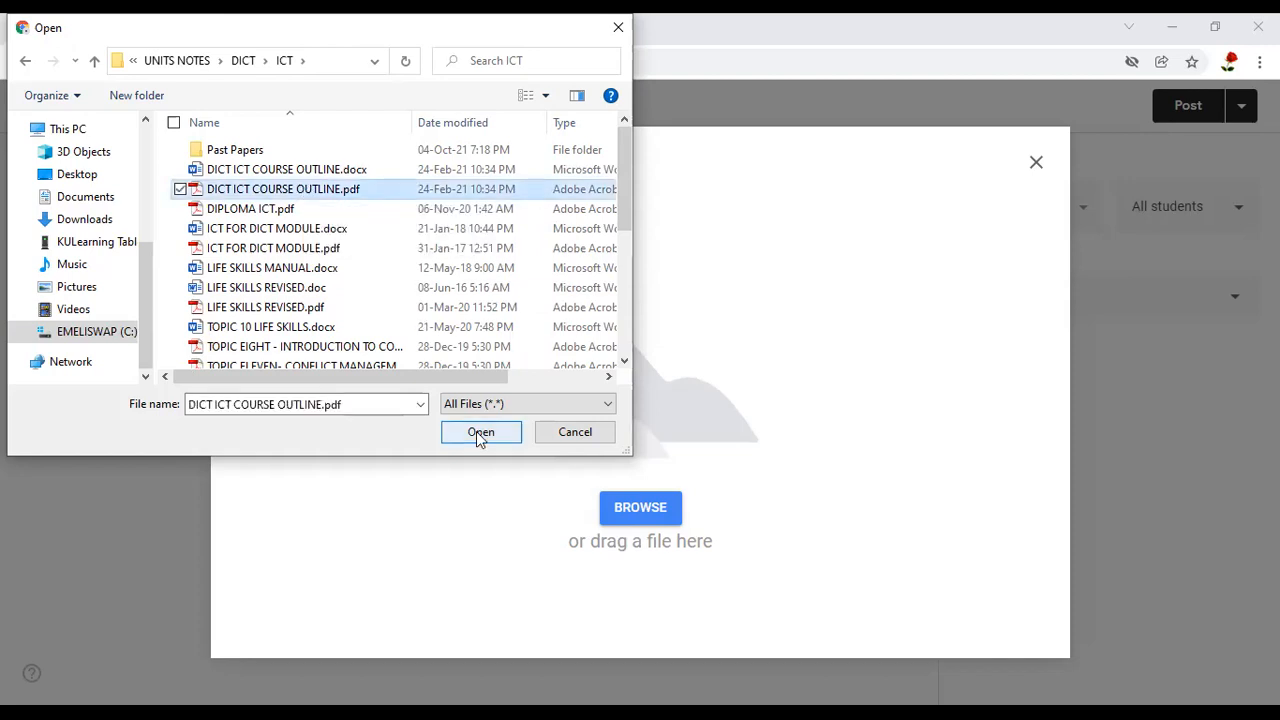
left_click(480, 433)
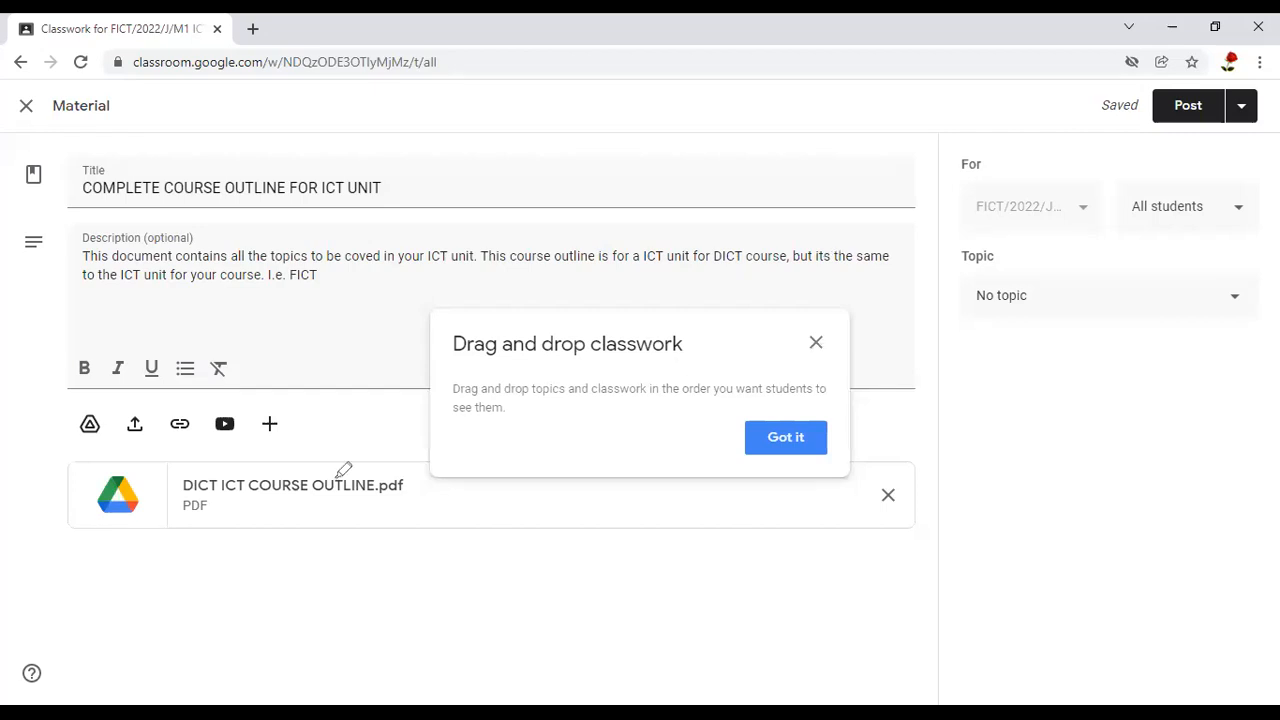
mouse_move(357, 469)
left_mouse_down()
mouse_move(246, 511)
mouse_move(346, 521)
mouse_move(331, 449)
left_mouse_up()
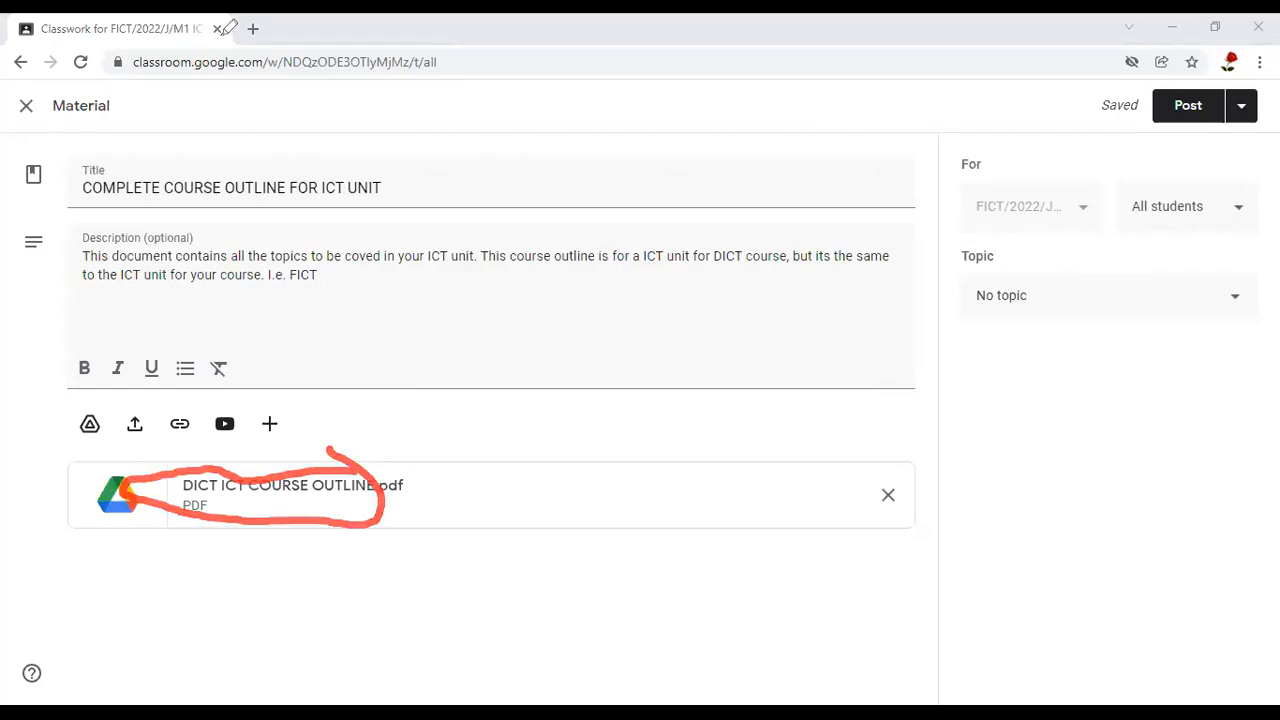
left_click_drag(106, 30, 232, 27)
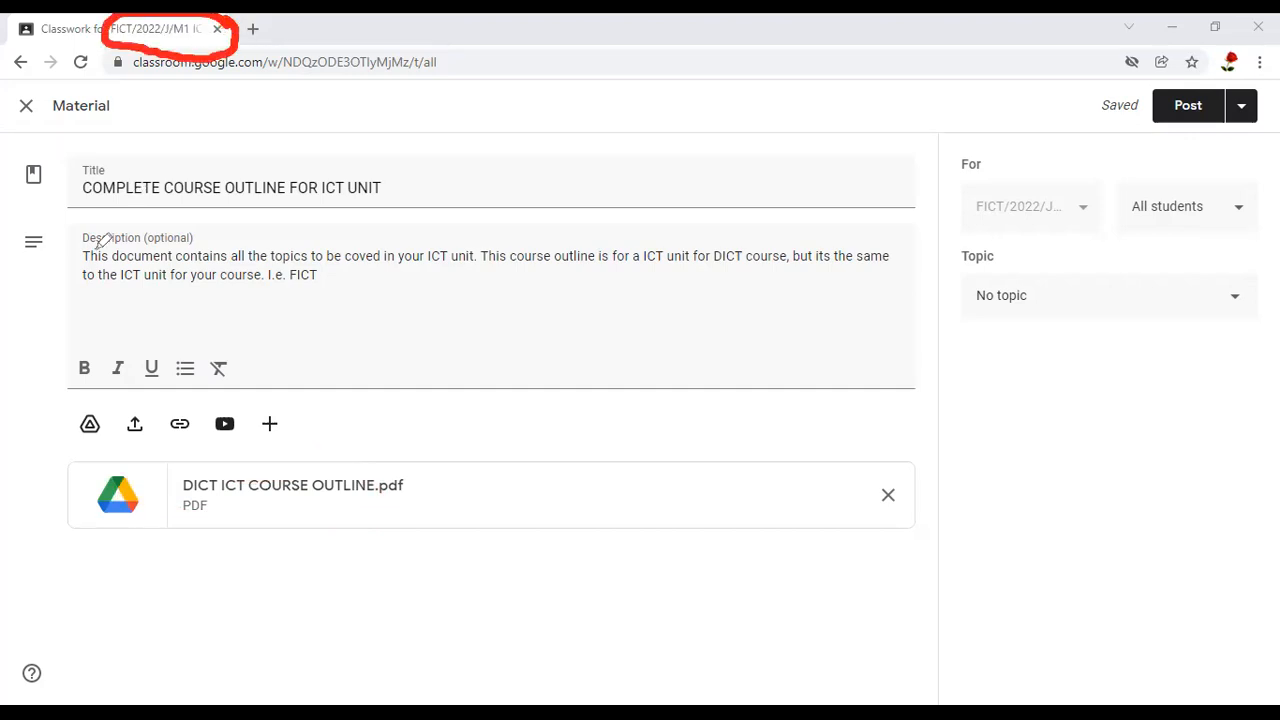
left_click_drag(84, 300, 243, 316)
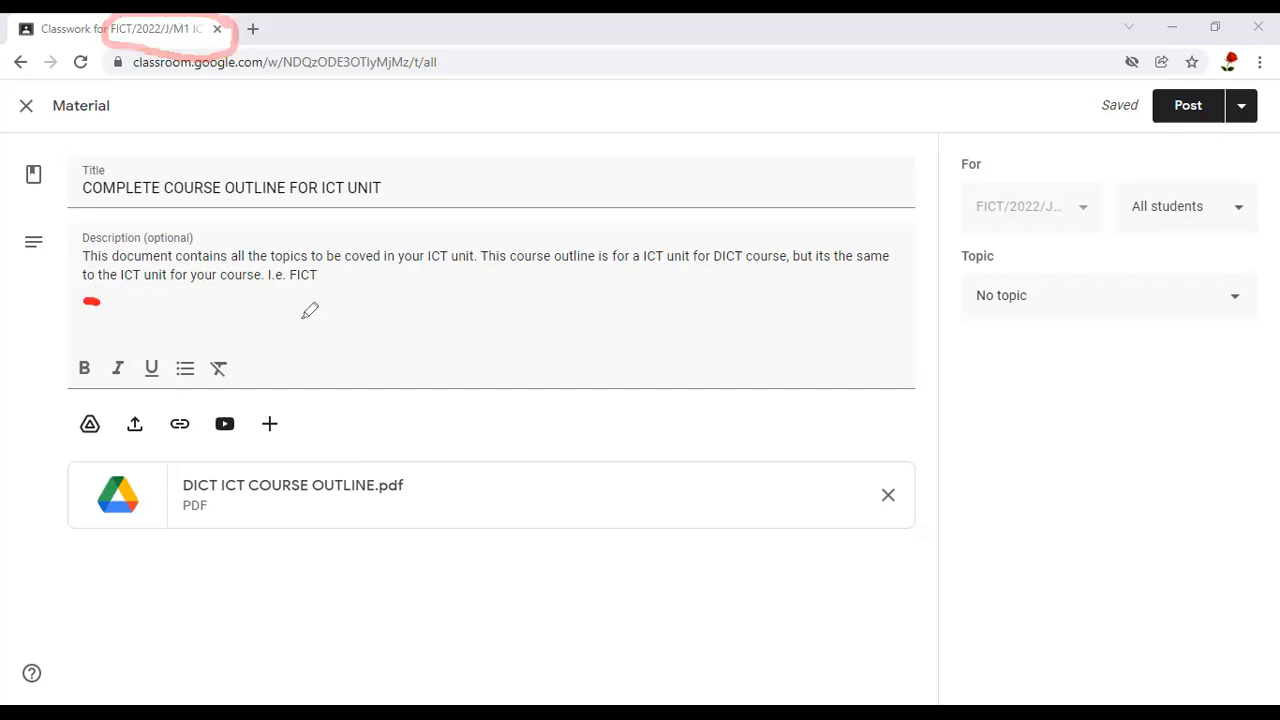
left_click_drag(542, 311, 563, 318)
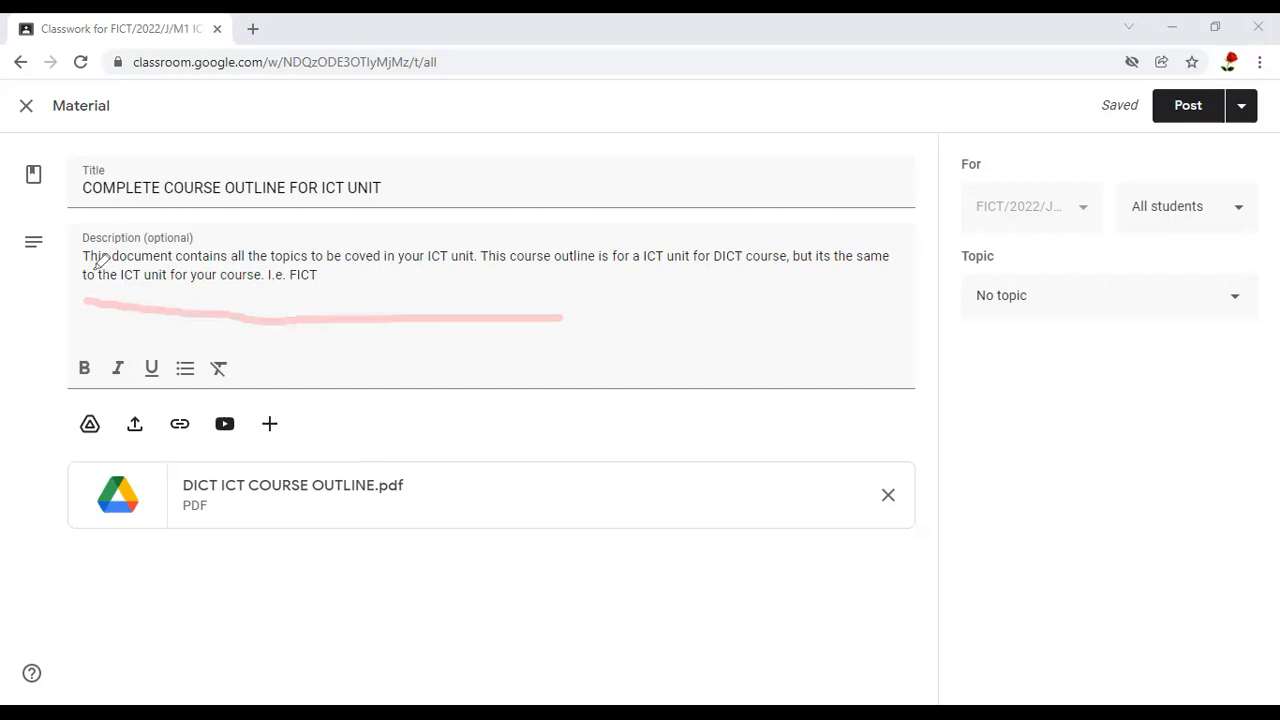
mouse_move(303, 282)
left_mouse_down()
mouse_move(920, 290)
mouse_move(783, 253)
left_mouse_up()
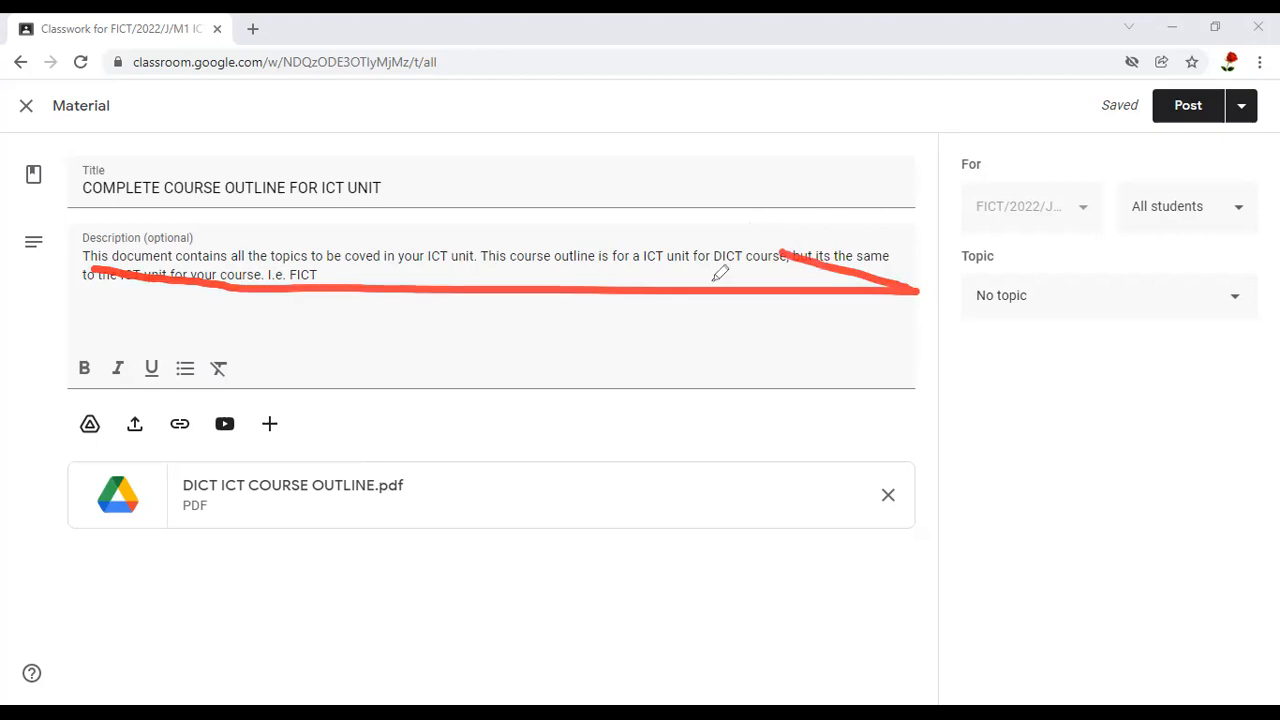
left_click_drag(757, 241, 711, 275)
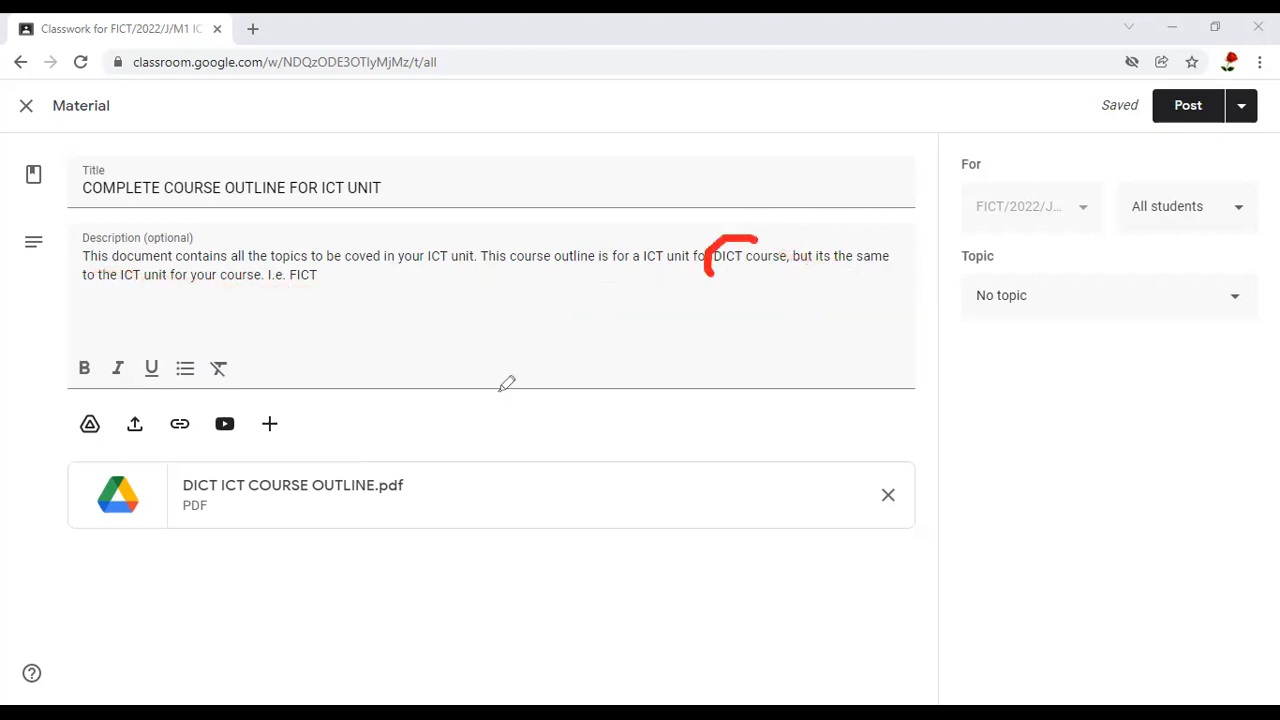
mouse_move(183, 474)
left_mouse_down()
mouse_move(141, 482)
mouse_move(207, 487)
left_mouse_up()
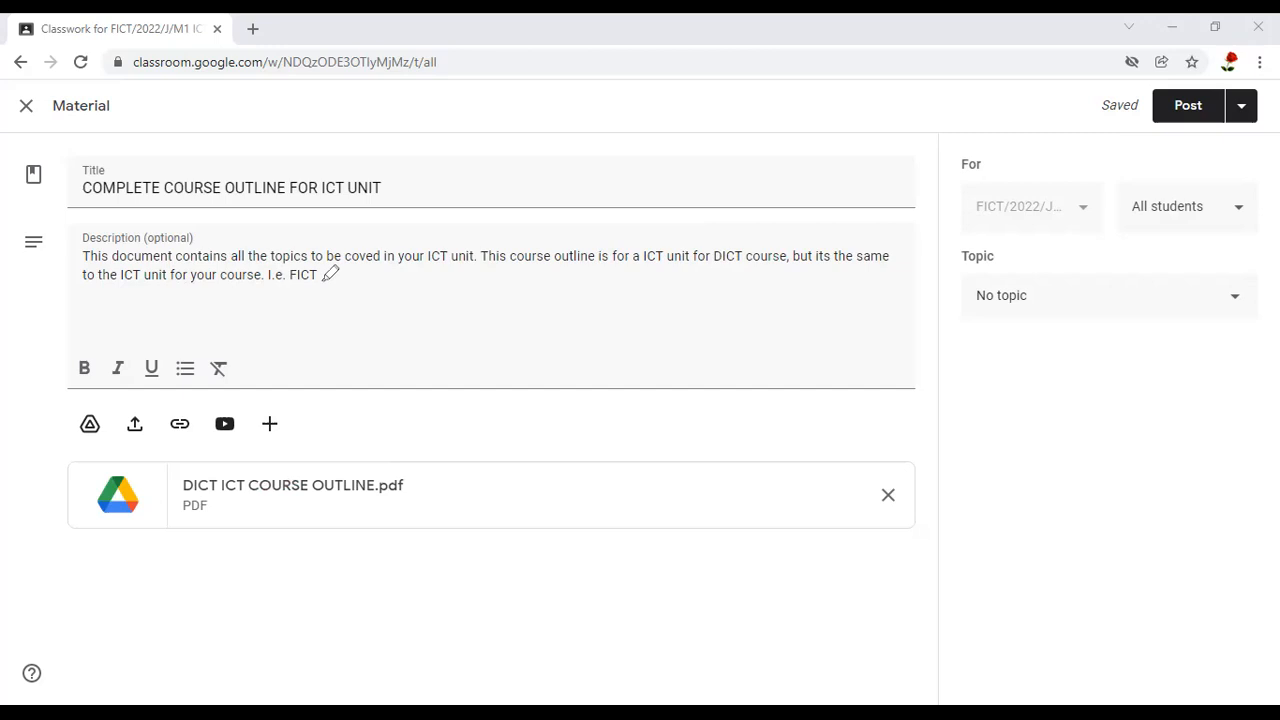
mouse_move(290, 268)
left_mouse_down()
mouse_move(331, 282)
mouse_move(330, 254)
mouse_move(228, 158)
left_mouse_up()
left_click_drag(186, 78, 178, 26)
left_click_drag(989, 223, 1132, 222)
left_click_drag(1245, 172, 1233, 161)
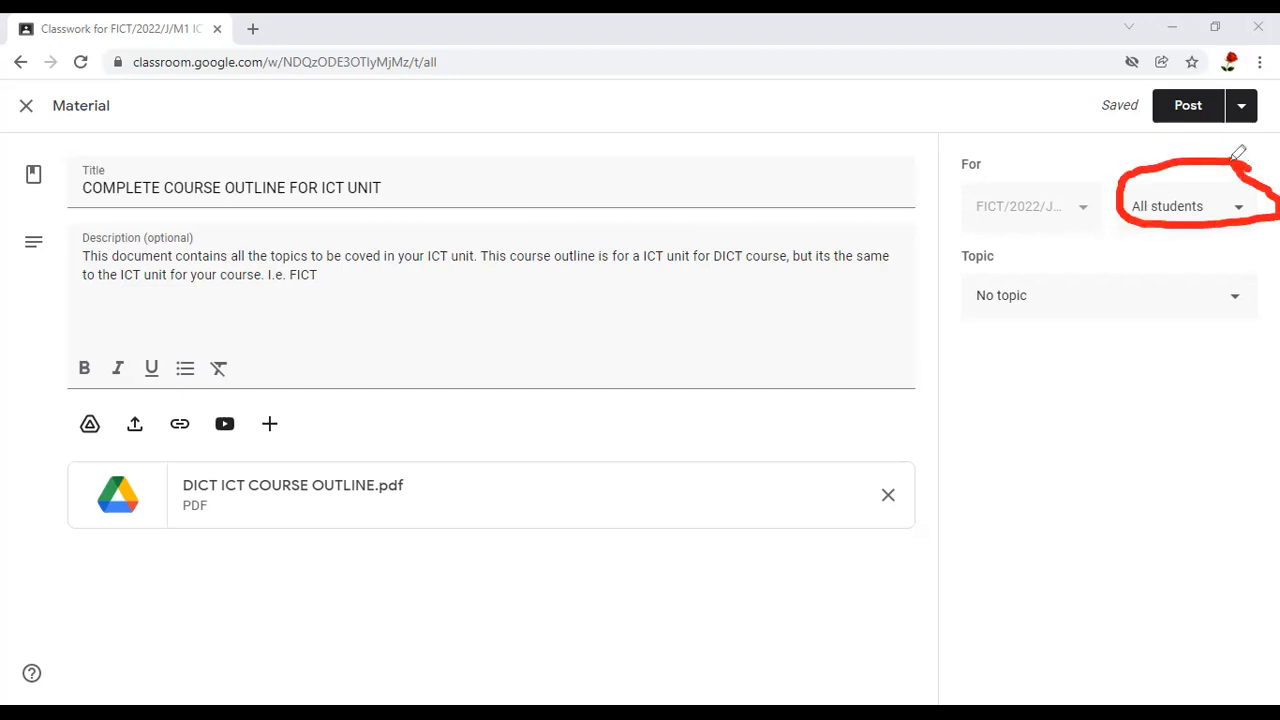
Check the list of assigned students, keep all students selected, and assign the material to the ICT COURSE OUTLINE topic
left_click(1241, 214)
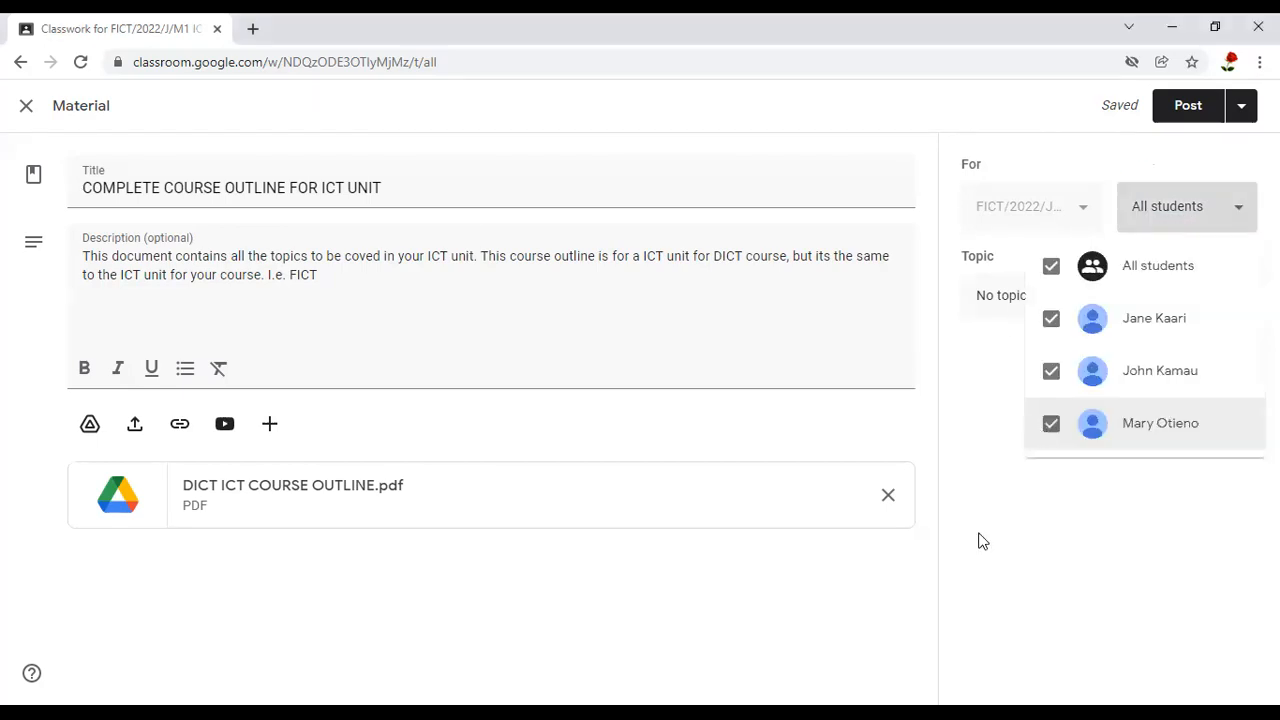
left_click(1018, 260)
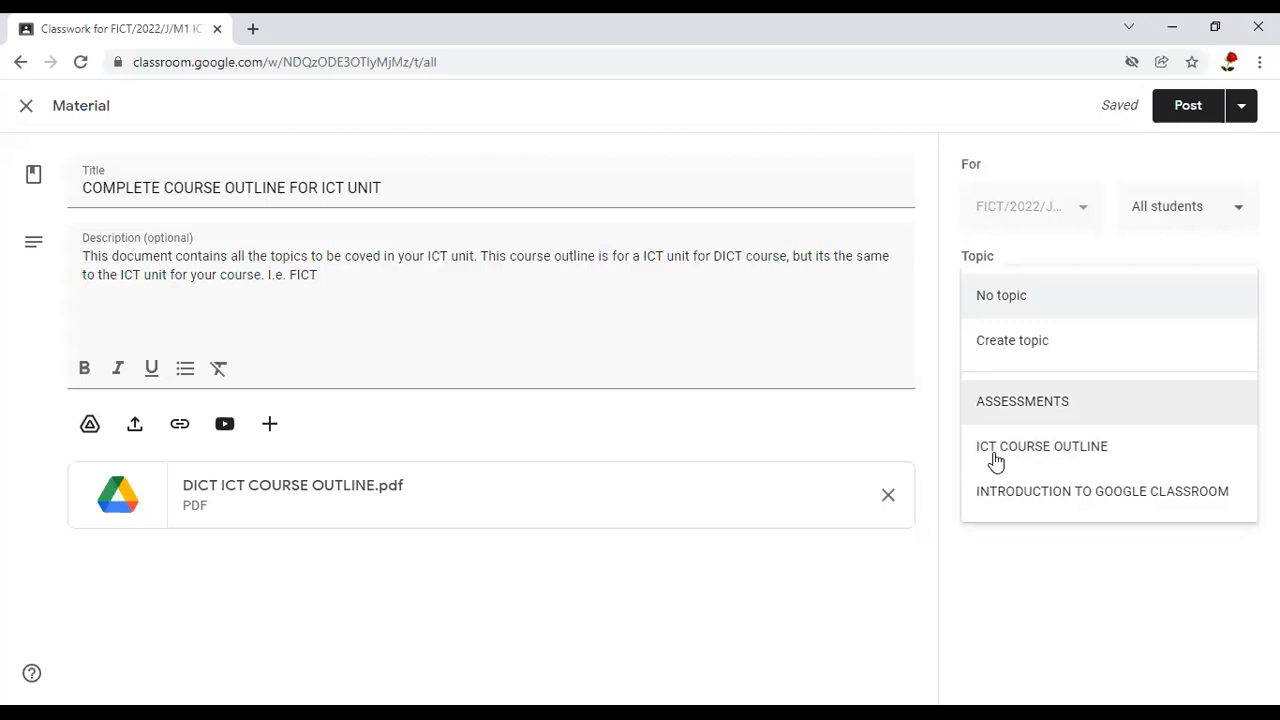
left_click(1067, 456)
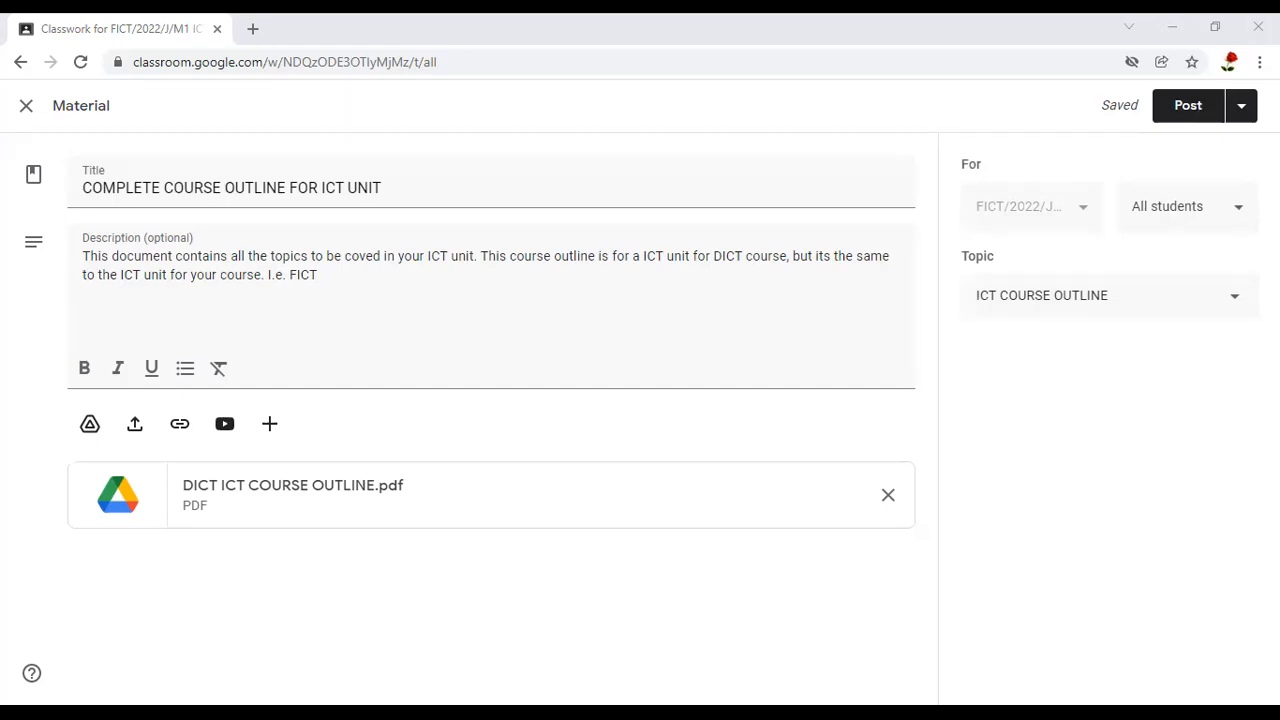
left_click_drag(1216, 84, 1211, 82)
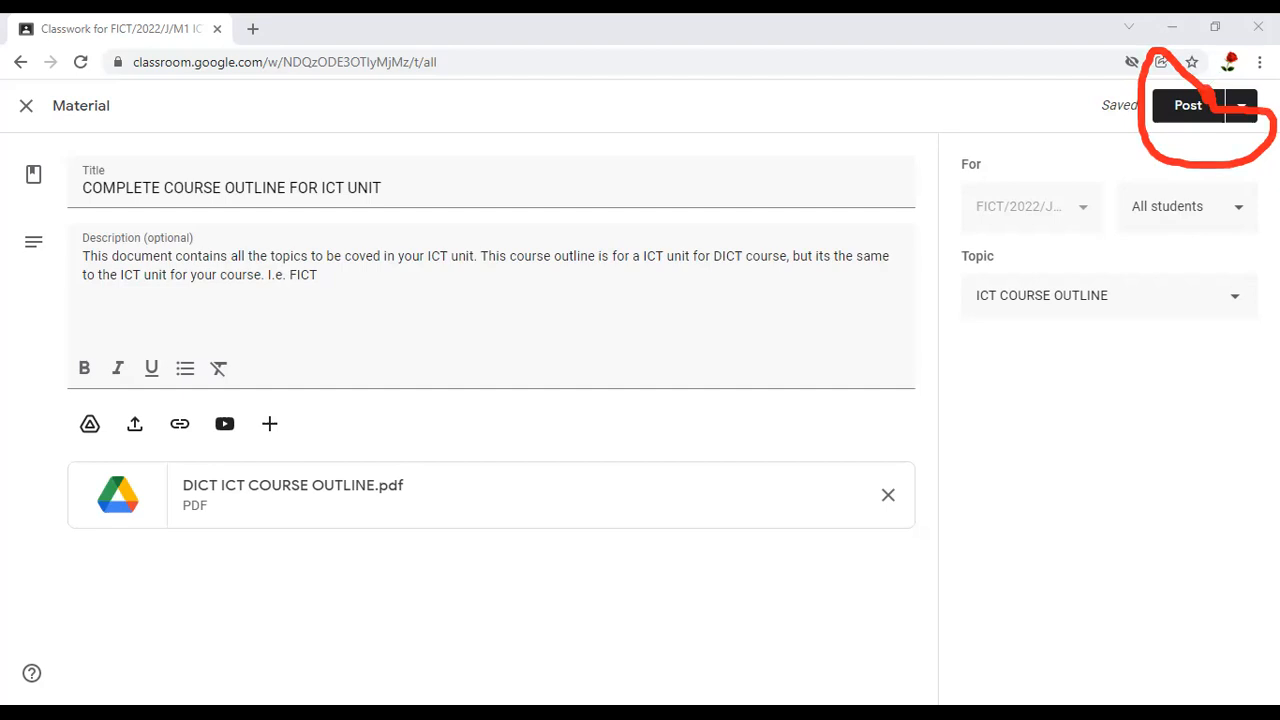
mouse_move(1277, 100)
left_mouse_down()
mouse_move(1221, 110)
mouse_move(1248, 181)
mouse_move(1278, 152)
mouse_move(1271, 82)
left_mouse_up()
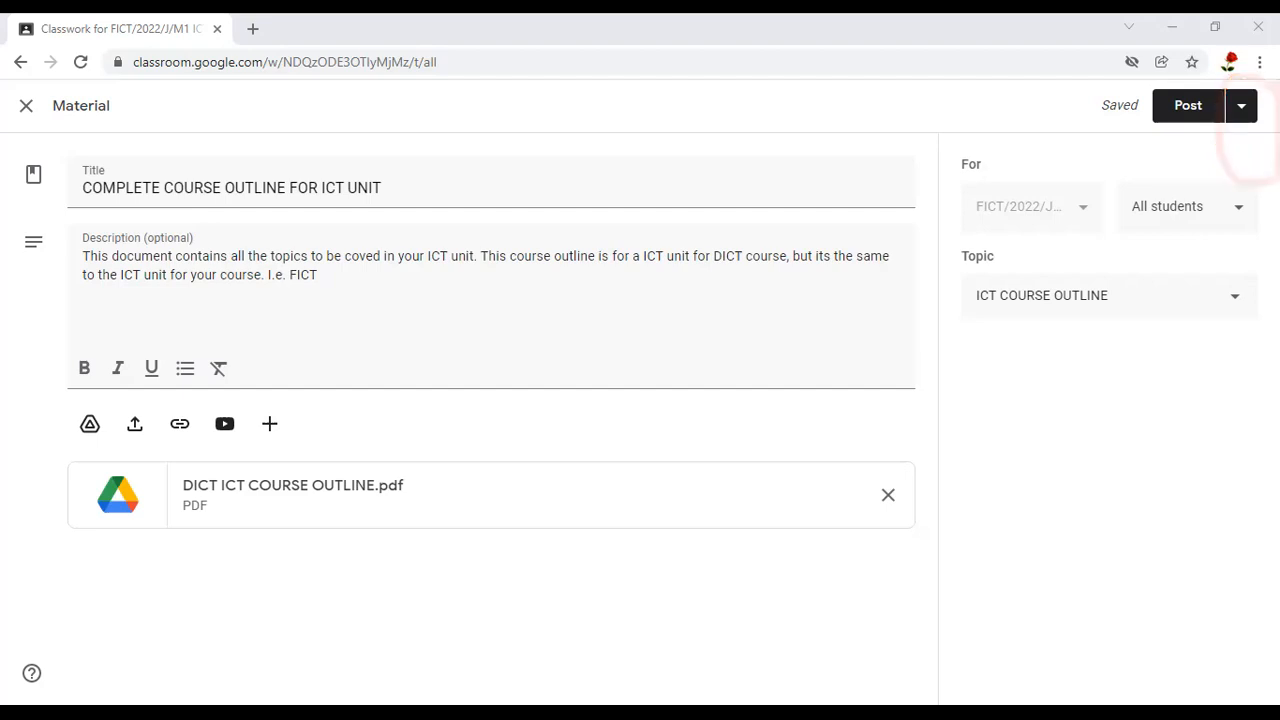
mouse_move(1252, 84)
left_mouse_down()
mouse_move(1230, 120)
mouse_move(1236, 138)
mouse_move(1262, 84)
left_mouse_up()
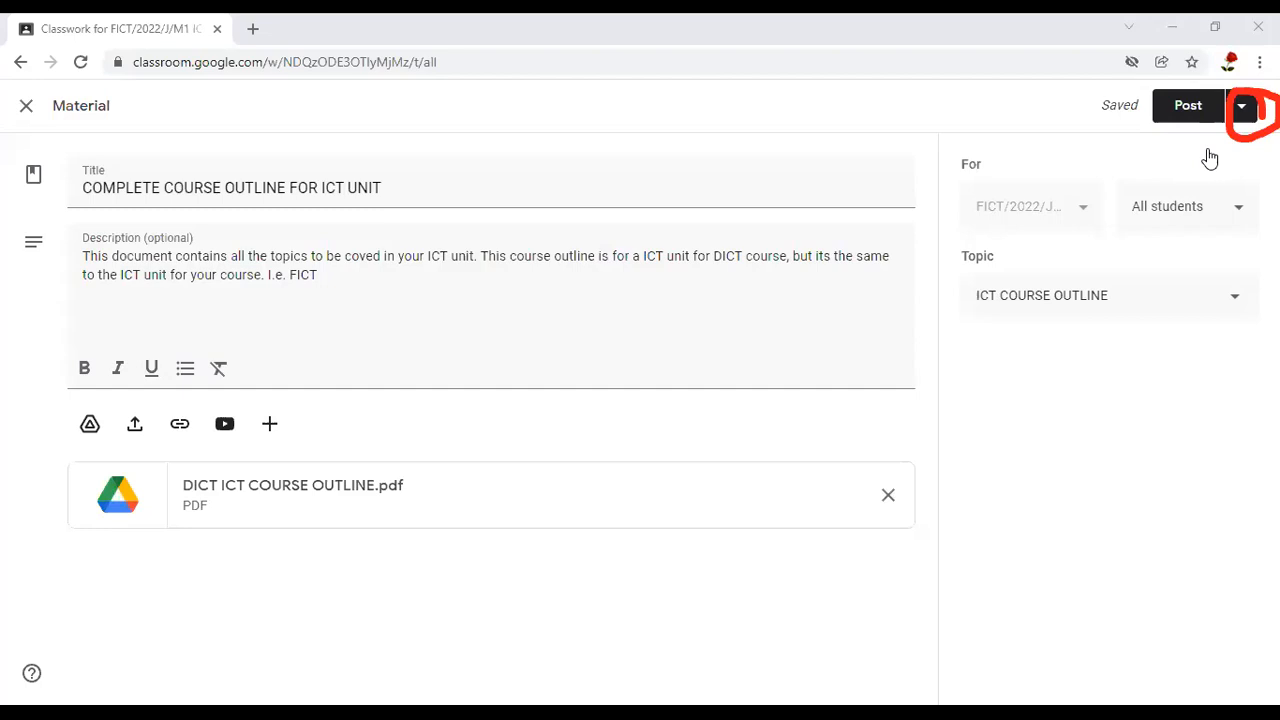
left_click(1241, 105)
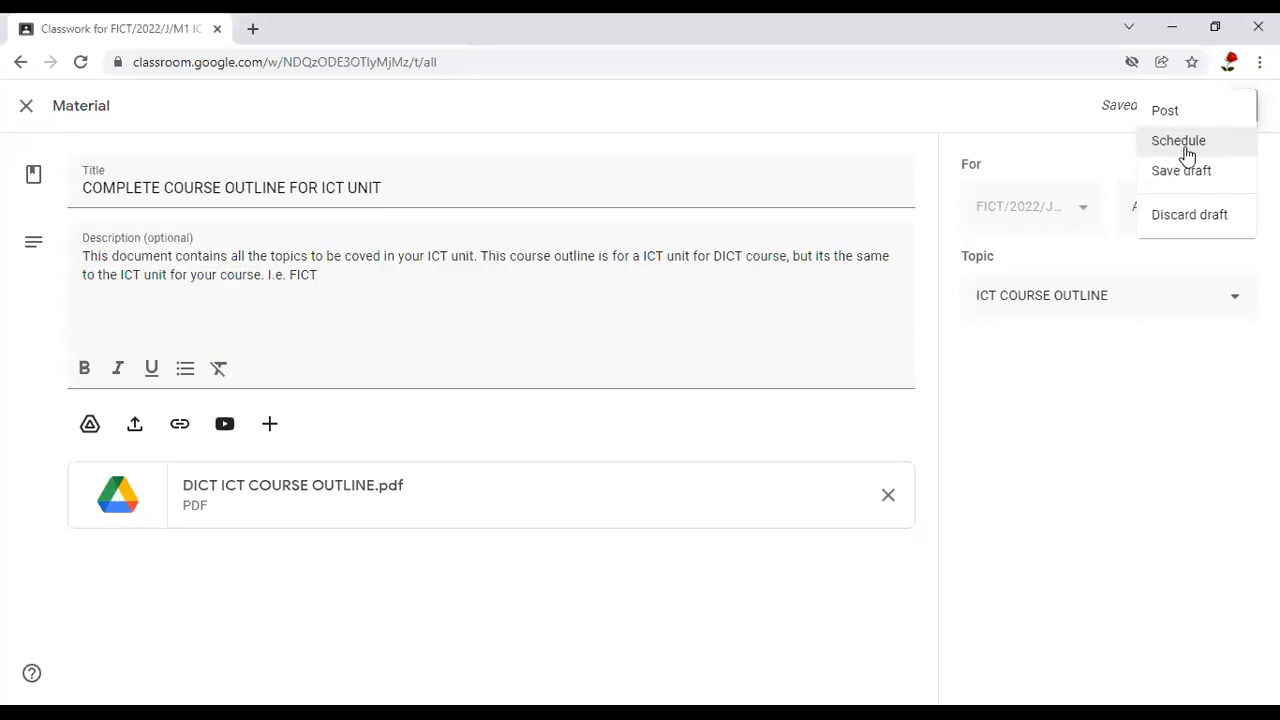
left_click(1158, 157)
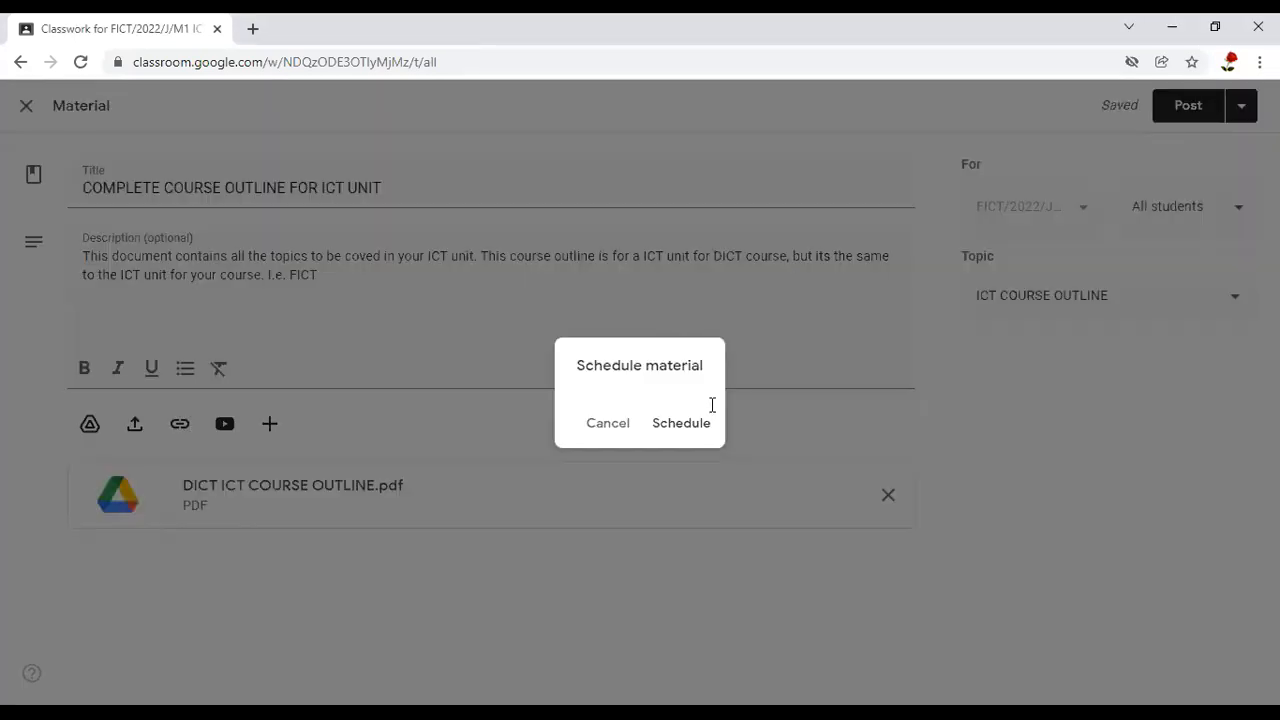
left_click(1242, 113)
Post the completed course outline material to the class immediately
left_click(1243, 115)
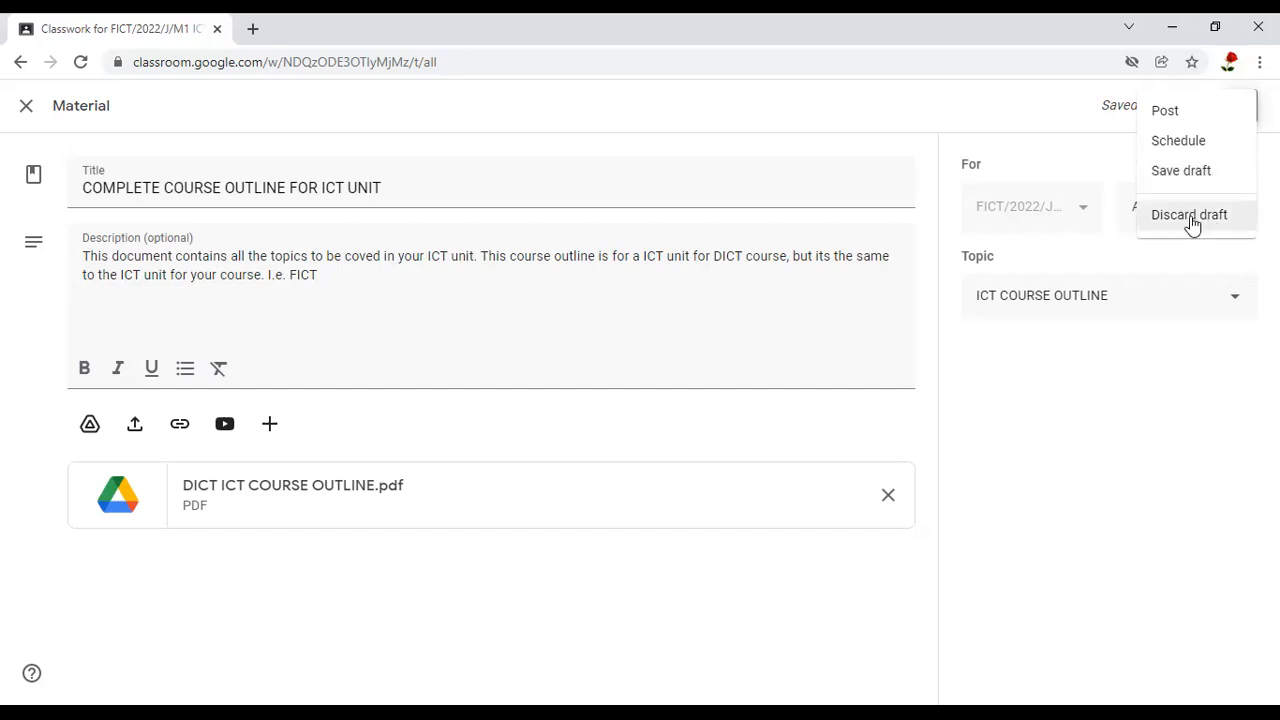
left_click(1166, 112)
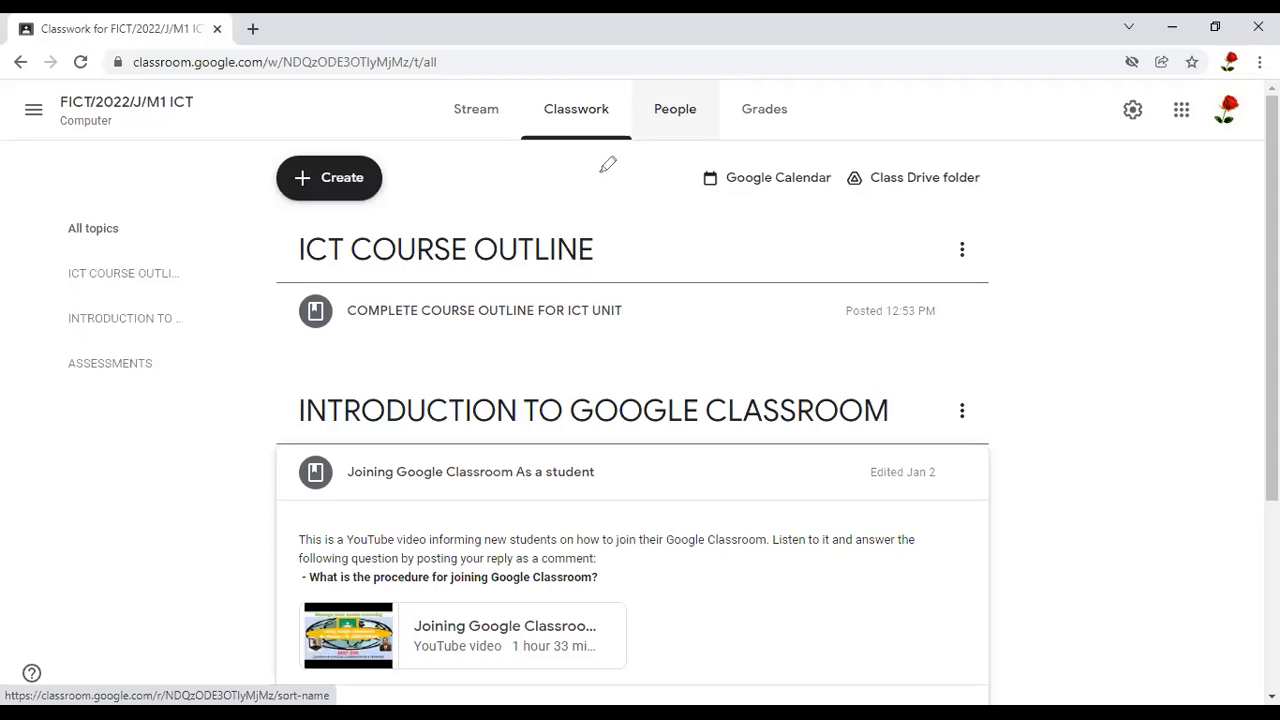
left_click_drag(614, 96, 598, 92)
mouse_move(299, 260)
left_mouse_down()
mouse_move(595, 222)
mouse_move(300, 262)
left_mouse_up()
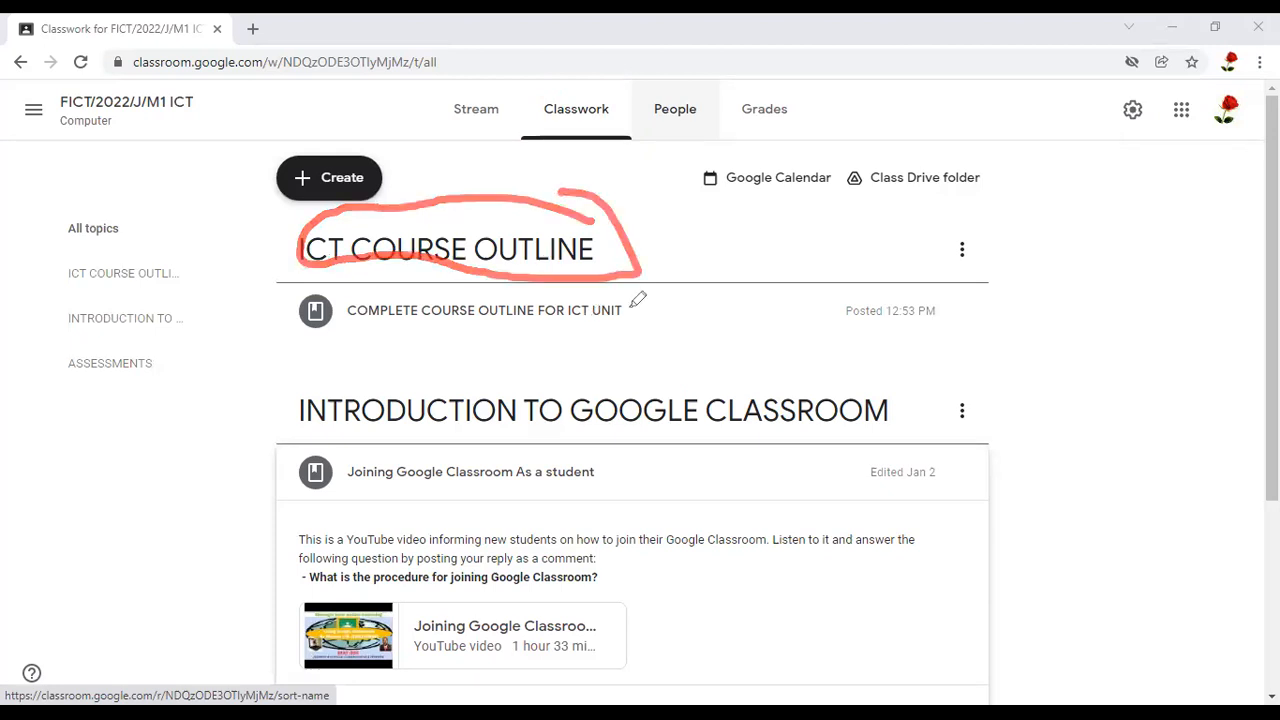
left_click_drag(628, 311, 759, 303)
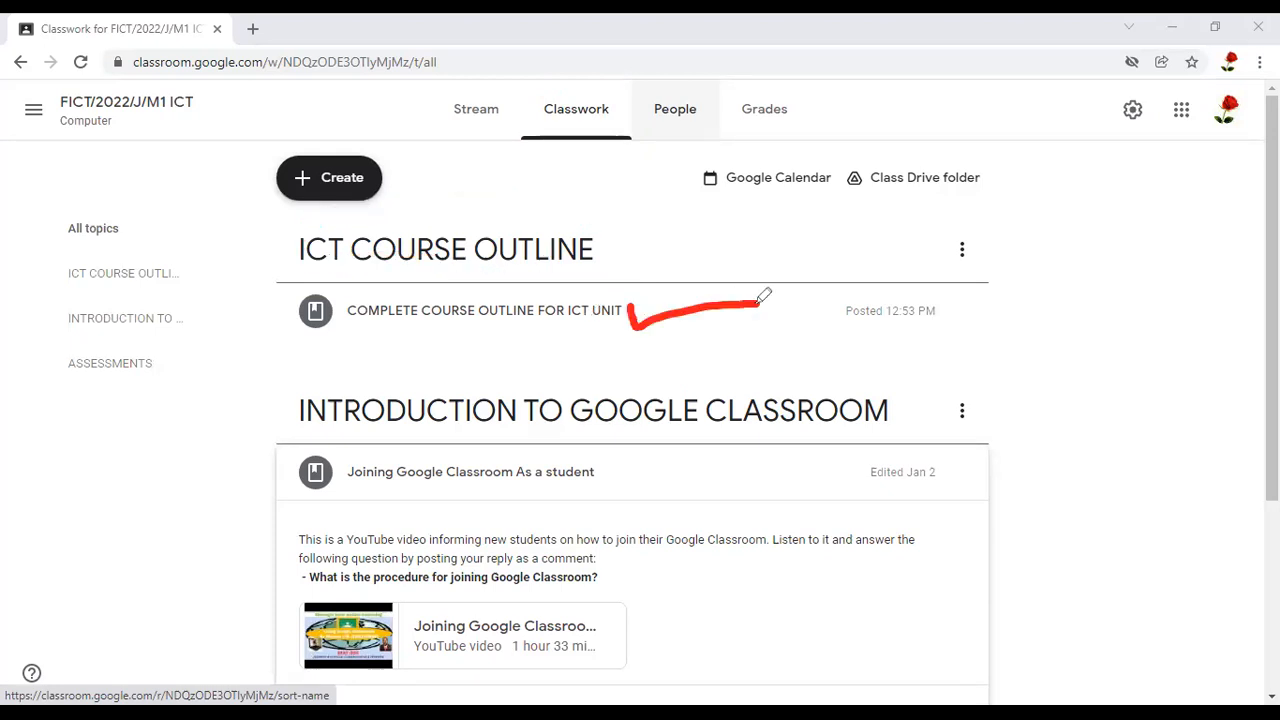
mouse_move(827, 302)
left_mouse_down()
mouse_move(948, 293)
mouse_move(826, 305)
left_mouse_up()
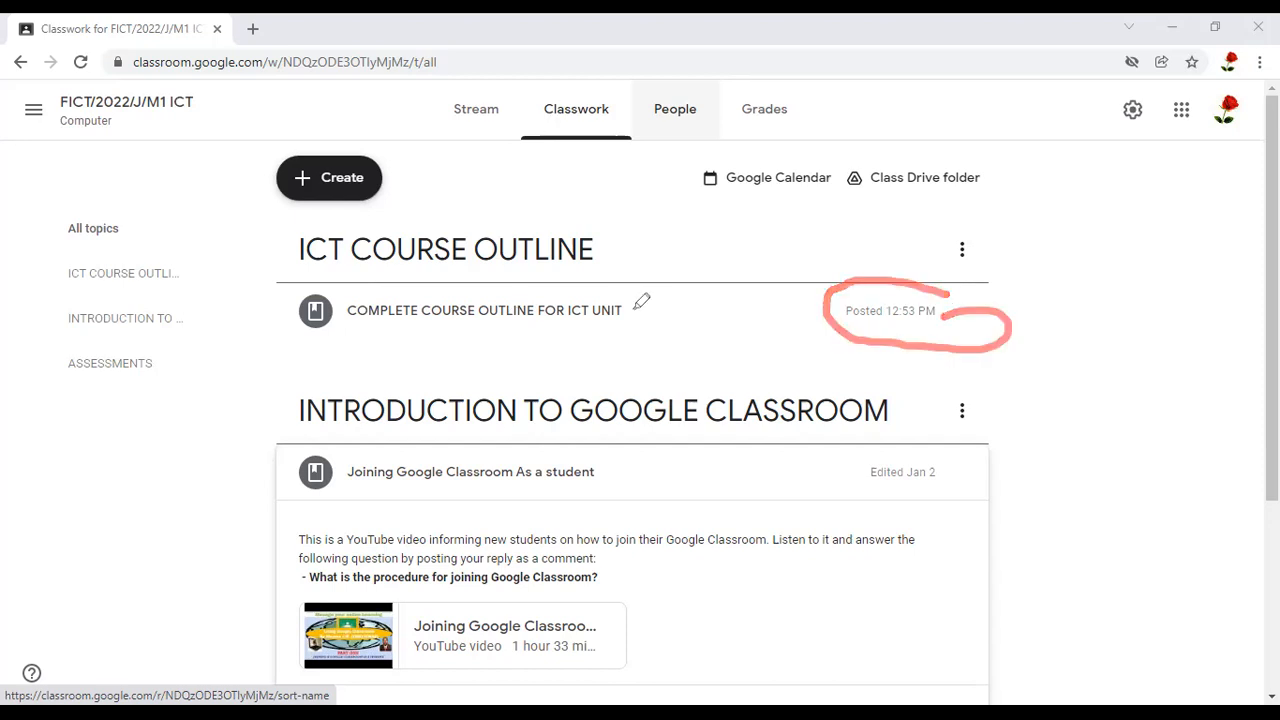
left_click(634, 309)
left_click_drag(634, 309, 745, 268)
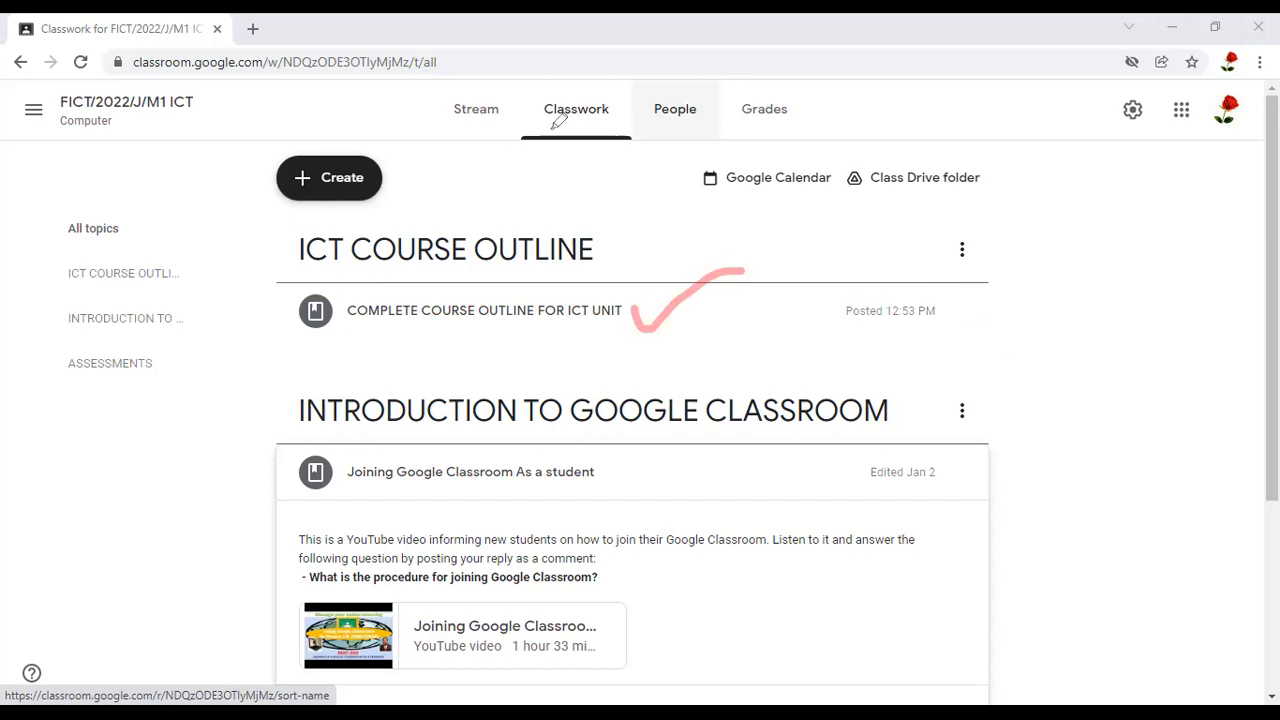
Expand the COMPLETE COURSE OUTLINE FOR ICT UNIT entry under ICT COURSE OUTLINE and view the full material
left_click(477, 312)
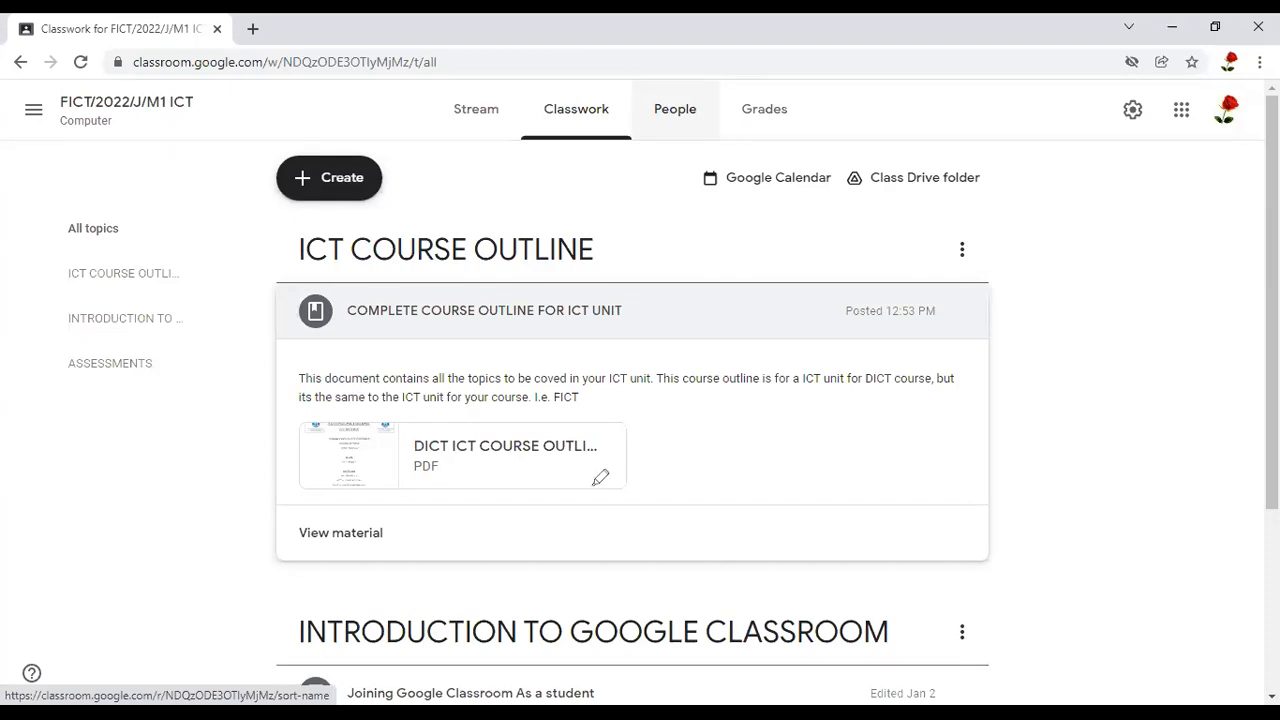
mouse_move(397, 526)
left_mouse_down()
mouse_move(408, 540)
mouse_move(528, 462)
left_mouse_up()
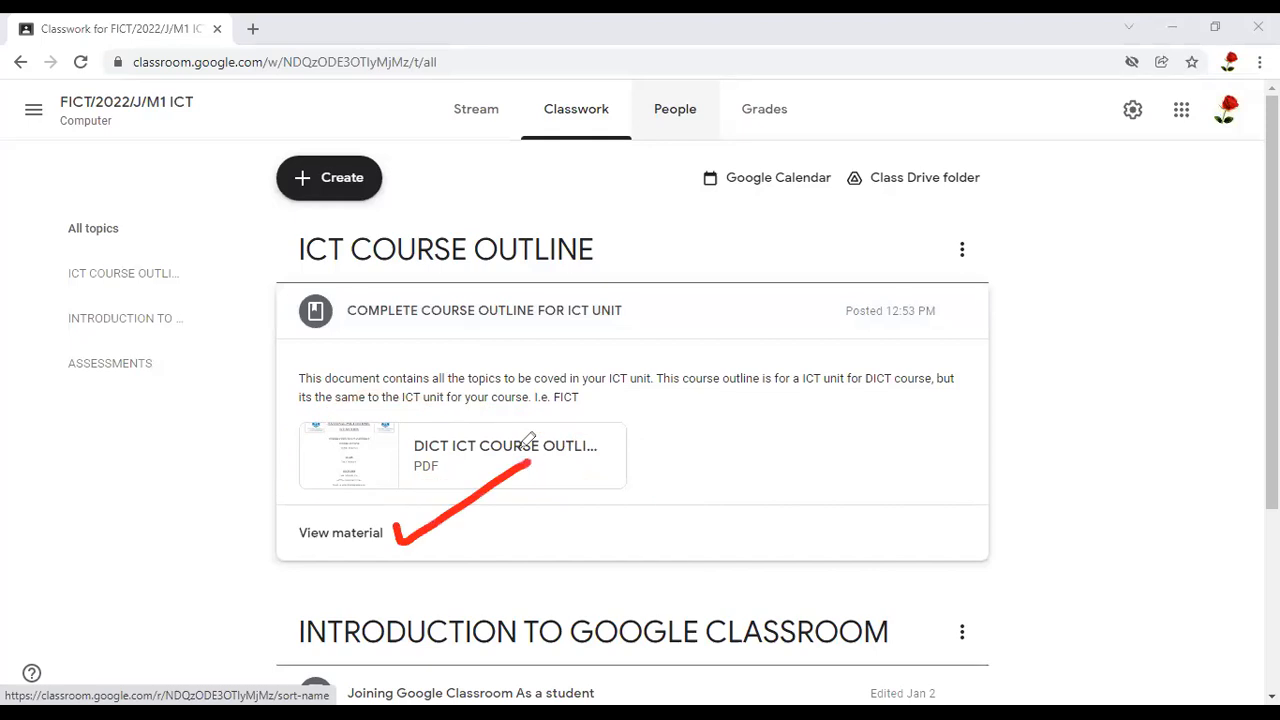
left_click(362, 535)
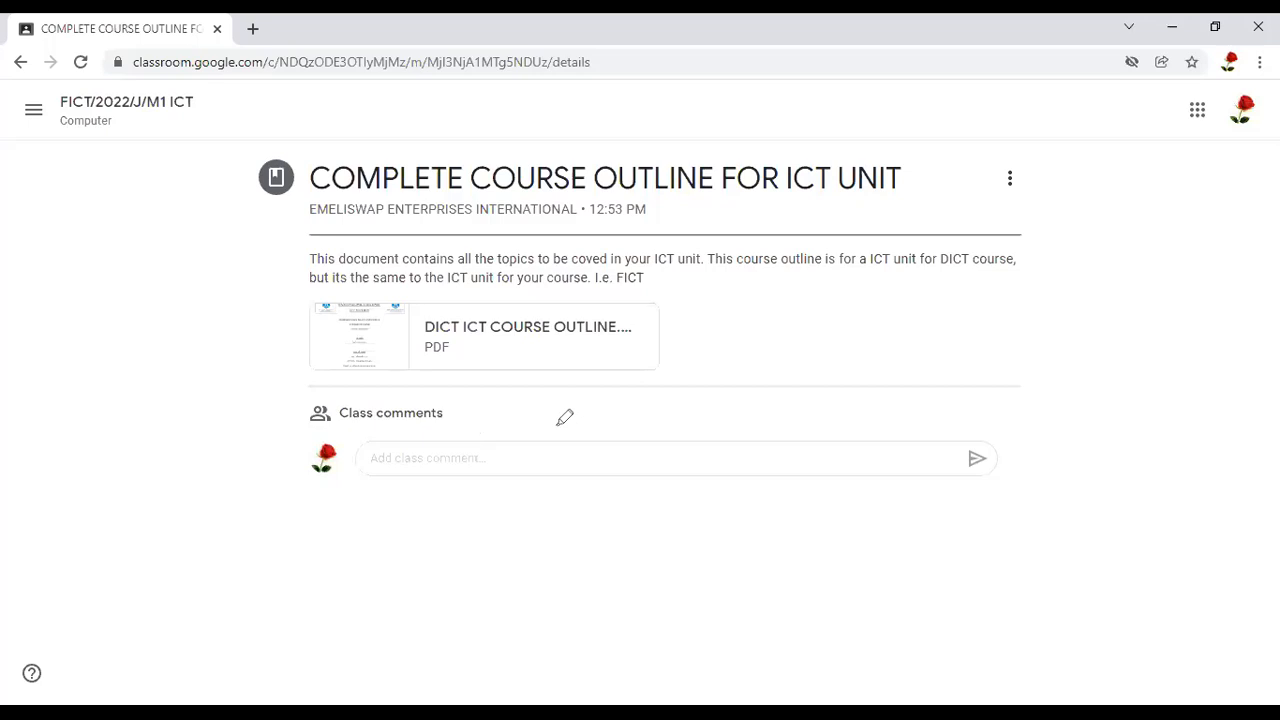
Open the material's attached DICT ICT COURSE OUTLINE.pdf for preview
left_click_drag(466, 447, 558, 425)
left_click_drag(638, 316, 350, 290)
left_click_drag(566, 348, 426, 296)
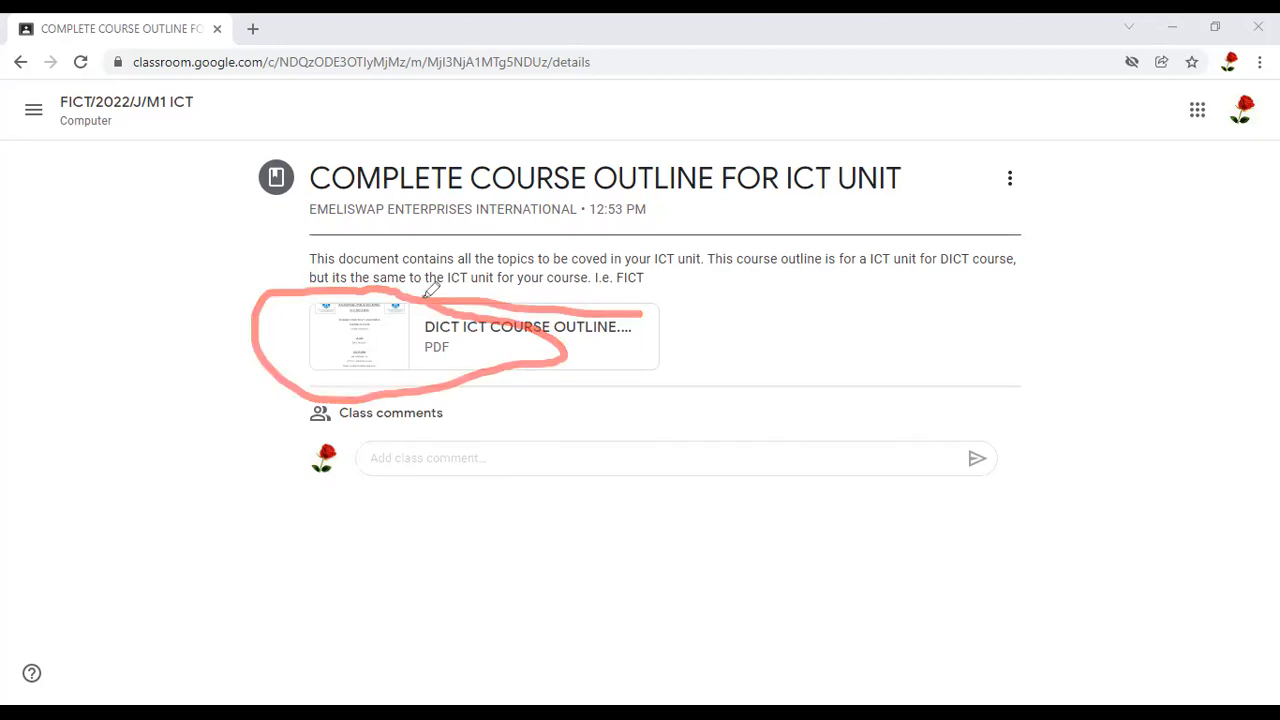
left_click(362, 339)
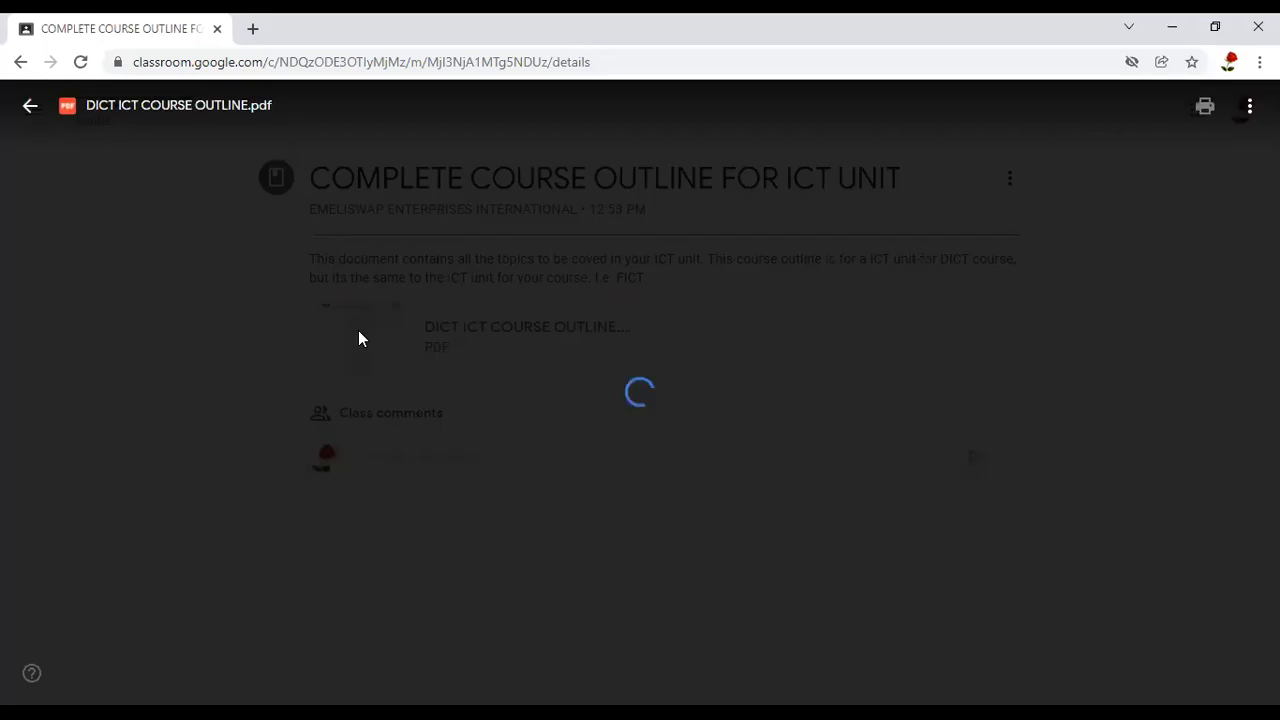
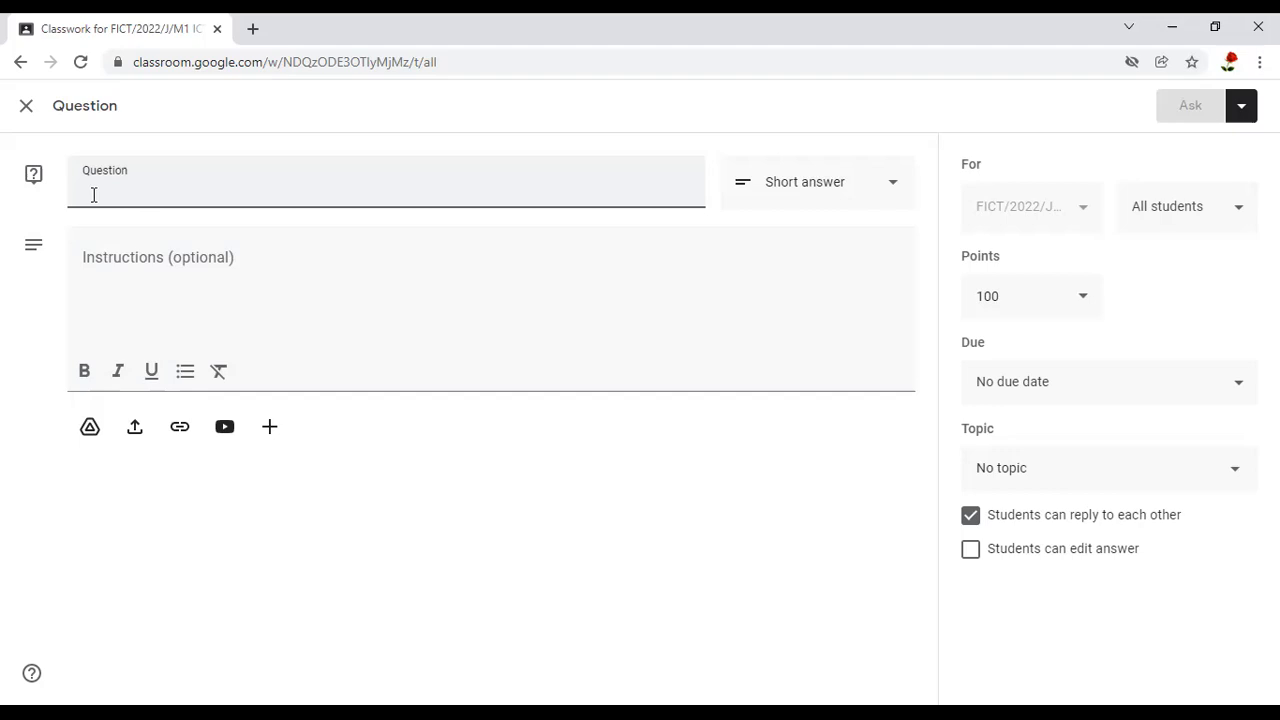
Enter the question text "How many topics are students expected to cover in ICT unit for FICT/2022/J/M1 class?"
type("How many topics ")
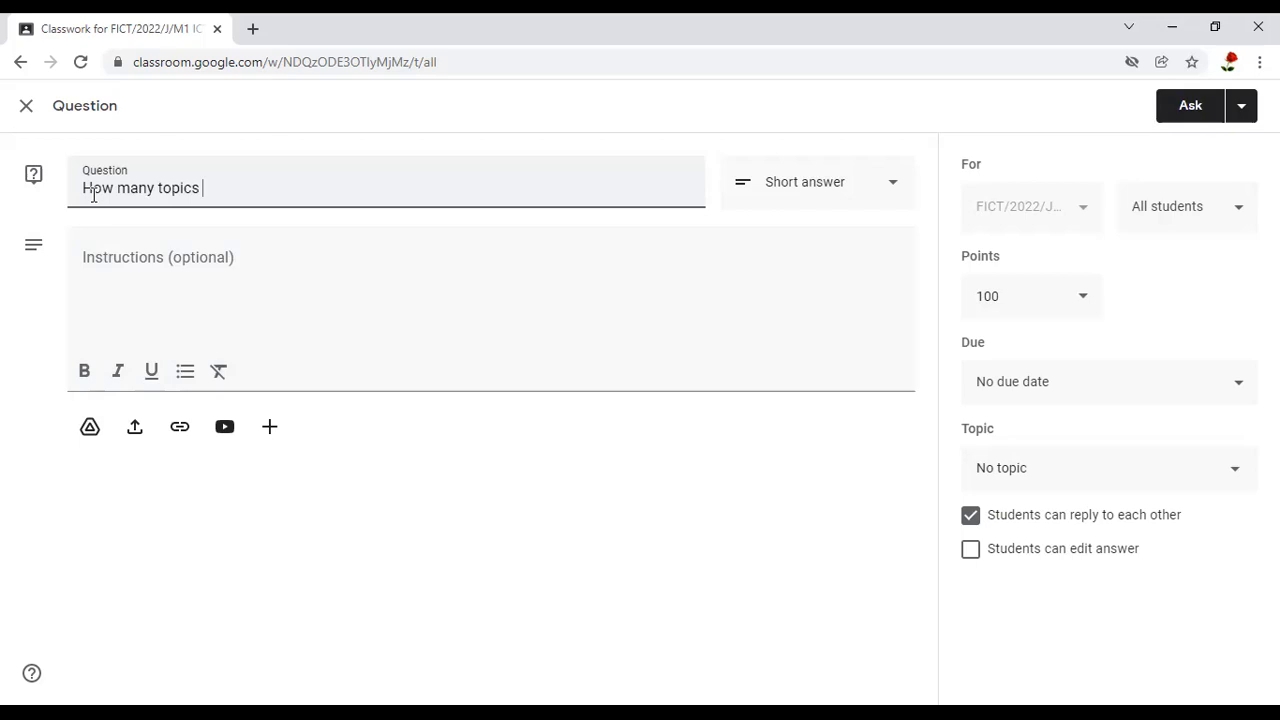
type("are students expected to")
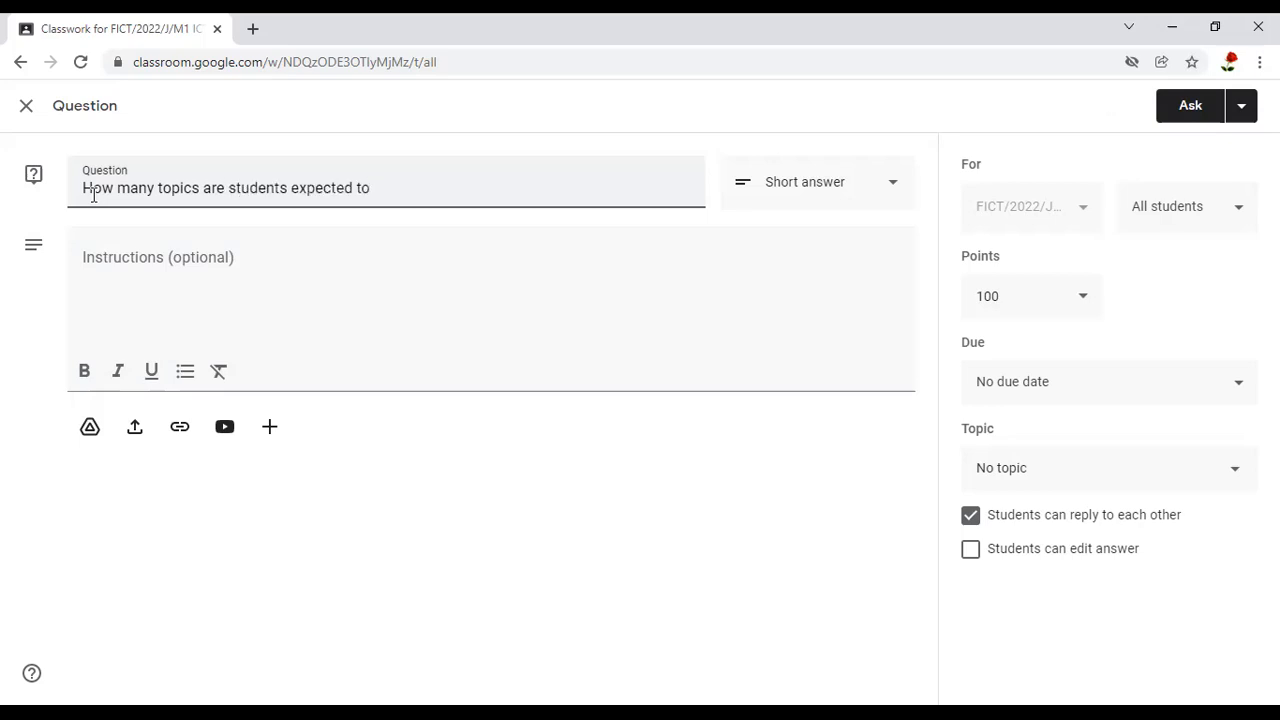
type(" cover in ICT unit for FIC")
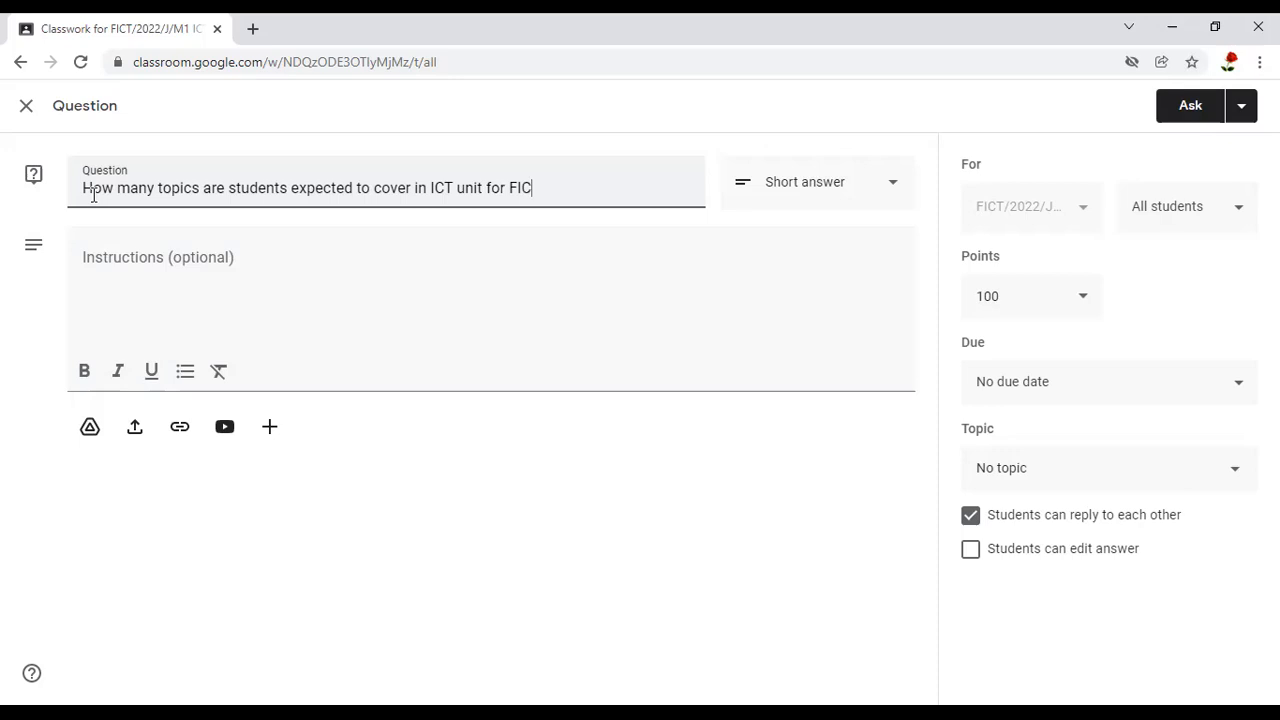
type("T/2022/J/M1 class?")
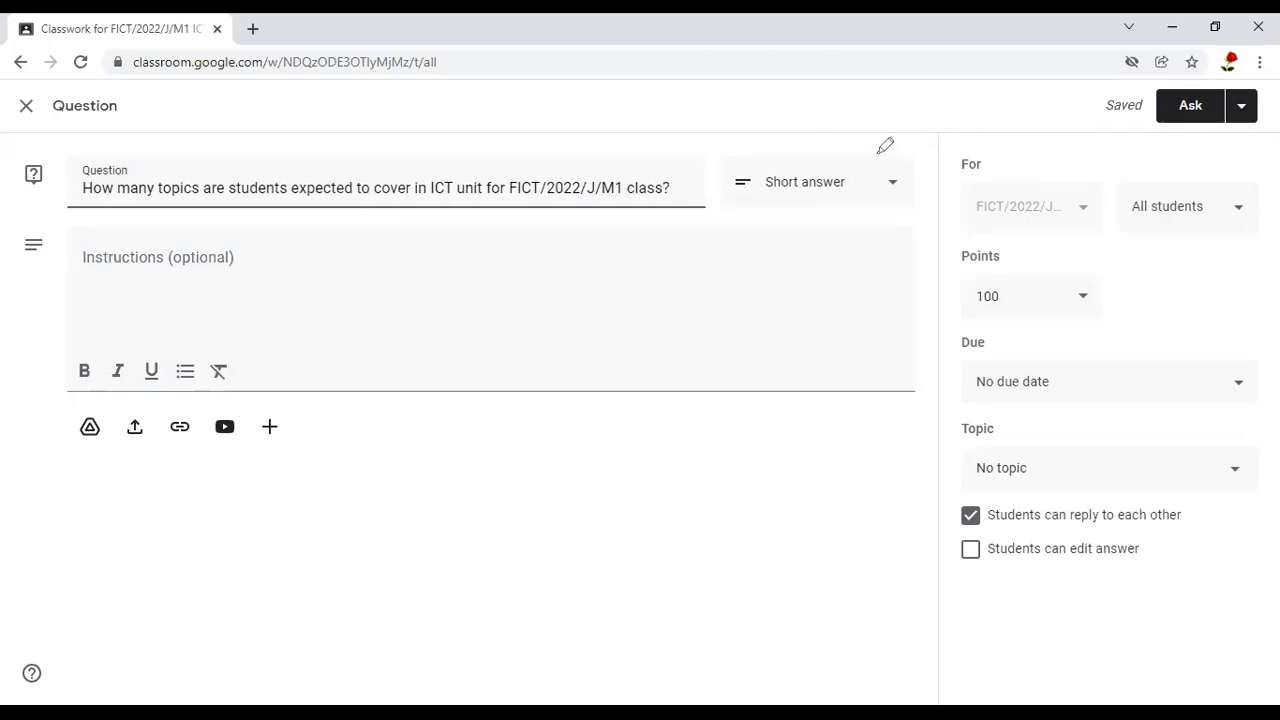
Keep Short answer as the question type and set the question's points to 10
left_click_drag(880, 152, 929, 237)
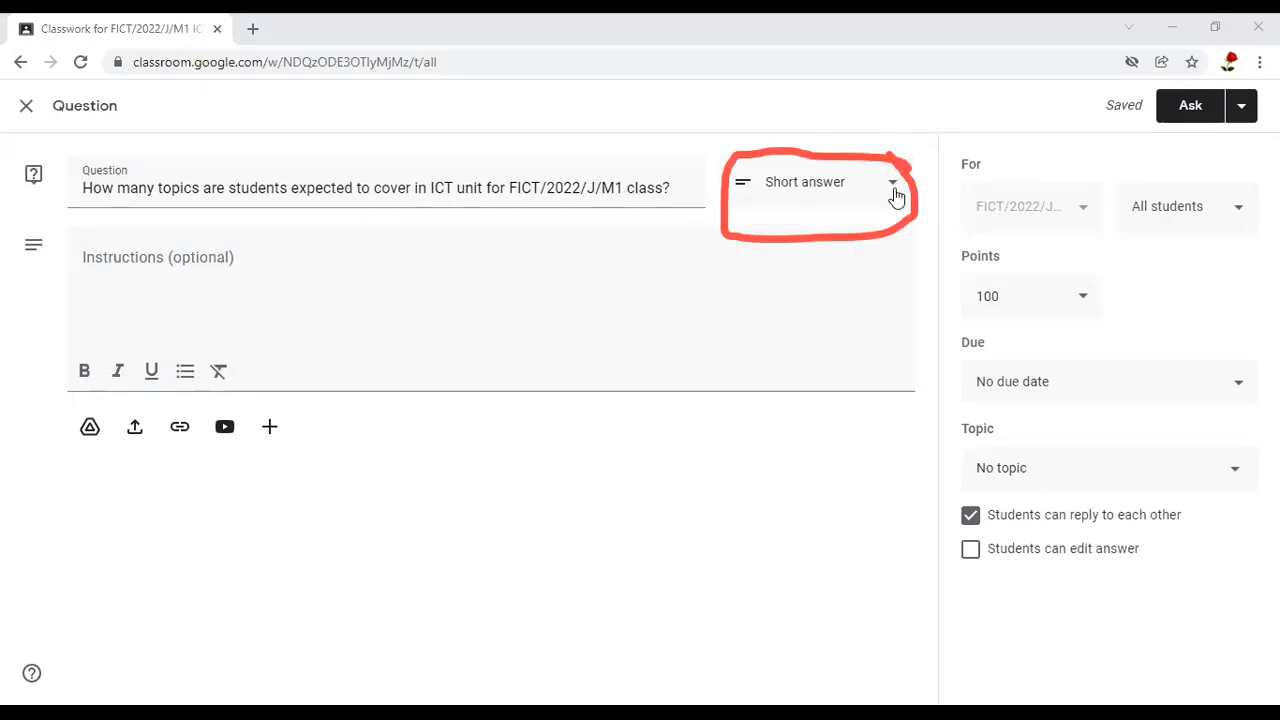
left_click(808, 191)
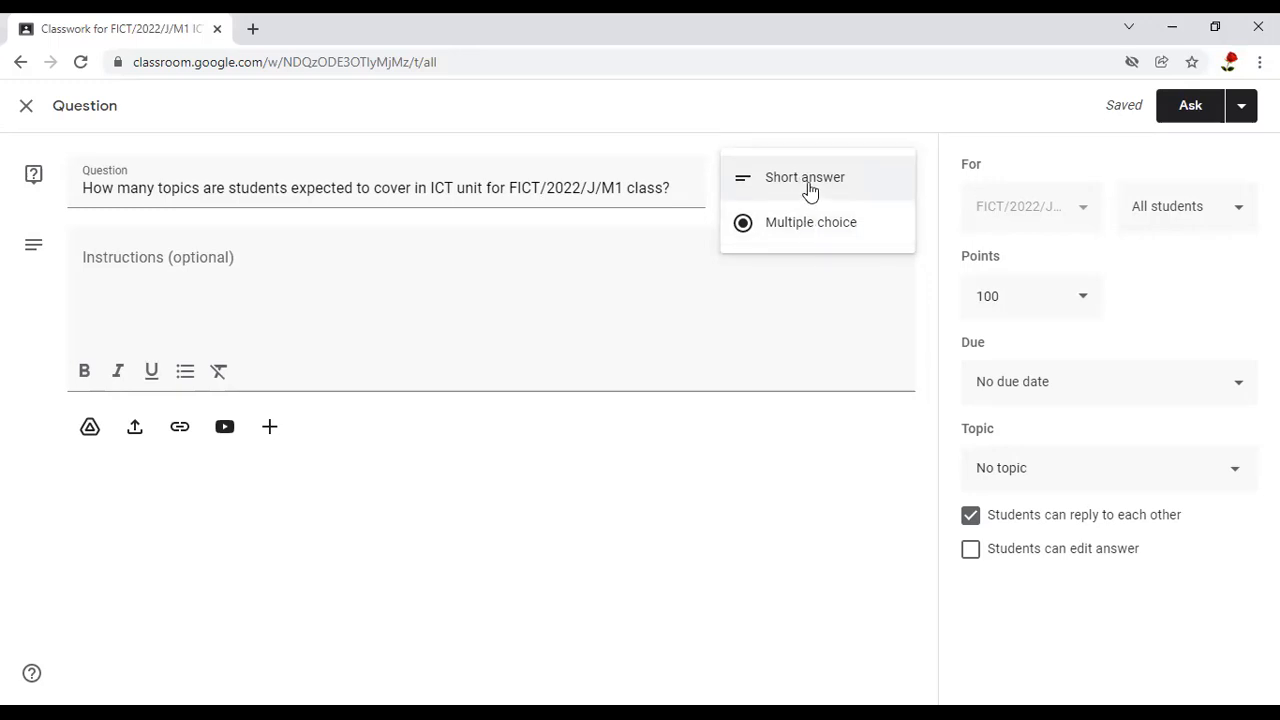
left_click(810, 188)
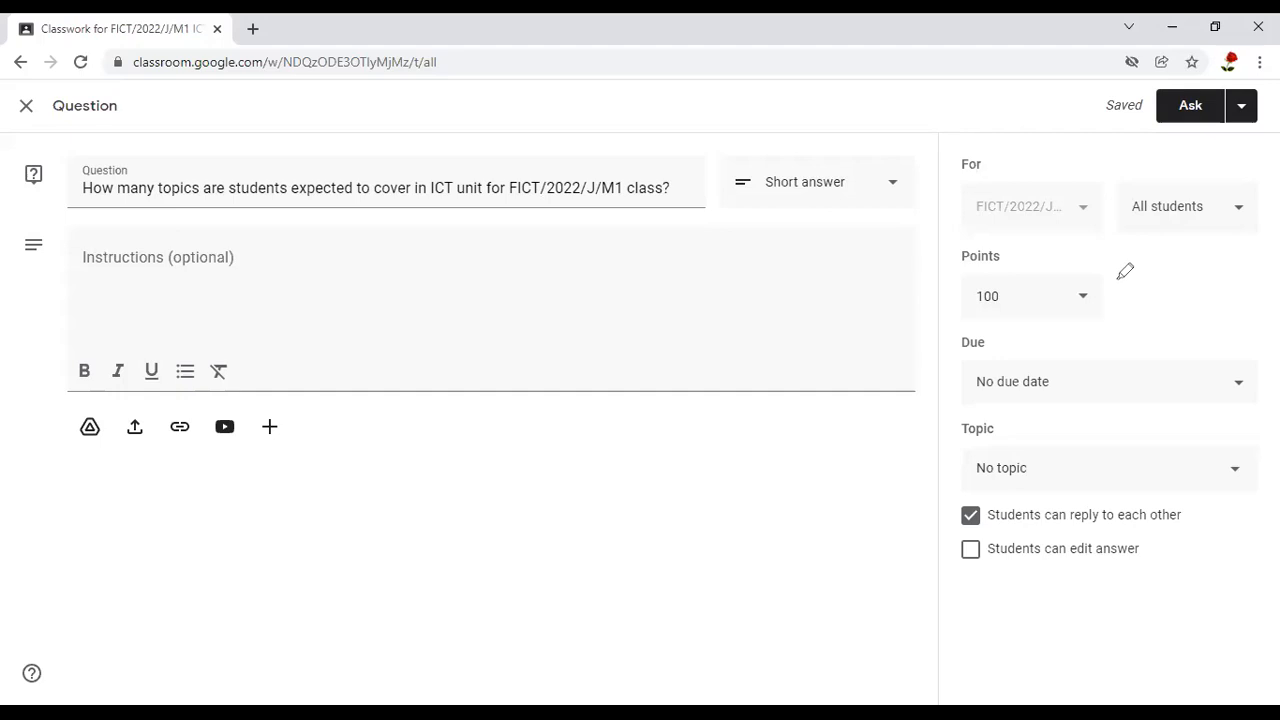
left_click_drag(1077, 265, 1092, 266)
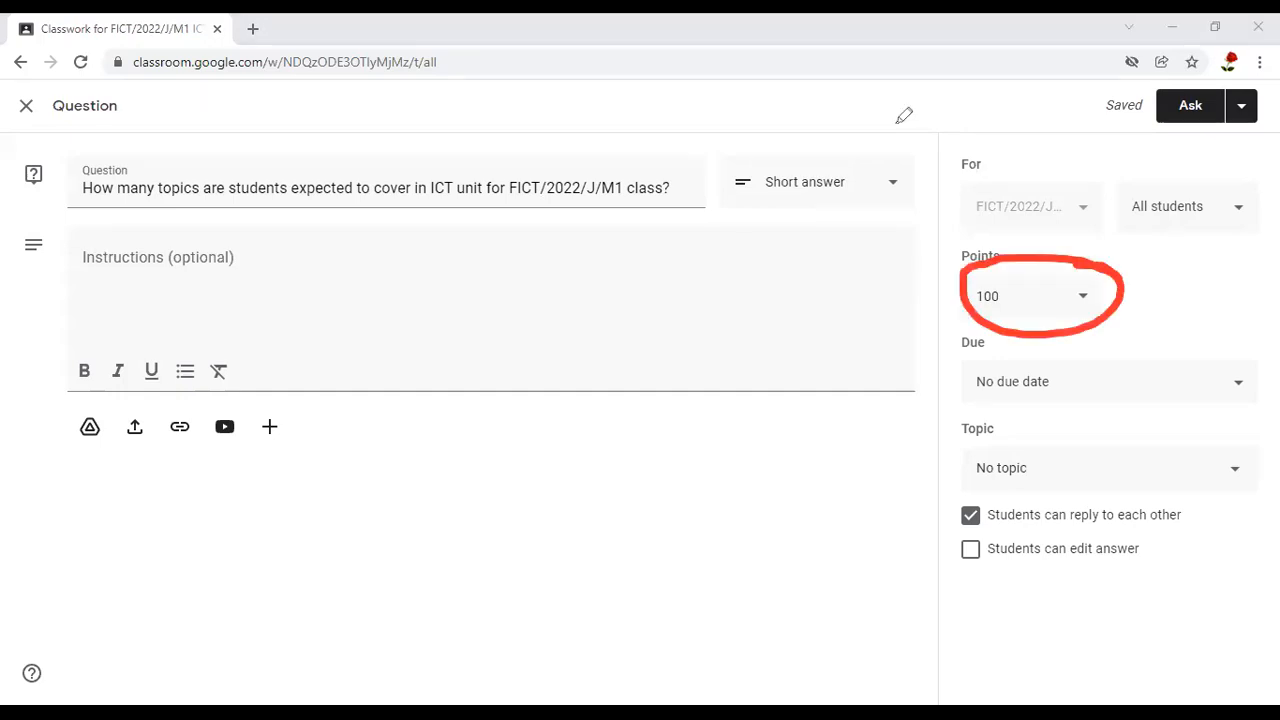
left_click(1007, 296)
type("10")
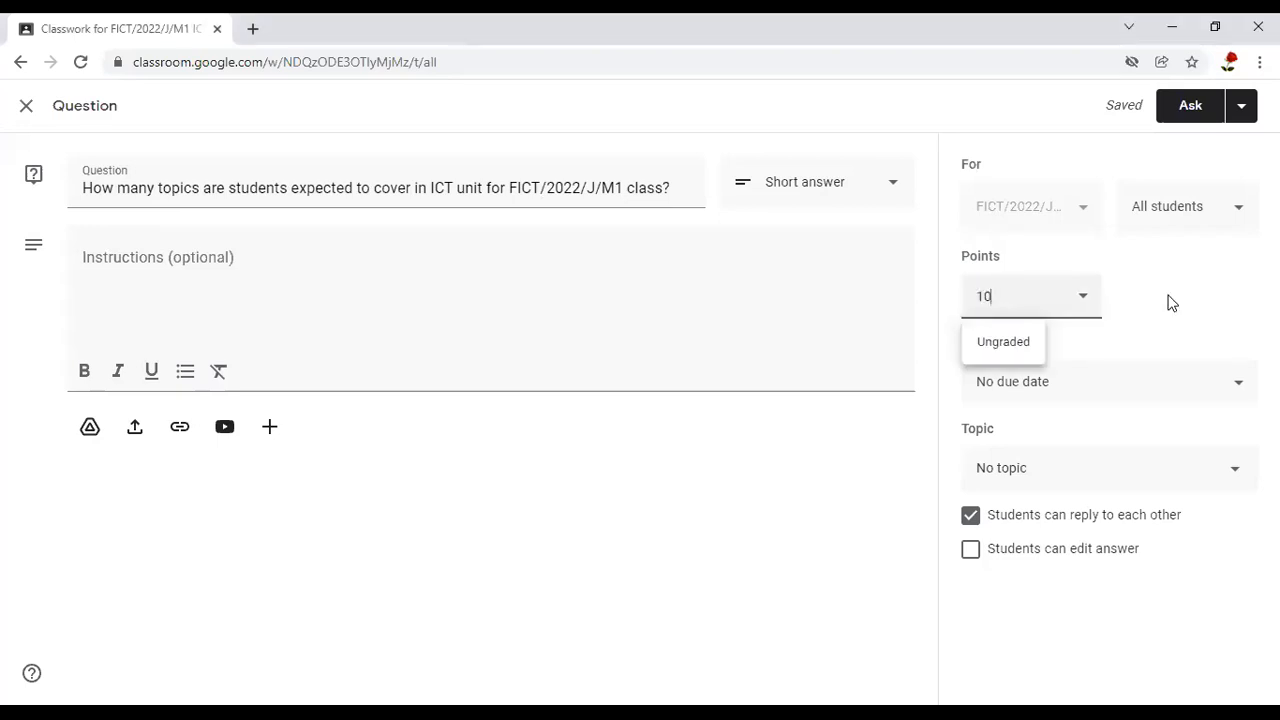
left_click(1160, 326)
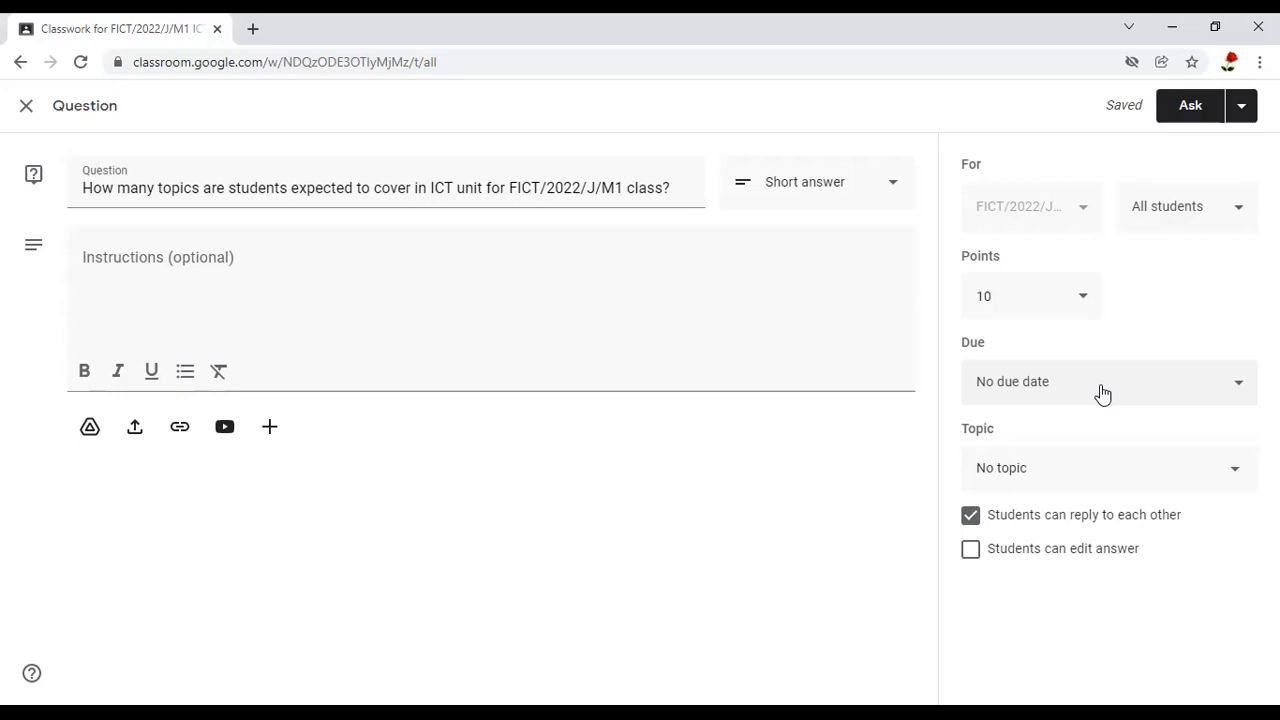
Set the question's due date to Jan 5, 2022
left_click(1117, 384)
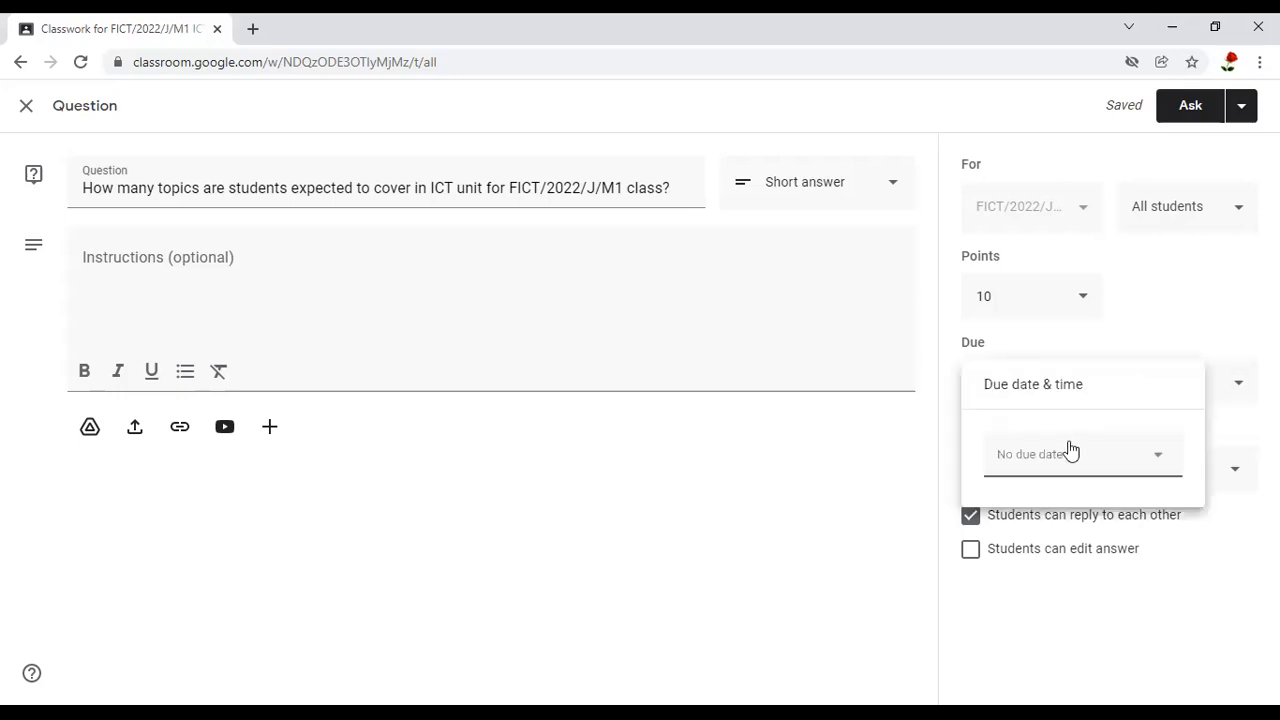
left_click(1051, 457)
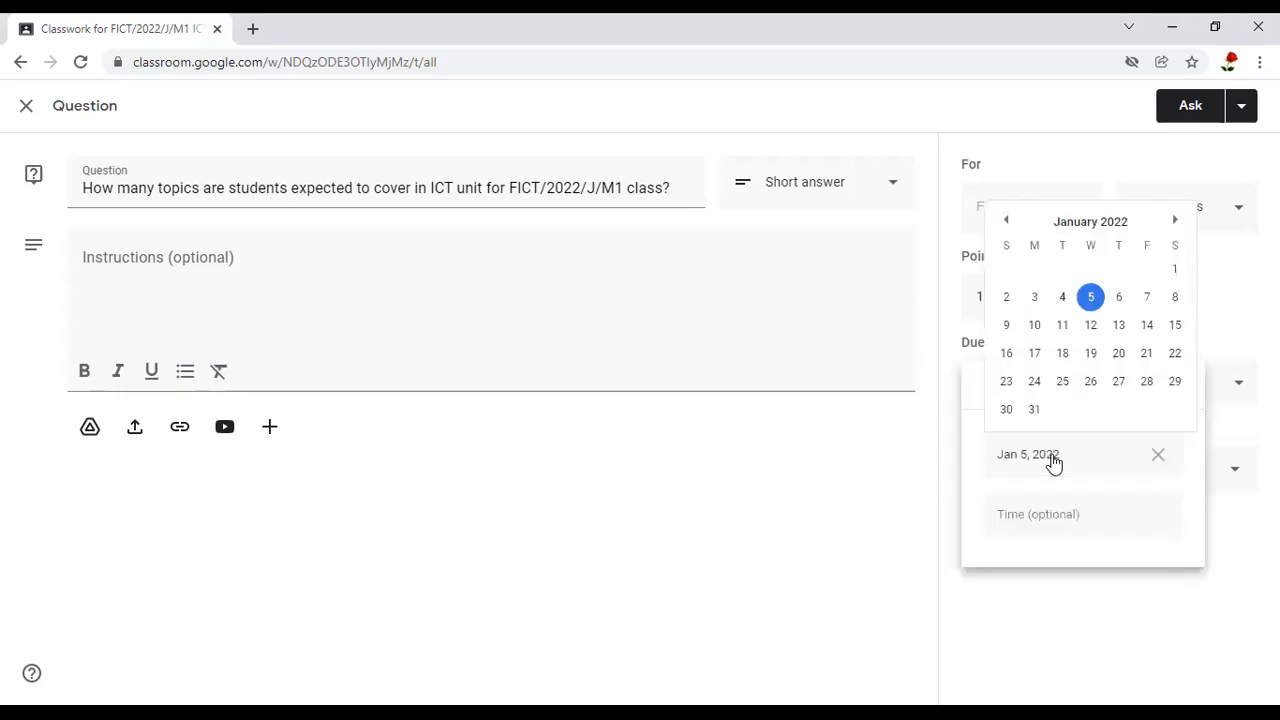
left_click(1090, 297)
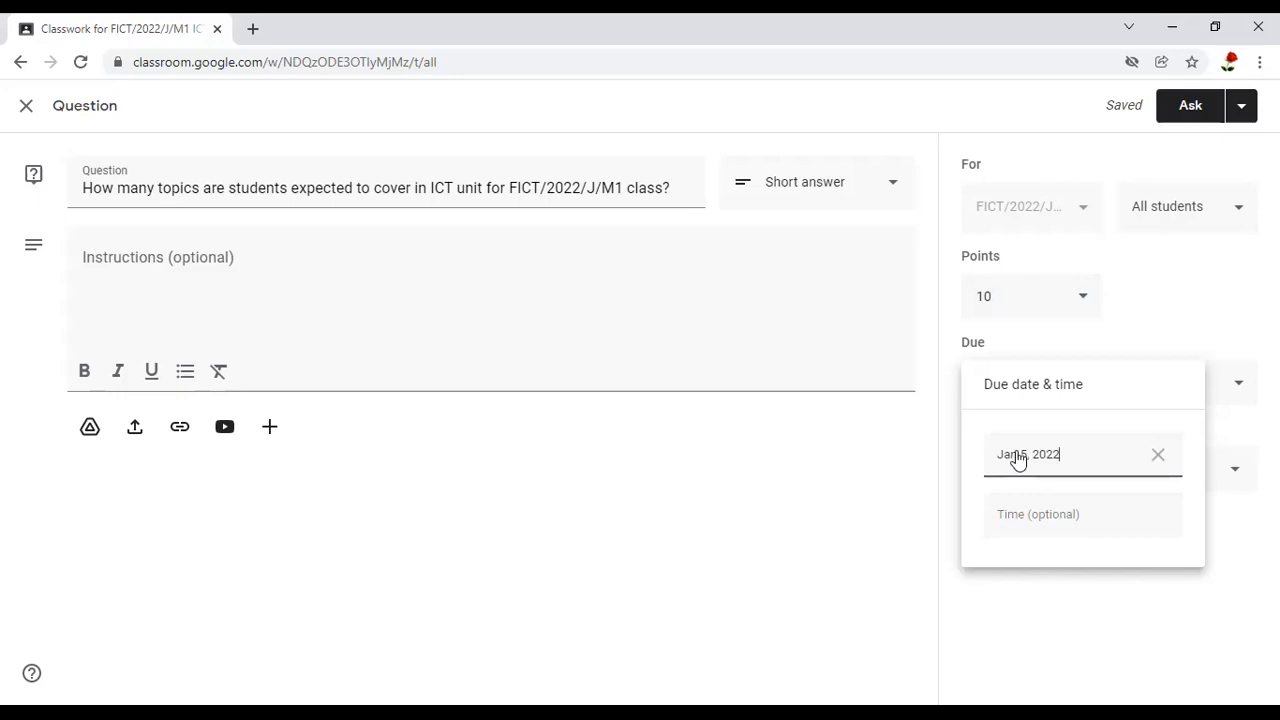
Set the question's due time to 10:00 AM
left_click(1022, 515)
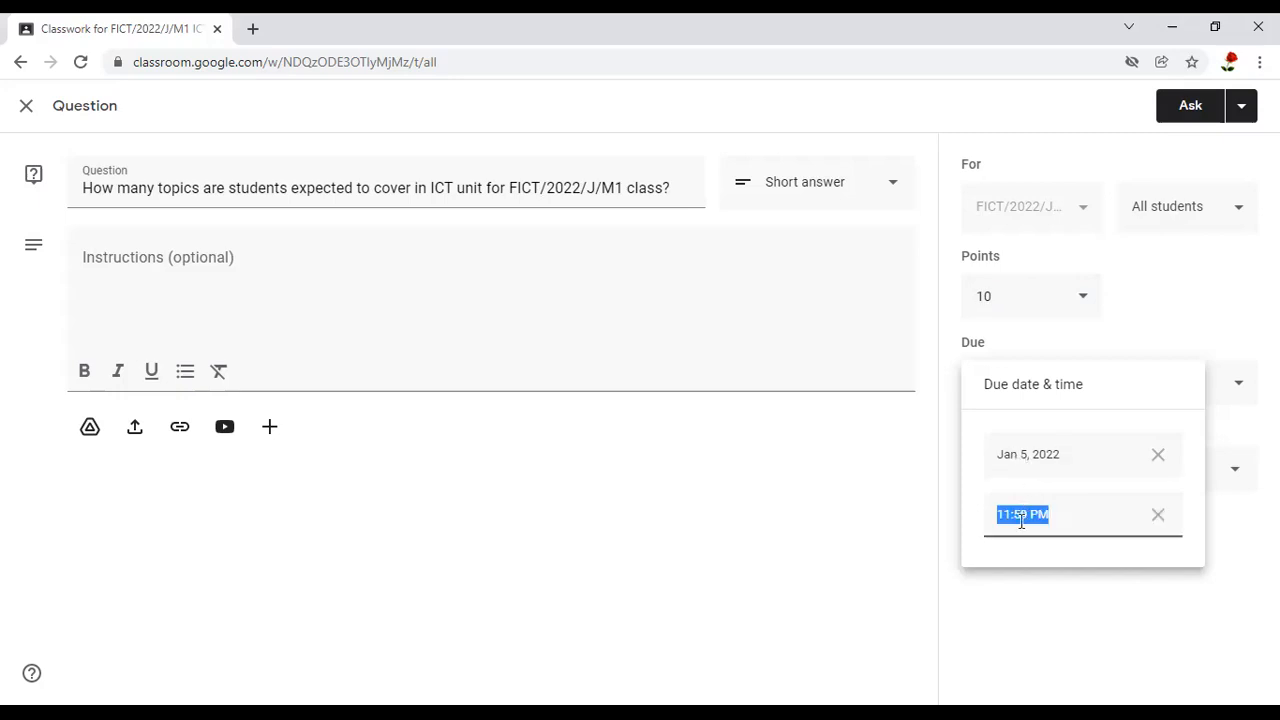
left_click(1011, 515)
key("BackSpace")
type("0")
left_click(1029, 515)
key("BackSpace")
key("BackSpace")
type("00")
left_click(1038, 514)
key("BackSpace")
type("A")
triple_click(994, 514)
left_click(1231, 425)
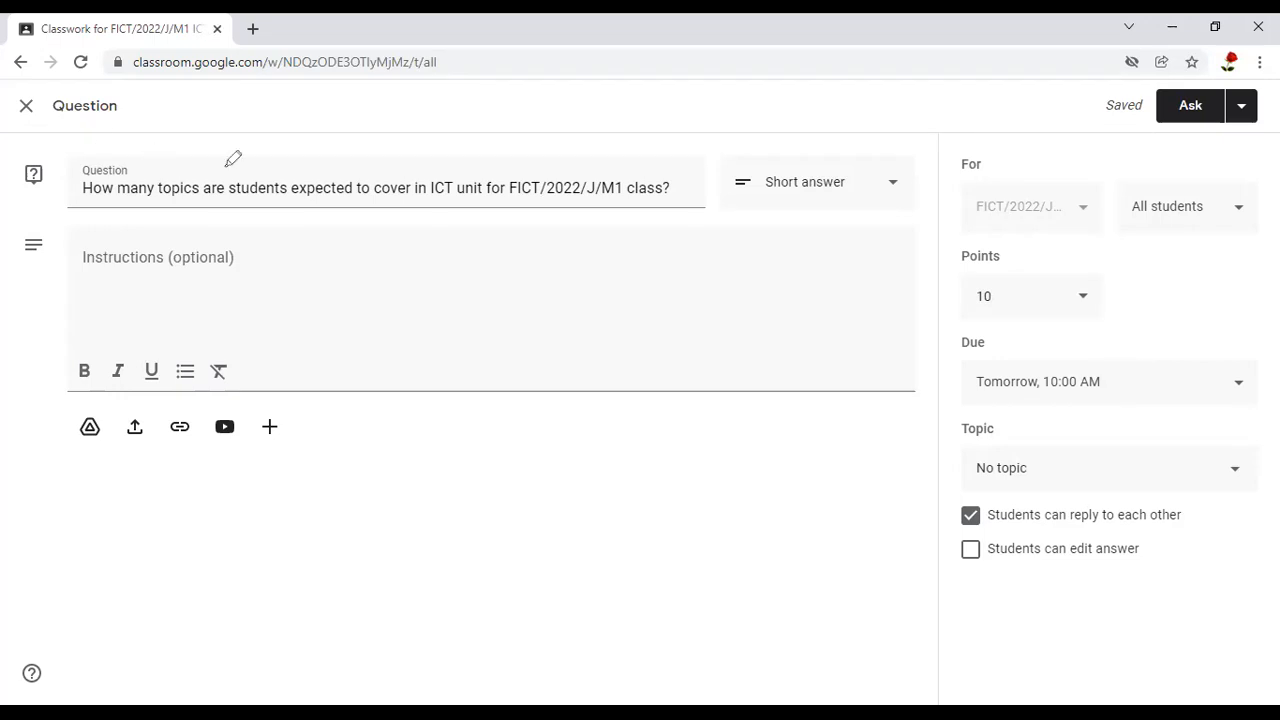
Assign the question to the ICT COURSE OUTLINE topic
left_click_drag(60, 194, 182, 123)
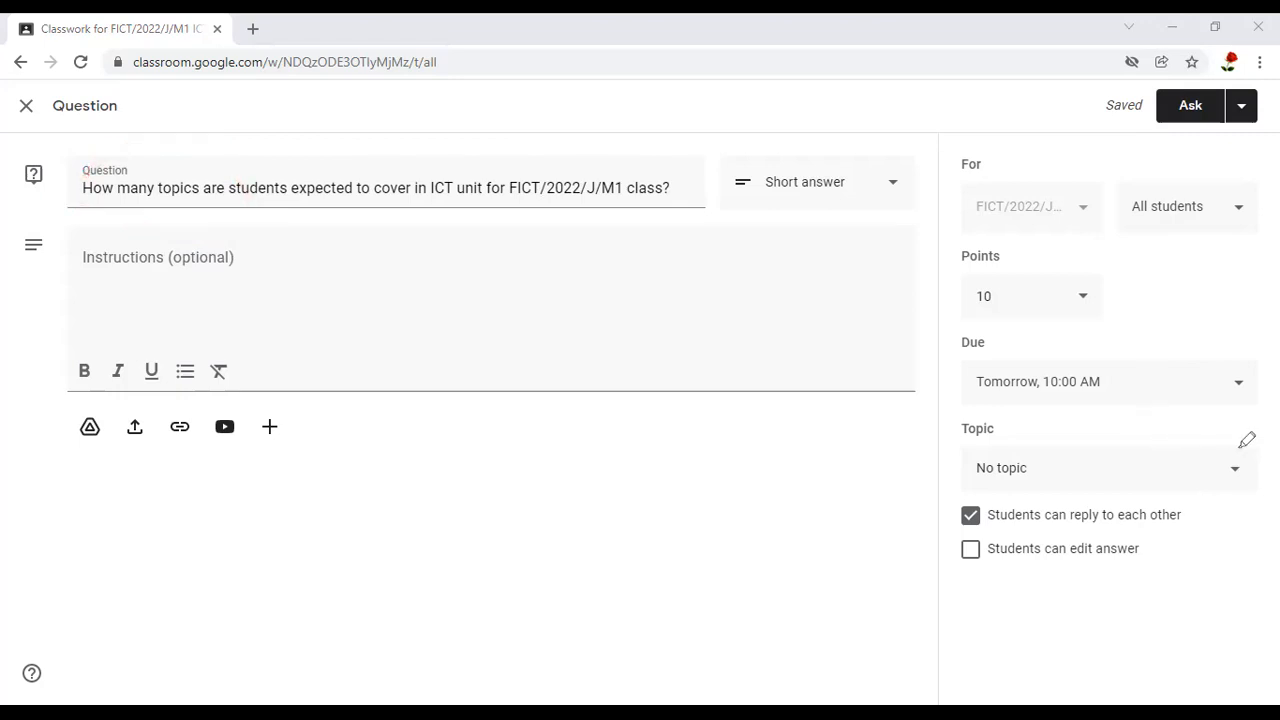
mouse_move(1245, 445)
left_mouse_down()
mouse_move(1006, 410)
mouse_move(986, 423)
mouse_move(1140, 500)
mouse_move(1276, 465)
left_mouse_up()
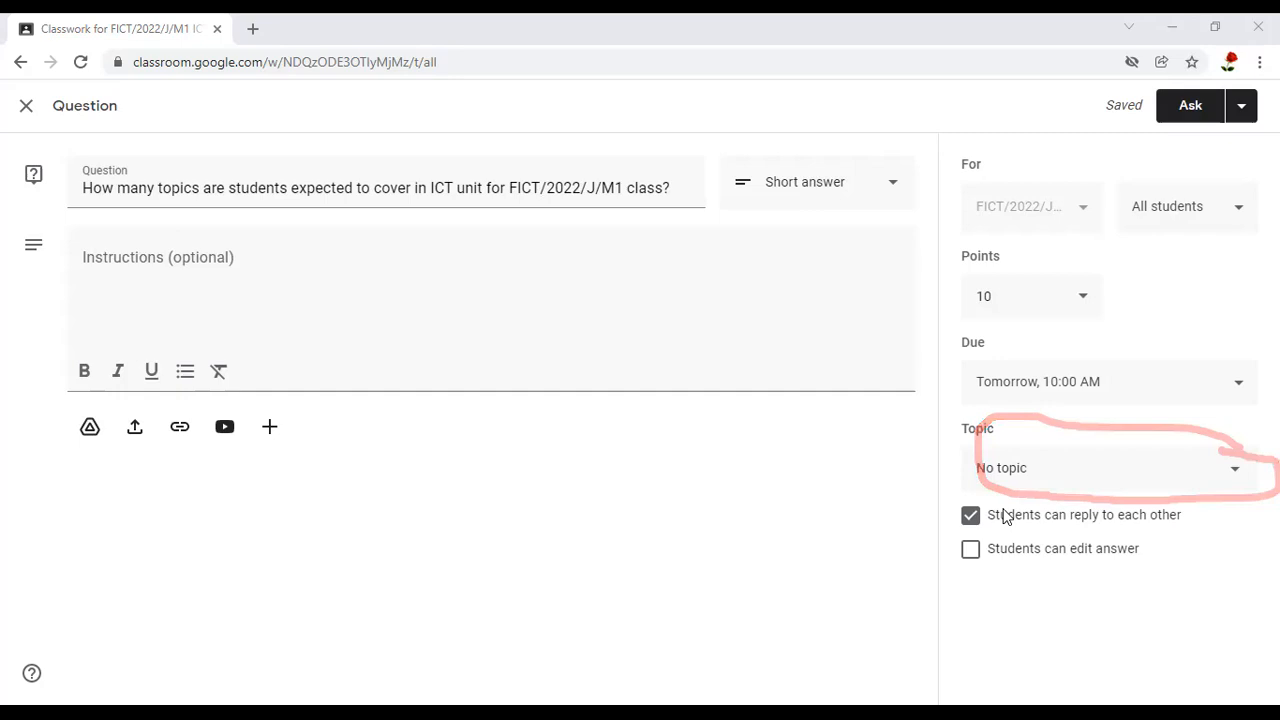
left_click(1232, 475)
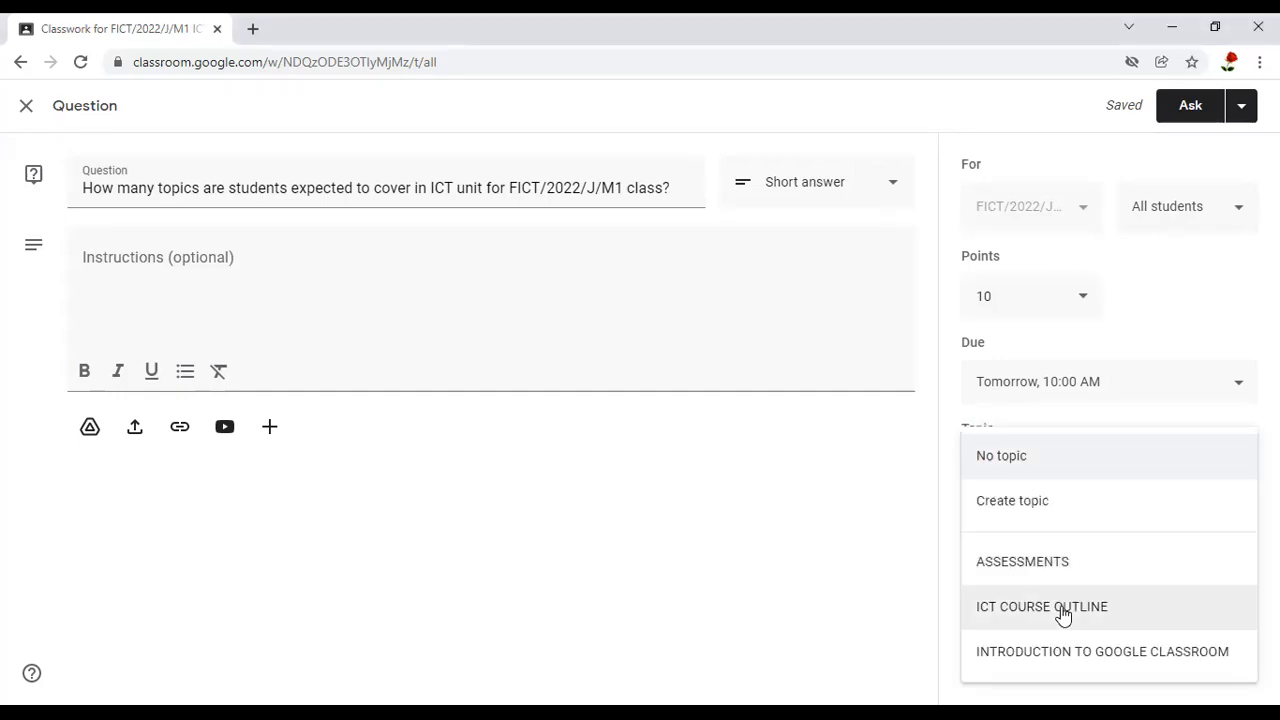
left_click(1062, 612)
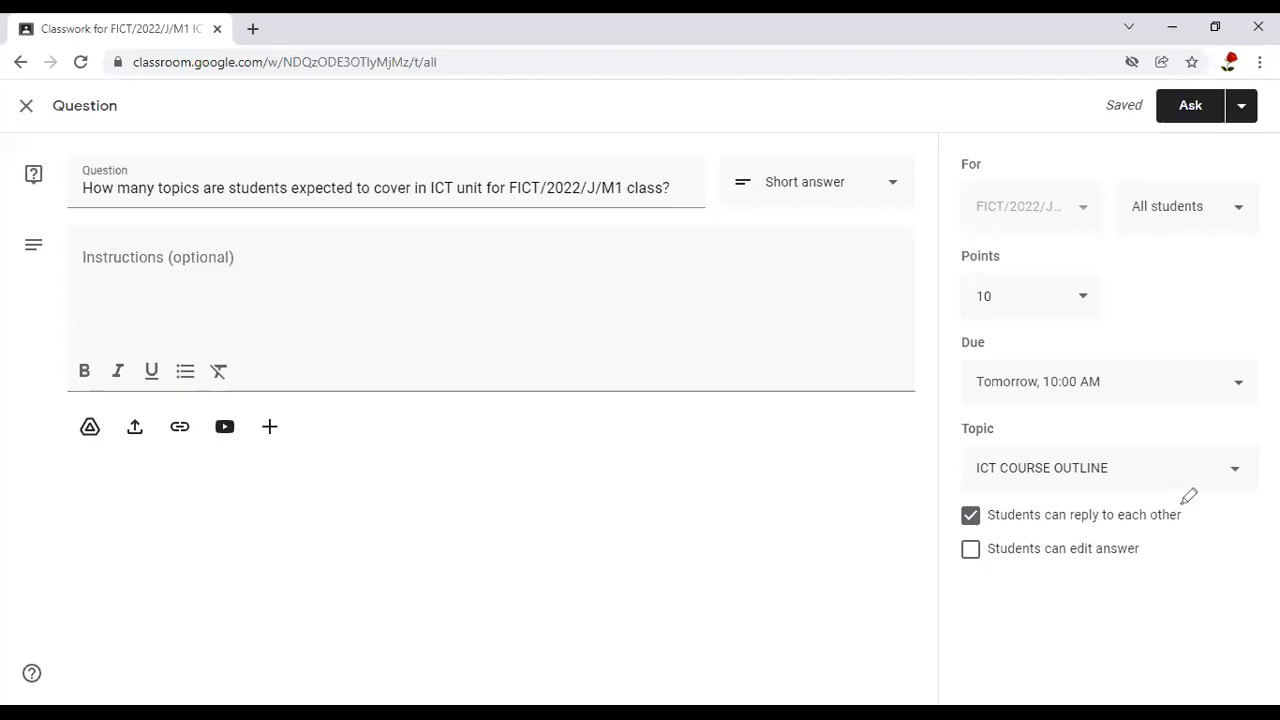
Allow students to edit their answer and turn off students replying to each other
left_click_drag(1152, 501, 1182, 503)
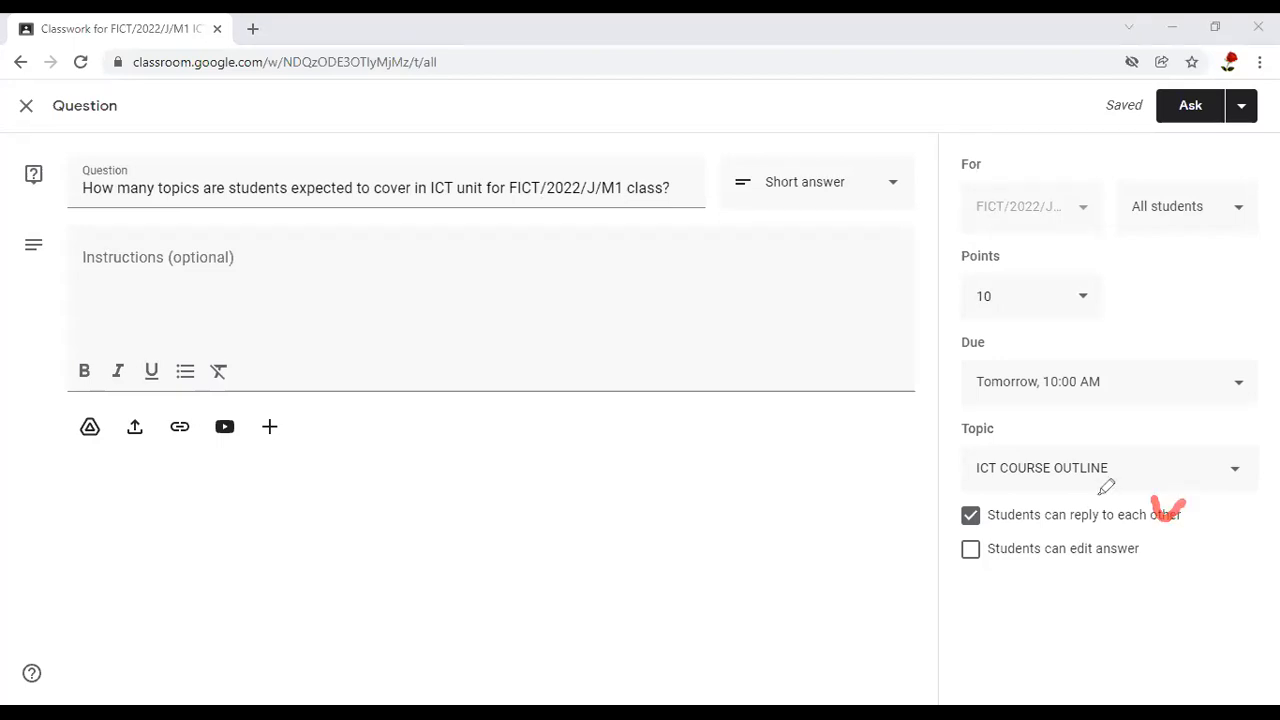
mouse_move(944, 520)
left_mouse_down()
mouse_move(1004, 500)
mouse_move(948, 512)
left_mouse_up()
left_click_drag(984, 534, 982, 538)
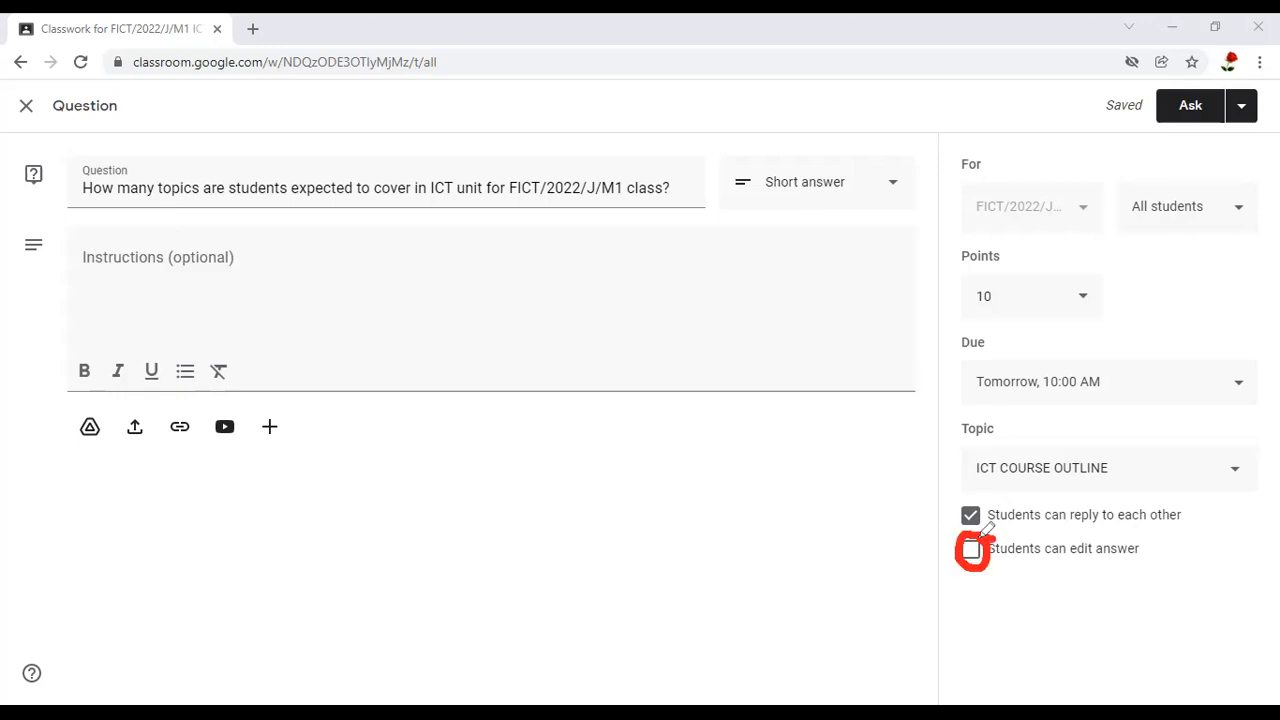
left_click(970, 550)
left_click_drag(966, 550, 1025, 538)
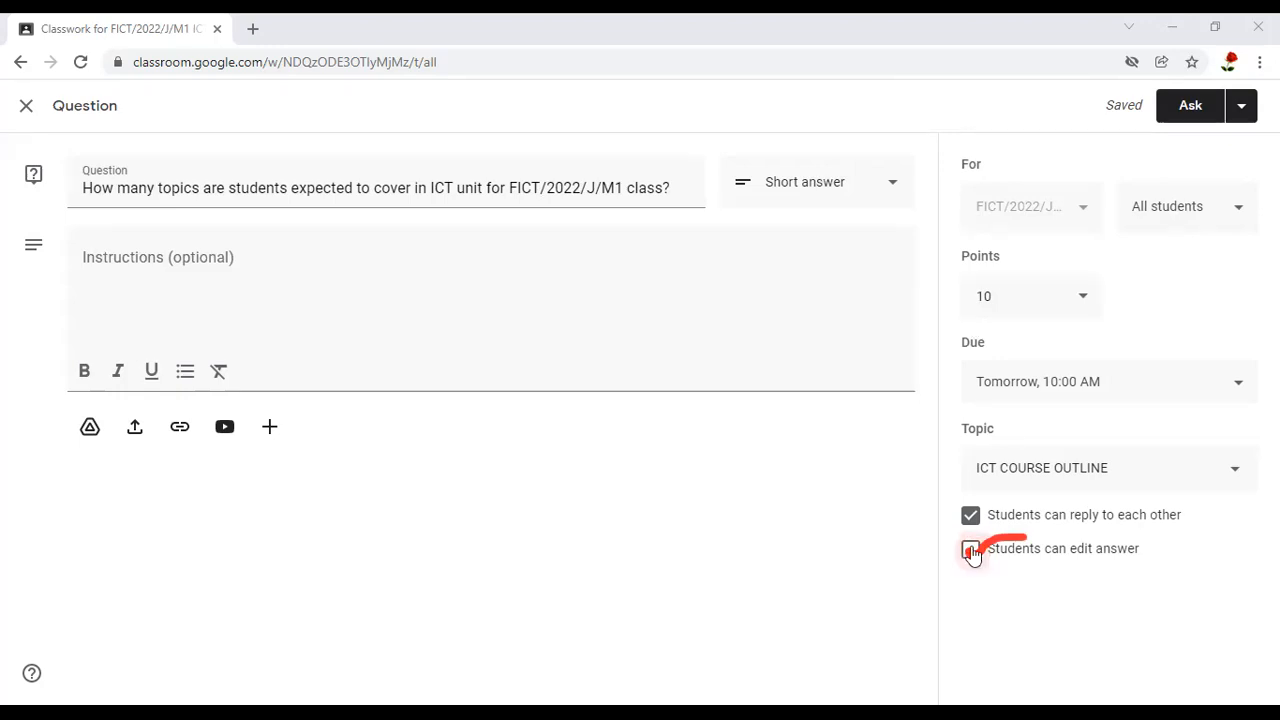
left_click(970, 551)
left_click(971, 518)
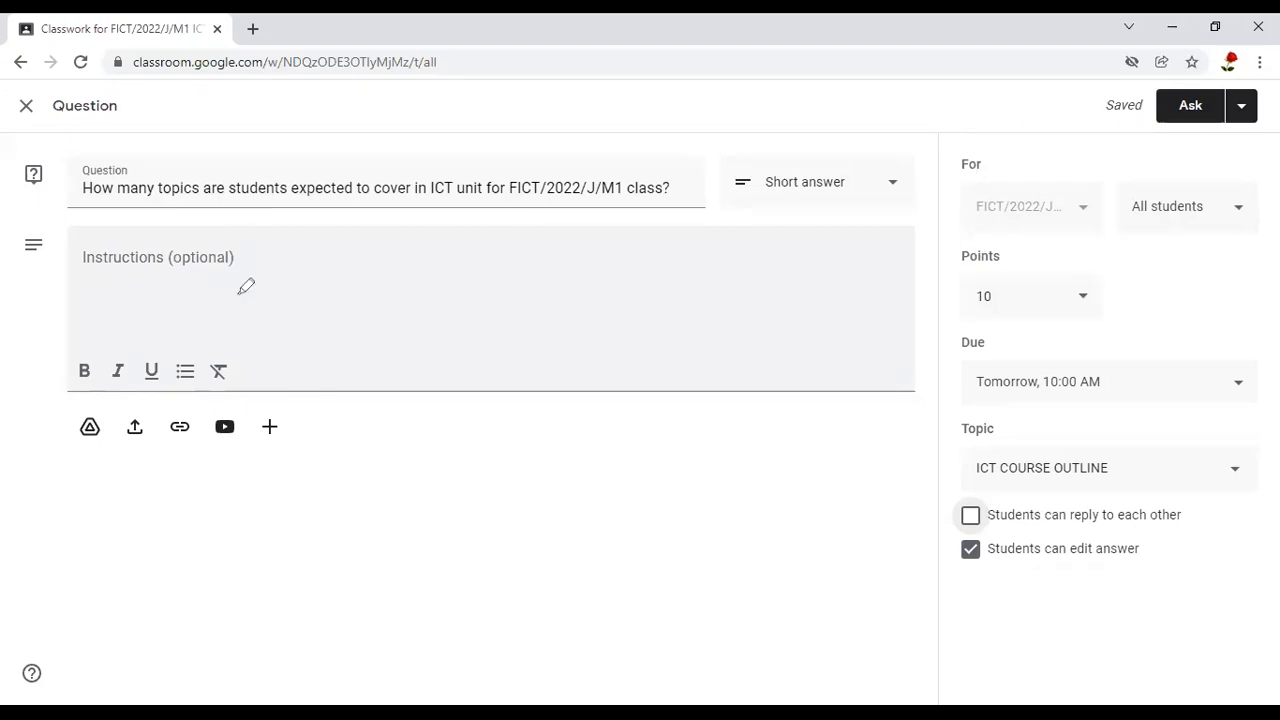
Enter the instructions "Read through the ICT course outline and attempt this question before 10.00Am on 5th January 2022"
left_click_drag(266, 232, 262, 230)
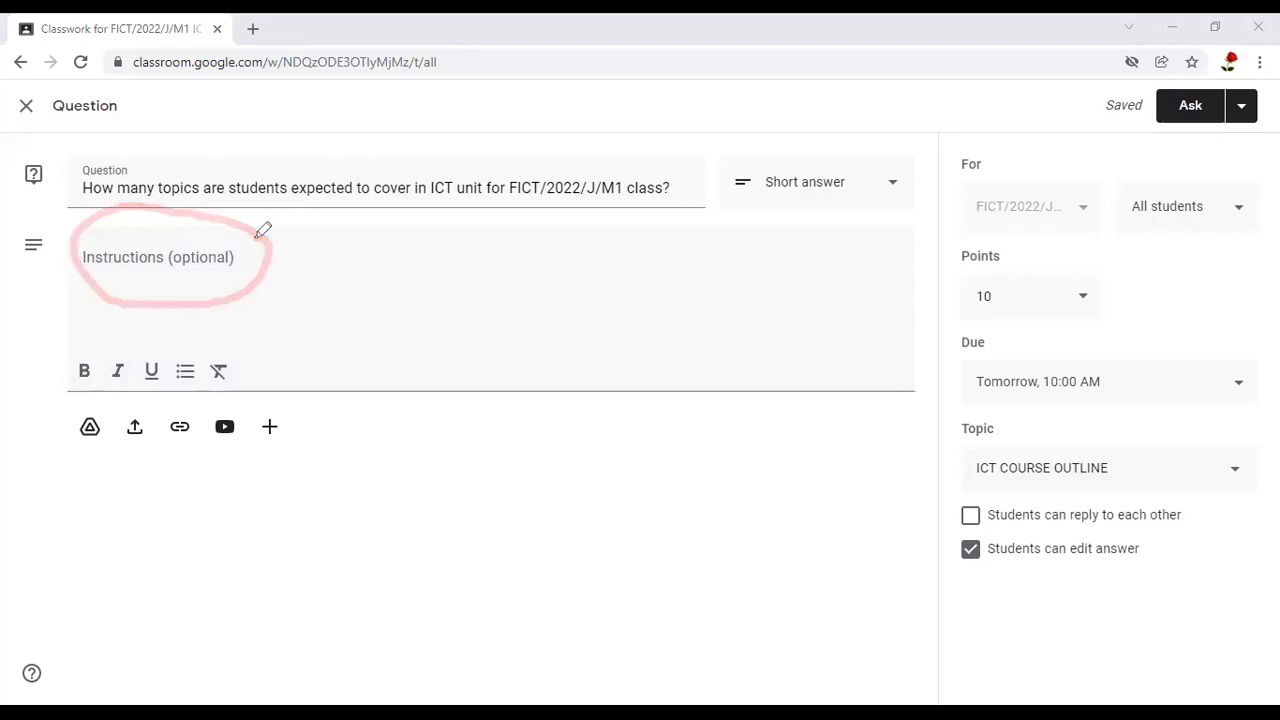
left_click(150, 264)
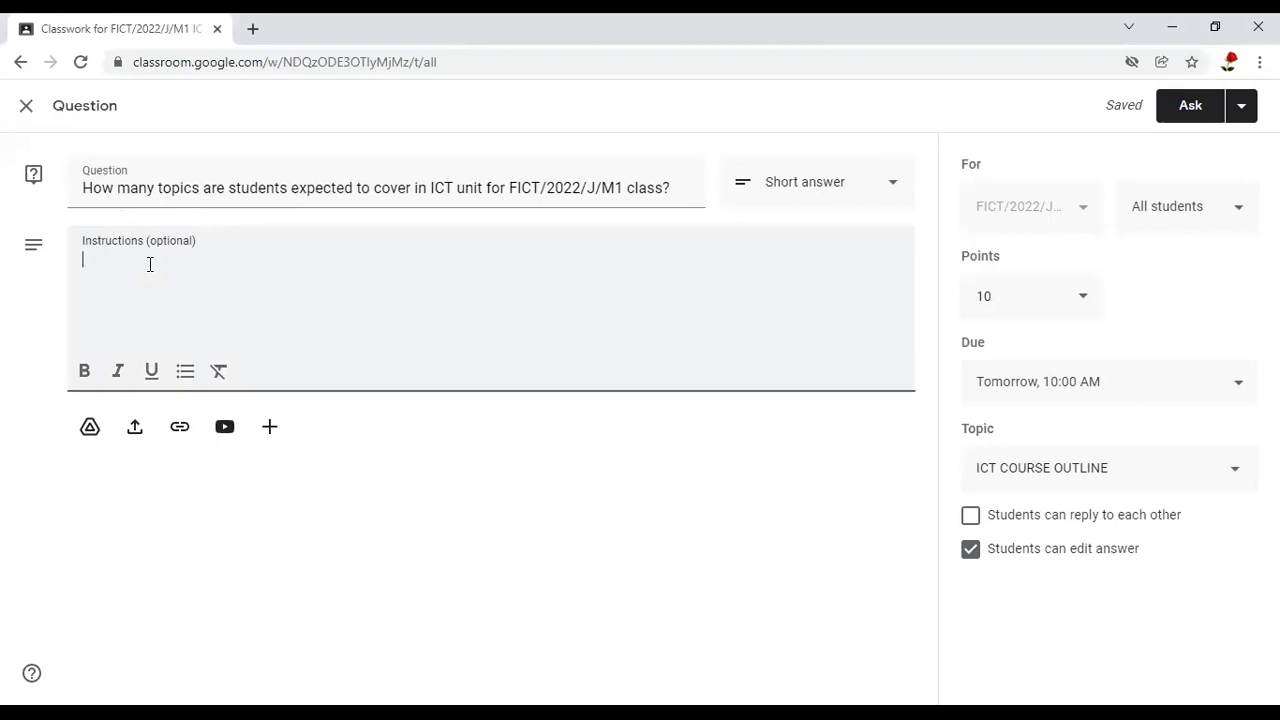
type("Read throu")
type("gh the ICT course o")
type("utline")
left_click(189, 259)
type("ICT")
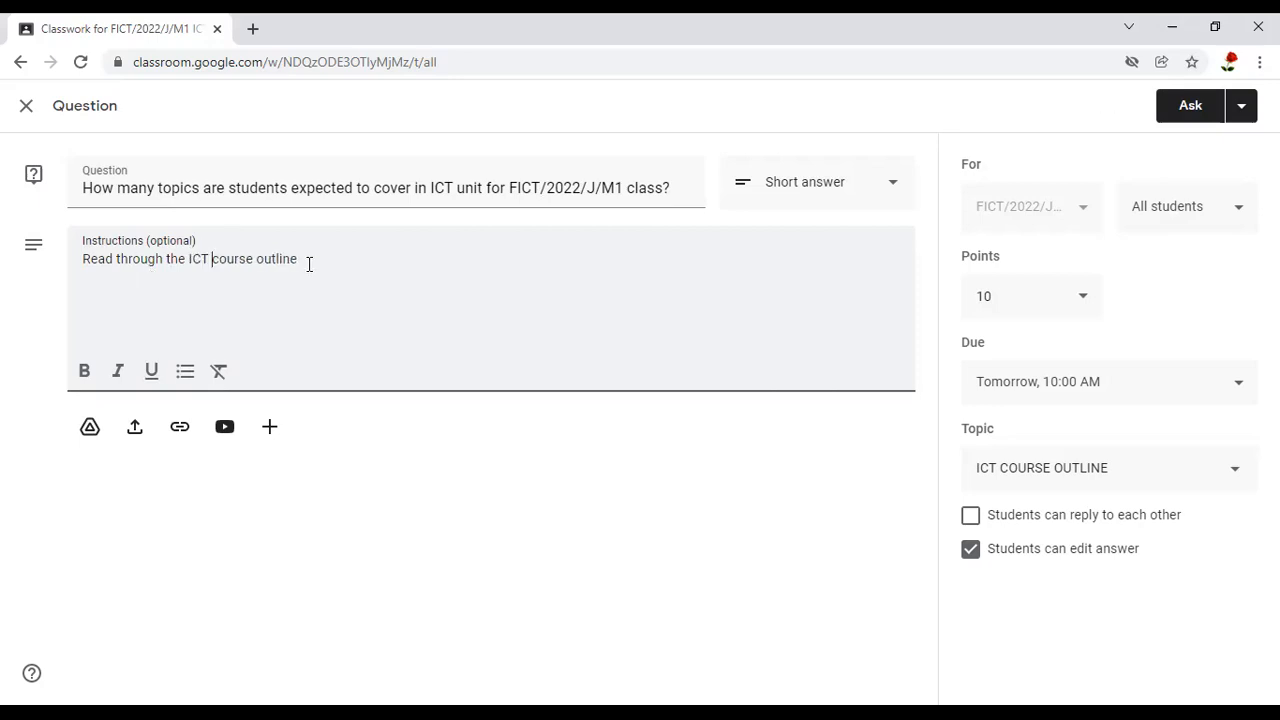
left_click(309, 264)
type("and attempt this question before 10.00Am")
type("on")
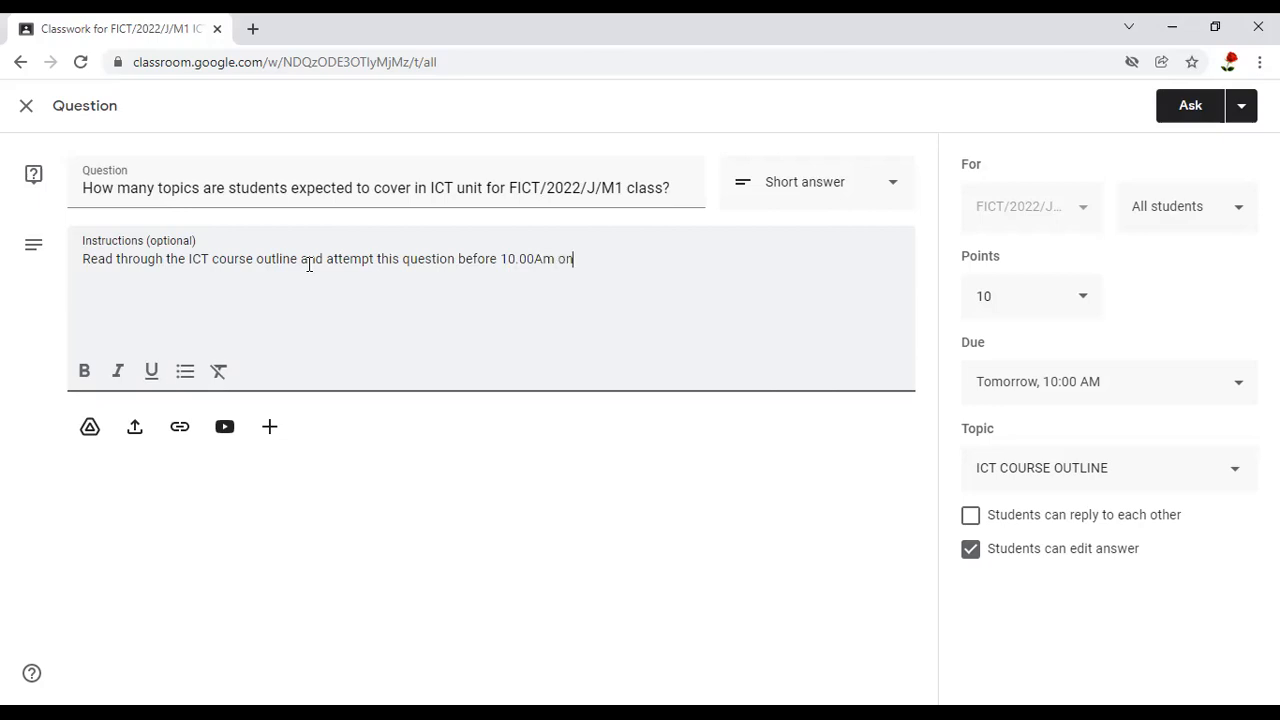
type(" 5th January 2022")
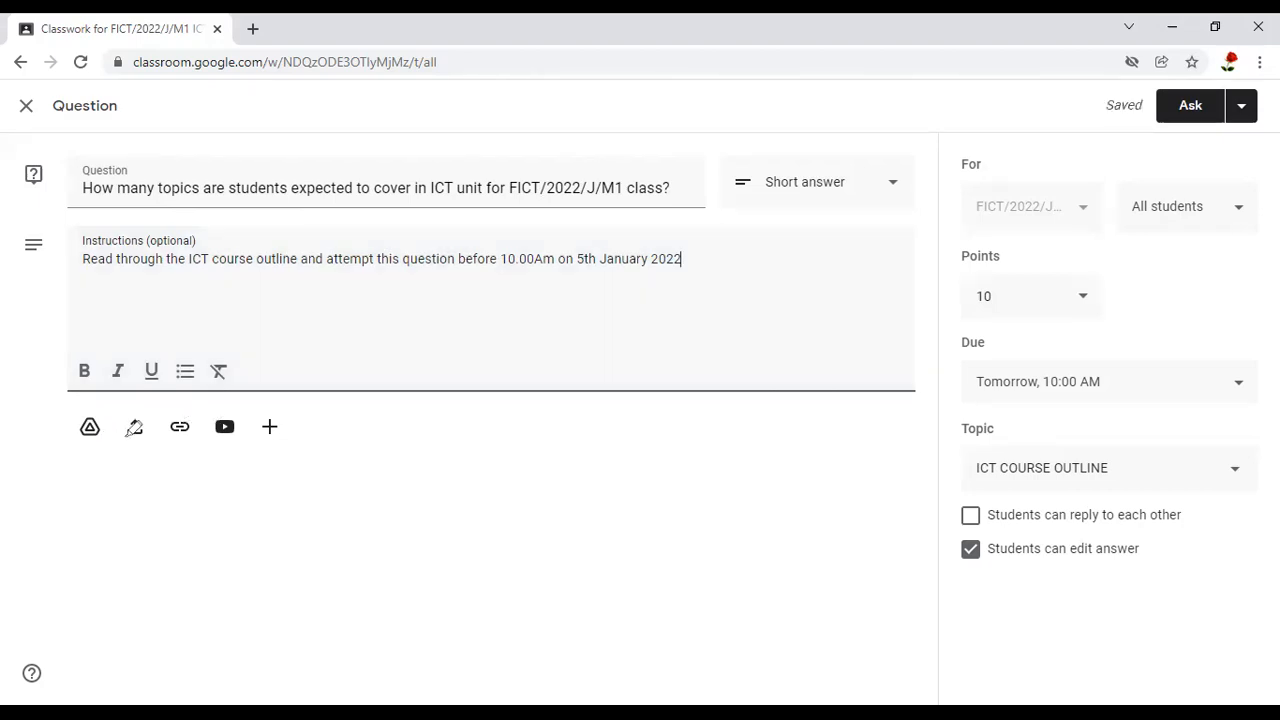
Ask the class the completed question immediately and check its entry under ICT COURSE OUTLINE
mouse_move(299, 423)
left_mouse_down()
mouse_move(96, 401)
mouse_move(154, 455)
mouse_move(274, 443)
mouse_move(287, 413)
left_mouse_up()
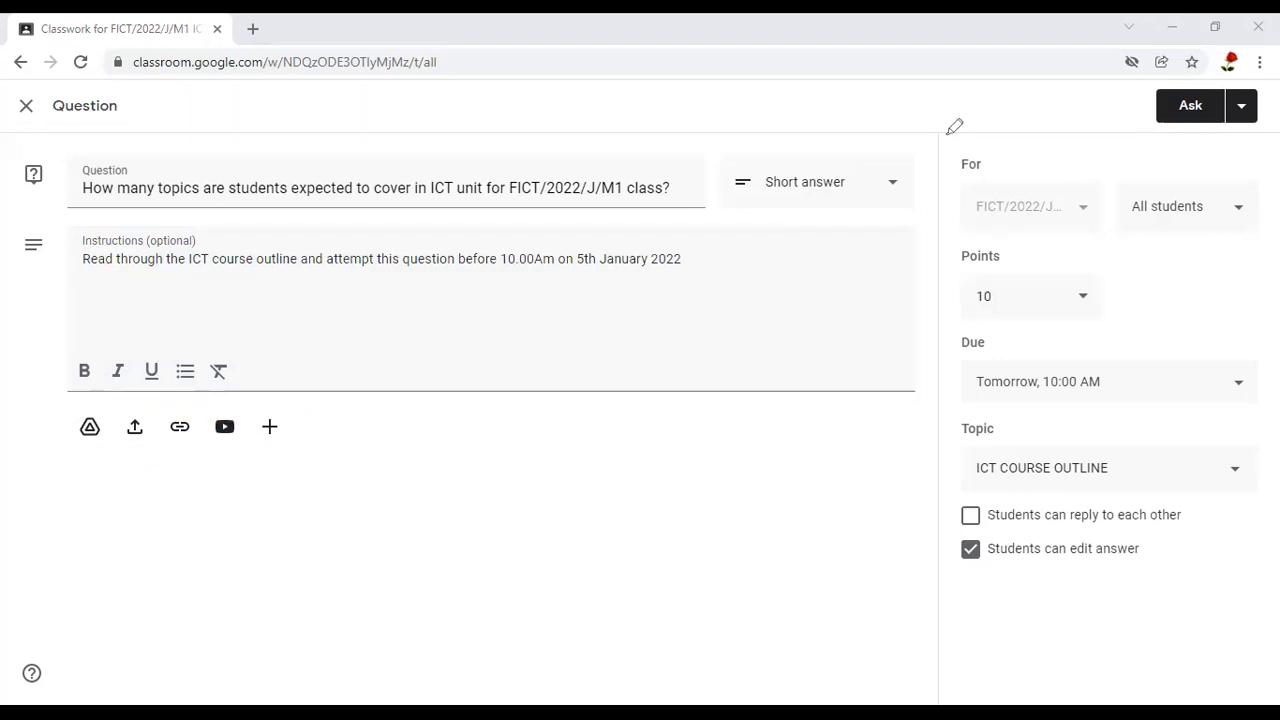
mouse_move(1212, 100)
left_mouse_down()
mouse_move(1178, 87)
mouse_move(1144, 99)
mouse_move(1200, 150)
mouse_move(1199, 100)
mouse_move(1215, 95)
left_mouse_up()
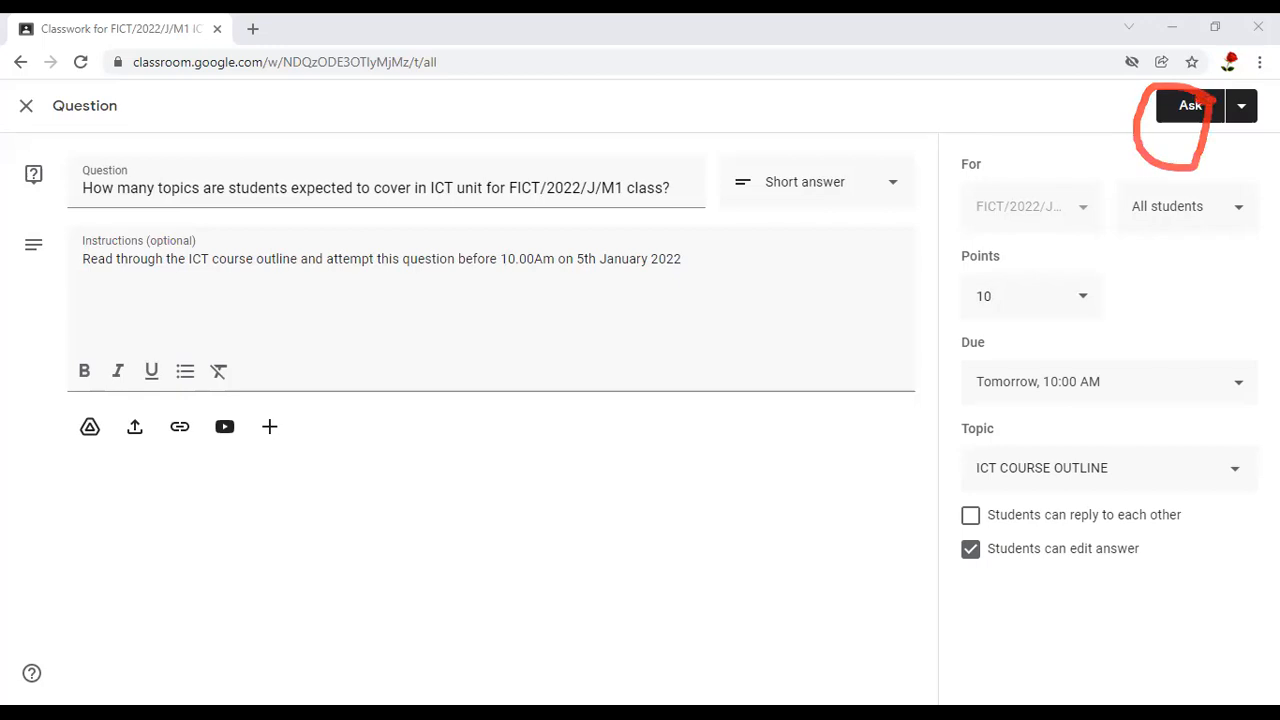
mouse_move(1238, 38)
left_mouse_down()
mouse_move(1262, 100)
mouse_move(1232, 62)
left_mouse_up()
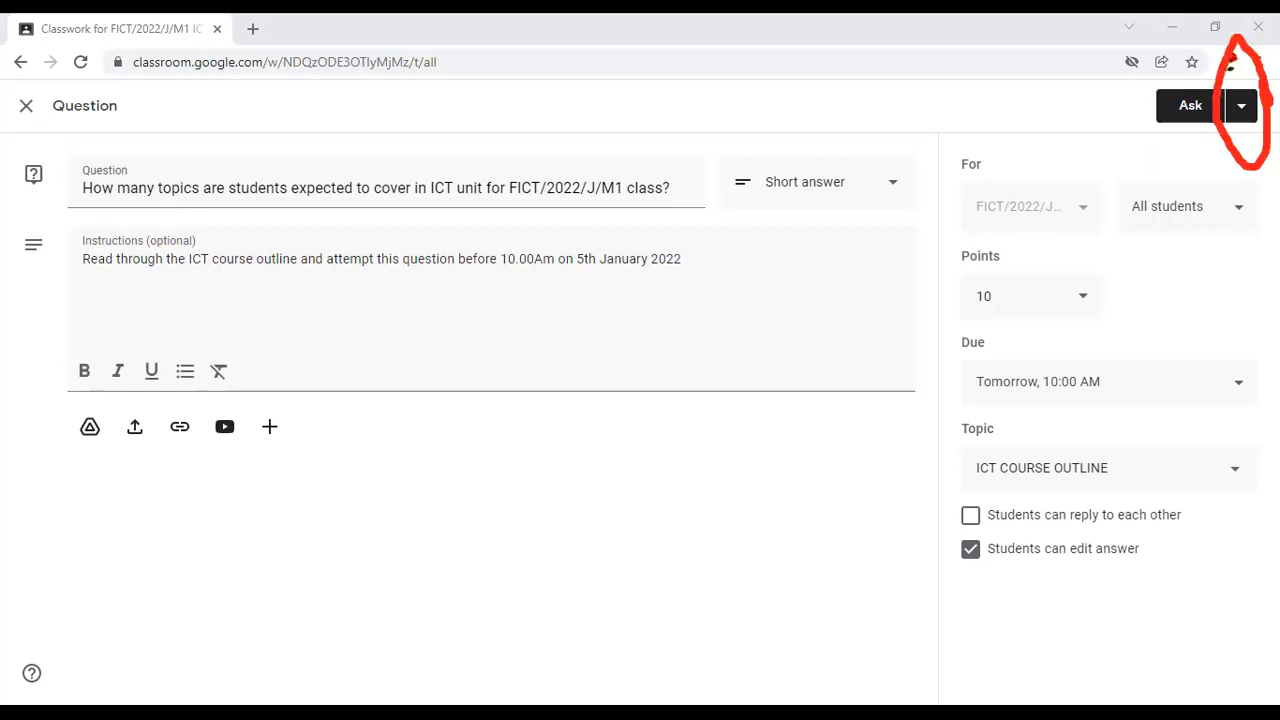
left_click(1244, 112)
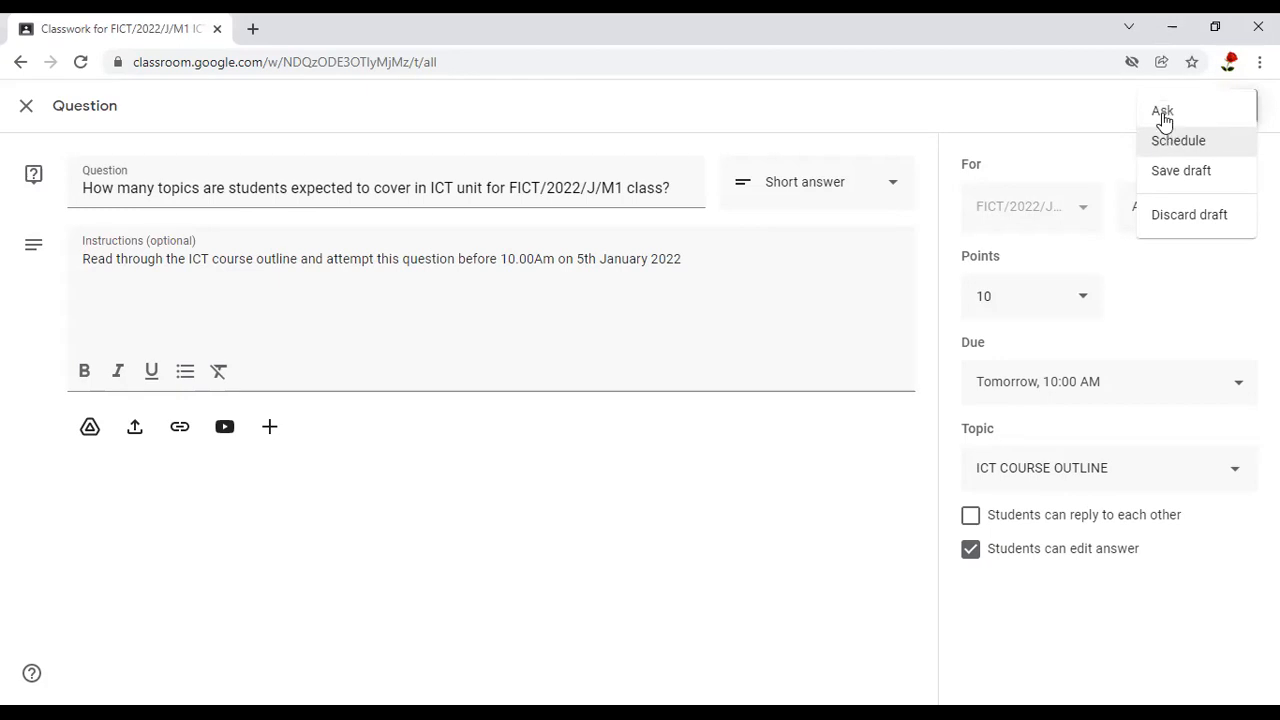
left_click(1163, 113)
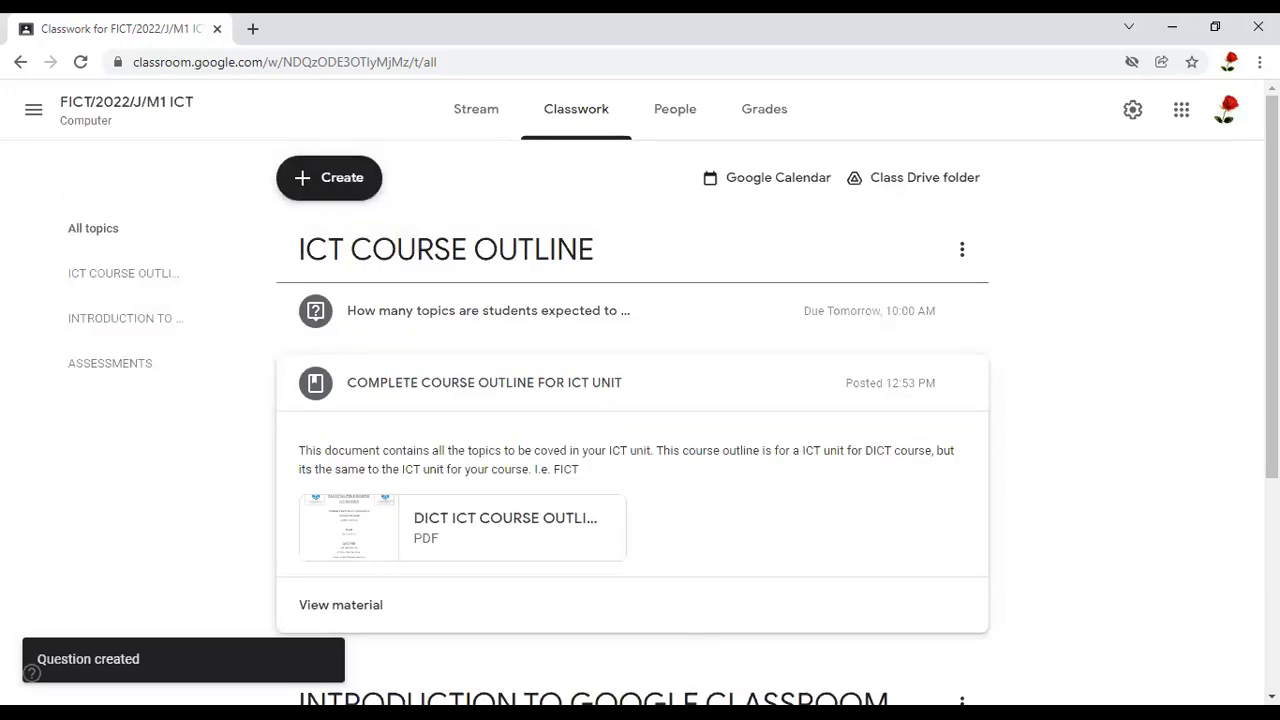
scroll(846, 309, "down", 1)
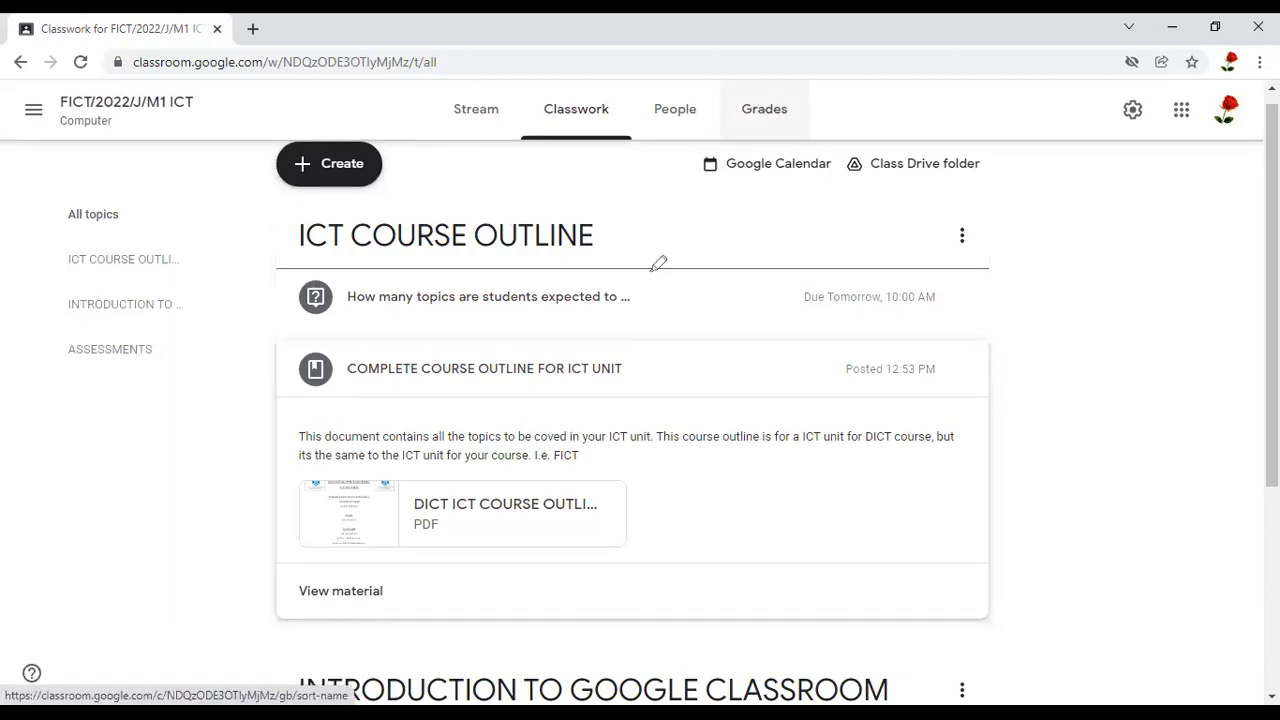
left_click_drag(652, 271, 707, 250)
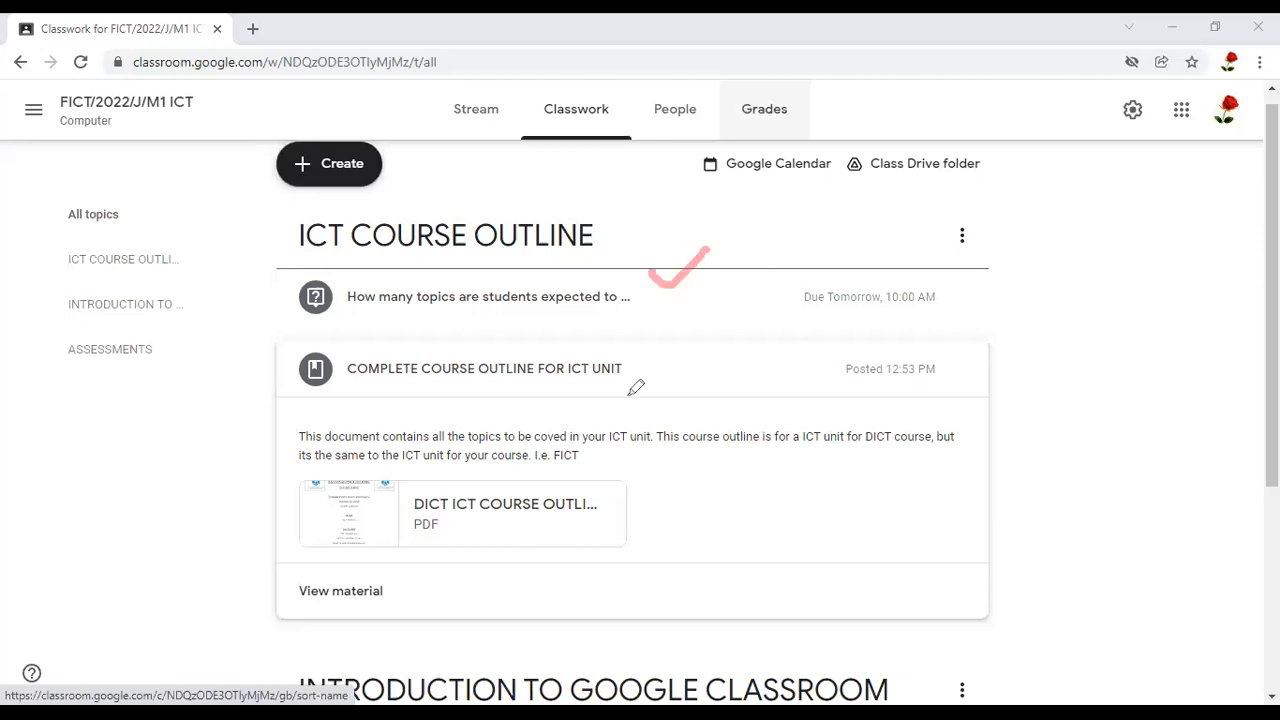
Expand the posted question under ICT COURSE OUTLINE and examine its due date, instructions and turned-in and assigned counts
left_click_drag(613, 366, 747, 348)
mouse_move(638, 531)
left_mouse_down()
mouse_move(640, 548)
mouse_move(788, 436)
left_mouse_up()
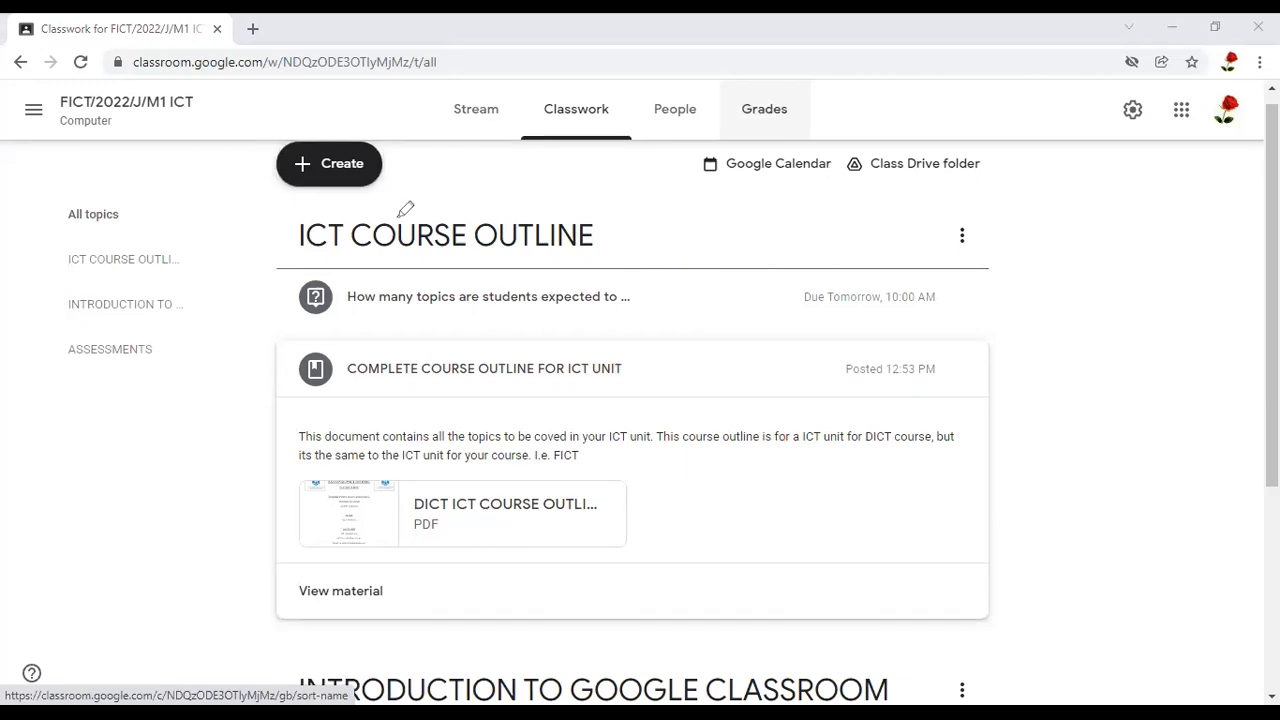
left_click(544, 305)
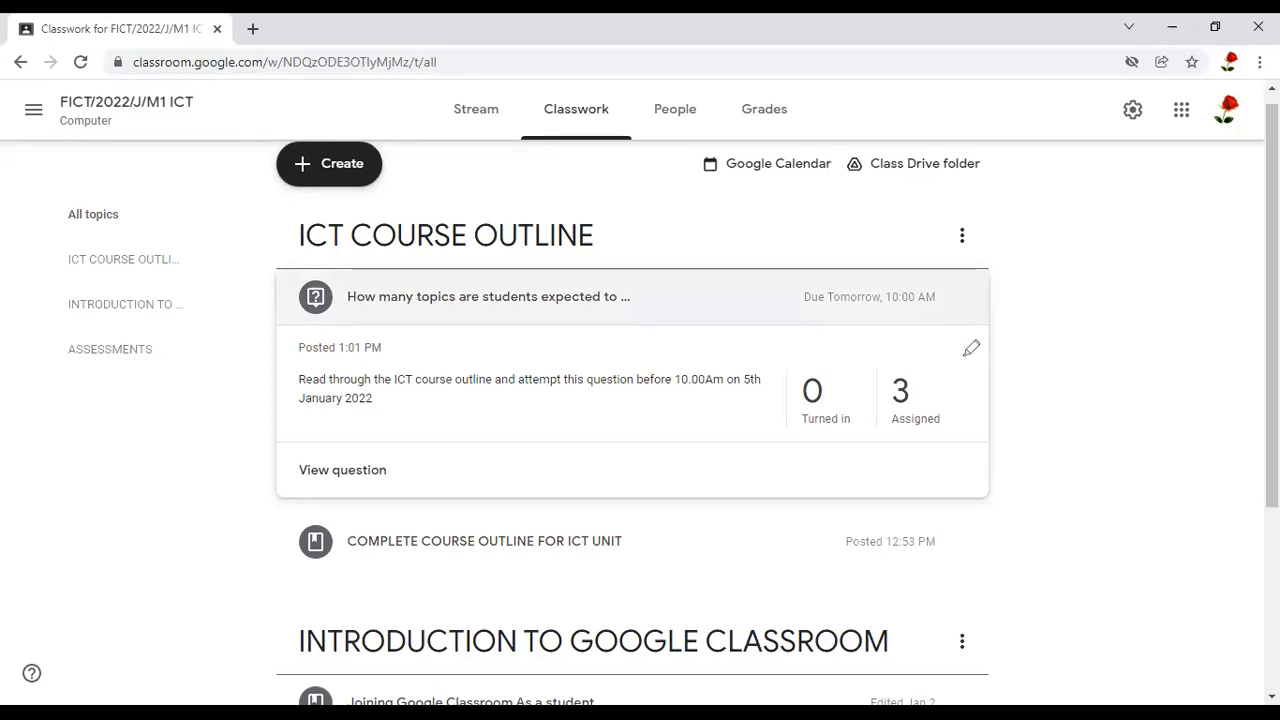
mouse_move(762, 300)
left_mouse_down()
mouse_move(974, 351)
mouse_move(955, 356)
left_mouse_up()
mouse_move(823, 376)
left_mouse_down()
mouse_move(832, 392)
mouse_move(886, 320)
left_mouse_up()
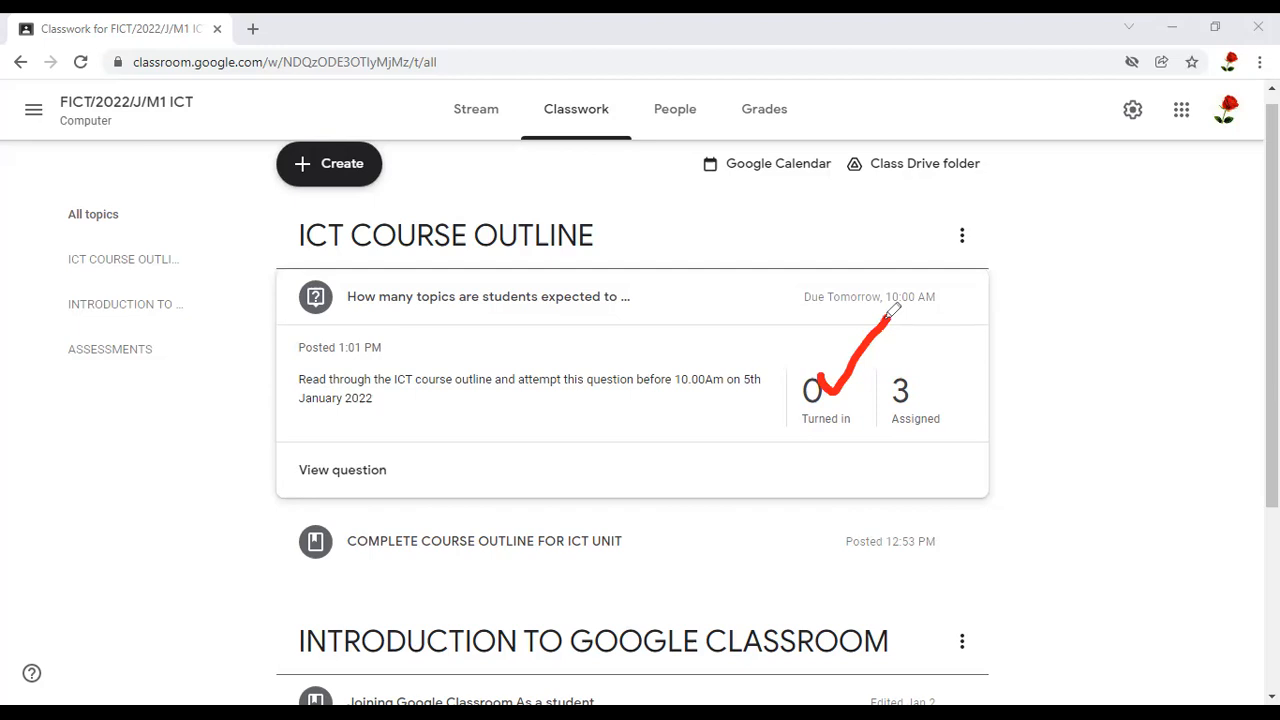
mouse_move(899, 452)
left_mouse_down()
mouse_move(904, 376)
mouse_move(915, 400)
left_mouse_up()
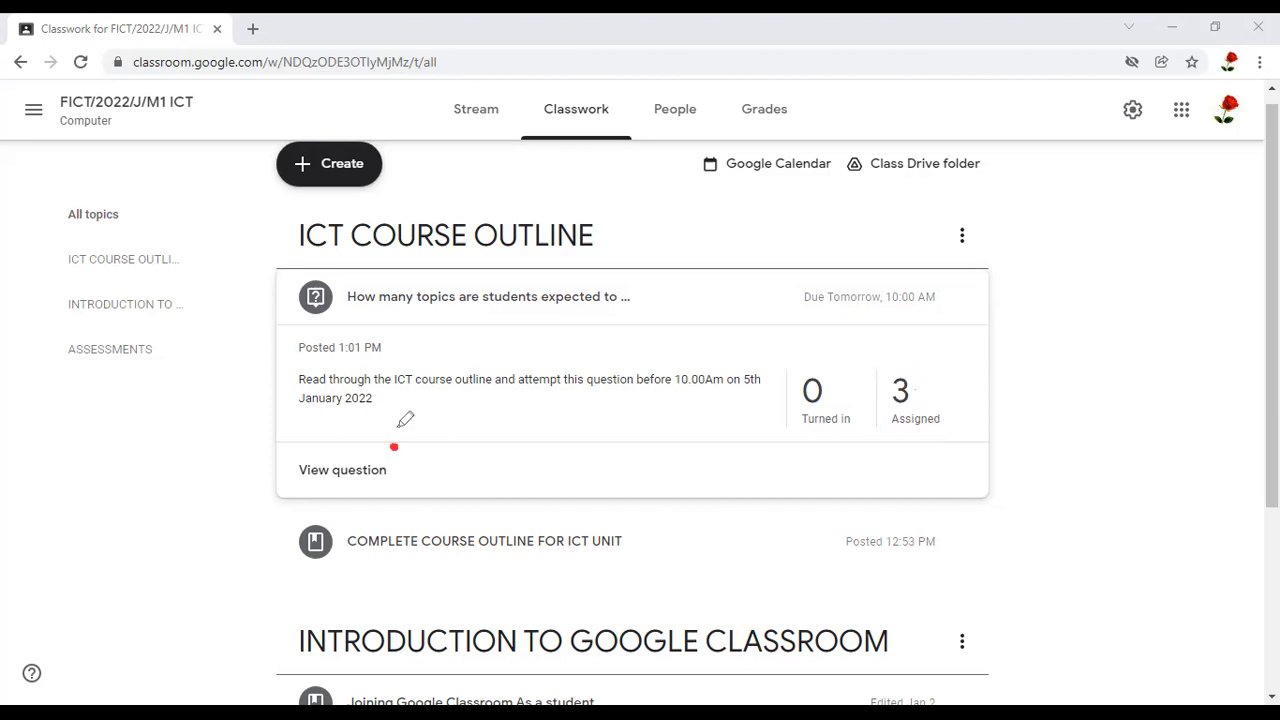
left_click_drag(403, 417, 381, 428)
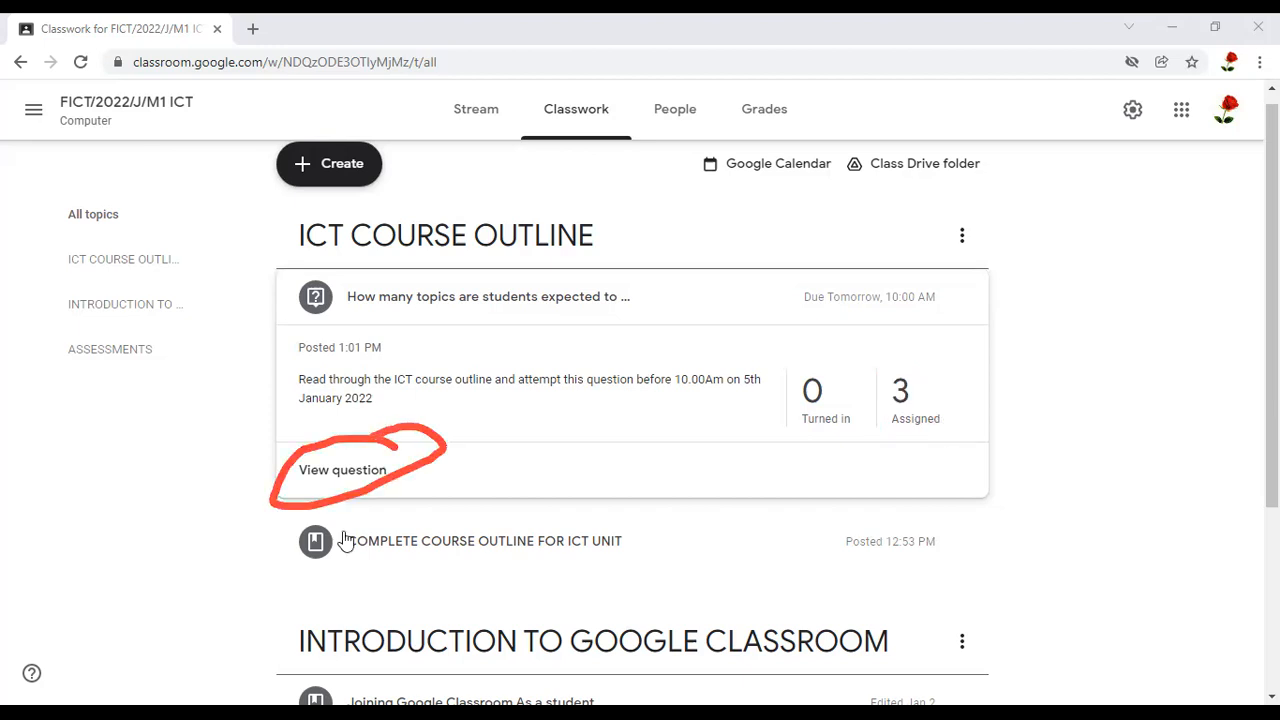
View the question's student answers page and examine the question text, assigned students, points and submission status
left_click(340, 480)
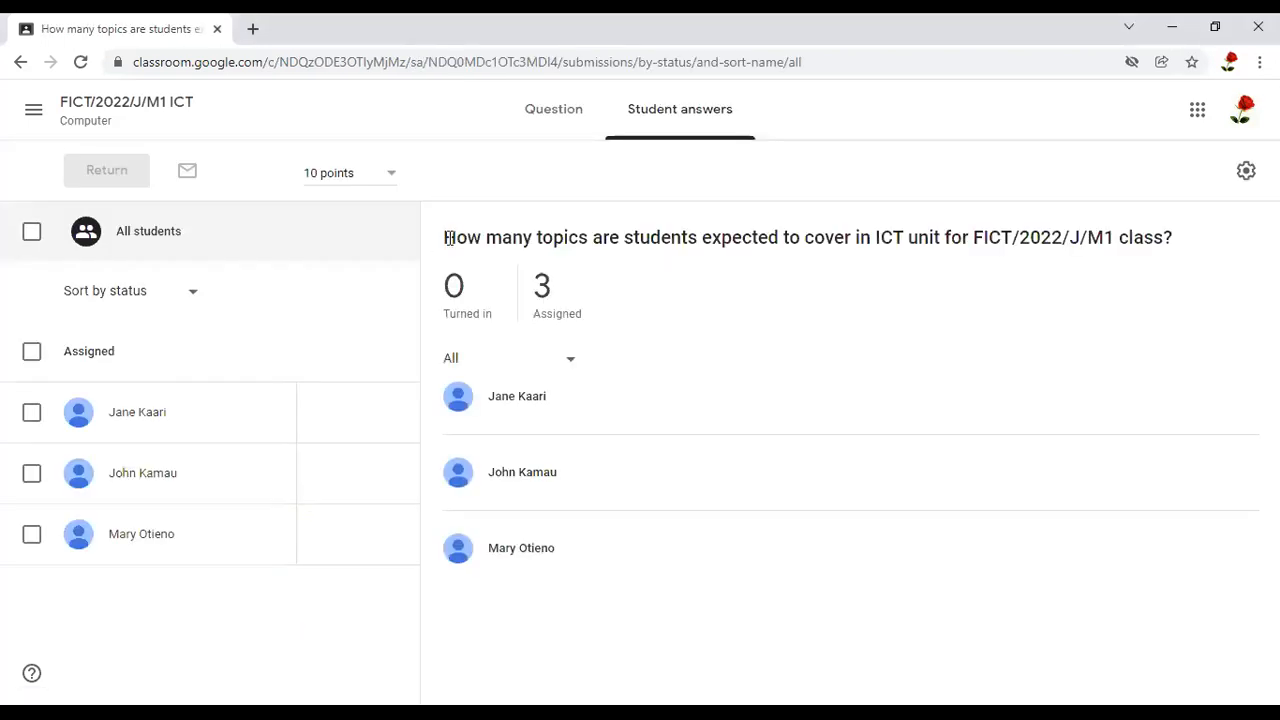
left_click_drag(447, 236, 1155, 245)
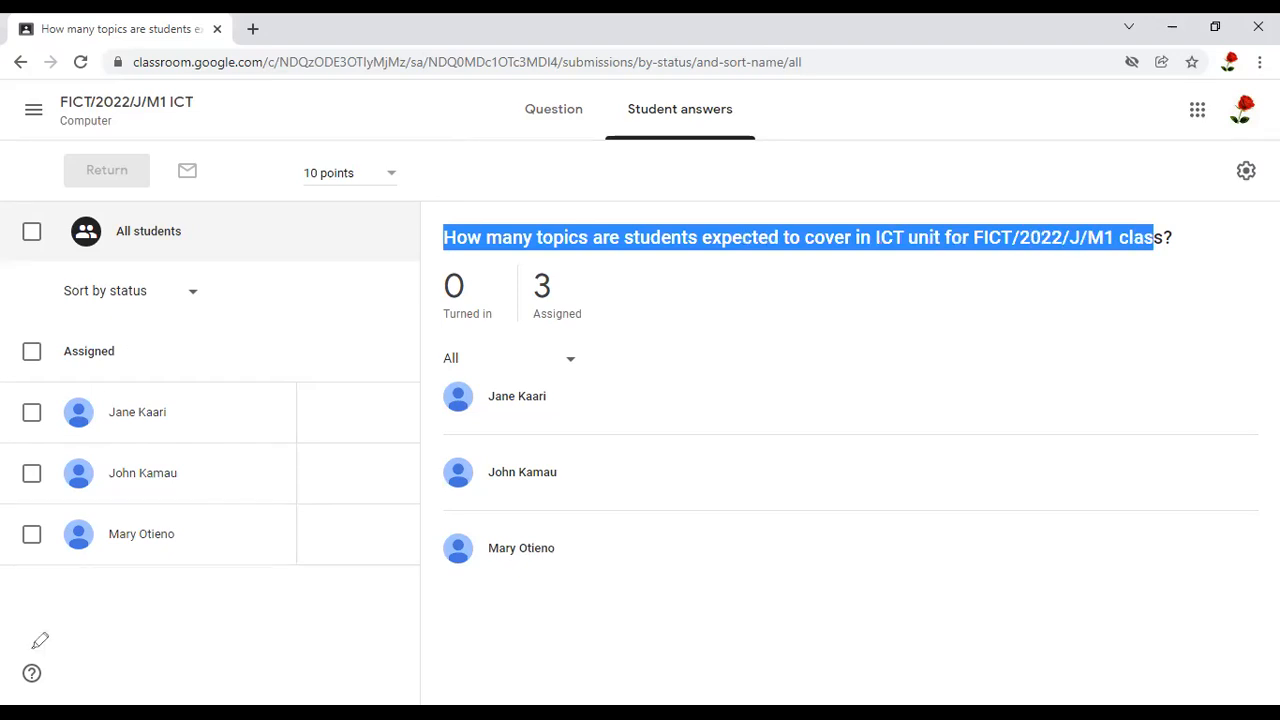
mouse_move(80, 362)
left_mouse_down()
mouse_move(115, 385)
mouse_move(156, 320)
mouse_move(85, 418)
left_mouse_up()
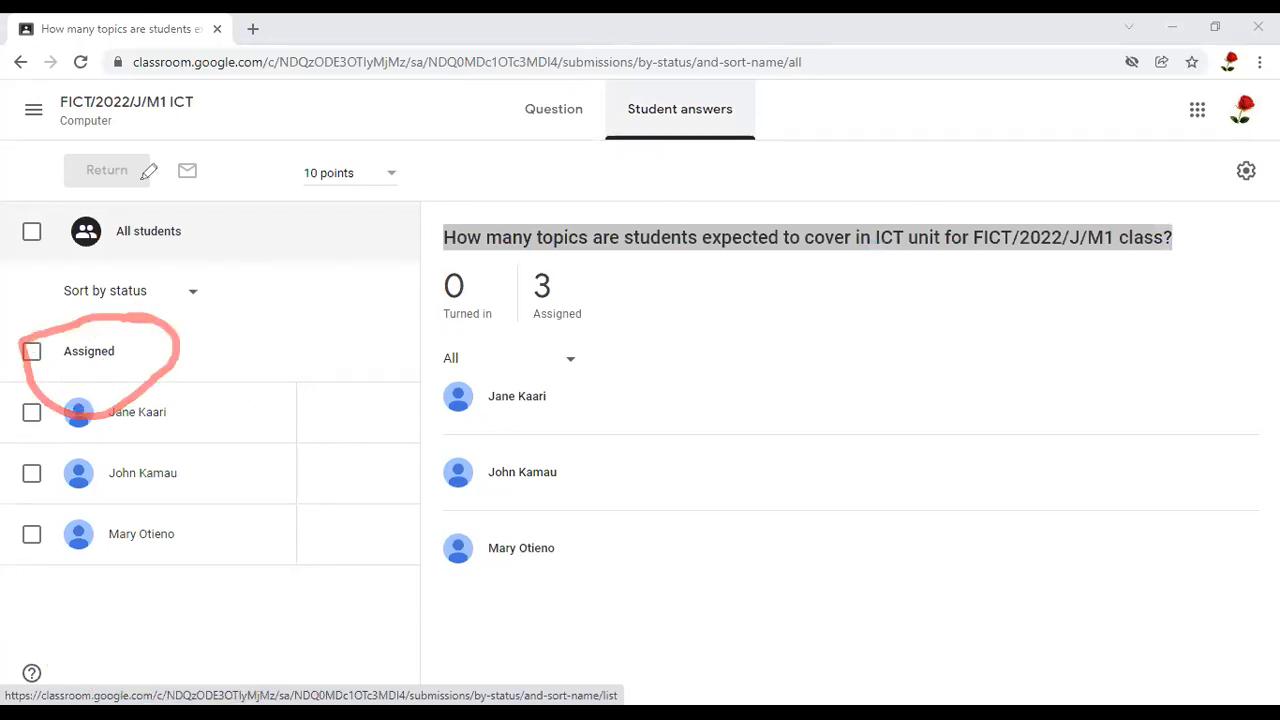
mouse_move(172, 226)
left_mouse_down()
mouse_move(190, 249)
mouse_move(255, 176)
mouse_move(402, 135)
left_mouse_up()
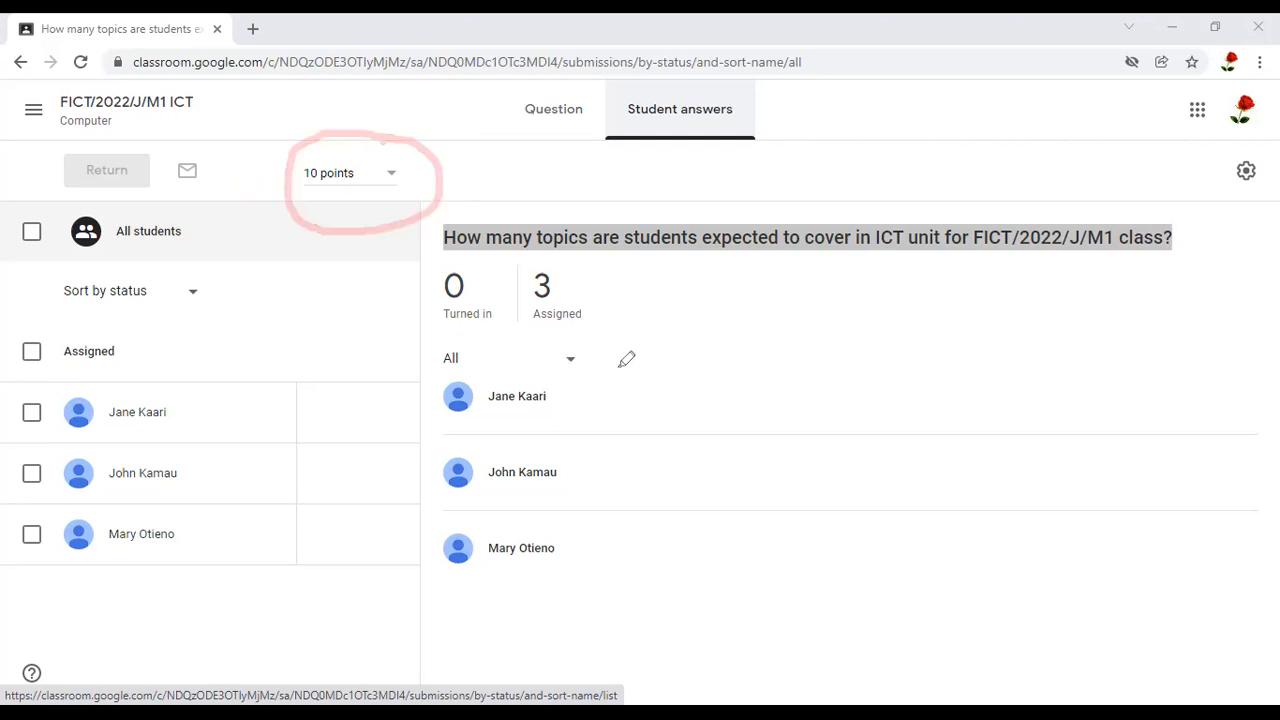
mouse_move(613, 367)
left_mouse_down()
mouse_move(644, 381)
mouse_move(512, 294)
left_mouse_up()
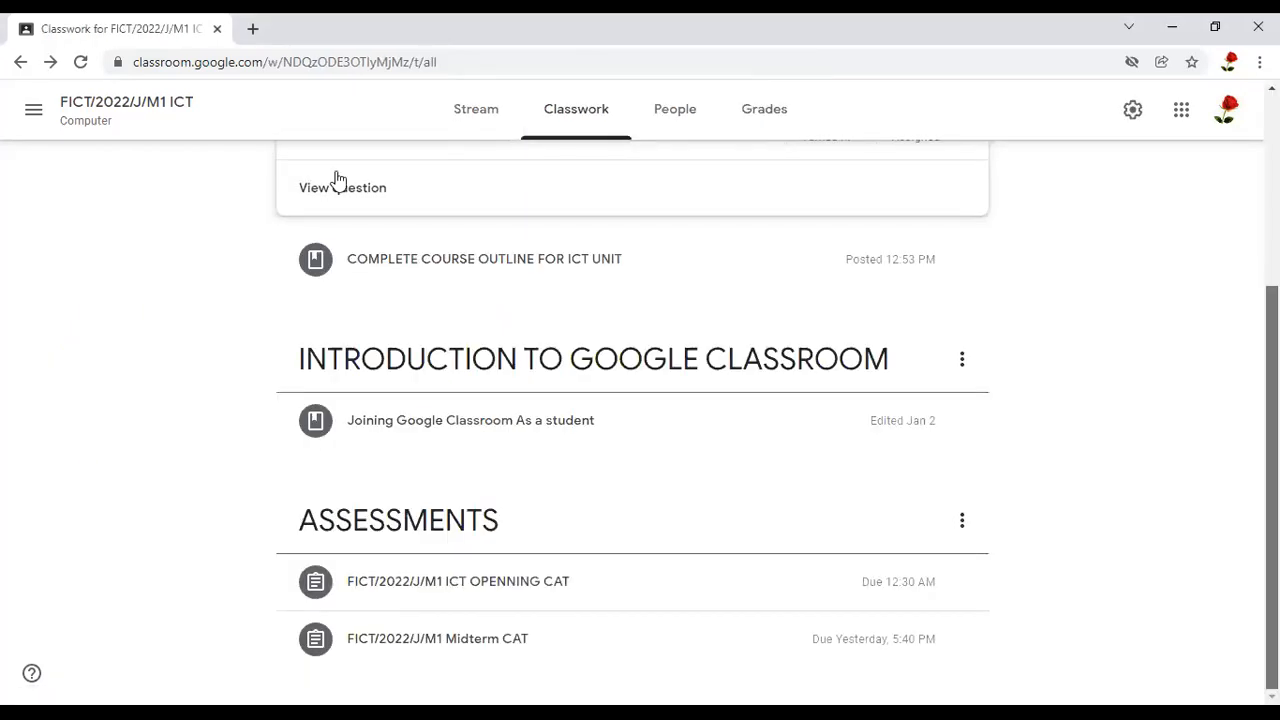
Return to the class's Classwork page and review the item types available for creation, from Assignment and Quiz assignment to Topic
scroll(338, 179, "up", 3)
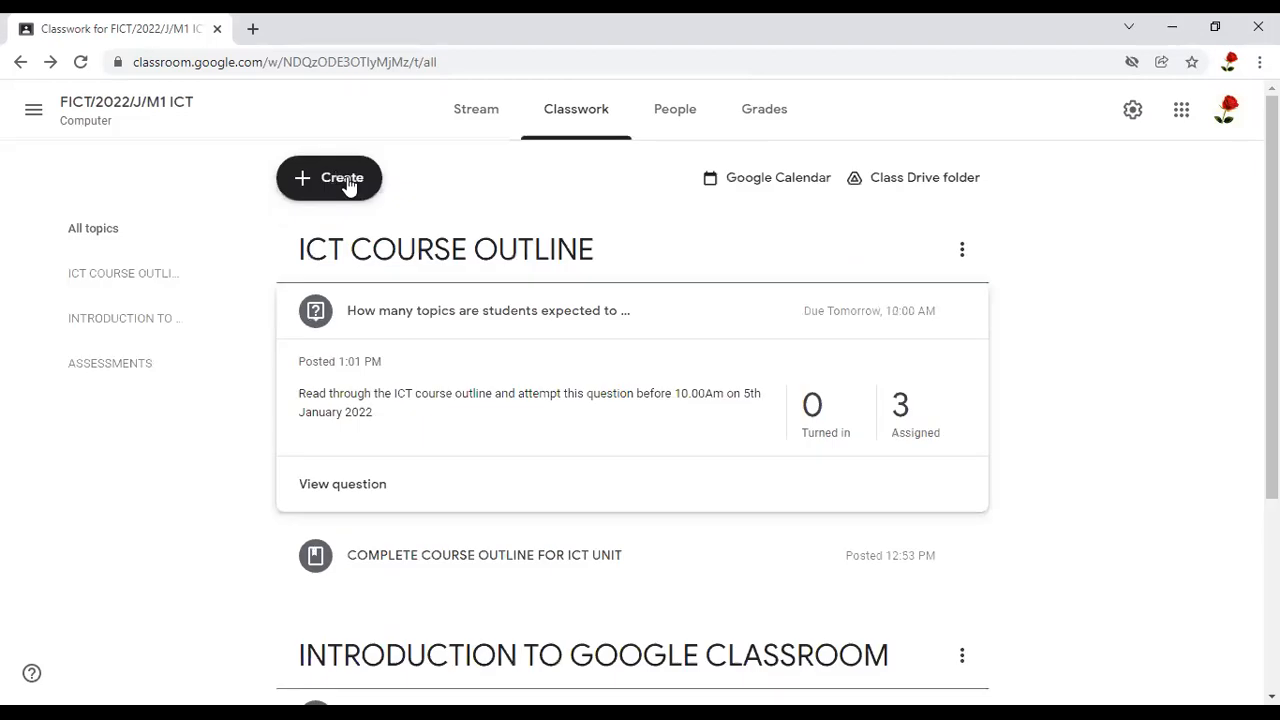
left_click(347, 186)
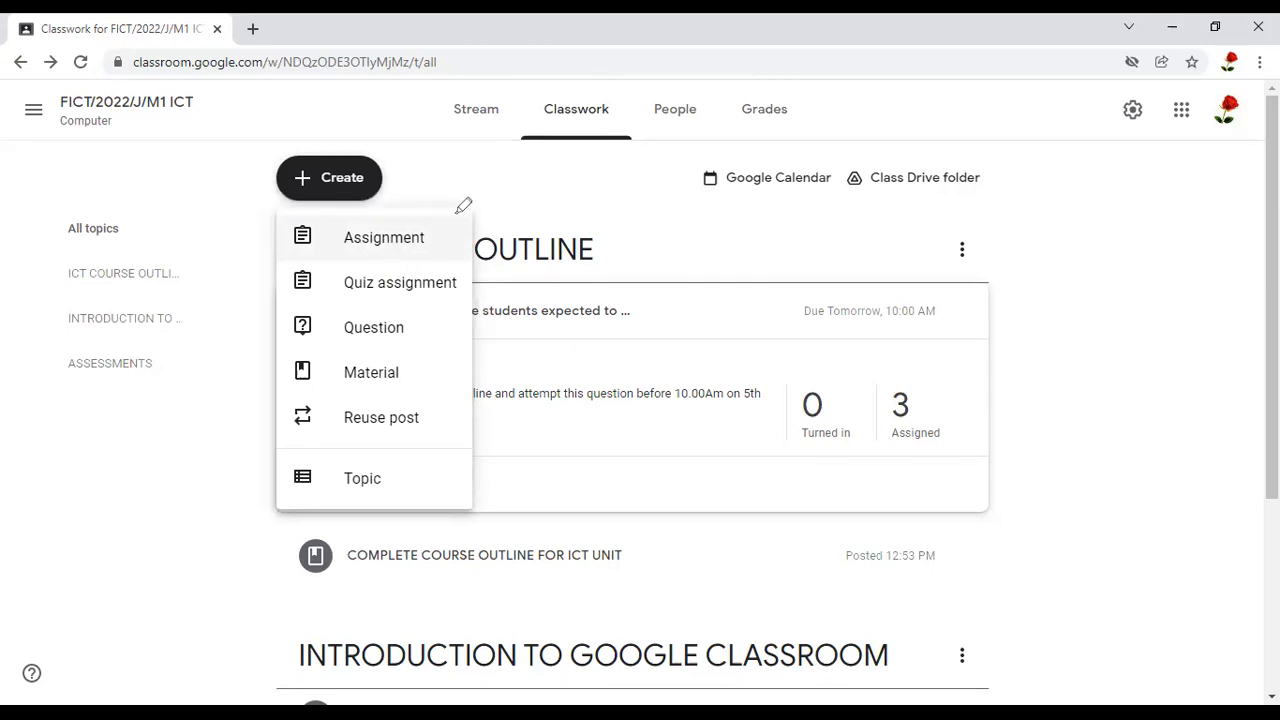
left_click_drag(443, 203, 437, 202)
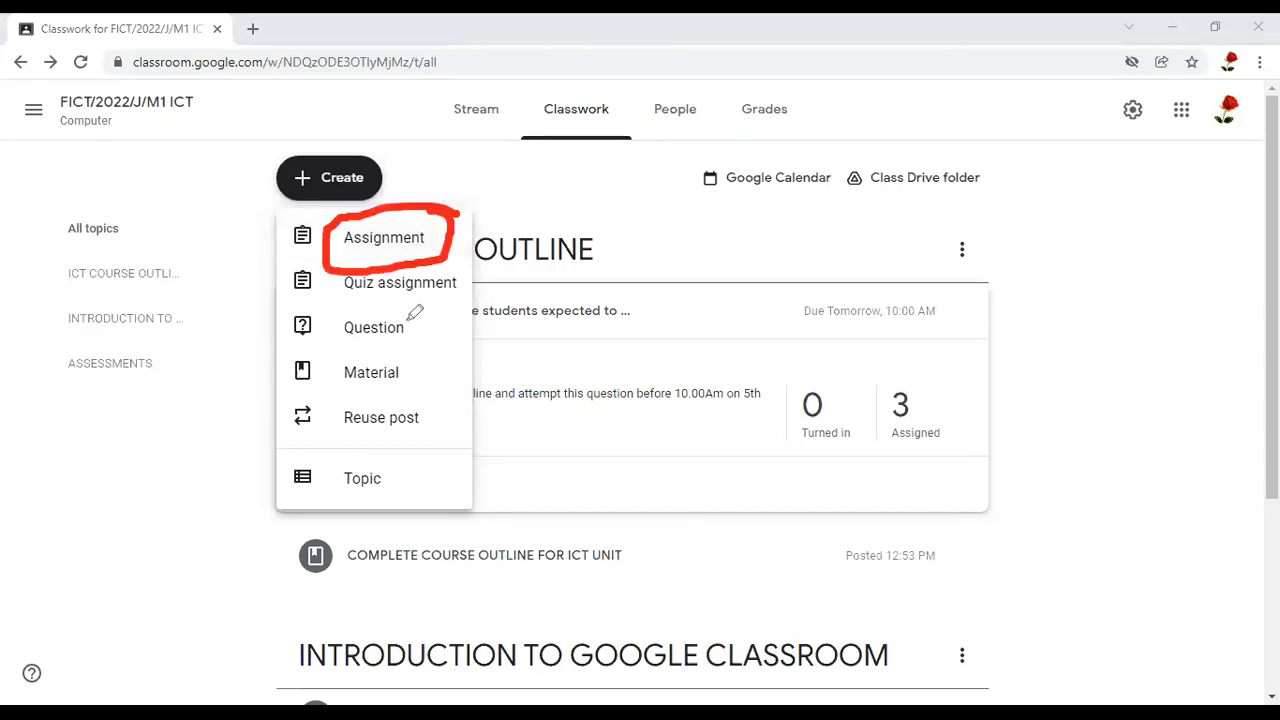
mouse_move(395, 300)
left_mouse_down()
mouse_move(424, 334)
mouse_move(386, 348)
mouse_move(410, 352)
left_mouse_up()
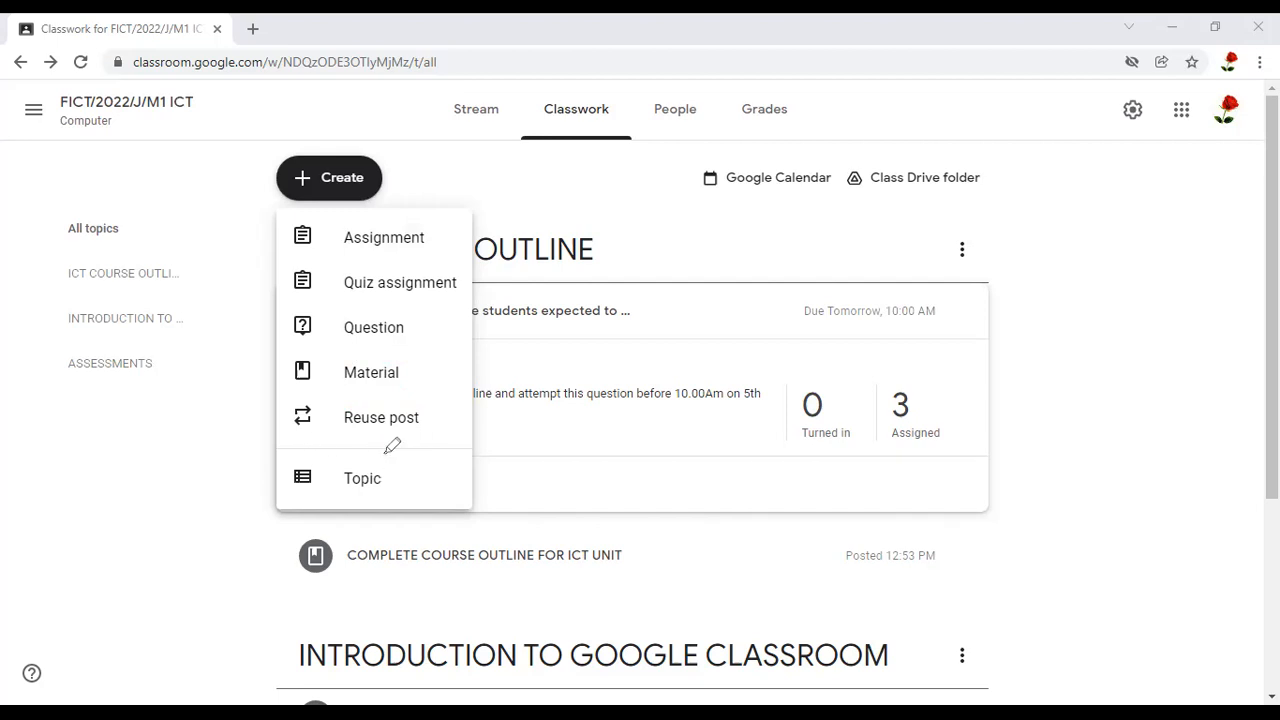
left_click_drag(392, 446, 410, 458)
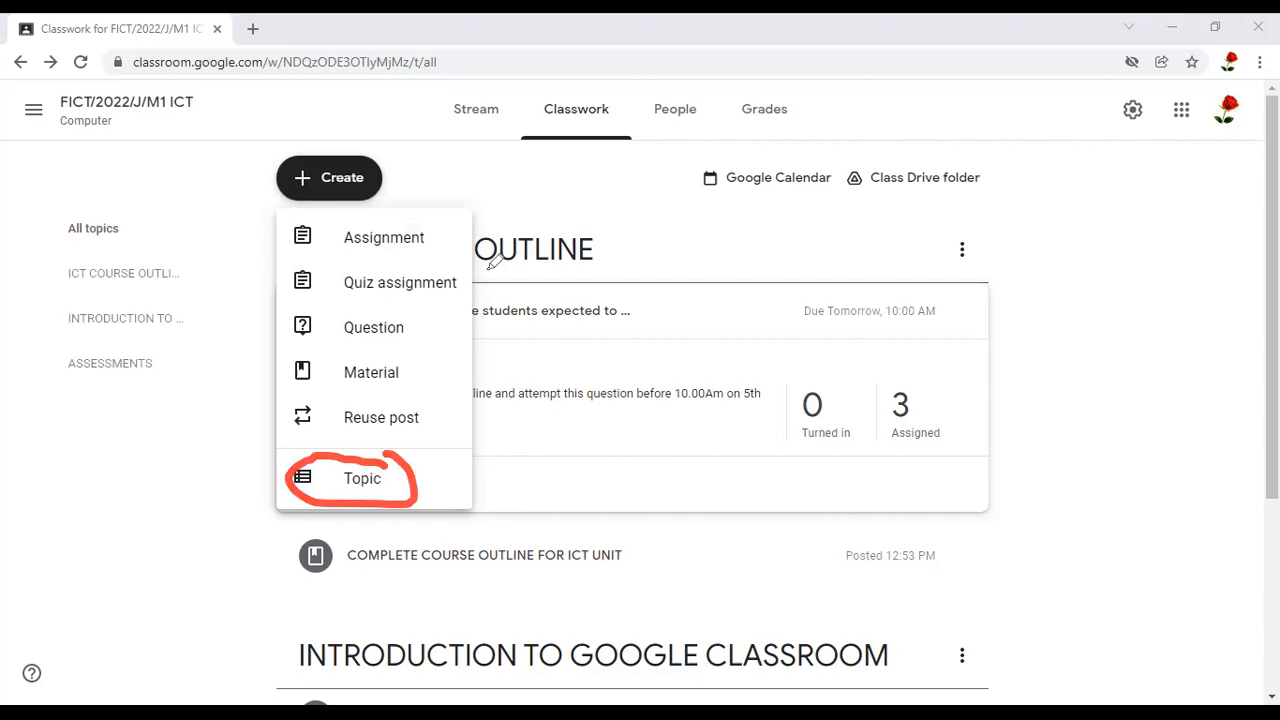
left_click_drag(486, 268, 330, 258)
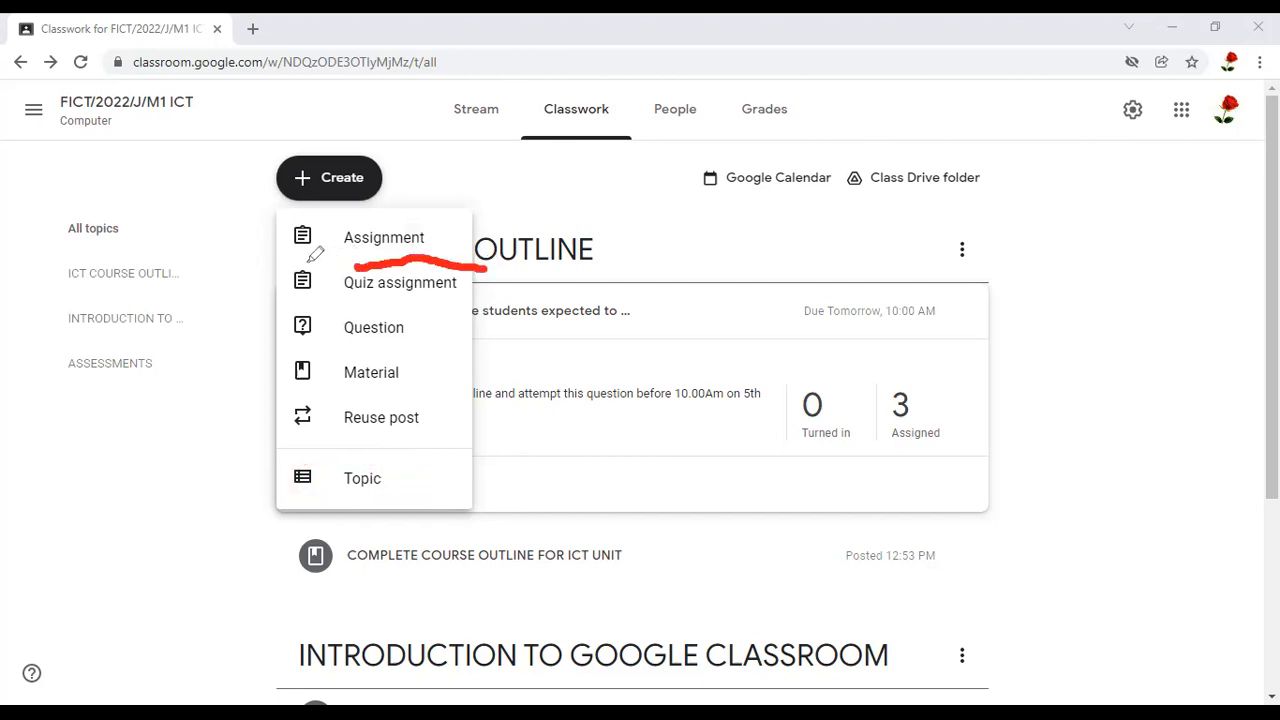
mouse_move(248, 282)
left_mouse_down()
mouse_move(550, 306)
mouse_move(482, 261)
left_mouse_up()
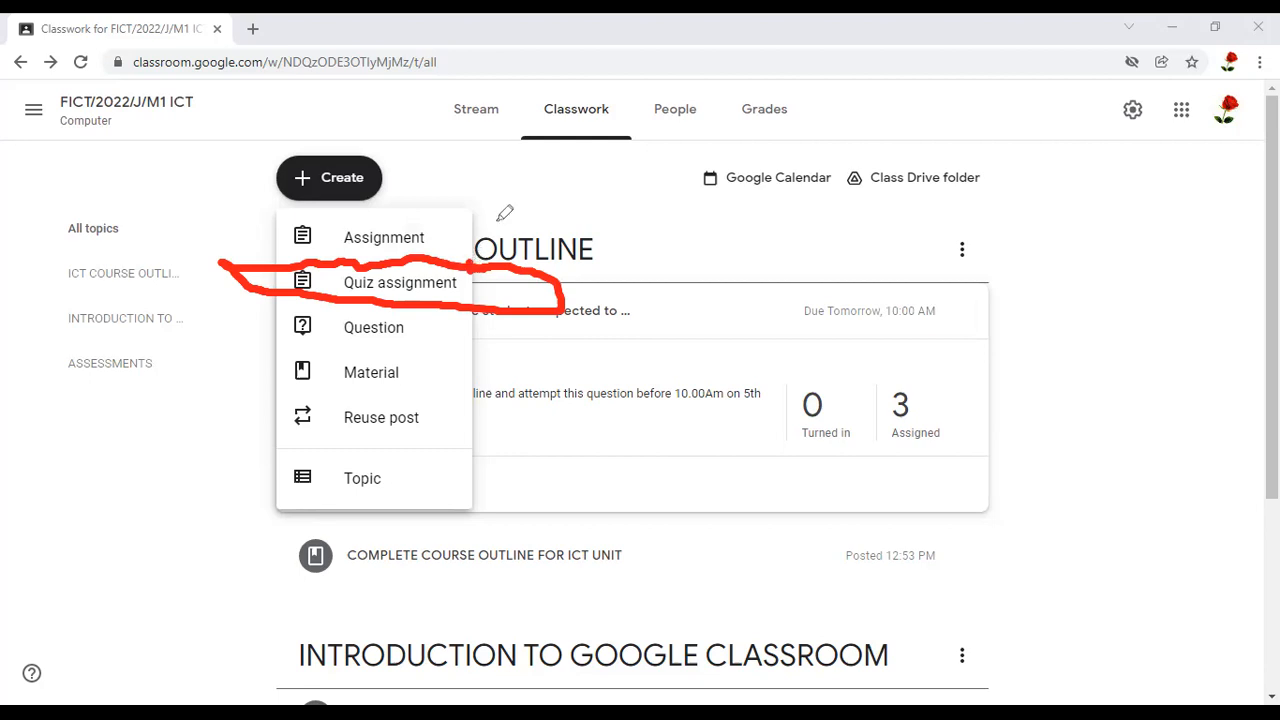
Go to the class Stream and check the notifications for the new question and the complete course outline material
mouse_move(505, 70)
left_mouse_down()
mouse_move(514, 138)
mouse_move(502, 80)
left_mouse_up()
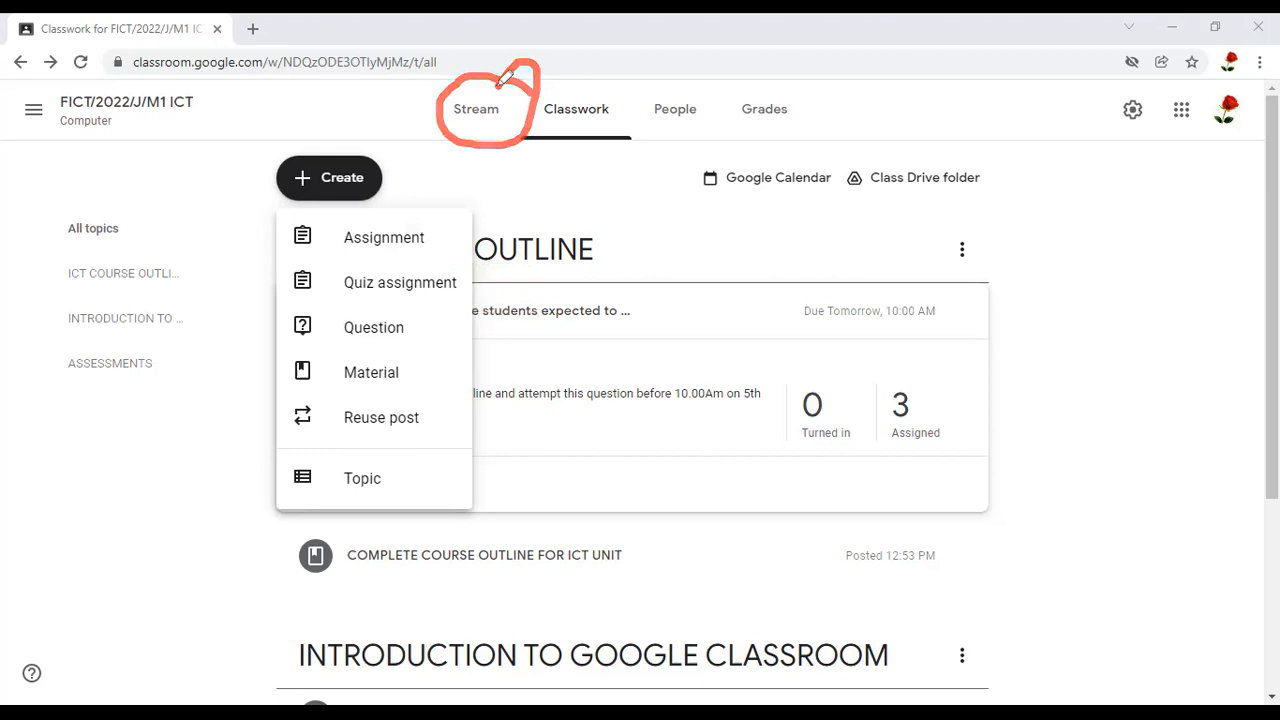
left_click(480, 118)
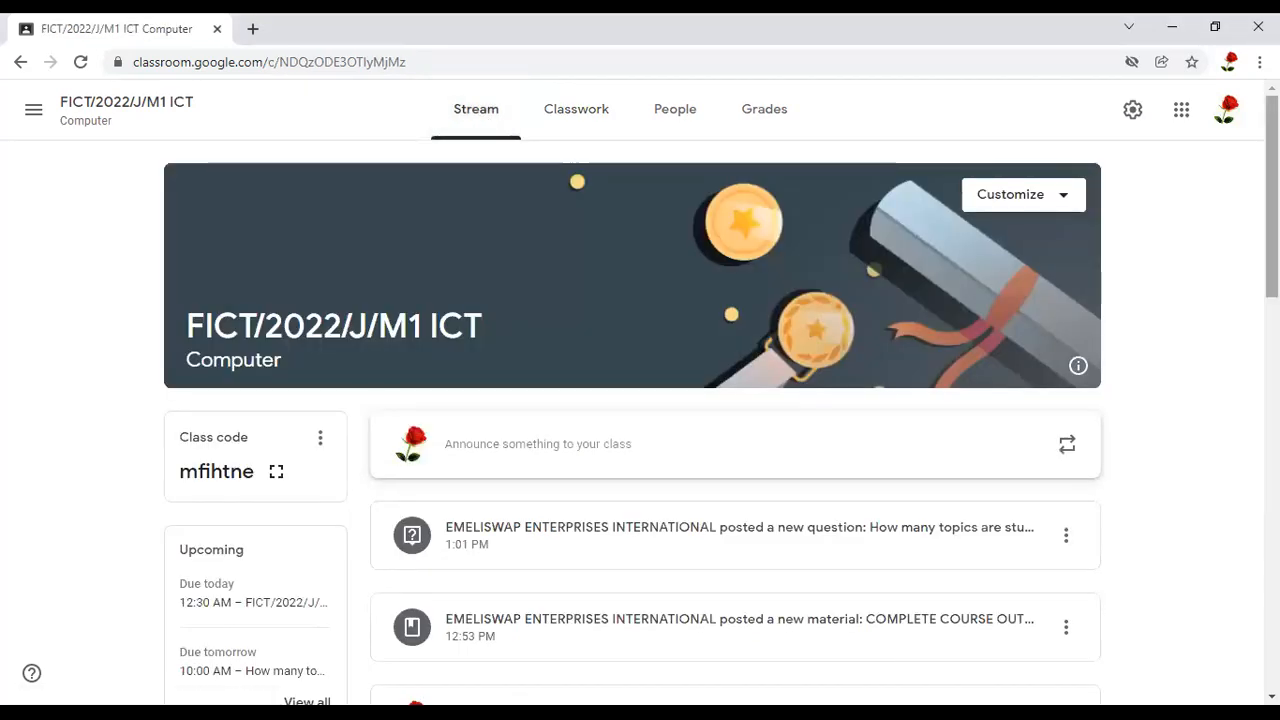
scroll(957, 203, "down", 4)
scroll(957, 203, "up", 1)
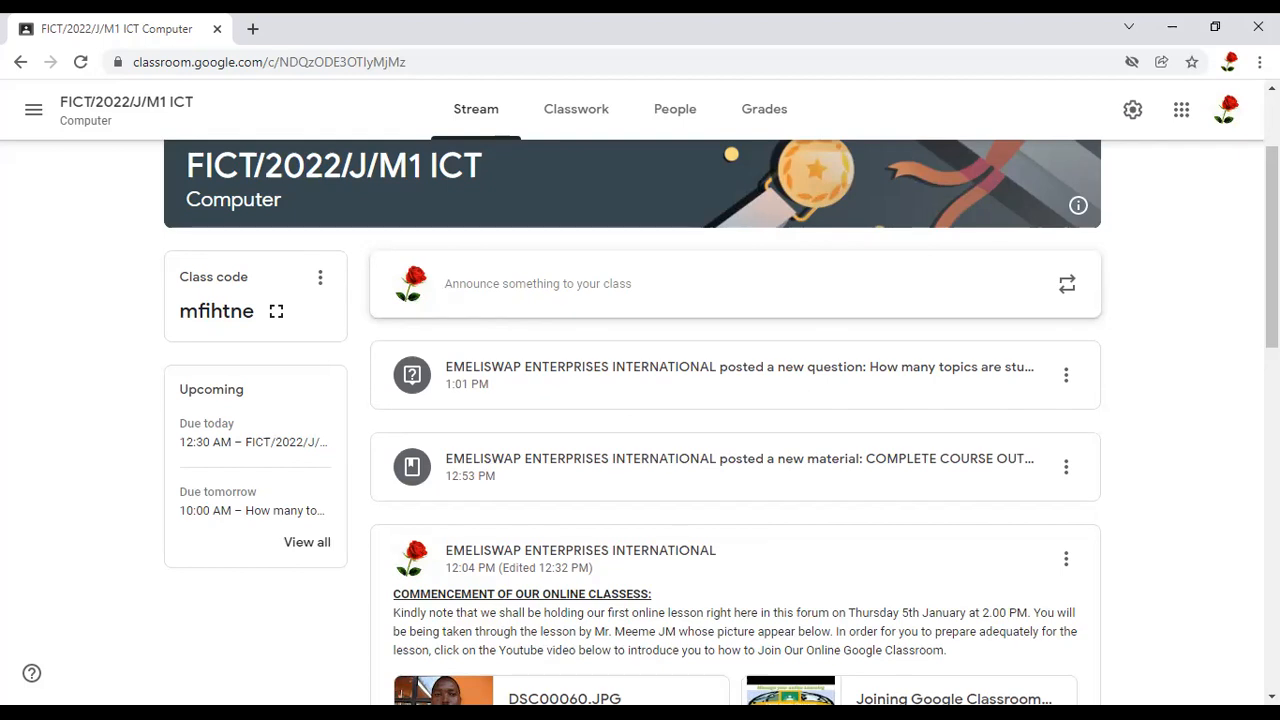
left_click_drag(1275, 355, 1056, 352)
mouse_move(592, 389)
left_mouse_down()
mouse_move(828, 355)
mouse_move(1064, 357)
mouse_move(925, 436)
mouse_move(874, 395)
mouse_move(788, 398)
left_mouse_up()
left_click_drag(597, 386, 577, 387)
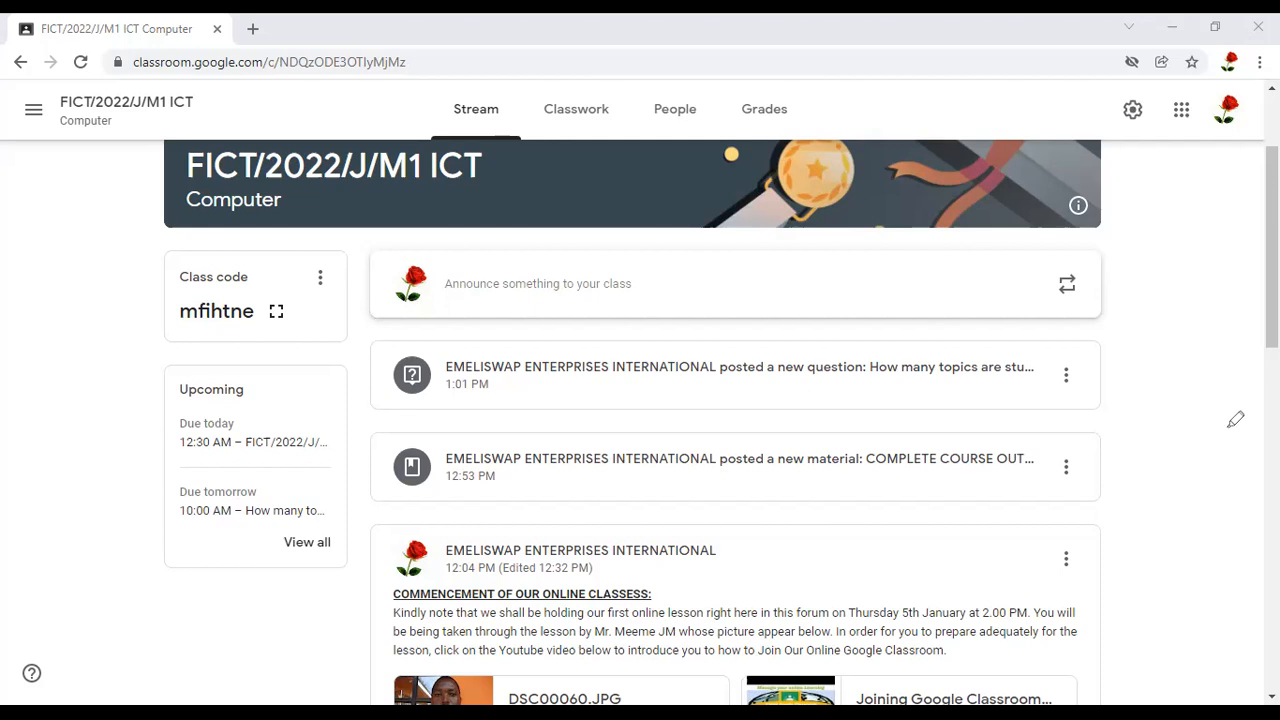
left_click_drag(1050, 452, 1279, 428)
left_click_drag(940, 434, 1010, 450)
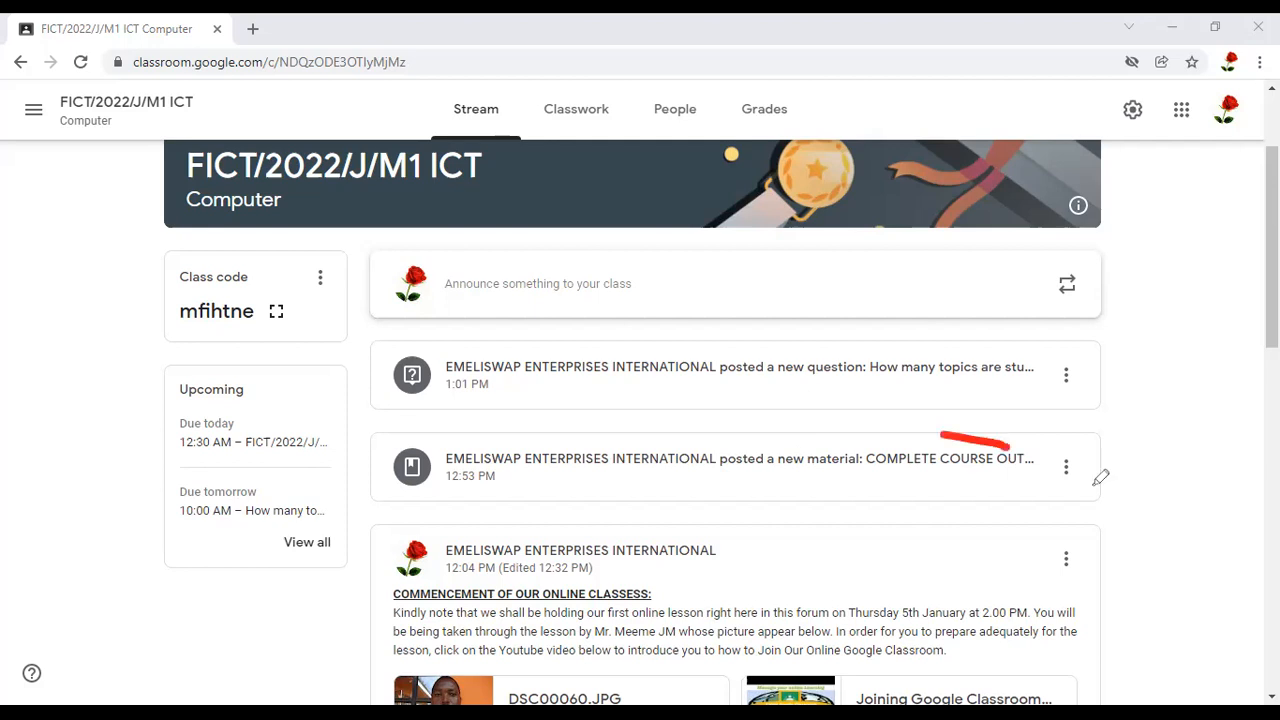
left_click_drag(1068, 487, 991, 445)
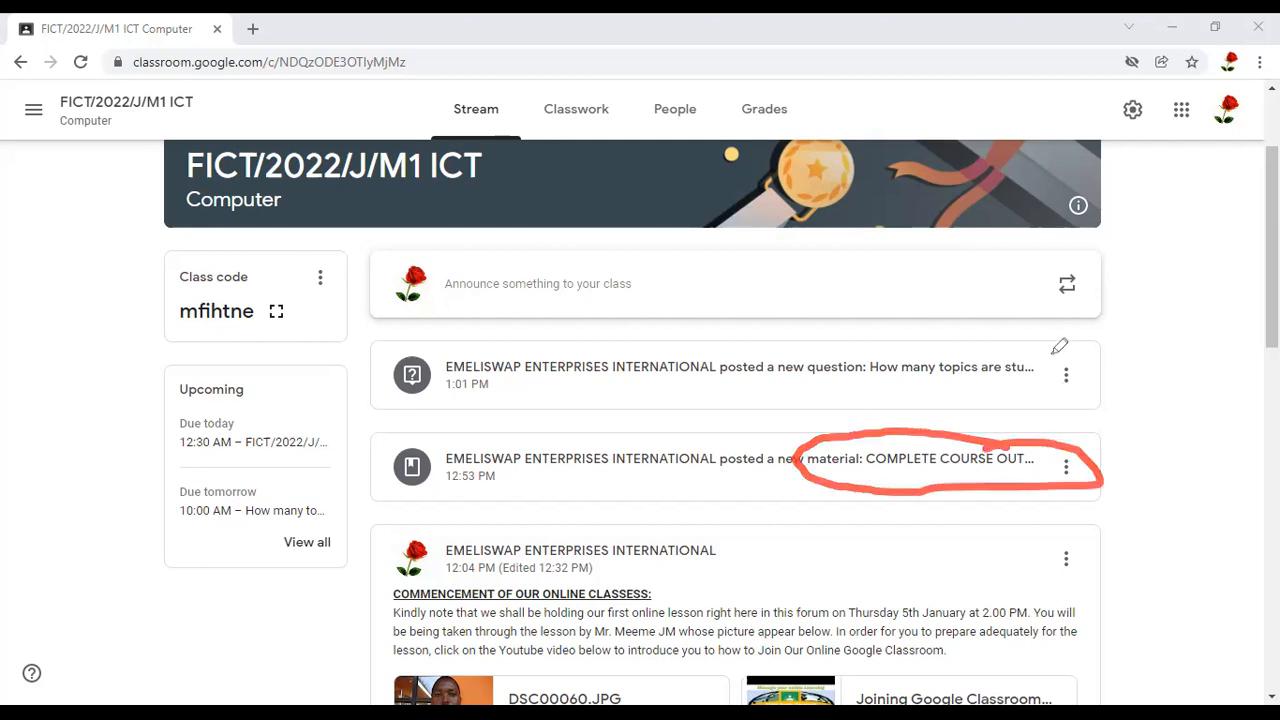
left_click_drag(1050, 353, 1130, 327)
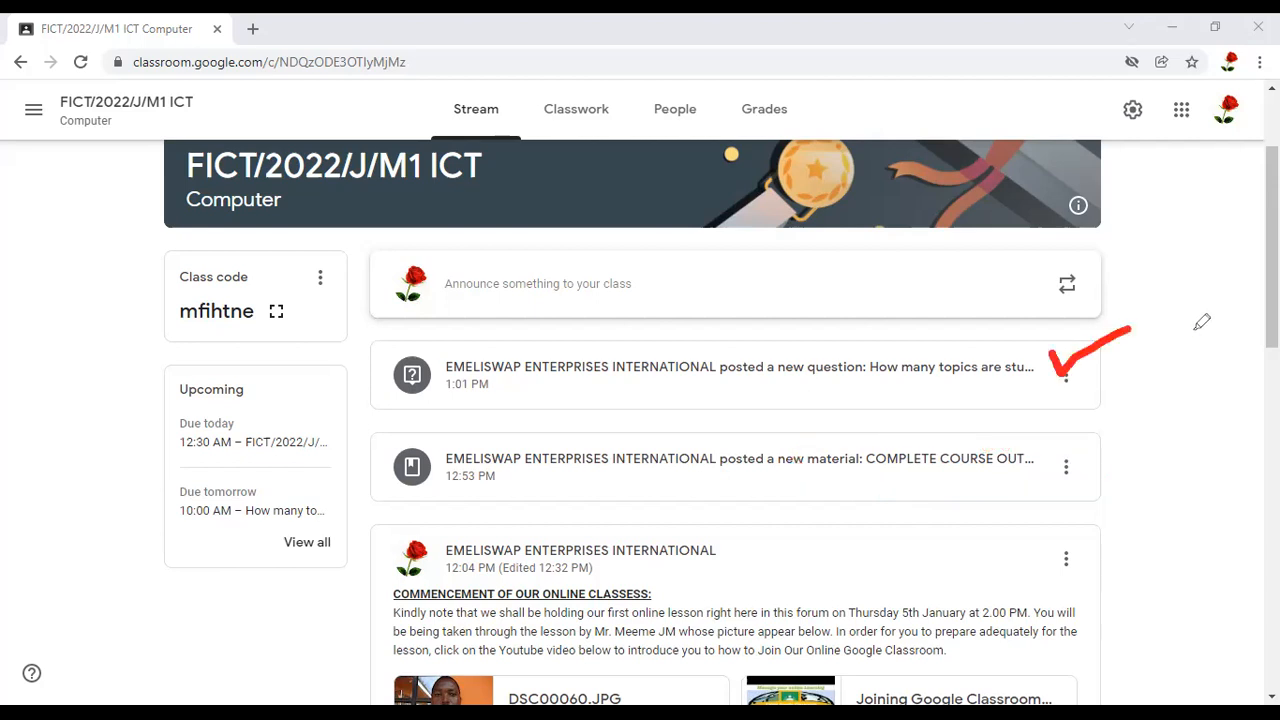
left_click_drag(588, 88, 644, 98)
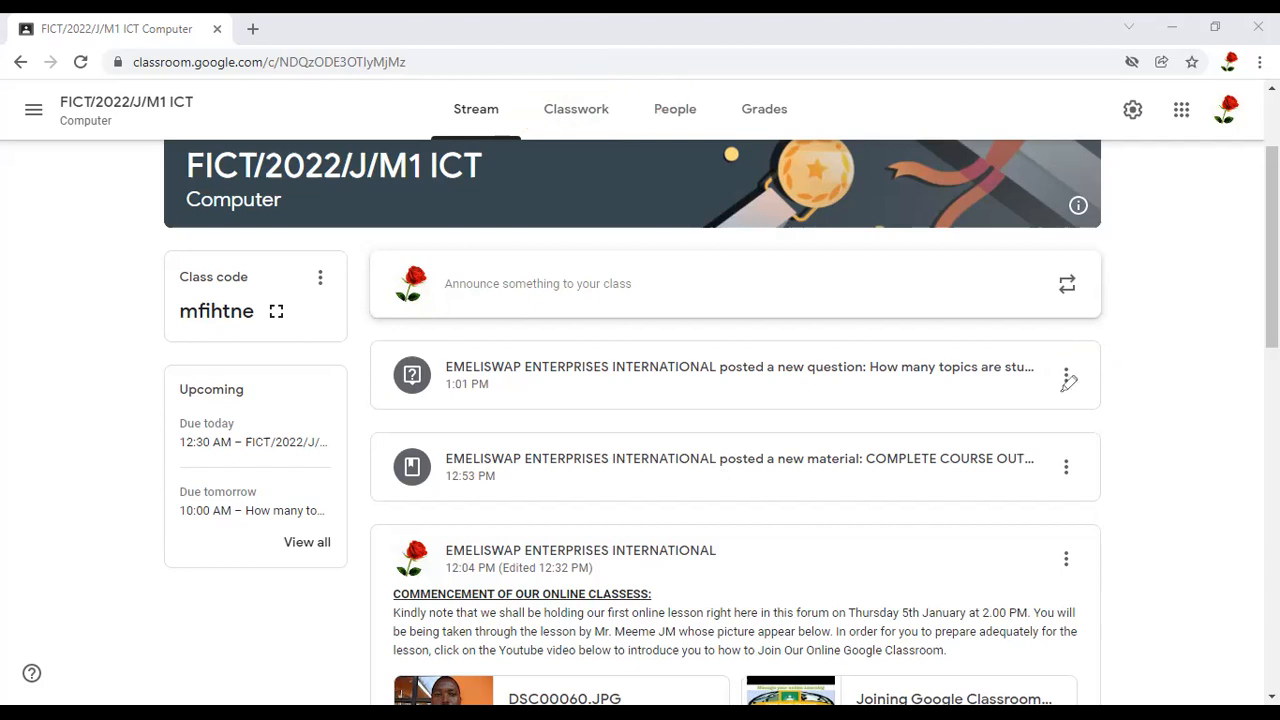
left_click_drag(1237, 275, 1057, 357)
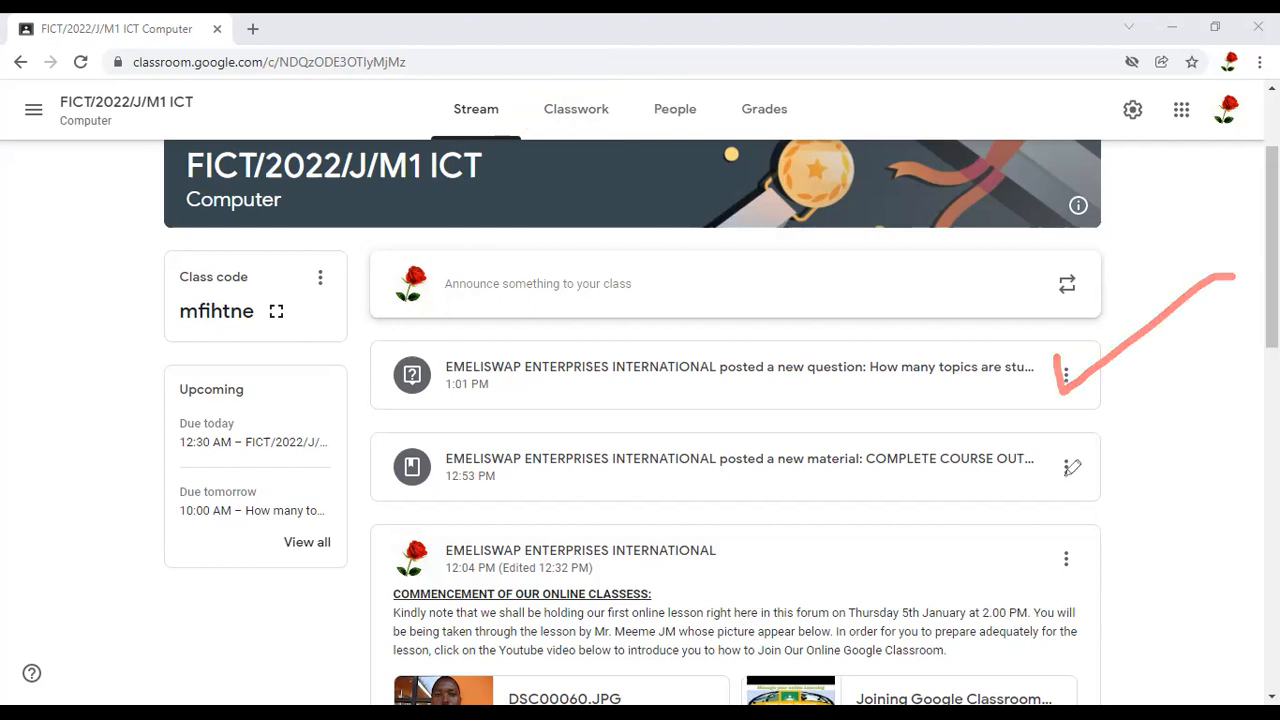
left_click_drag(1055, 463, 1102, 440)
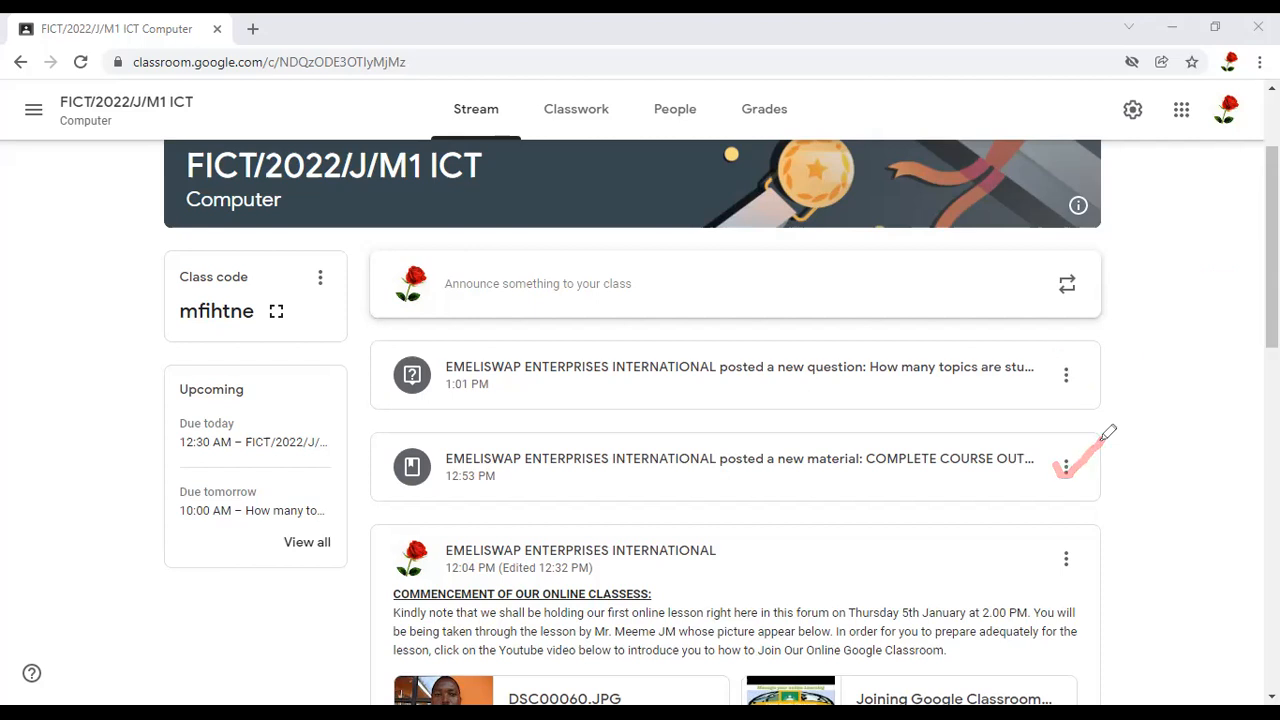